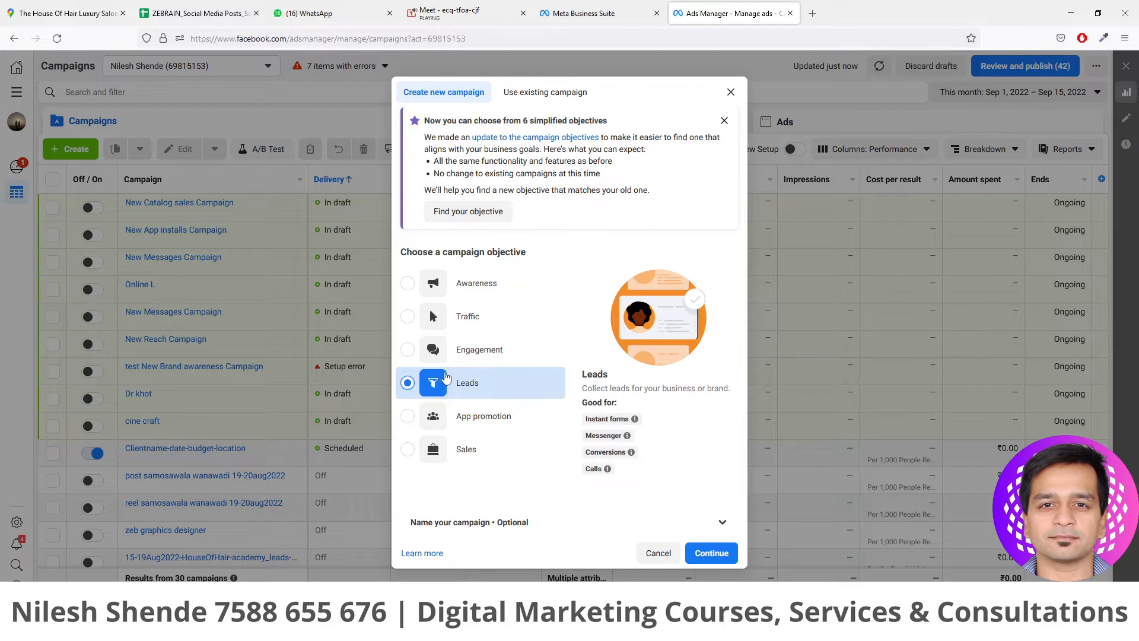
Examine the Leads objective's Instant forms option and preview all pages of the DMCourseLeads-13Sept22 form in Meta Business Suite
mouse_move(603, 421)
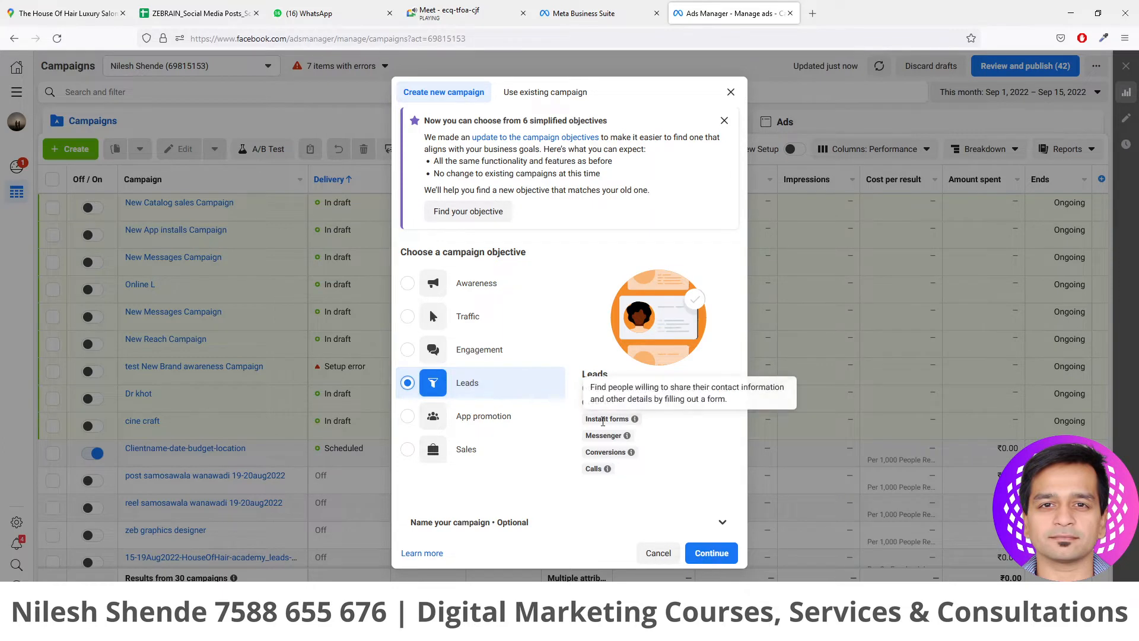
left_click_drag(586, 422, 629, 421)
left_click(561, 12)
left_click(291, 177)
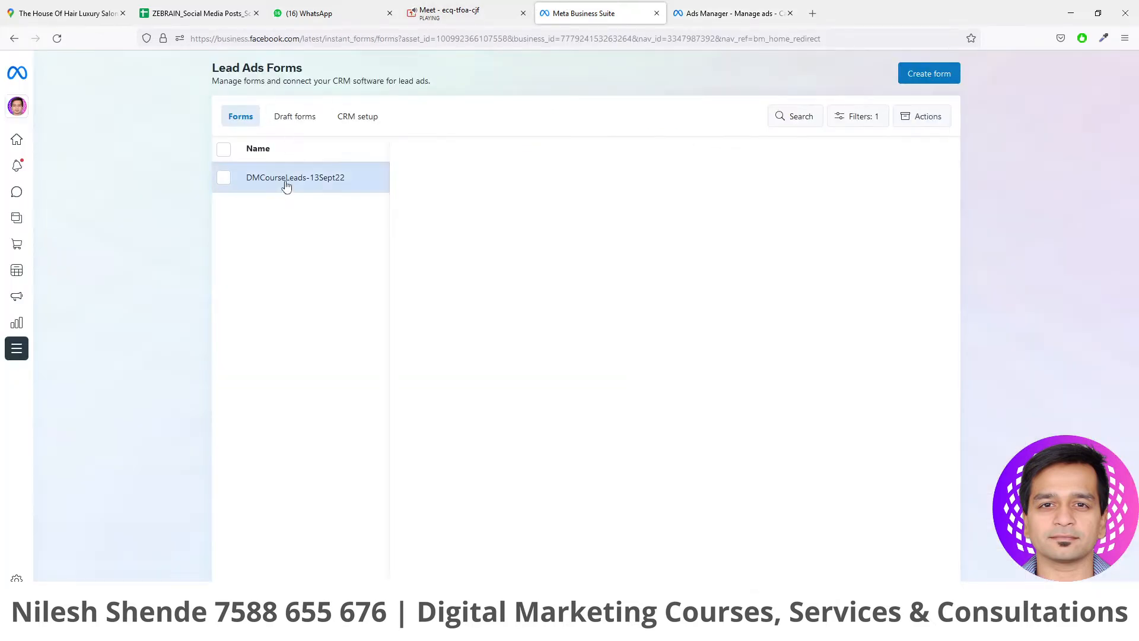
scroll(783, 359, "down", 3)
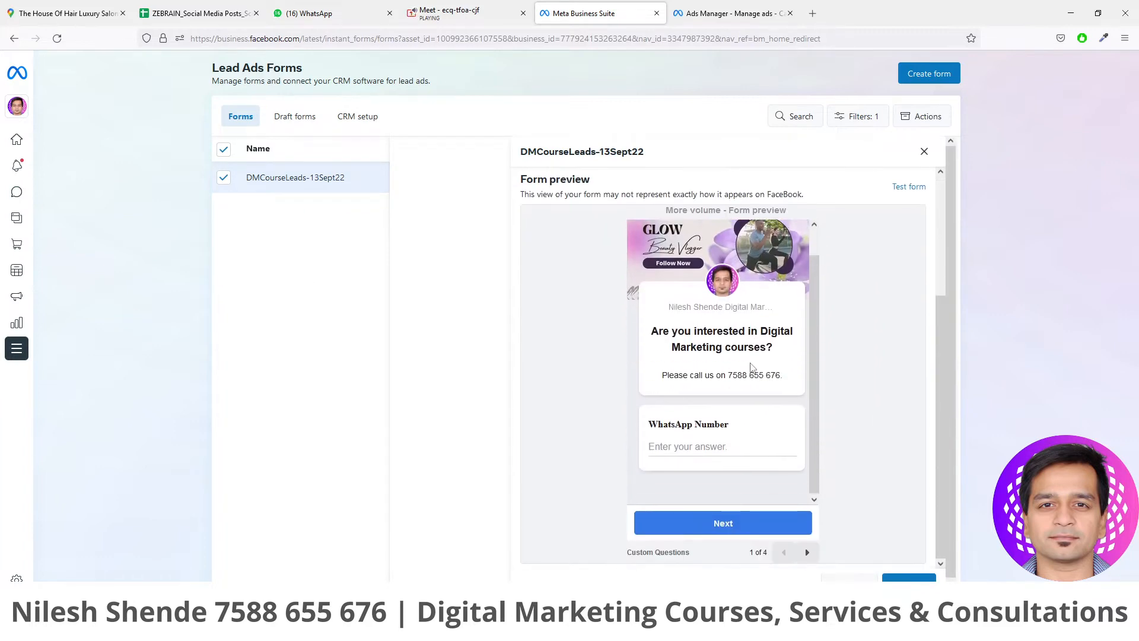
left_click(808, 552)
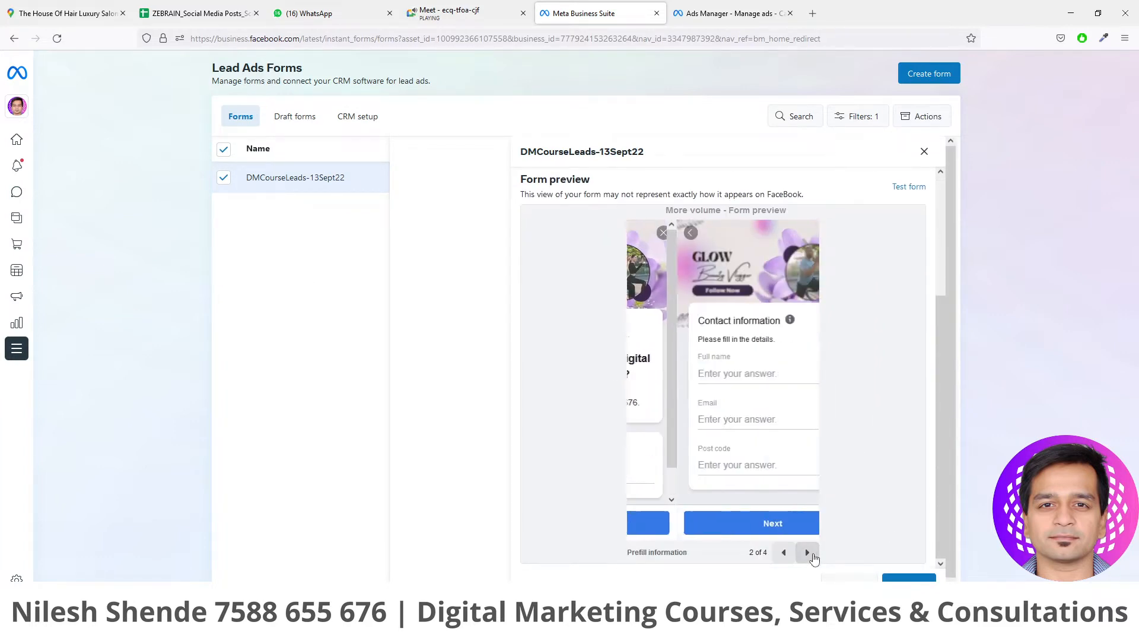
left_click(807, 553)
left_click(807, 553)
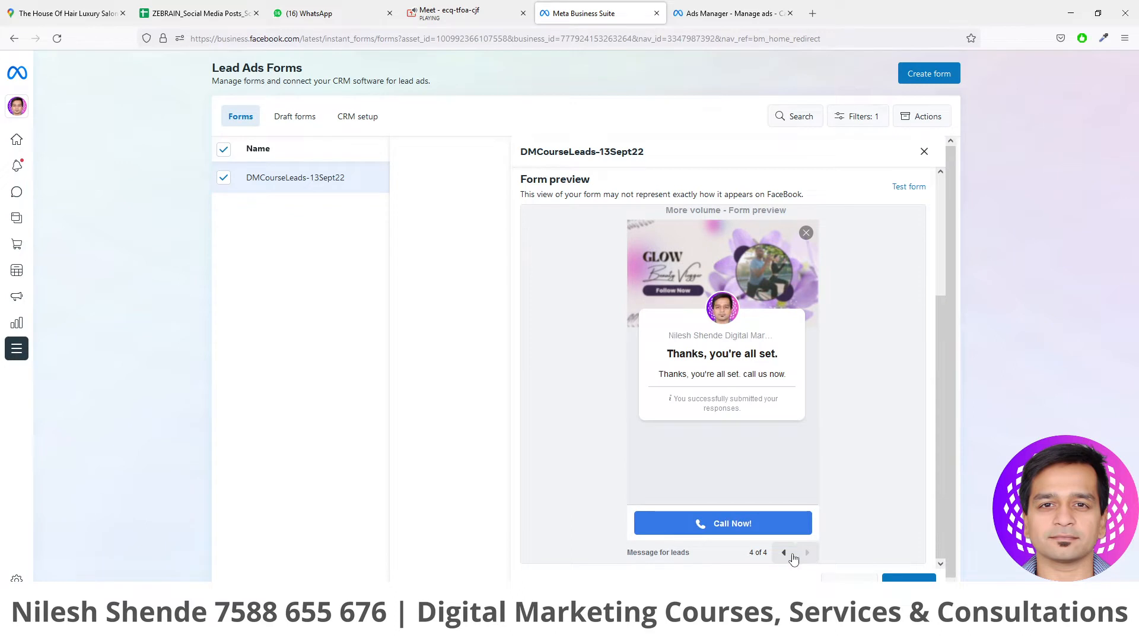
left_click(784, 552)
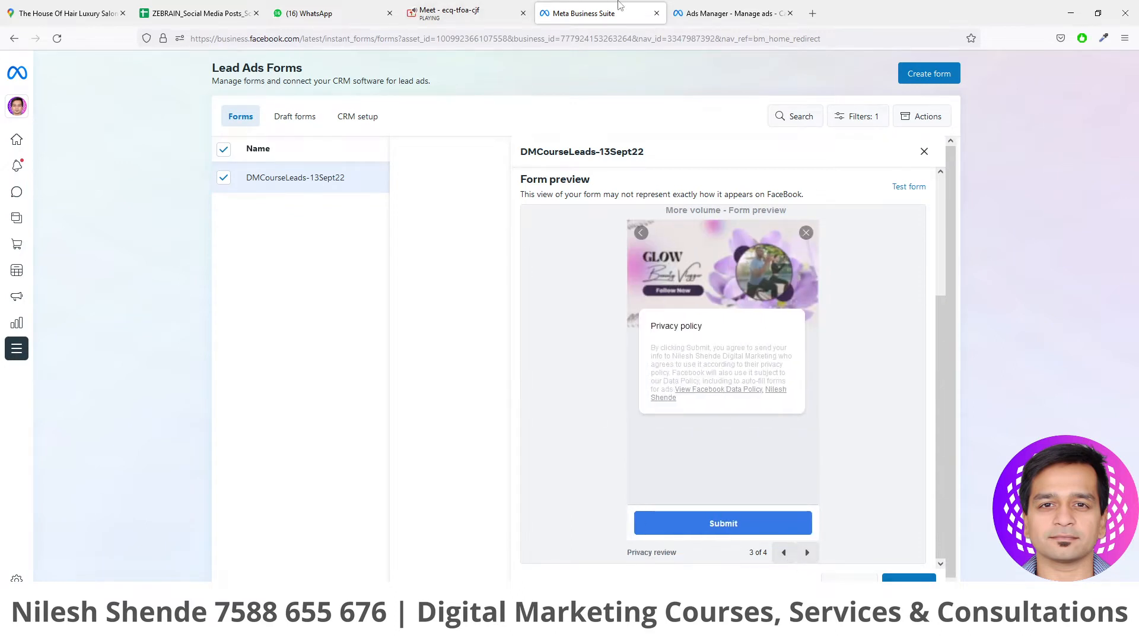
Switch back to Ads Manager and create a new campaign with the Leads objective
left_click(706, 12)
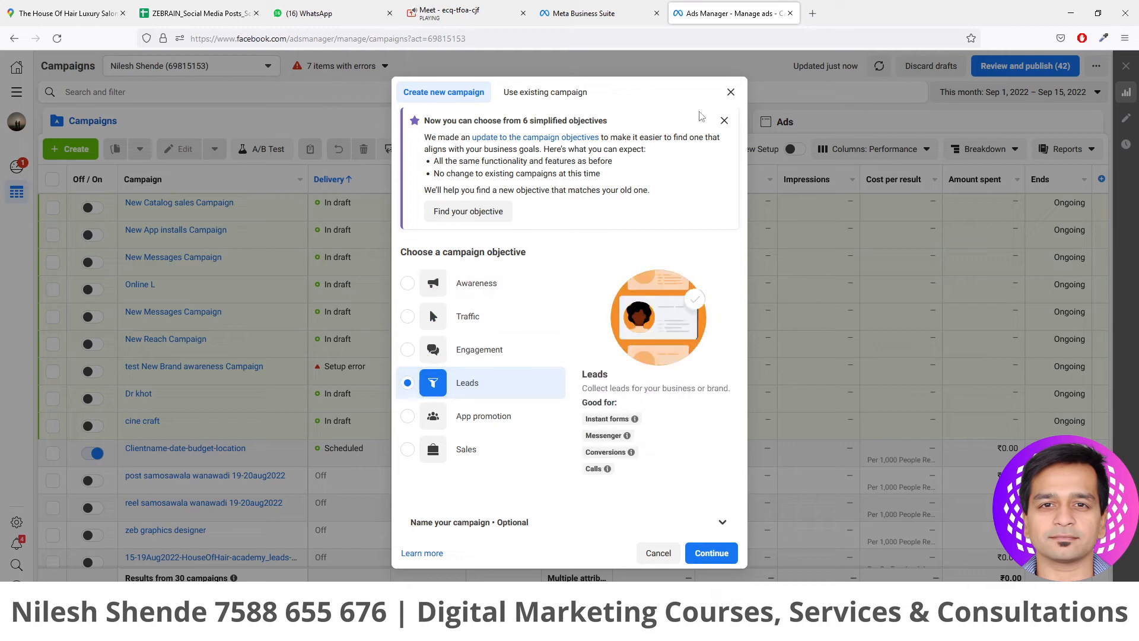
left_click(731, 92)
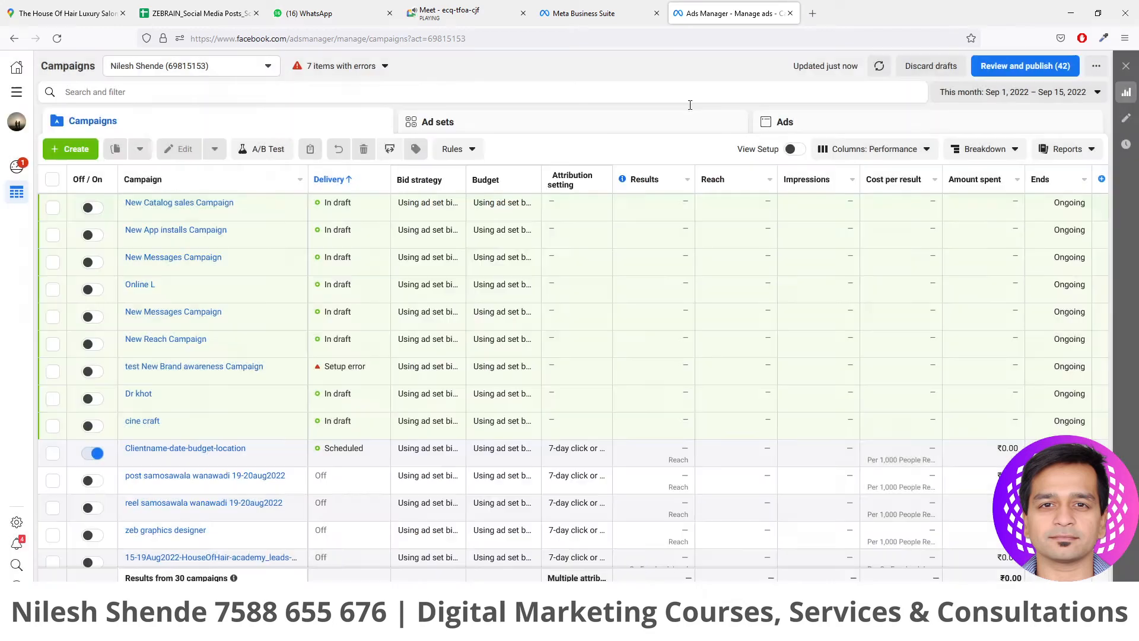
left_click(68, 149)
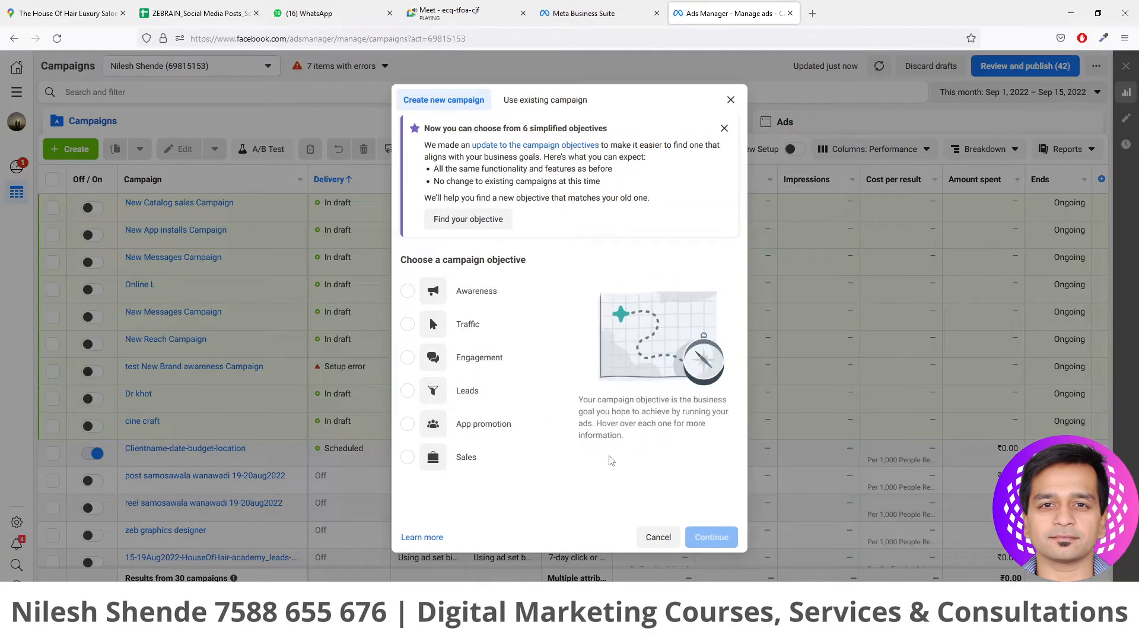
left_click(408, 392)
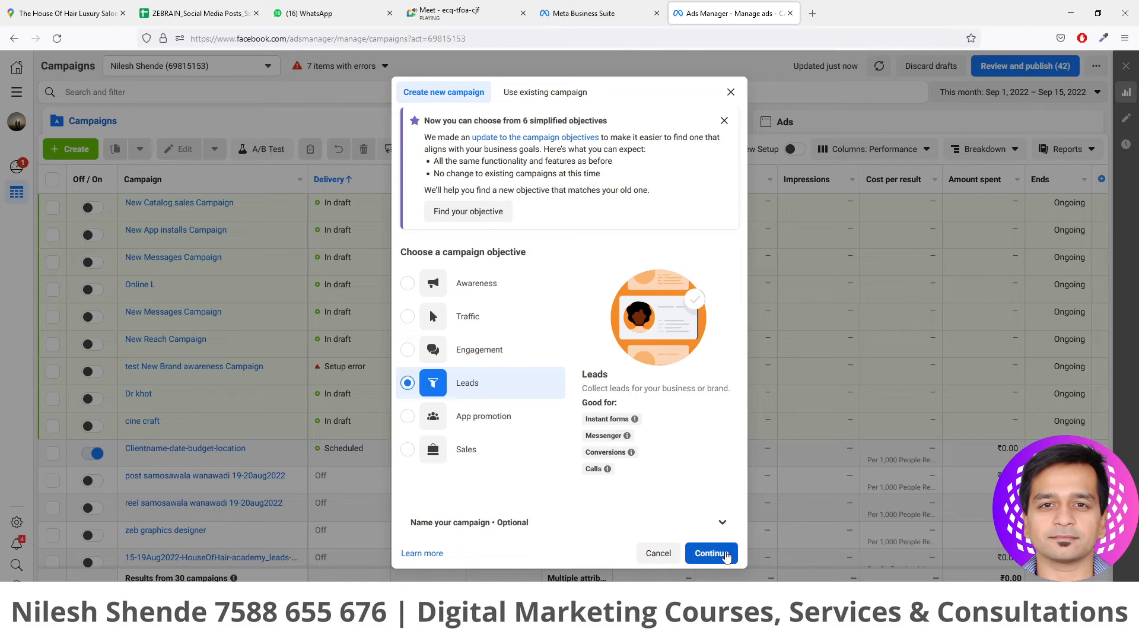
left_click(726, 554)
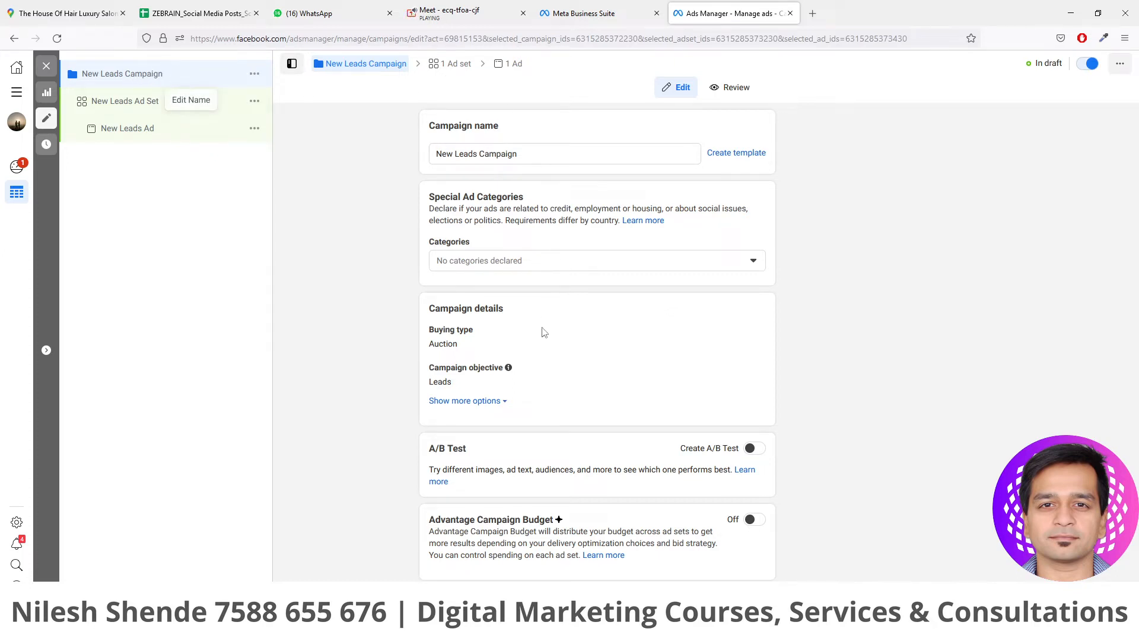
Rename the campaign as "leads-clientname-date-budget-location"
double_click(542, 156)
key("ctrl+a")
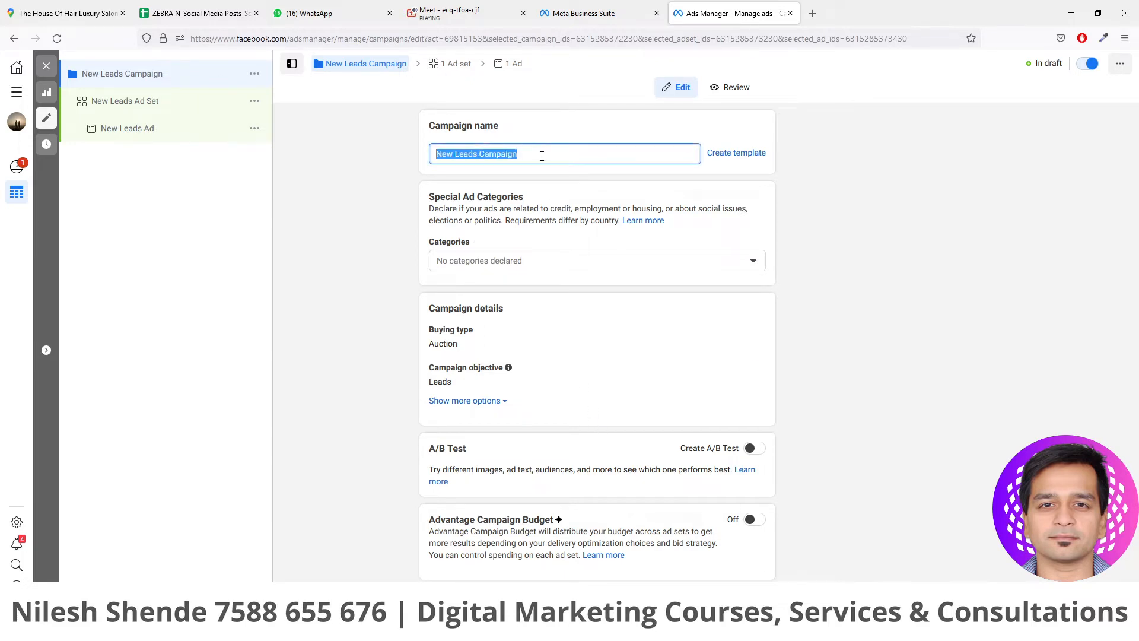
type("leads")
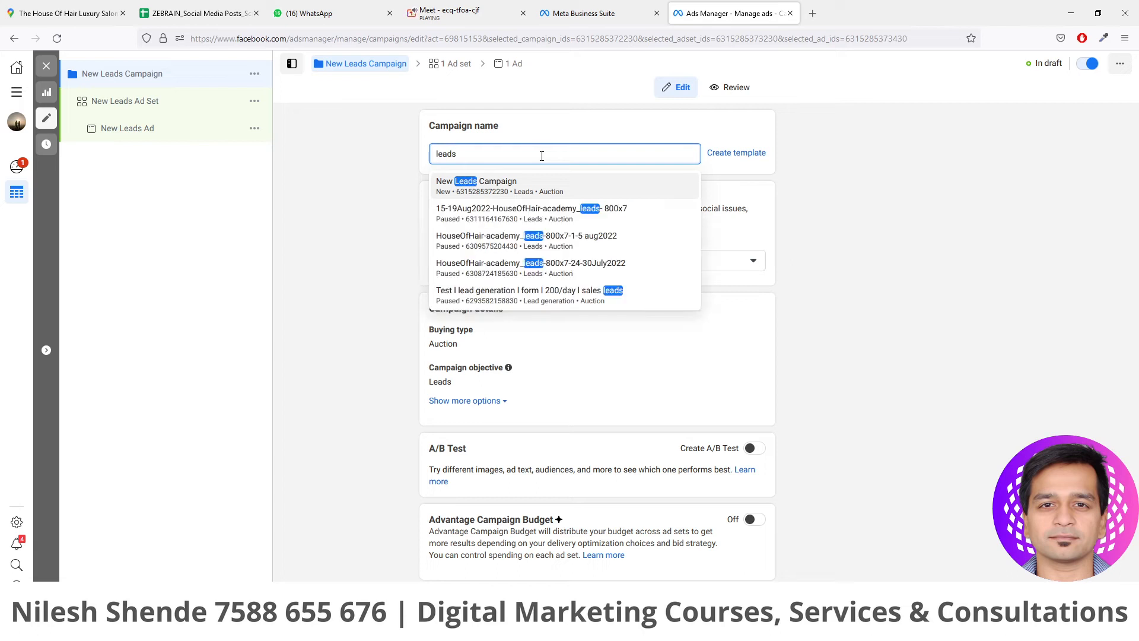
type("-client")
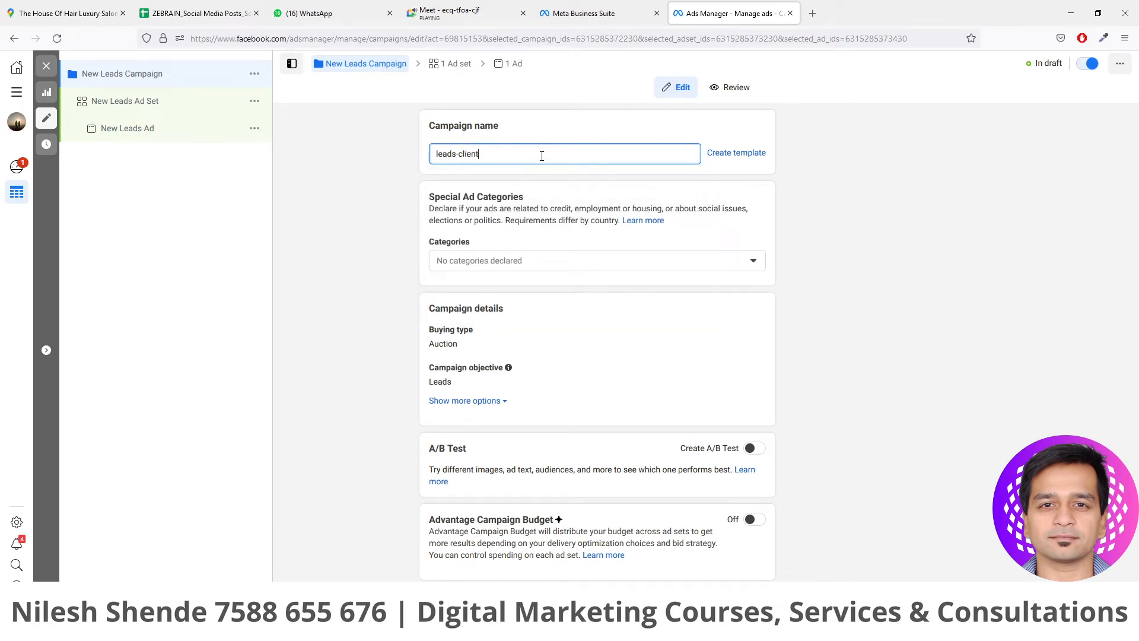
type("name-date-budge")
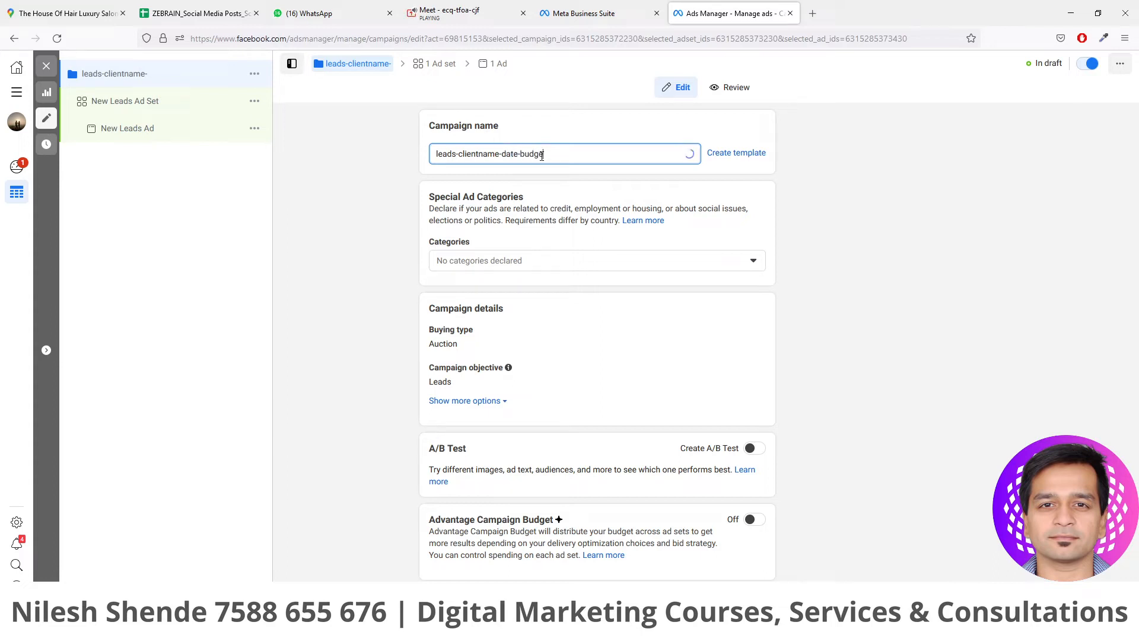
type("t-location")
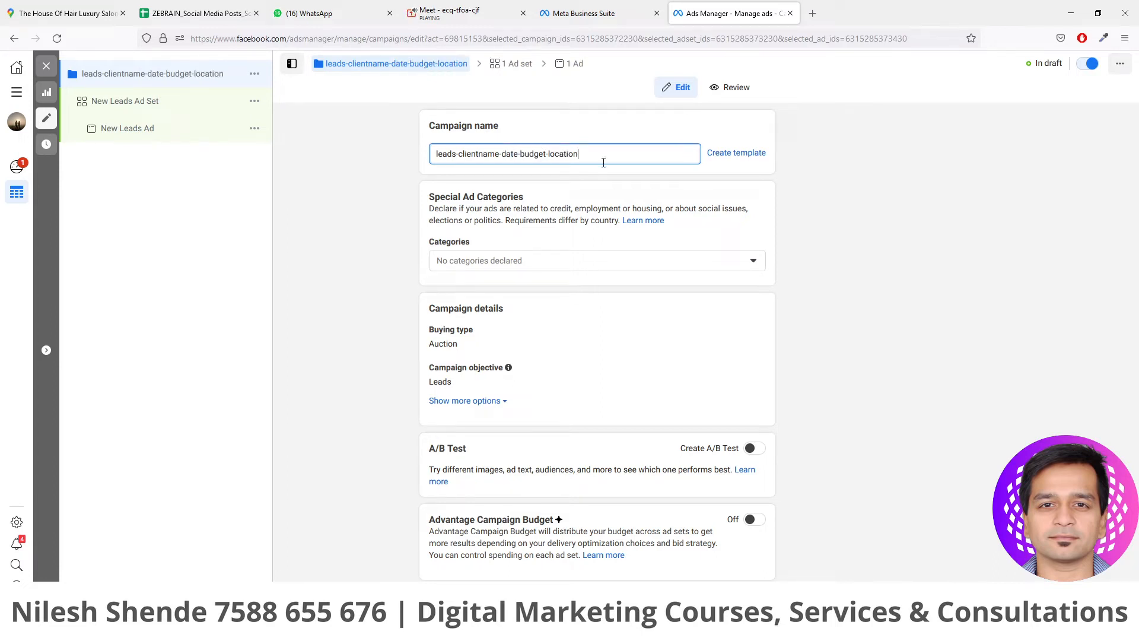
left_click(300, 160)
left_click_drag(587, 155, 316, 160)
left_click(385, 313)
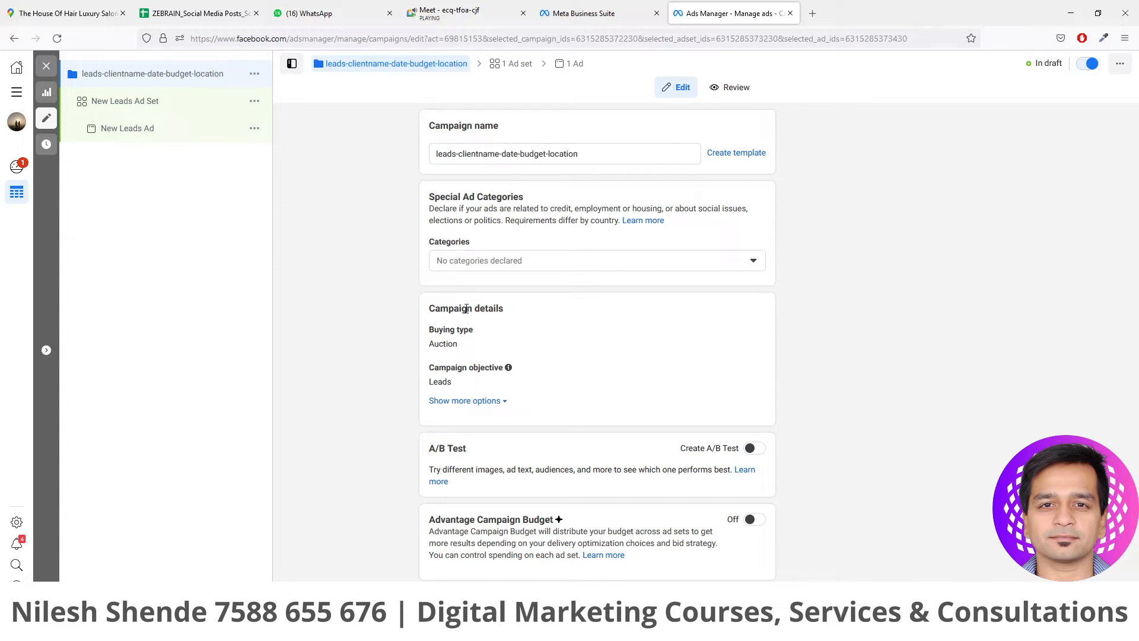
Open the campaign objective for editing and review the available objectives and the remaining campaign settings
double_click(439, 385)
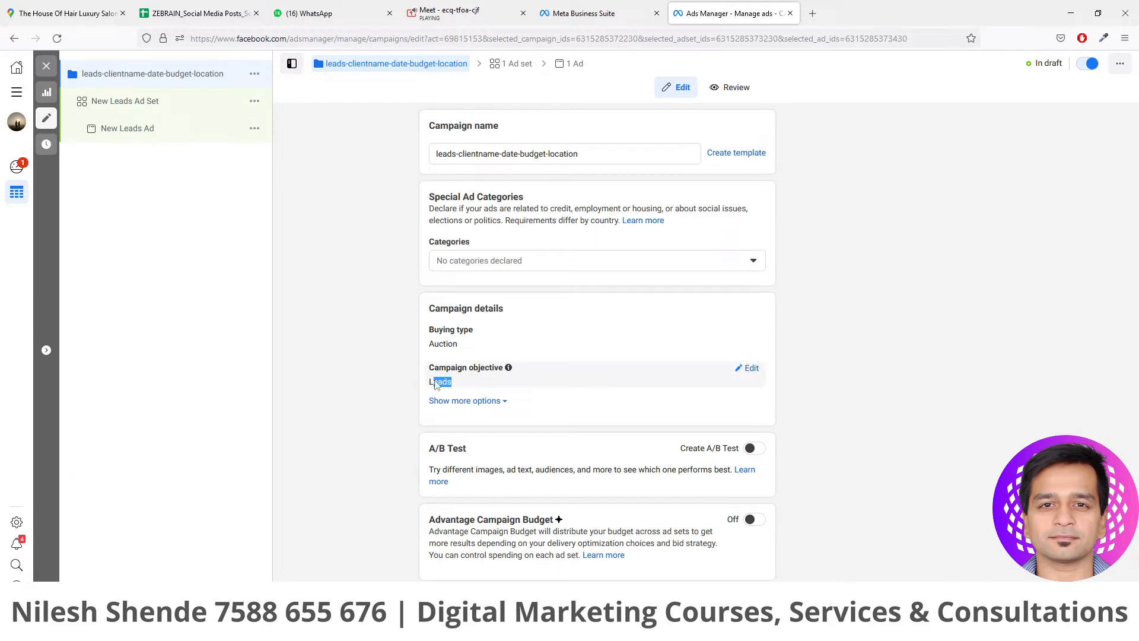
left_click(432, 382)
left_click_drag(431, 382, 581, 385)
left_click(585, 384)
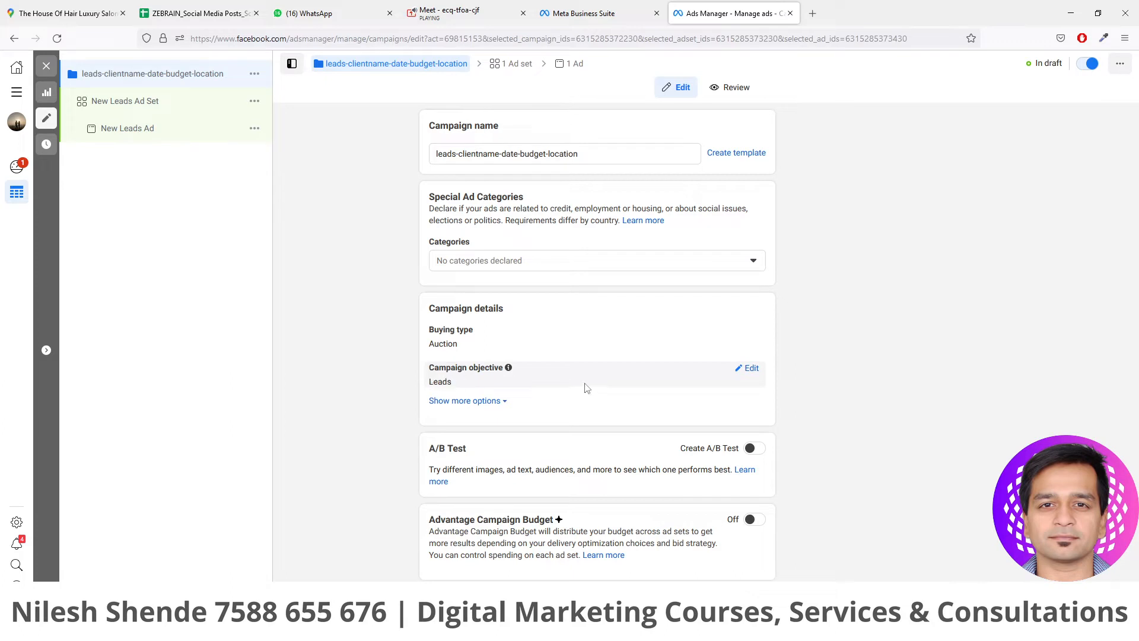
left_click(751, 369)
scroll(547, 356, "down", 3)
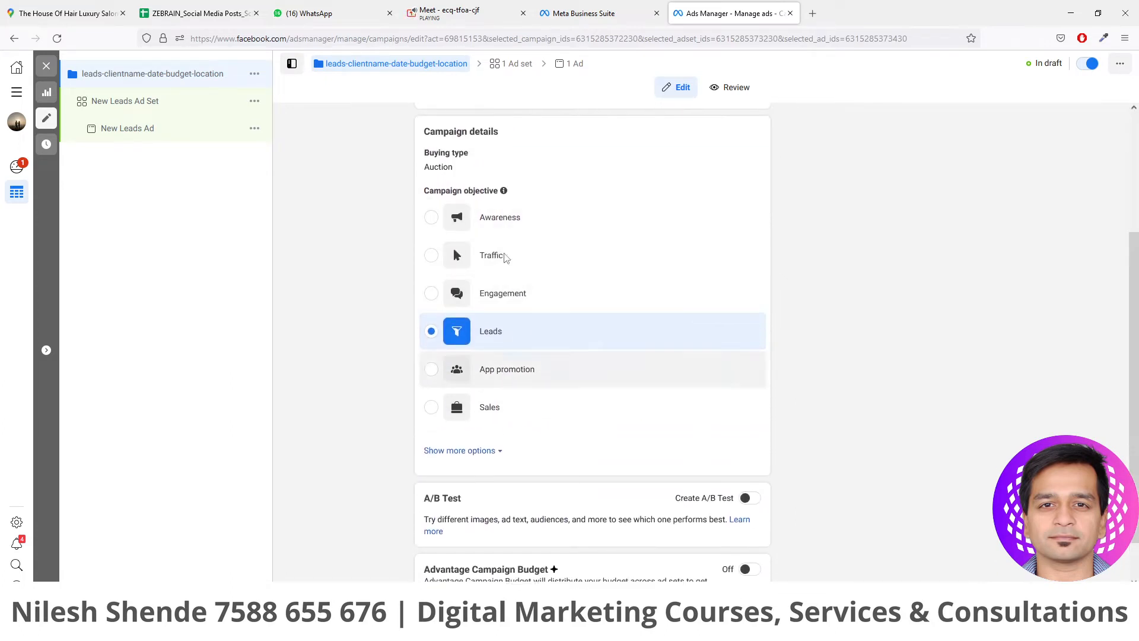
scroll(344, 380, "down", 1)
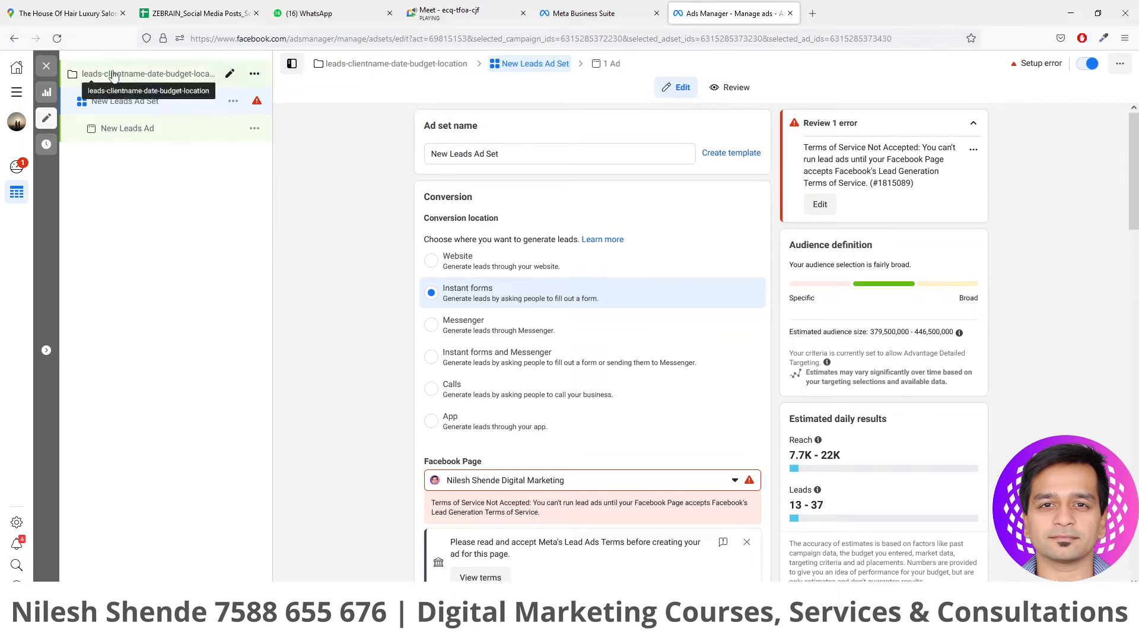
Return to the campaign level to recheck its name and objective, and proceed to the ad set settings
left_click(173, 76)
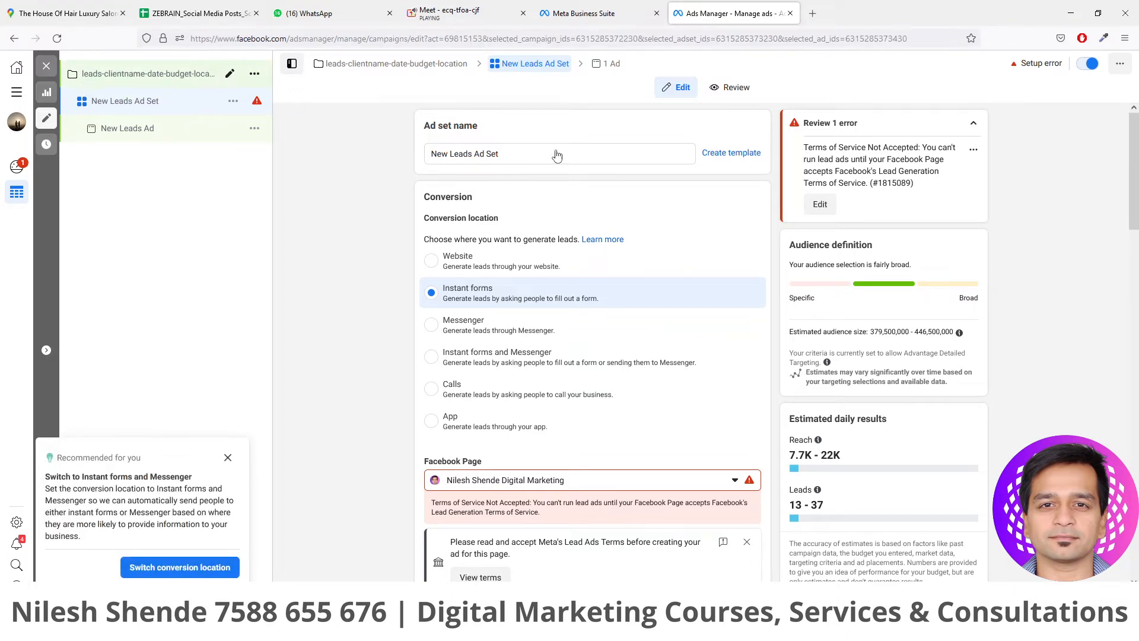
left_click_drag(585, 156, 384, 153)
left_click(349, 245)
scroll(342, 255, "down", 2)
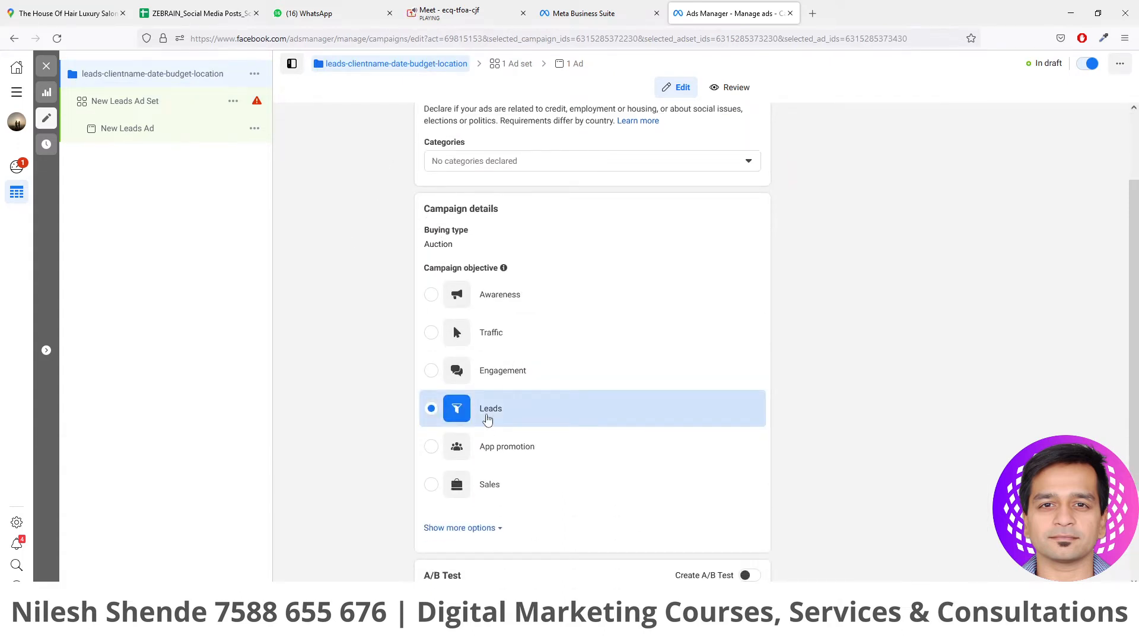
scroll(653, 442, "down", 2)
left_click(1108, 598)
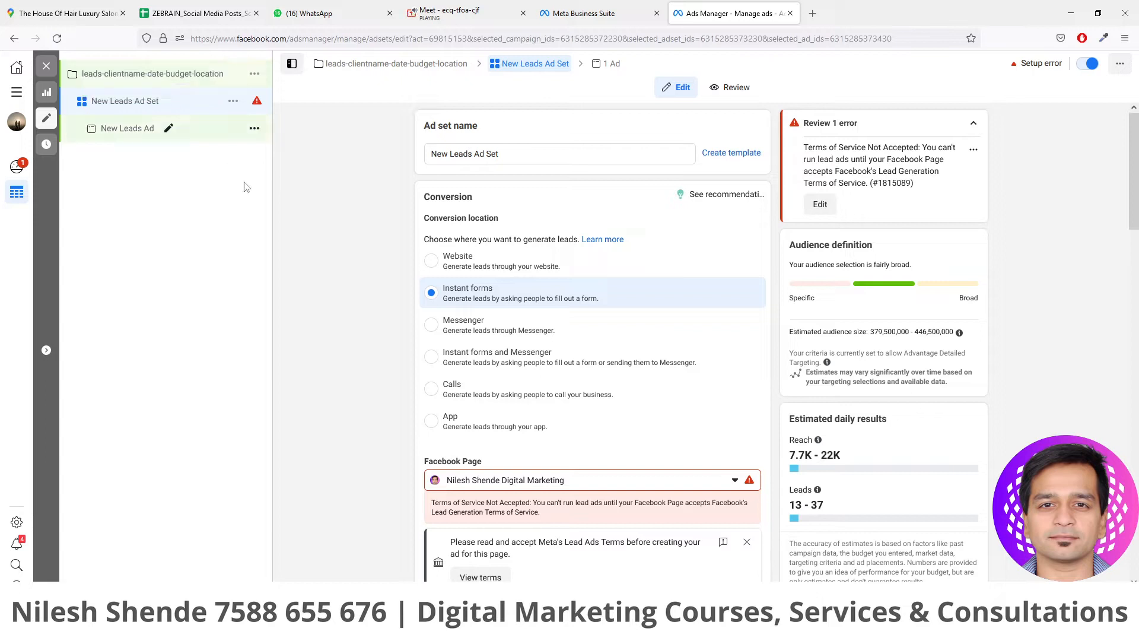
Read and accept Meta's Lead Ads Terms for the ad set's selected Facebook Page
scroll(299, 256, "down", 3)
scroll(315, 261, "down", 2)
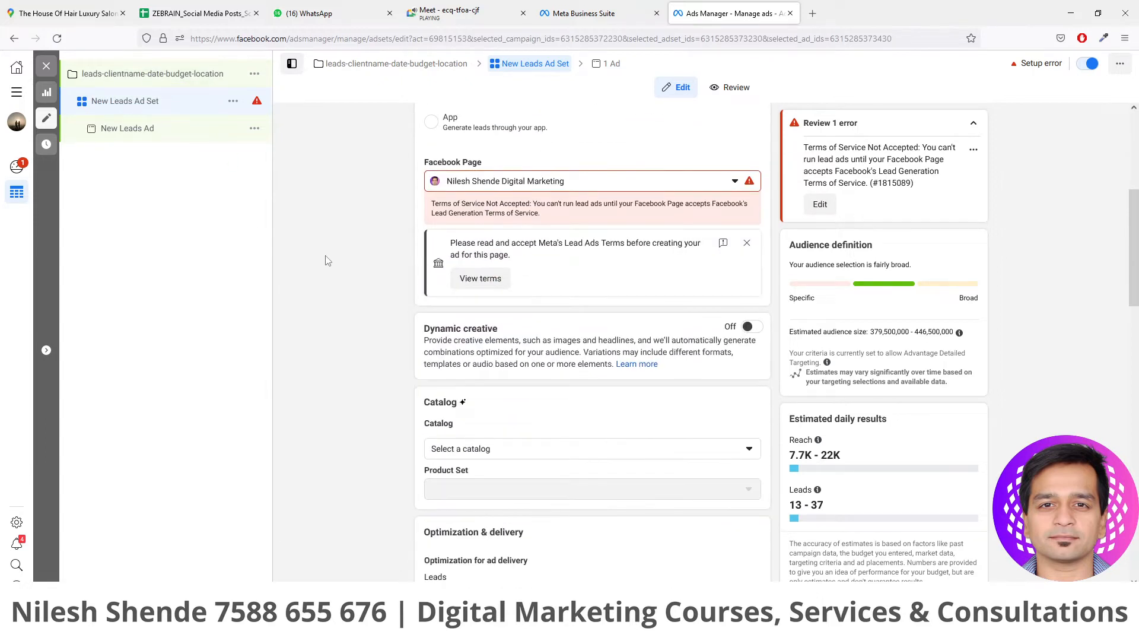
left_click_drag(423, 163, 481, 166)
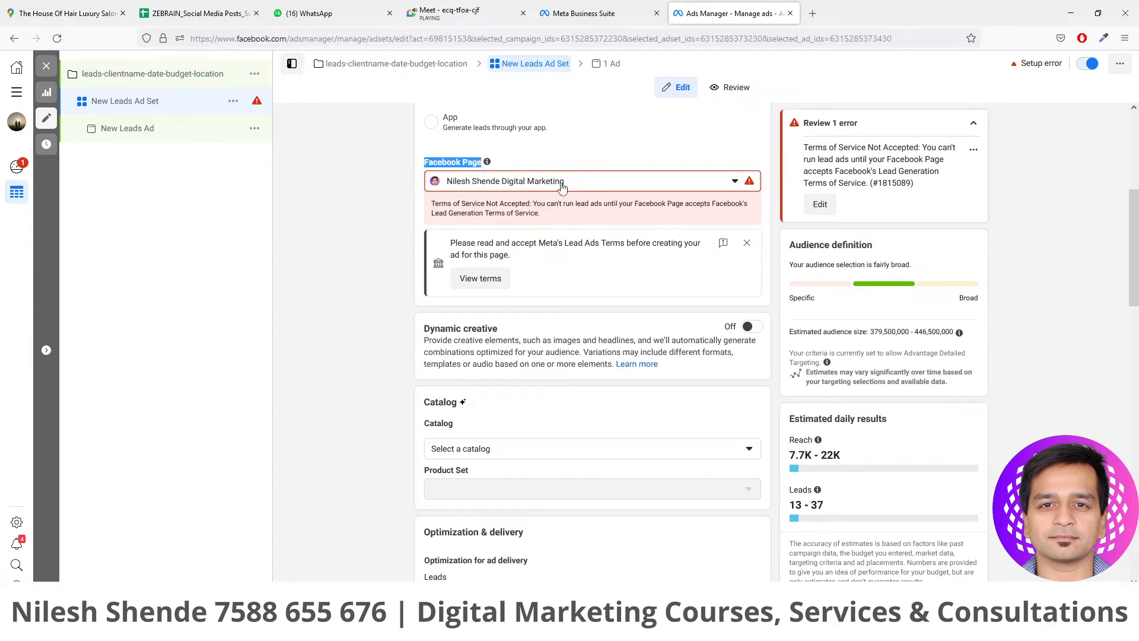
left_click_drag(452, 244, 509, 256)
left_click(521, 259)
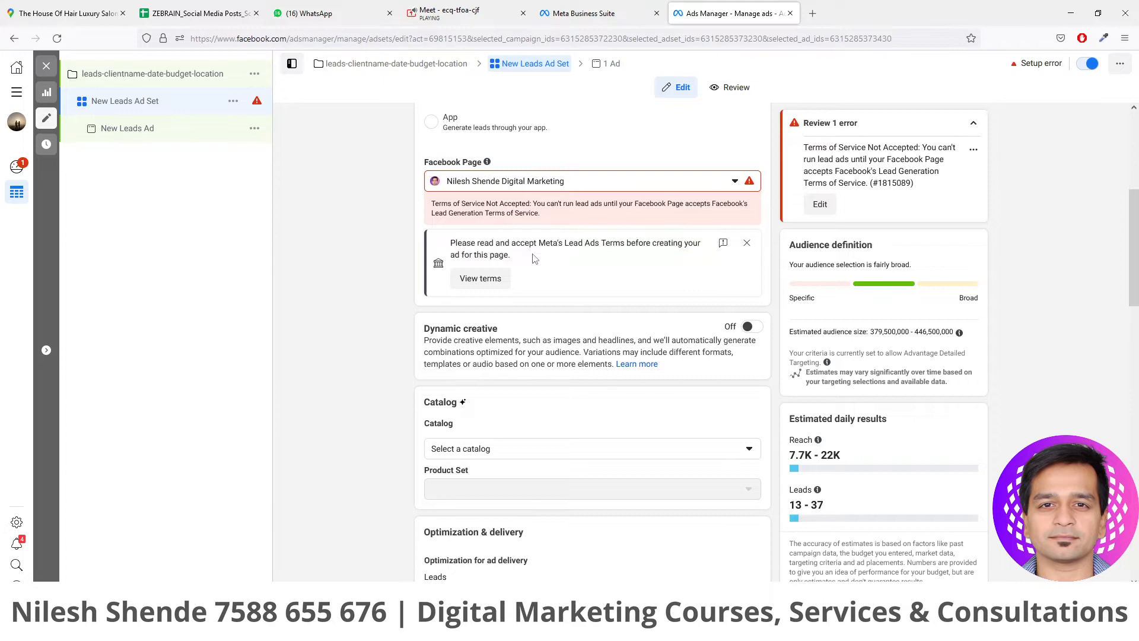
left_click_drag(571, 246, 625, 248)
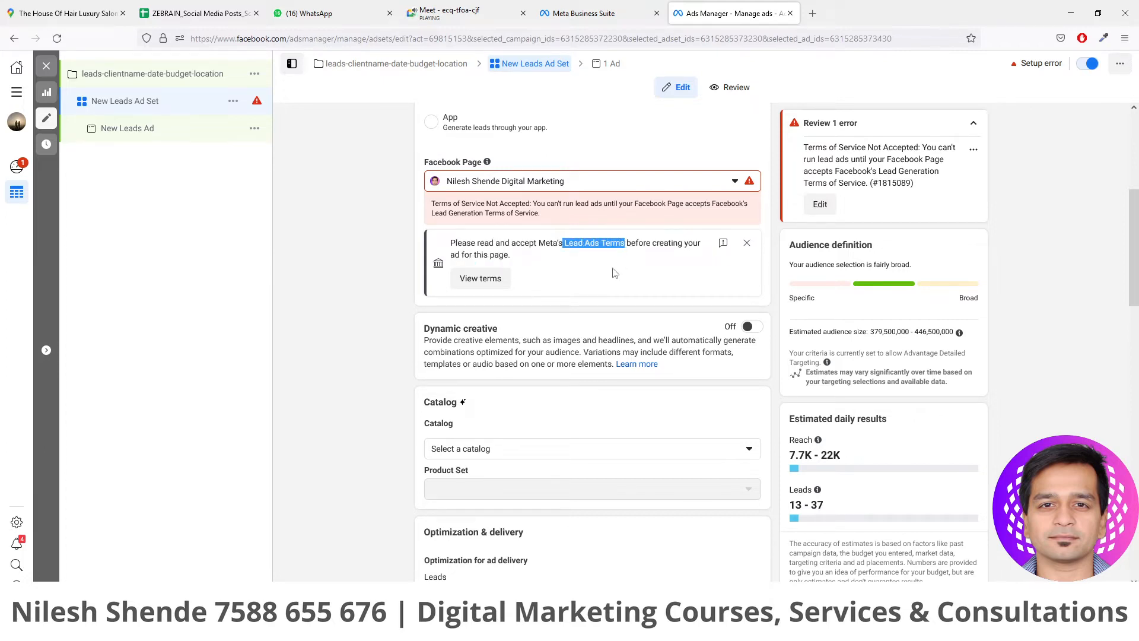
left_click(603, 253)
left_click_drag(564, 242, 624, 248)
left_click(481, 279)
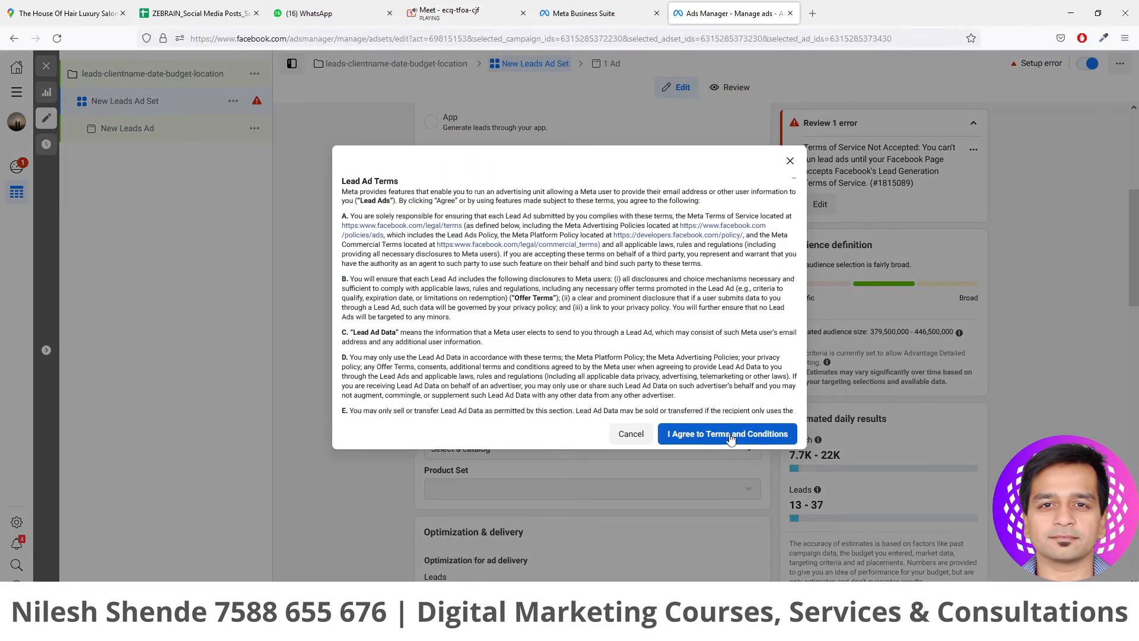
left_click(742, 439)
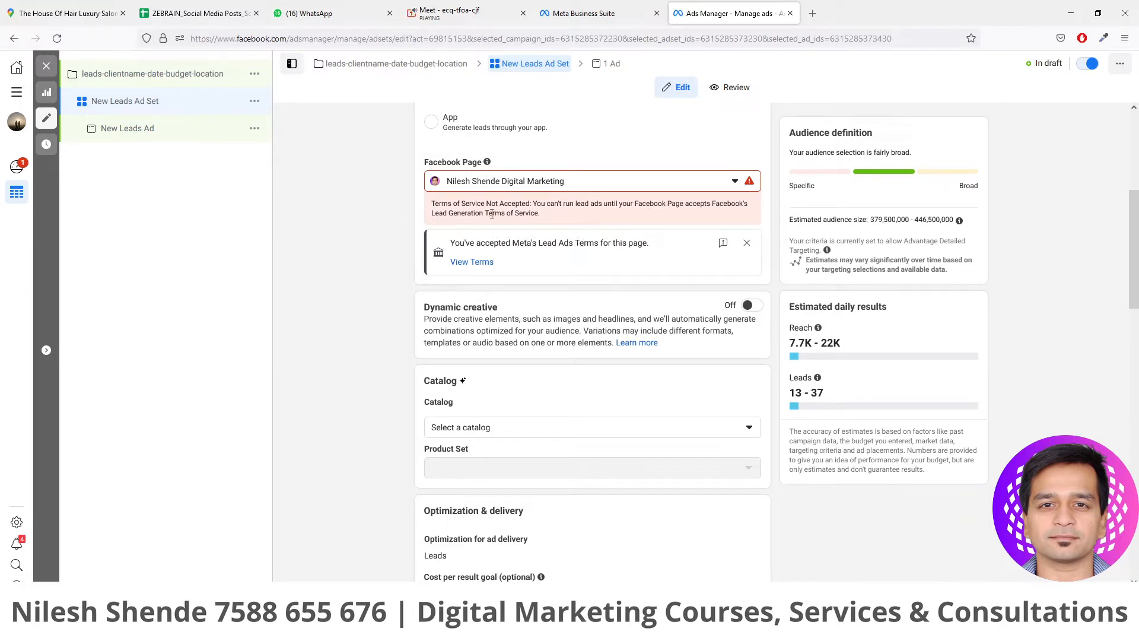
Change the ad set's Facebook Page to ShreeSense and read the Lead Ads Terms notice for it
left_click(557, 190)
scroll(564, 326, "down", 3)
scroll(552, 300, "up", 2)
left_click(506, 237)
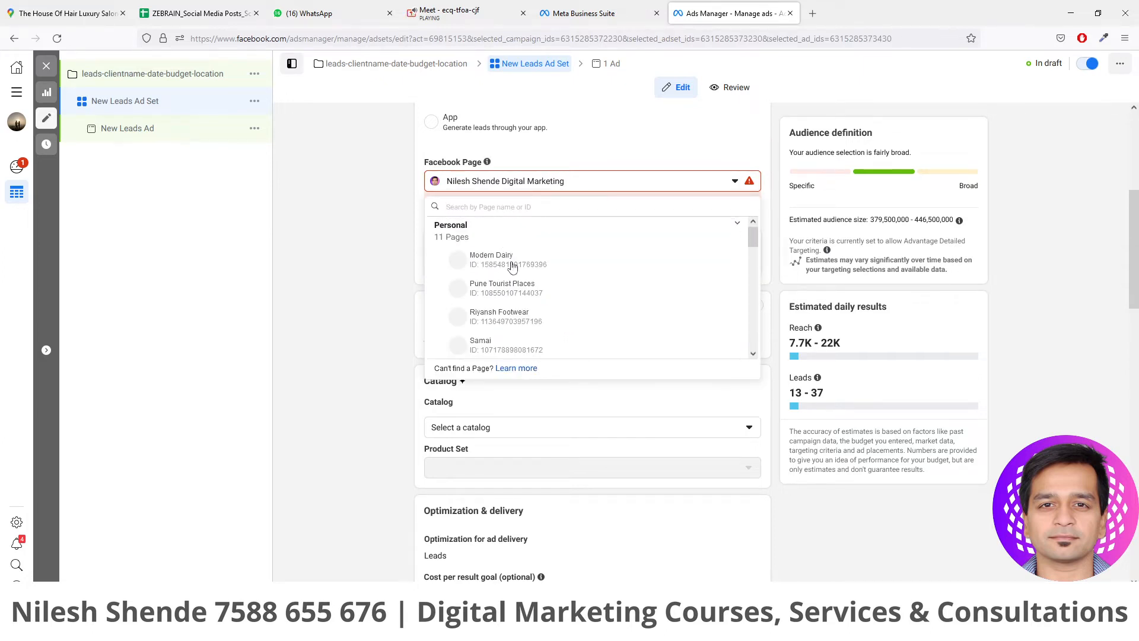
scroll(522, 317, "down", 3)
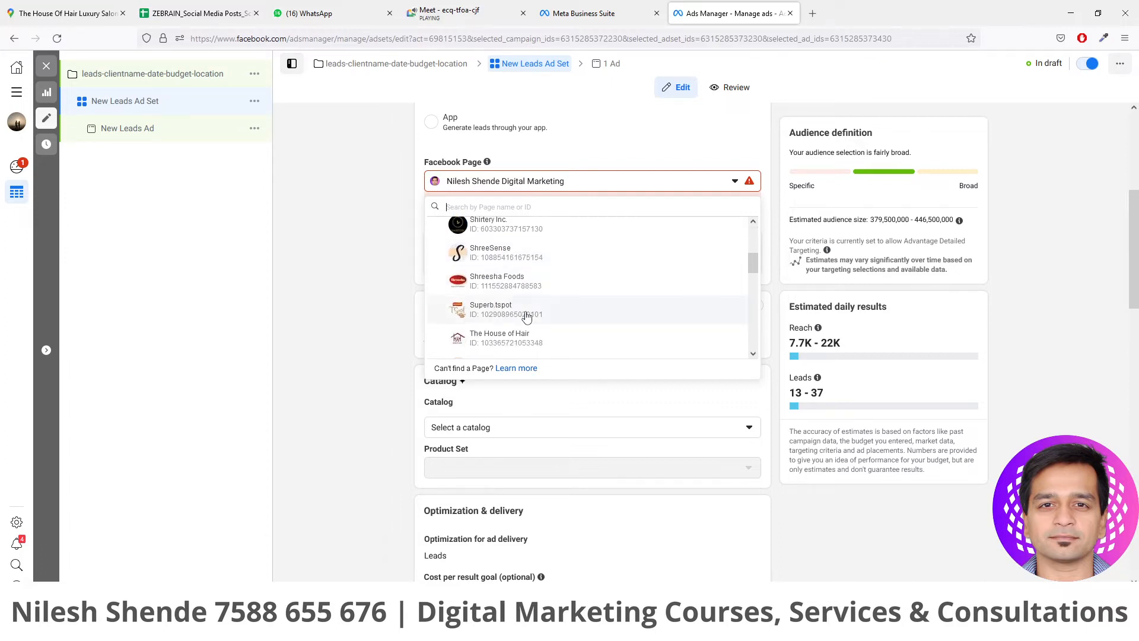
left_click(514, 255)
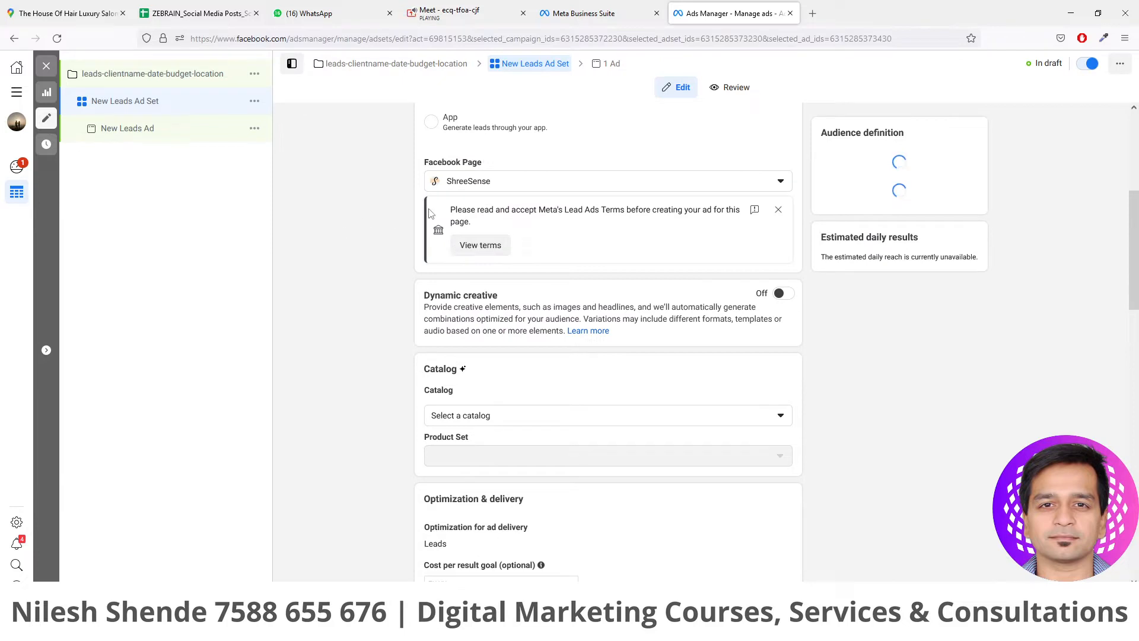
left_click_drag(451, 209, 678, 224)
left_click(472, 220)
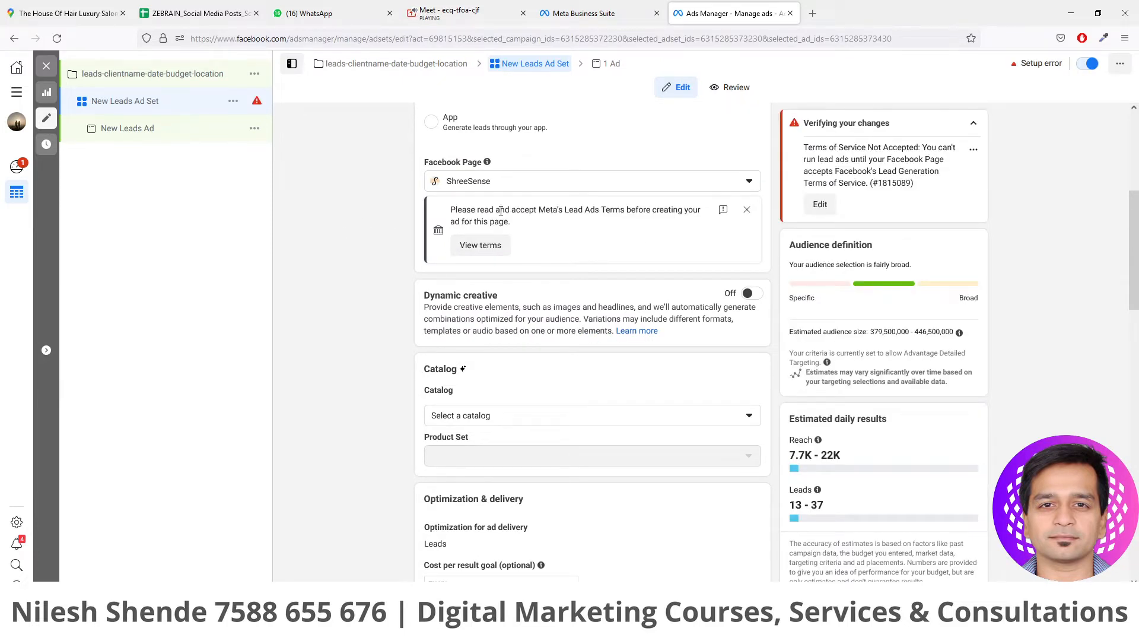
Change the ad set's Facebook Page to the Digital Marketing page and dismiss the Lead Ads Terms notice
left_click_drag(510, 215, 442, 214)
left_click(532, 224)
left_click(534, 185)
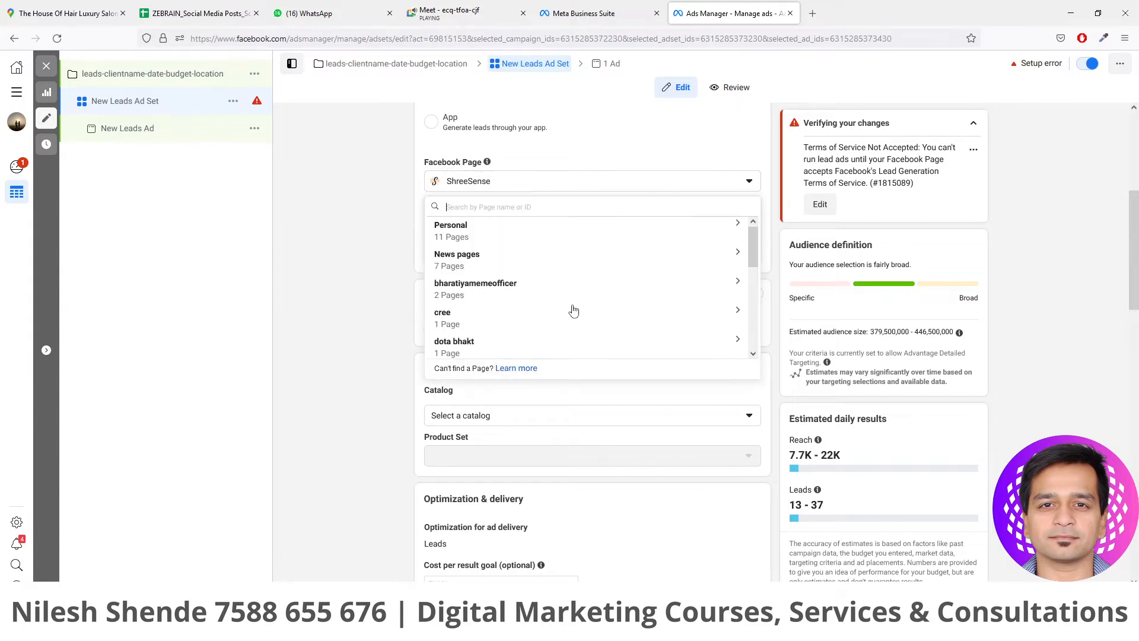
scroll(575, 310, "down", 5)
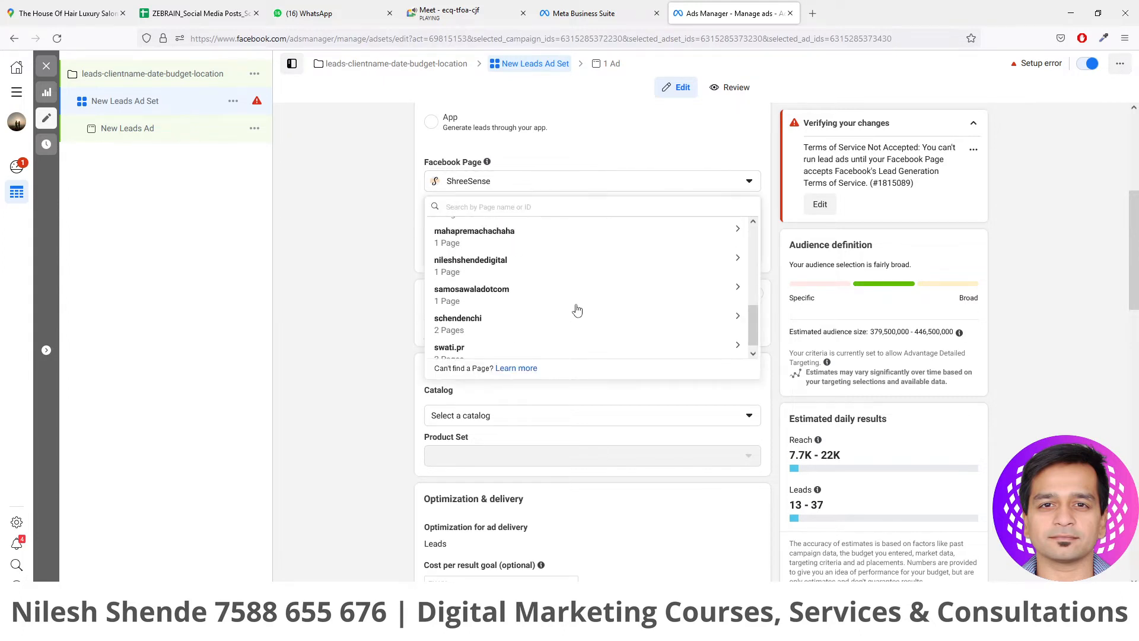
left_click(551, 256)
left_click(484, 291)
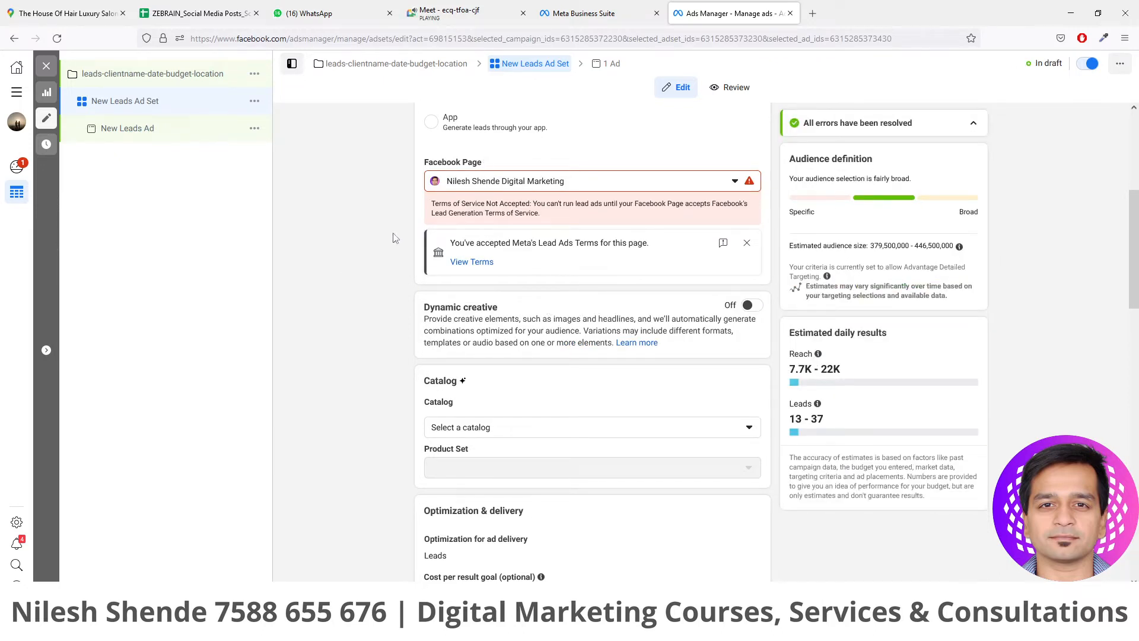
left_click(748, 244)
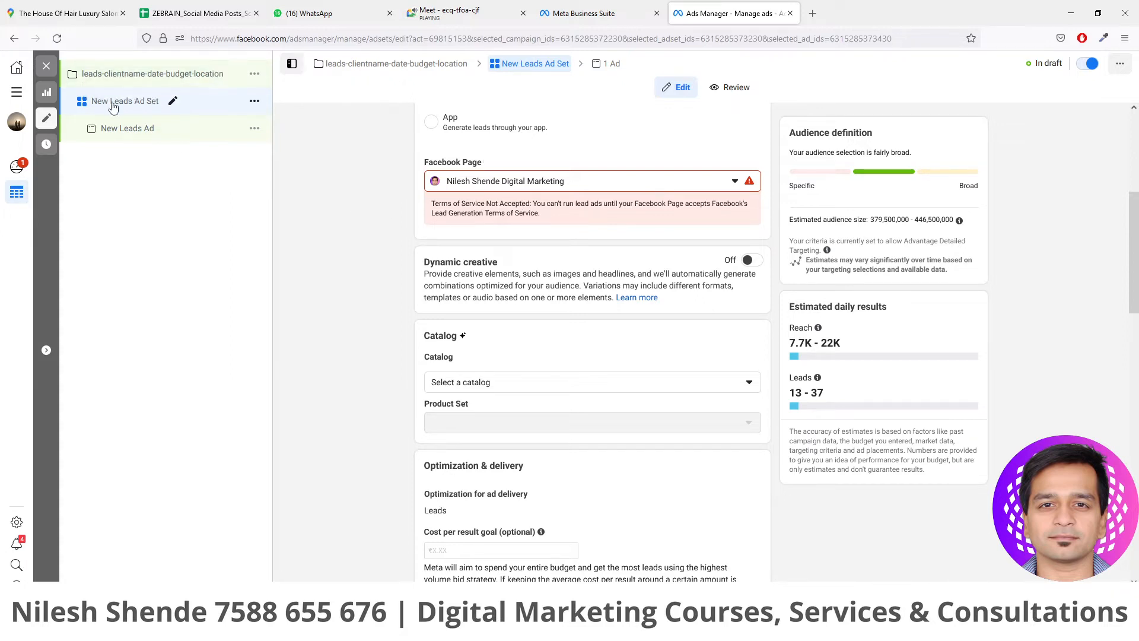
Try Website as the ad set's conversion location, and switch it back to Instant forms
scroll(447, 218, "up", 2)
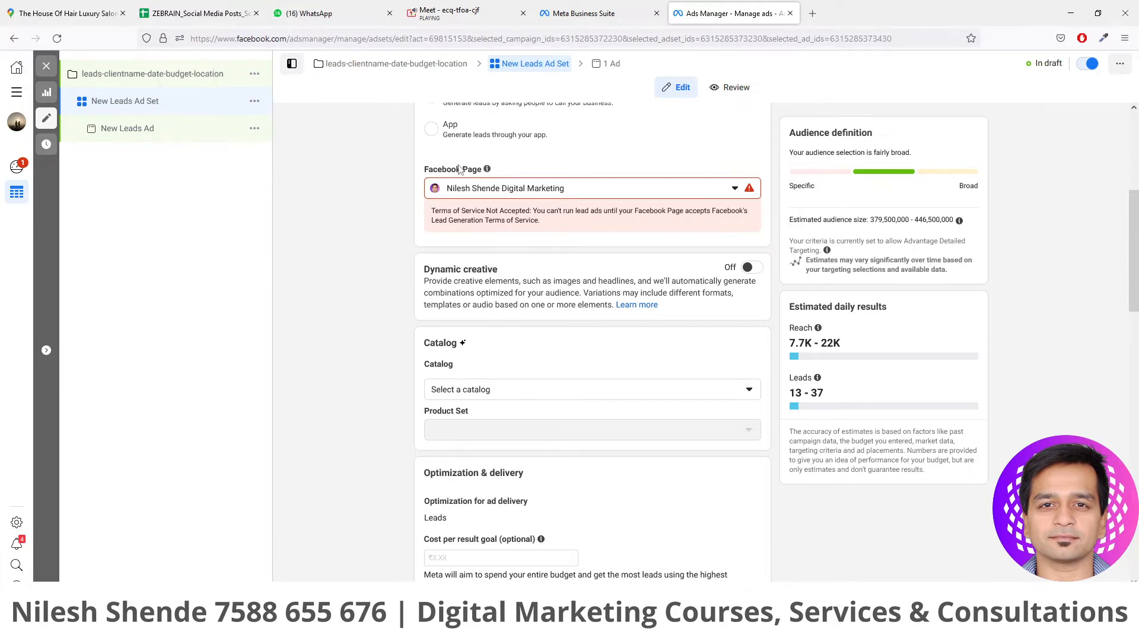
scroll(335, 255, "up", 4)
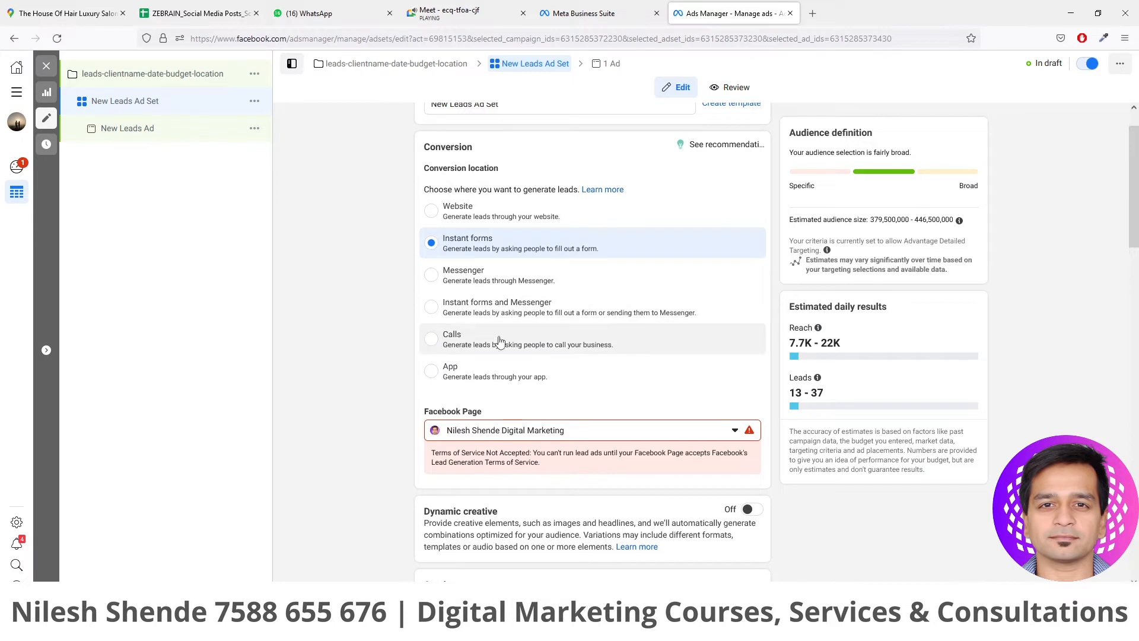
double_click(425, 148)
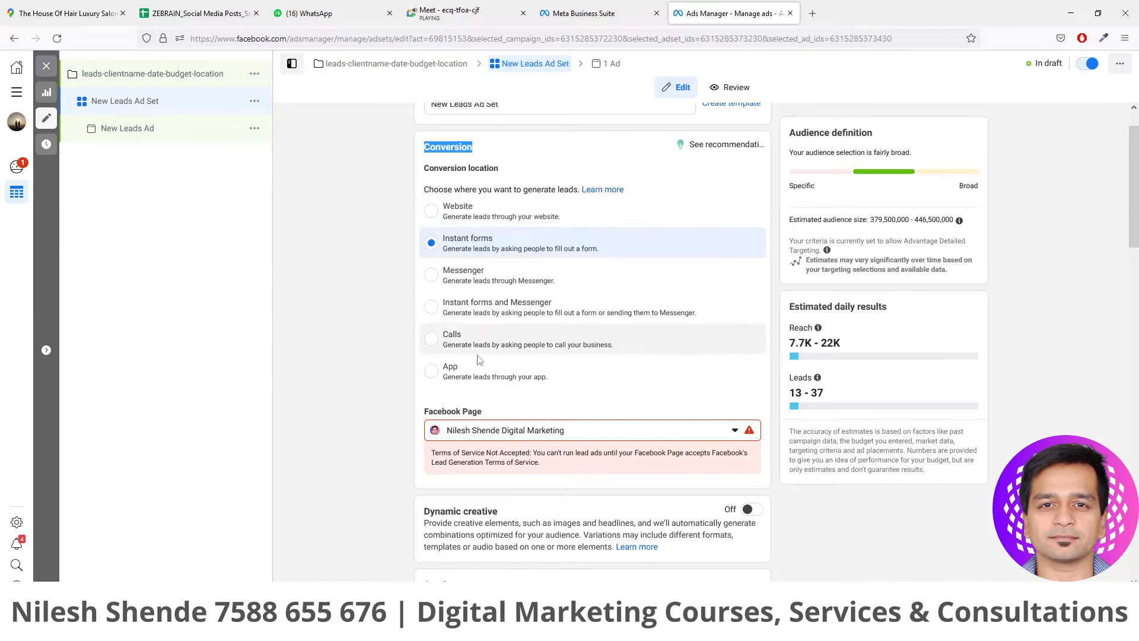
left_click(465, 248)
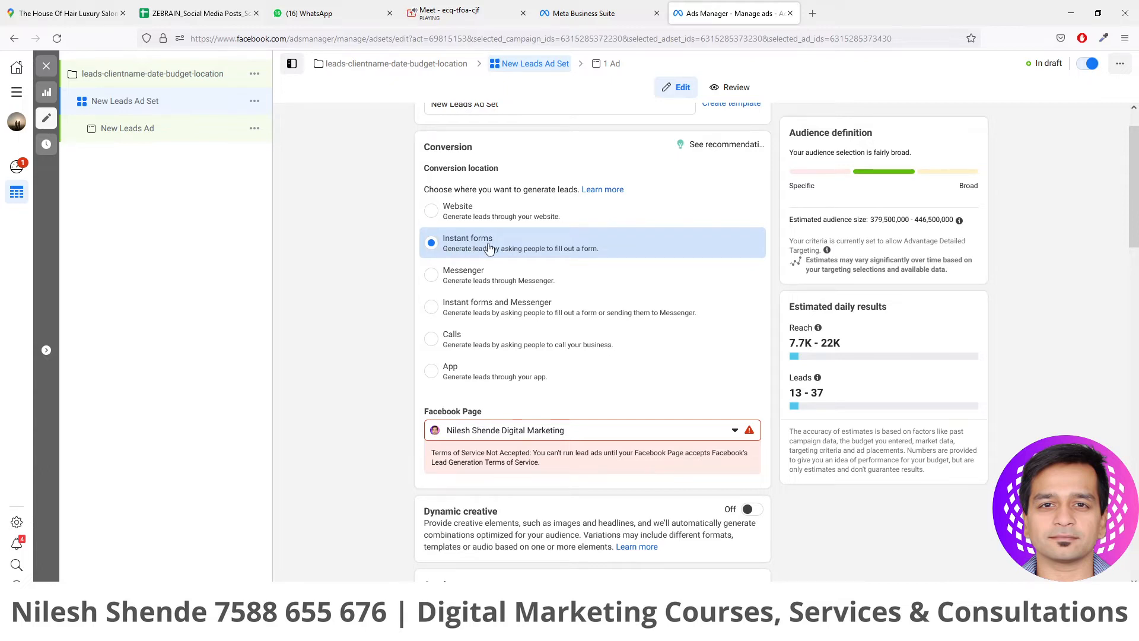
left_click(475, 216)
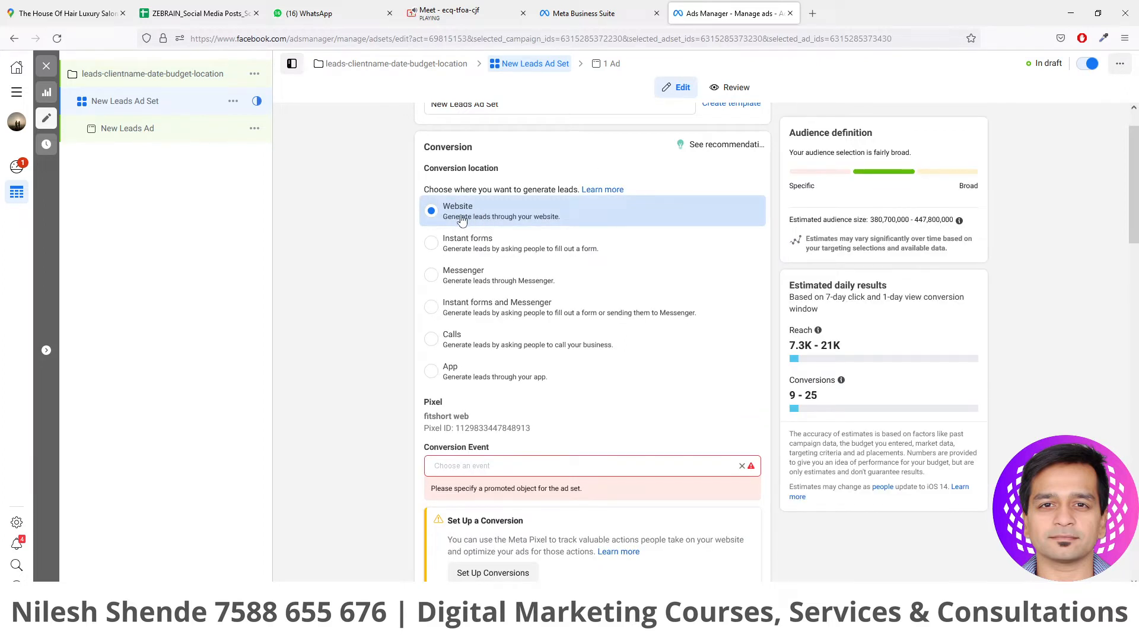
left_click(468, 247)
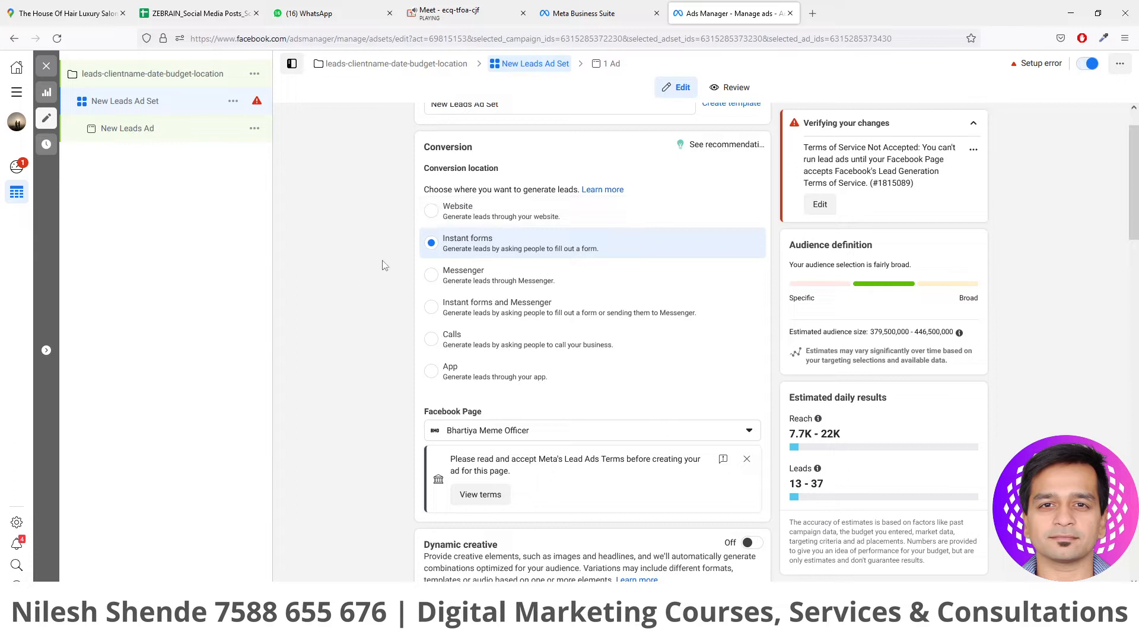
left_click(491, 245)
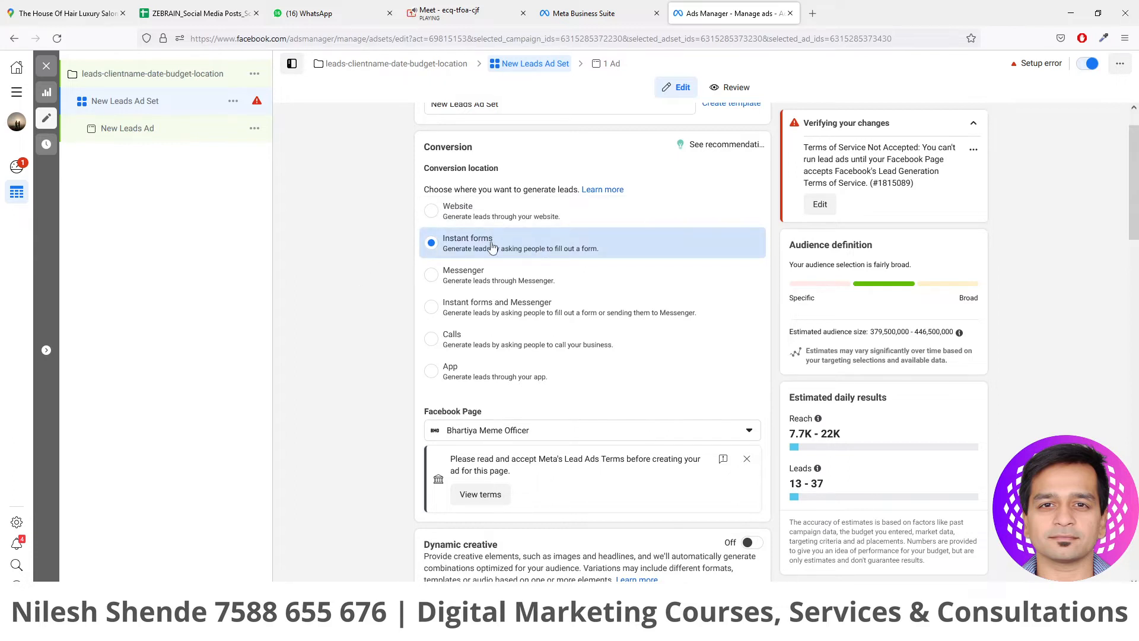
Find the Digital Marketing page among the available Facebook Pages and select it for the ad set
scroll(366, 298, "down", 3)
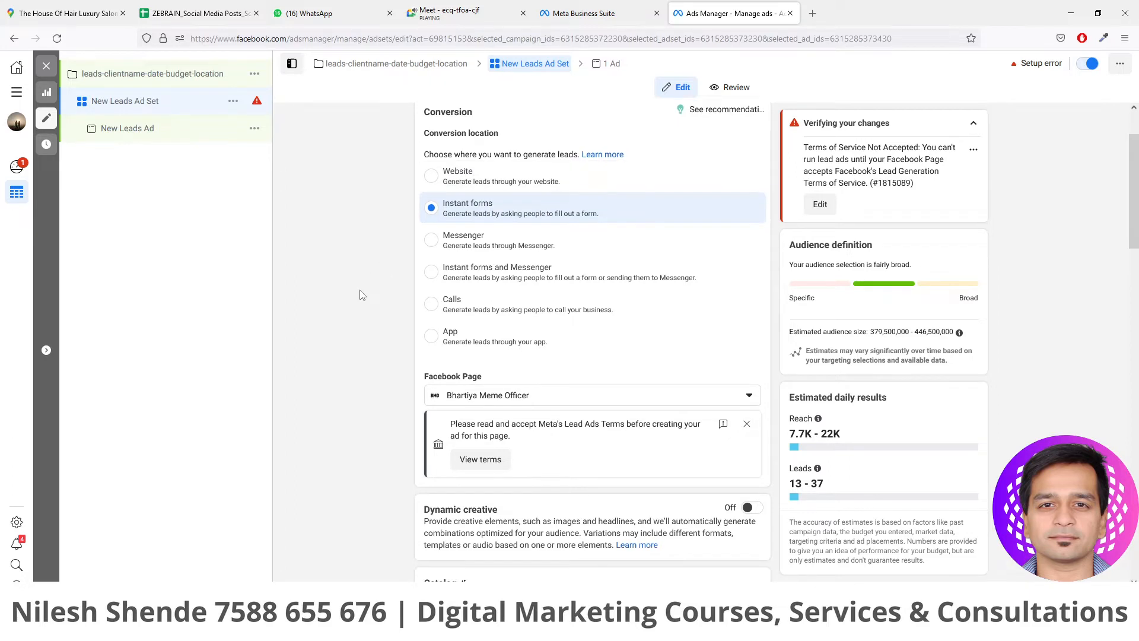
left_click(472, 231)
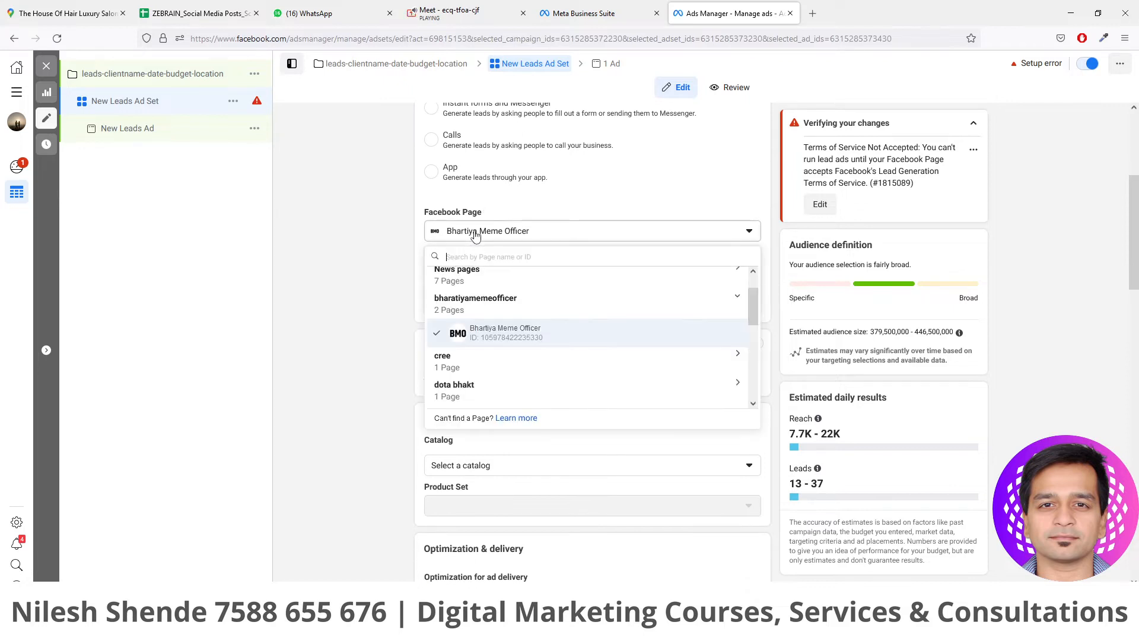
scroll(488, 362, "up", 1)
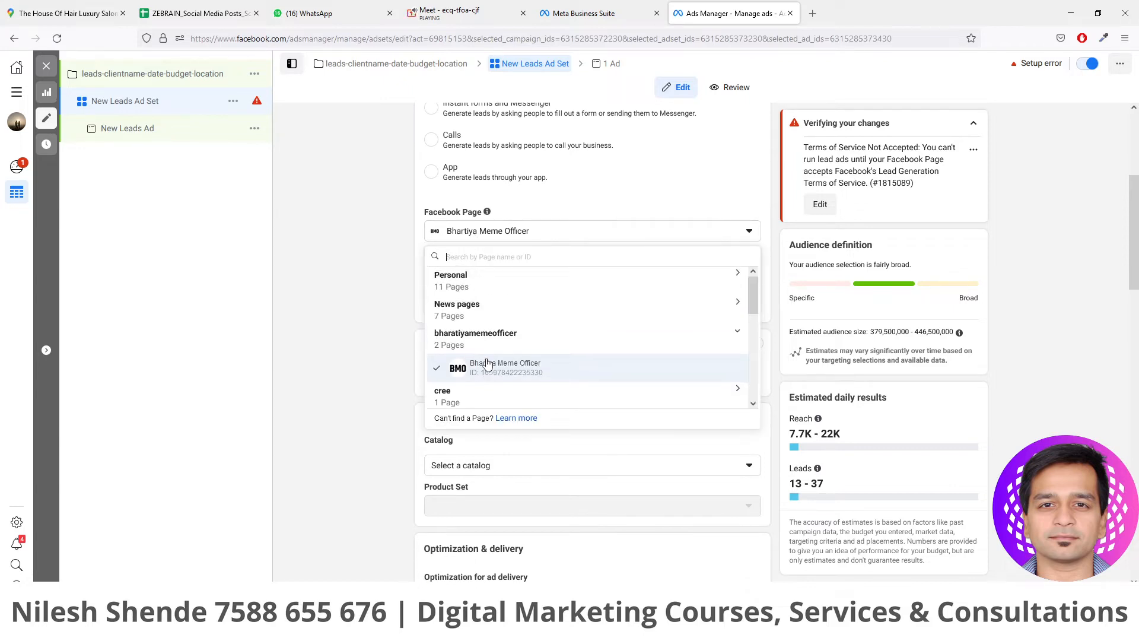
scroll(488, 363, "down", 1)
scroll(487, 362, "down", 1)
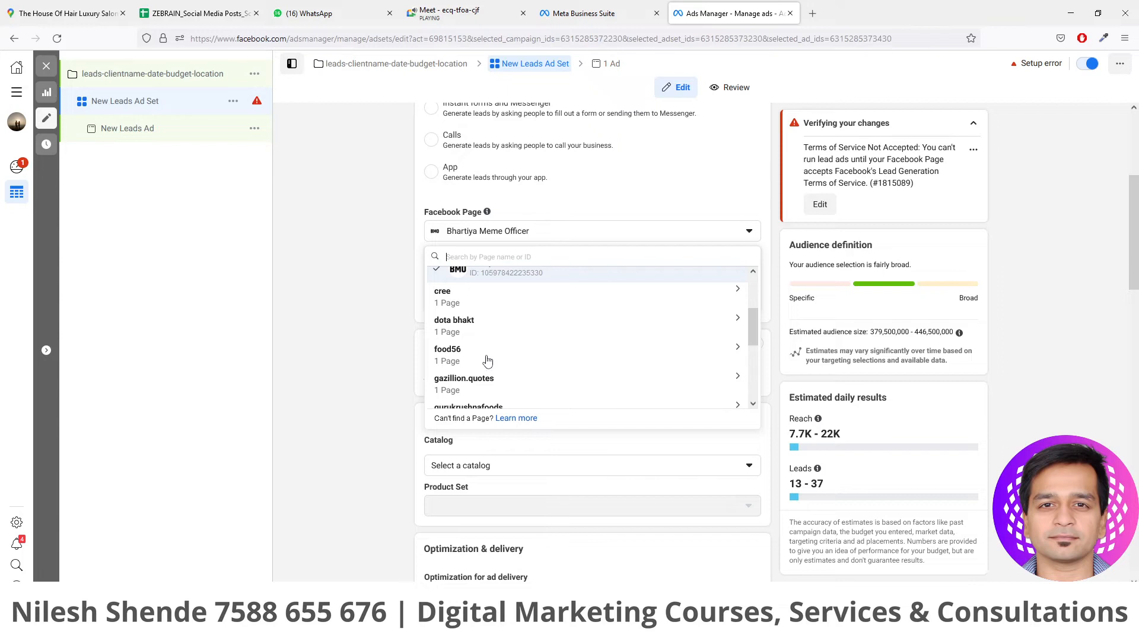
scroll(487, 361, "down", 1)
scroll(488, 362, "up", 2)
scroll(487, 362, "down", 2)
scroll(488, 362, "down", 2)
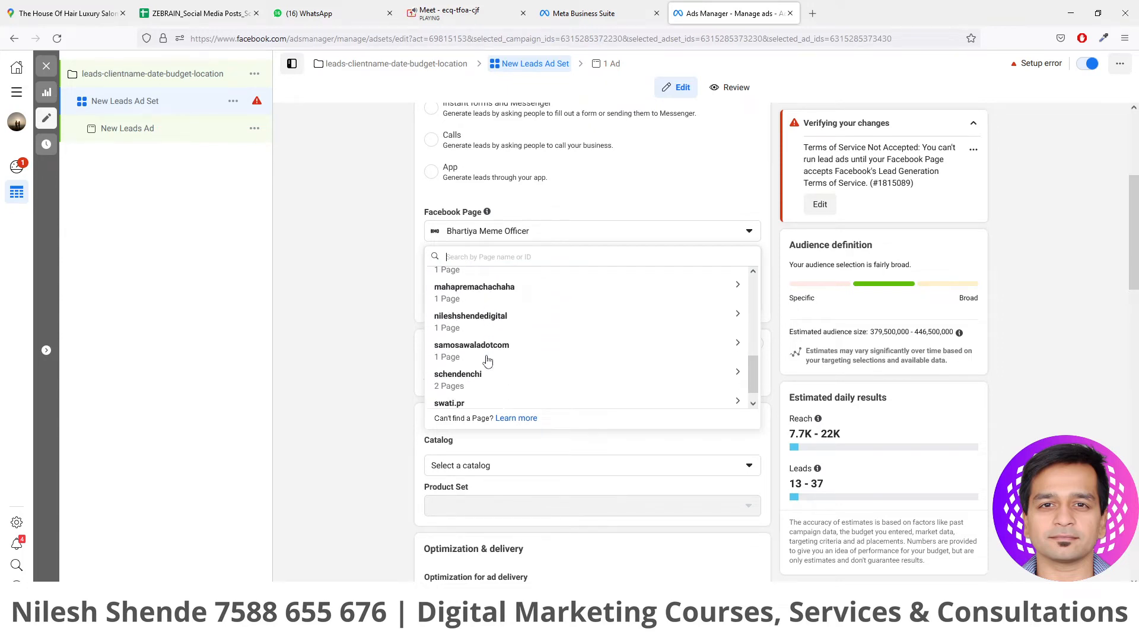
left_click(493, 324)
left_click(498, 355)
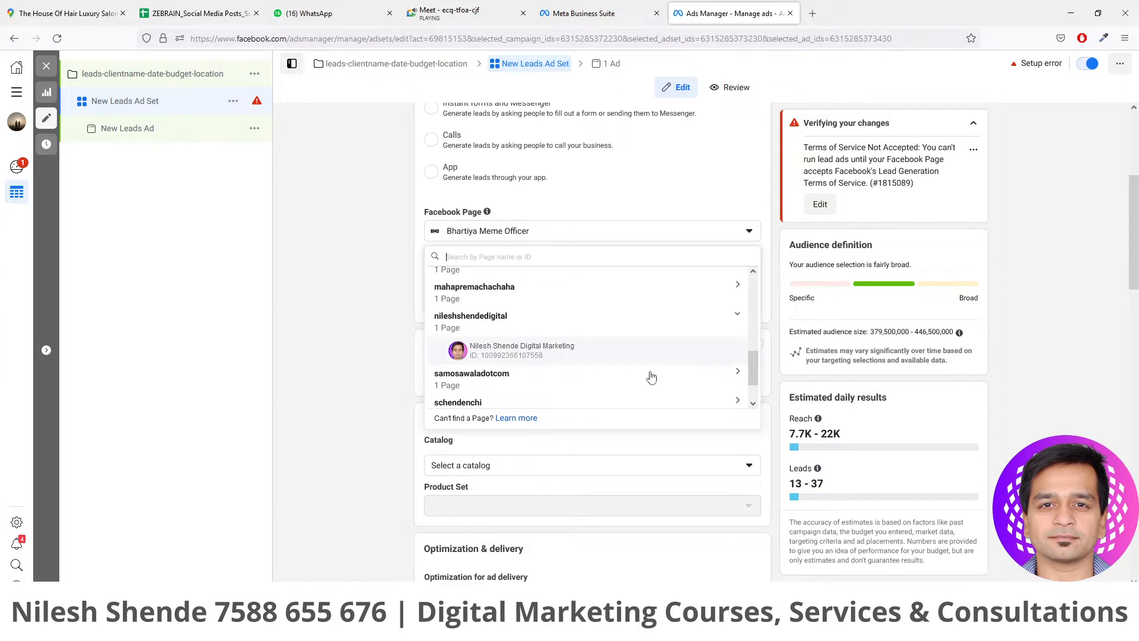
Set the ad set's daily budget to ₹1,000
scroll(354, 289, "down", 4)
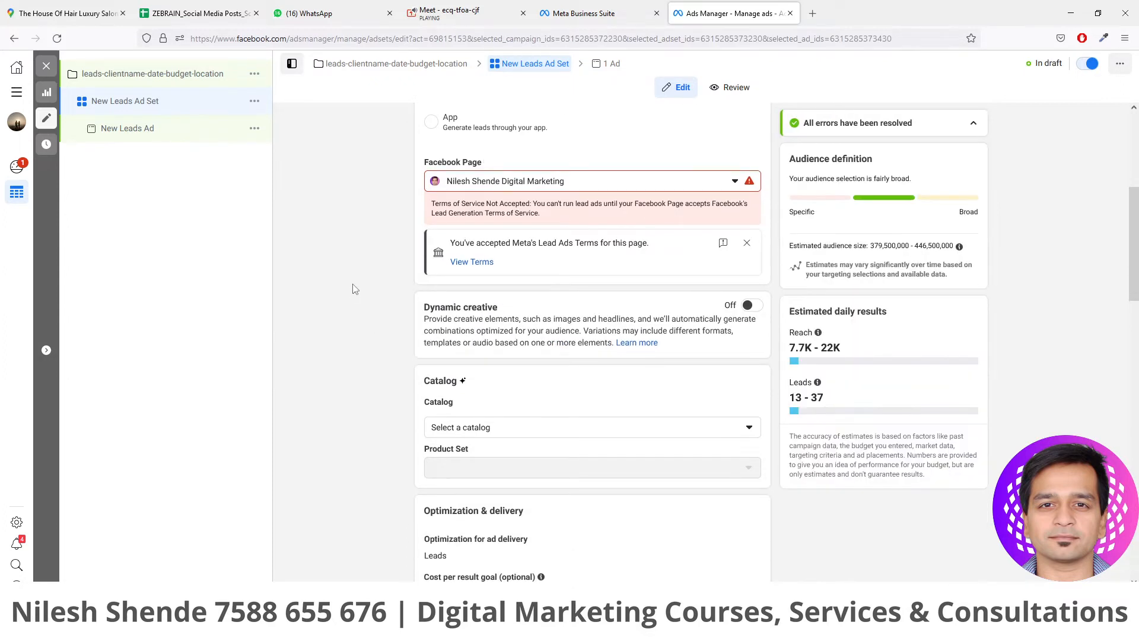
scroll(350, 284, "down", 5)
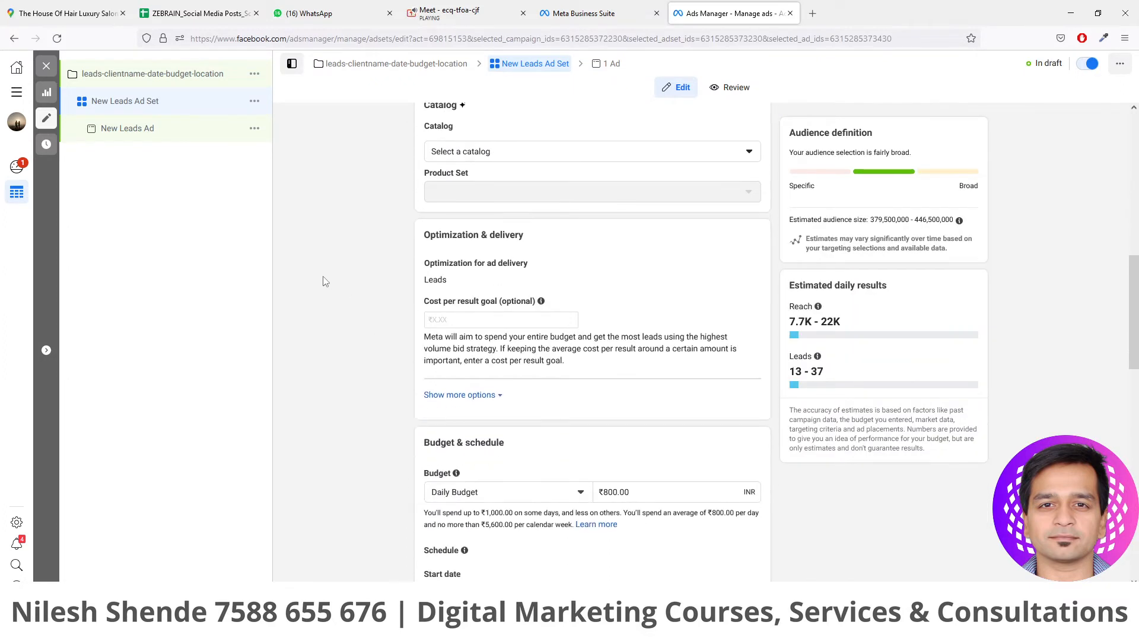
triple_click(651, 266)
type("10")
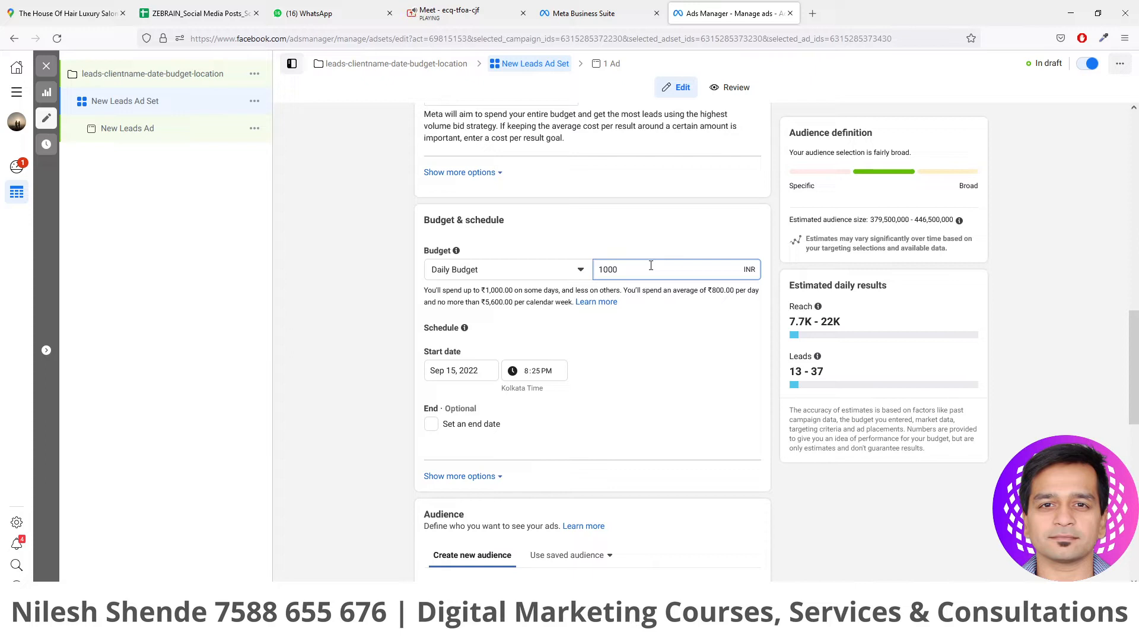
Switch the ad set's budget type to Lifetime Budget
left_click(568, 277)
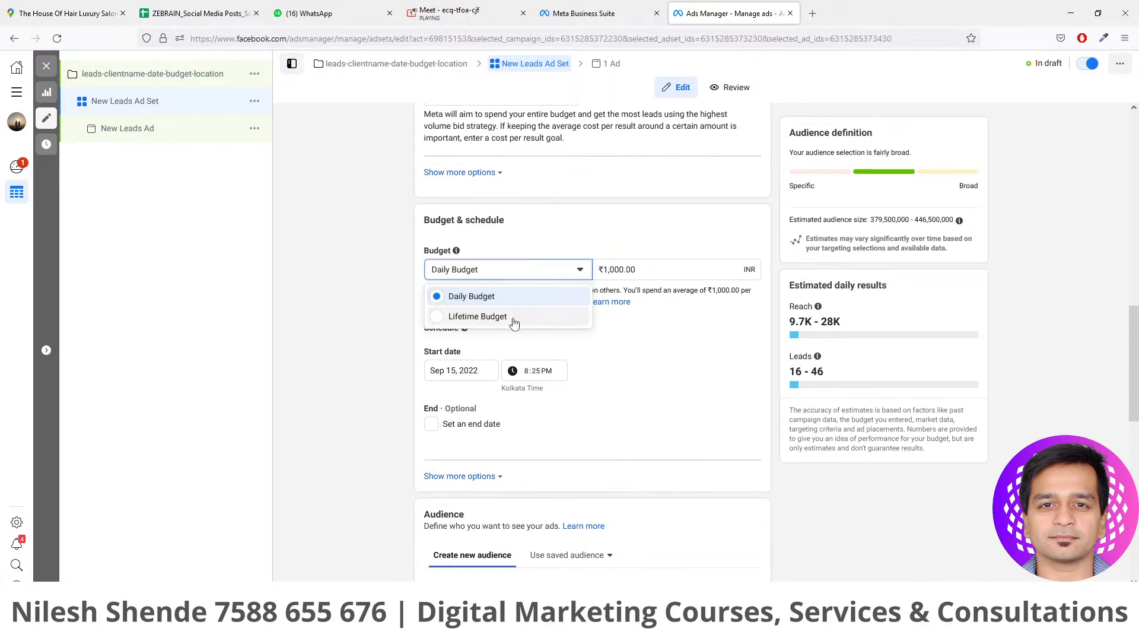
left_click(534, 316)
triple_click(659, 268)
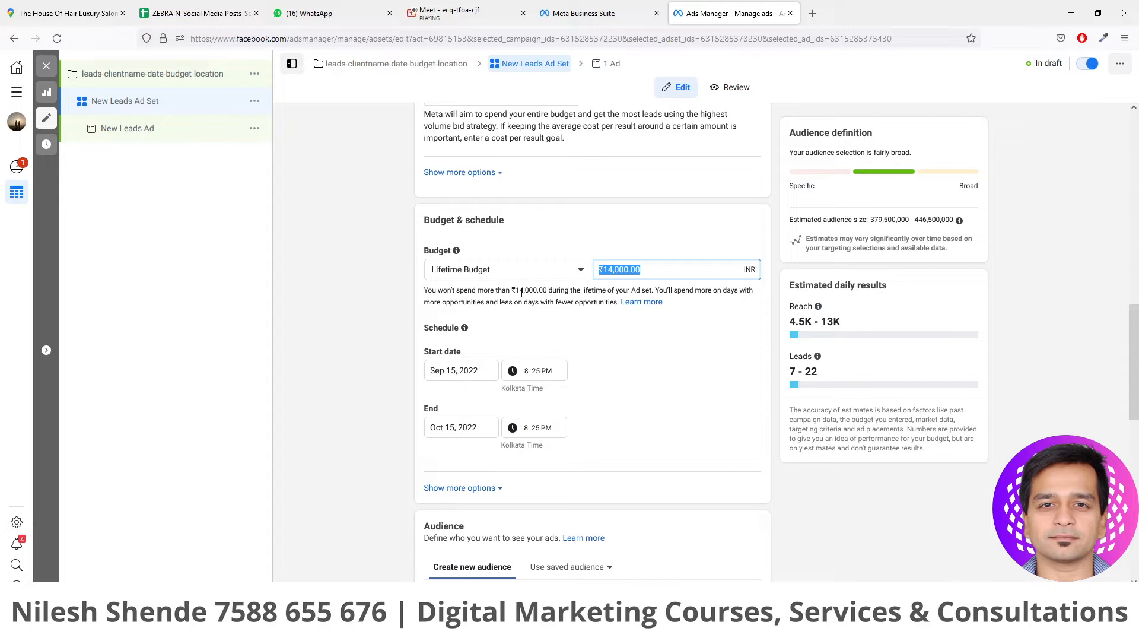
left_click(616, 271)
Check the schedule's start date and set its end date to September 30, 2022
left_click(460, 369)
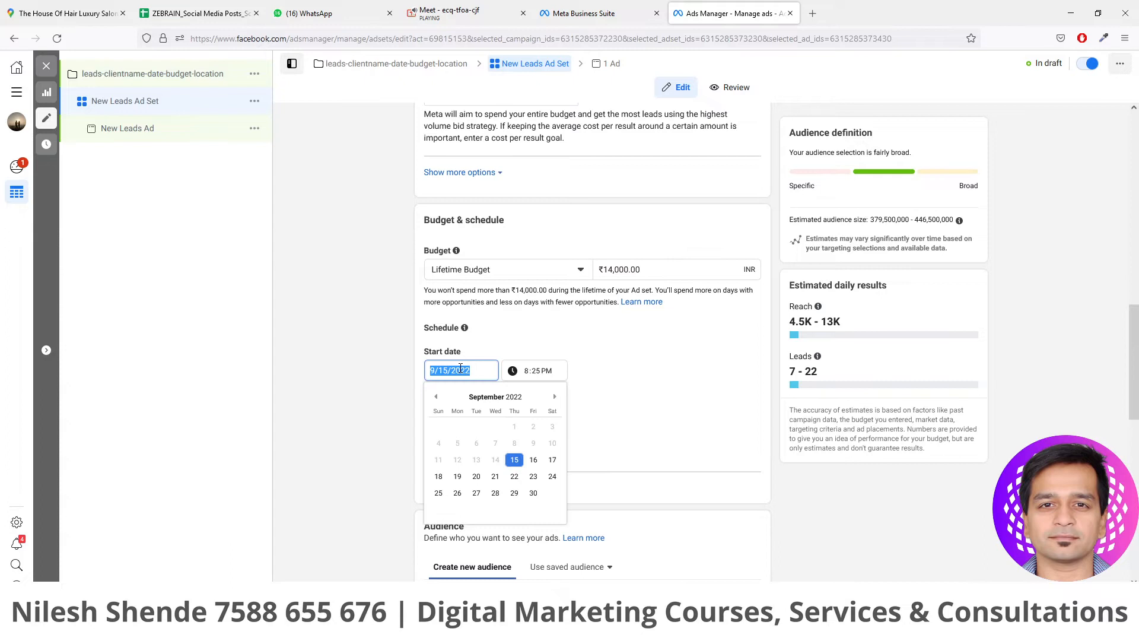
left_click(610, 405)
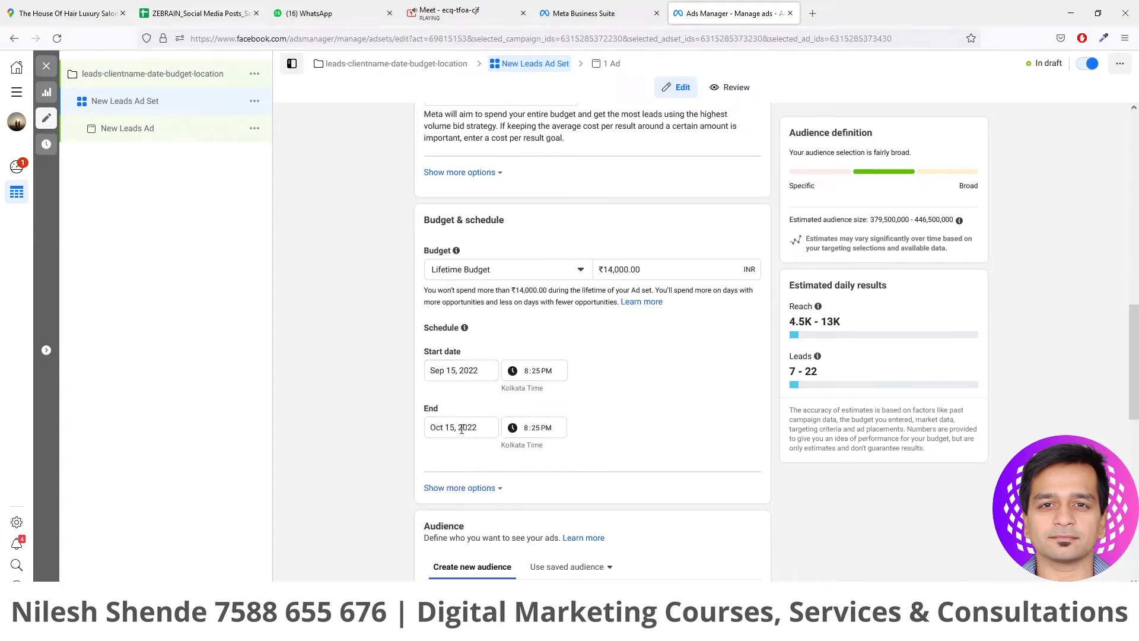
left_click(468, 429)
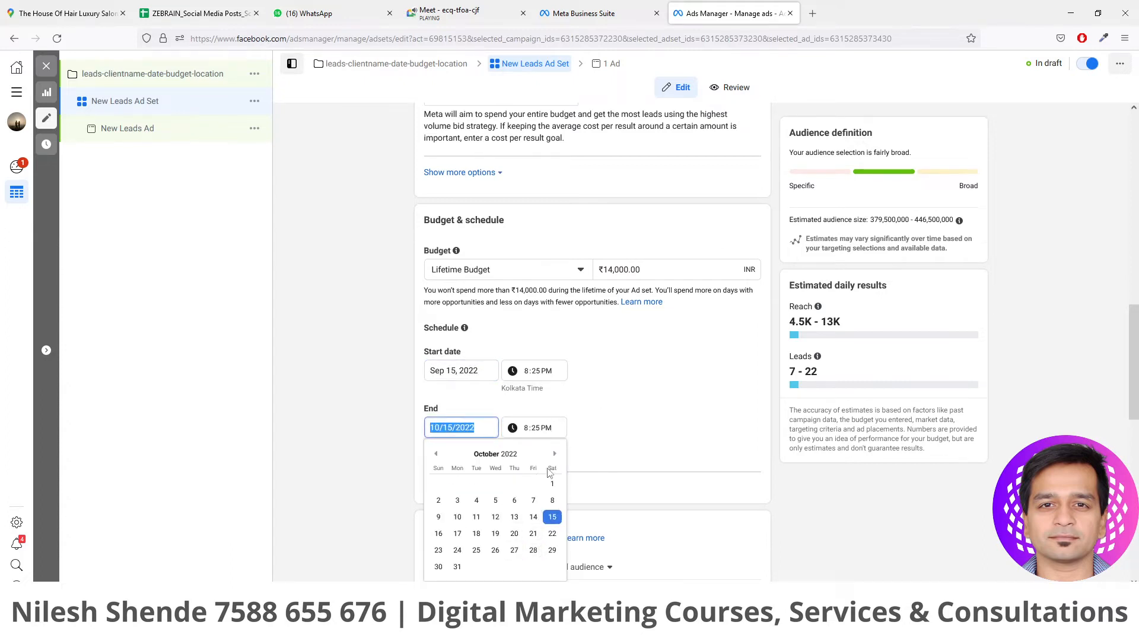
left_click(437, 454)
left_click(534, 549)
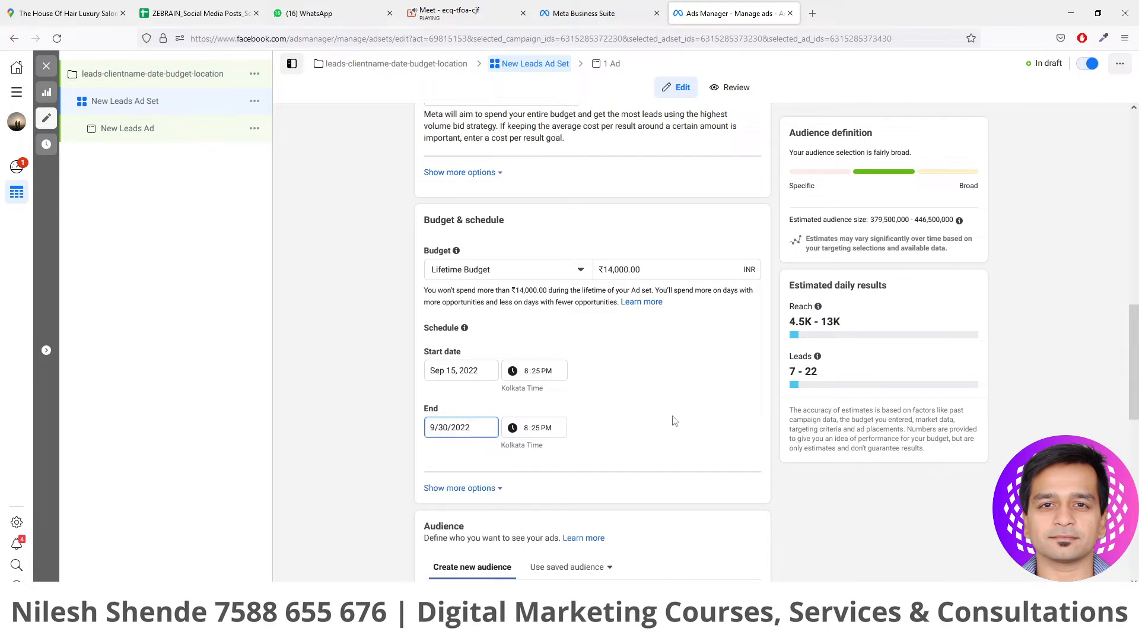
left_click(522, 464)
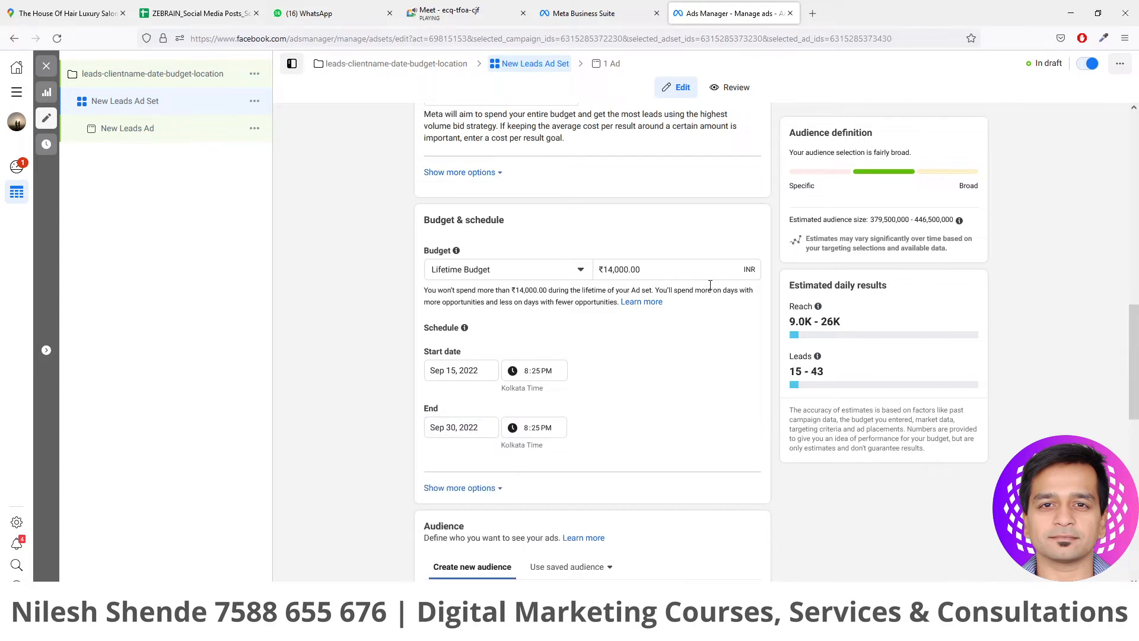
Set the ad set's lifetime budget to ₹15,000
left_click(644, 269)
left_click(612, 272)
key("BackSpace")
type("5")
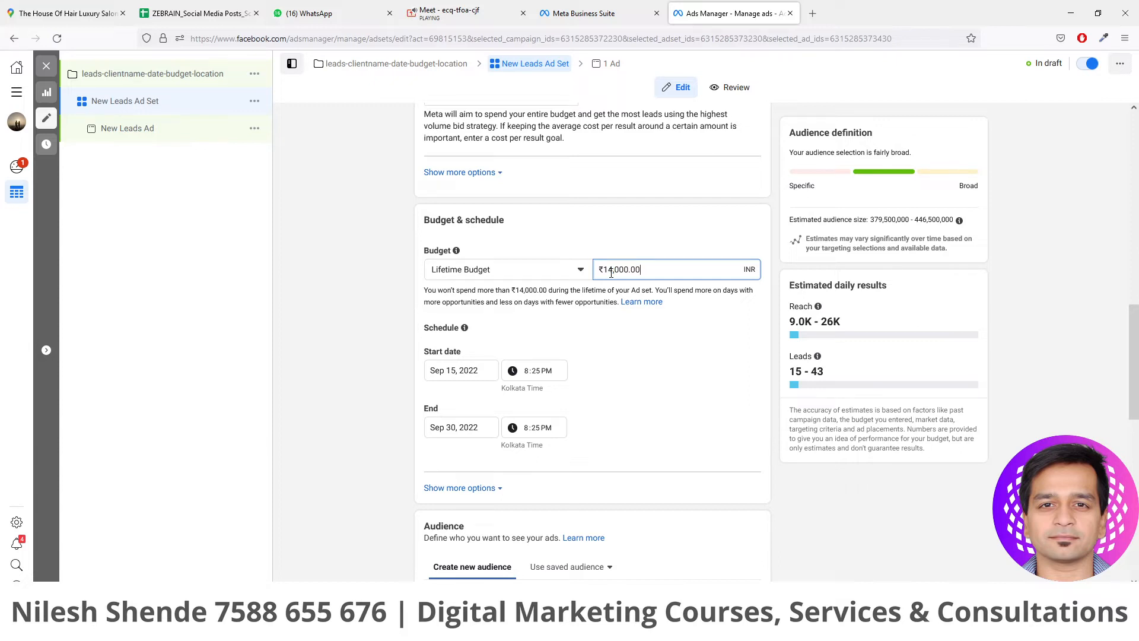
left_click(624, 407)
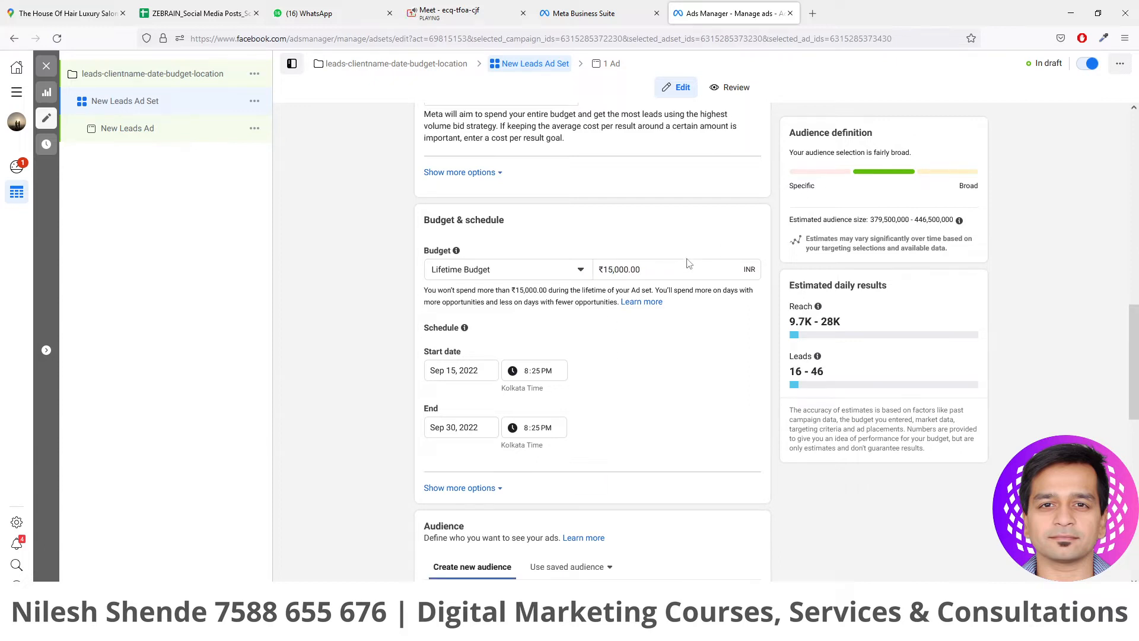
Examine the estimated daily results for the ad set, covering both reach and leads
left_click_drag(814, 288, 915, 293)
left_click(870, 289)
left_click_drag(785, 324, 856, 329)
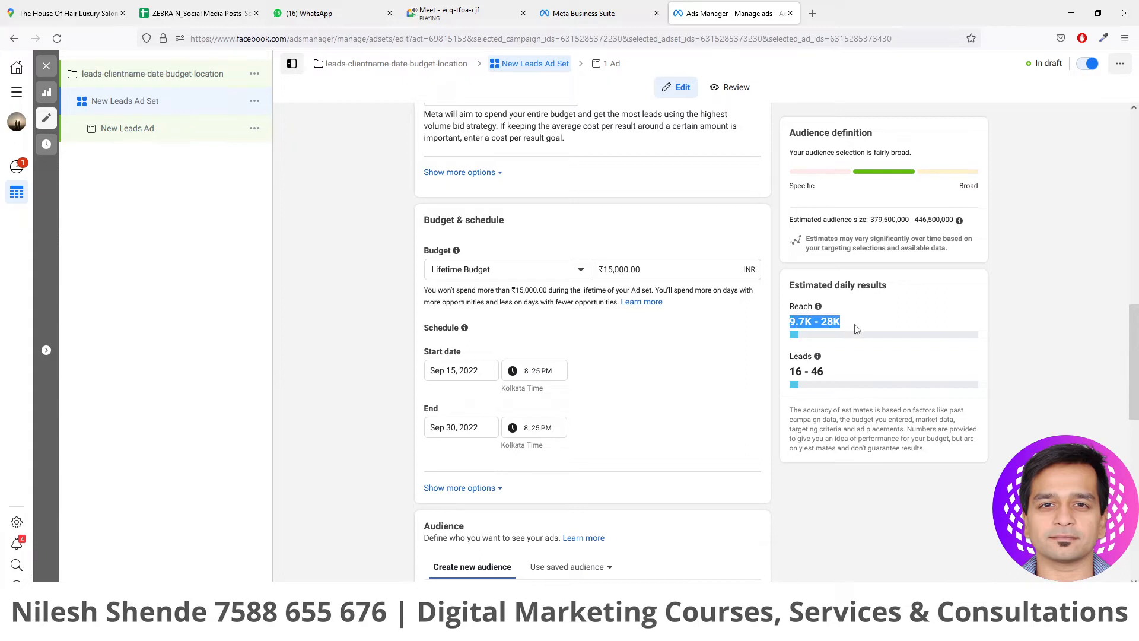
left_click_drag(828, 373, 786, 378)
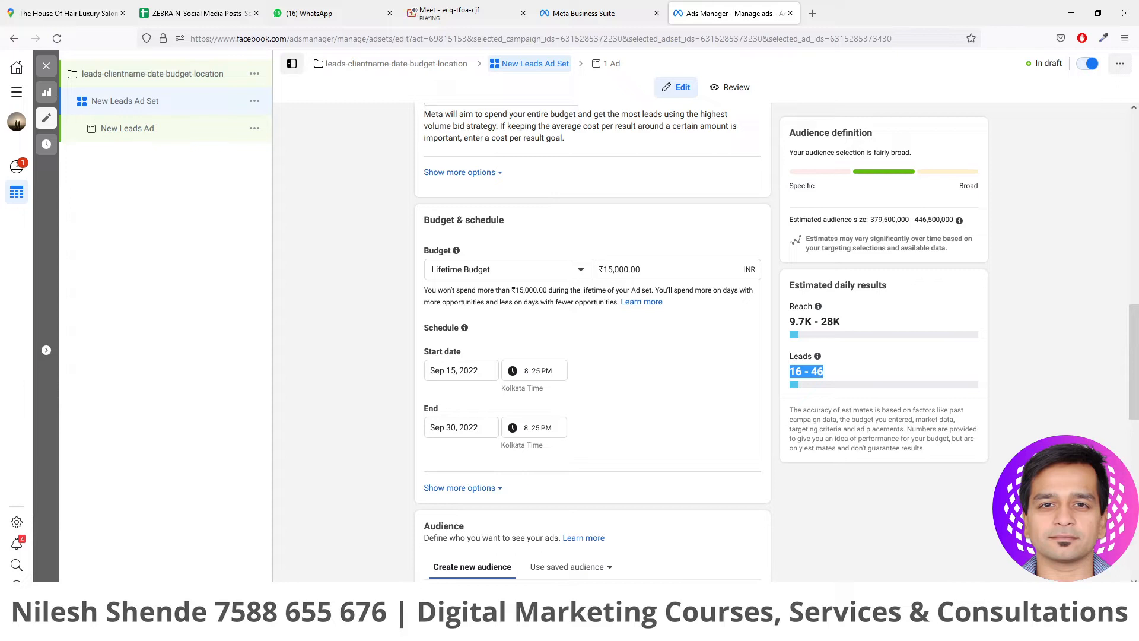
left_click(784, 378)
mouse_move(818, 308)
left_click_drag(791, 377, 831, 377)
Switch the ad set back to a Daily Budget and set the amount to ₹1,000
left_click(581, 270)
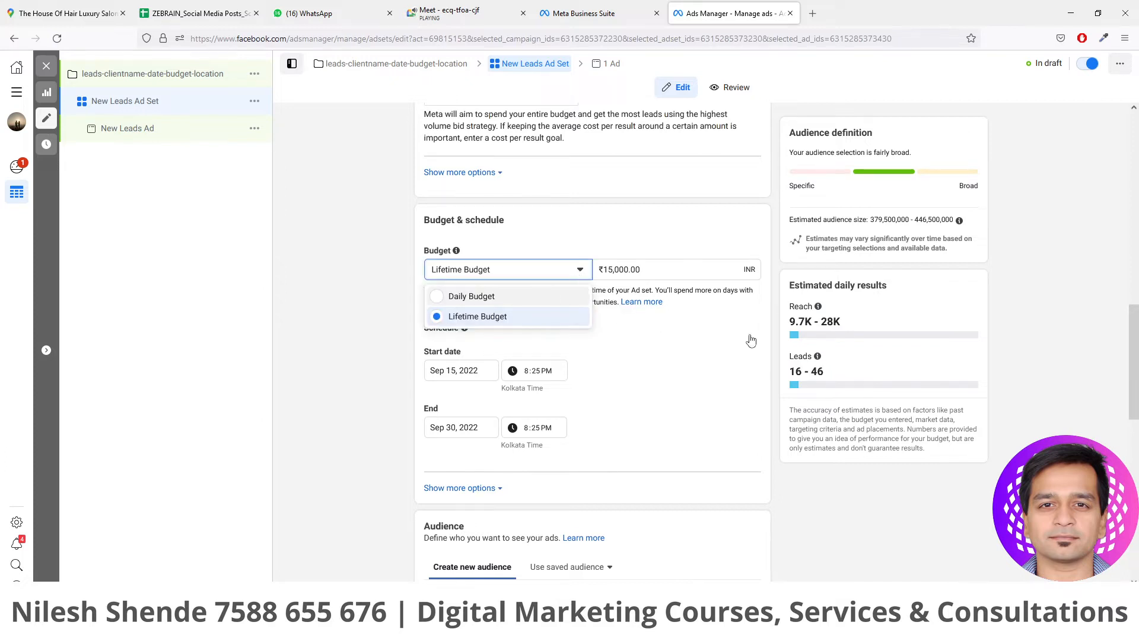
triple_click(652, 266)
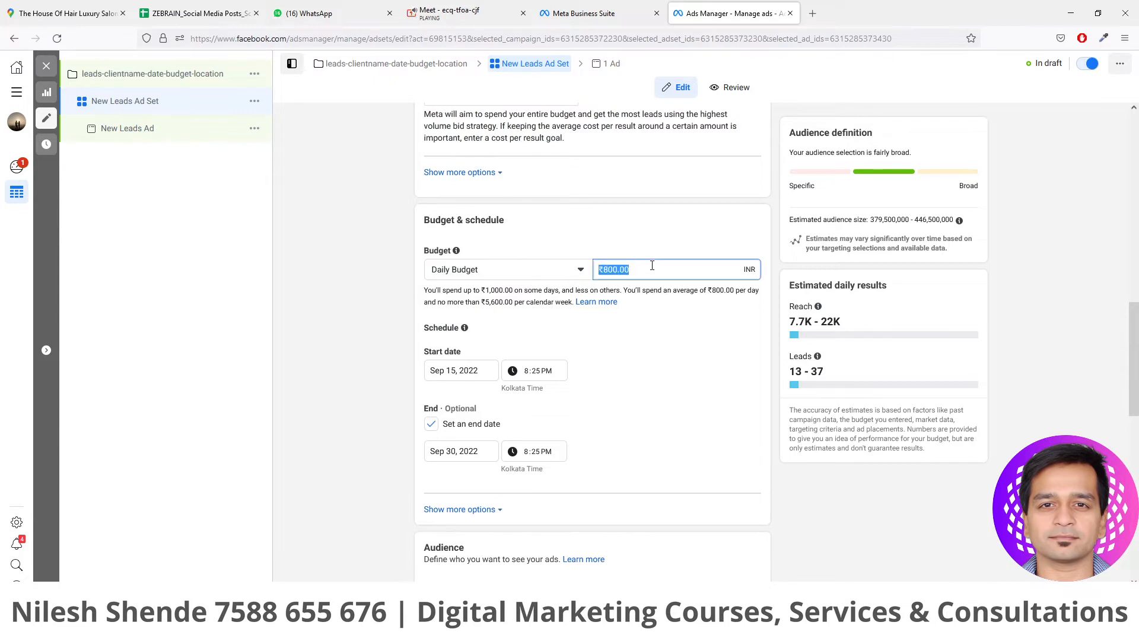
type("001000")
key("Return")
left_click(656, 346)
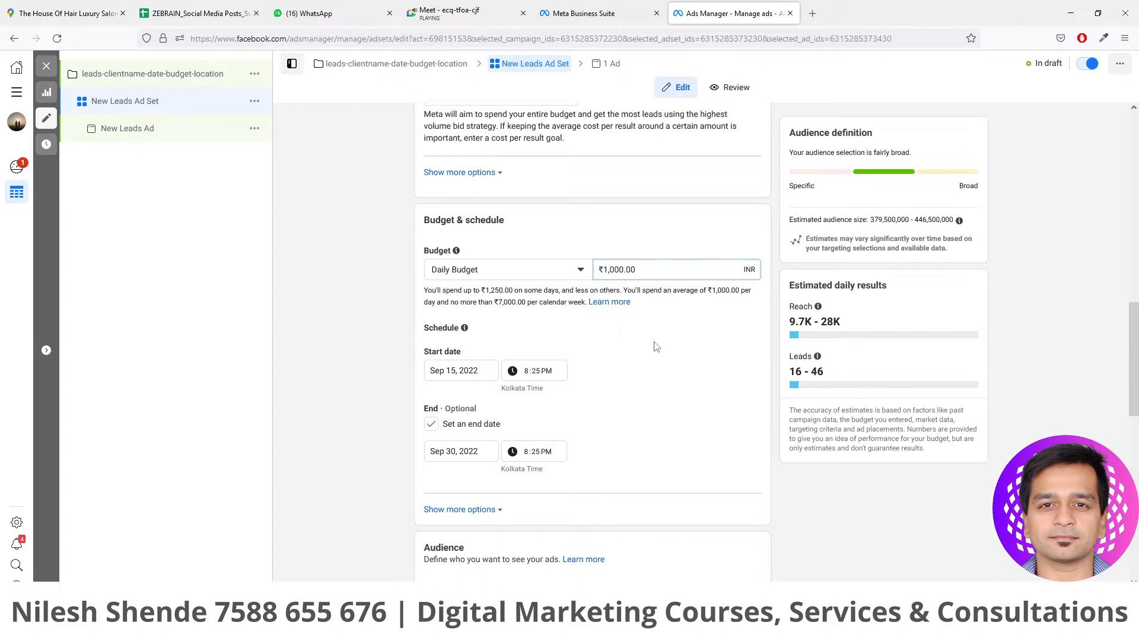
scroll(647, 383, "down", 3)
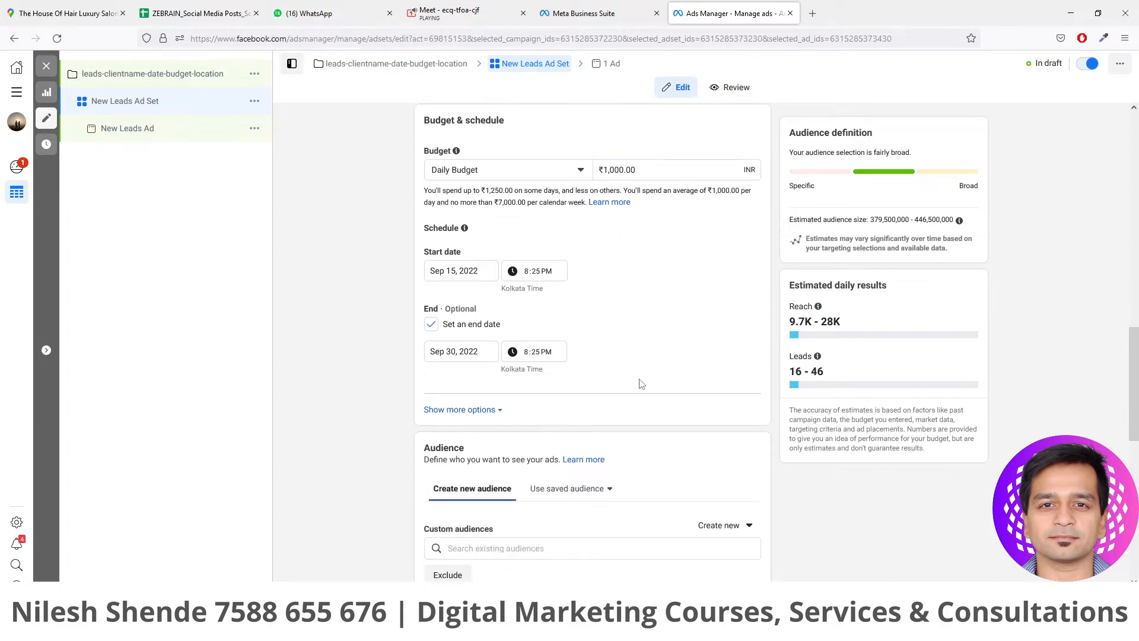
Browse the list of saved audiences for the ad set and check the targeting details of the bags n purse audience
scroll(644, 383, "down", 2)
scroll(518, 287, "down", 2)
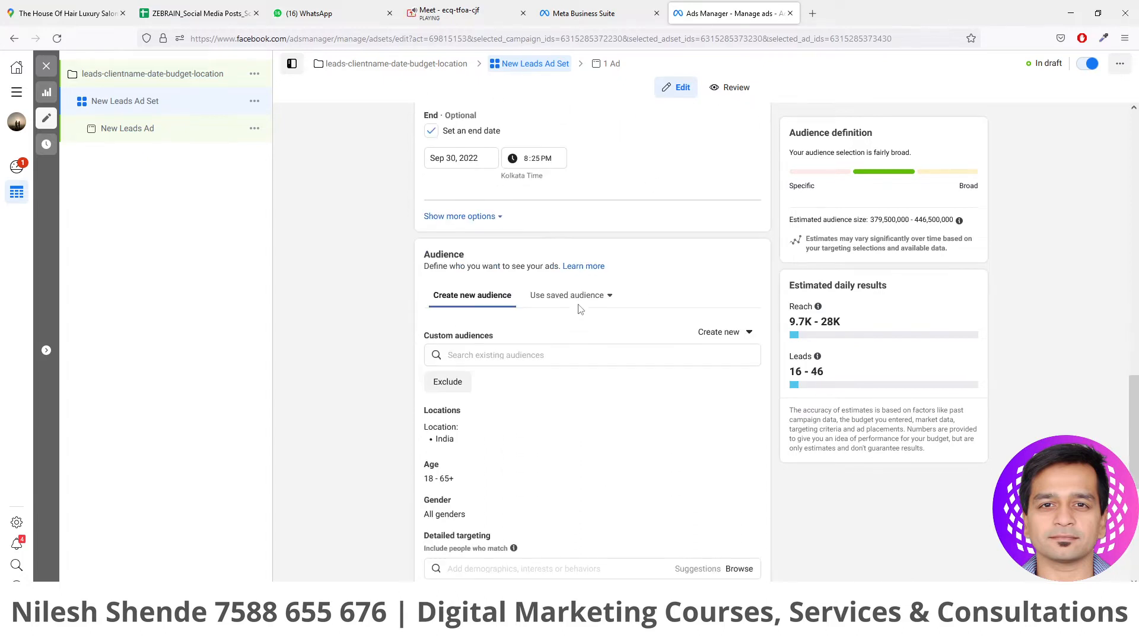
double_click(436, 248)
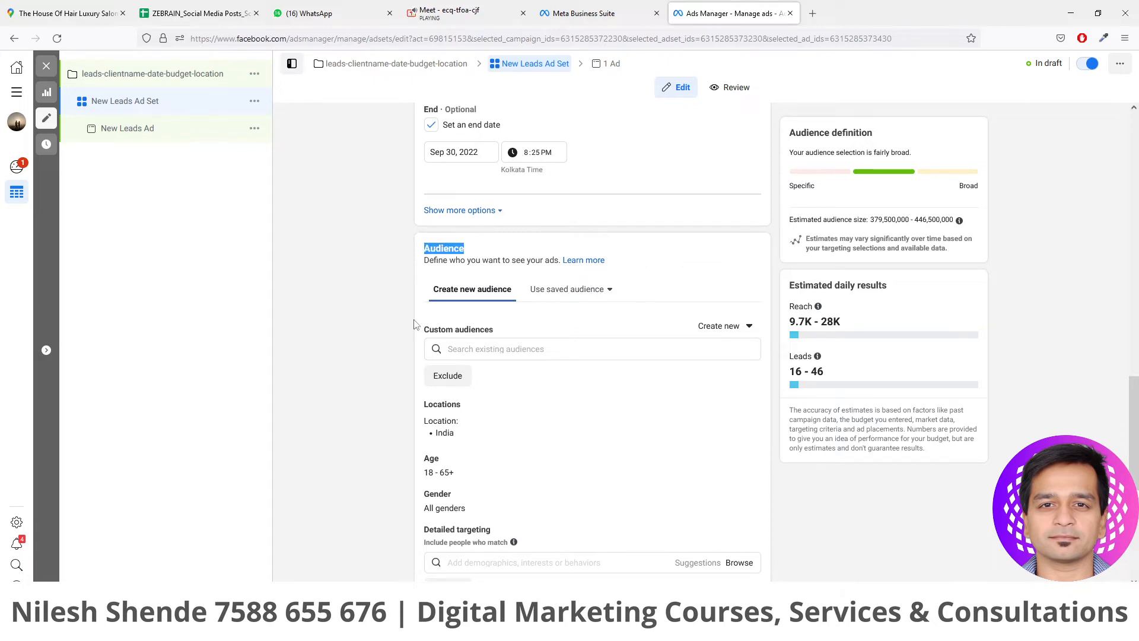
scroll(416, 324, "down", 1)
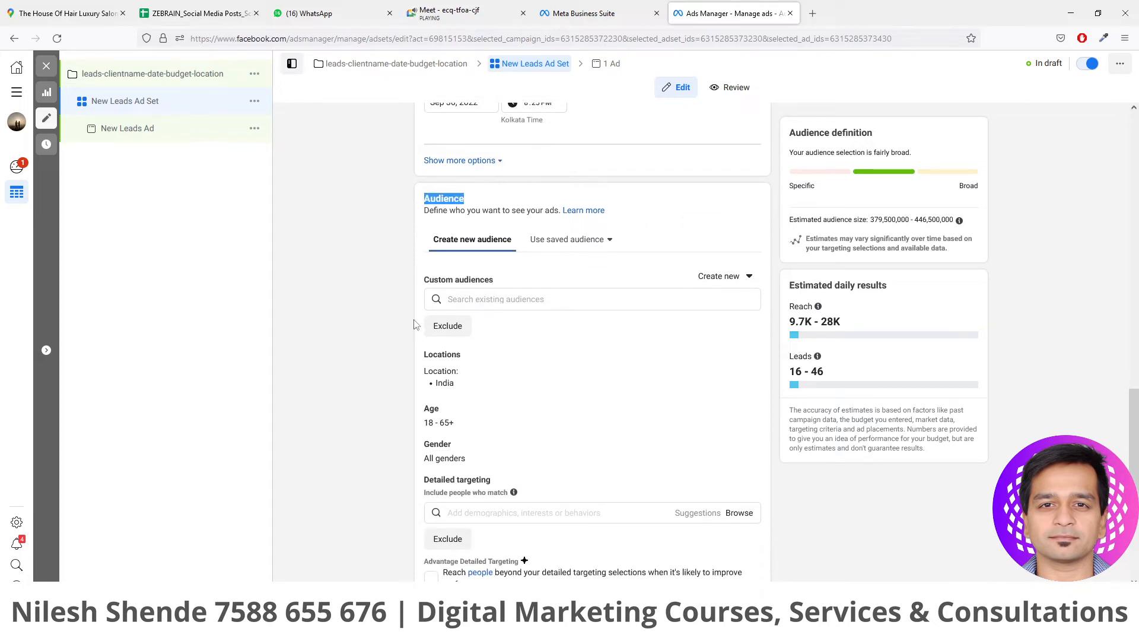
left_click(551, 242)
scroll(578, 375, "down", 5)
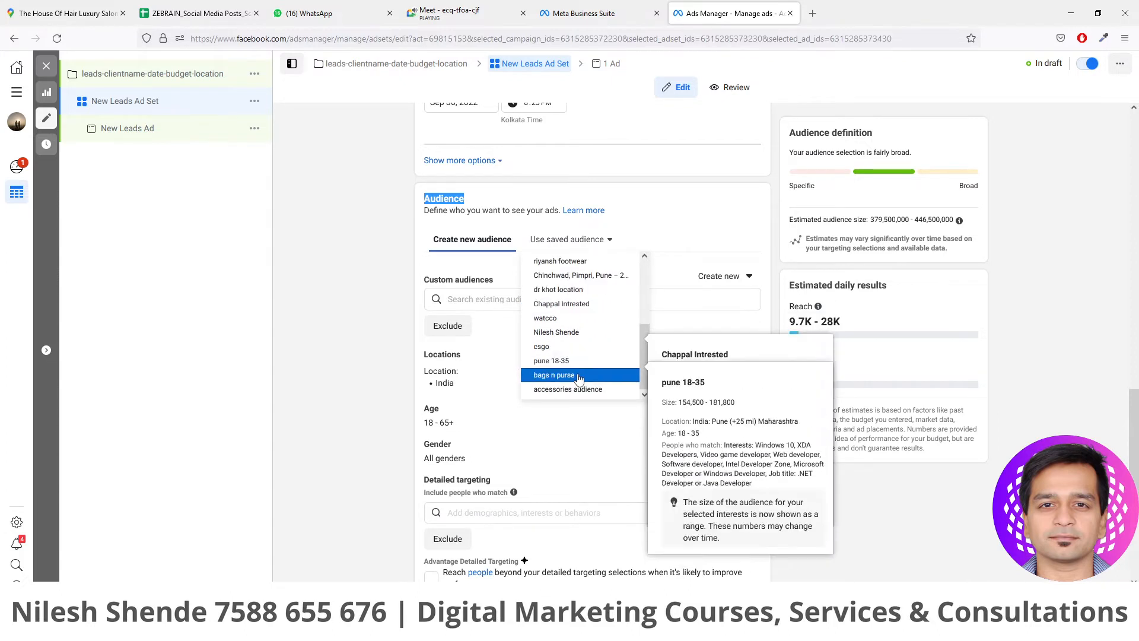
scroll(580, 378, "up", 5)
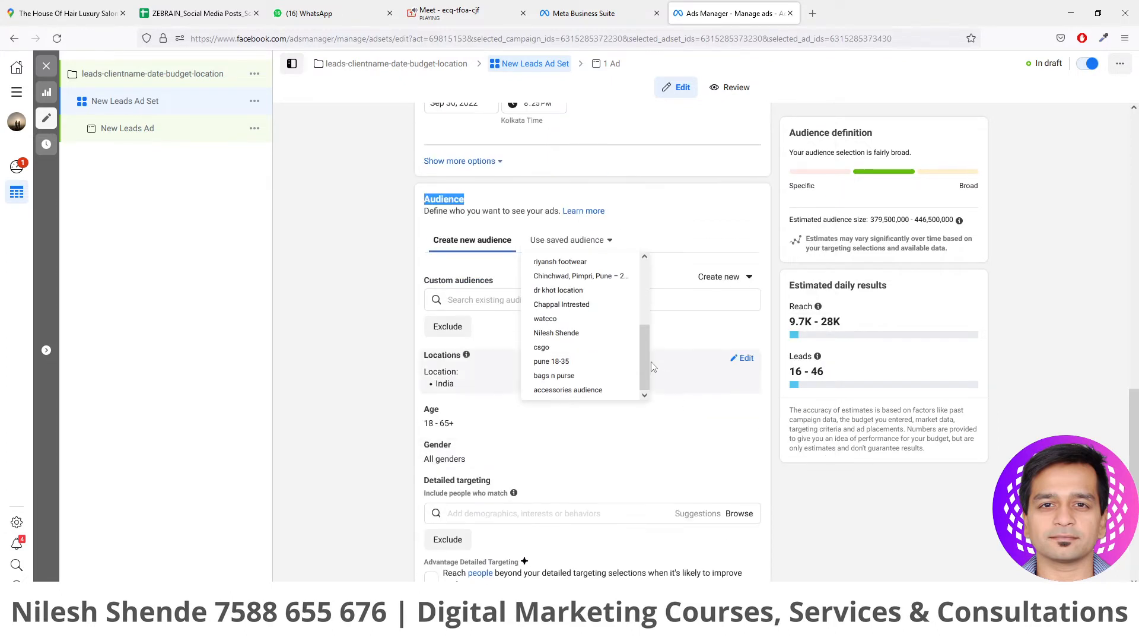
mouse_move(644, 364)
left_mouse_down()
mouse_move(644, 323)
mouse_move(642, 380)
left_mouse_up()
mouse_move(574, 392)
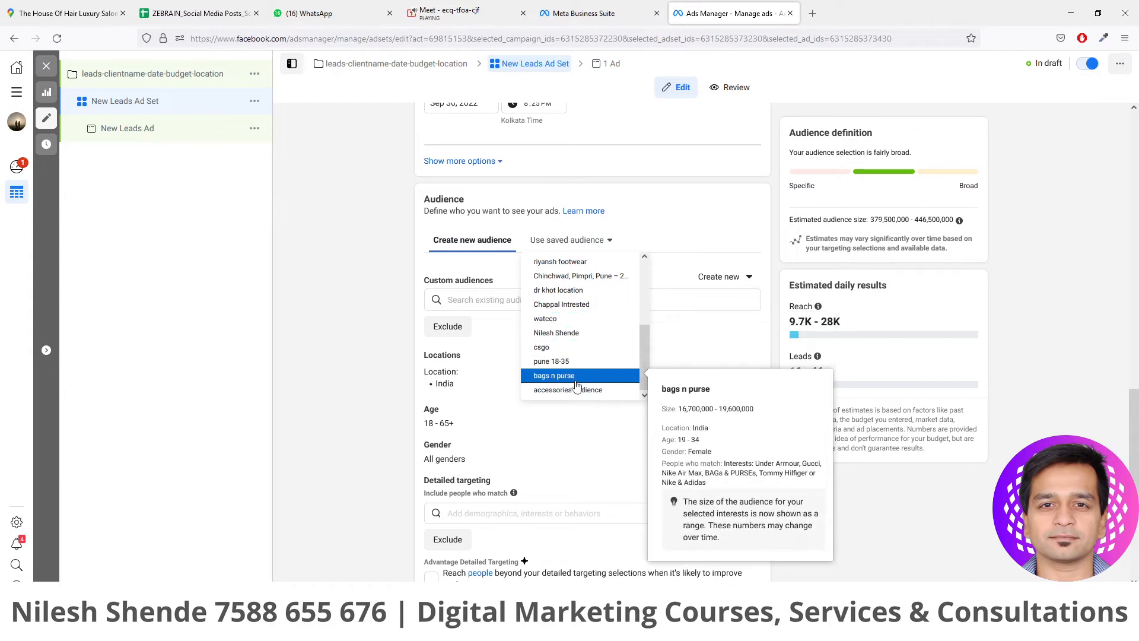
Compare the targeting details of other saved audiences, such as riyansh footwear, pune 18-35 and watcco, without applying any
scroll(578, 383, "up", 3)
mouse_move(592, 343)
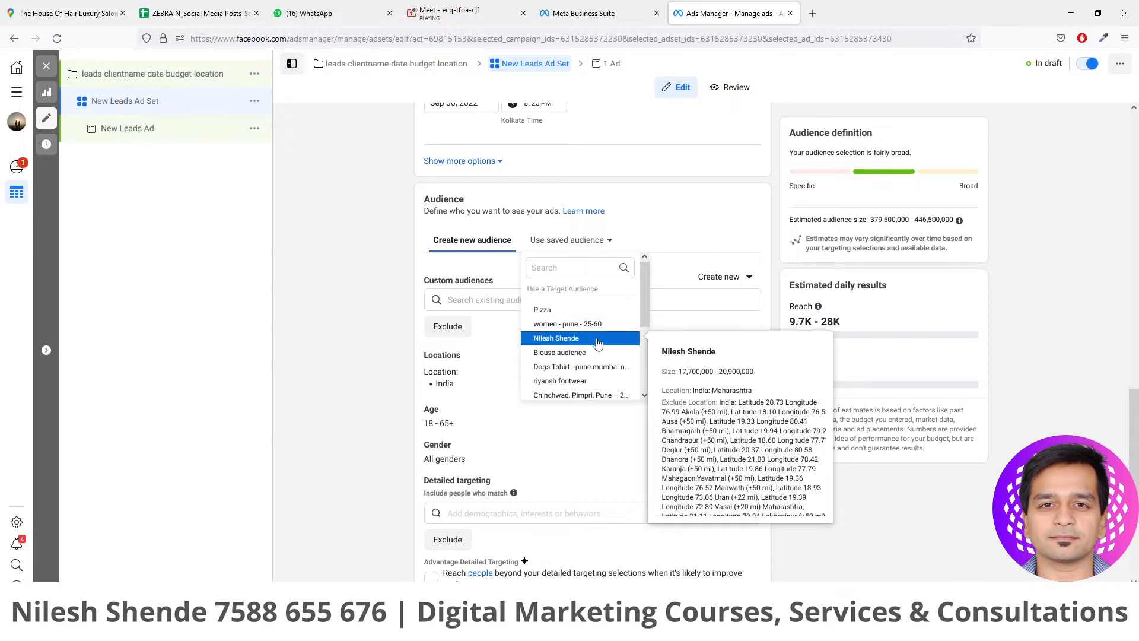
scroll(601, 372, "down", 1)
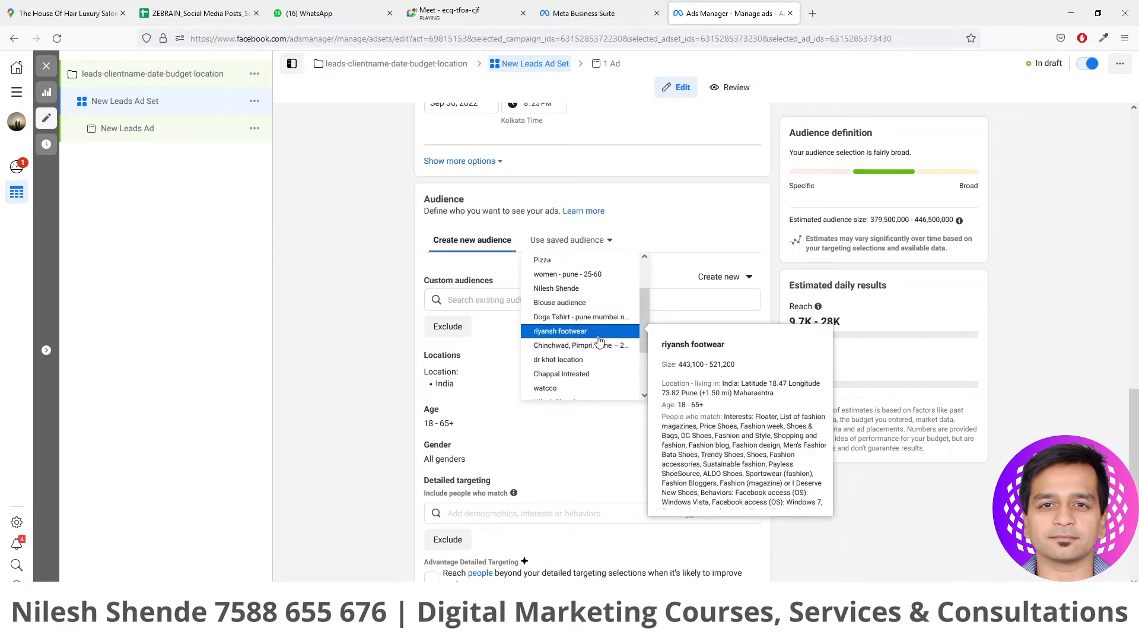
scroll(601, 363, "down", 1)
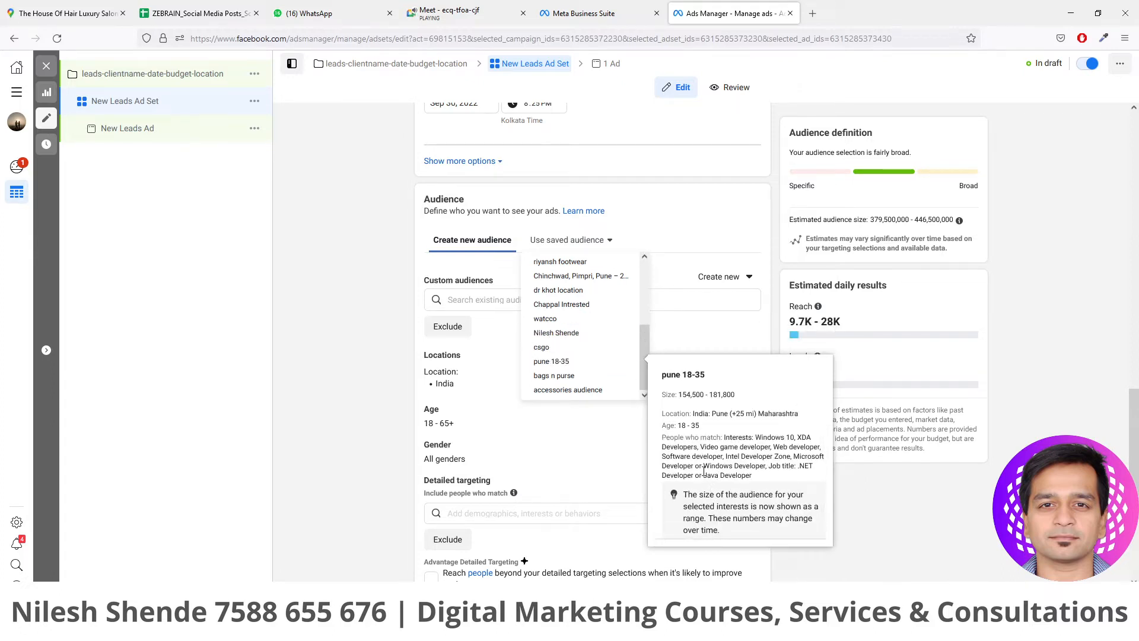
scroll(599, 372, "down", 2)
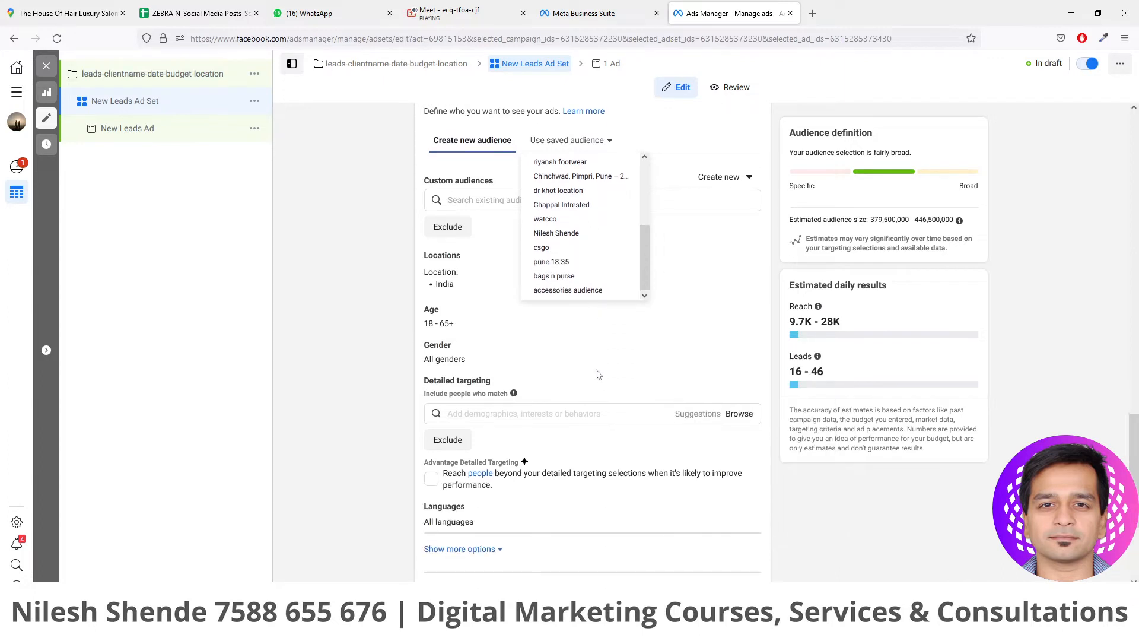
scroll(319, 286, "up", 3)
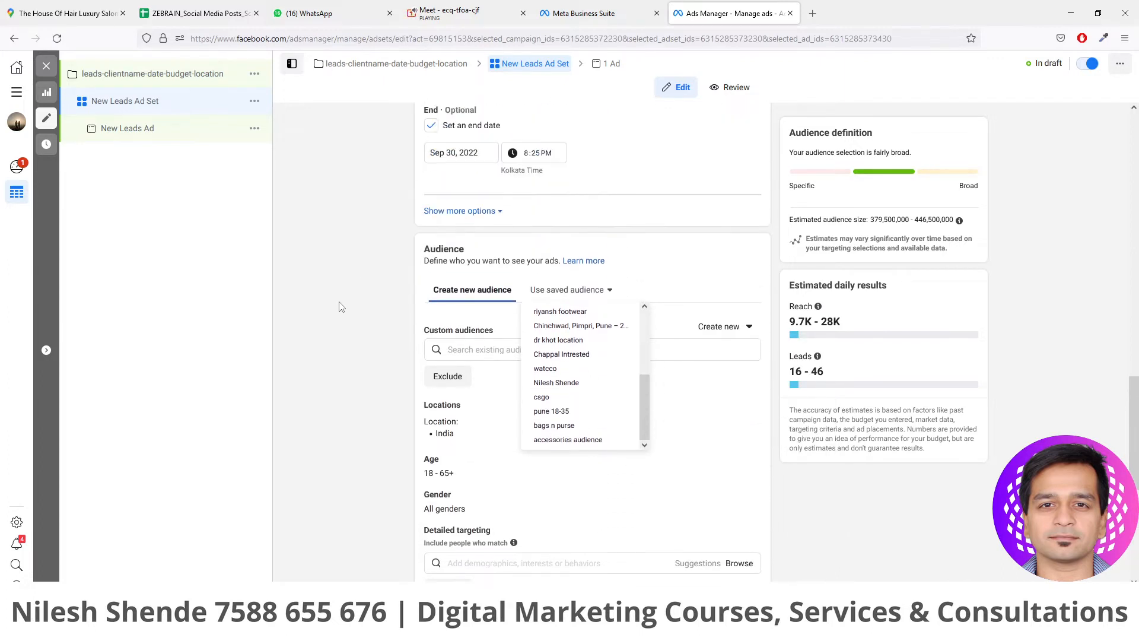
left_click(595, 9)
left_click(719, 10)
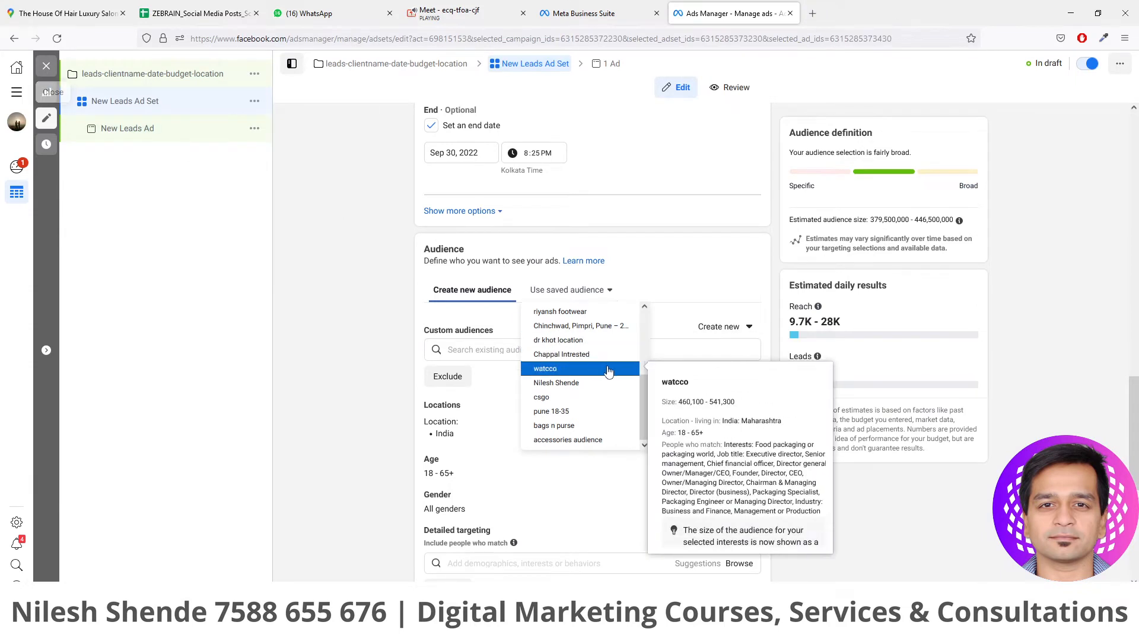
left_click(417, 324)
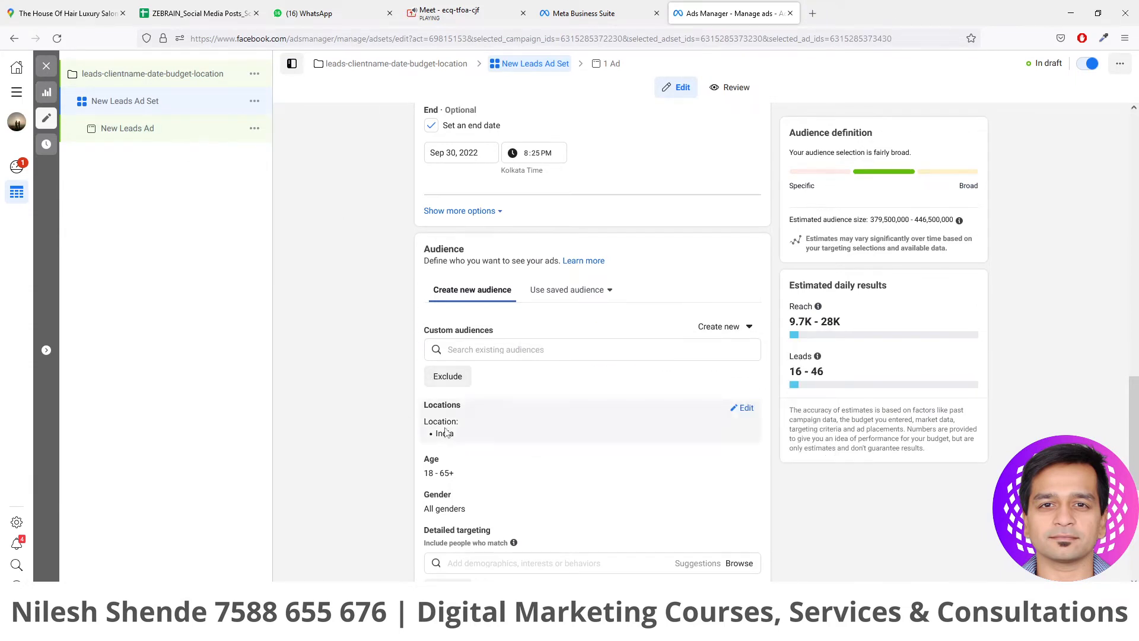
Remove India from the ad set's audience locations and set the location targeting to People recently in this location
left_click(749, 413)
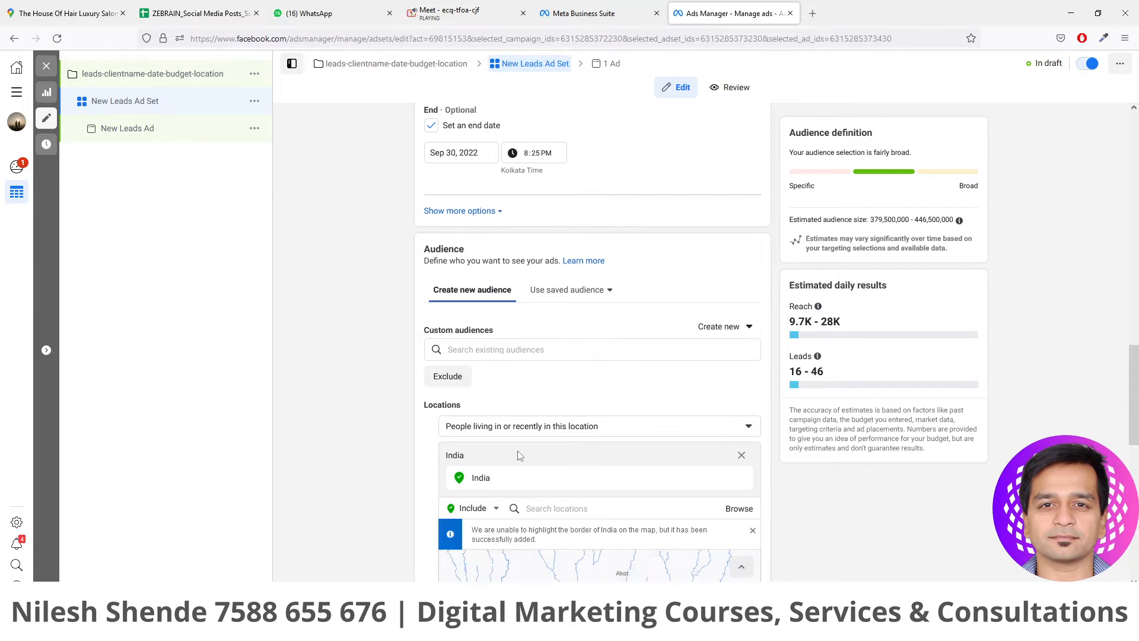
left_click(742, 478)
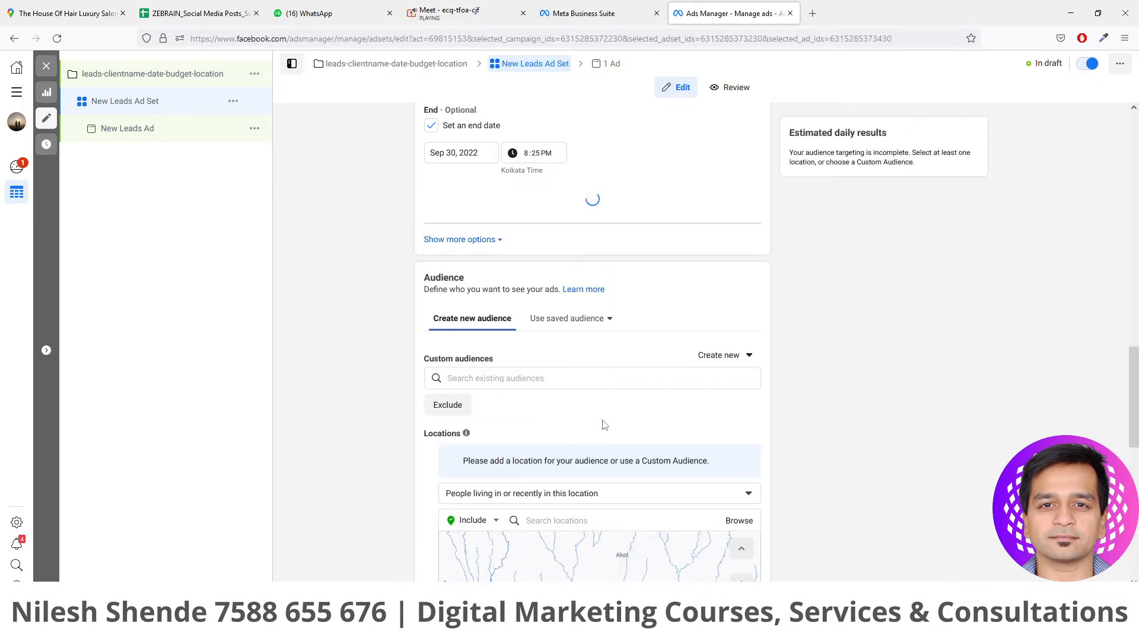
left_click(584, 469)
scroll(583, 469, "down", 3)
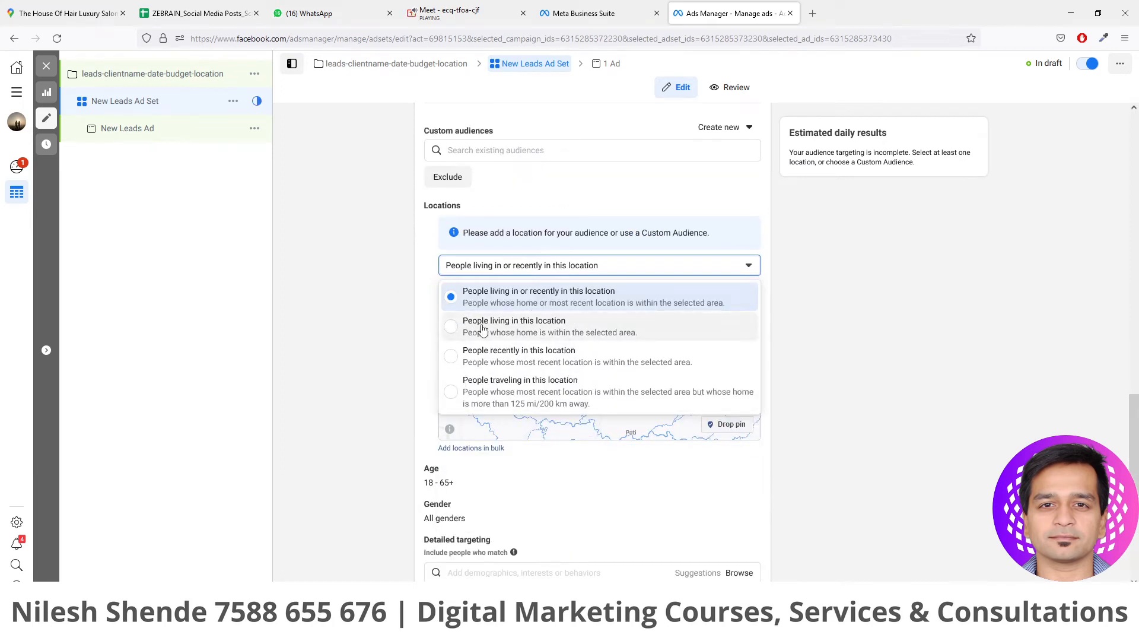
left_click(529, 331)
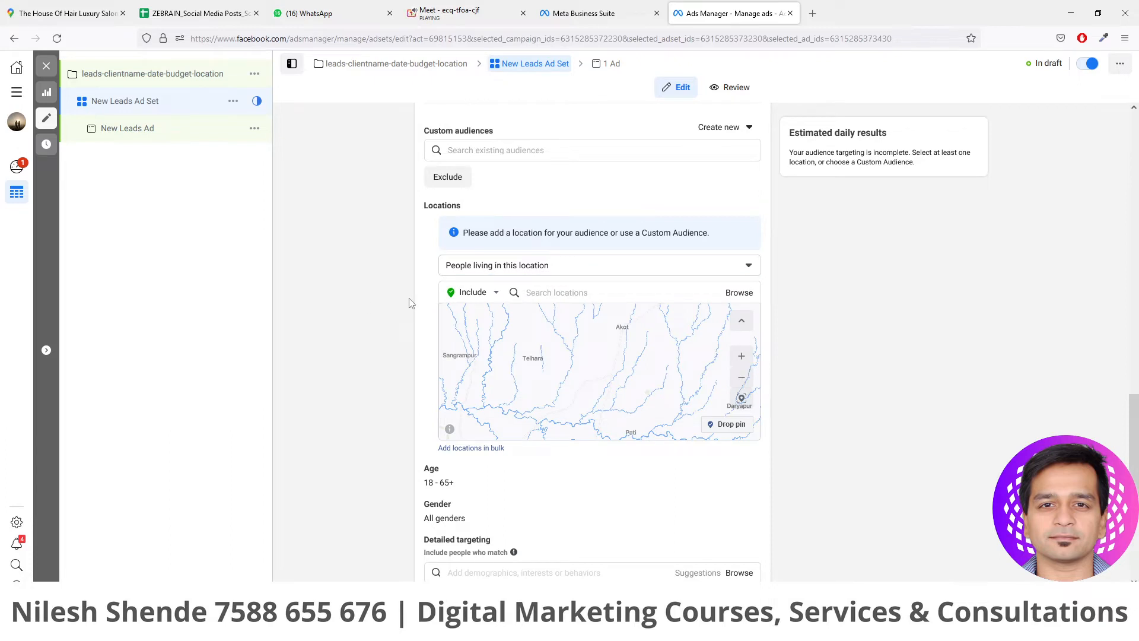
left_click(532, 264)
left_click(537, 356)
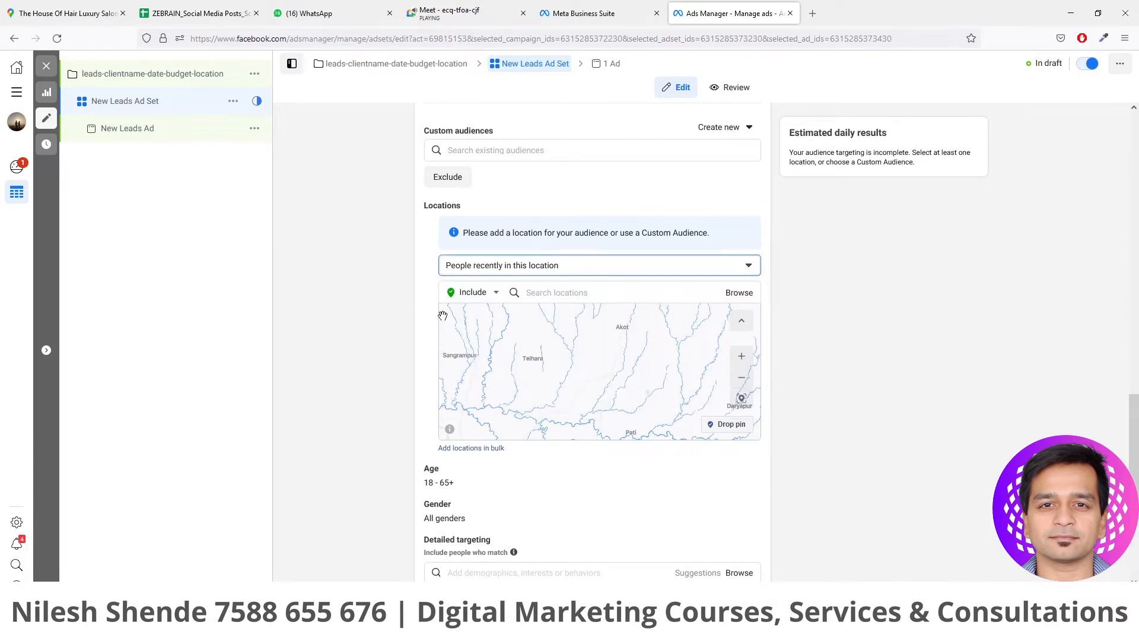
Add the city of Mahabaleshwar, Maharashtra, India as an included audience location
left_click(570, 293)
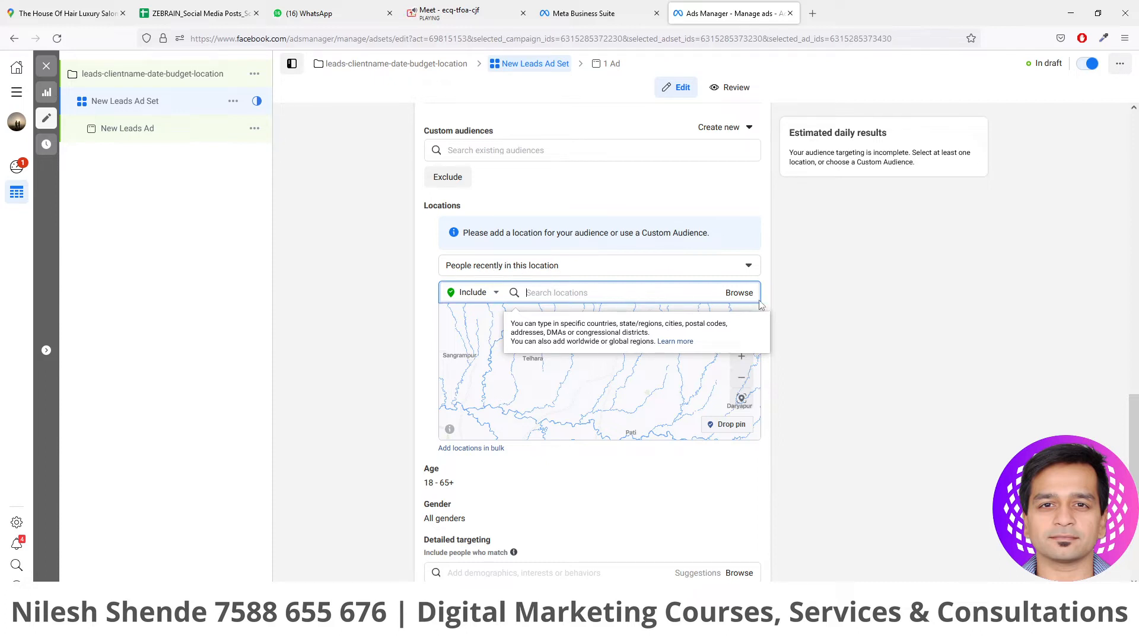
type("maha")
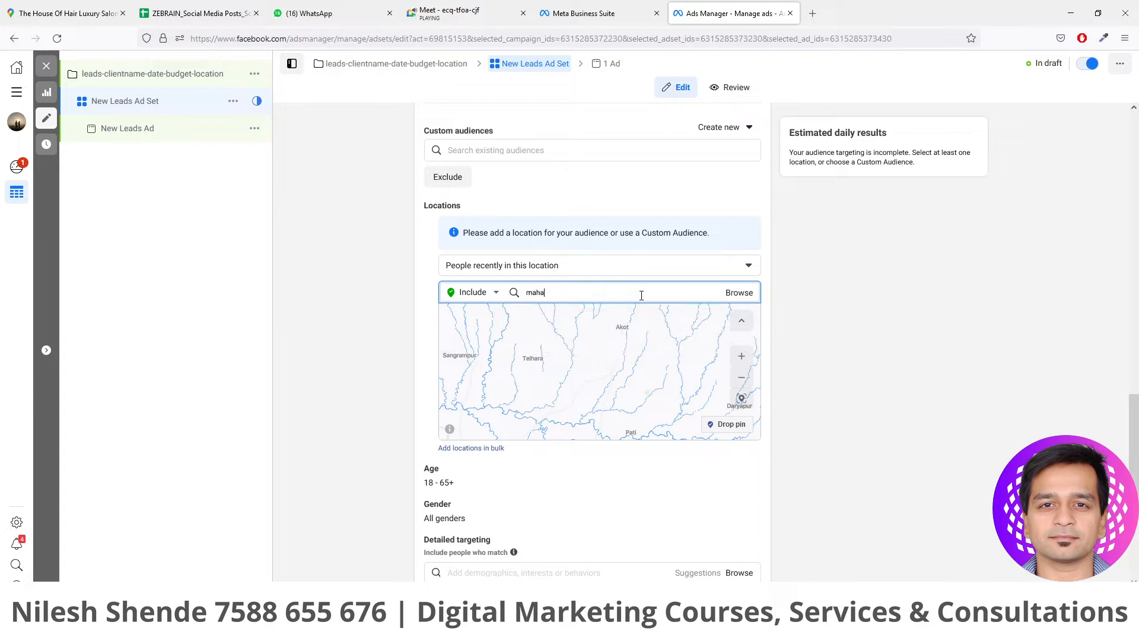
type("baleshwar")
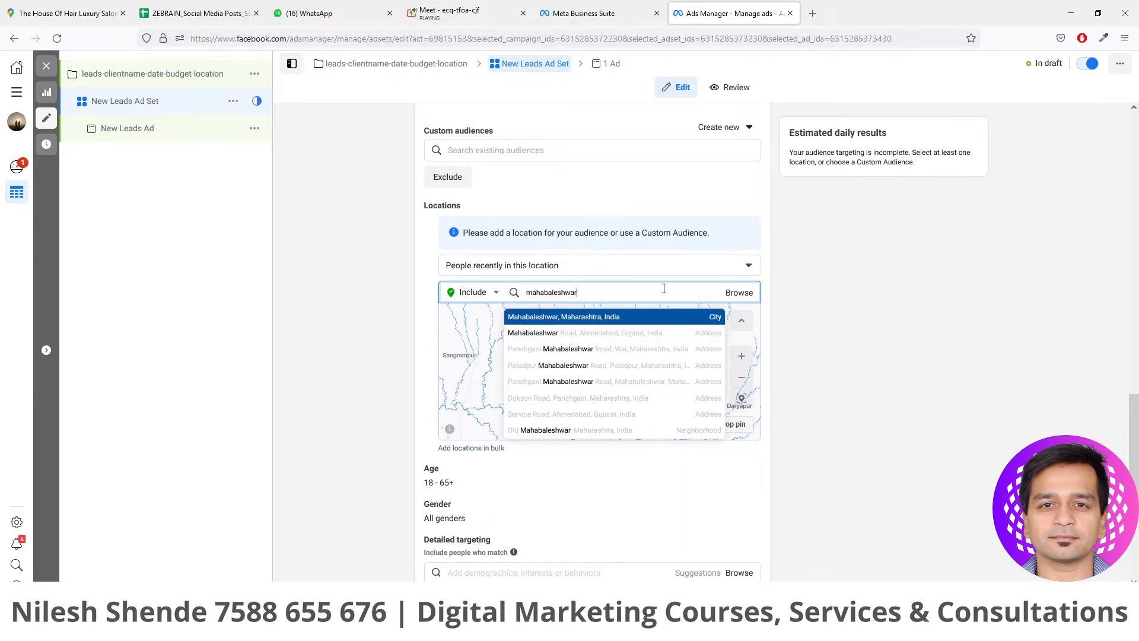
left_click(525, 321)
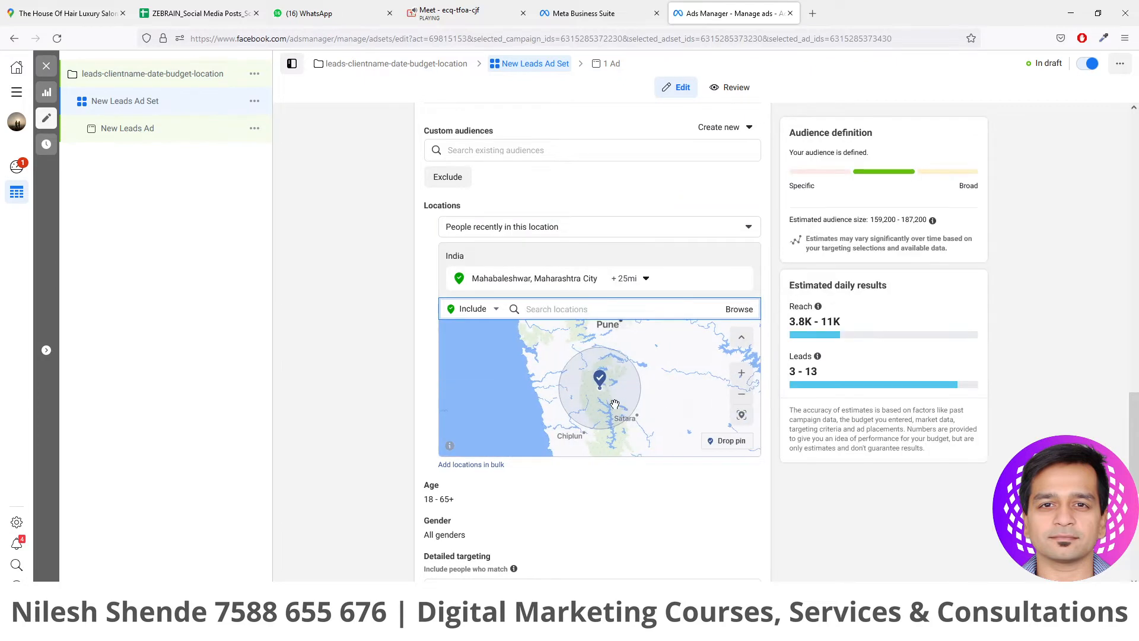
Set the targeting radius around Mahabaleshwar to 17 mi and review the available location targeting types
scroll(601, 392, "up", 3)
scroll(601, 392, "down", 2)
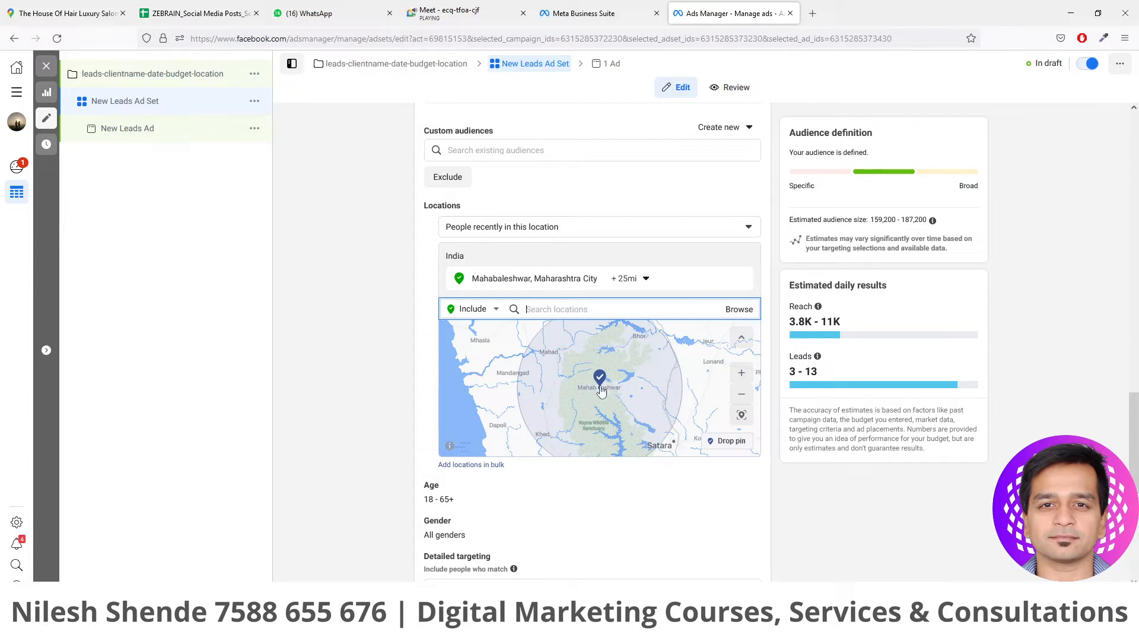
left_click(630, 278)
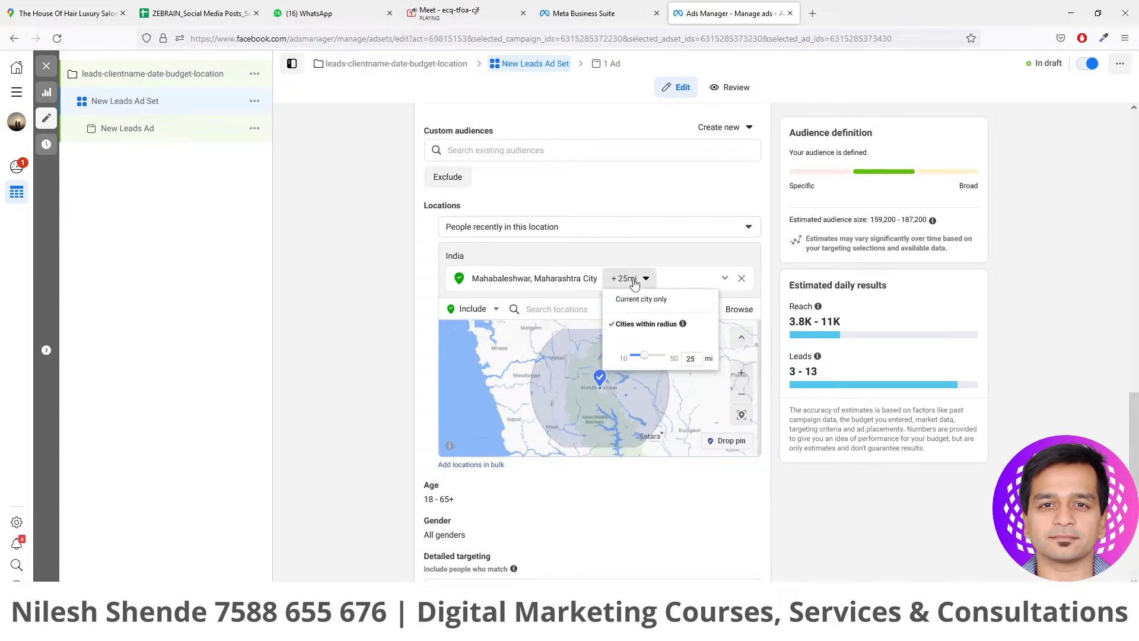
left_click_drag(644, 356, 640, 359)
left_click(650, 401)
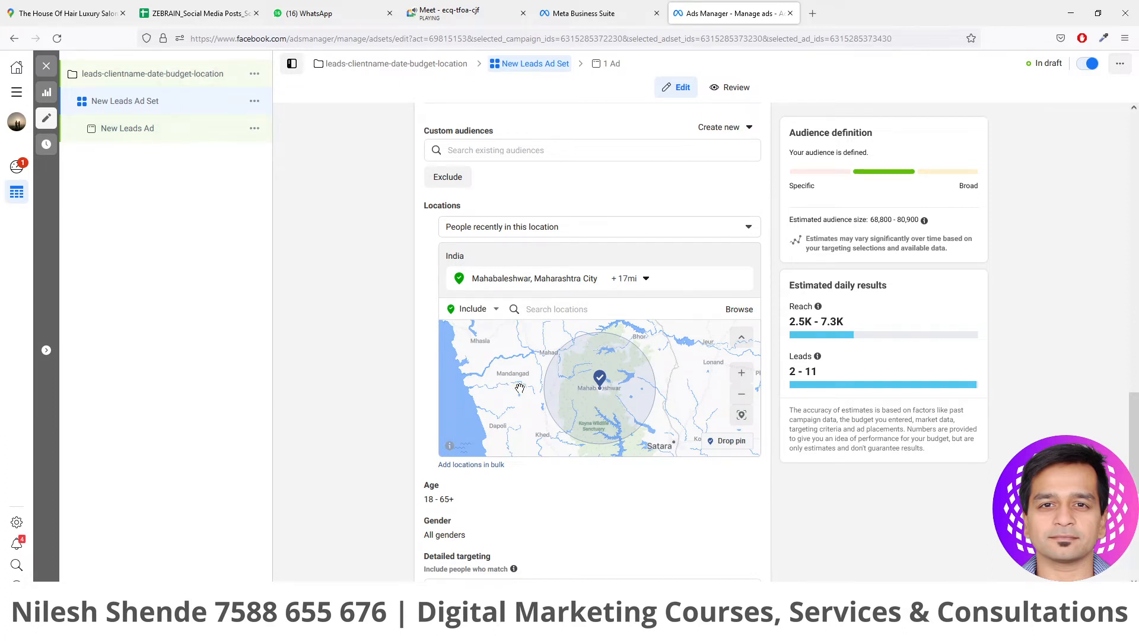
left_click(537, 227)
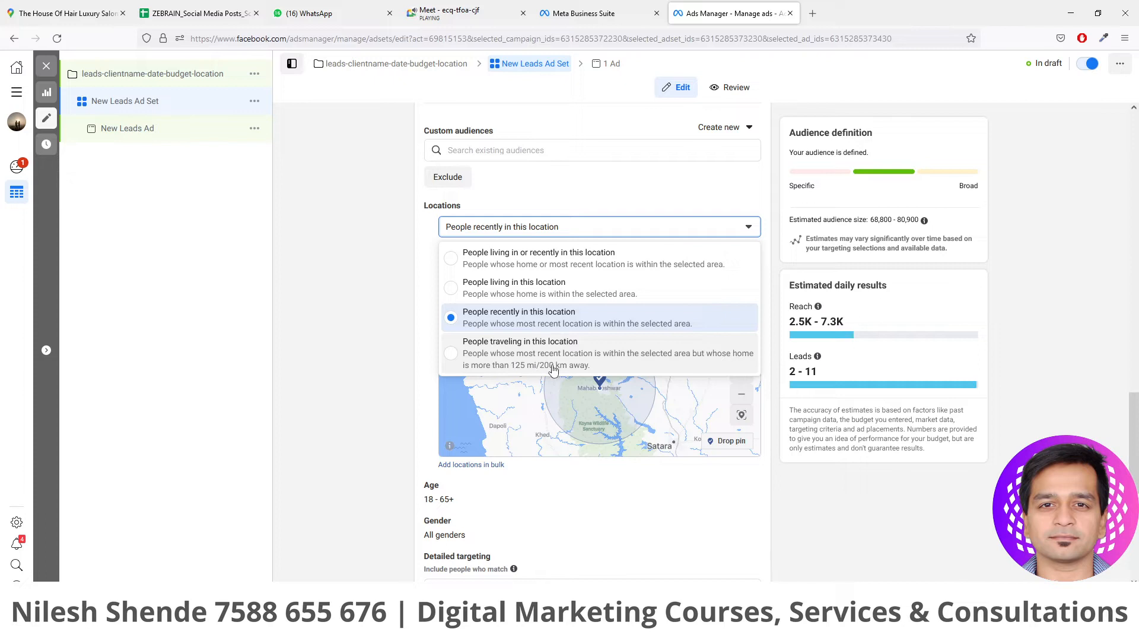
left_click(421, 407)
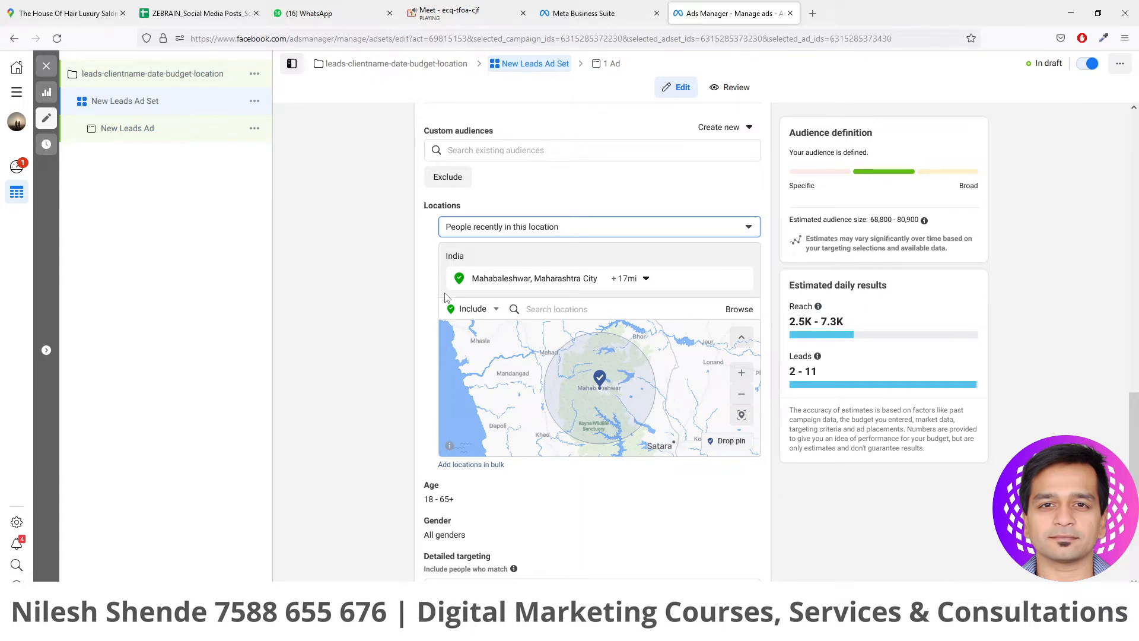
Search Google for "delhi expo" in a new browser tab and return to the ad set in Ads Manager
key("ctrl+t")
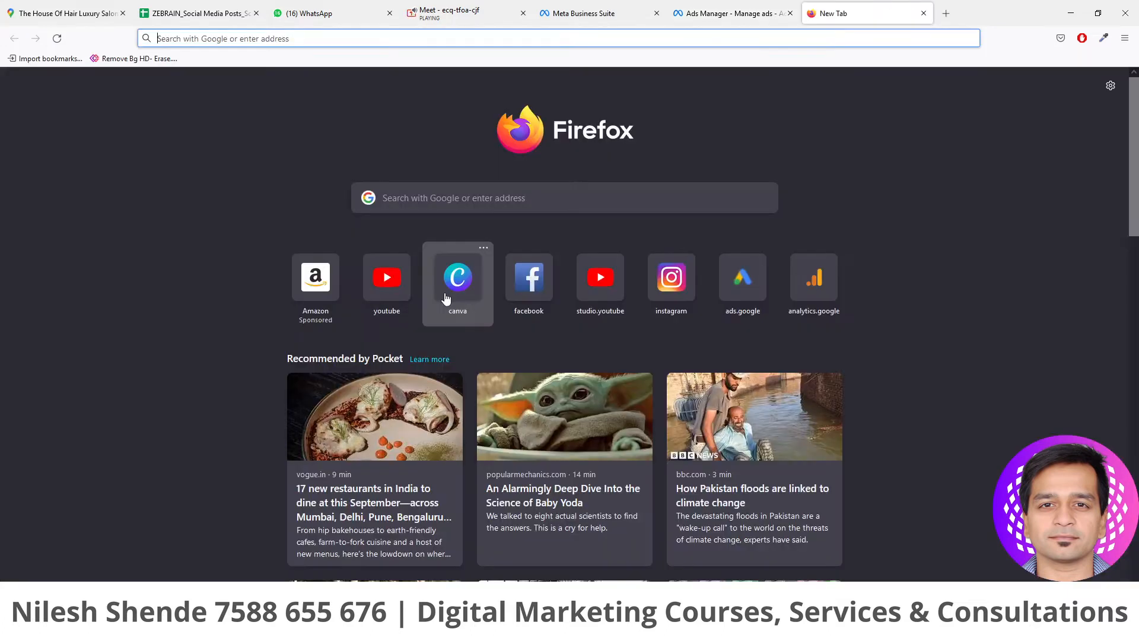
type("delhi expo")
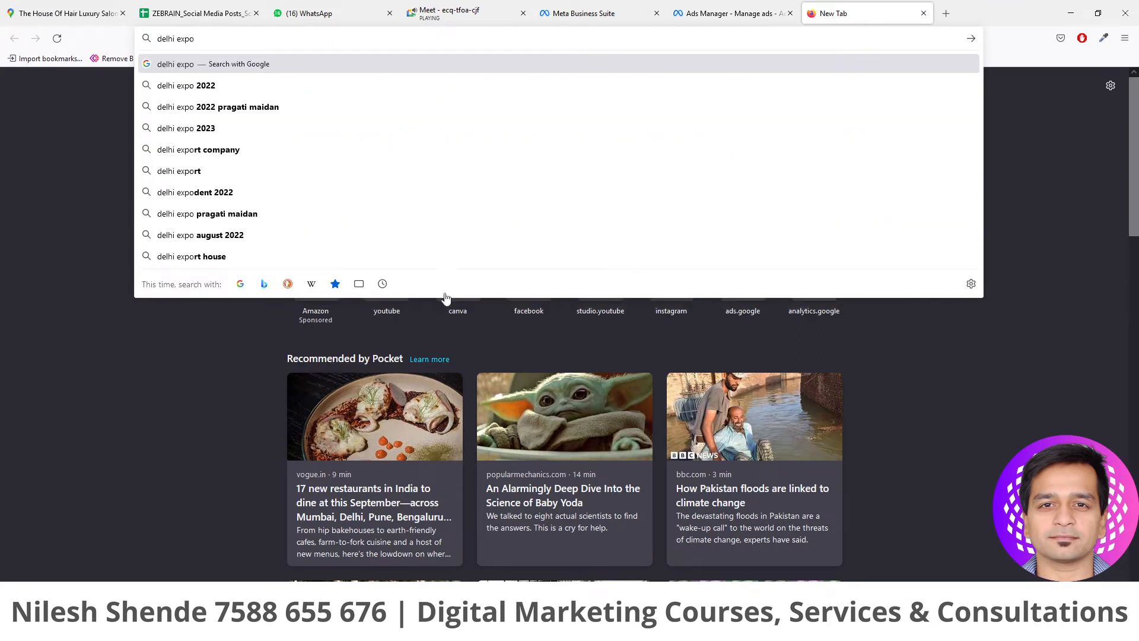
key("Return")
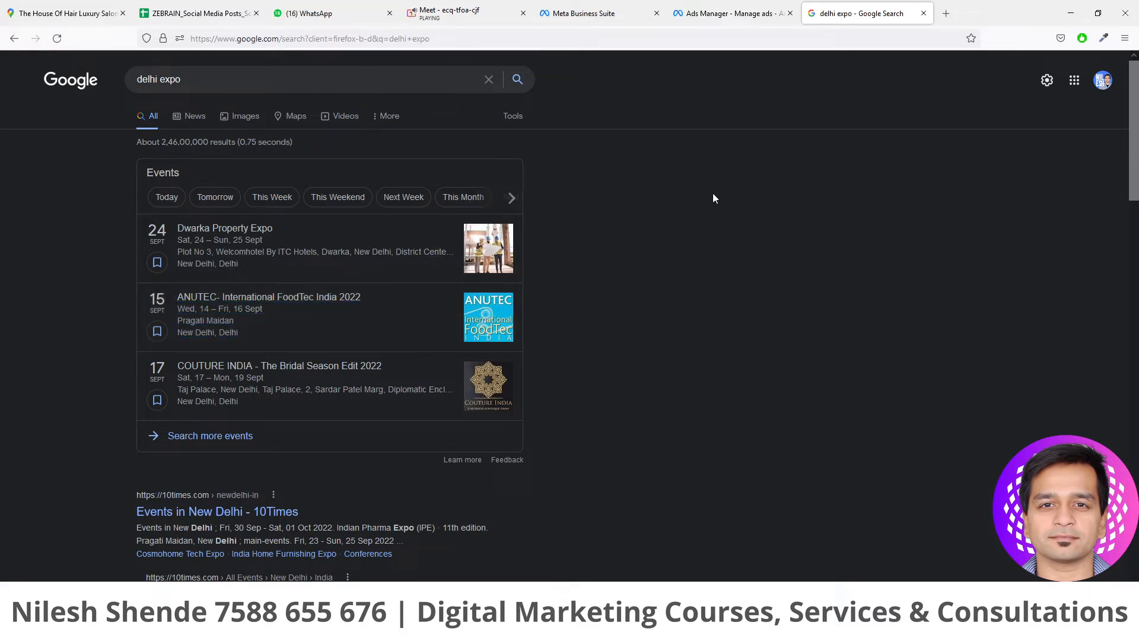
left_click(743, 17)
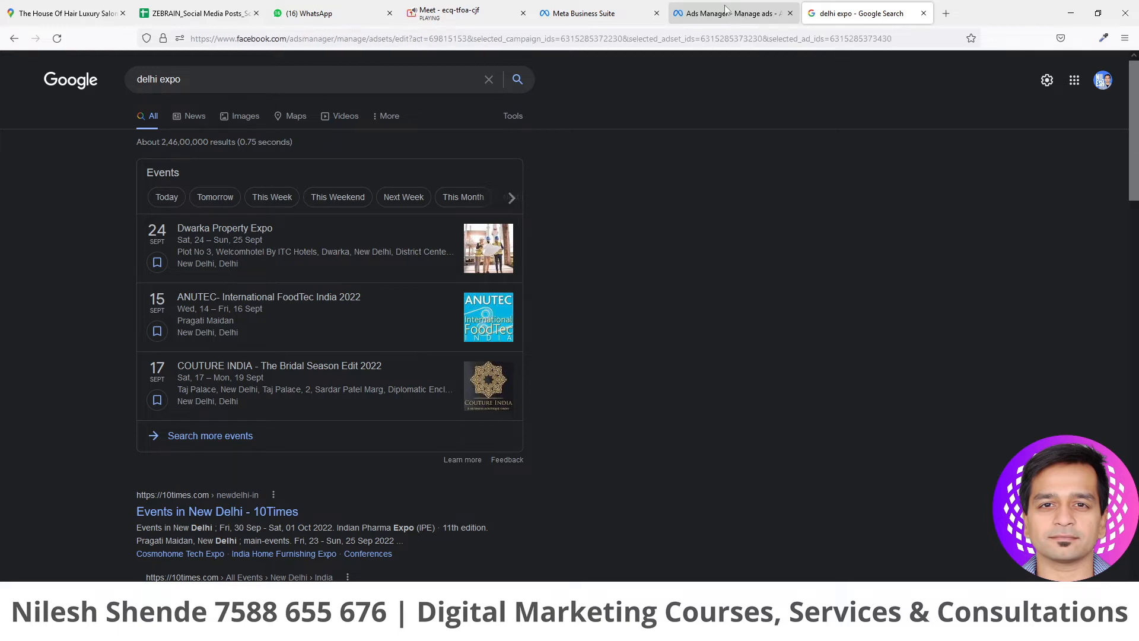
Remove Mahabaleshwar from the ad set's included audience locations
scroll(606, 387, "down", 5)
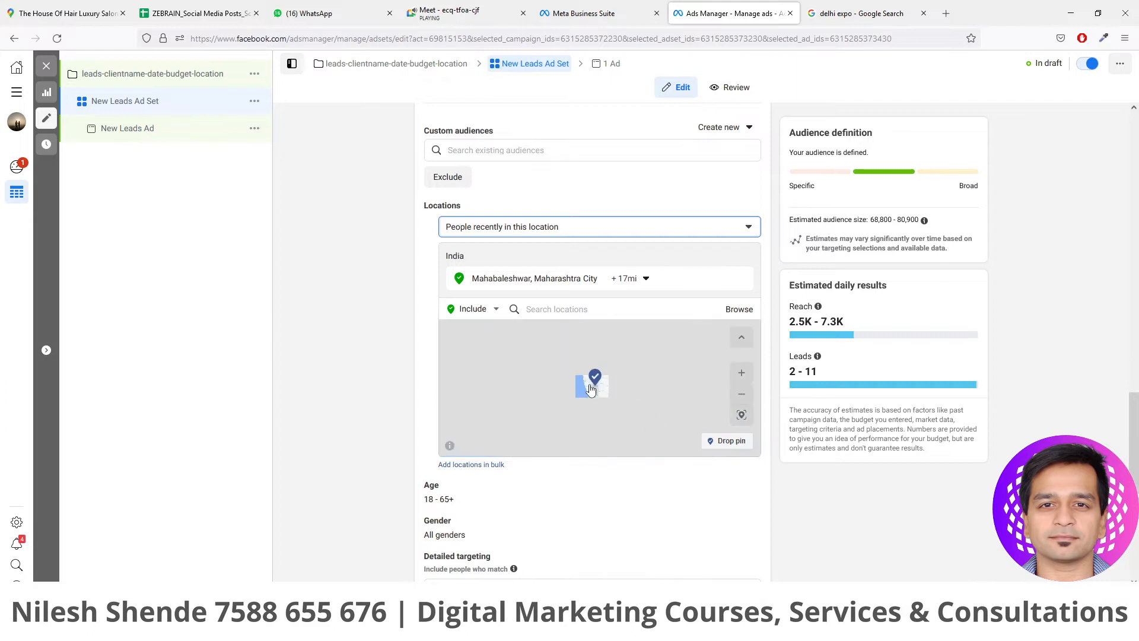
scroll(594, 374, "up", 5)
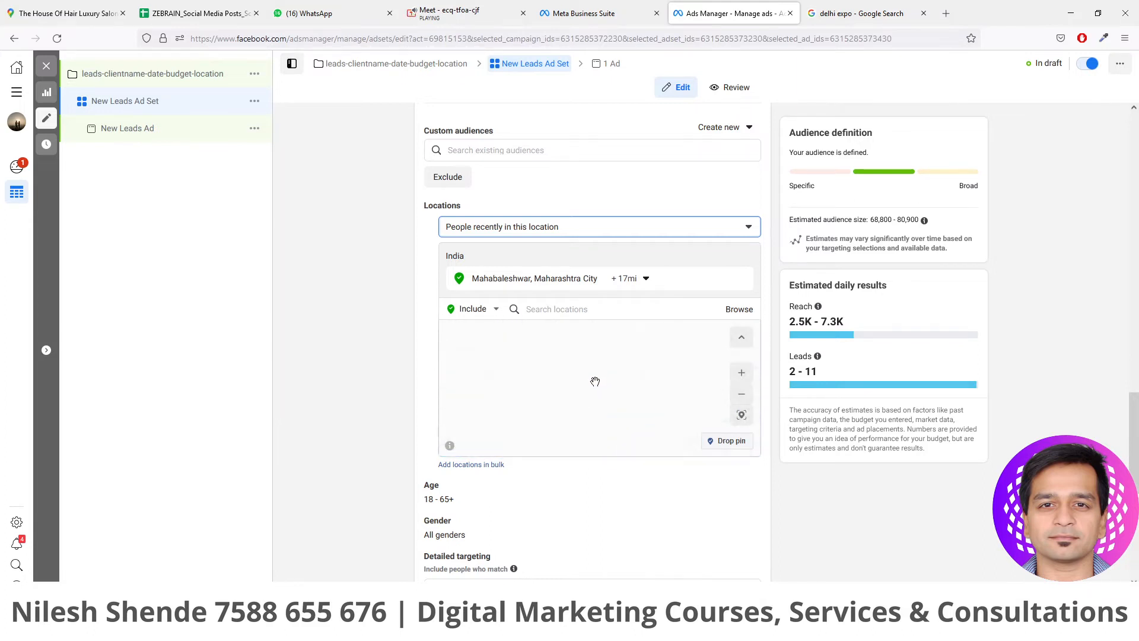
scroll(595, 382, "down", 1)
left_click_drag(610, 346, 597, 410)
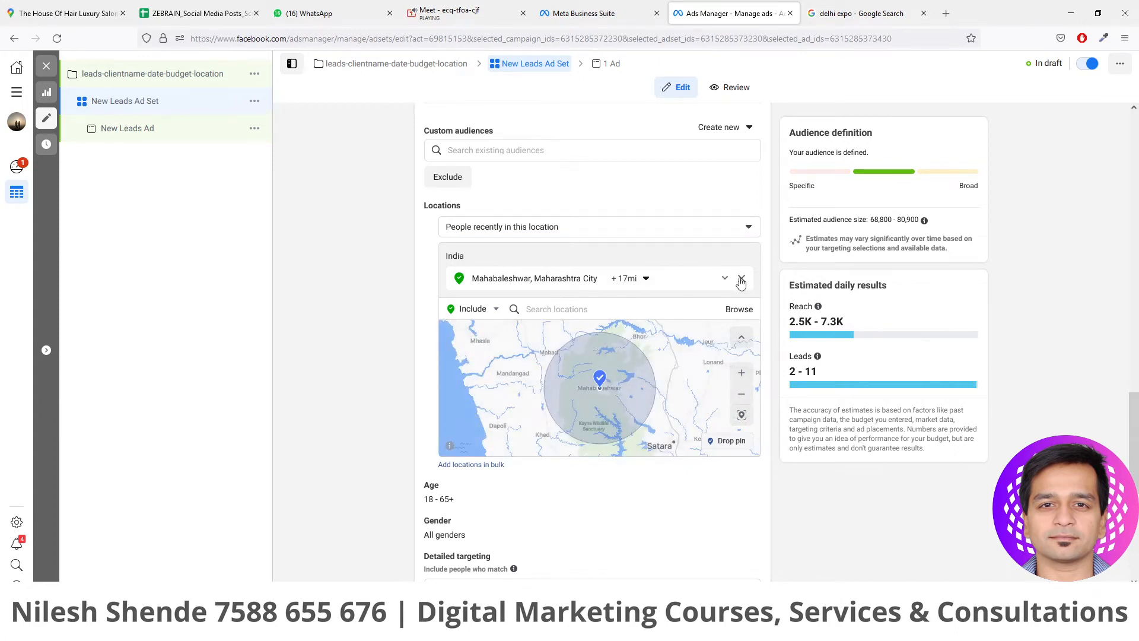
left_click(741, 279)
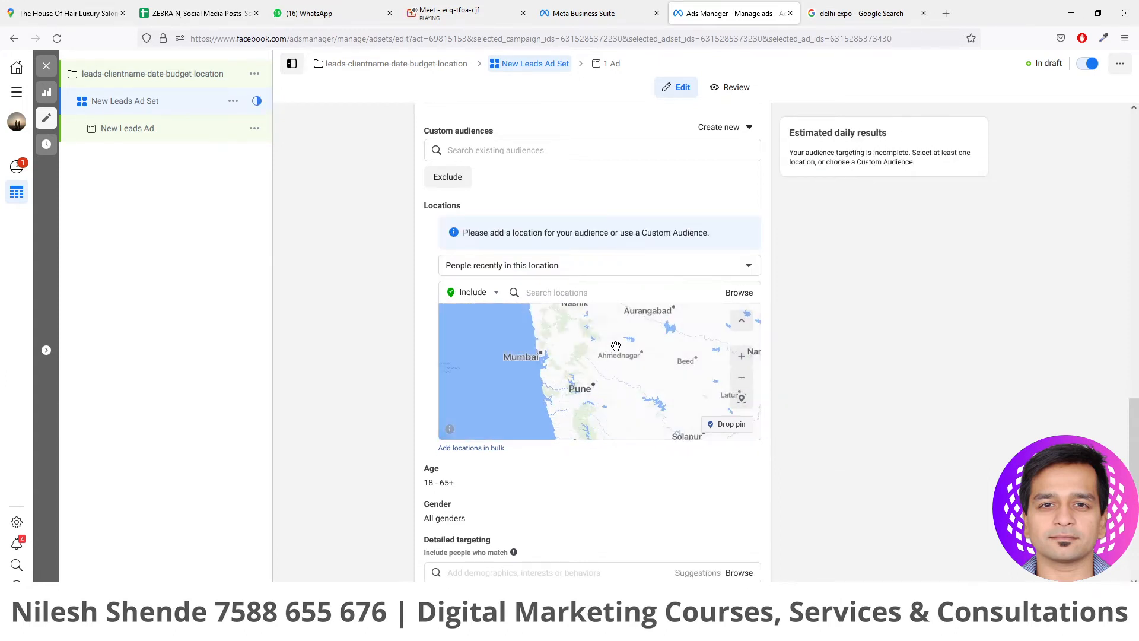
Add a pinned map location on Delhi to the ad set's included audience locations
left_click_drag(630, 343, 590, 449)
scroll(623, 360, "down", 1)
left_click_drag(623, 359, 616, 435)
scroll(639, 358, "down", 1)
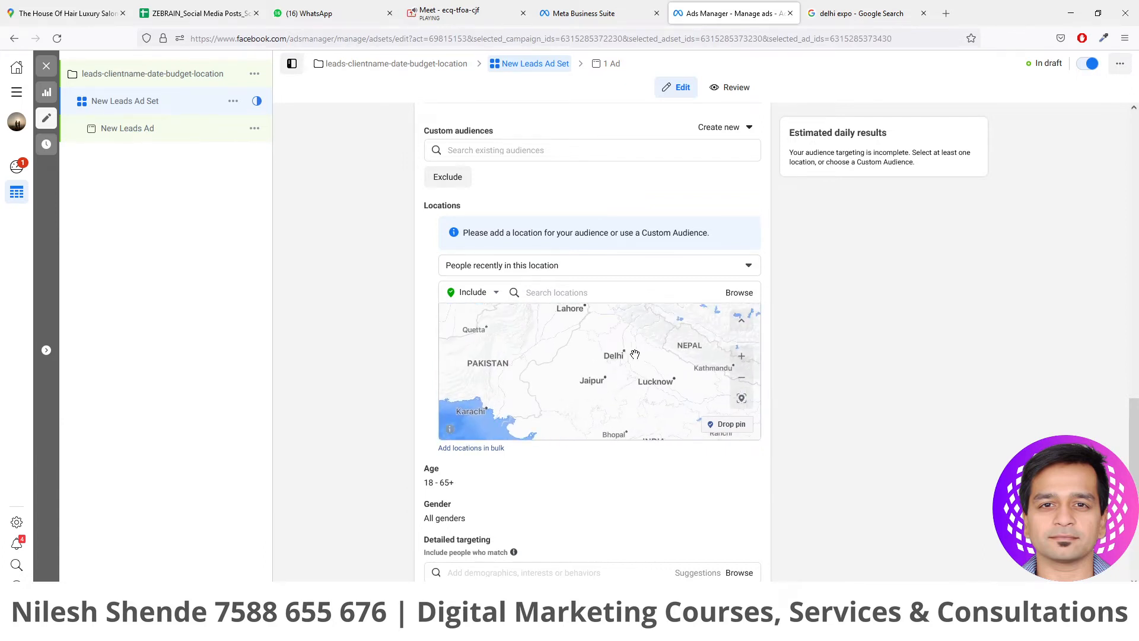
left_click(718, 424)
left_click(624, 350)
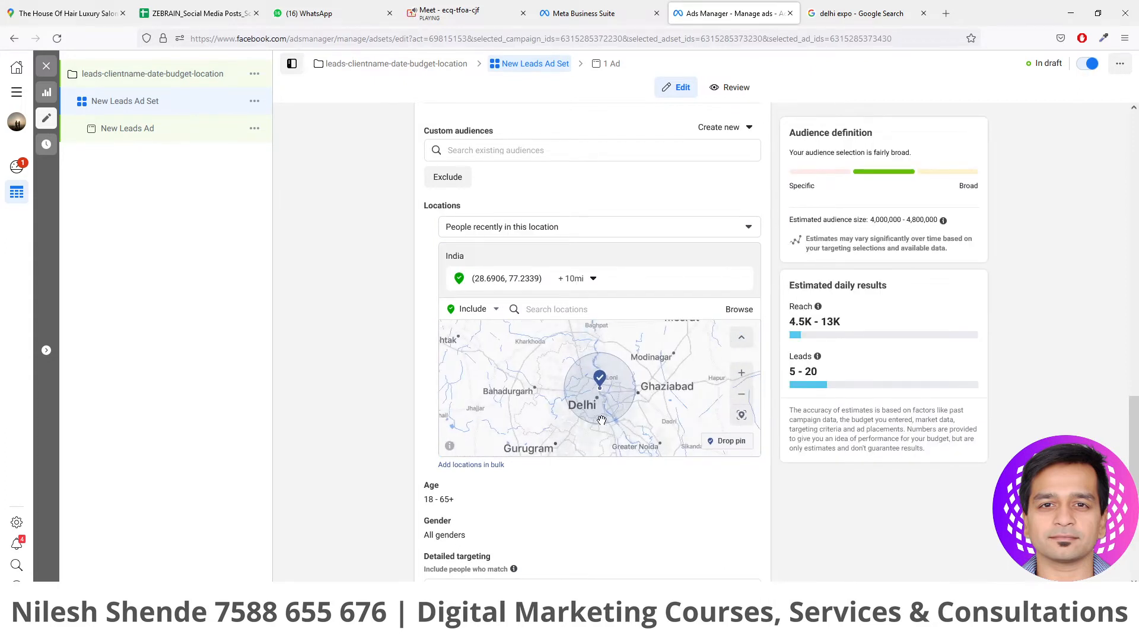
scroll(599, 420, "down", 3)
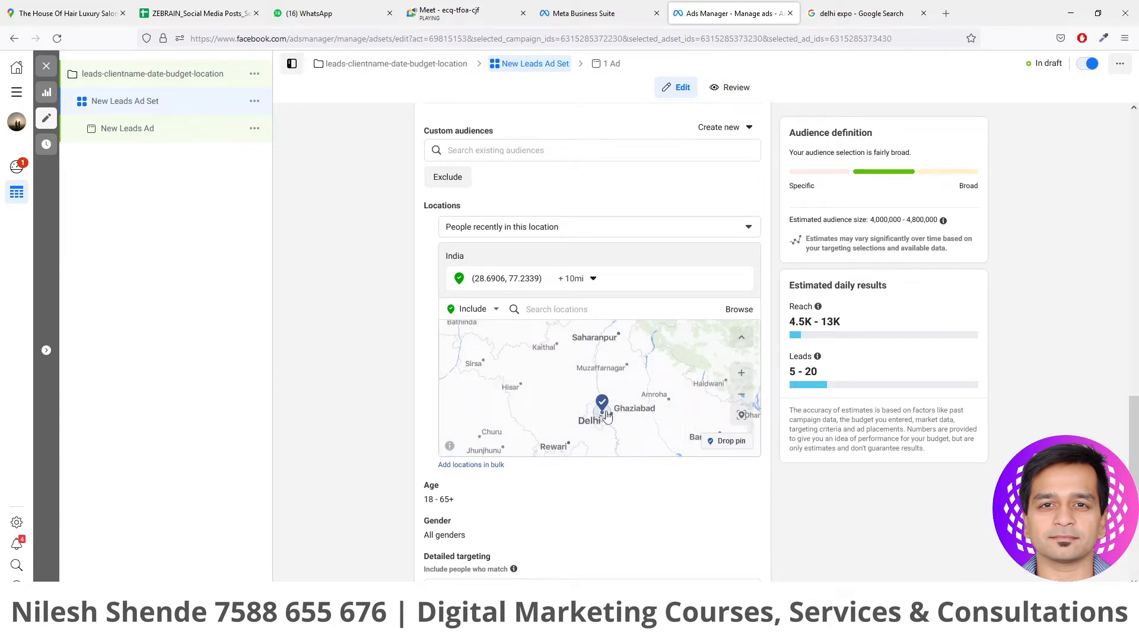
scroll(599, 420, "up", 3)
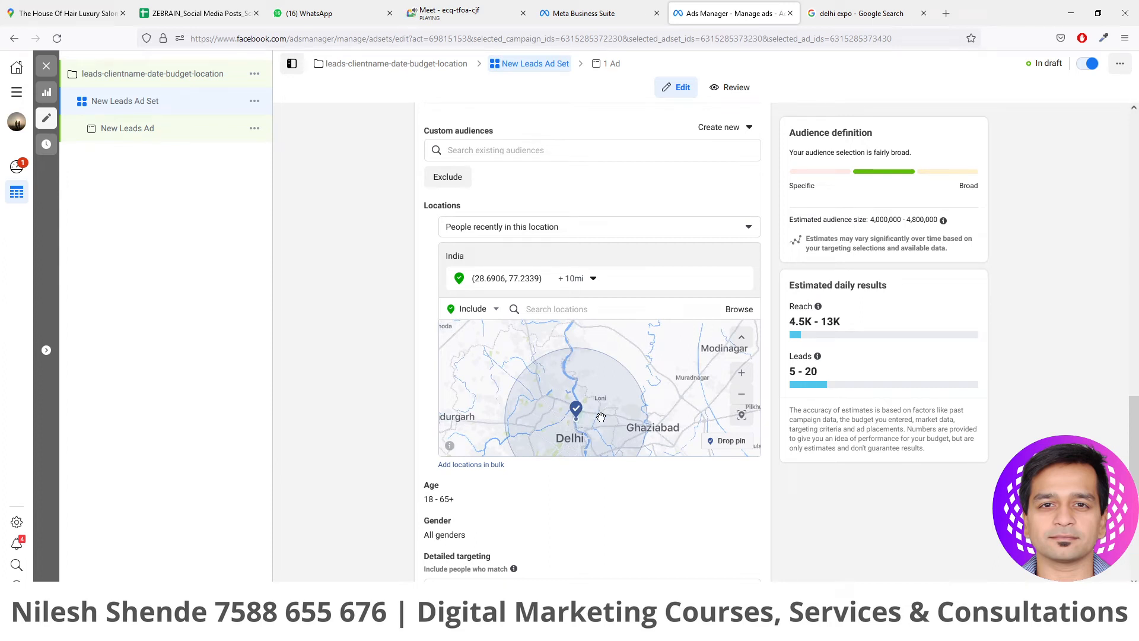
Set the targeting radius around the Delhi pin to 20 mi
left_click(591, 279)
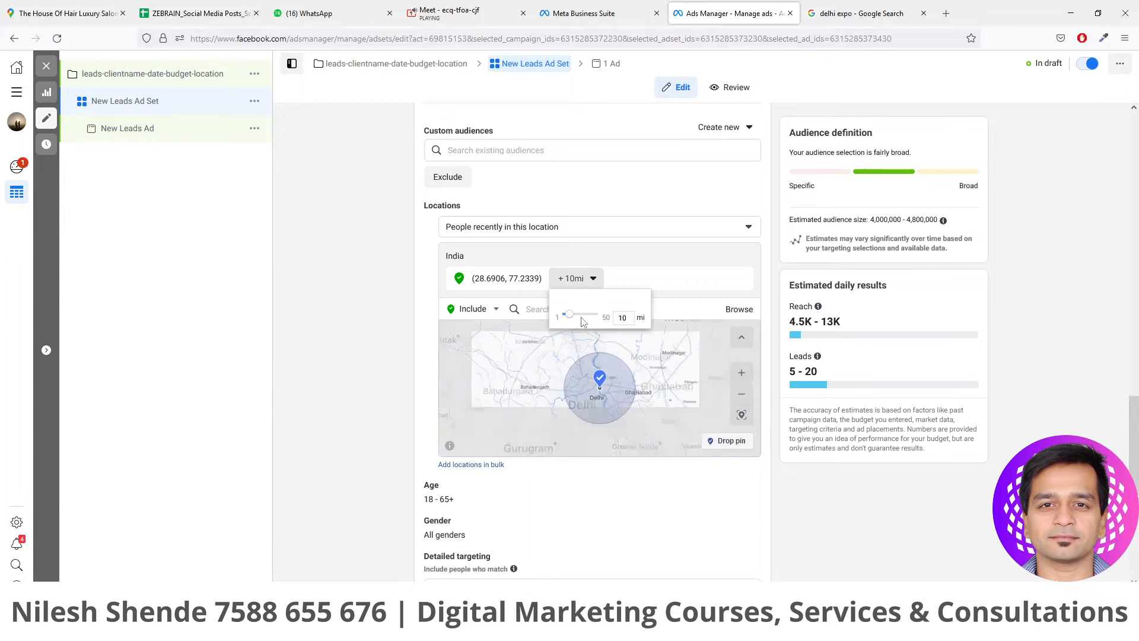
left_click_drag(576, 320, 584, 322)
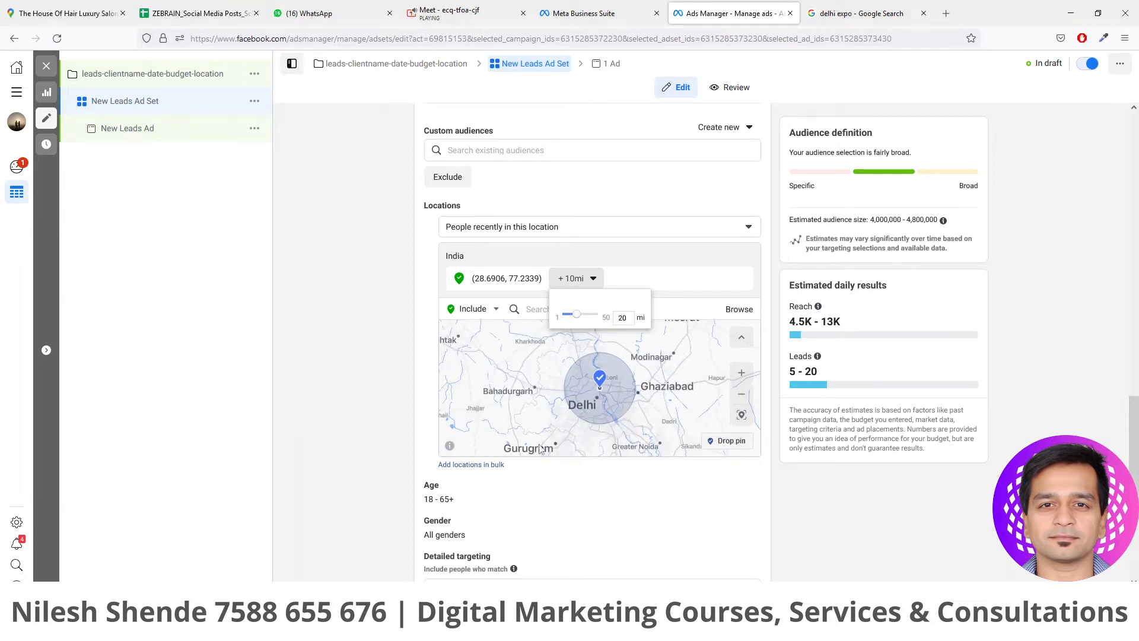
left_click(607, 469)
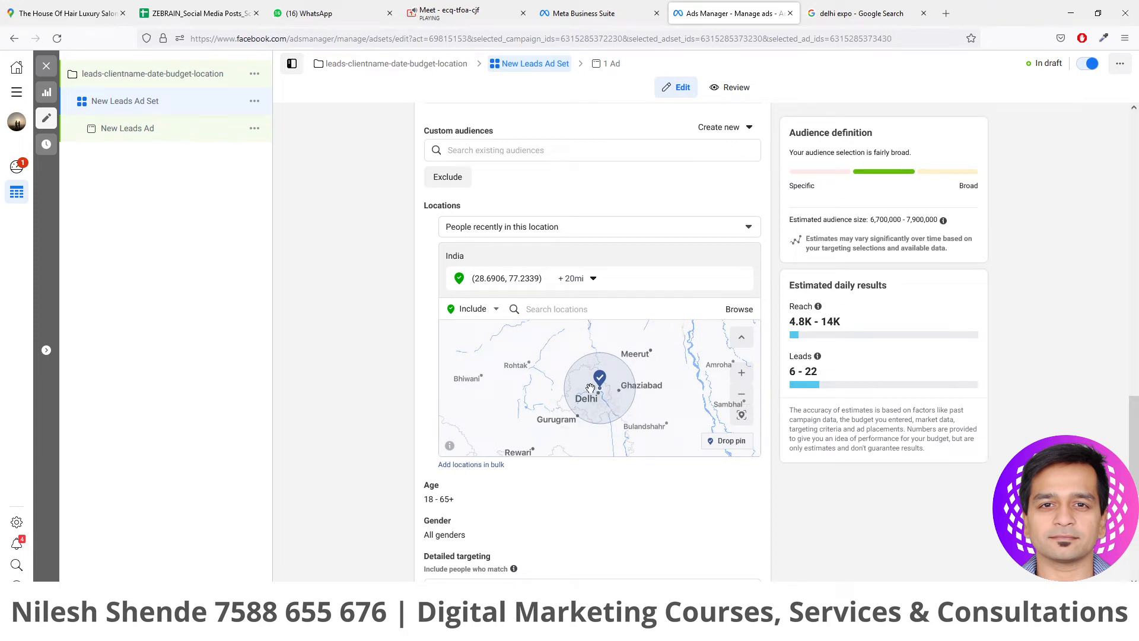
Change the location targeting type to people traveling in this location and review the other available types
left_click(555, 232)
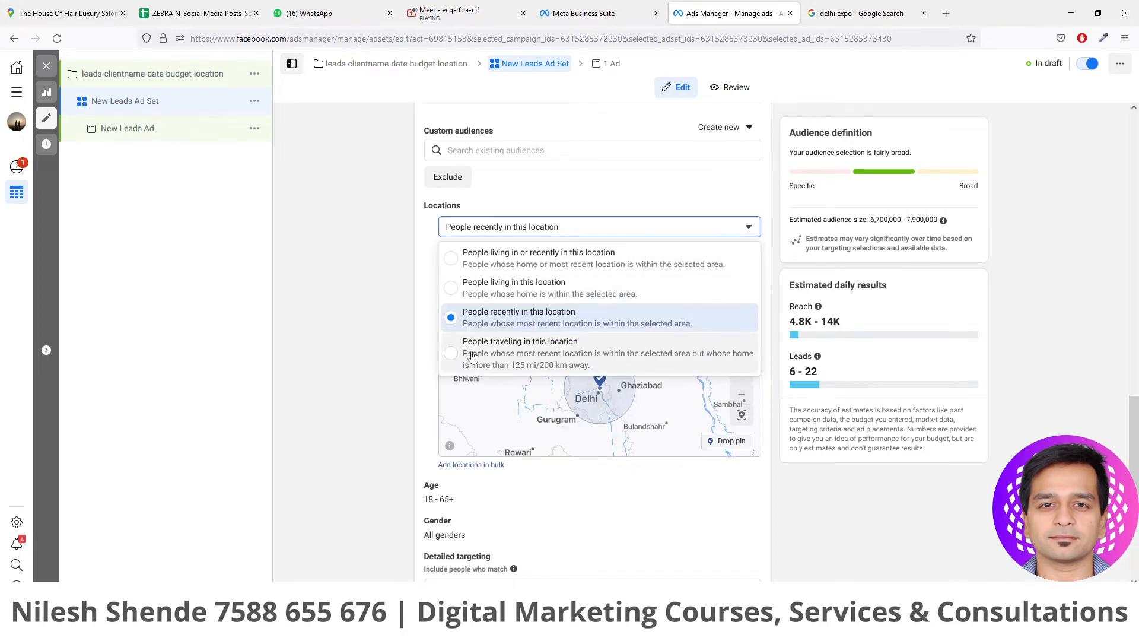
left_click(555, 349)
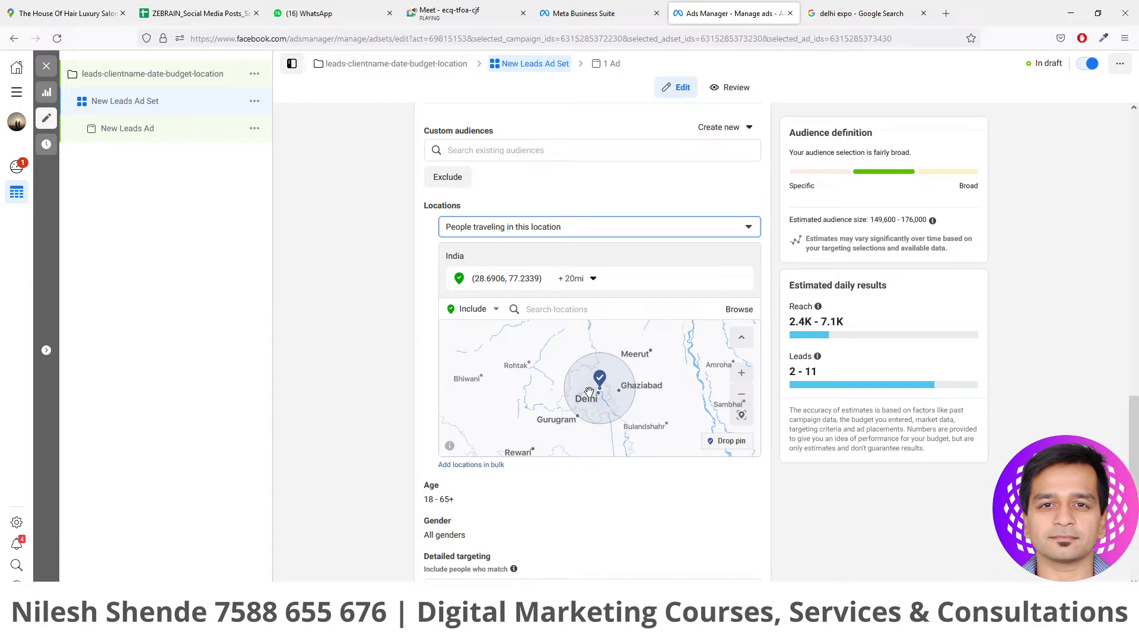
left_click(504, 231)
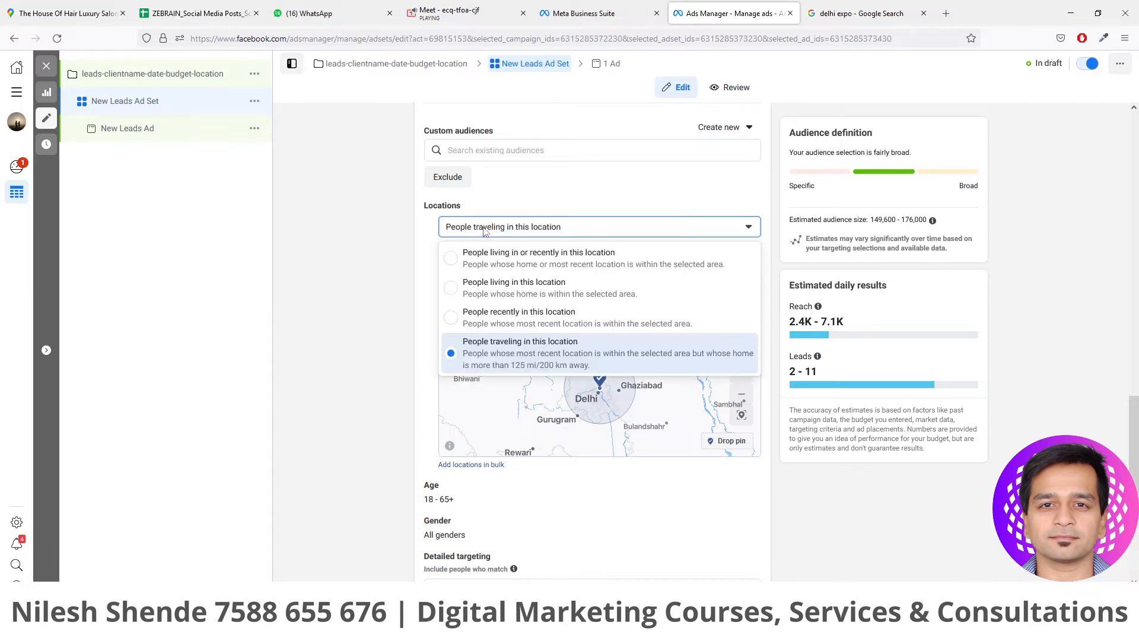
left_click(585, 366)
scroll(356, 369, "down", 2)
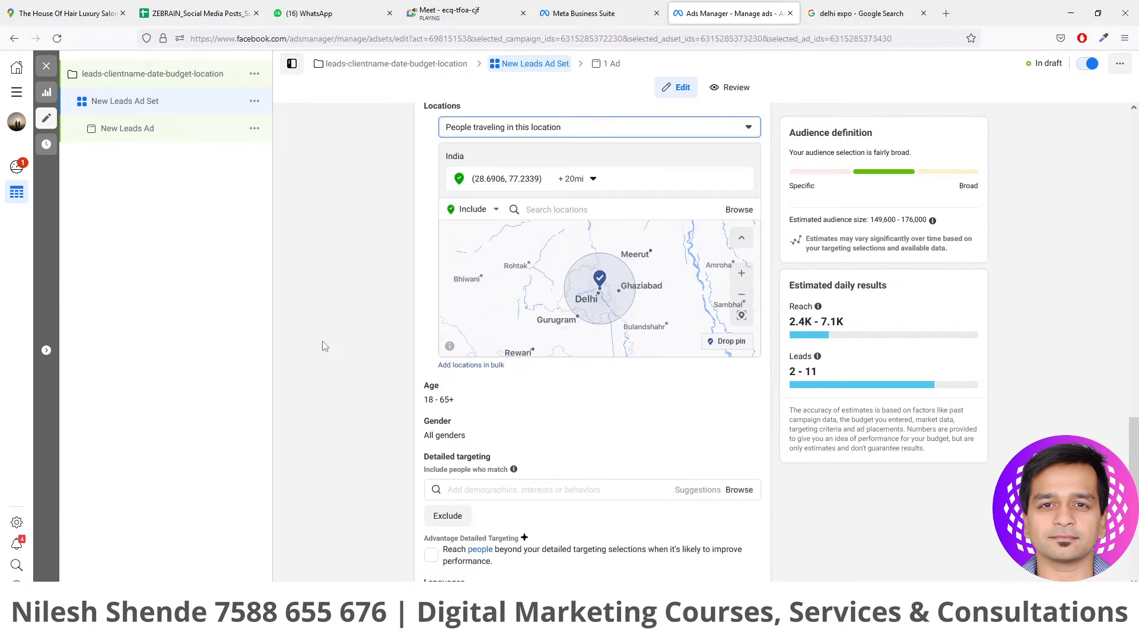
left_click(478, 129)
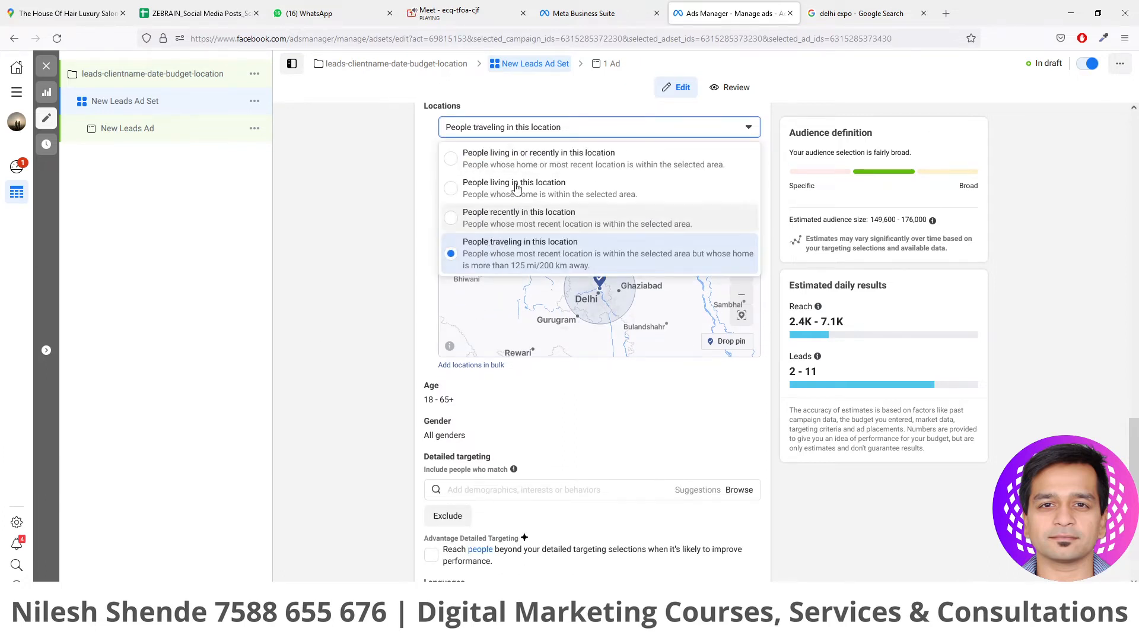
left_click(378, 345)
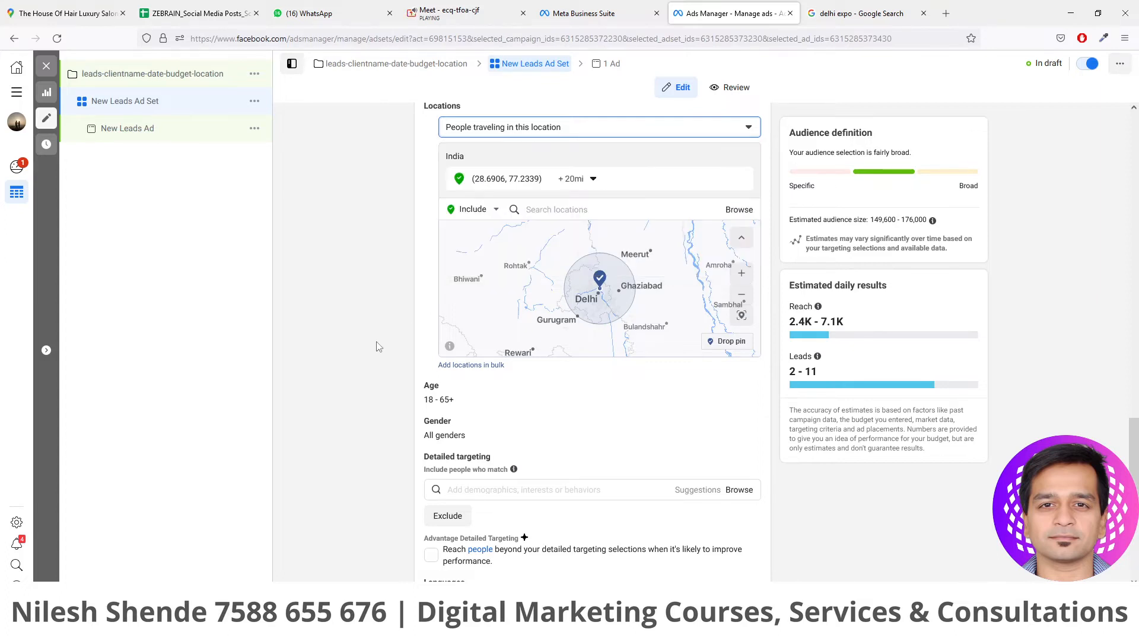
Add a pinned map location in western Nepal to the included audience locations
scroll(378, 346, "down", 1)
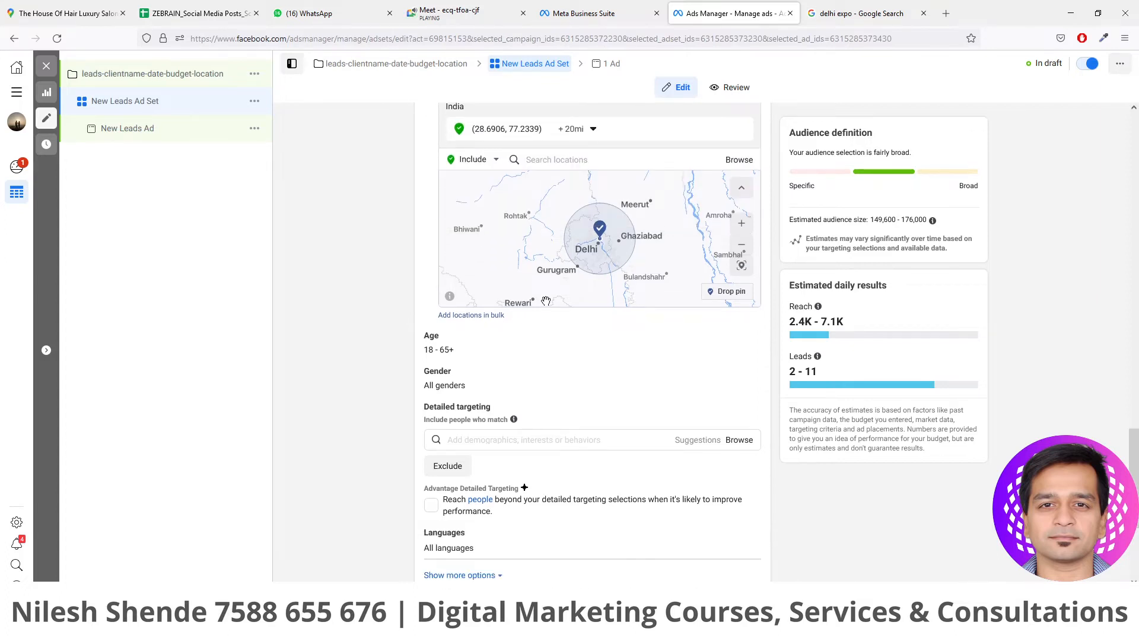
scroll(608, 250, "down", 3)
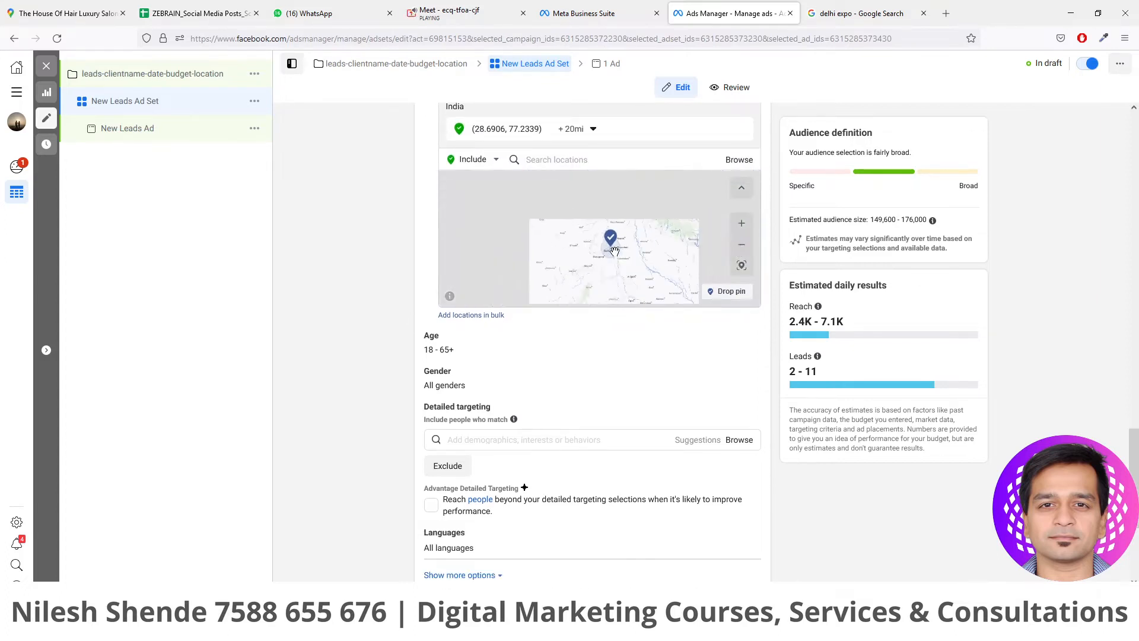
scroll(606, 251, "down", 2)
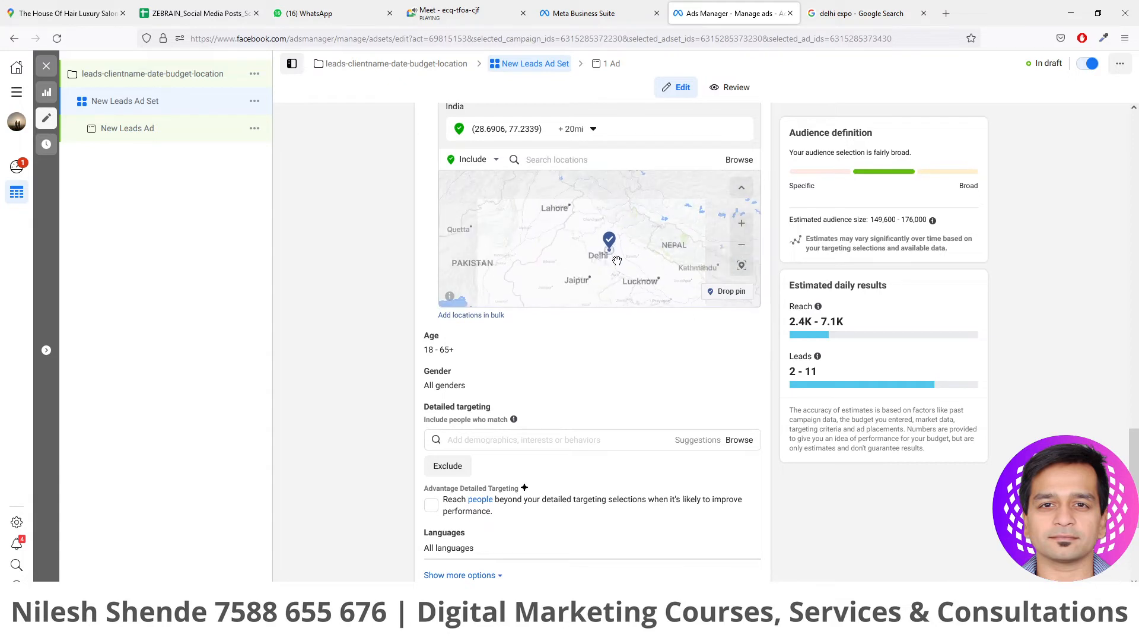
left_click(711, 291)
left_click(560, 291)
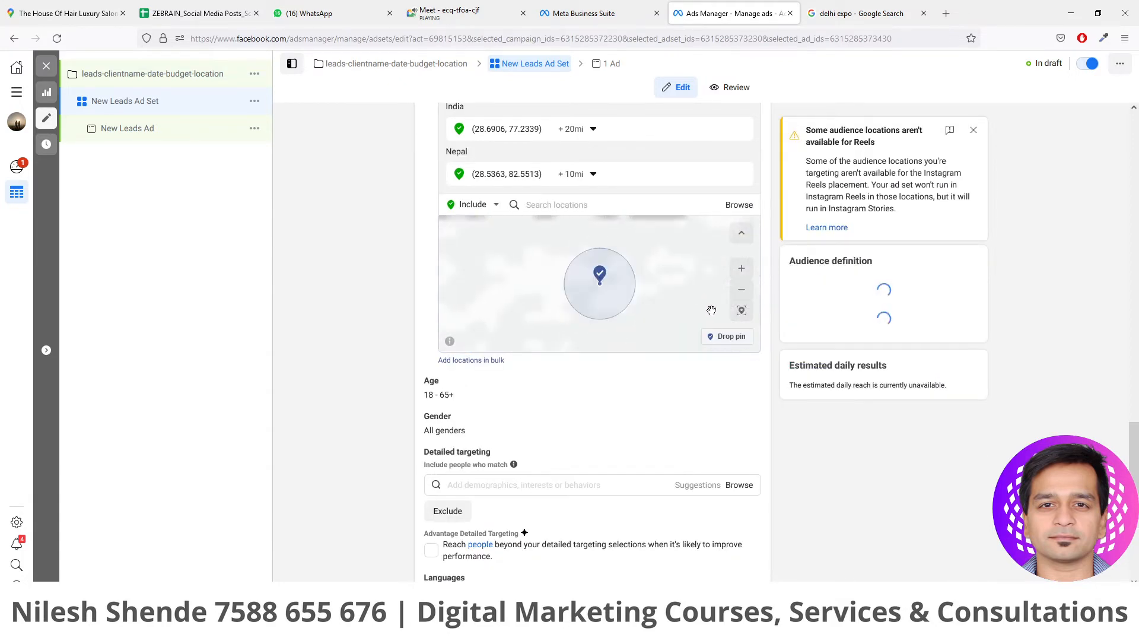
Add a pinned map location just south of Bhopal to the included audience locations
left_click(713, 336)
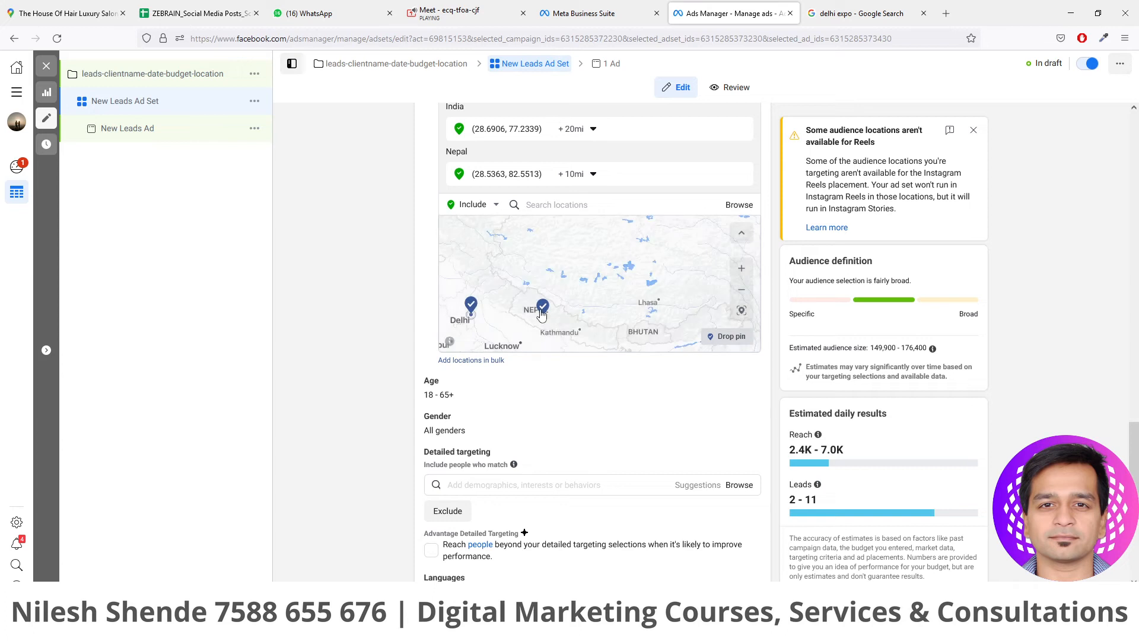
left_click_drag(519, 315, 663, 215)
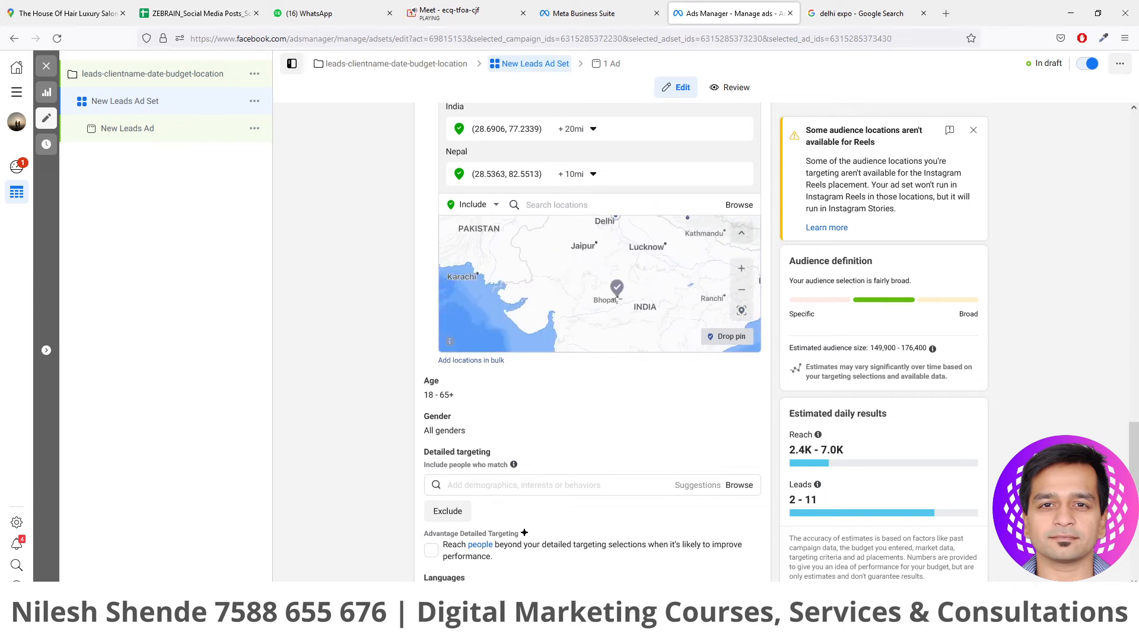
left_click(620, 301)
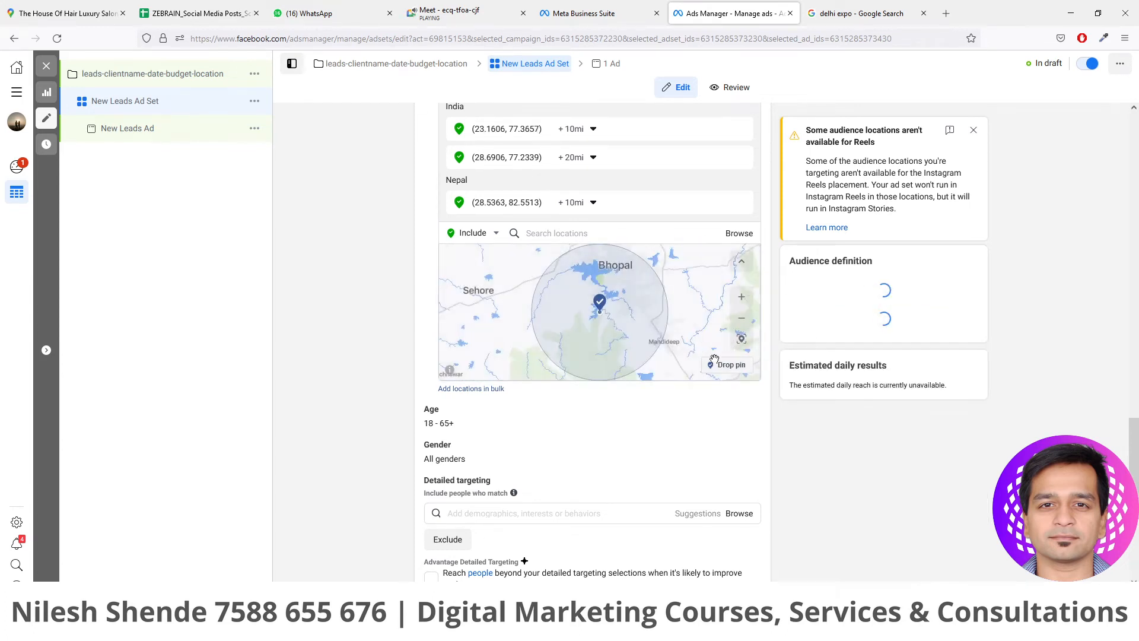
Add a pinned map location at Navi Mumbai to the included audience locations
scroll(548, 317, "down", 5)
left_click_drag(532, 327, 603, 292)
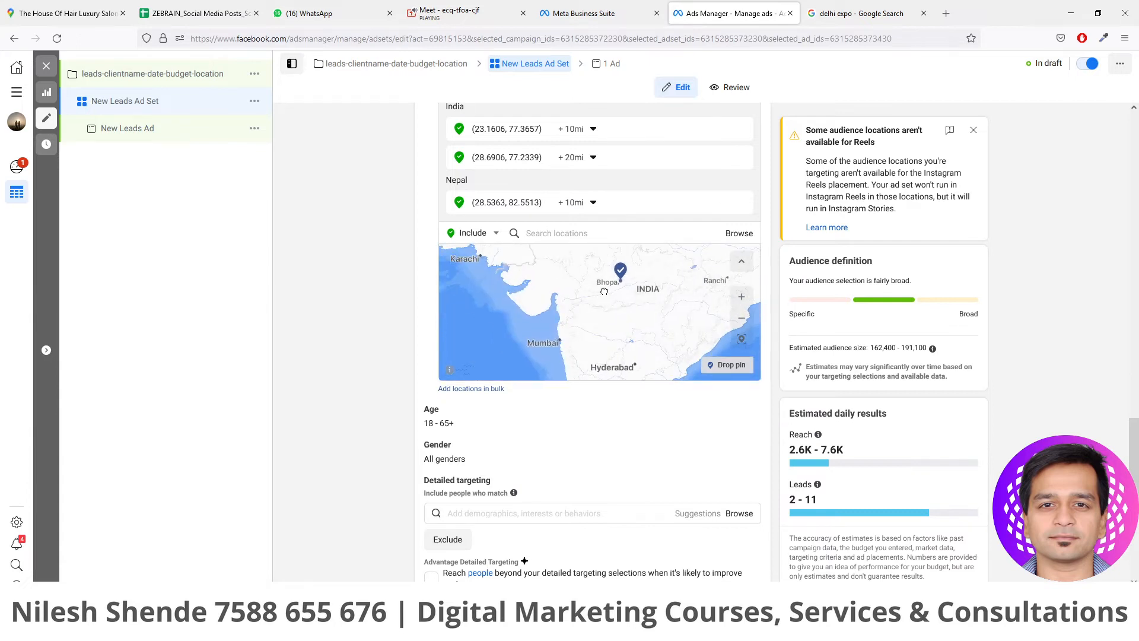
left_click(561, 333)
left_click_drag(678, 357, 686, 312)
left_click_drag(647, 394, 653, 361)
scroll(430, 319, "down", 2)
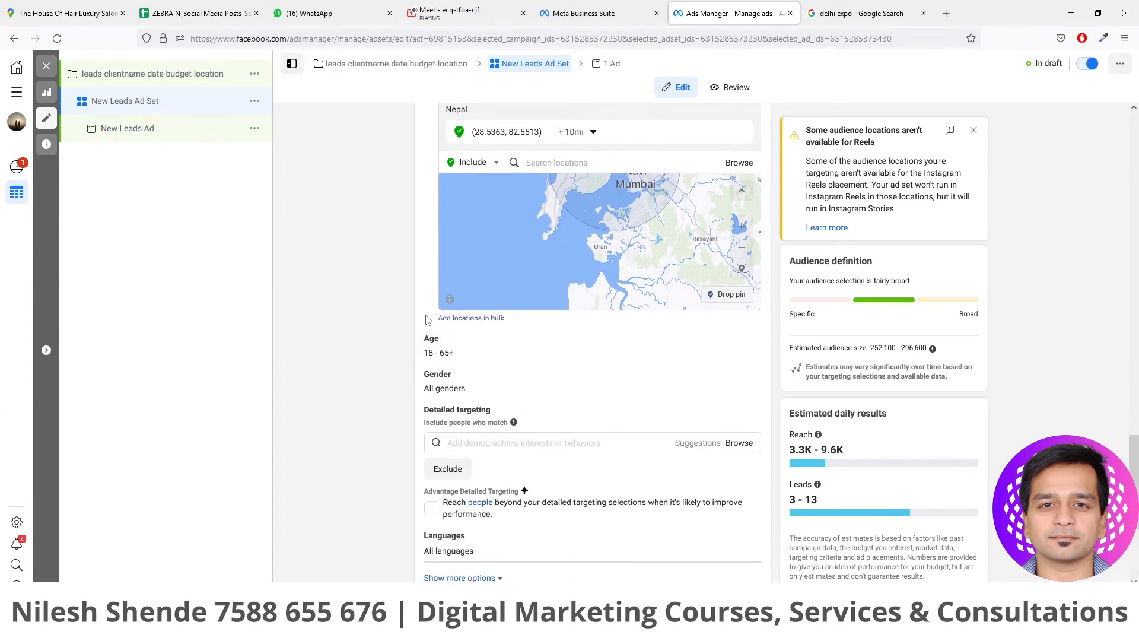
Set the audience's minimum age to 35 and restrict the gender to men
left_click(743, 339)
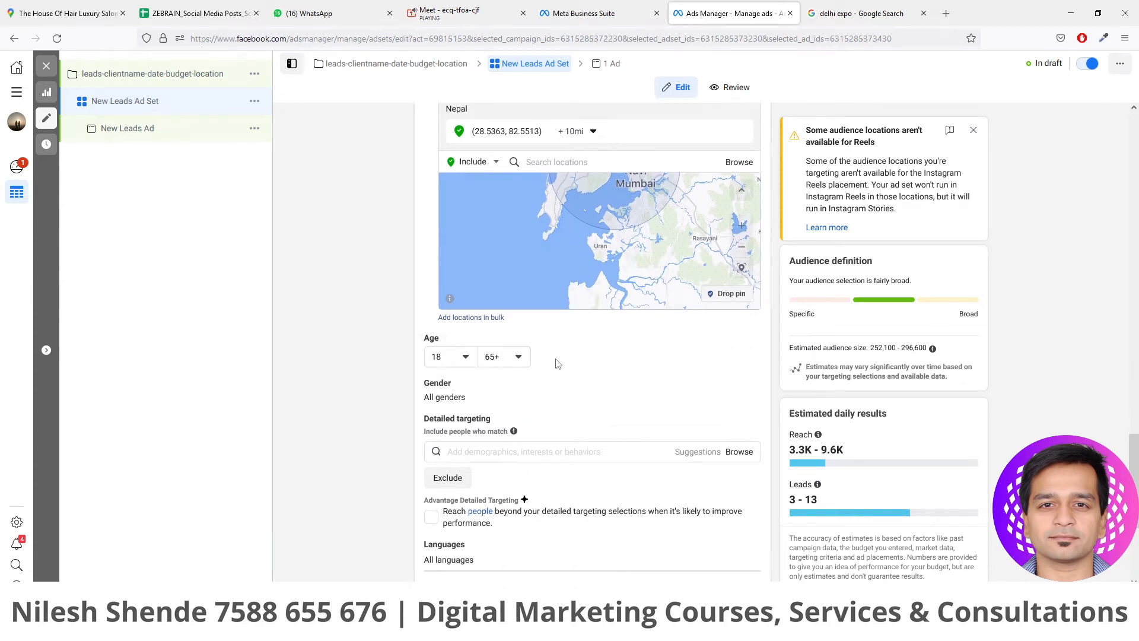
left_click(458, 362)
scroll(476, 440, "down", 5)
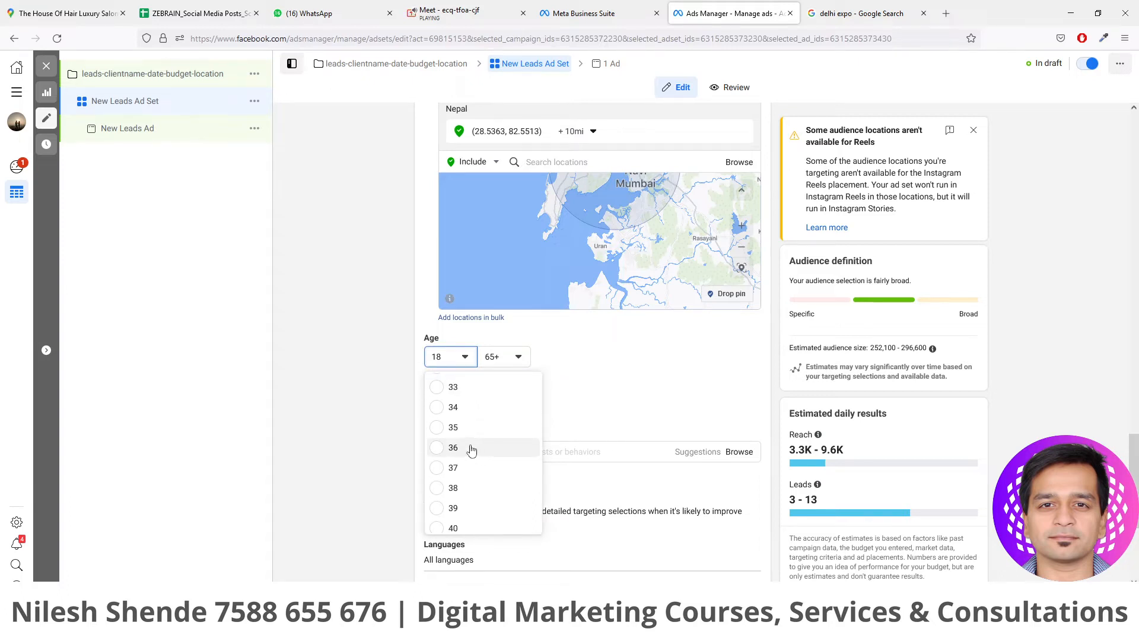
left_click(468, 428)
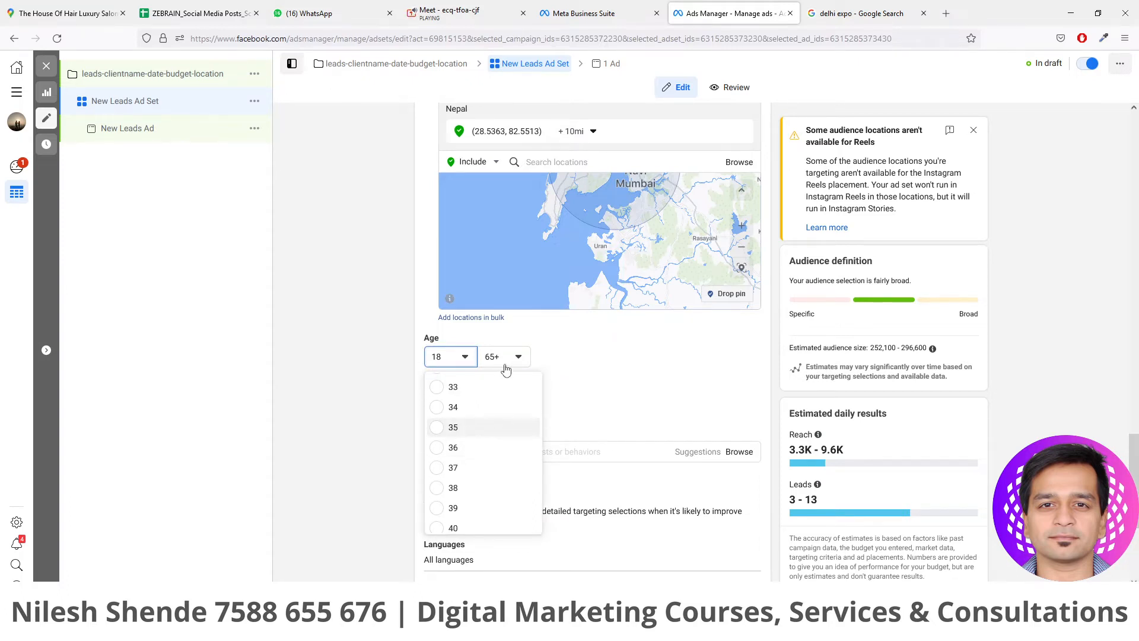
left_click(500, 358)
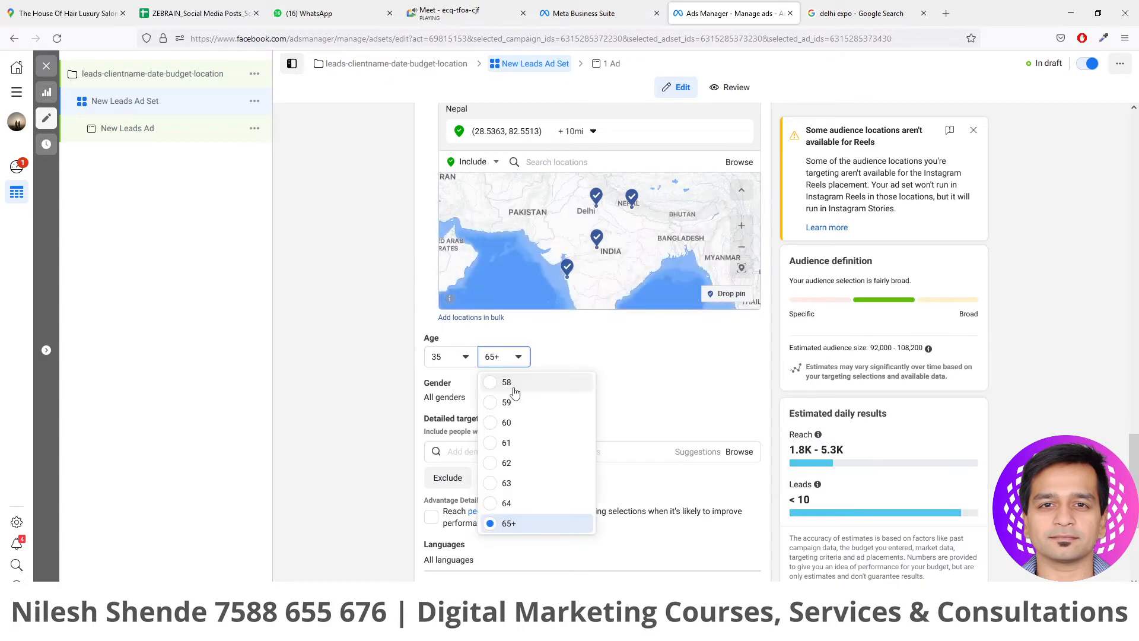
left_click(618, 393)
scroll(407, 391, "down", 1)
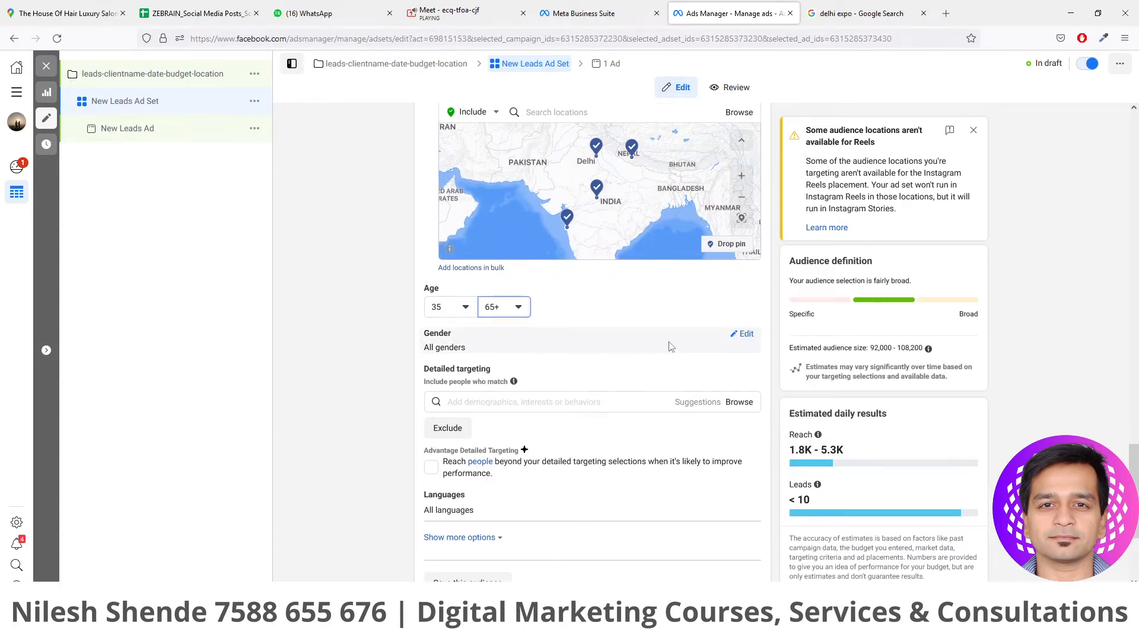
left_click(742, 336)
left_click(468, 350)
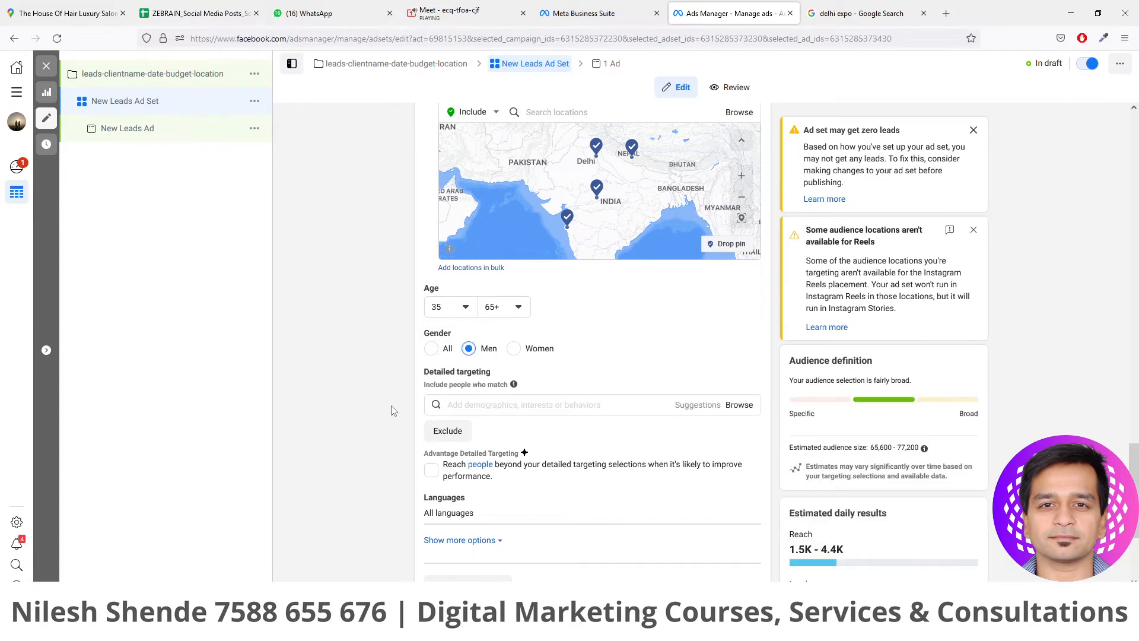
Review the location targeting type, the pinned locations, and the estimated audience size and daily leads for the ad set
scroll(392, 411, "up", 2)
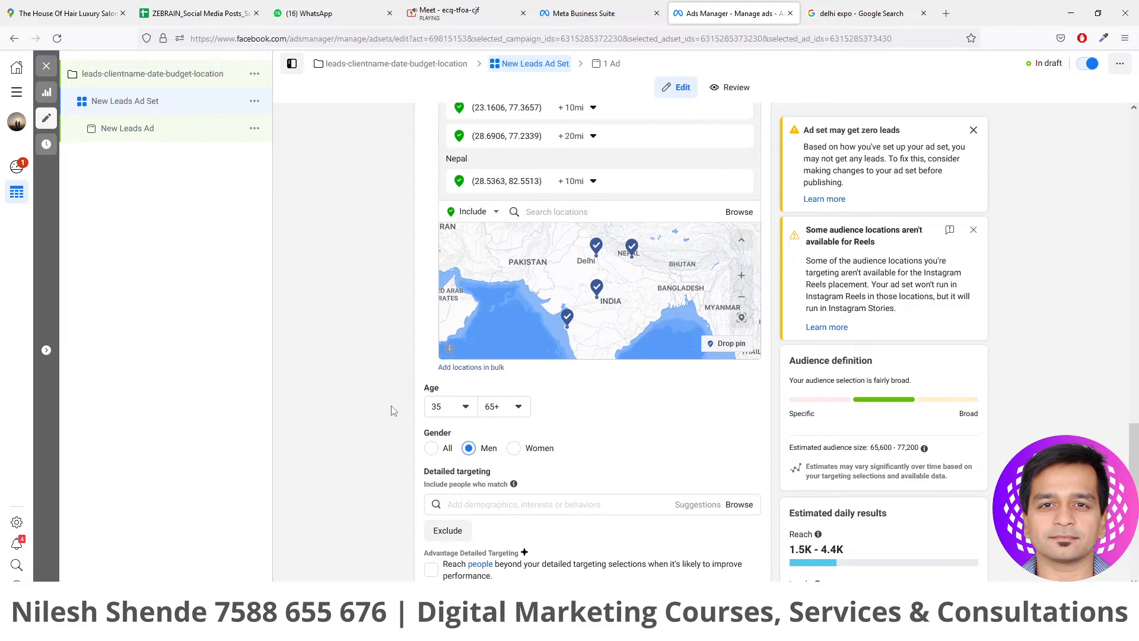
scroll(391, 411, "up", 3)
left_click(544, 181)
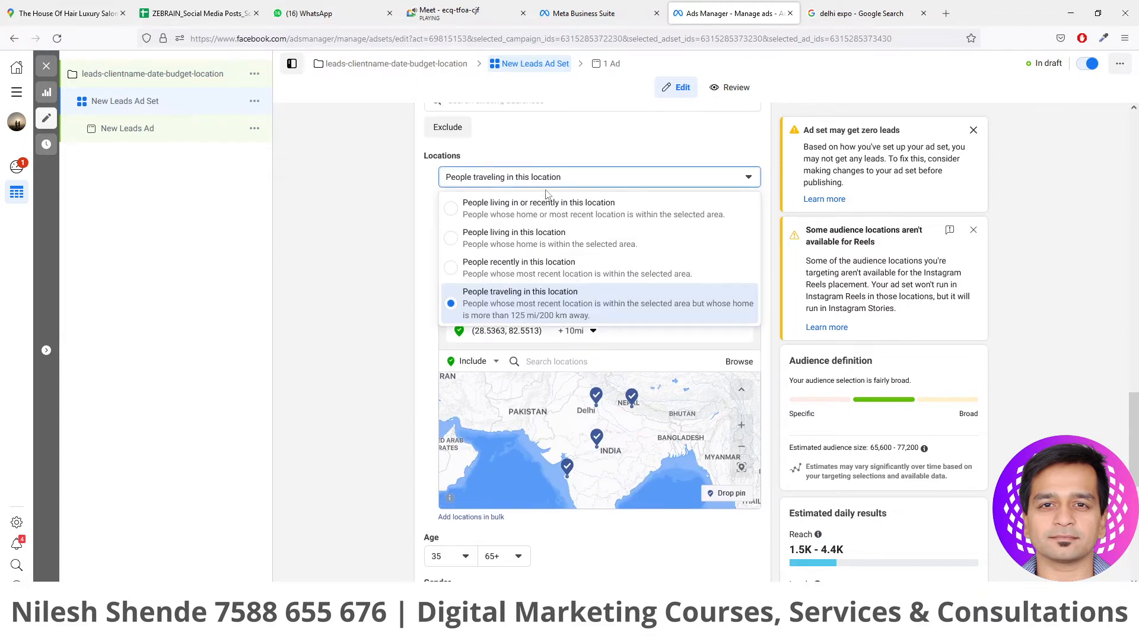
left_click(407, 388)
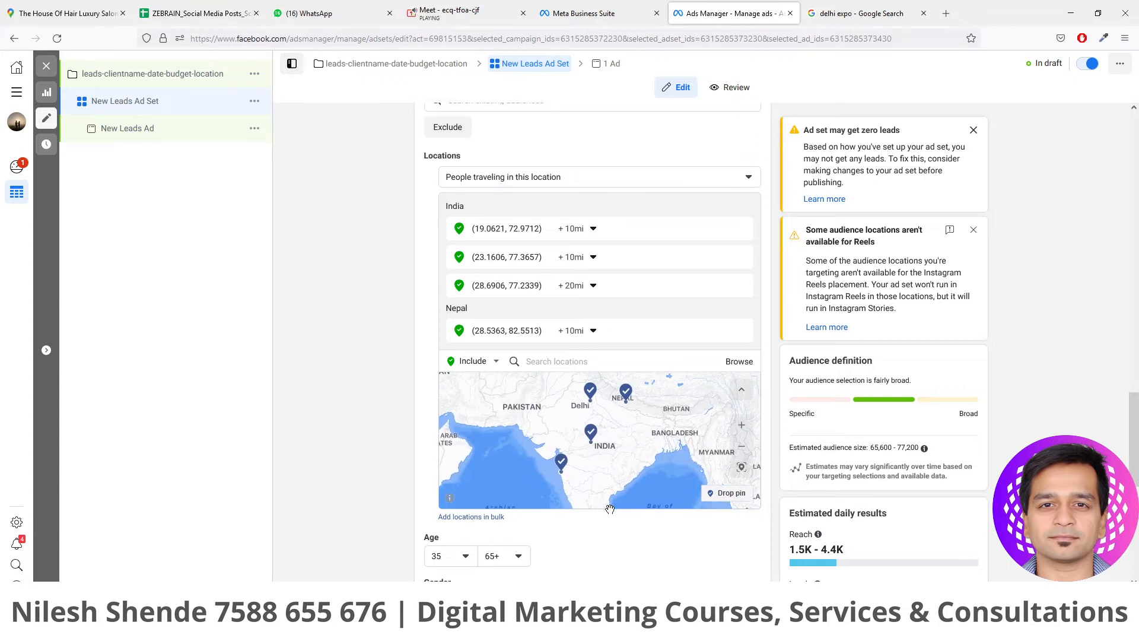
scroll(389, 424, "down", 3)
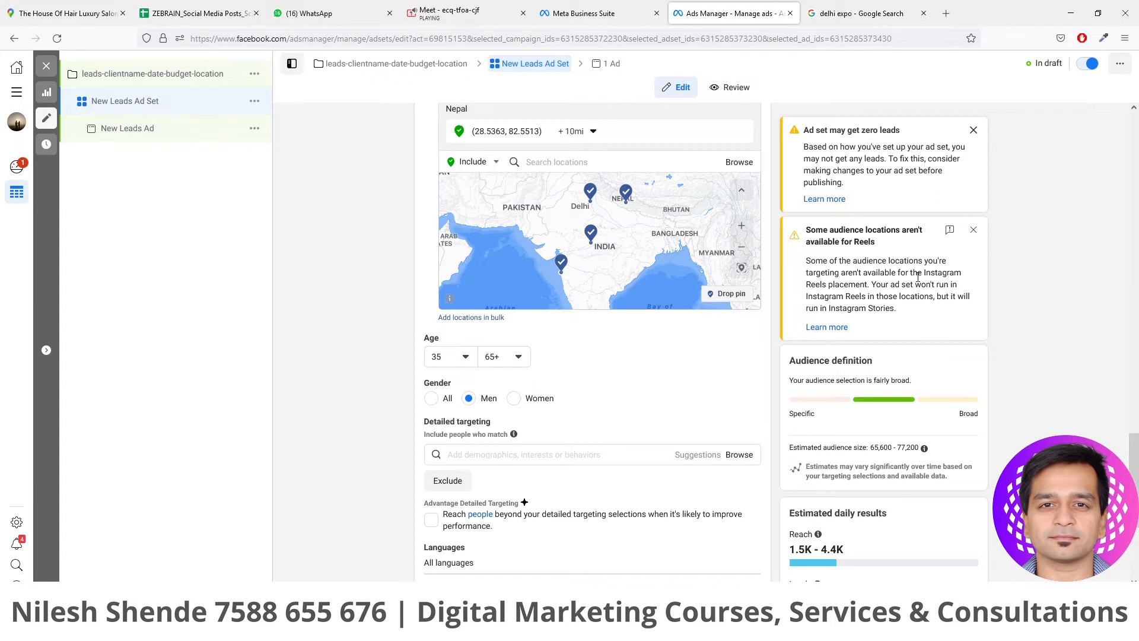
scroll(918, 278, "down", 4)
left_click_drag(808, 531, 792, 537)
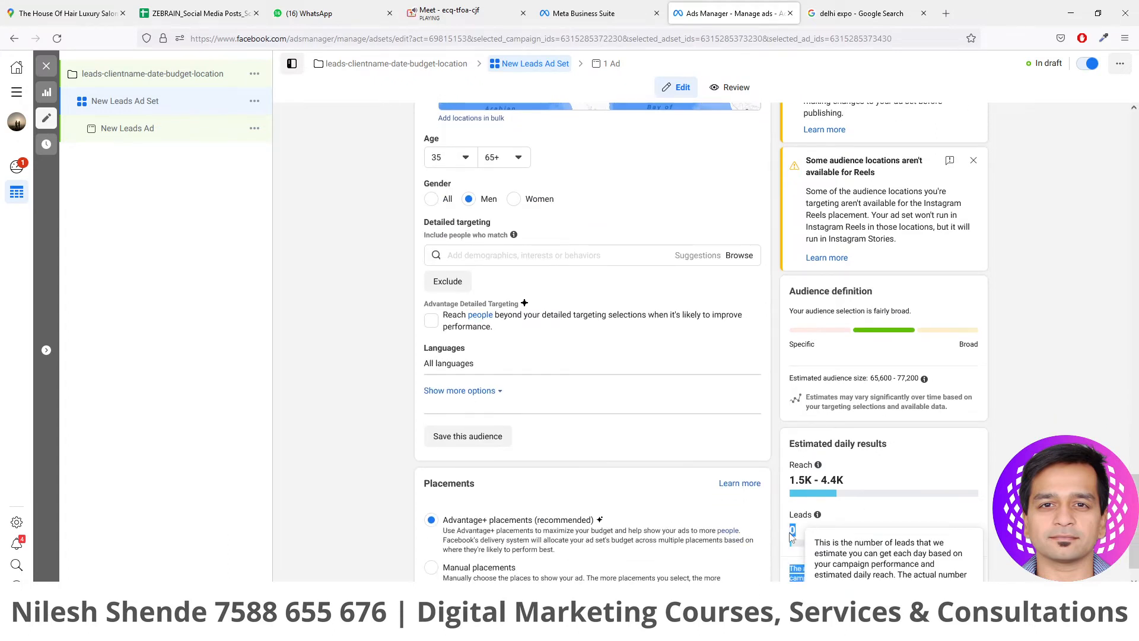
left_click(916, 496)
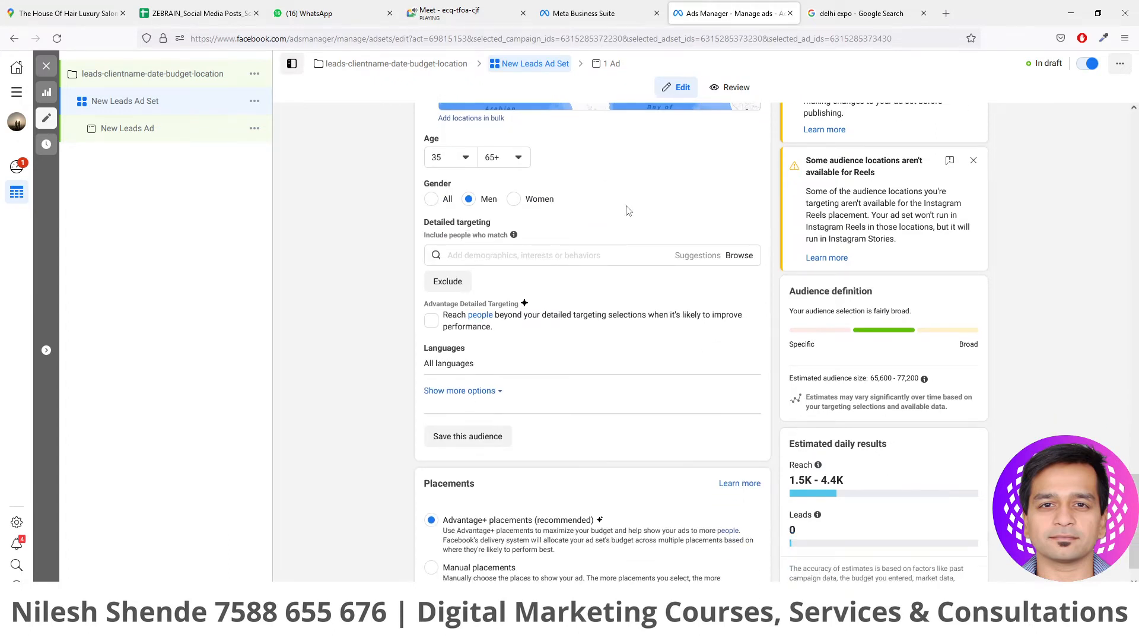
scroll(628, 211, "up", 4)
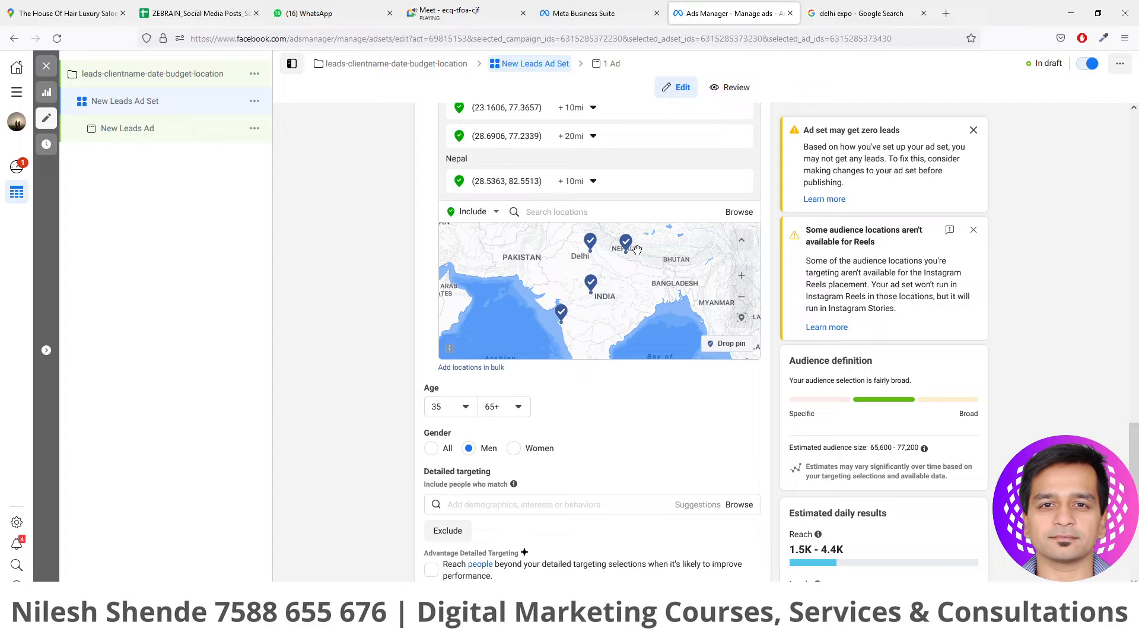
Remove the Navi Mumbai, Bhopal and Nepal pins from the audience locations, keeping only the Delhi pin
scroll(637, 249, "up", 2)
scroll(682, 200, "up", 2)
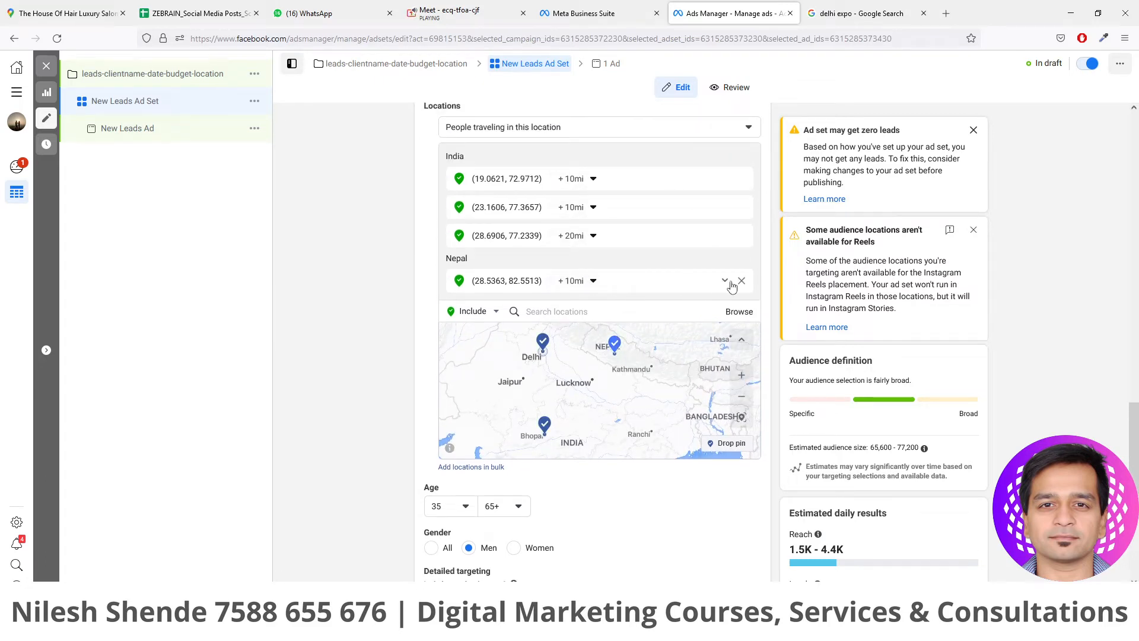
scroll(577, 363, "up", 2)
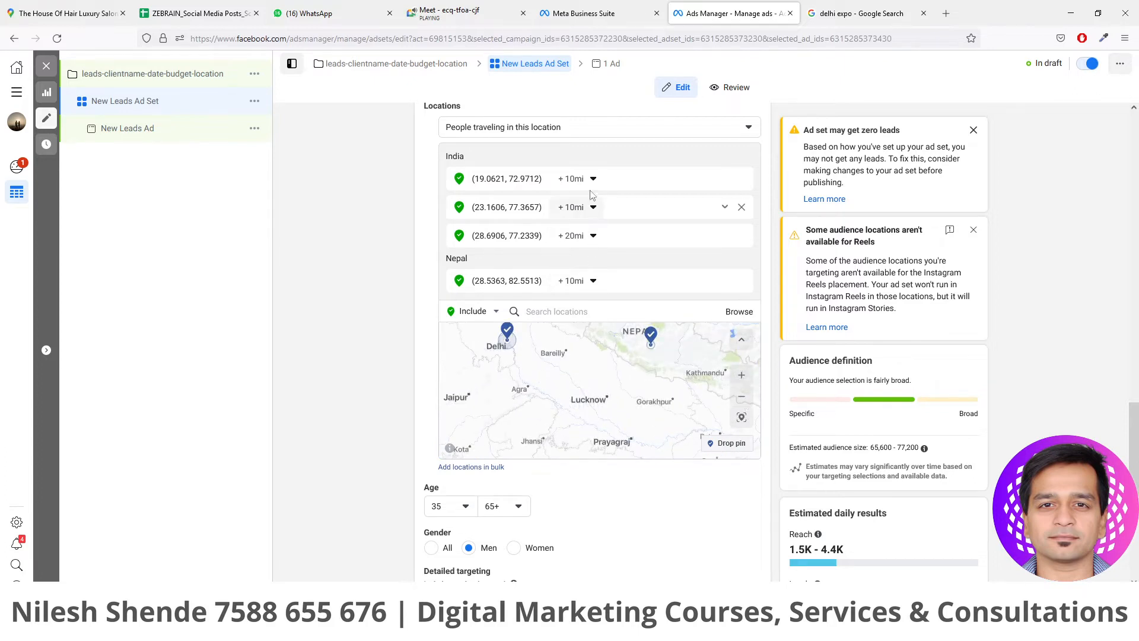
left_click(741, 180)
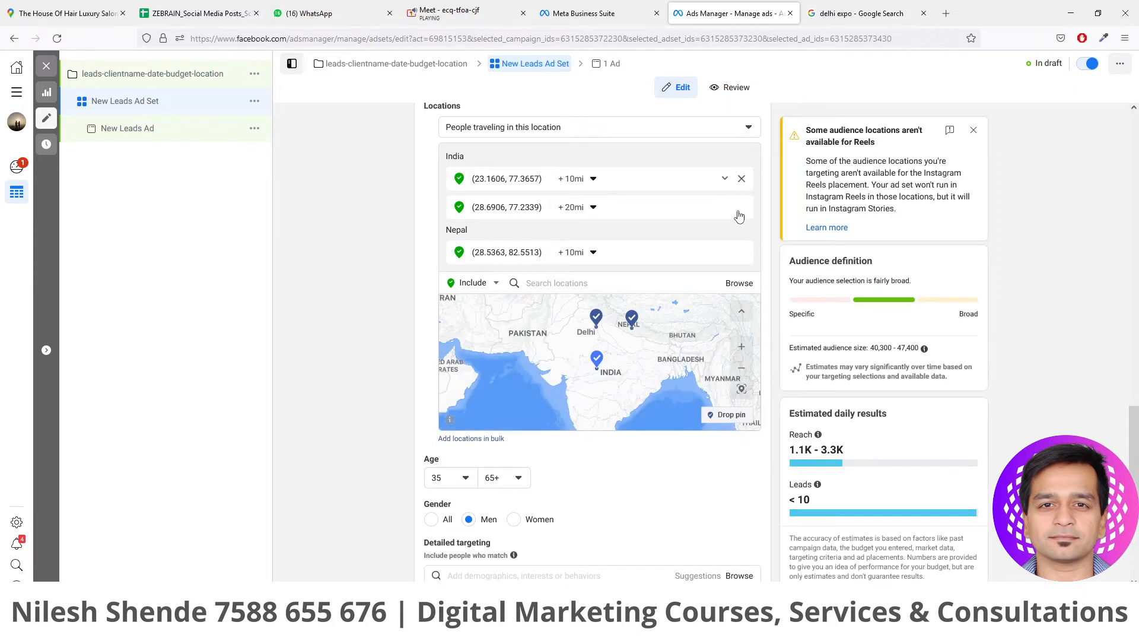
left_click(741, 179)
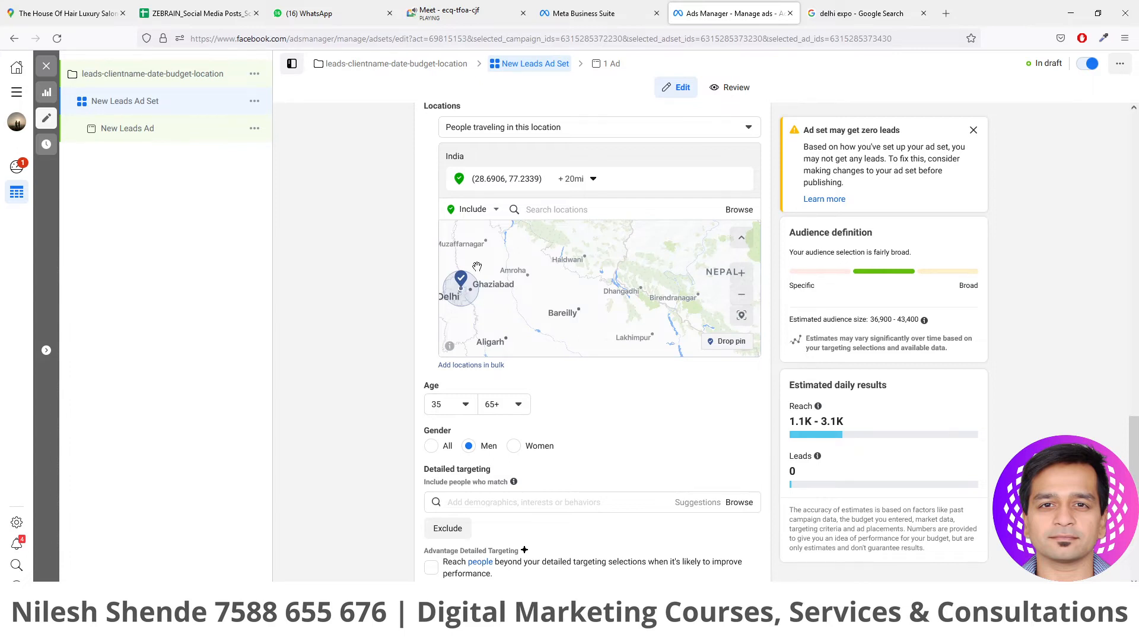
left_click(509, 129)
left_click(510, 133)
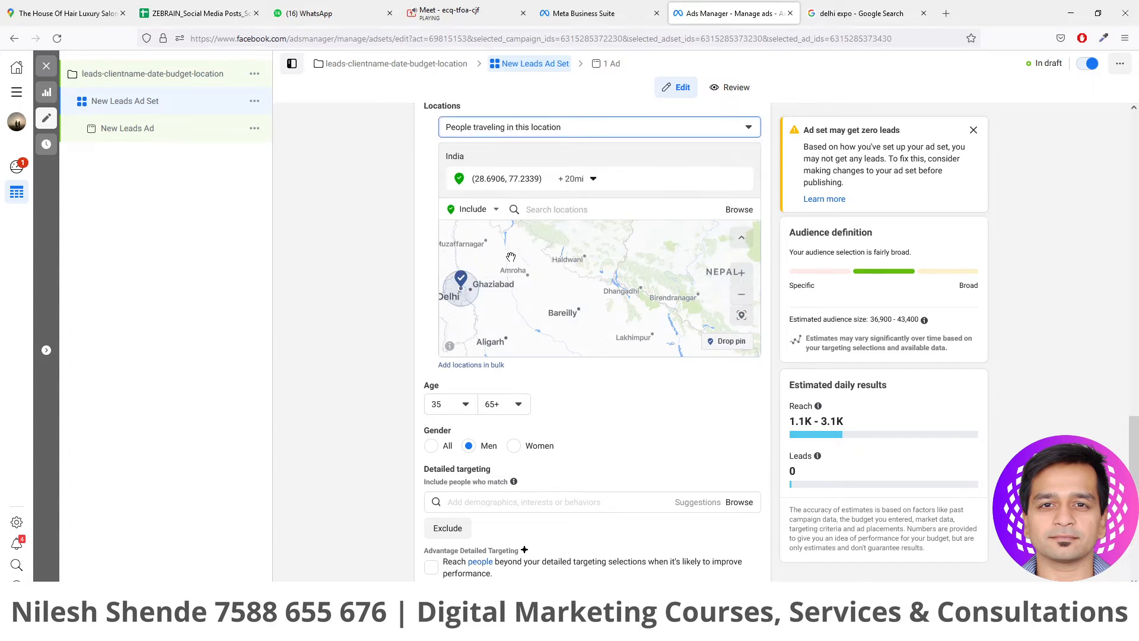
scroll(499, 319, "down", 1)
left_click_drag(499, 319, 620, 234)
left_click_drag(556, 310, 664, 240)
left_click_drag(487, 332, 519, 273)
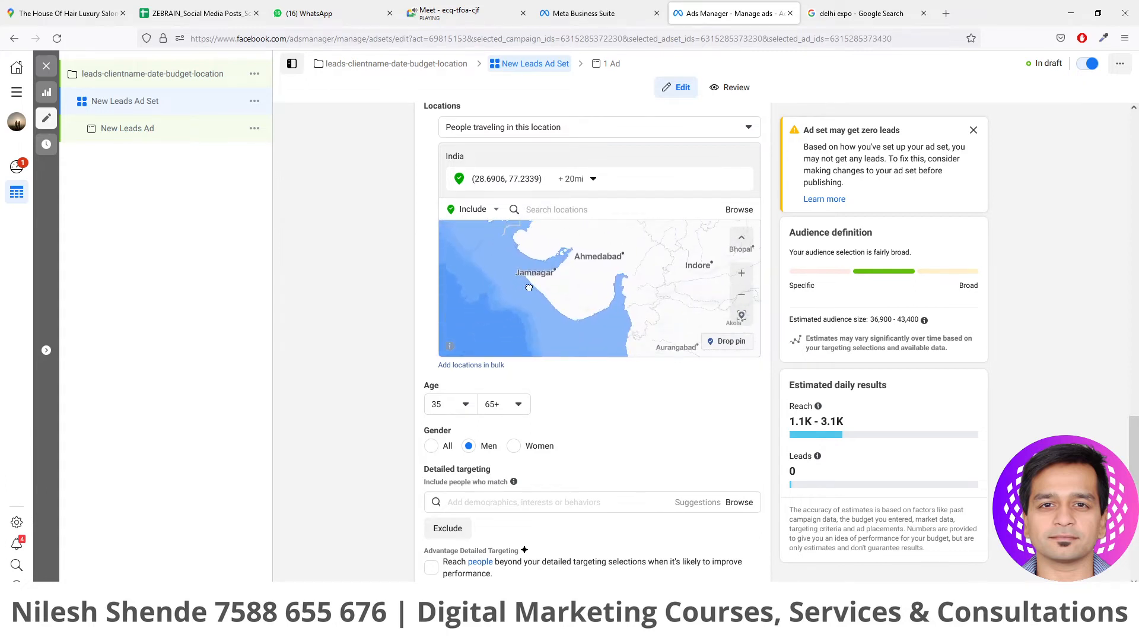
scroll(554, 277, "down", 1)
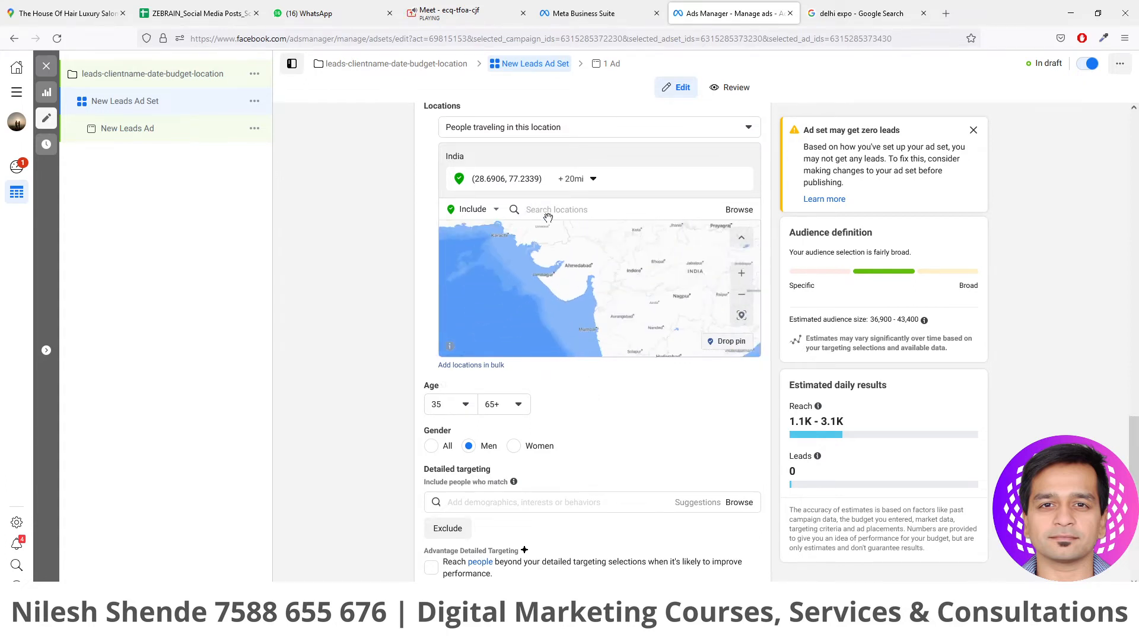
Set the Delhi pin's radius to 50 mi and check the estimated audience size
left_click(575, 180)
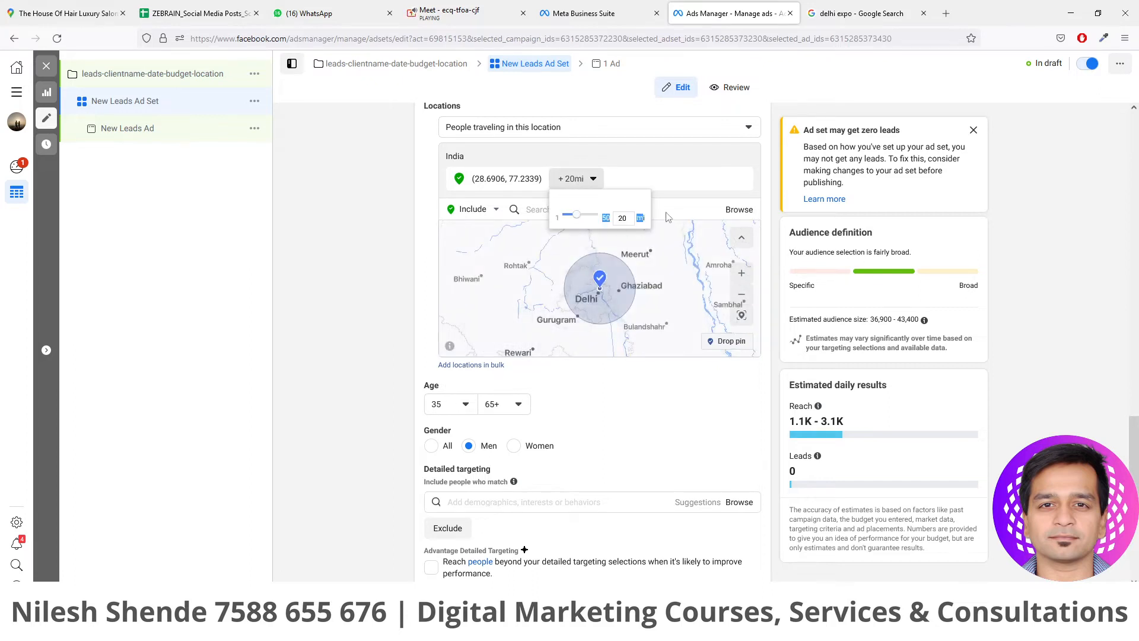
left_click_drag(585, 220, 639, 218)
left_click(621, 376)
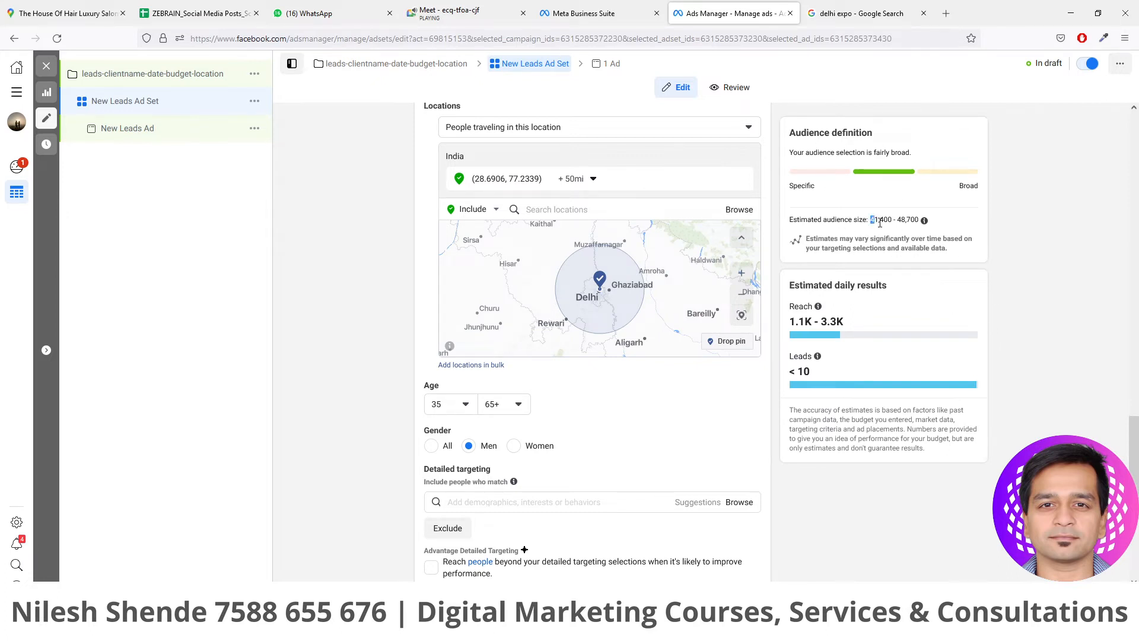
left_click_drag(896, 222, 912, 221)
left_click(1001, 238)
left_click_drag(900, 220, 905, 220)
left_click_drag(868, 220, 909, 219)
Change the location targeting type to people living in this location and check the estimated audience size
left_click(469, 130)
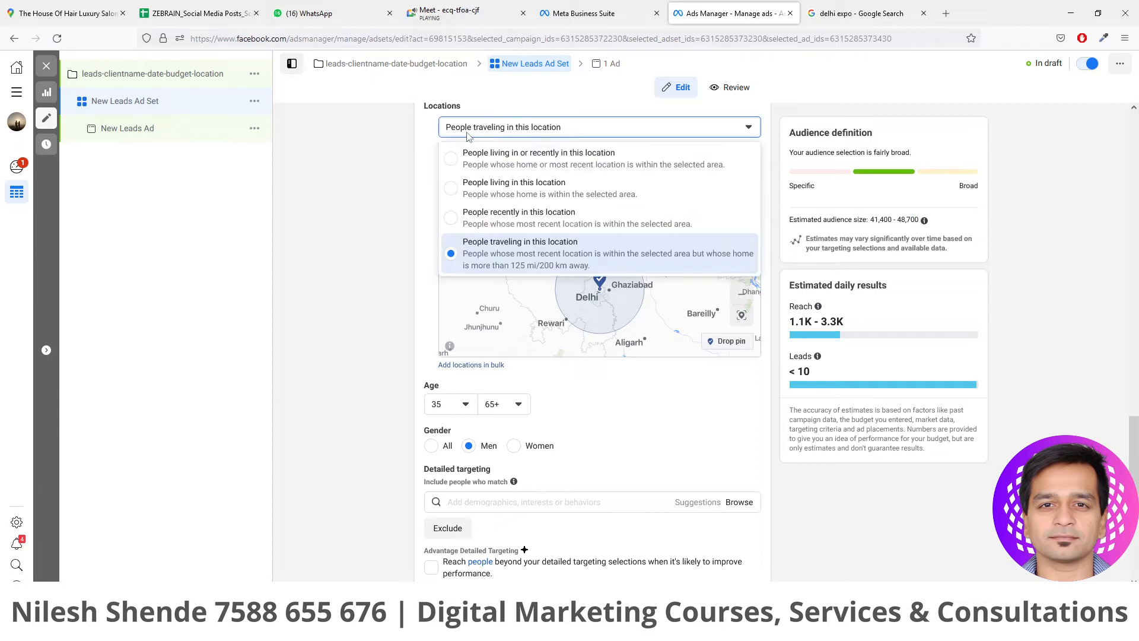
left_click(481, 188)
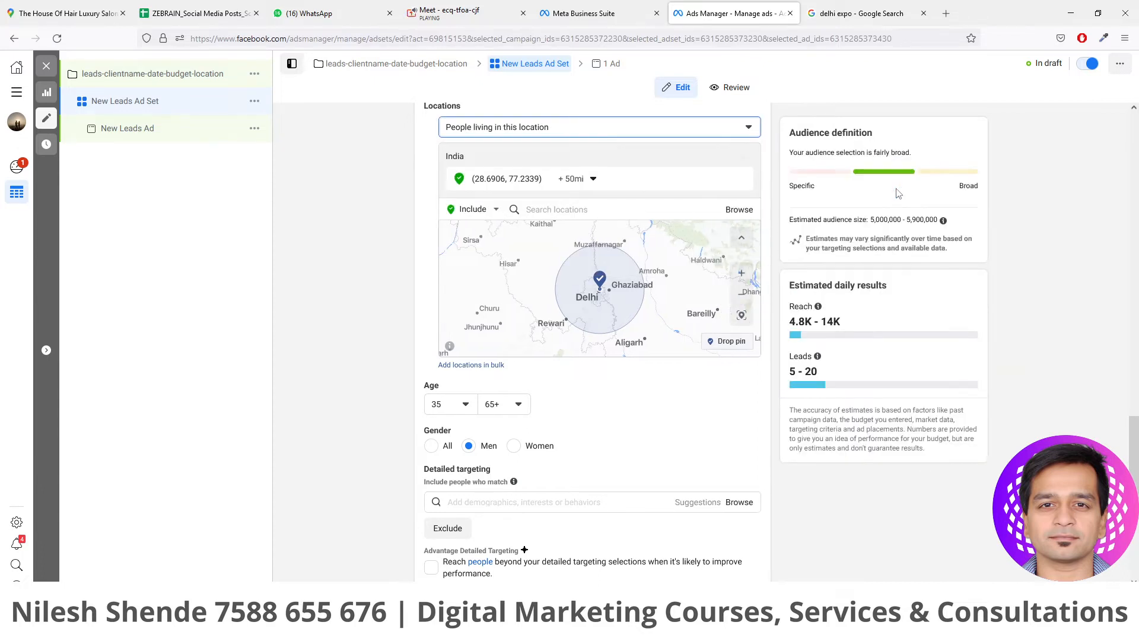
left_click_drag(871, 220, 902, 221)
left_click(898, 238)
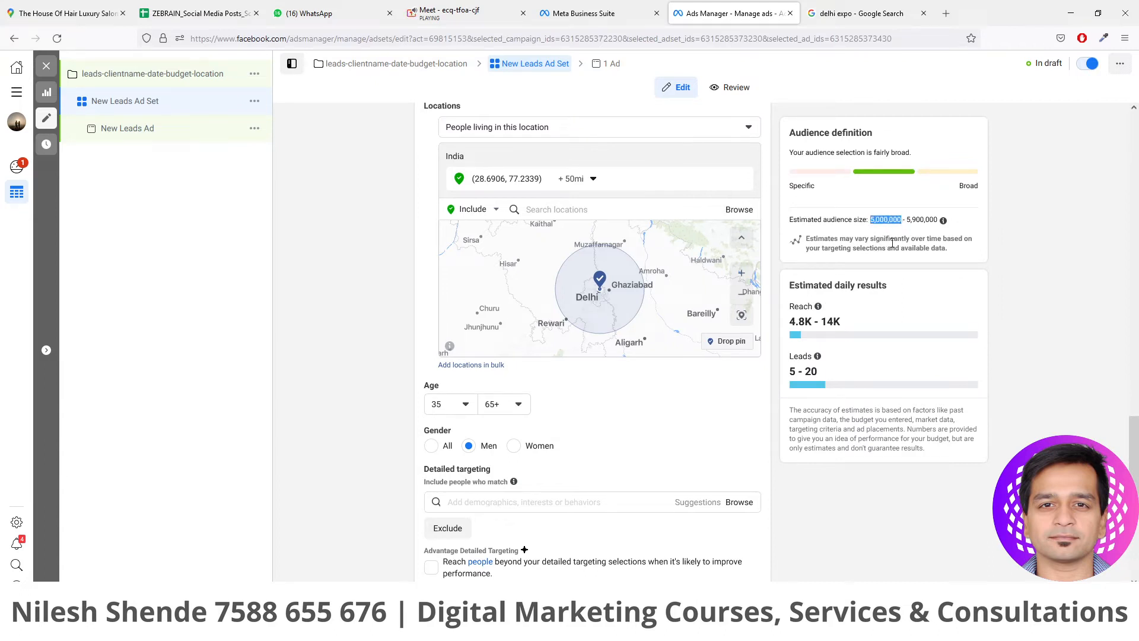
left_click(928, 238)
left_click_drag(907, 220, 940, 221)
left_click(928, 232)
Search the detailed targeting options for "delhi auto expo"
scroll(414, 384, "down", 3)
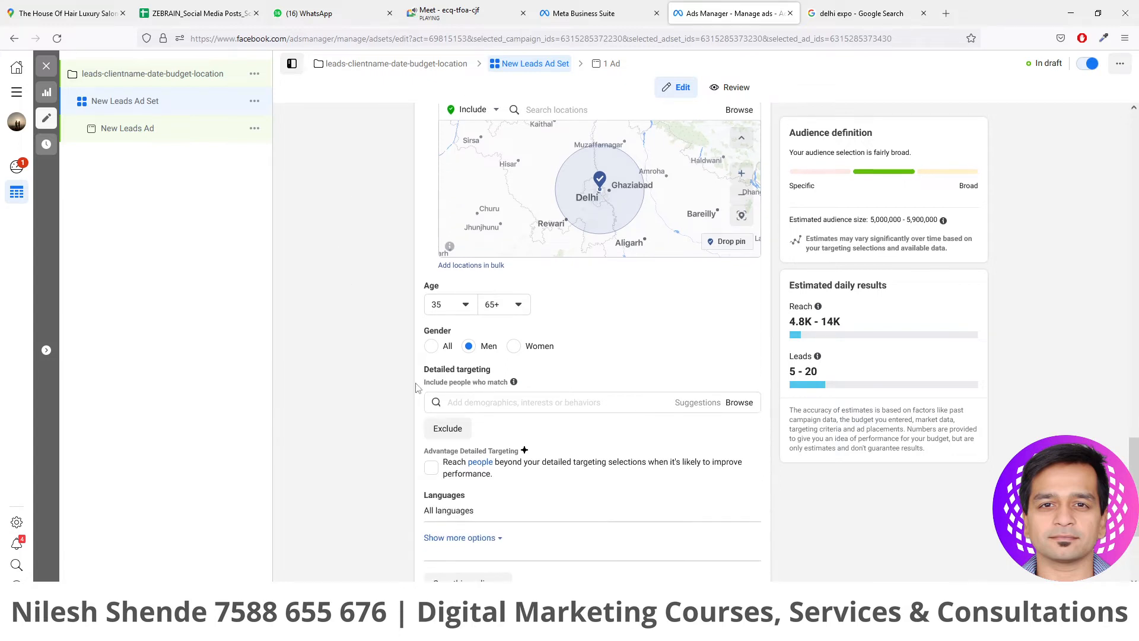
scroll(409, 355, "down", 3)
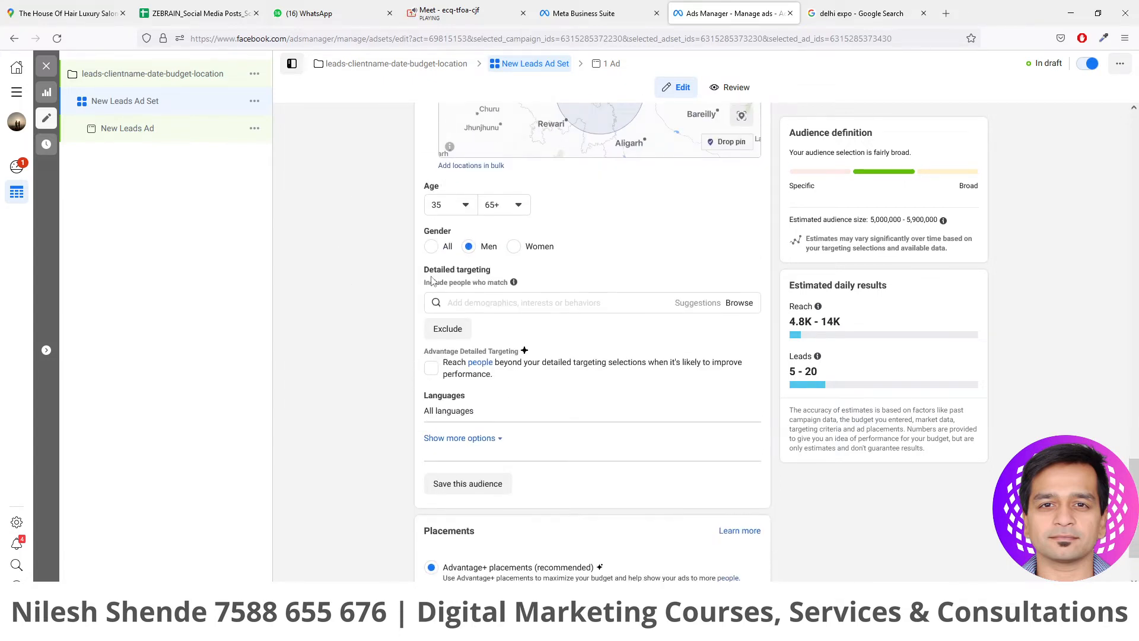
scroll(431, 284, "down", 3)
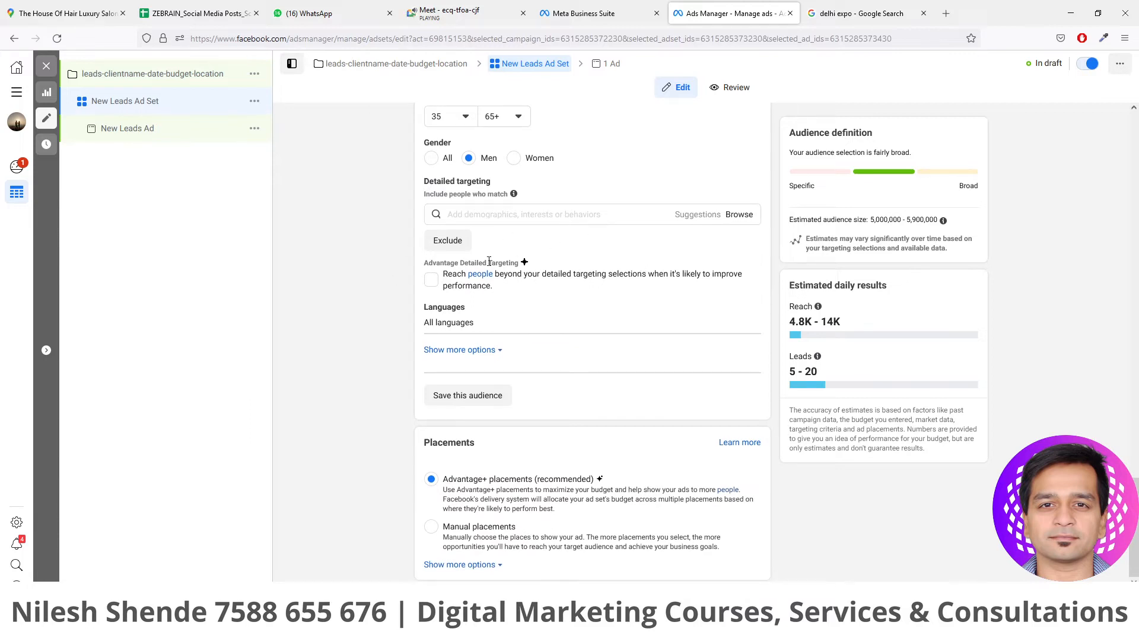
left_click(523, 214)
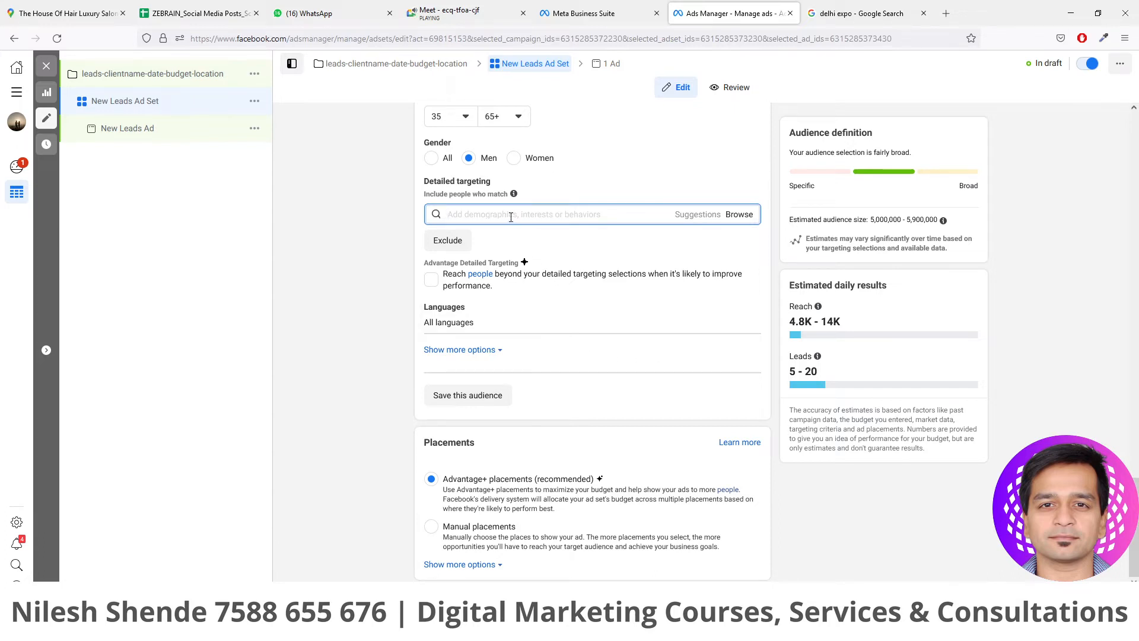
type("delhi auto expo")
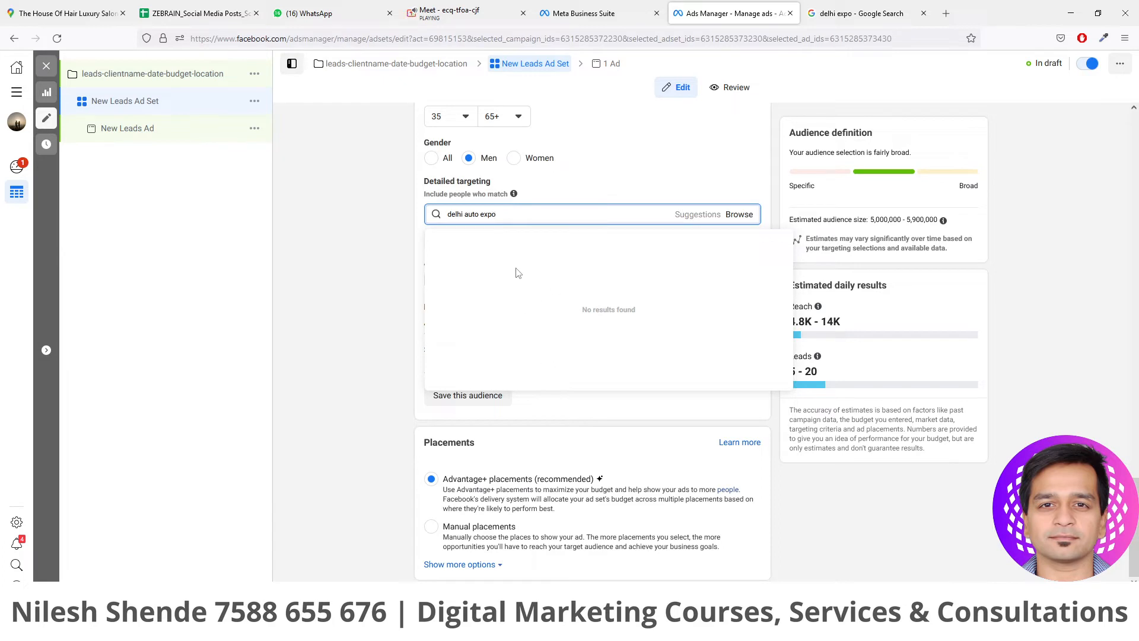
Shorten the detailed targeting search to "auto expo" and clear the search text after checking the suggestions
left_click(467, 214)
key("BackSpace")
key("BackSpace")
key("BackSpace")
key("BackSpace")
key("BackSpace")
key("BackSpace")
triple_click(536, 218)
double_click(498, 212)
key("BackSpace")
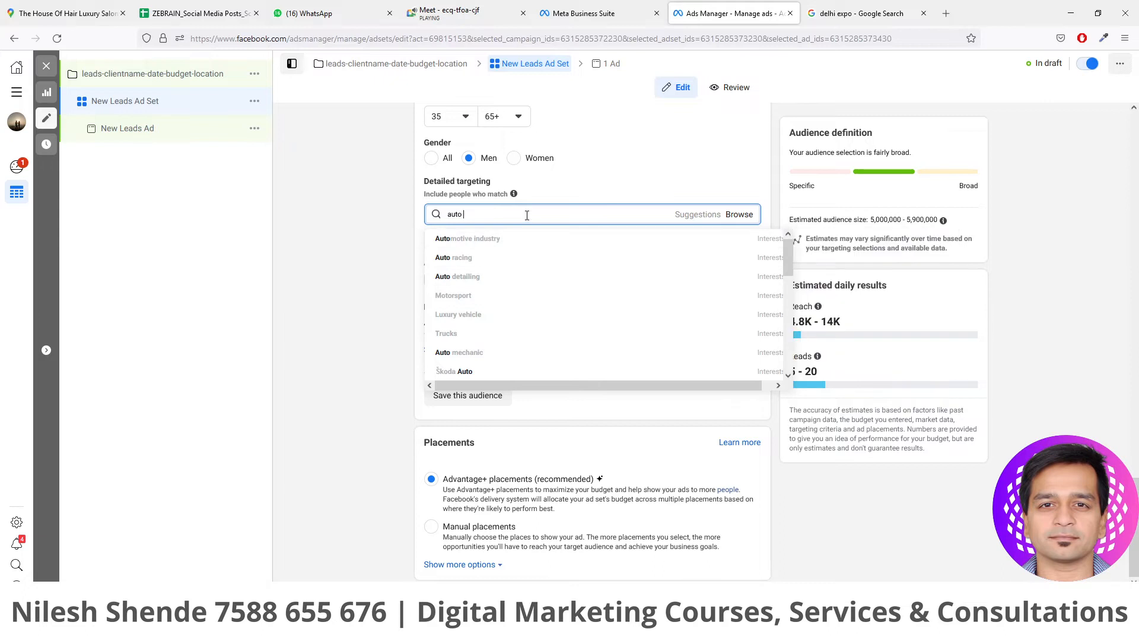
type("e")
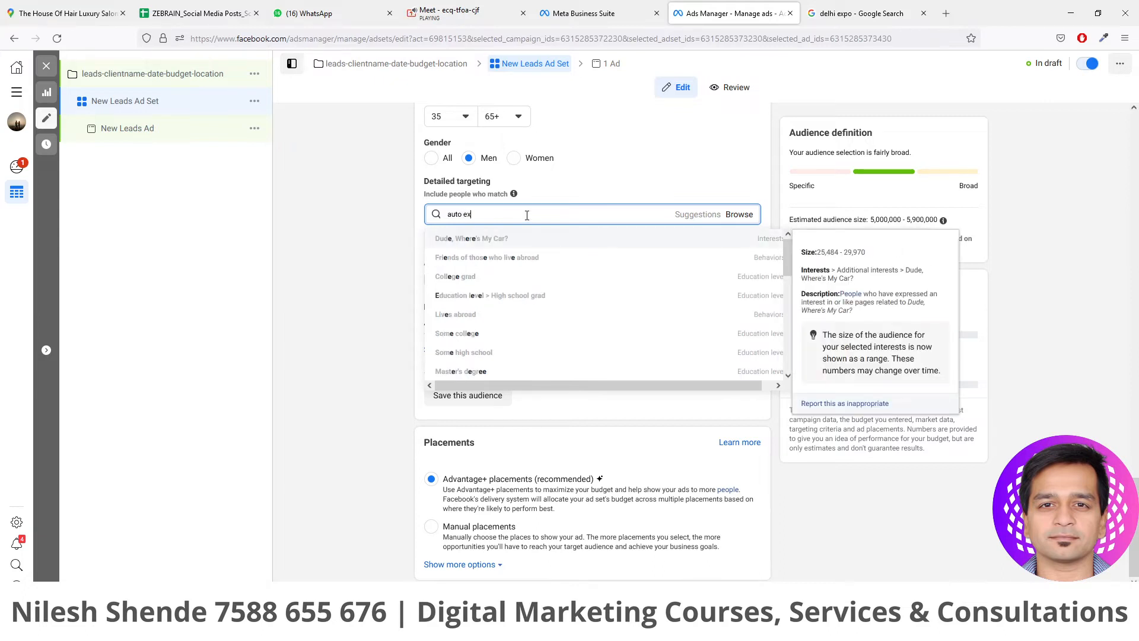
type("x")
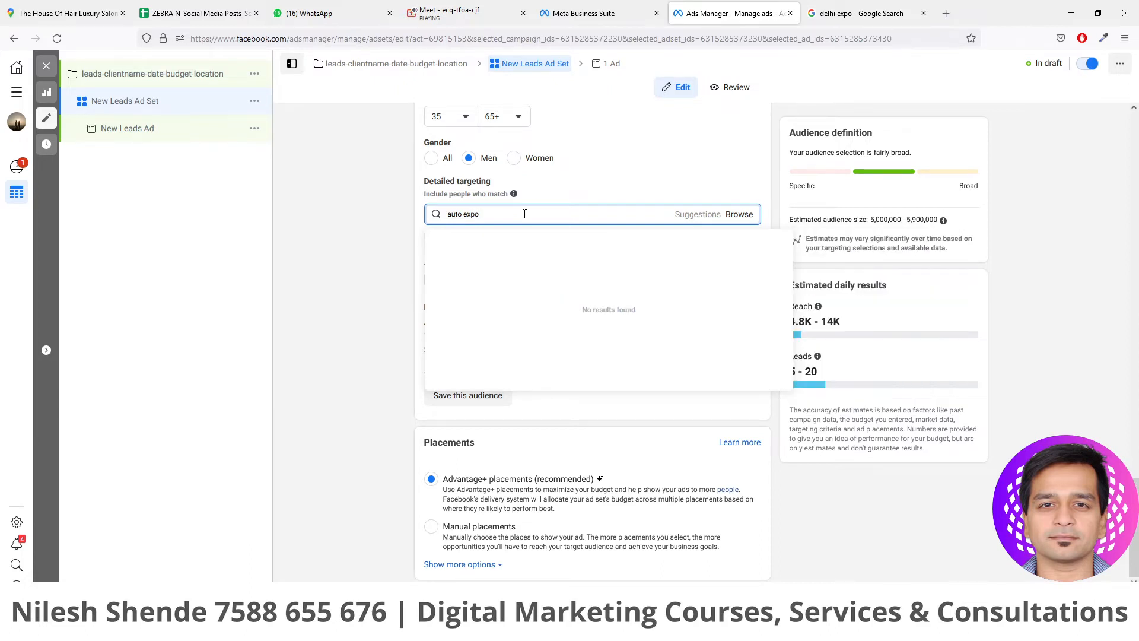
key("BackSpace")
key("BackSpace")
key("BackSpace")
key("BackSpace")
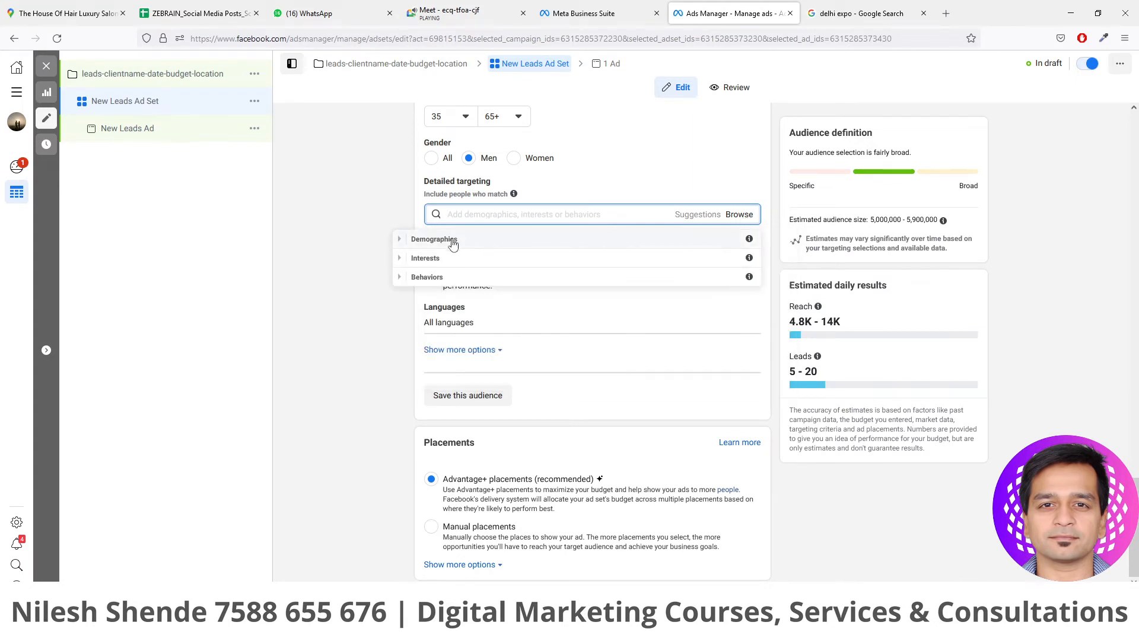
Browse the detailed targeting categories, expanding Demographics, Interests, and the Business and industry group
left_click(453, 243)
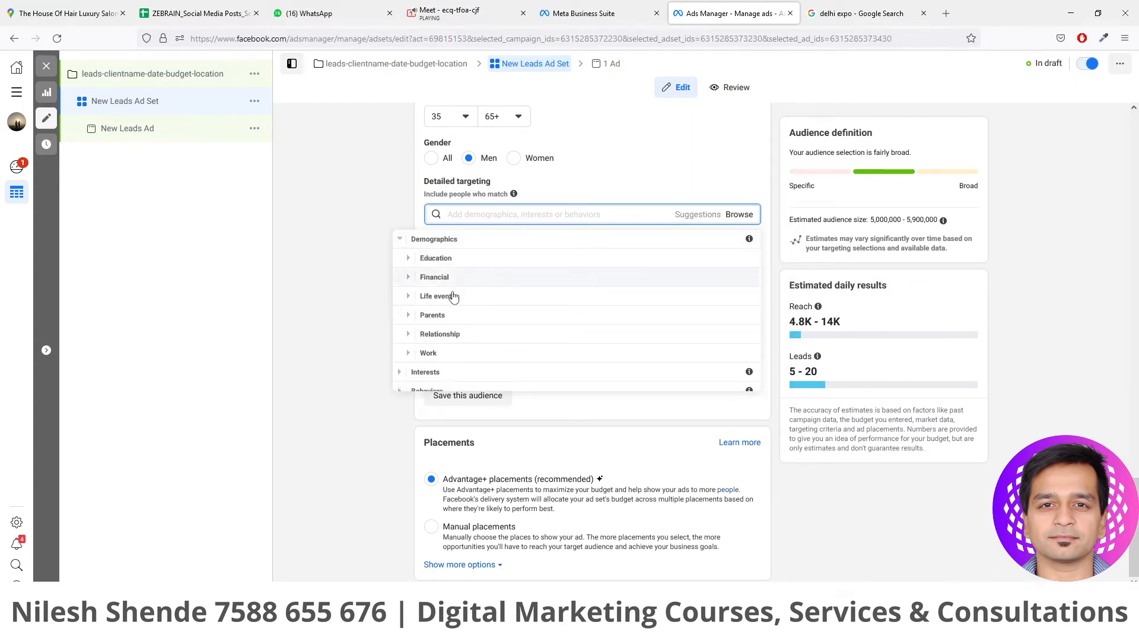
left_click(450, 376)
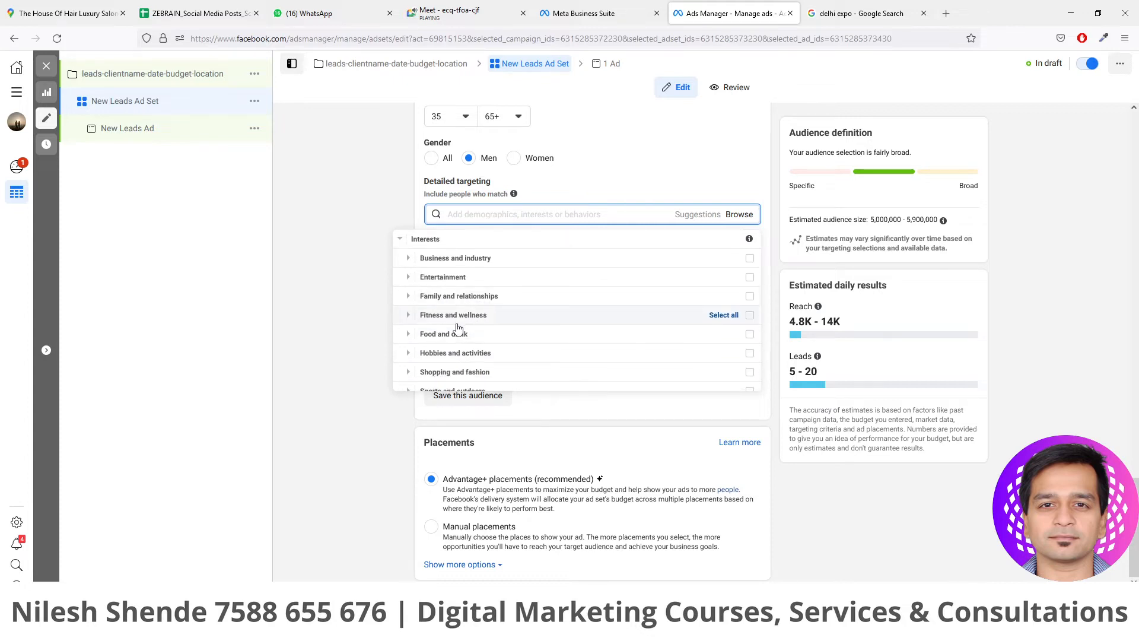
scroll(457, 329, "down", 2)
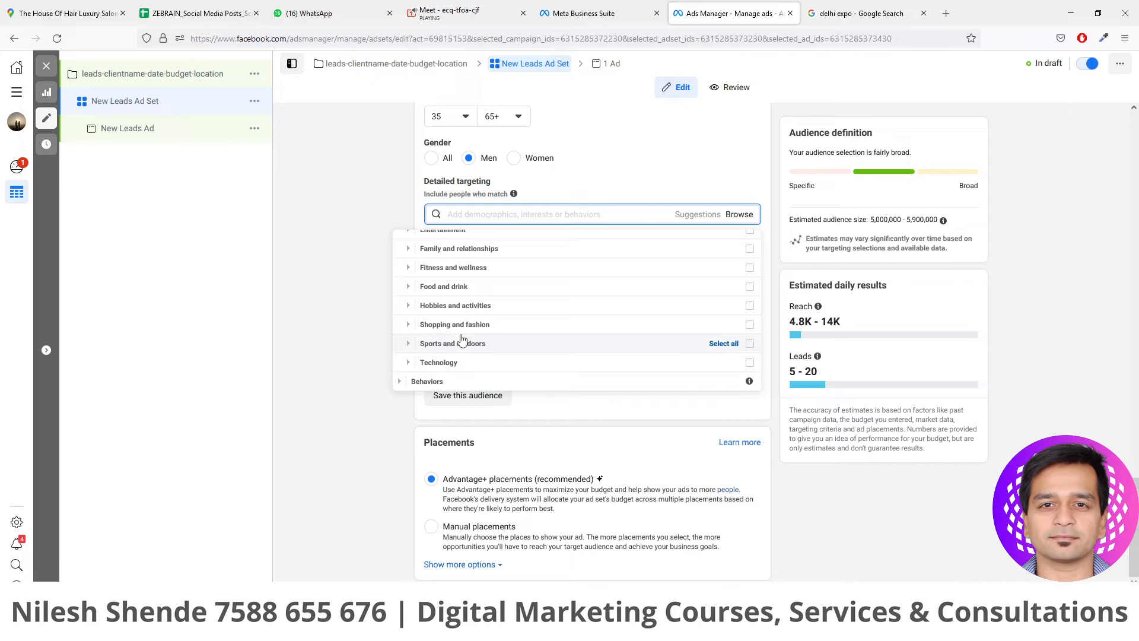
scroll(493, 362, "up", 2)
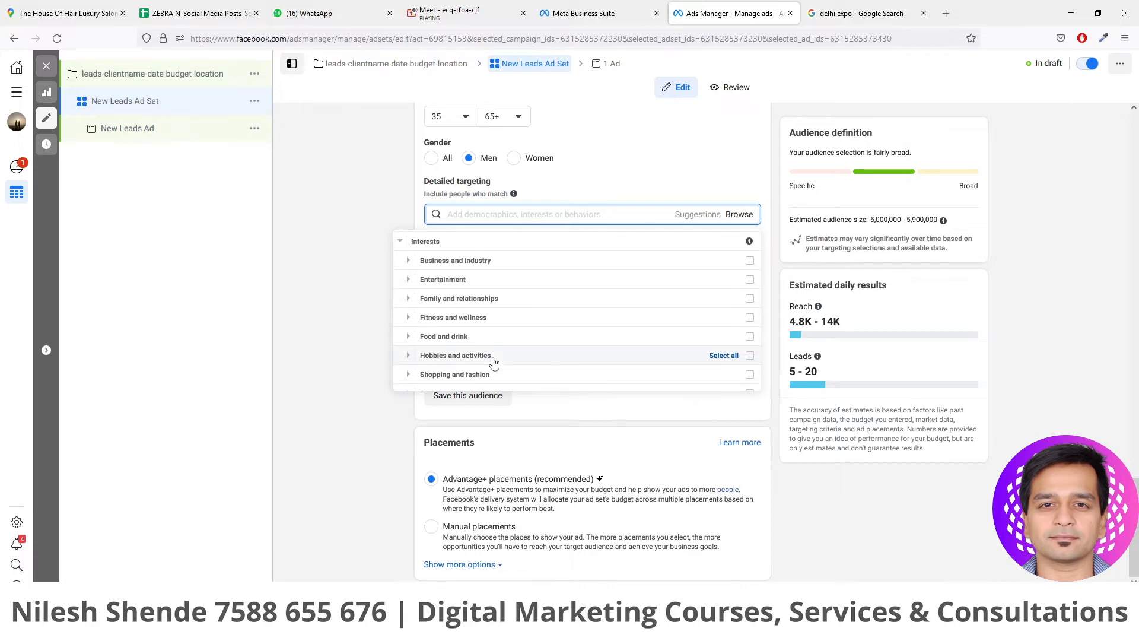
left_click(527, 261)
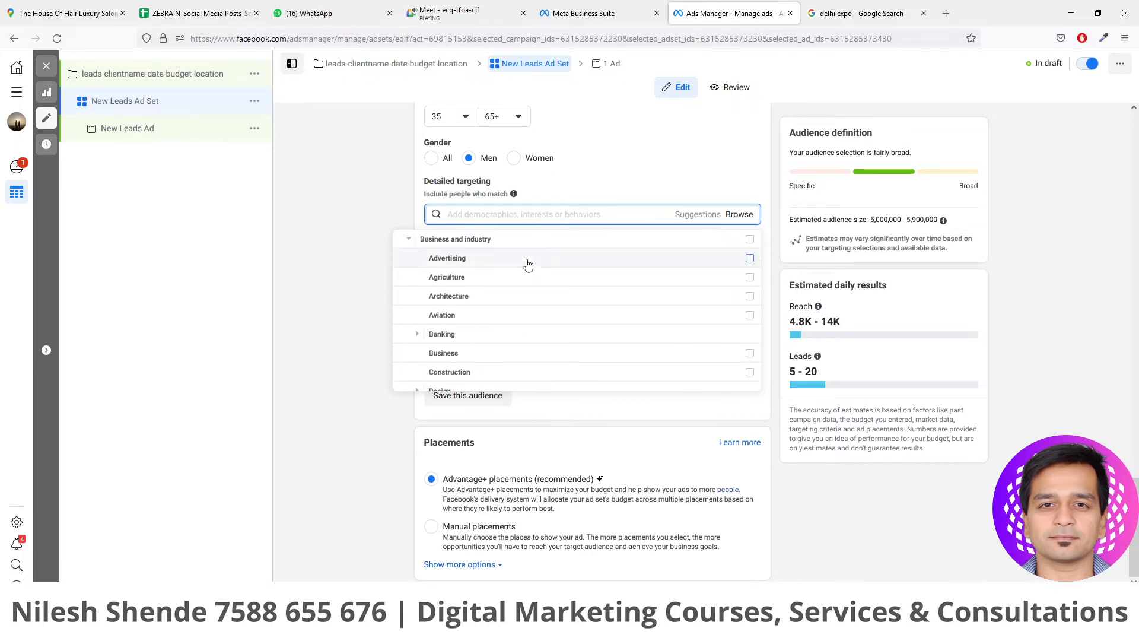
Add the Business interest from the Business and industry group to the ad set's detailed targeting
scroll(461, 350, "down", 2)
scroll(461, 350, "up", 2)
scroll(452, 319, "down", 3)
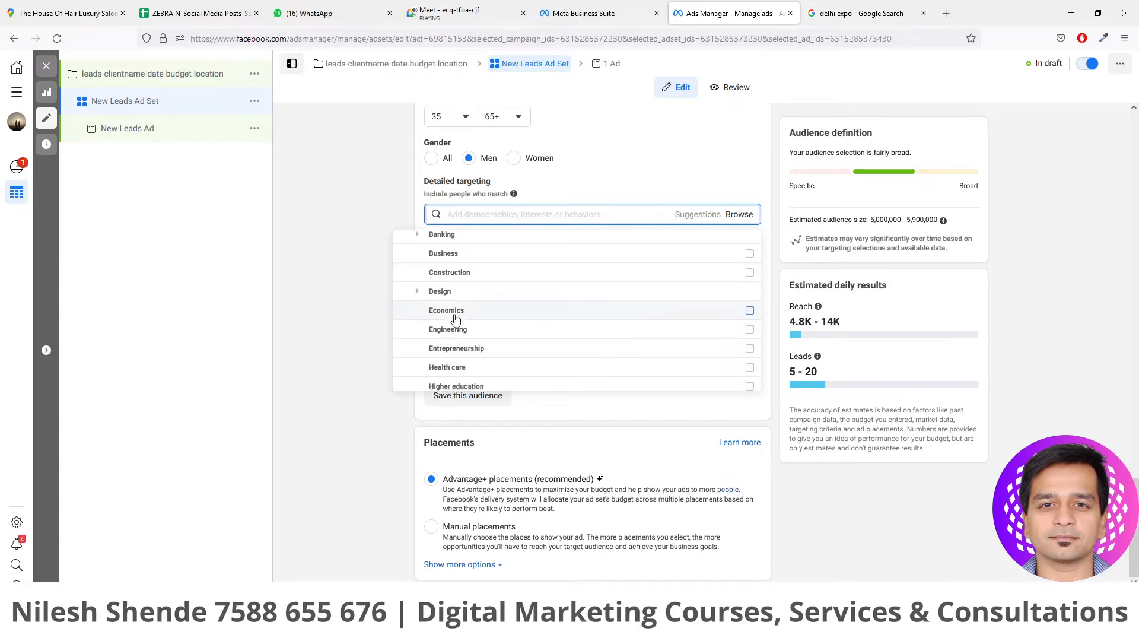
scroll(455, 324, "down", 2)
scroll(455, 323, "down", 3)
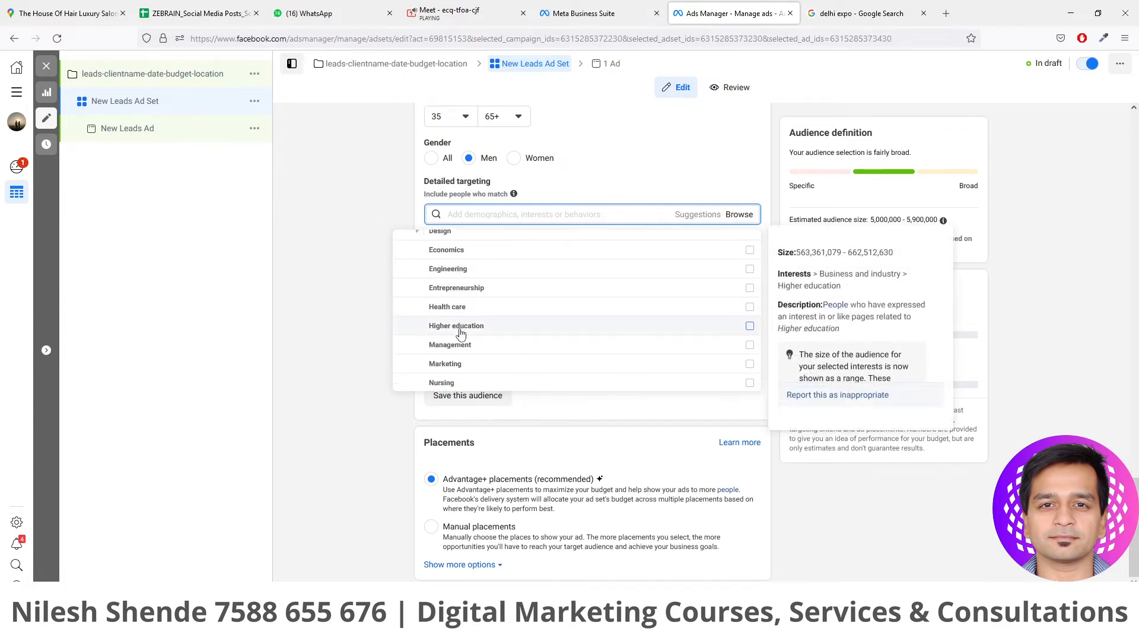
scroll(458, 323, "down", 3)
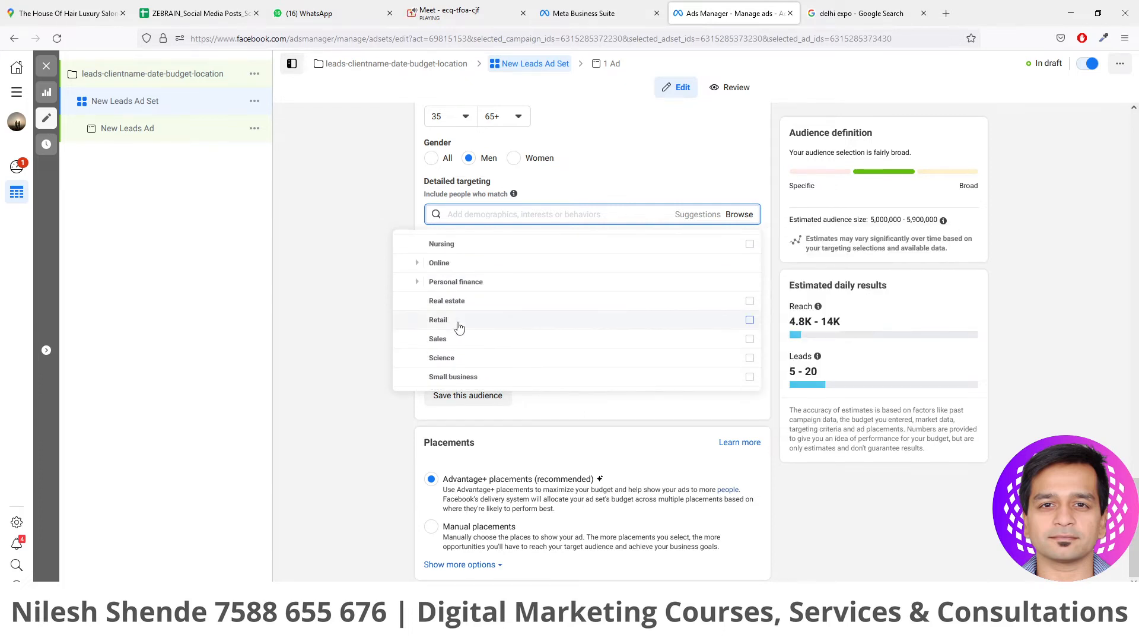
scroll(455, 314, "down", 1)
scroll(455, 323, "up", 3)
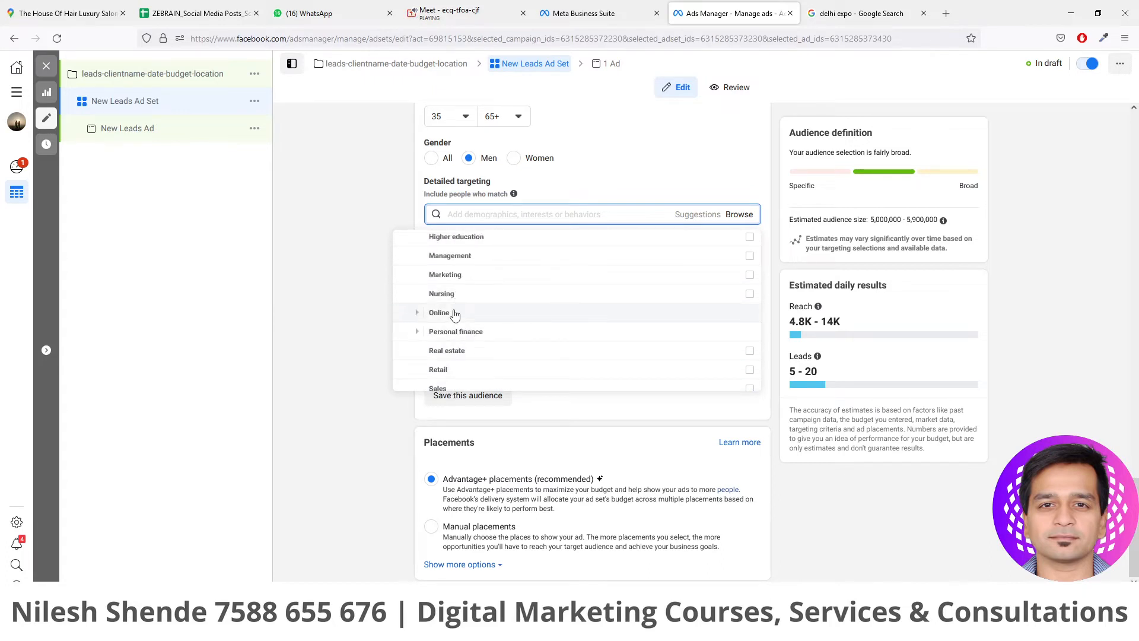
scroll(468, 288, "up", 1)
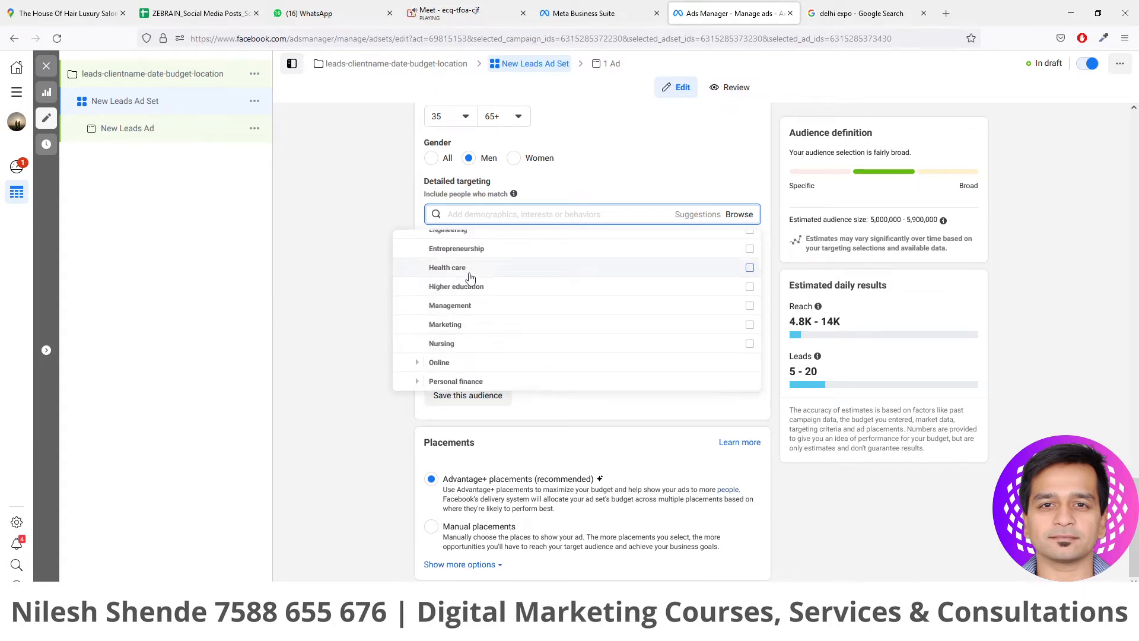
scroll(470, 272, "up", 1)
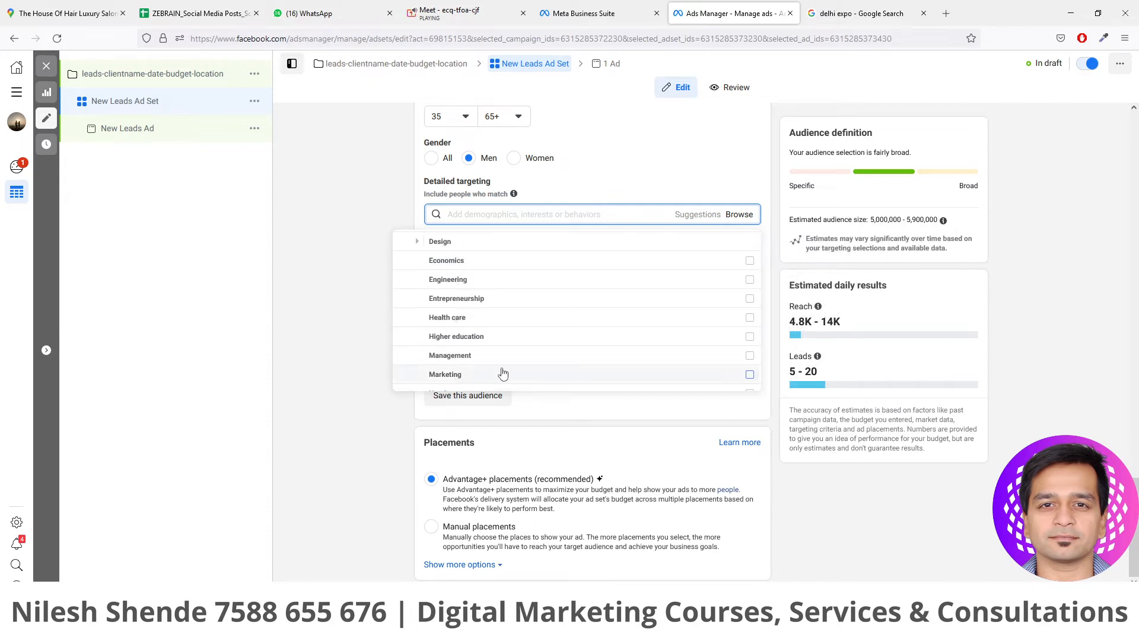
scroll(507, 373, "up", 1)
scroll(484, 318, "up", 1)
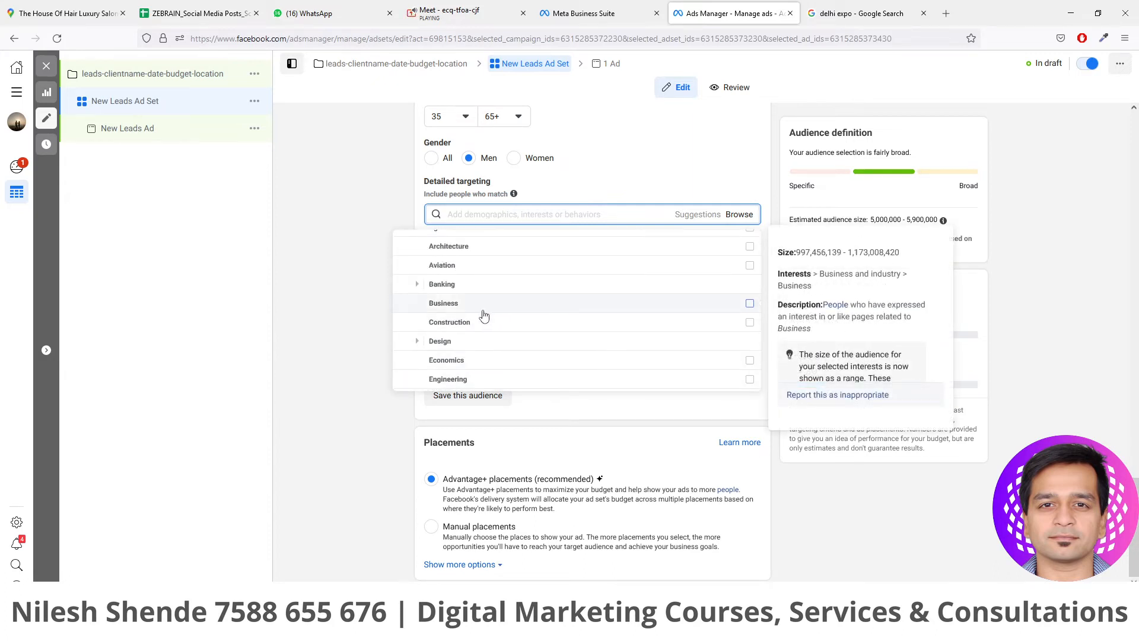
left_click(750, 304)
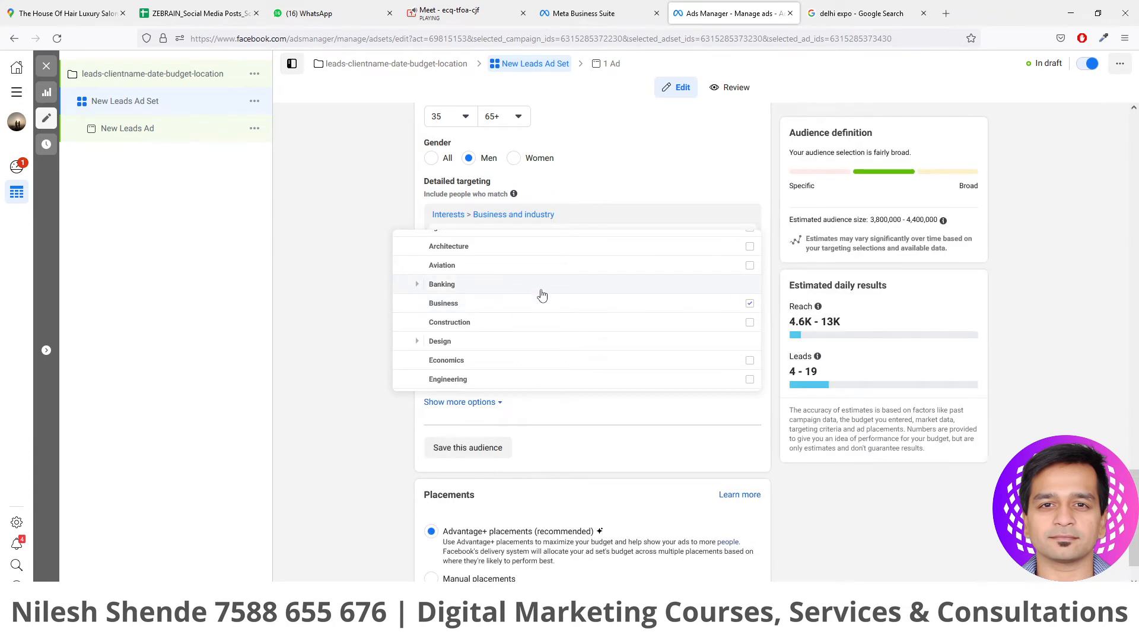
scroll(542, 295, "up", 1)
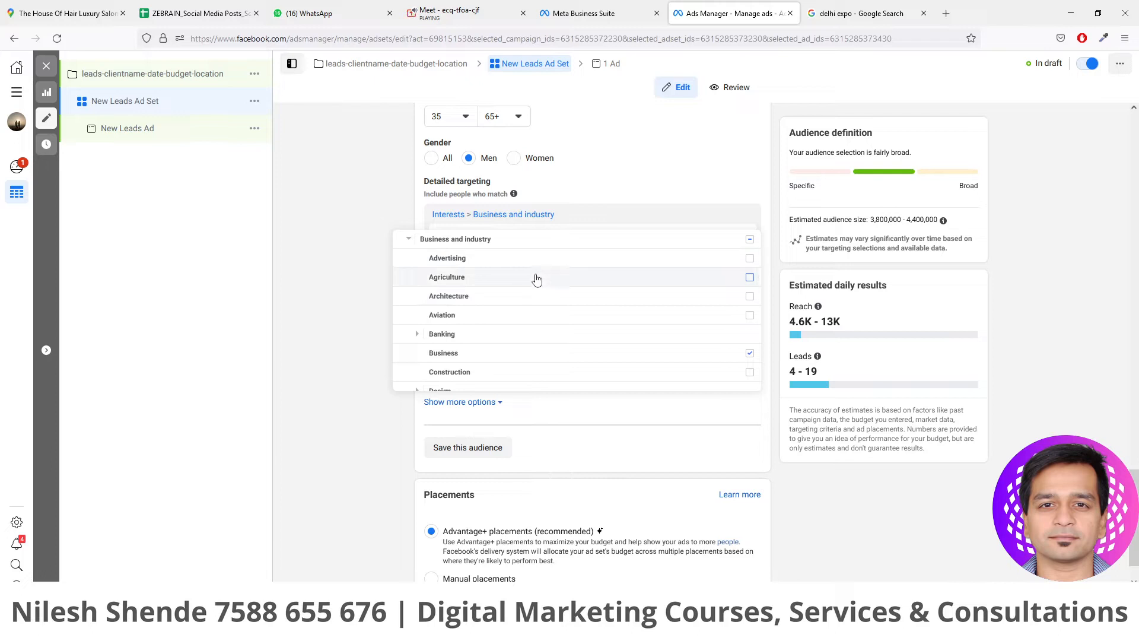
Browse the remaining interests under Business and industry, including the Online group, and close the category list
scroll(550, 354, "down", 4)
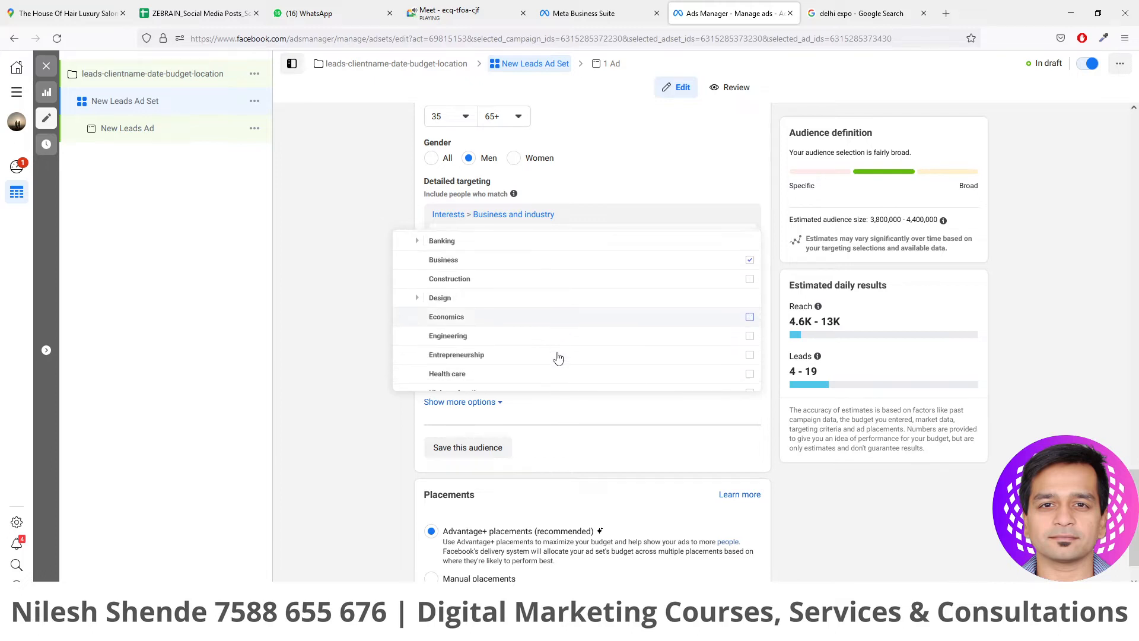
scroll(565, 310, "up", 1)
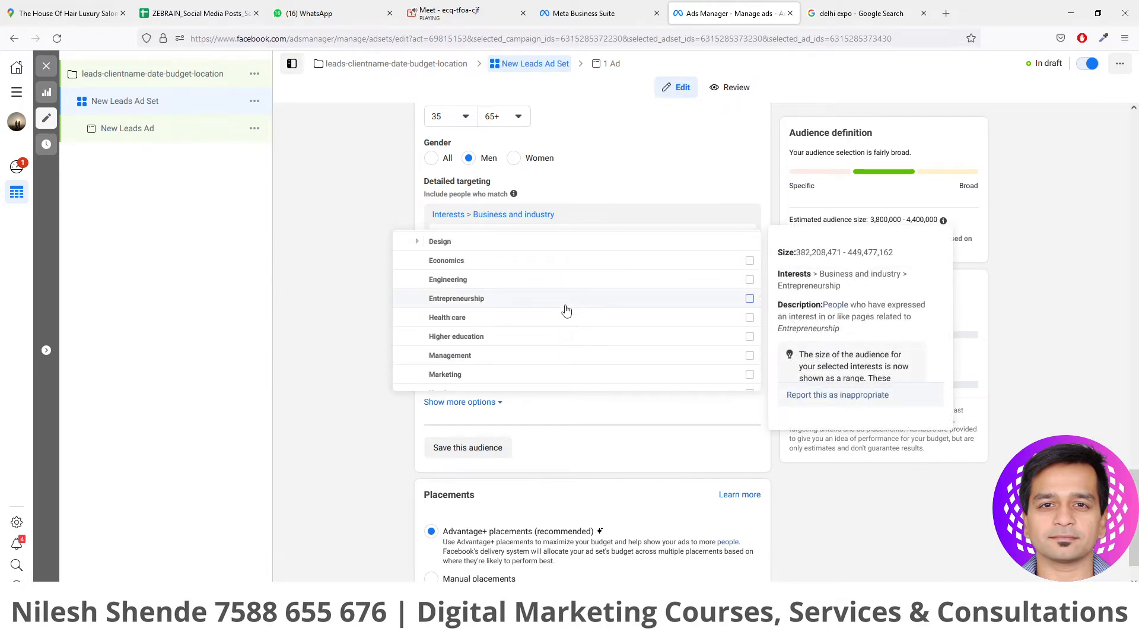
scroll(565, 309, "down", 1)
scroll(565, 310, "down", 1)
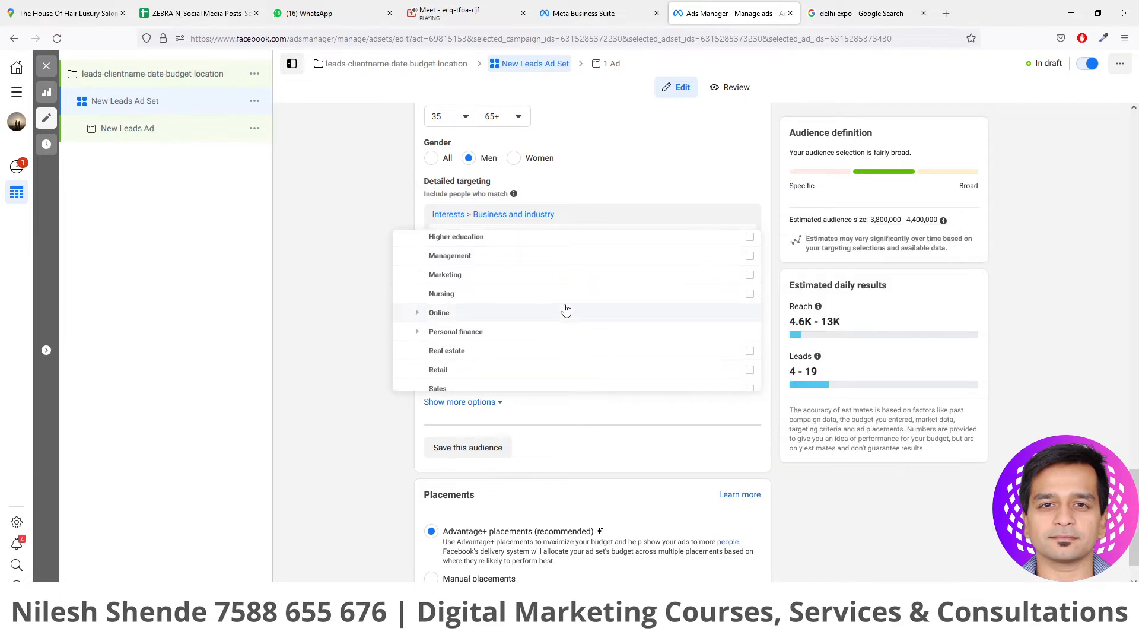
scroll(565, 310, "down", 1)
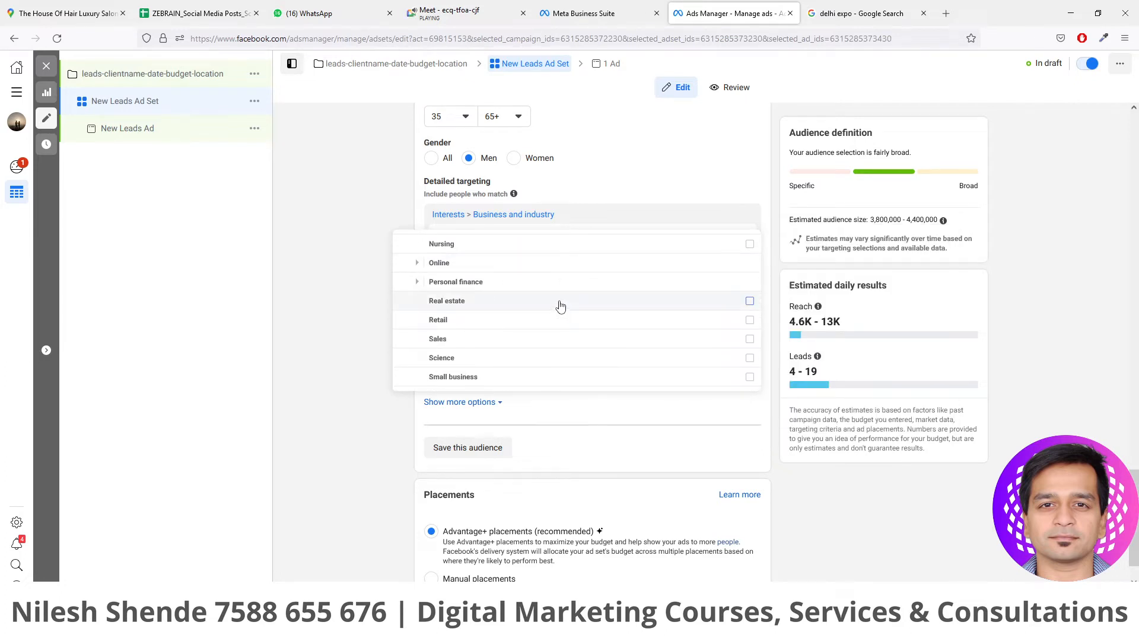
left_click(419, 262)
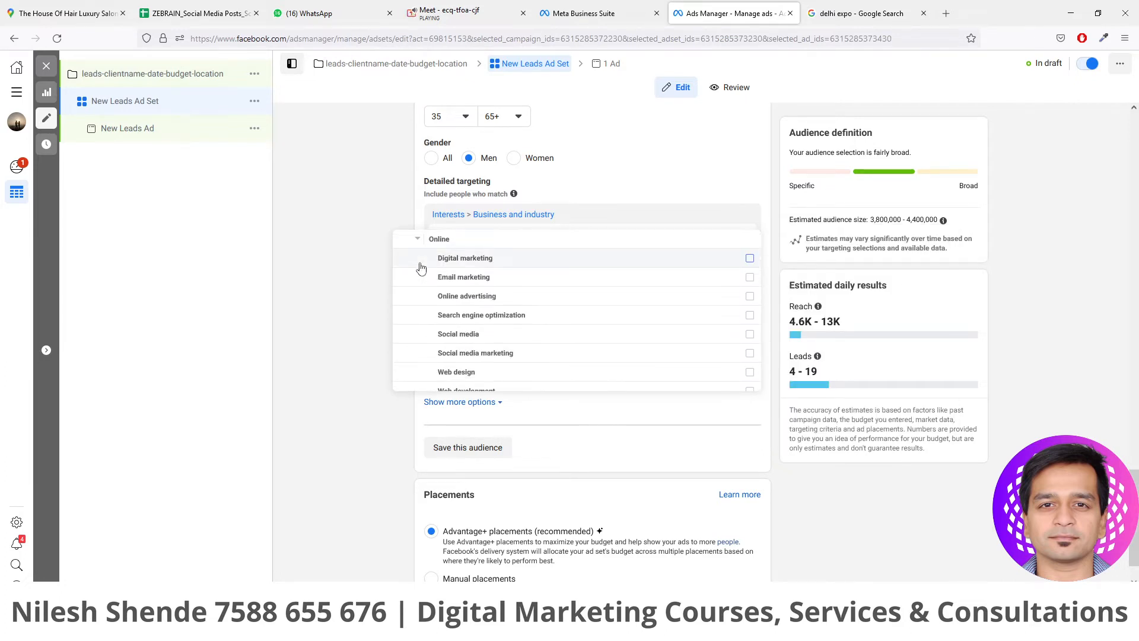
left_click(416, 238)
scroll(439, 246, "up", 4)
scroll(469, 340, "down", 2)
scroll(471, 342, "down", 5)
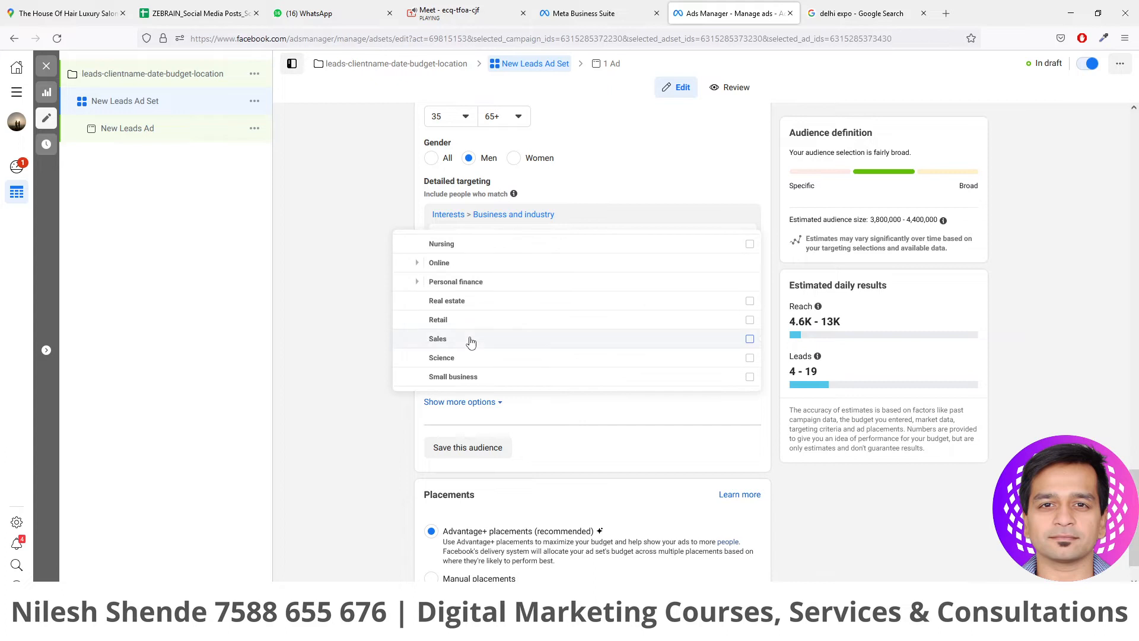
scroll(410, 349, "down", 3)
scroll(433, 349, "down", 2)
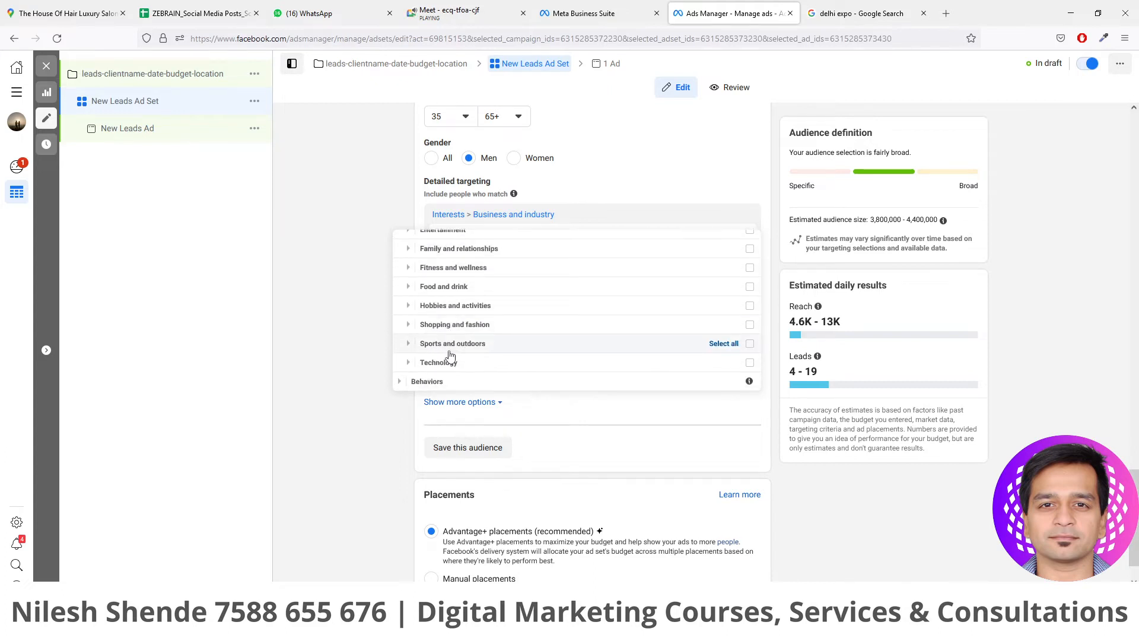
left_click(374, 344)
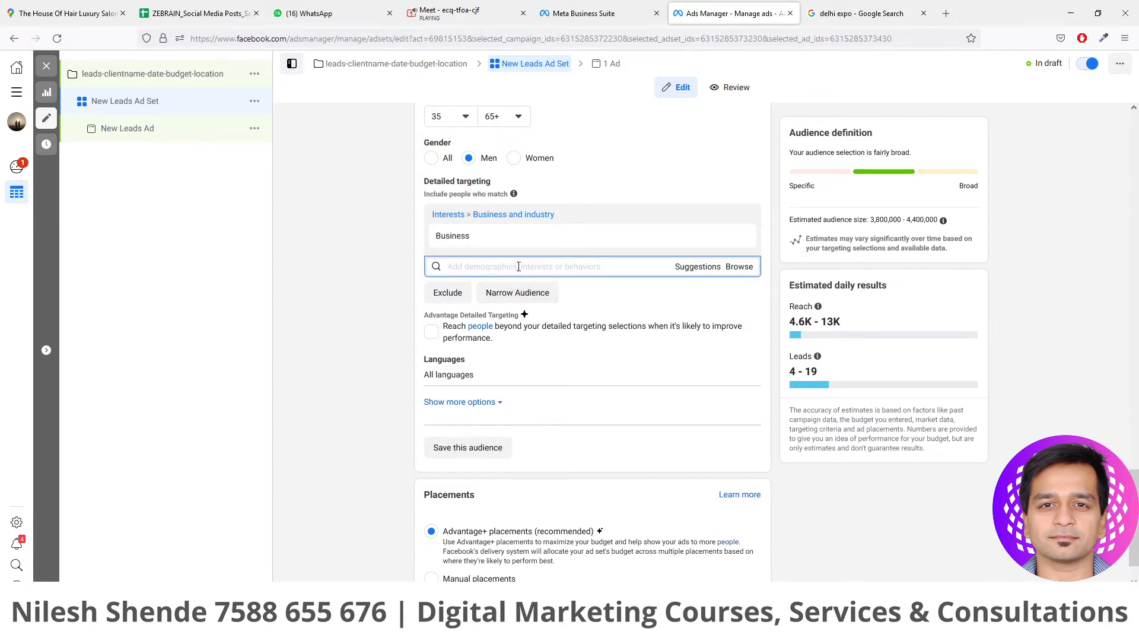
Search the detailed targeting options for "auto" and add the Automotive industry interest
type("auto")
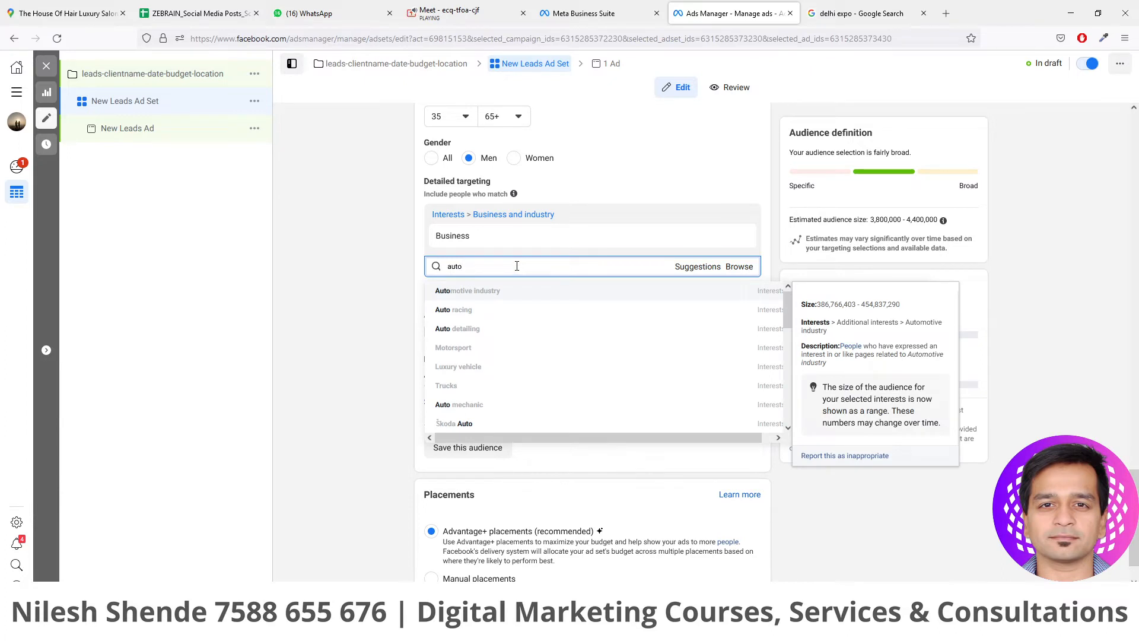
left_click(509, 291)
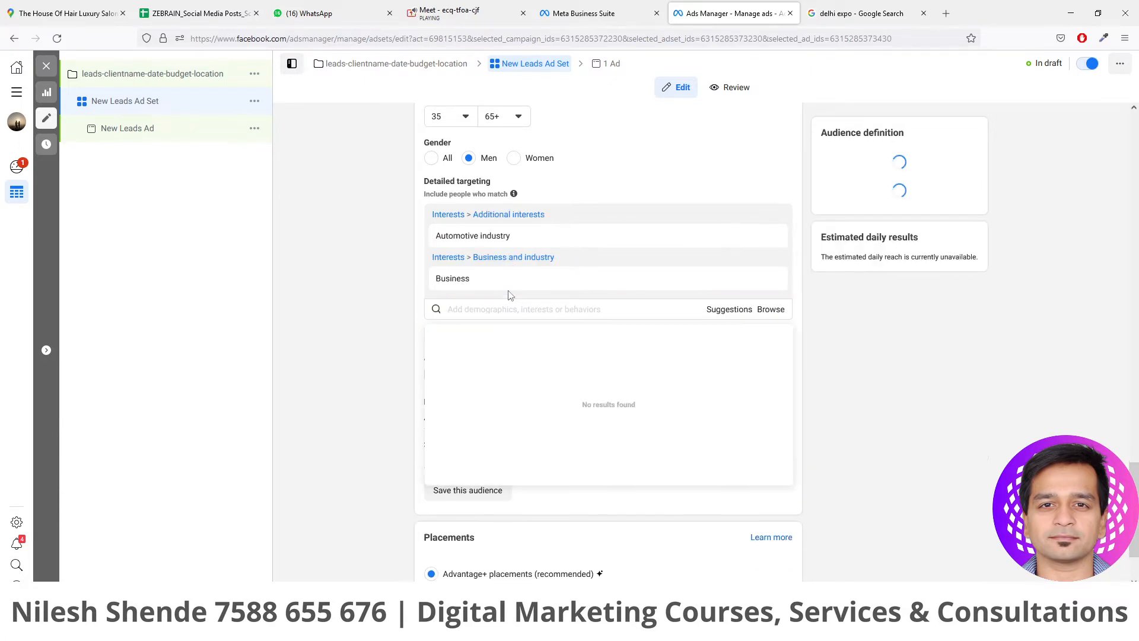
left_click(389, 319)
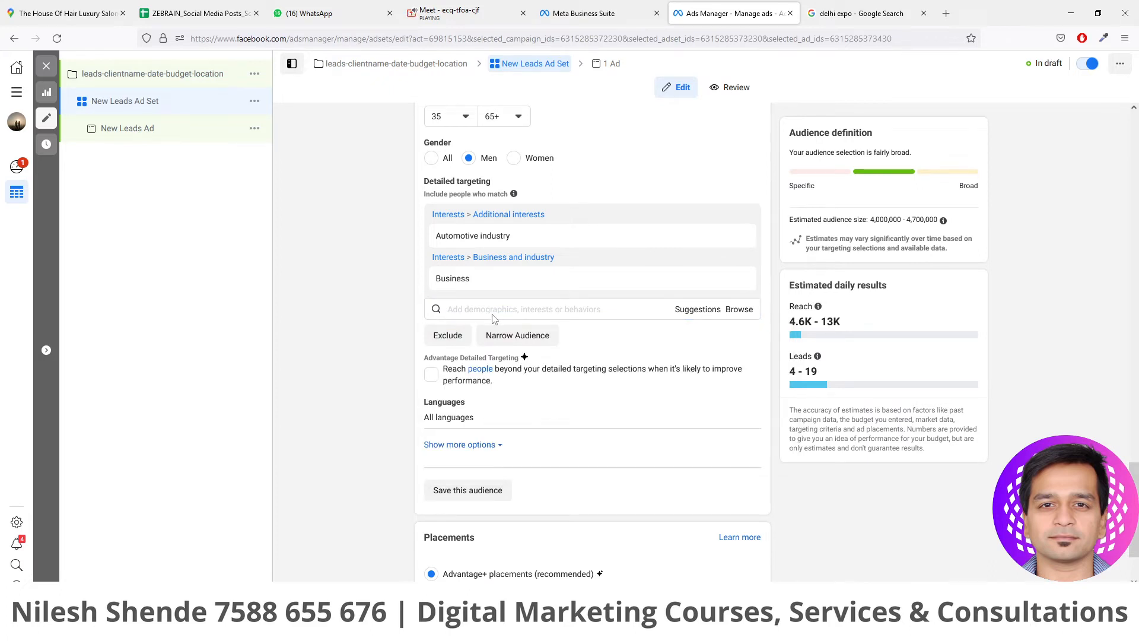
Search detailed targeting for "food franc" and "franchise", browse the suggested interests, and dismiss the list without adding any
left_click(491, 310)
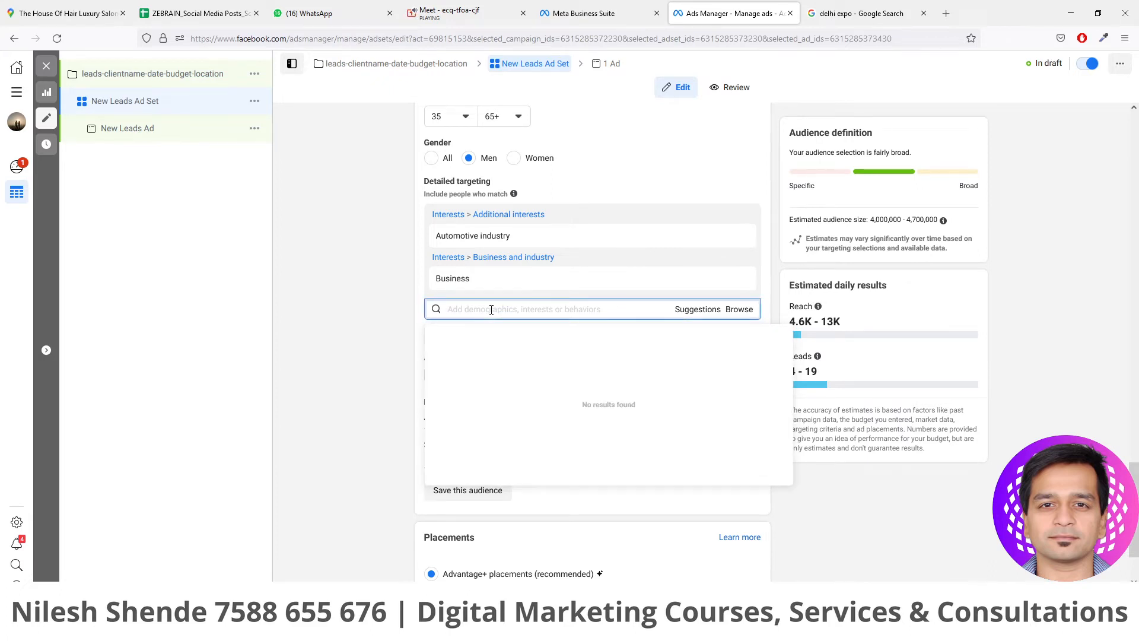
type("food franc")
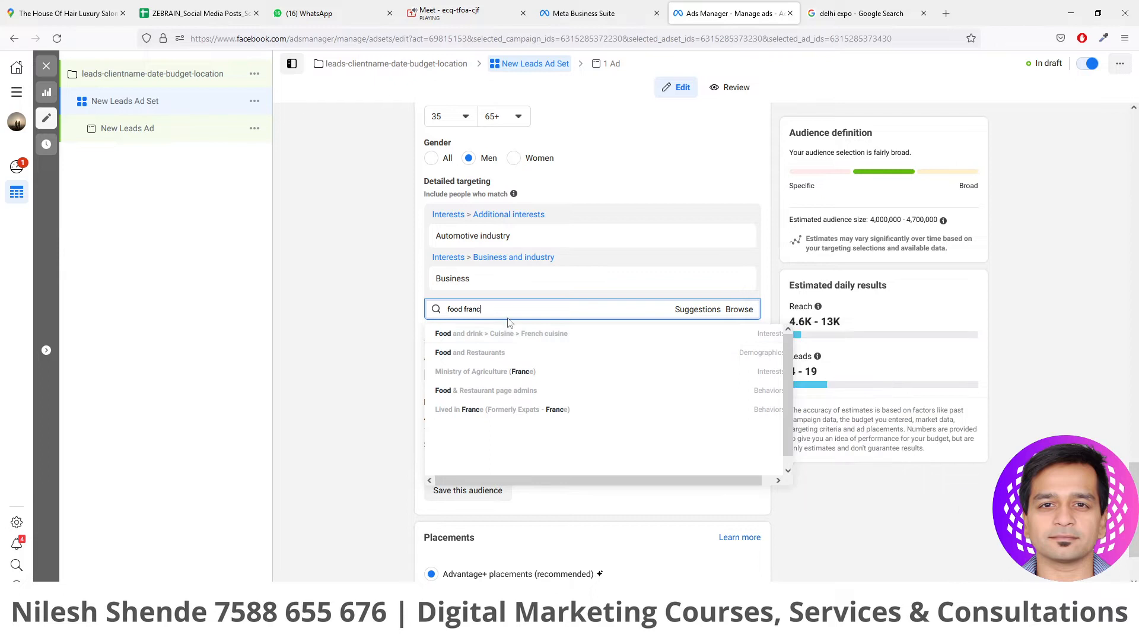
left_click_drag(481, 309, 475, 309)
triple_click(496, 309)
type("fr")
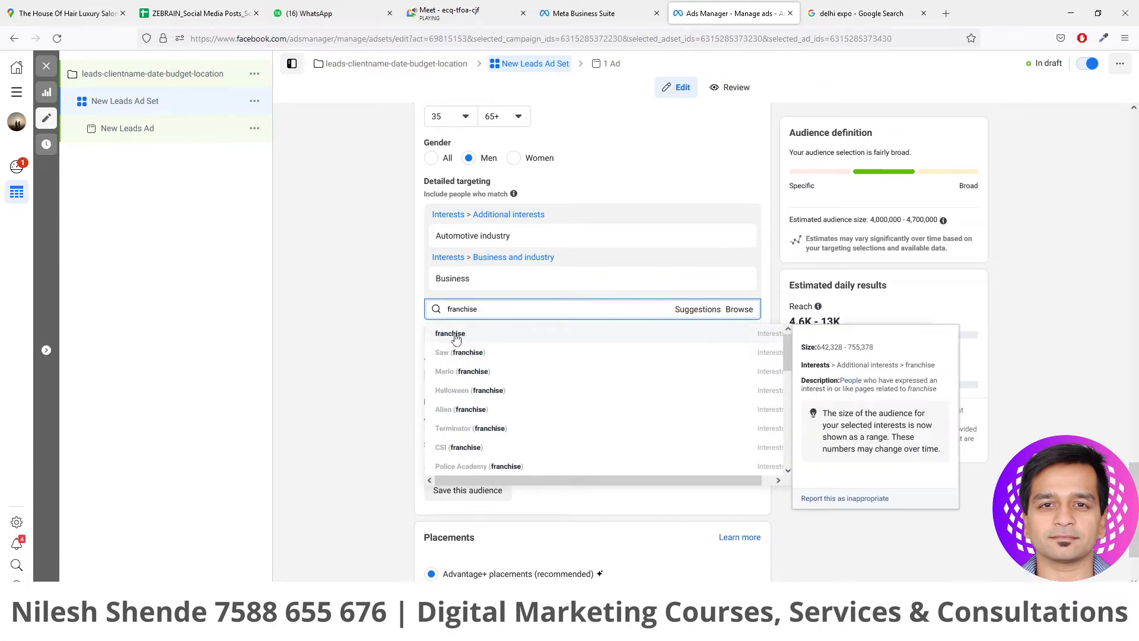
scroll(505, 359, "down", 5)
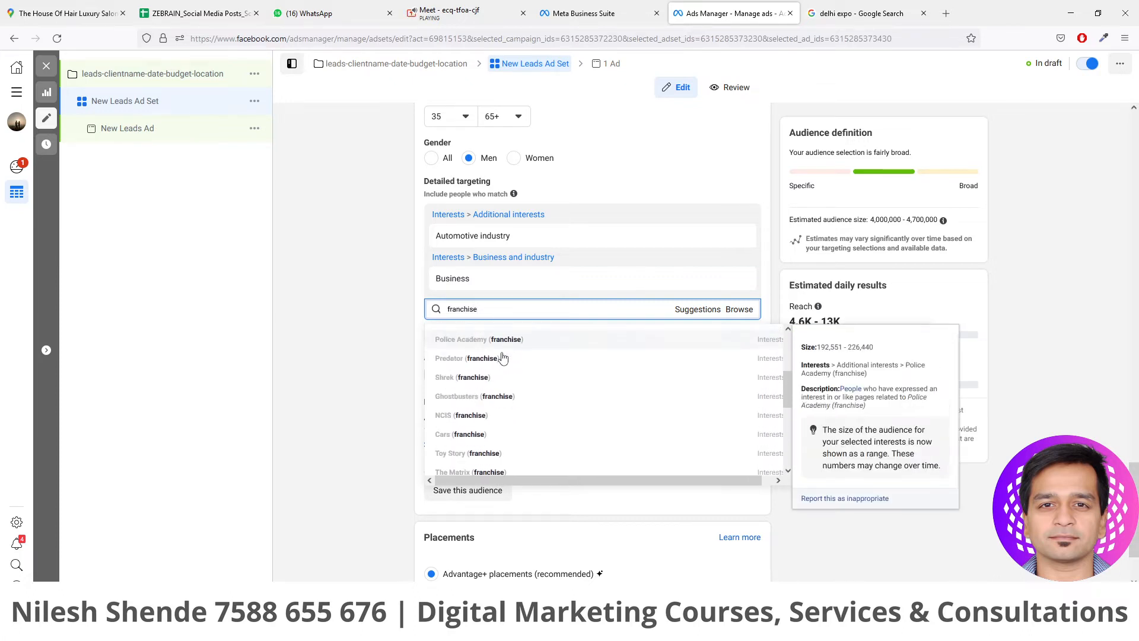
scroll(510, 362, "down", 3)
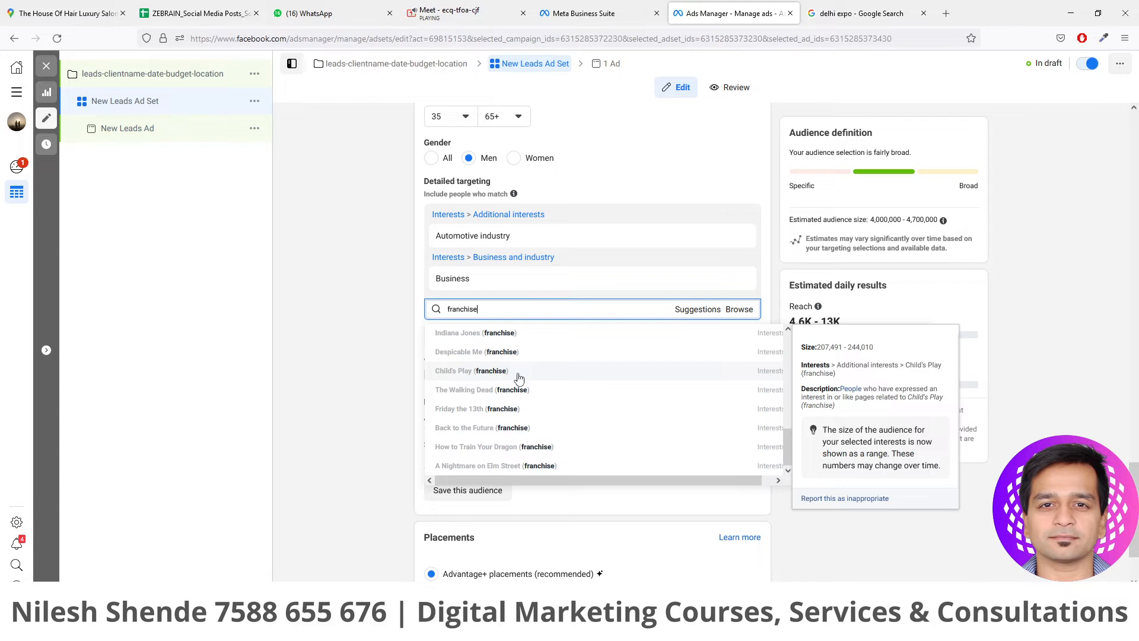
scroll(519, 377, "down", 2)
scroll(519, 358, "up", 5)
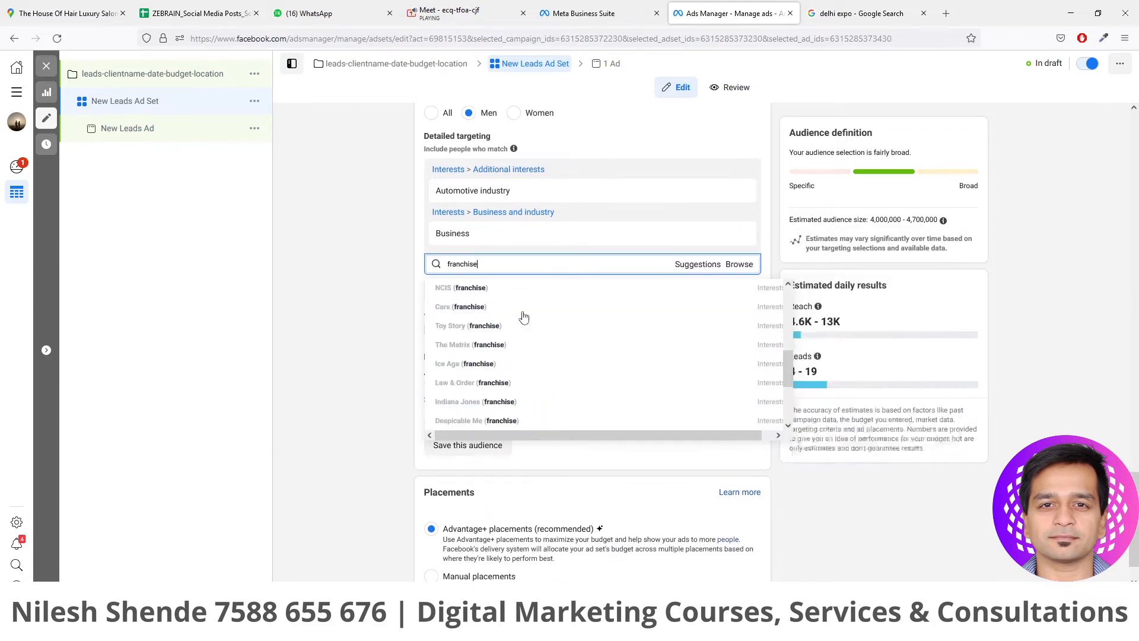
left_click(417, 379)
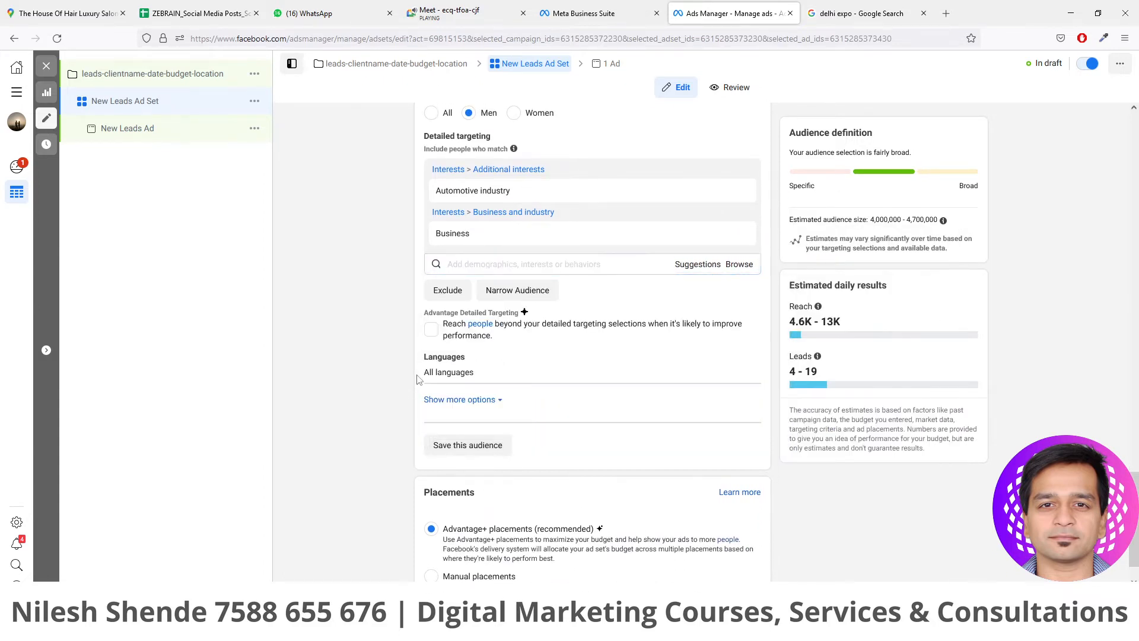
Switch the ad set to manual placements and exclude the Audience network platform
mouse_move(610, 192)
scroll(426, 330, "down", 1)
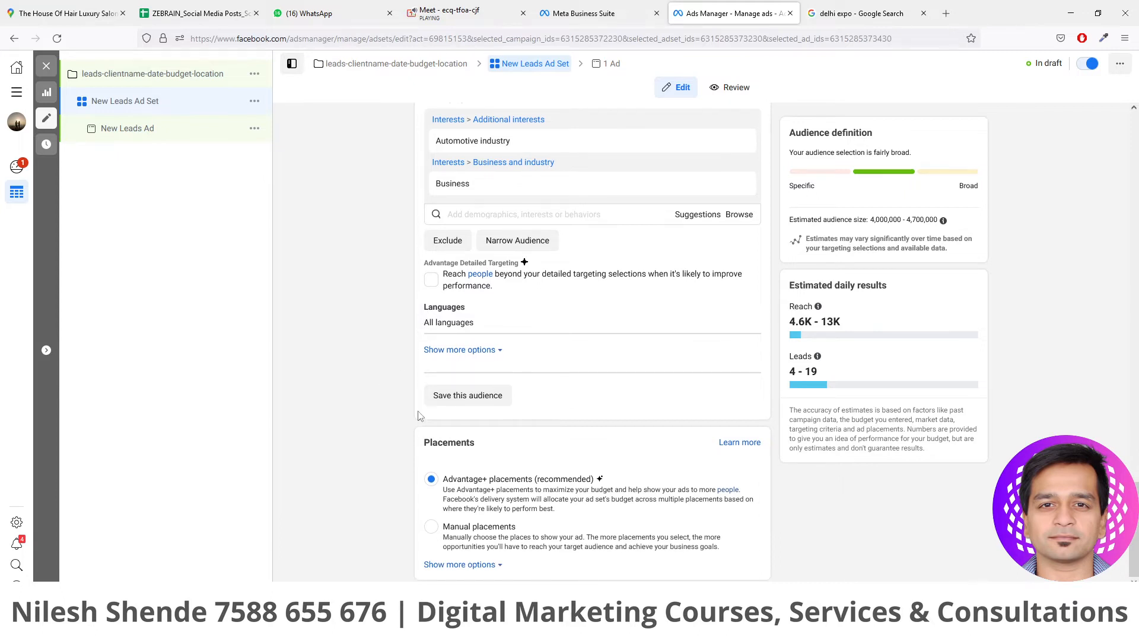
double_click(447, 445)
left_click(462, 537)
scroll(372, 410, "down", 6)
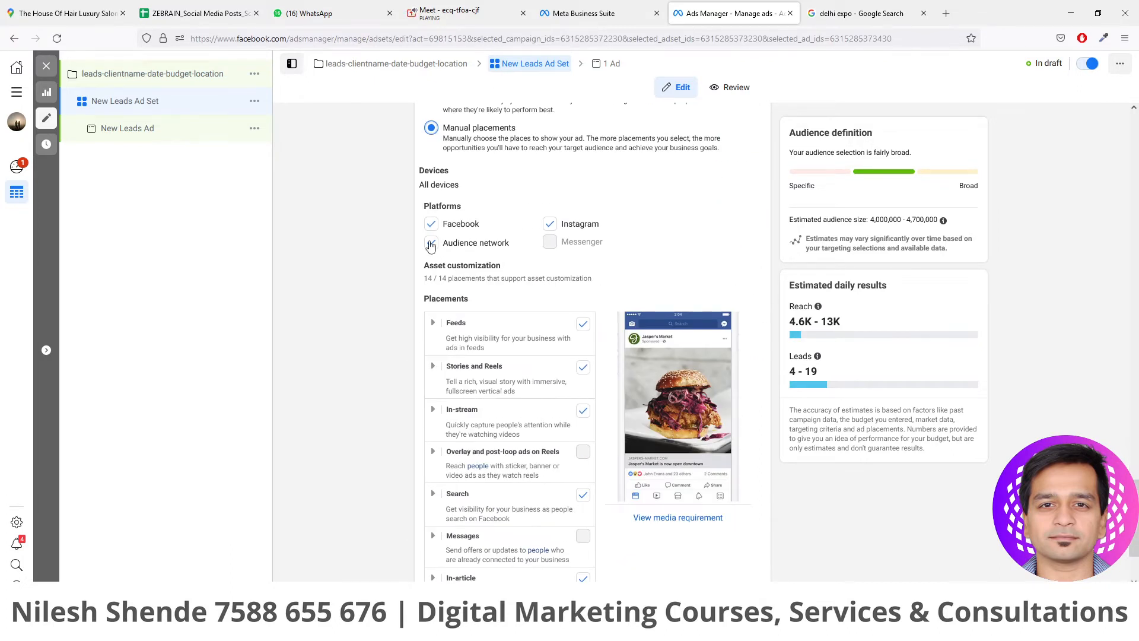
left_click(430, 245)
Exclude the Search, In-article and In-stream placements
scroll(372, 358, "down", 2)
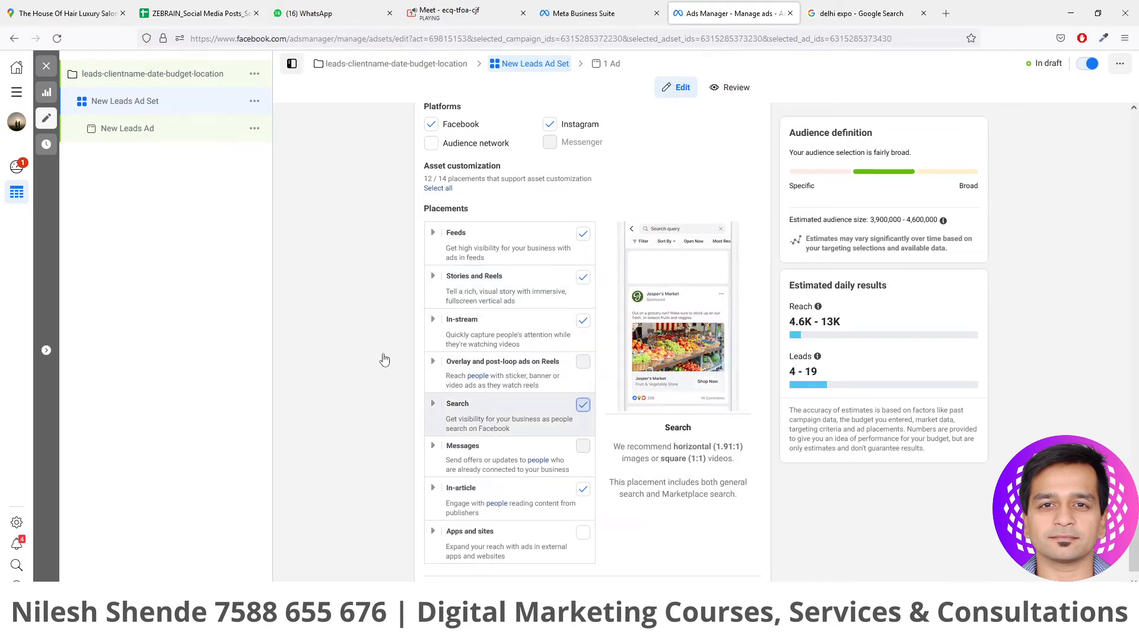
scroll(368, 354, "down", 1)
left_click(583, 373)
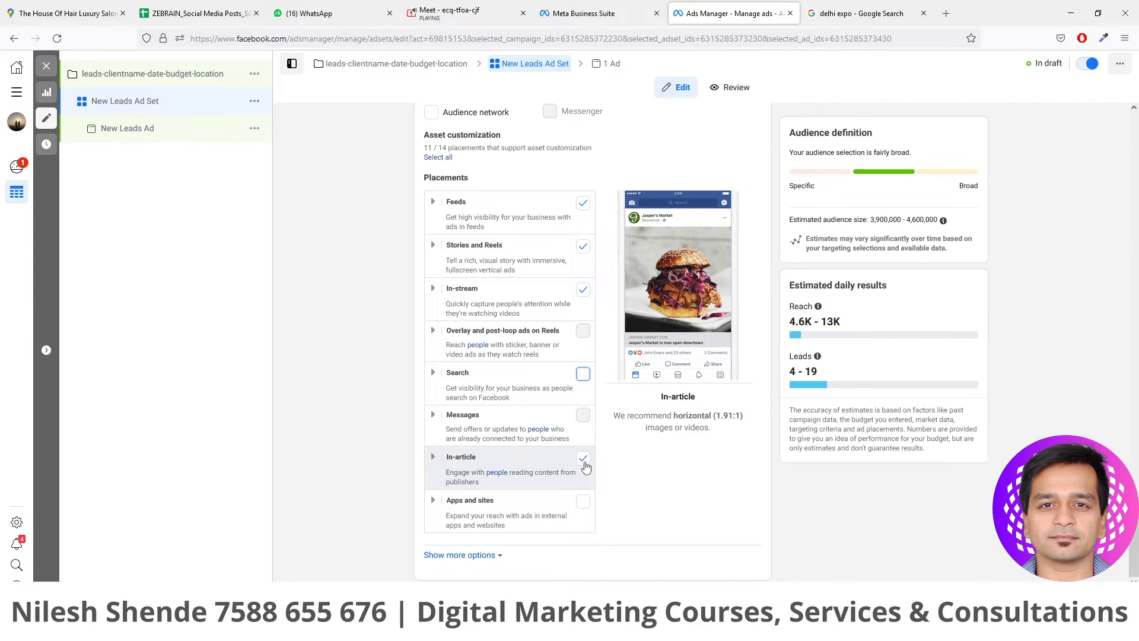
left_click(584, 459)
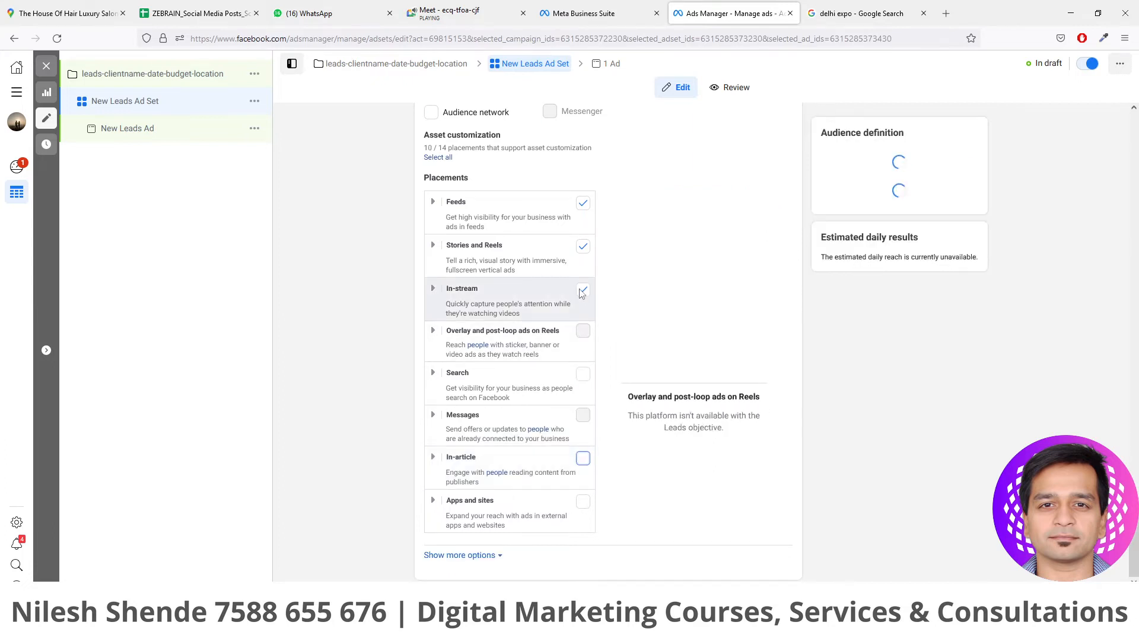
left_click(583, 291)
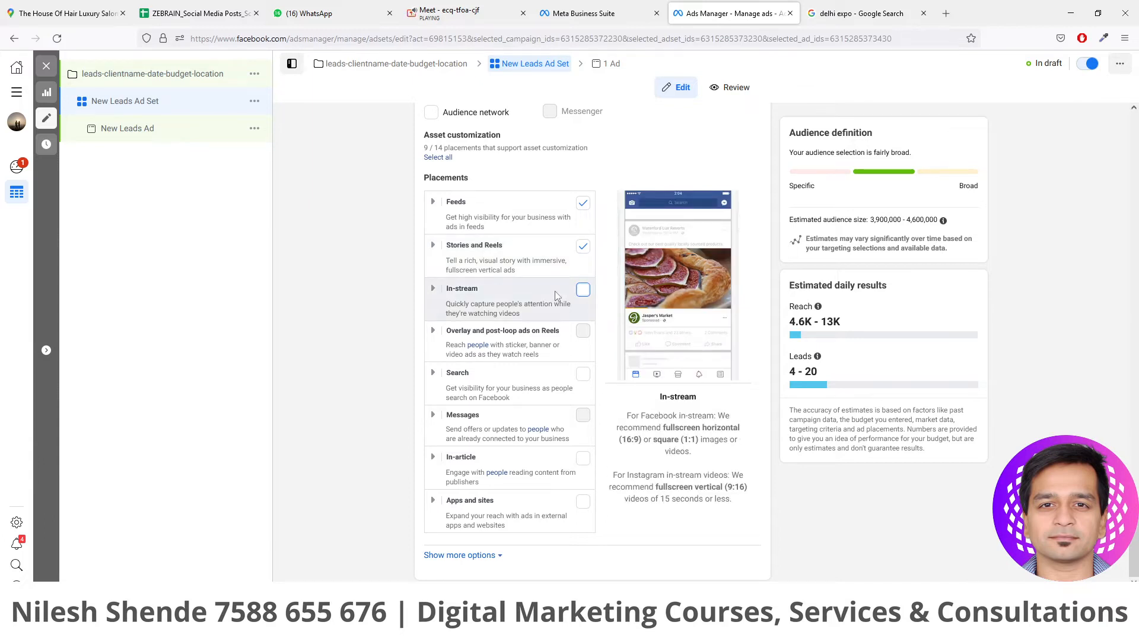
Expand the Stories and Reels and Feeds placements, and exclude Instagram Explore and Facebook Marketplace from Feeds
left_click(432, 246)
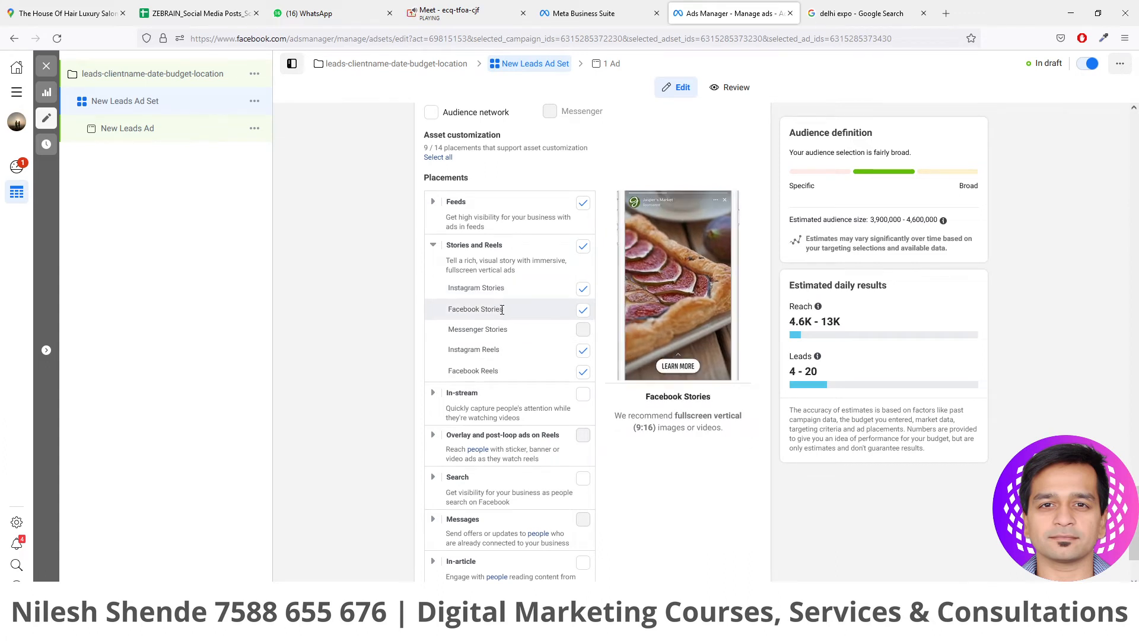
scroll(475, 279, "up", 1)
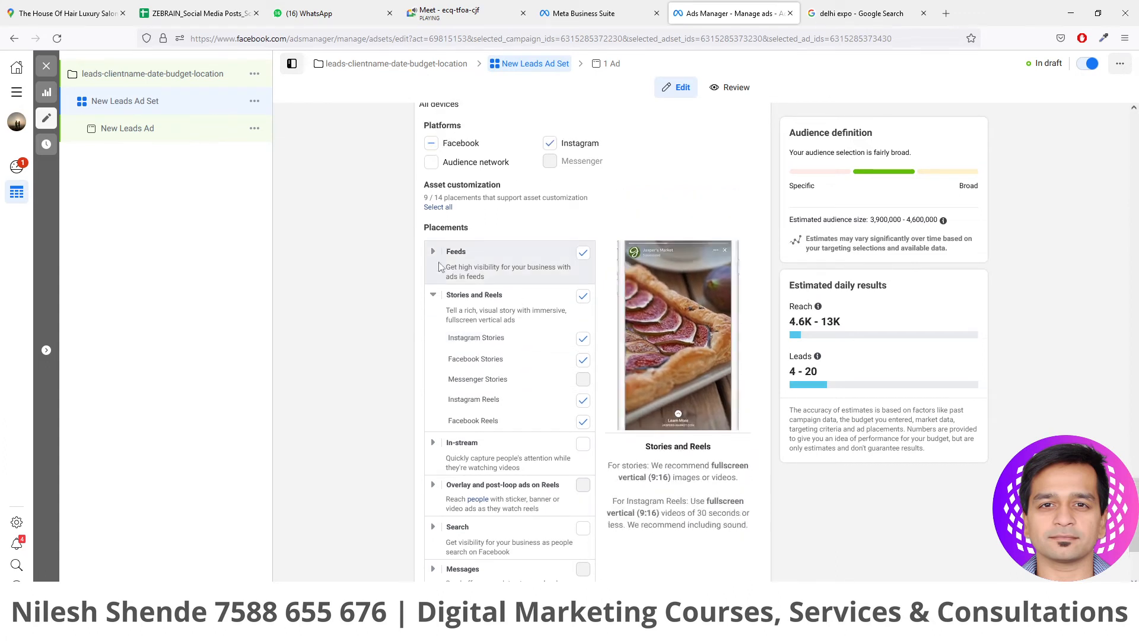
left_click(434, 251)
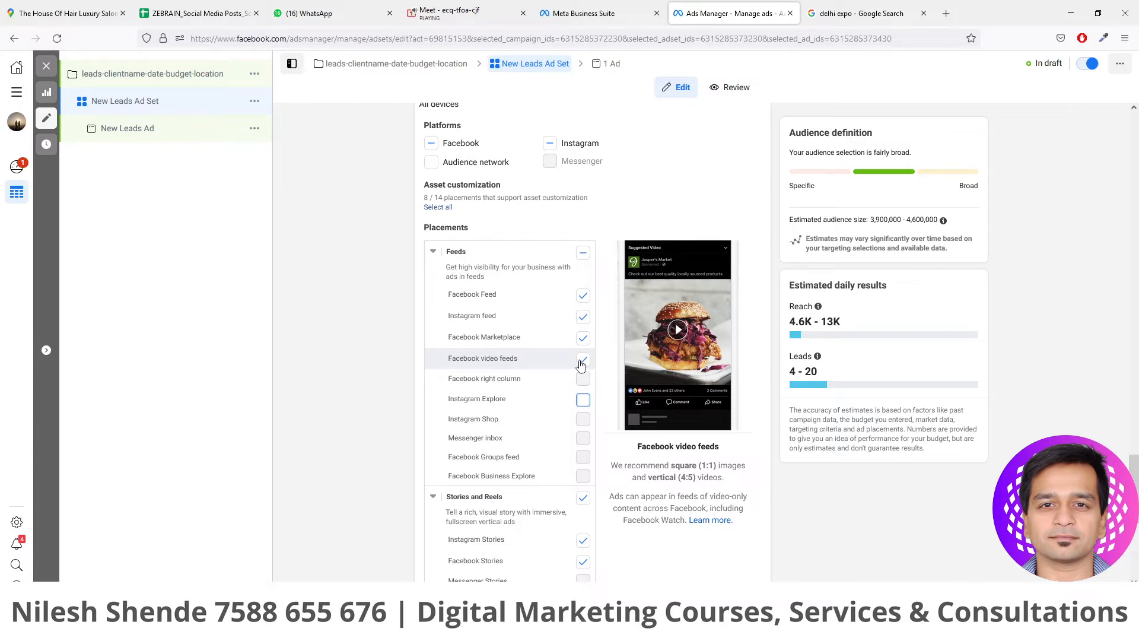
left_click(583, 340)
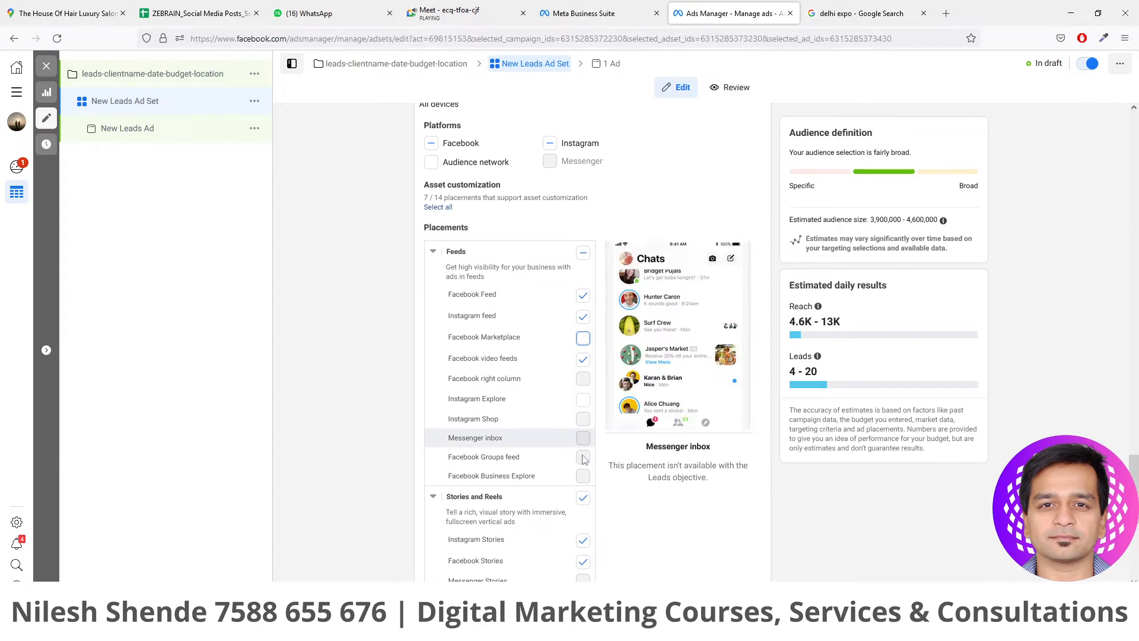
left_click(387, 344)
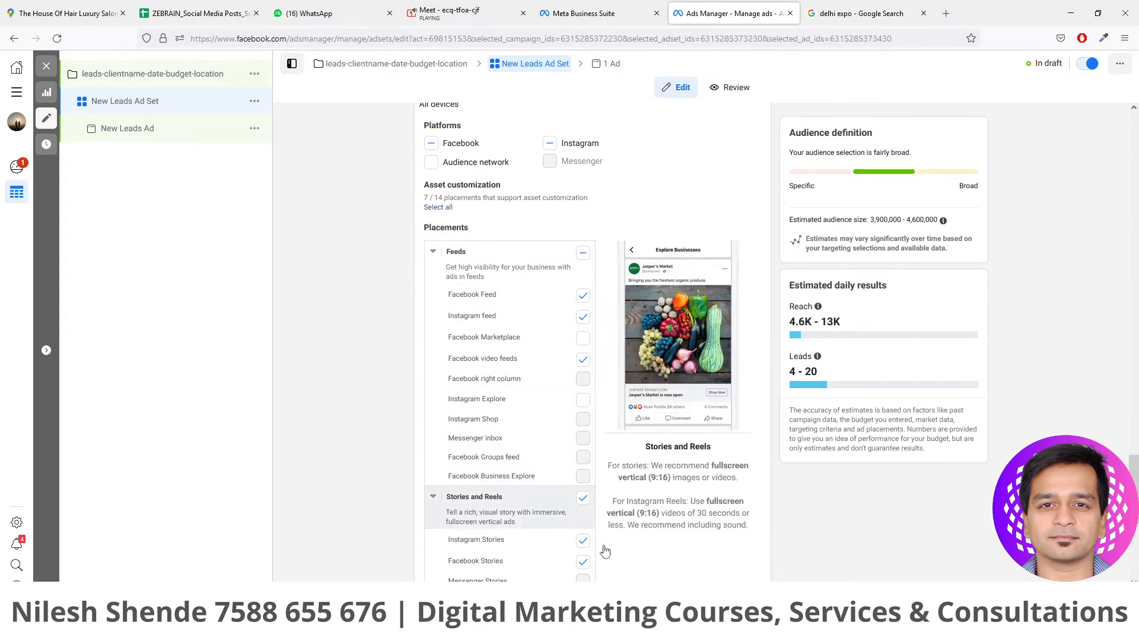
Proceed to the New Leads Ad settings and open the ad setup choices
scroll(692, 548, "down", 1)
scroll(691, 548, "down", 5)
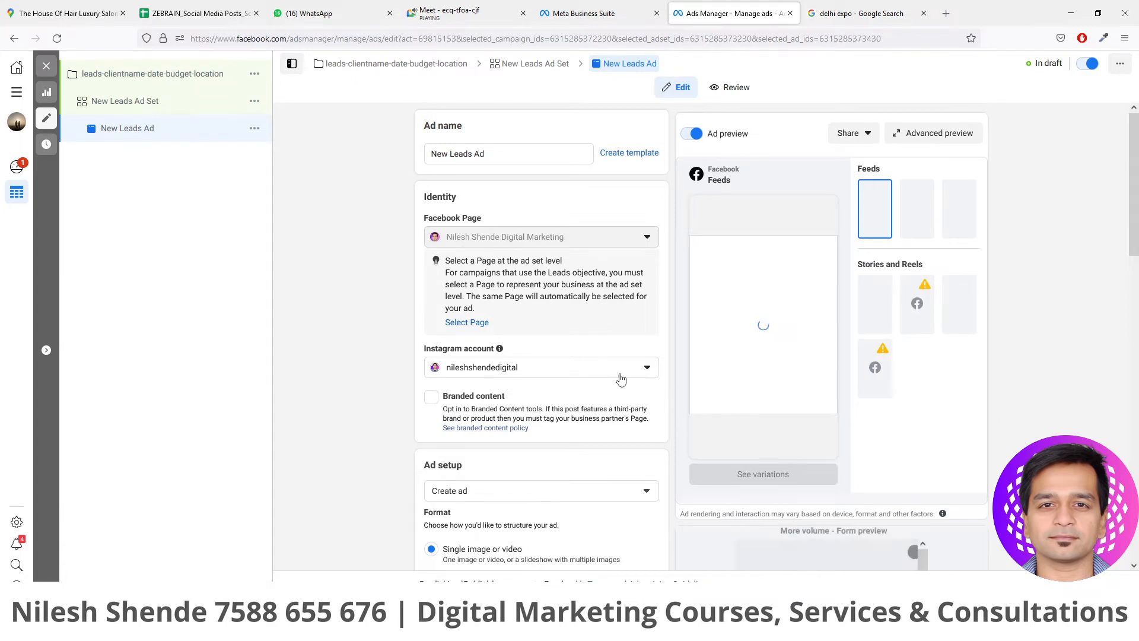
scroll(304, 347, "down", 3)
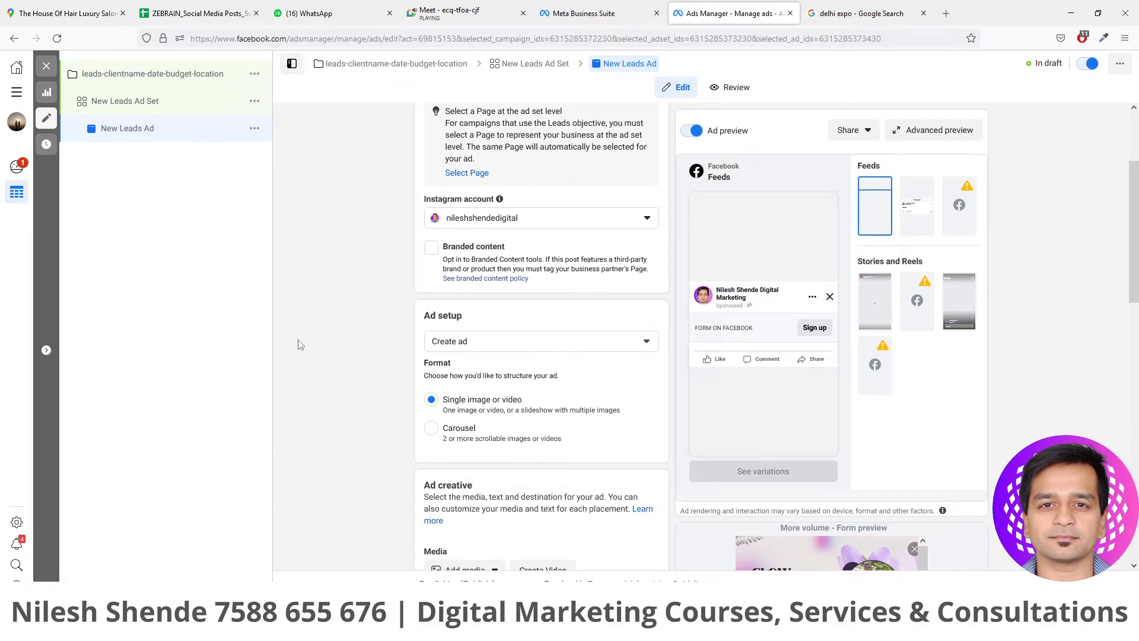
left_click(451, 343)
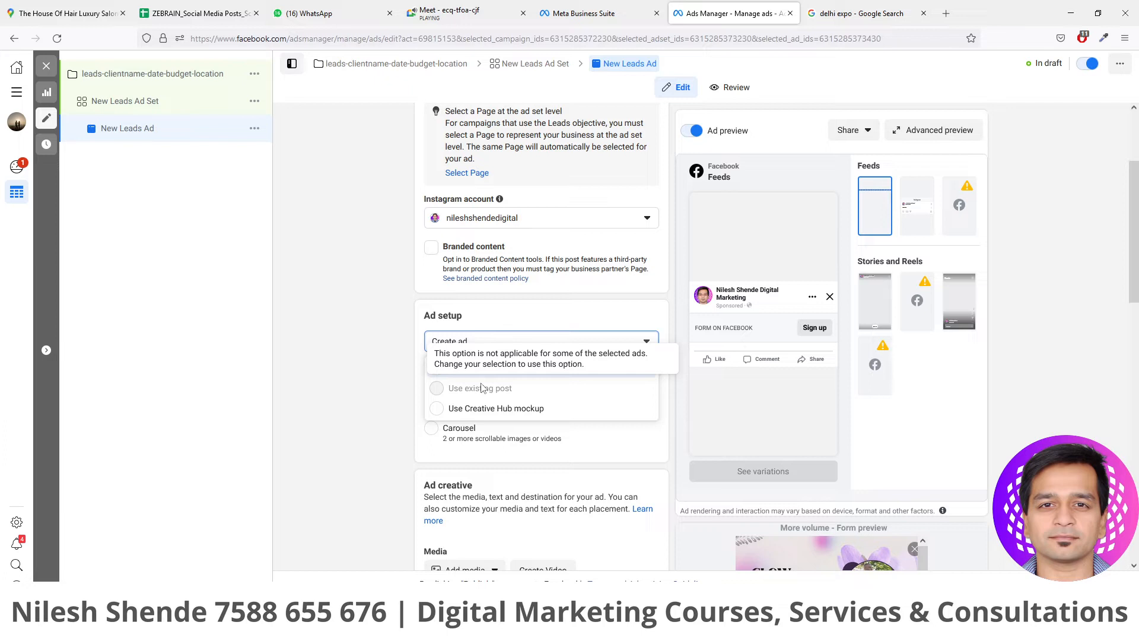
Keep Create ad as the ad setup, try the Carousel format, and return to Single image or video
left_click(675, 404)
left_click(470, 345)
left_click(470, 368)
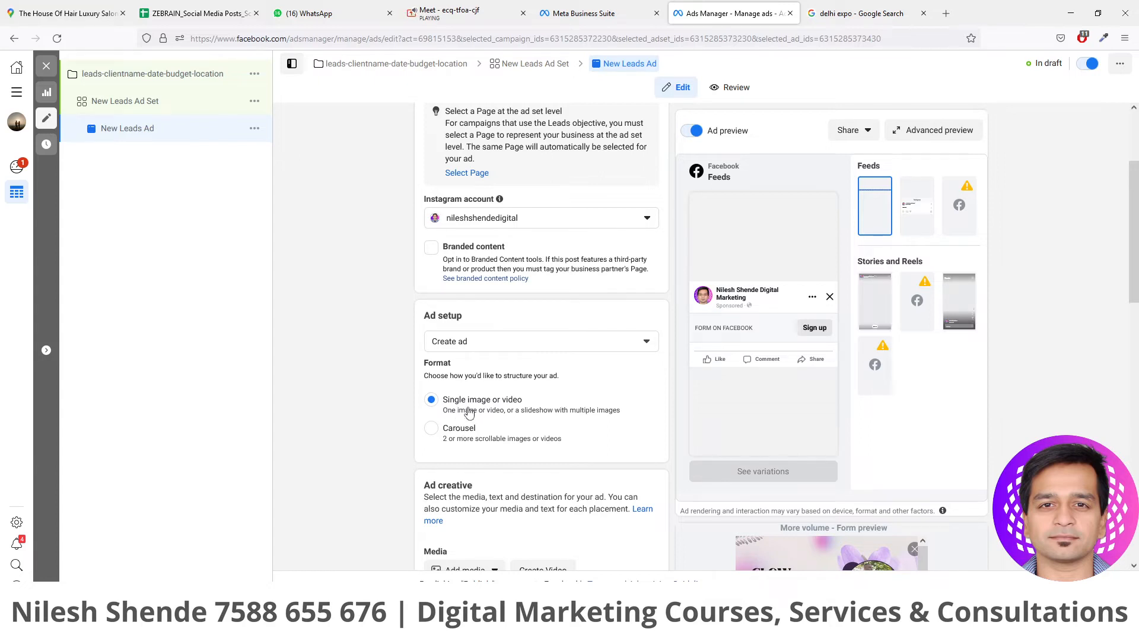
scroll(468, 413, "down", 2)
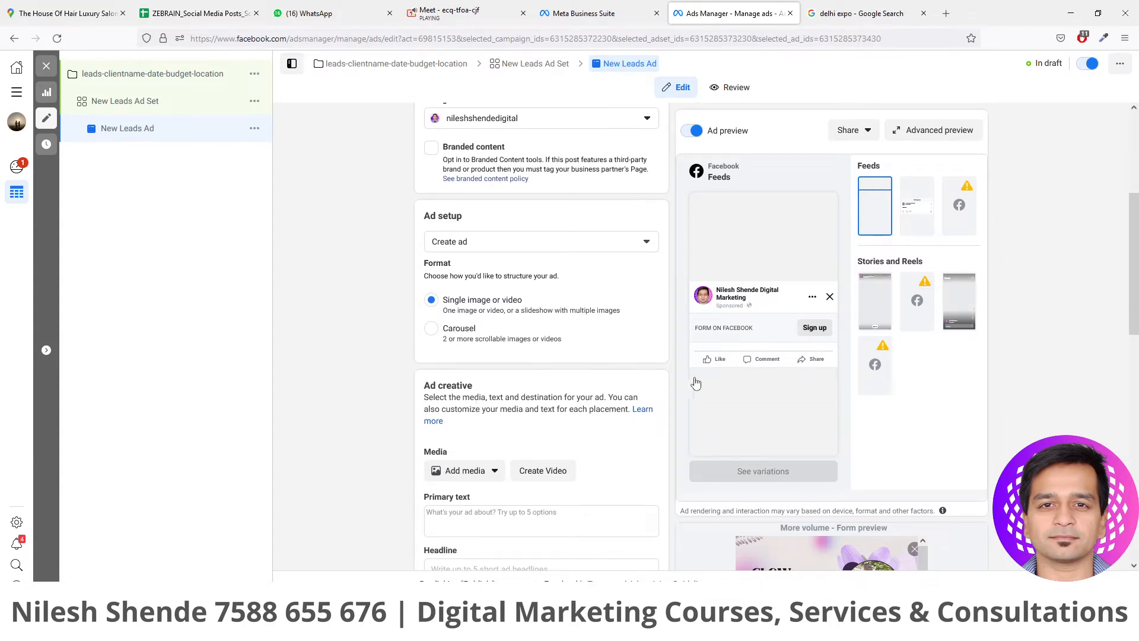
left_click(432, 328)
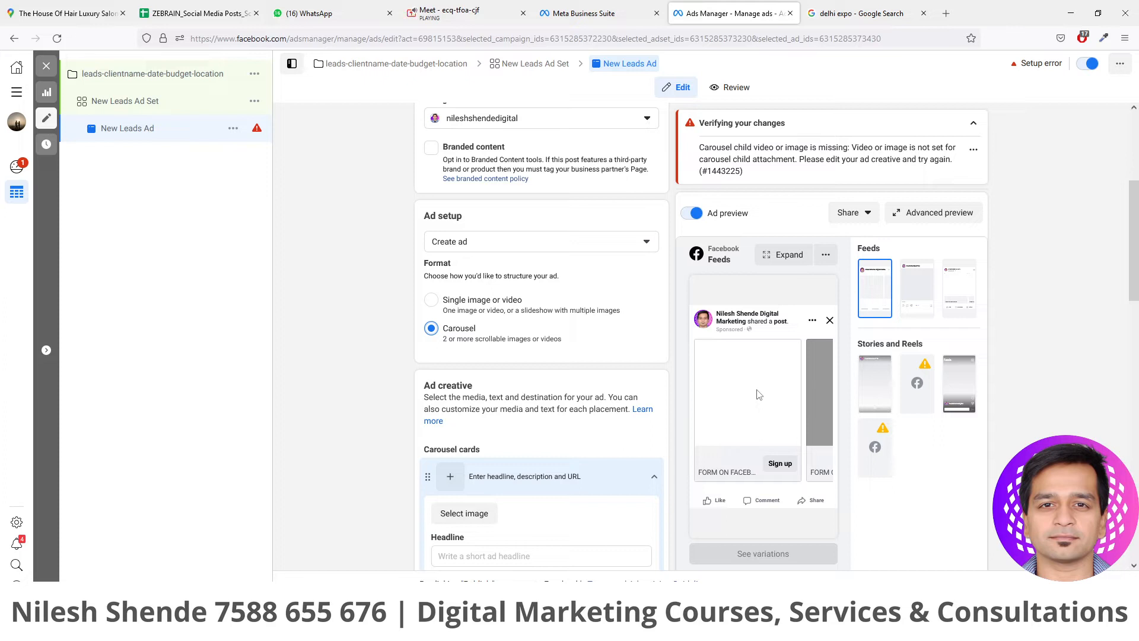
left_click(470, 305)
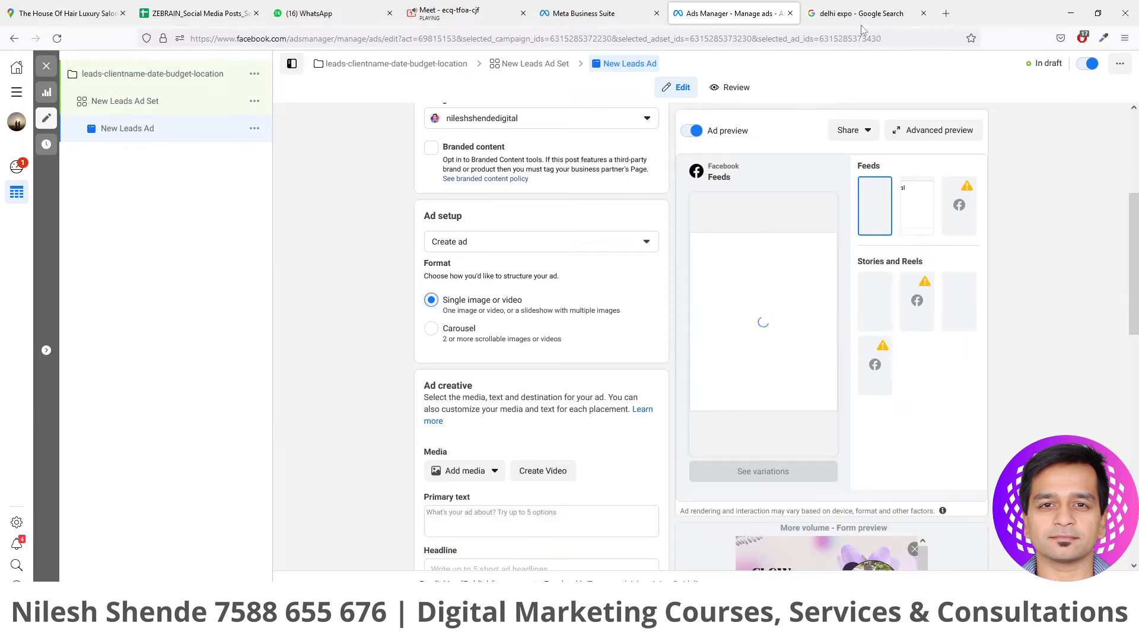
Switch to the delhi expo search tab and open the Canva home page there
left_click(877, 3)
left_click(611, 44)
type("ca")
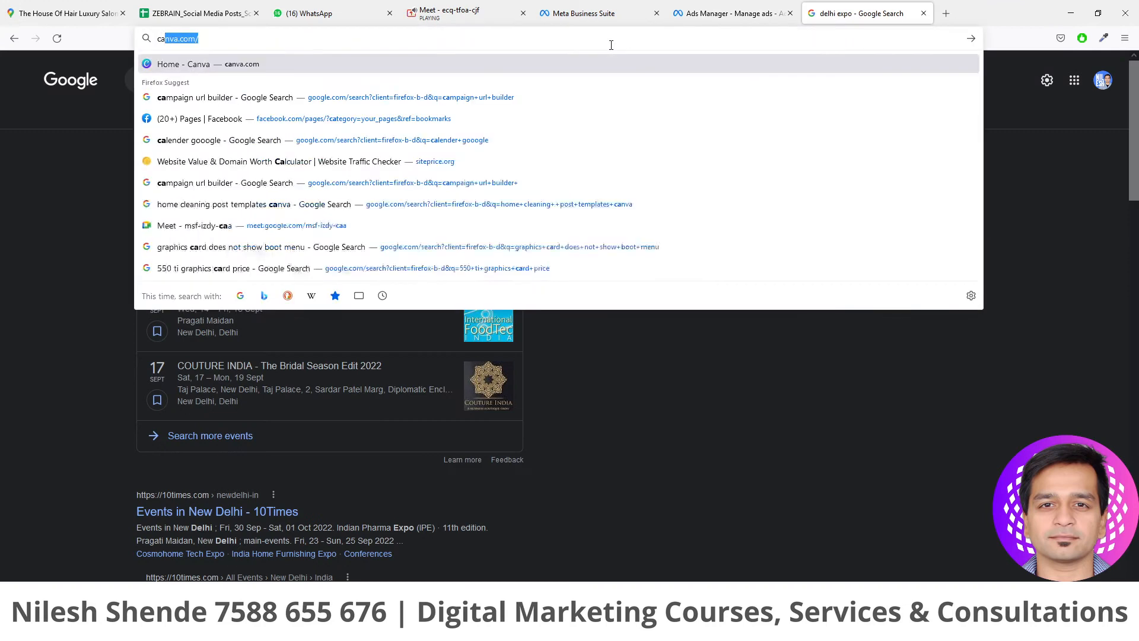
key("Return")
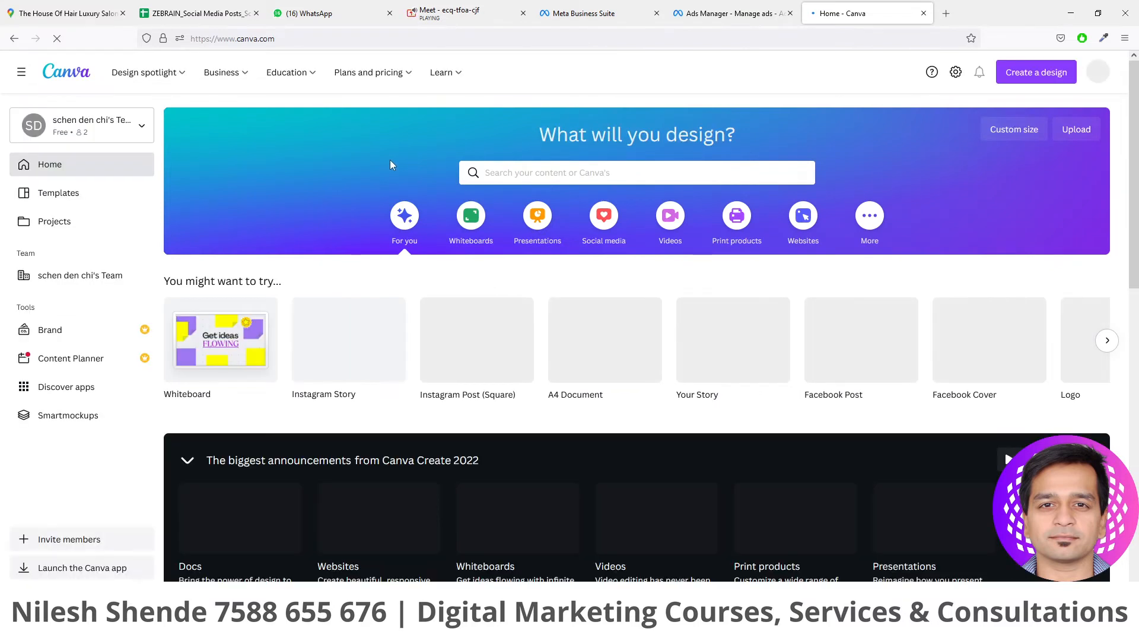
Look through the Canva Create 2022 announcements and the recent designs on the home page
scroll(334, 196, "down", 5)
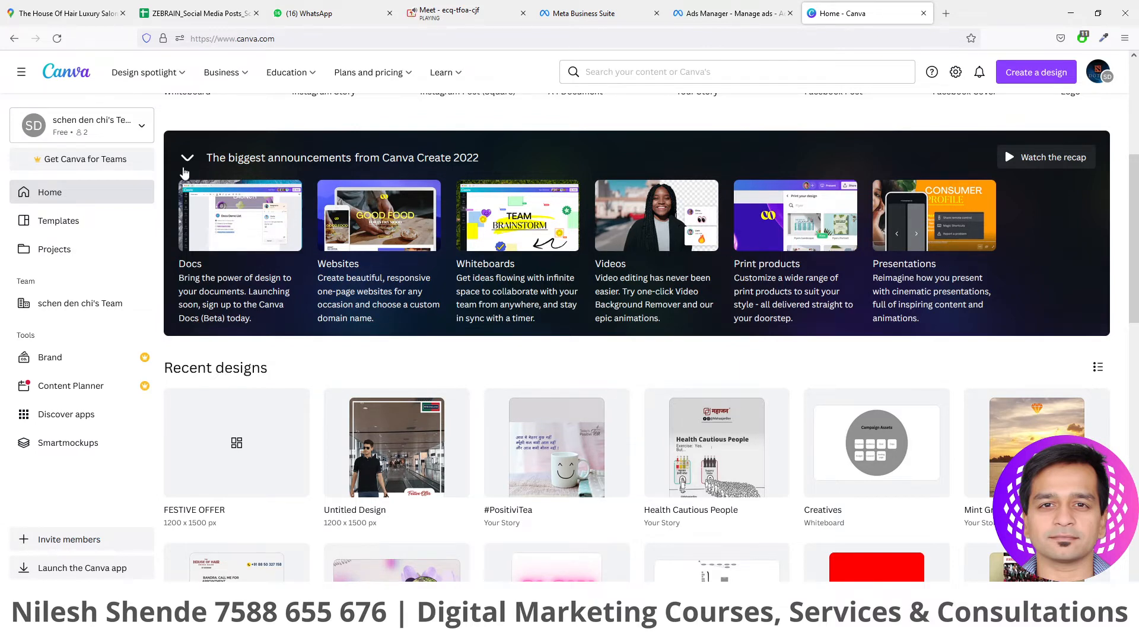
left_click(187, 158)
left_click(188, 158)
left_click(187, 158)
left_click(188, 158)
left_click(188, 157)
left_click(187, 158)
scroll(355, 347, "down", 2)
scroll(272, 328, "down", 1)
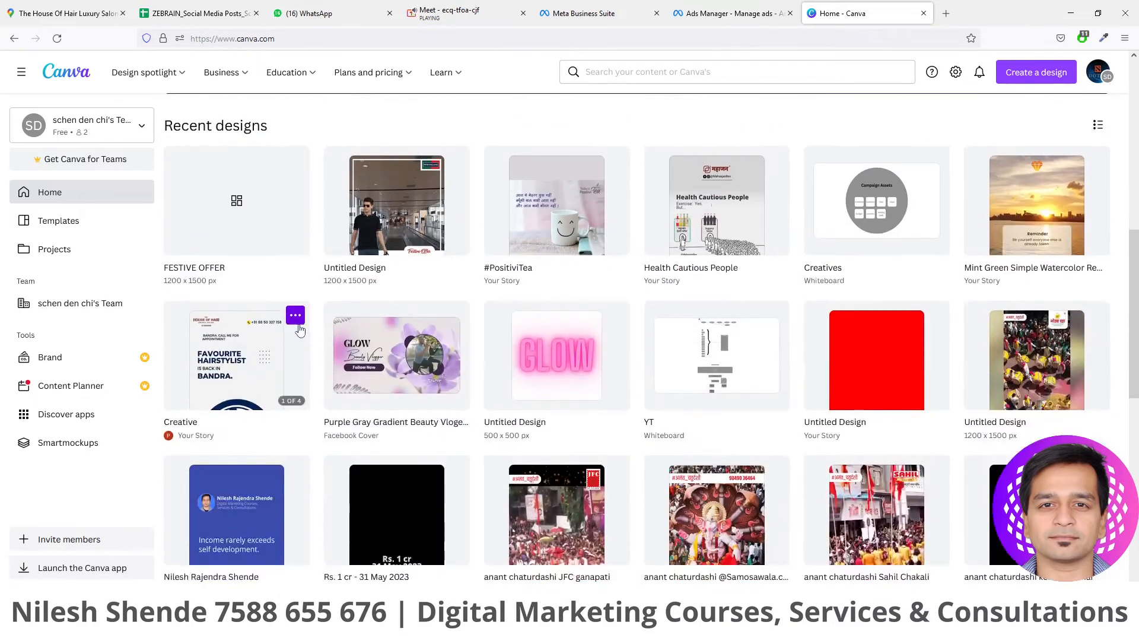
scroll(272, 328, "up", 10)
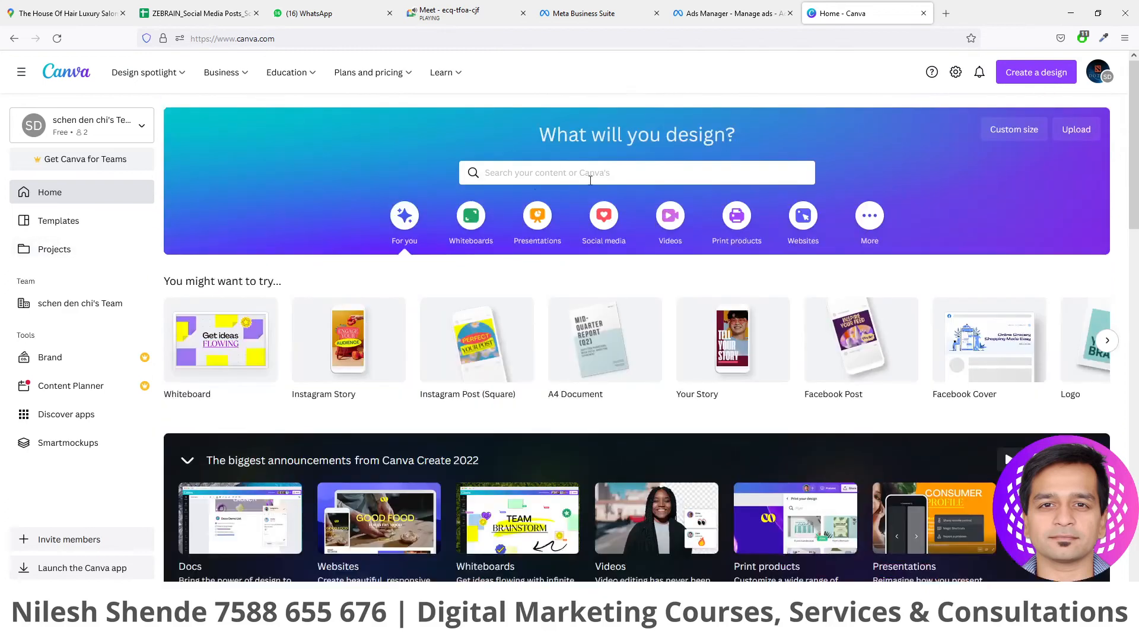
left_click(591, 180)
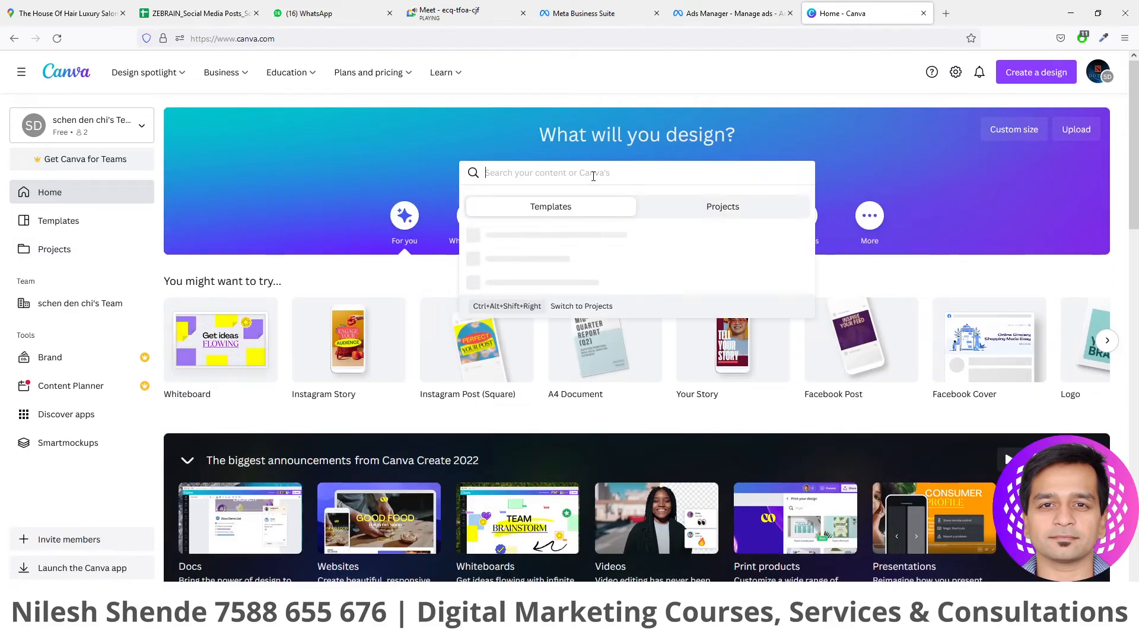
type("facebook ad")
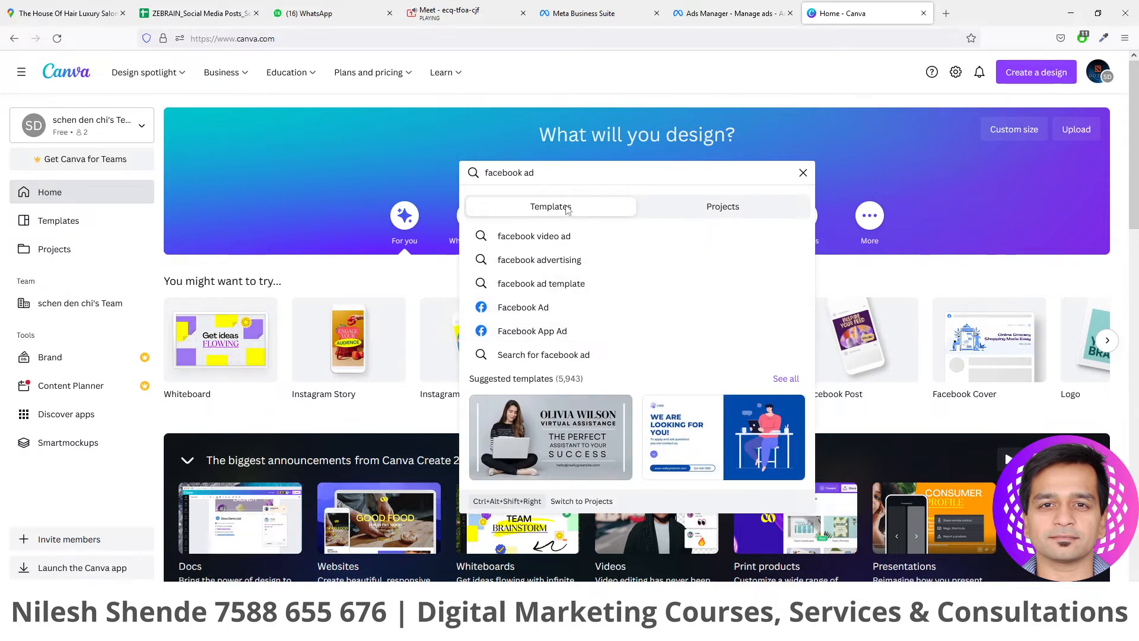
left_click(802, 173)
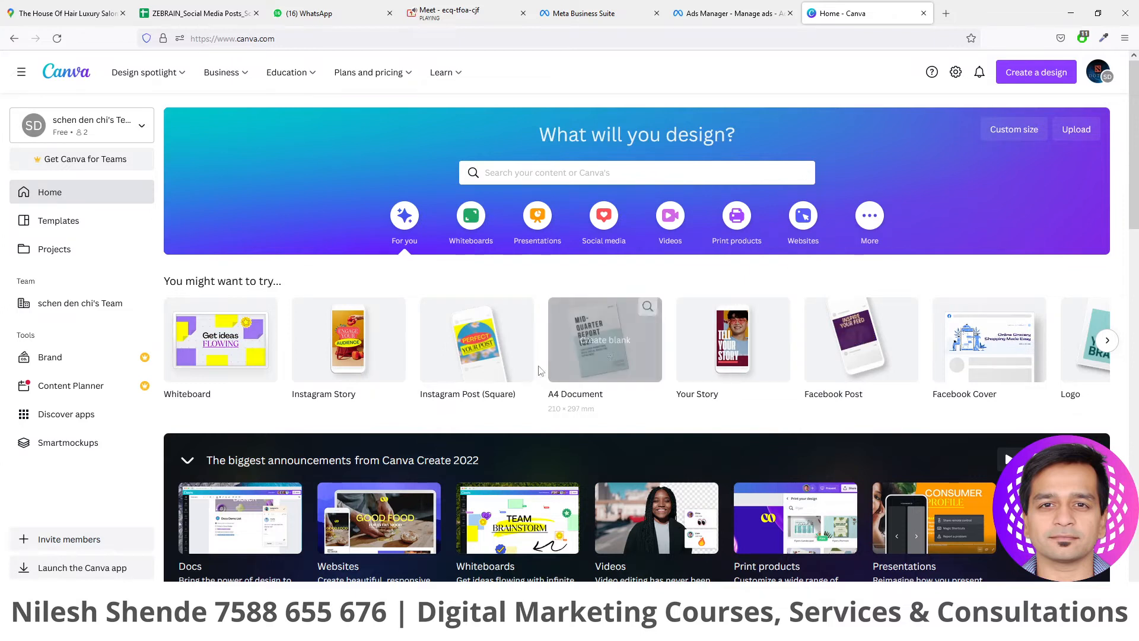
Create a blank Instagram Post (Square) design, search its templates for "auto ad", and apply the "NEED A CAR?" template
left_click(442, 346)
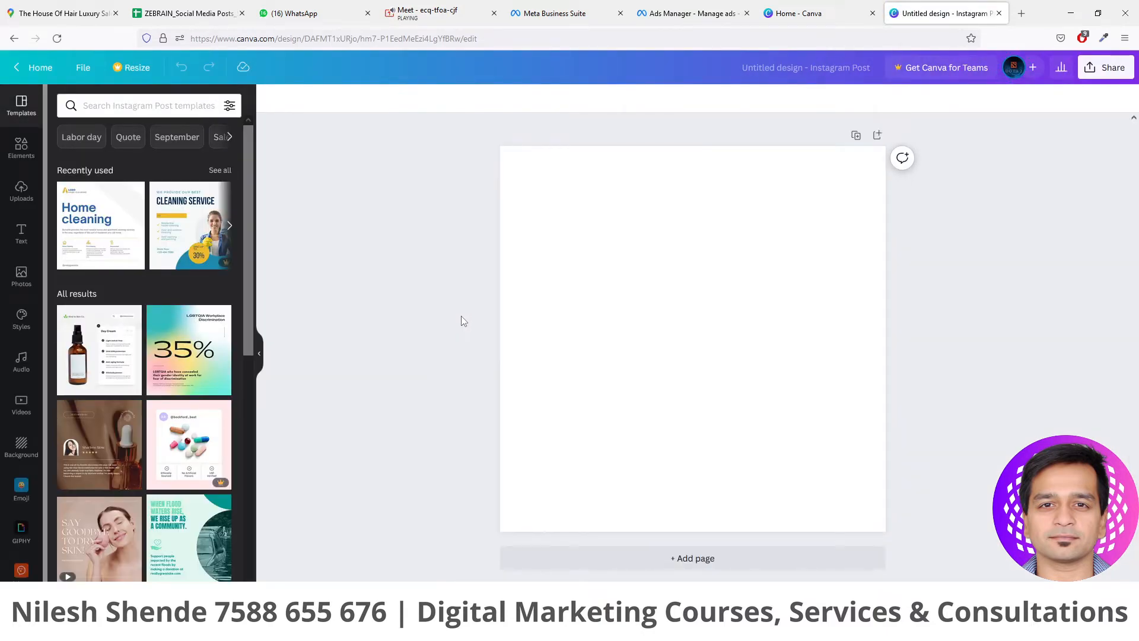
left_click(156, 102)
type("auto ad")
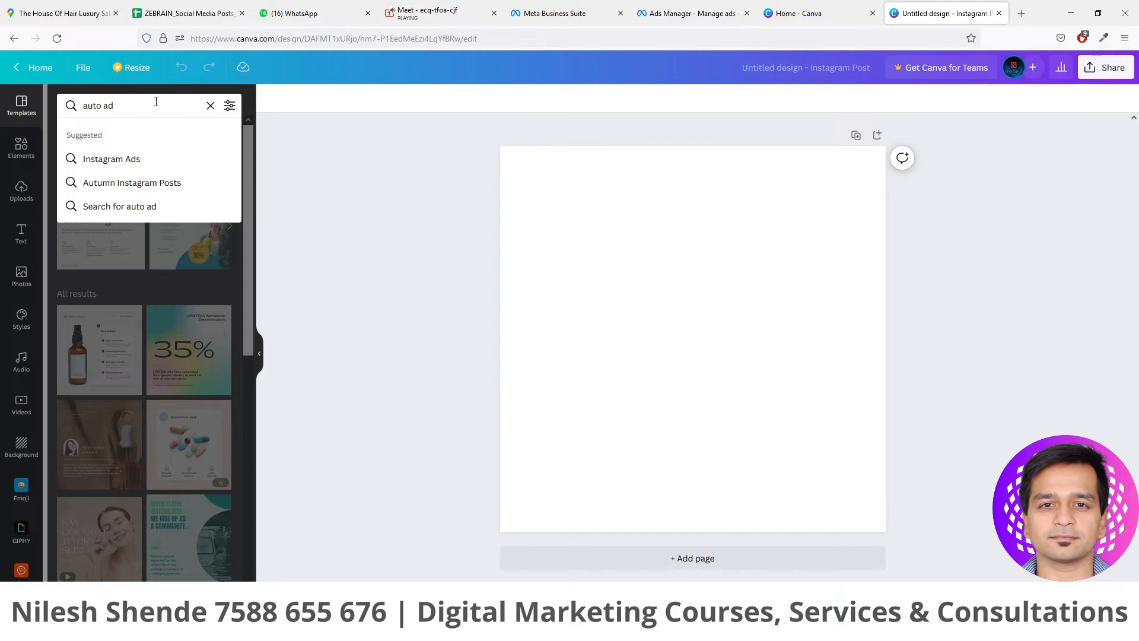
key("Return")
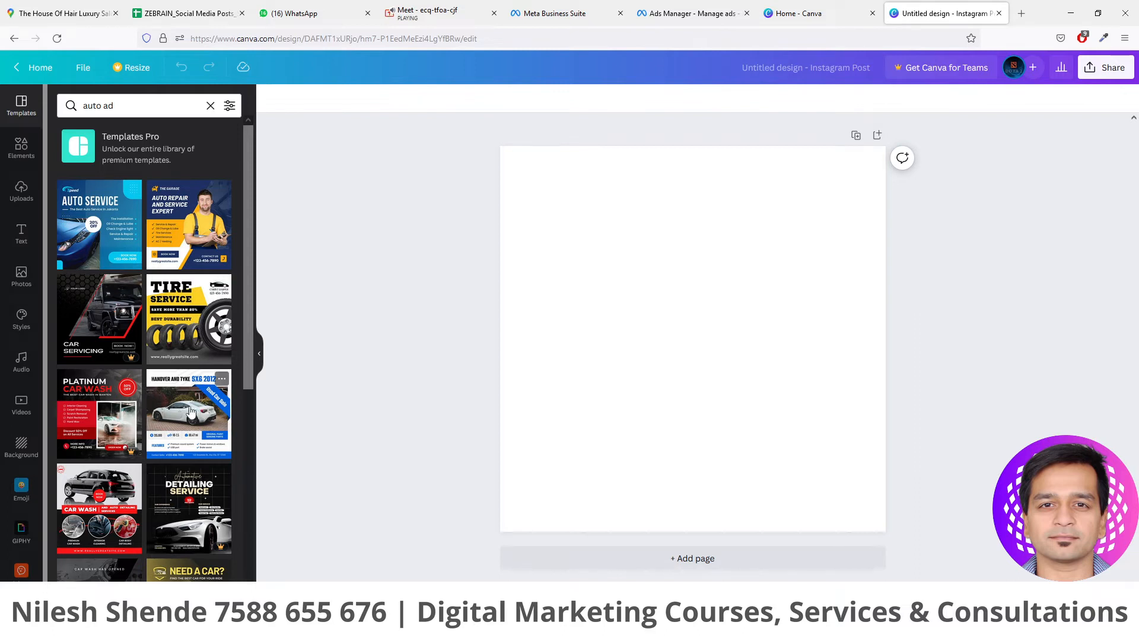
scroll(113, 485, "down", 2)
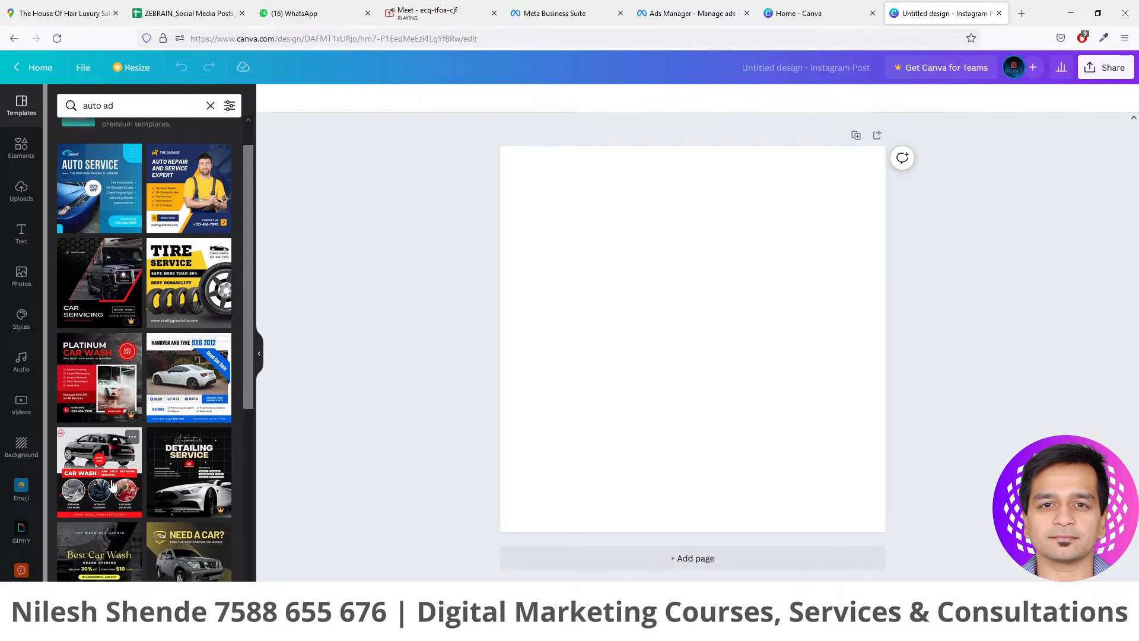
left_click(166, 511)
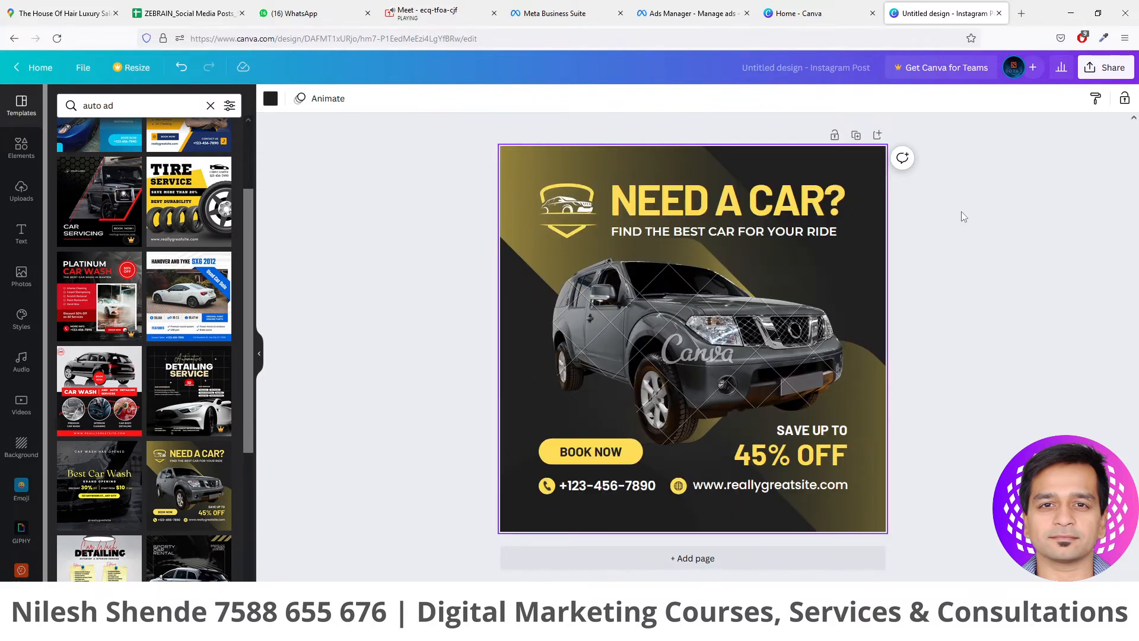
Replace the watermarked SUV picture with the silver coupe found by searching the photos for "cars"
left_click(681, 337)
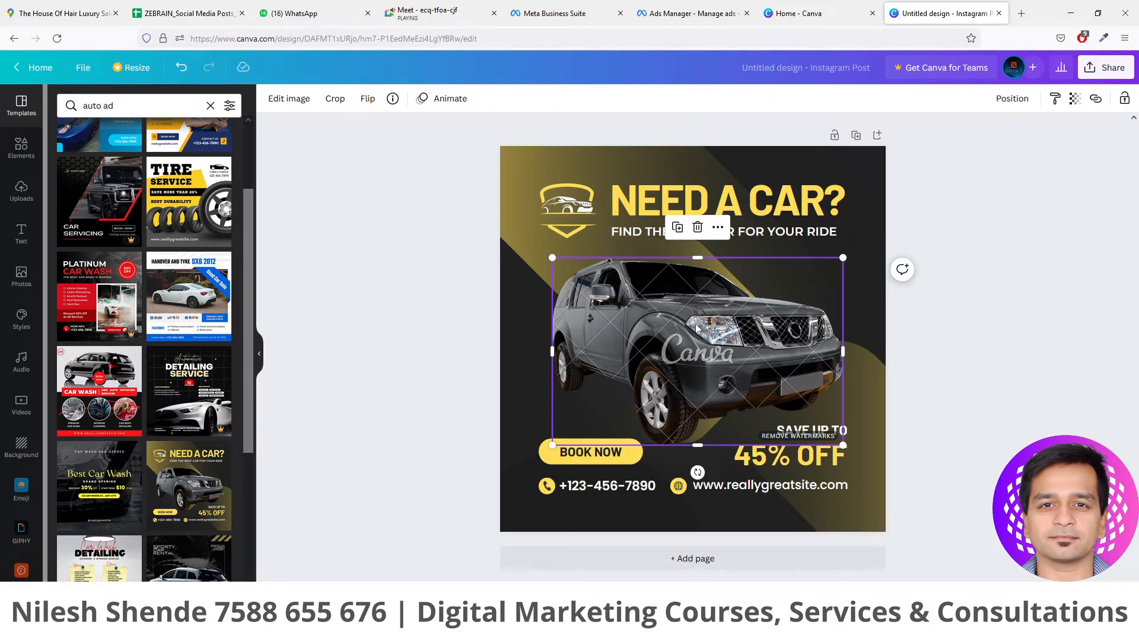
key("Delete")
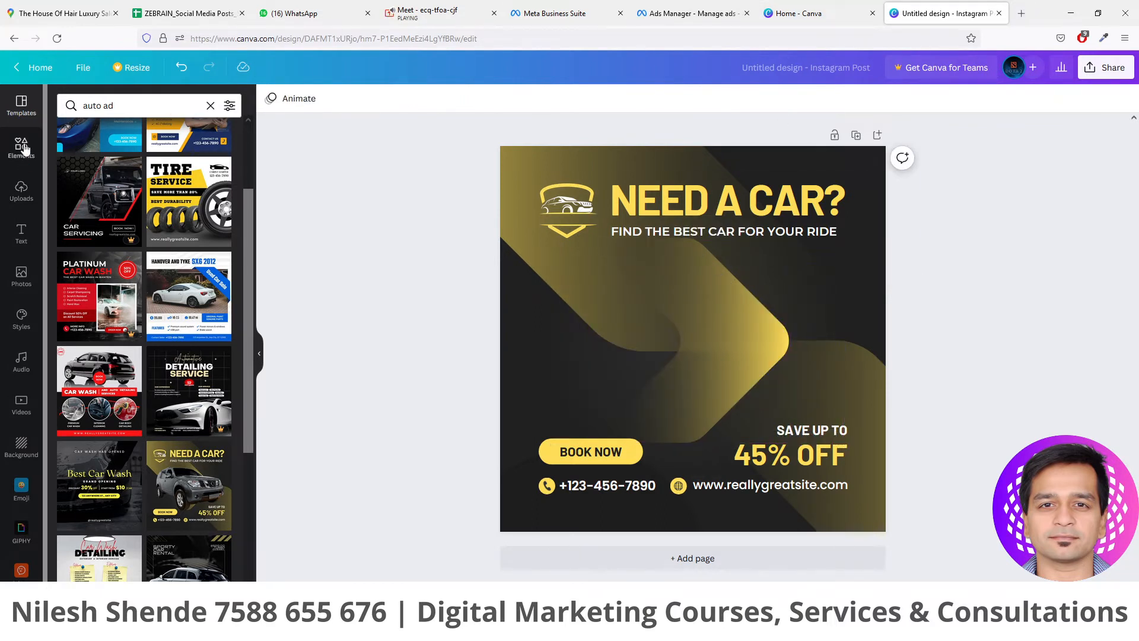
left_click(22, 275)
left_click(114, 105)
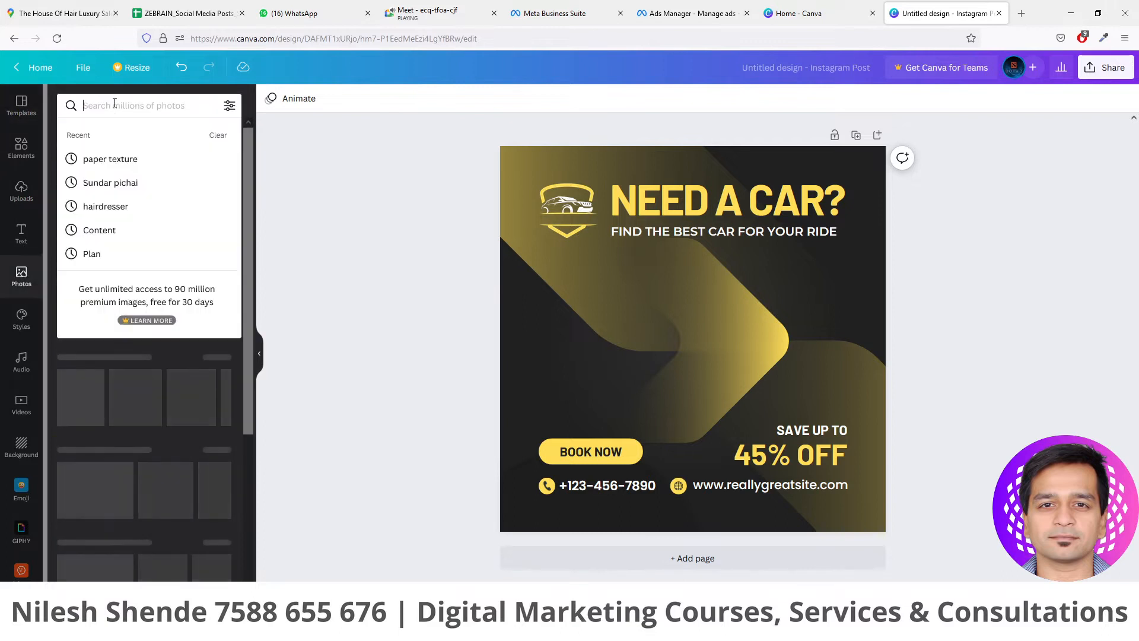
type("cars")
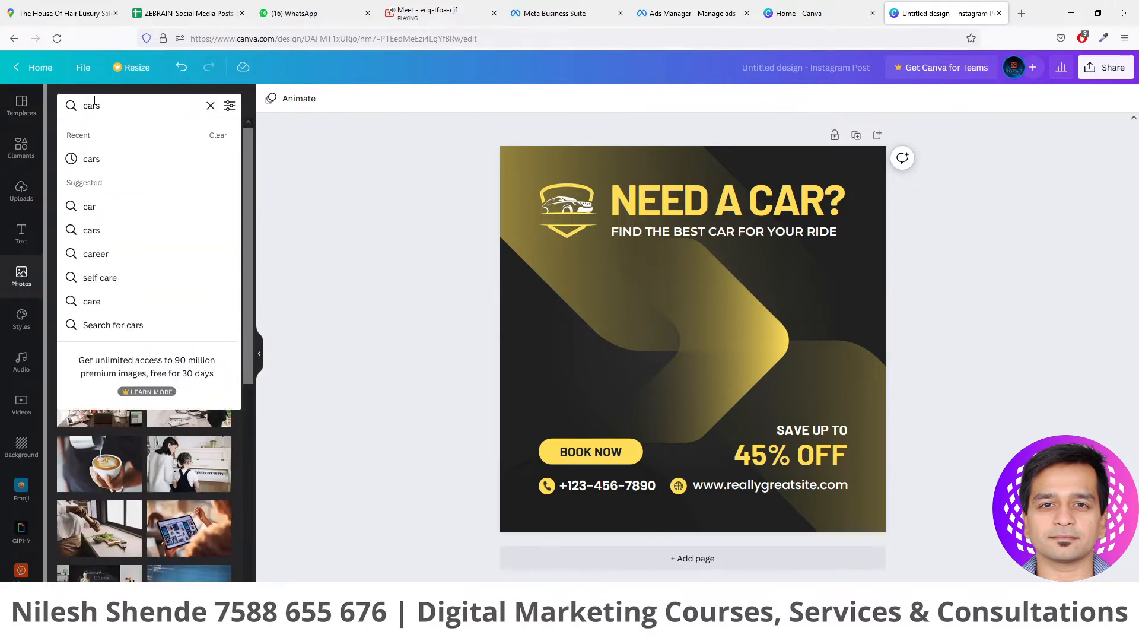
key("Return")
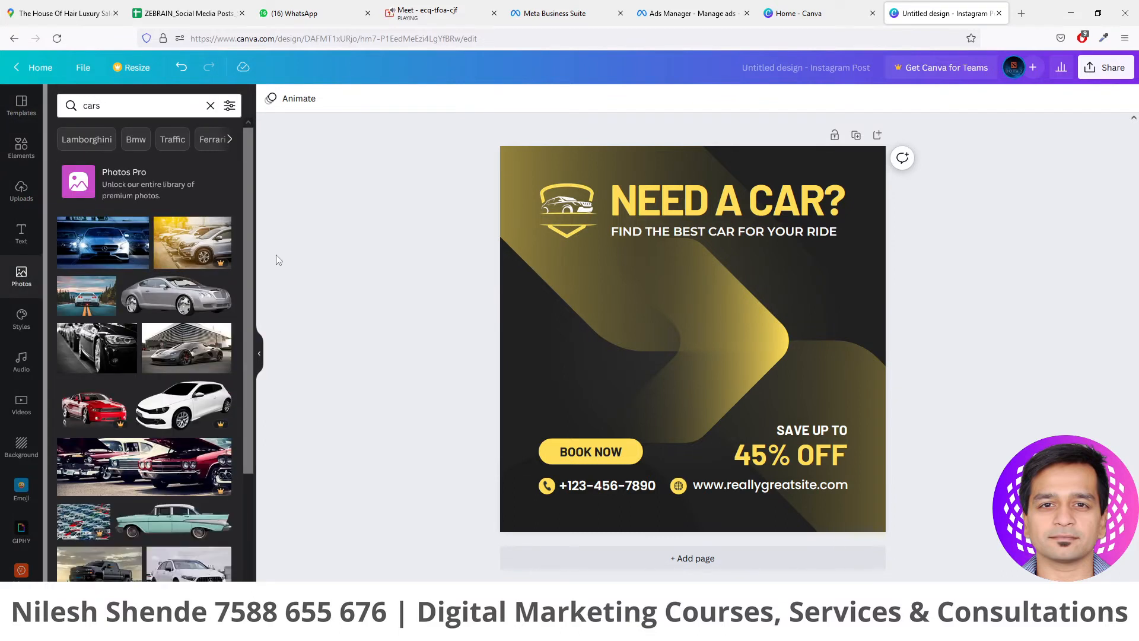
left_click(209, 295)
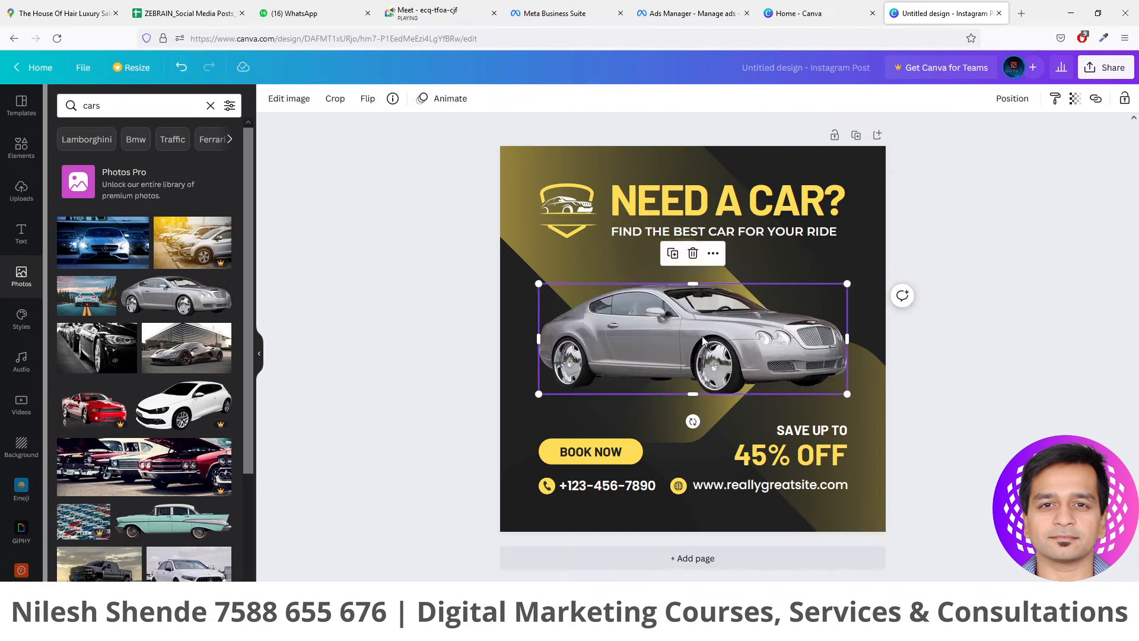
left_click(985, 429)
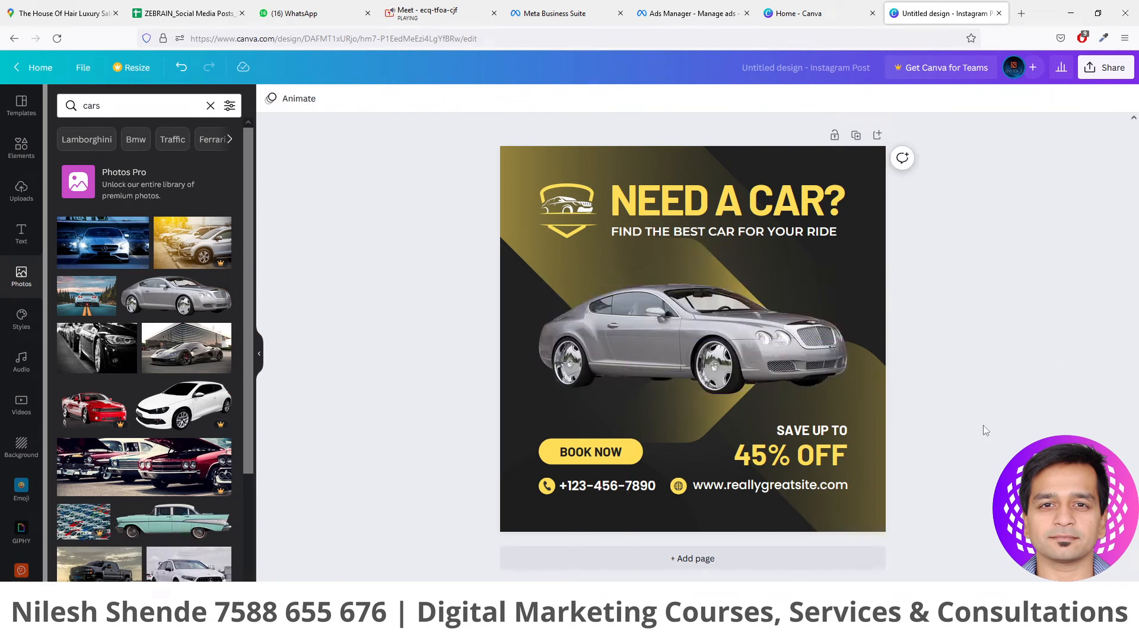
Apply the Summer filter to the silver car photo
left_click(716, 369)
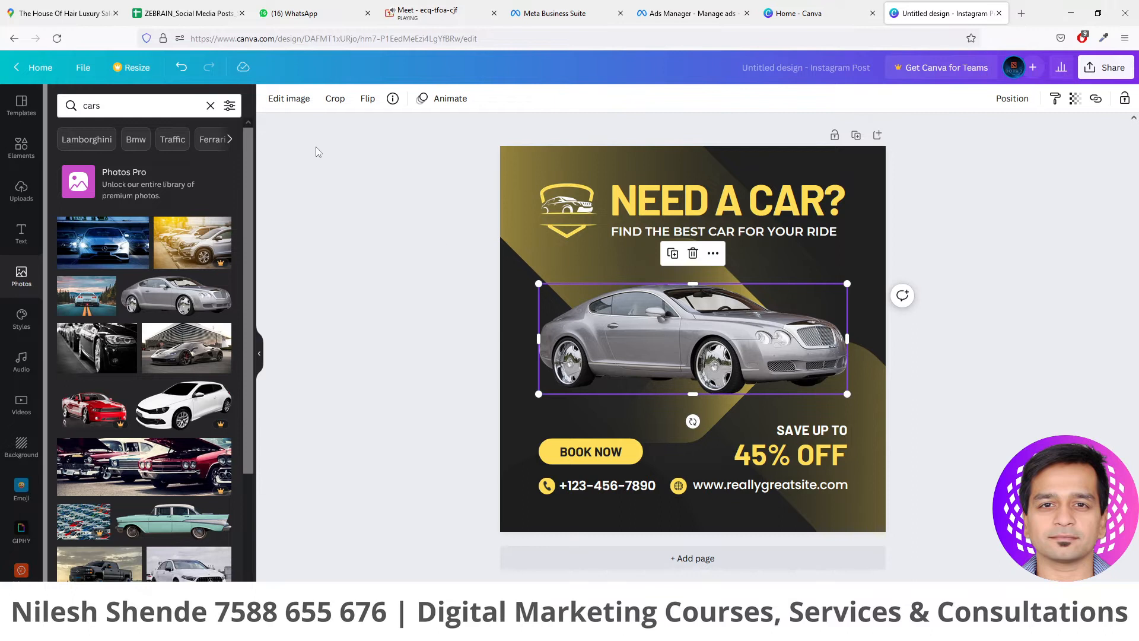
left_click(300, 102)
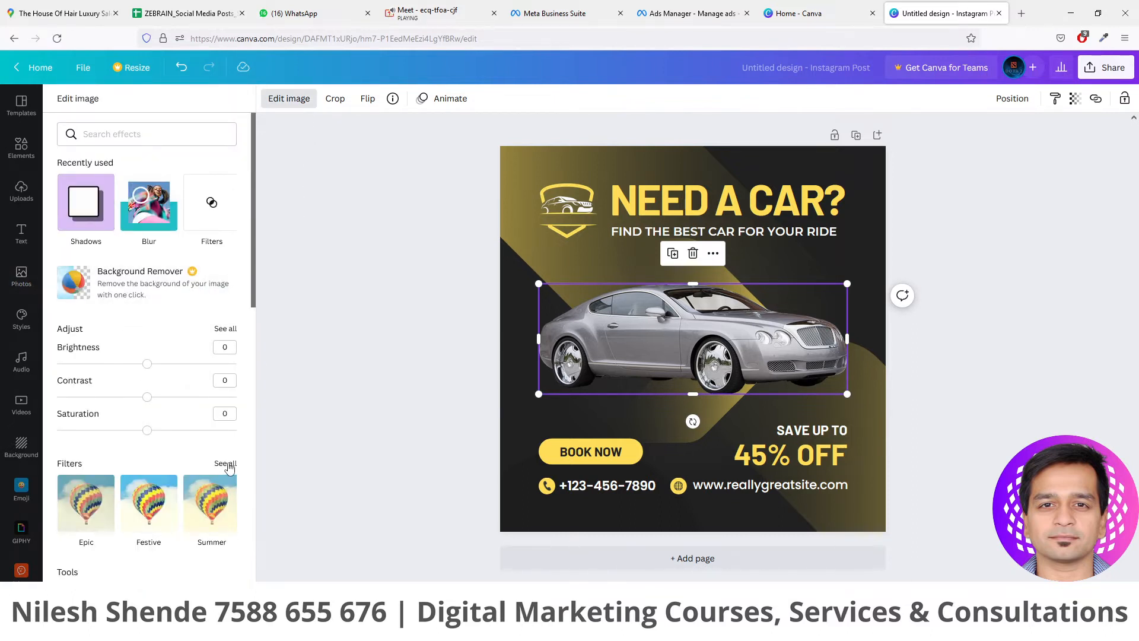
left_click(222, 508)
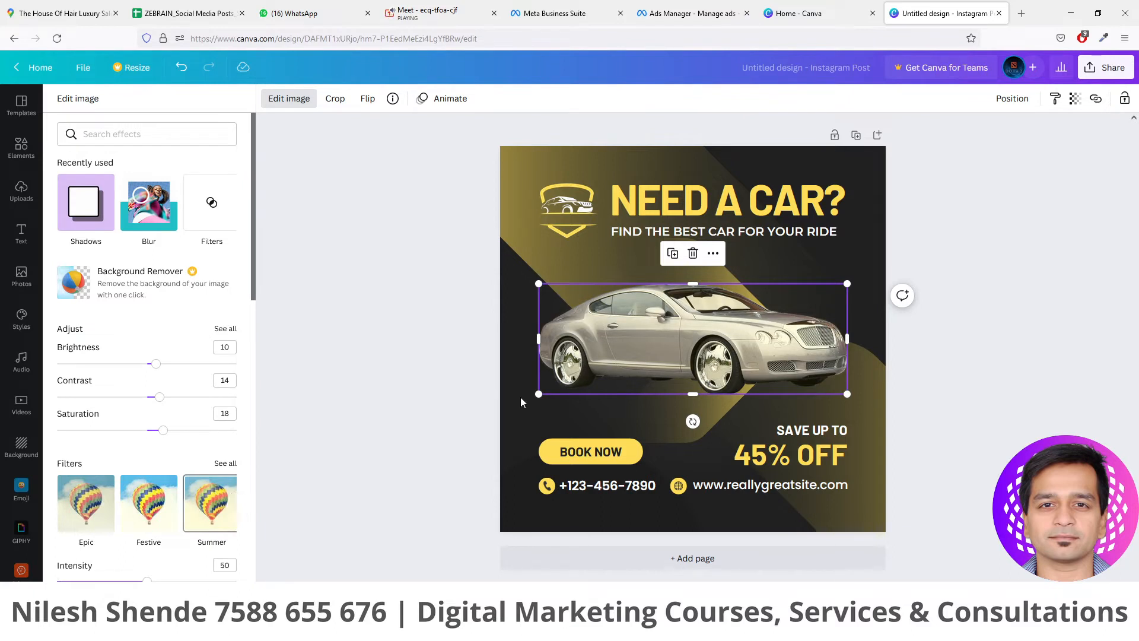
left_click(409, 419)
left_click(972, 346)
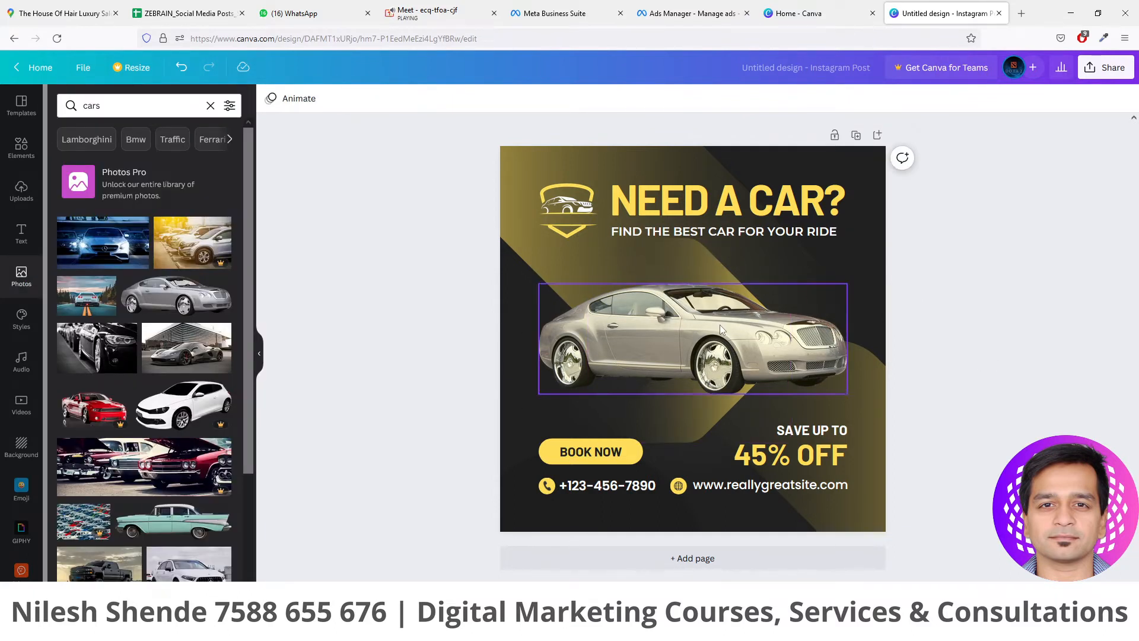
Add a square shape and stretch it sideways into a band across the full page width over the car
left_click(21, 147)
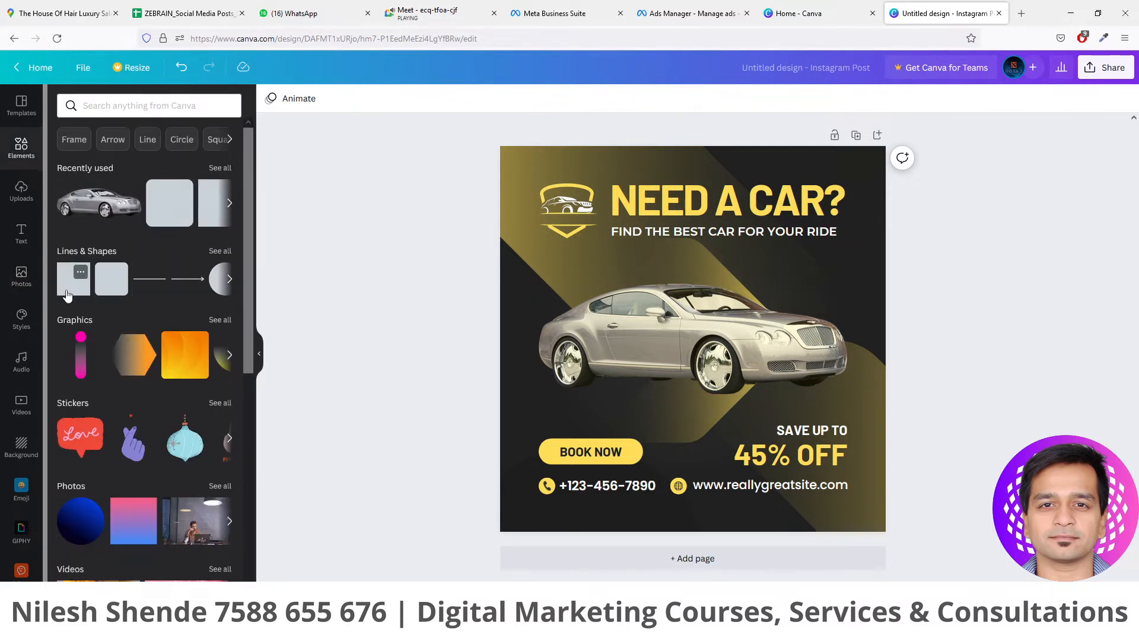
left_click(66, 295)
left_click_drag(638, 342, 496, 341)
left_click_drag(751, 339, 899, 341)
Send the grey band behind everything else so the car is in front of it
right_click(845, 346)
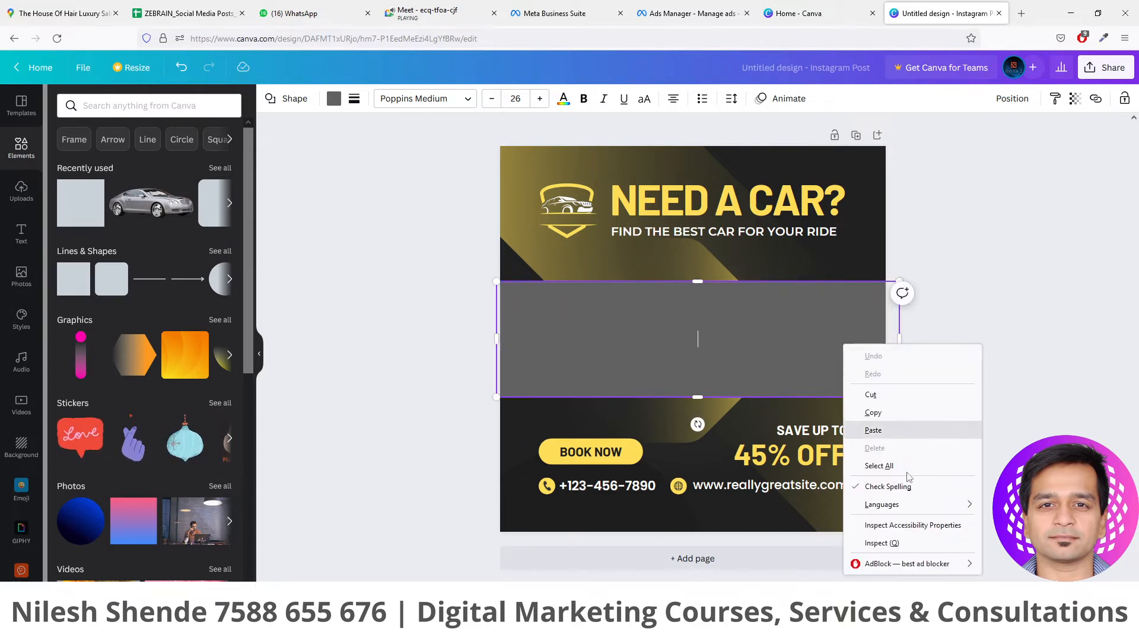
left_click(1060, 379)
left_click(786, 369)
right_click(793, 383)
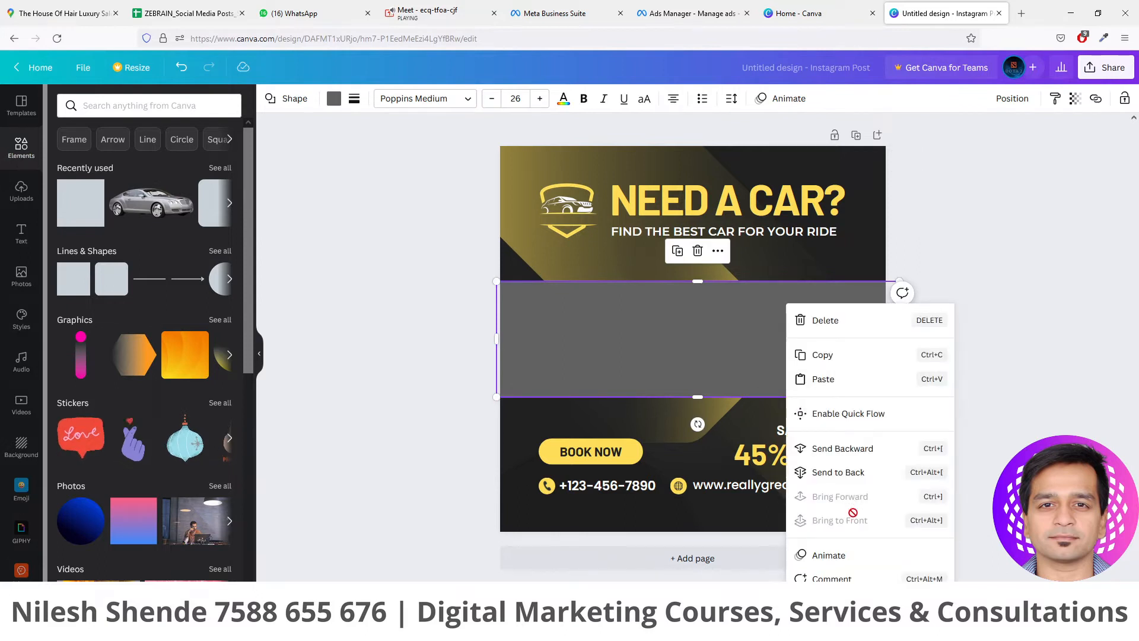
left_click(848, 470)
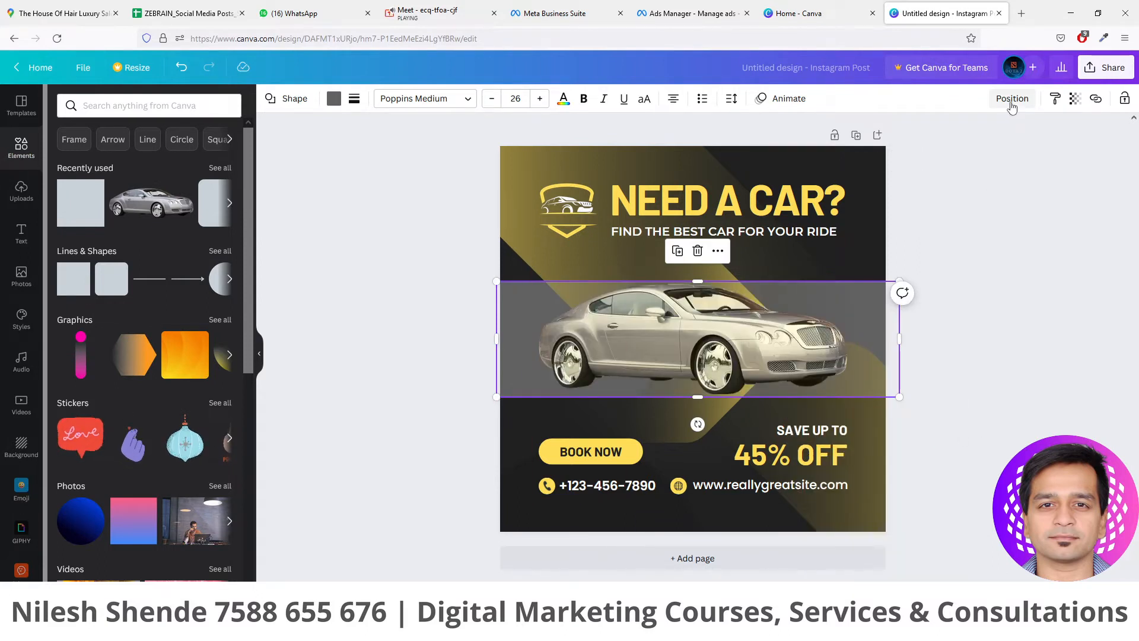
Bring the grey band forward two levels in the layer order, and send it backward one level
left_click(1014, 99)
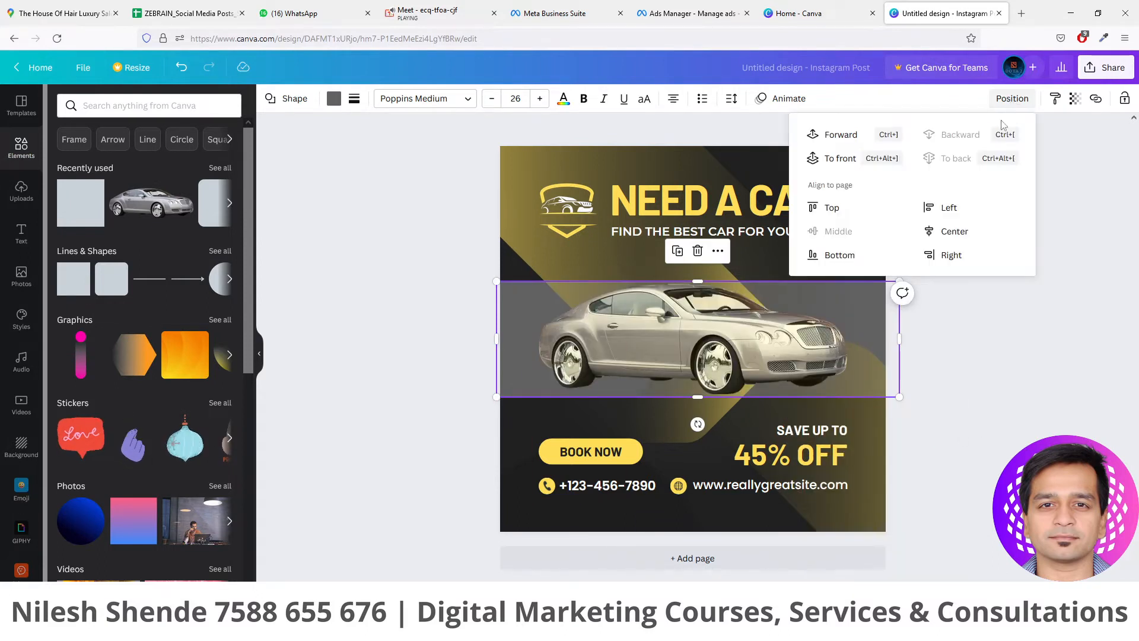
left_click(834, 135)
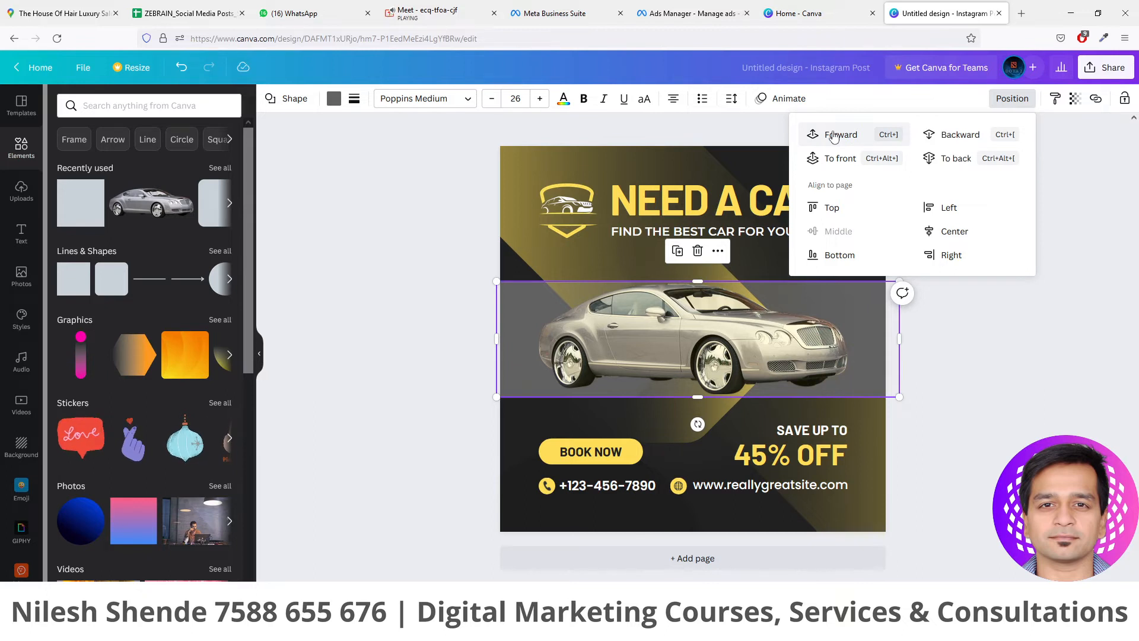
left_click(834, 135)
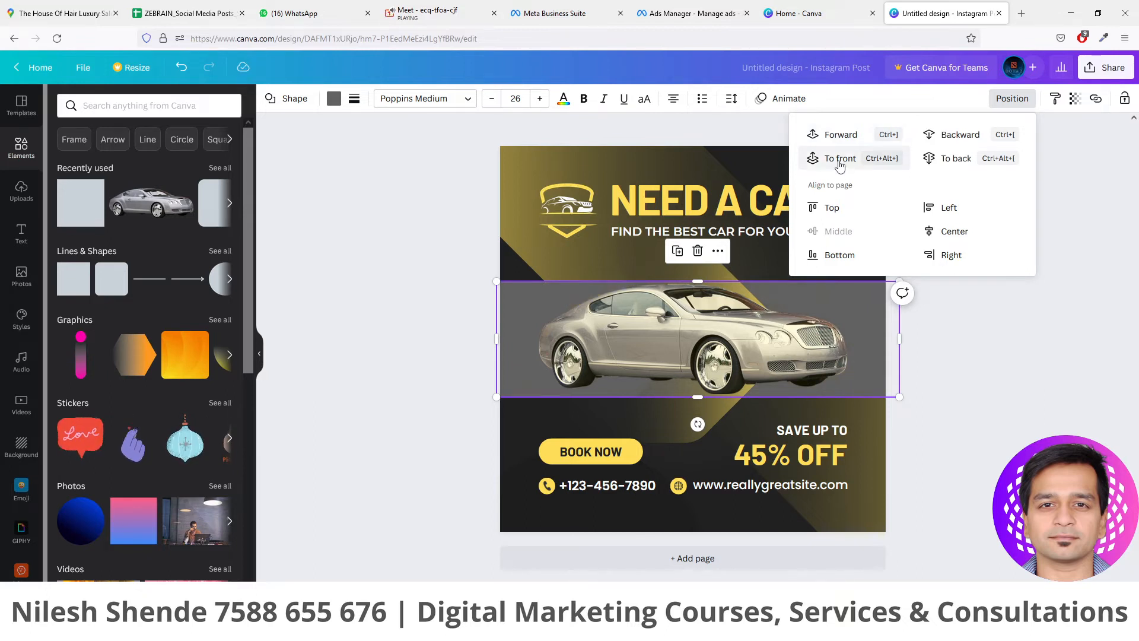
left_click(975, 142)
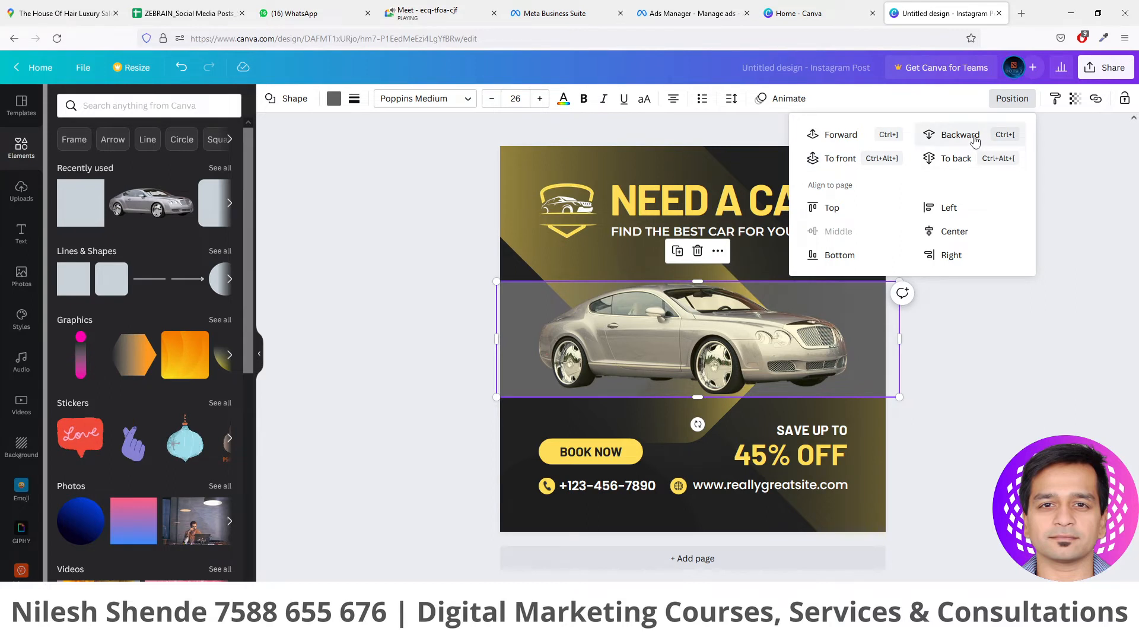
left_click(1052, 363)
left_click(1052, 363)
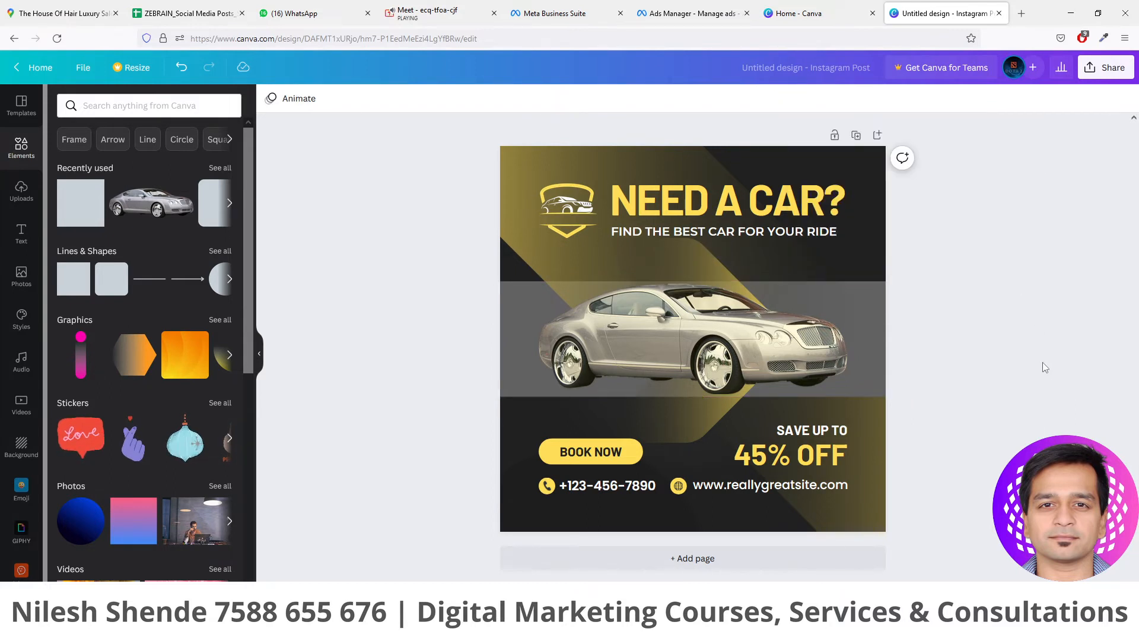
left_click(852, 295)
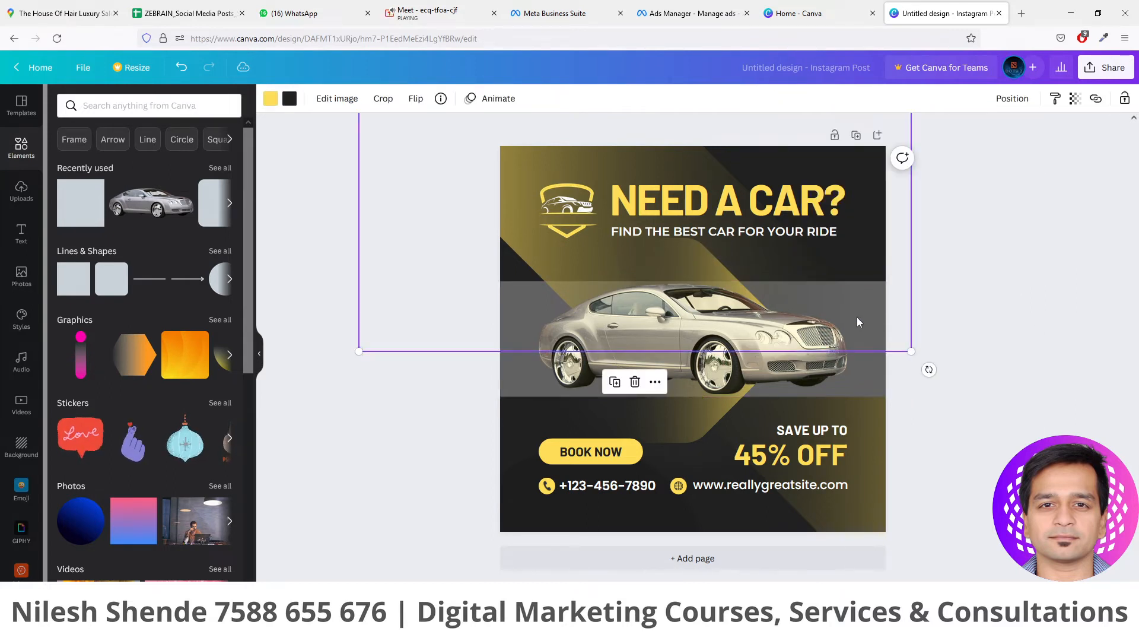
left_click(868, 376)
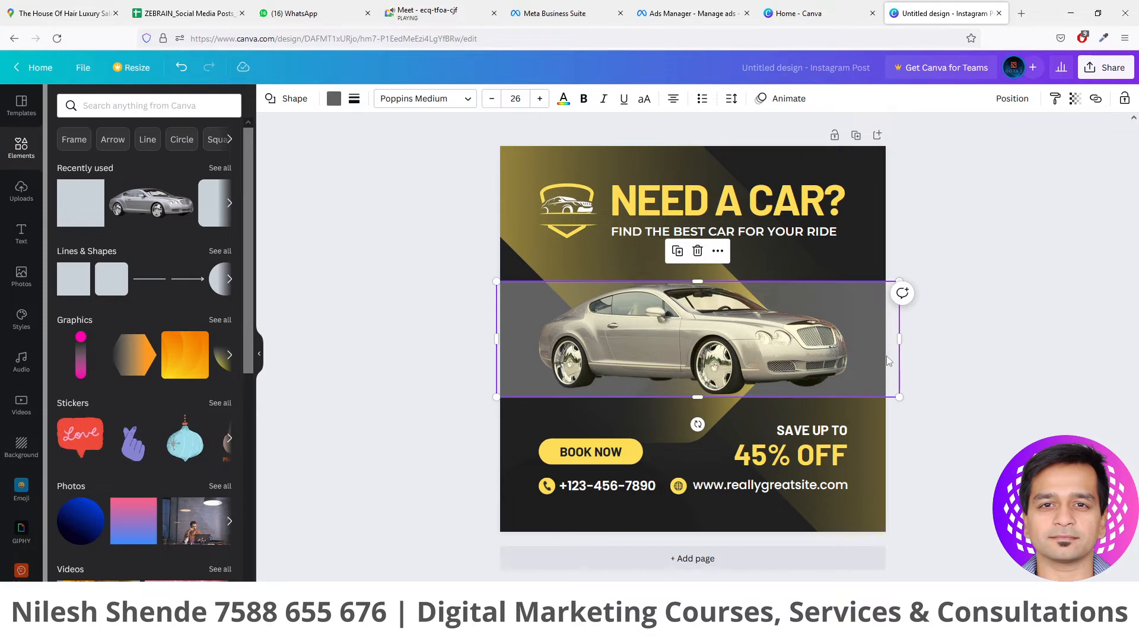
left_click(988, 397)
Try to download the car ad design as a PNG at 1080 × 1080 px
left_click(1090, 68)
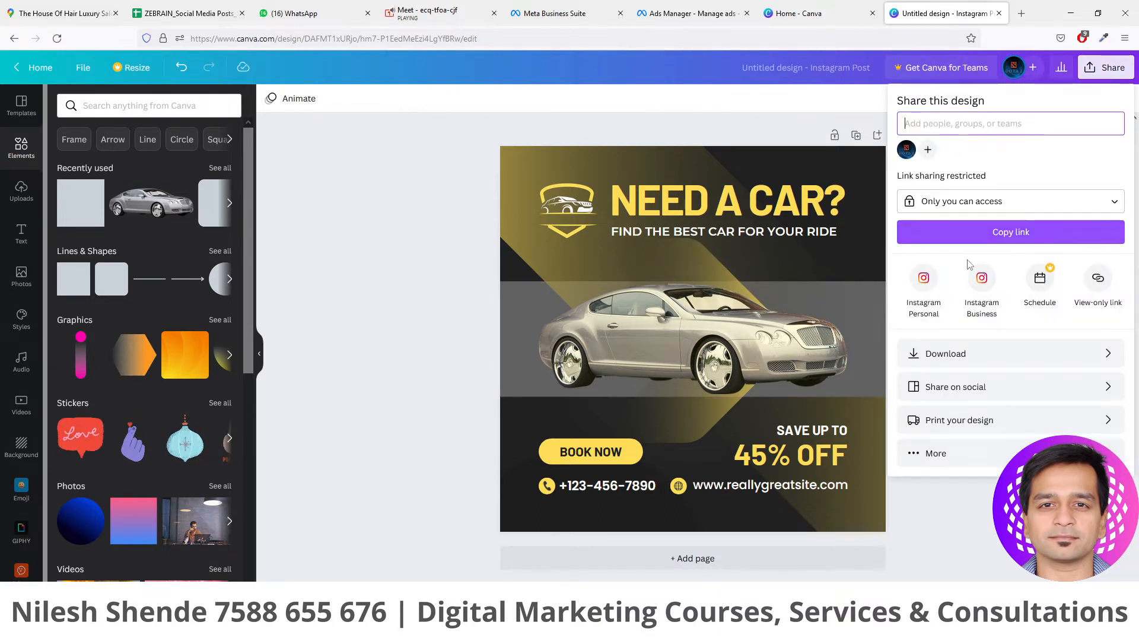
left_click(940, 351)
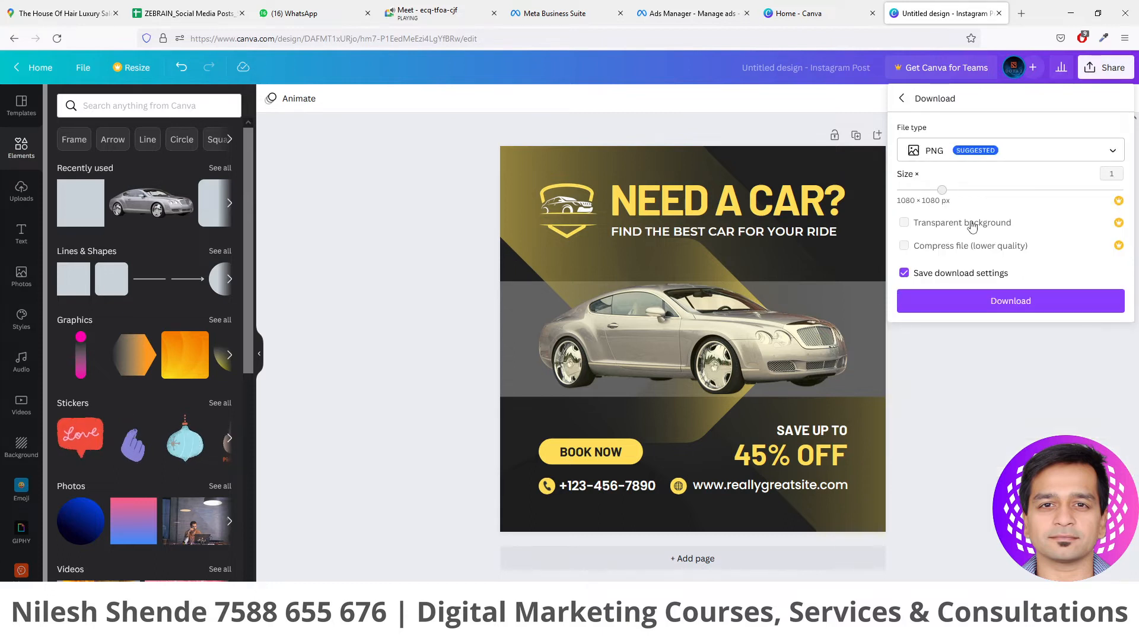
left_click(917, 301)
left_click(314, 248)
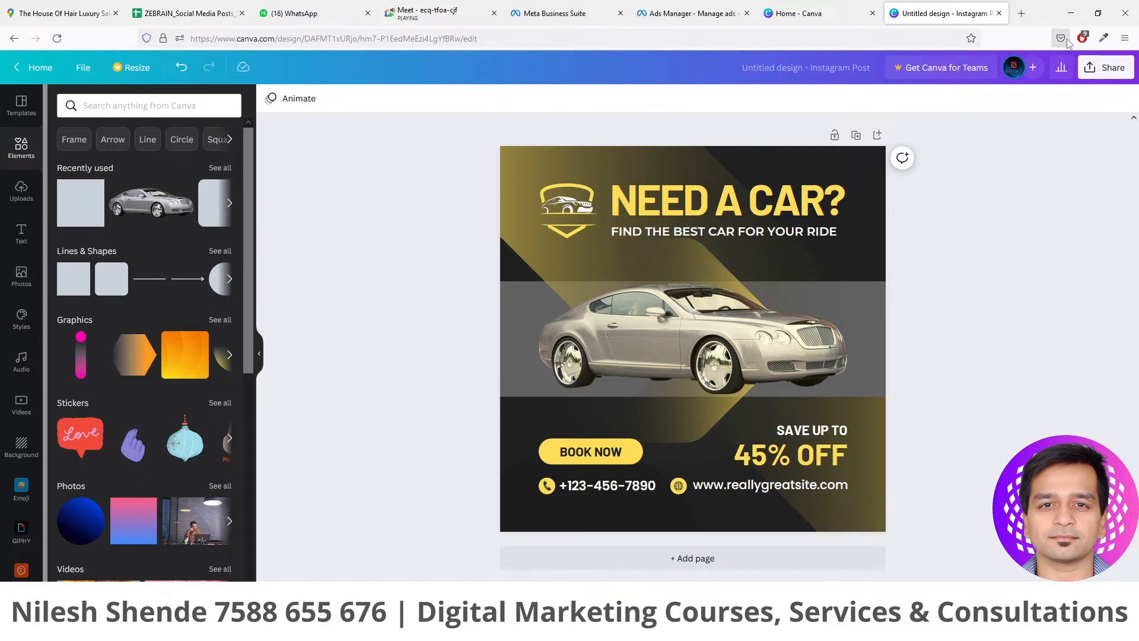
Check the browser's downloads list for the exported ad and view the most recent image in it
left_click(1125, 38)
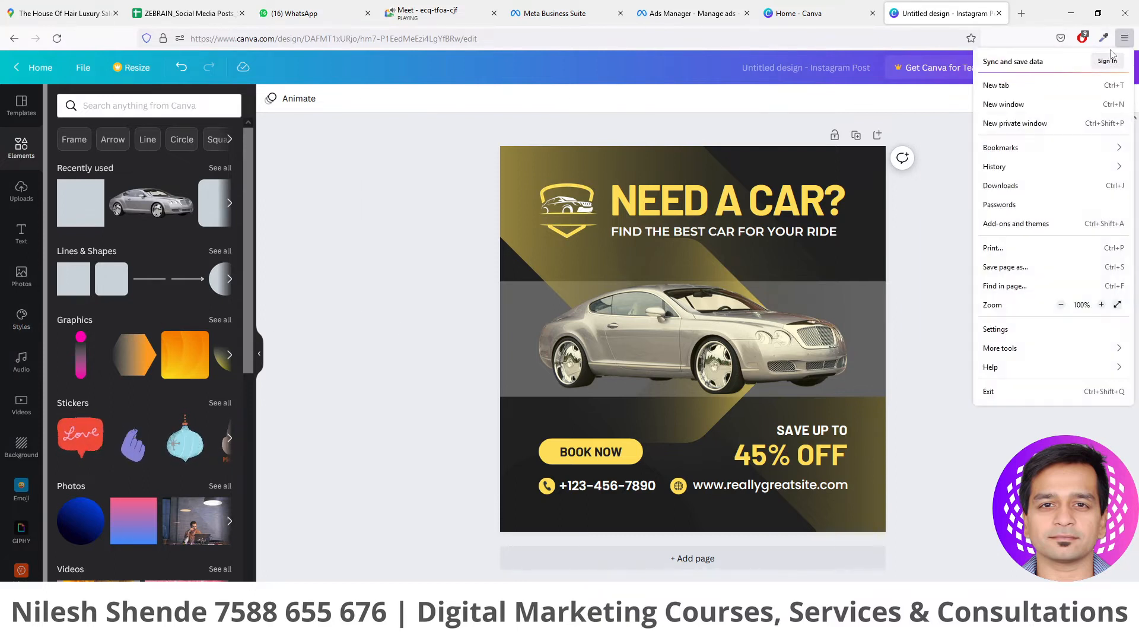
left_click(1022, 188)
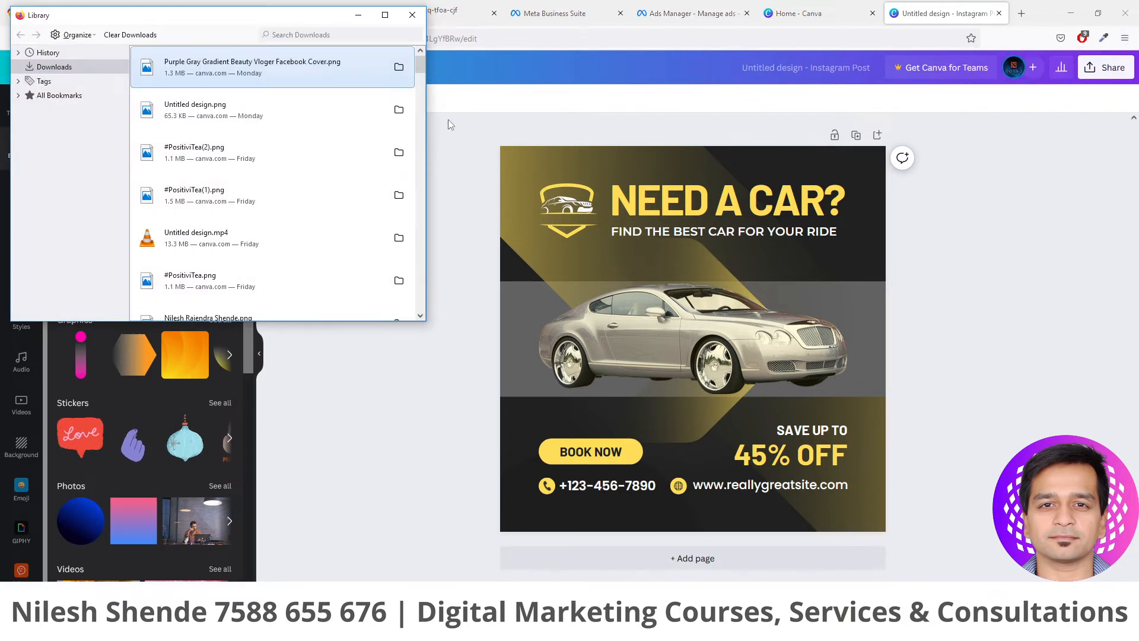
left_click(413, 15)
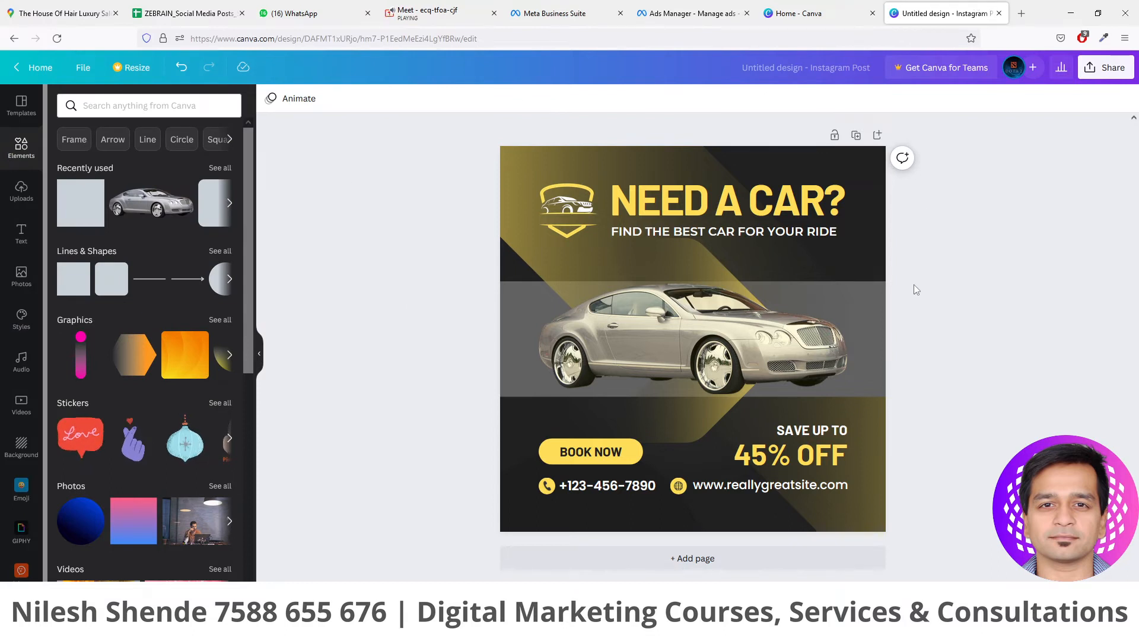
key("ctrl+j")
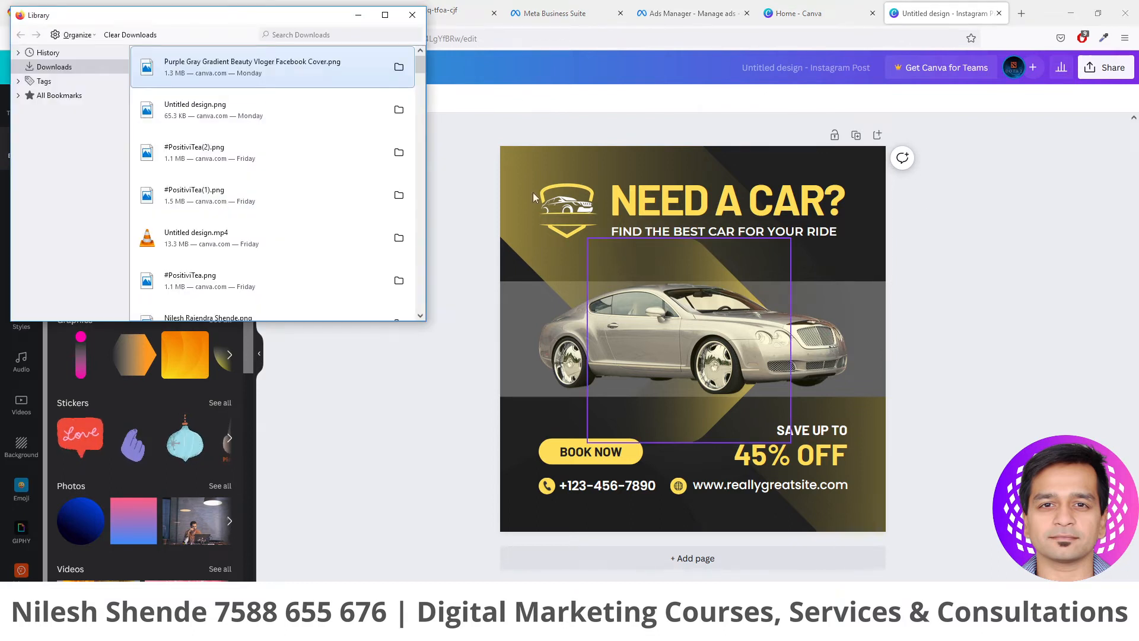
double_click(320, 68)
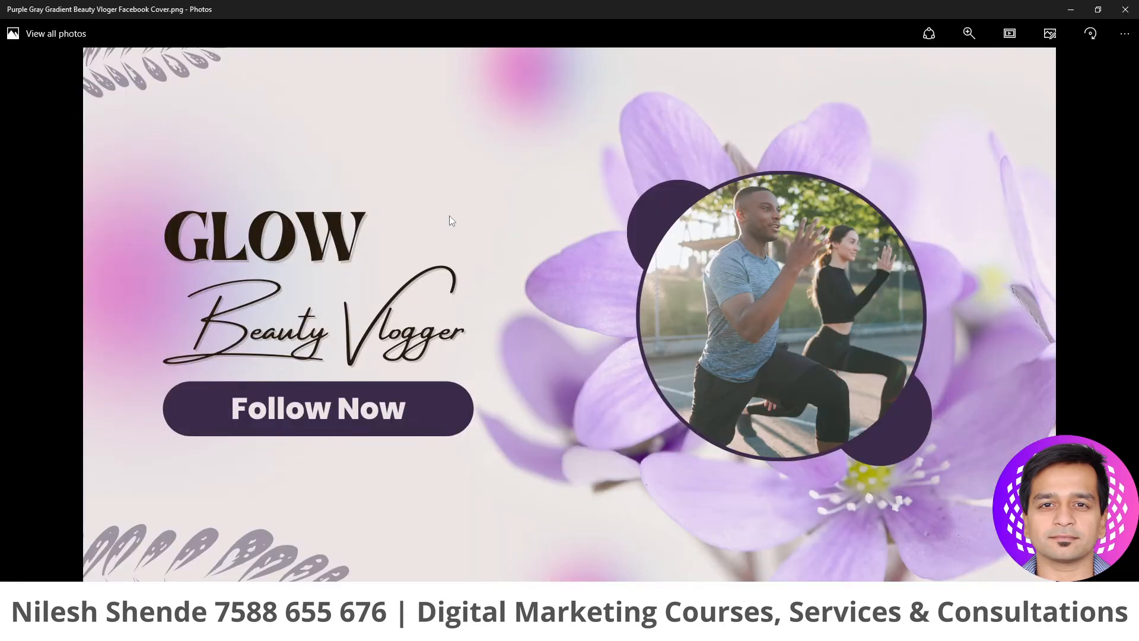
left_click(1125, 10)
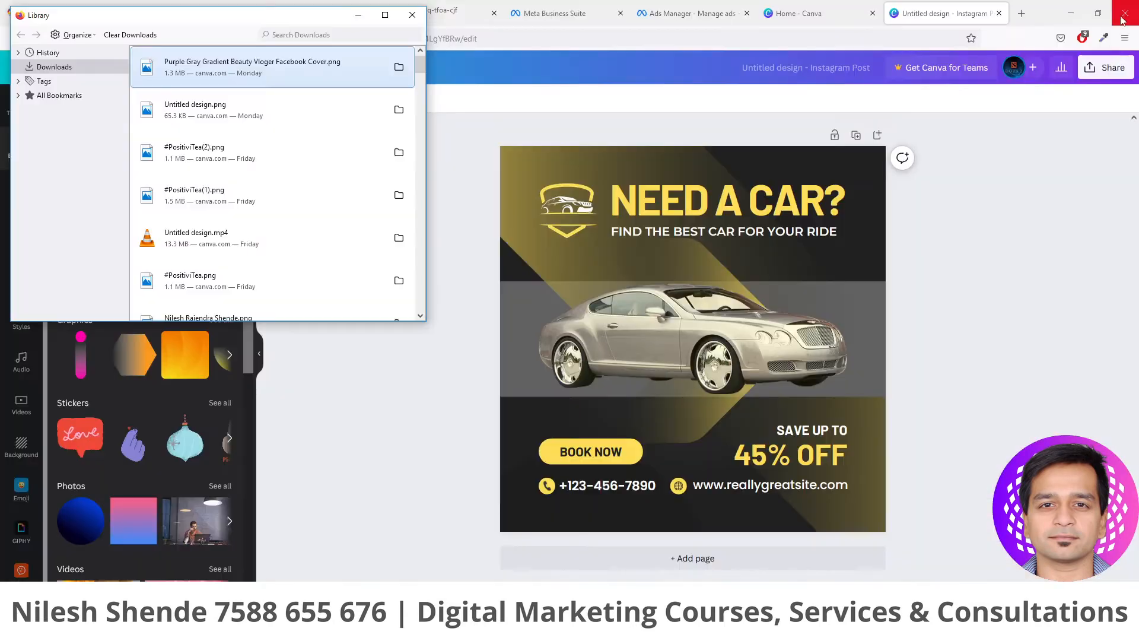
left_click(412, 14)
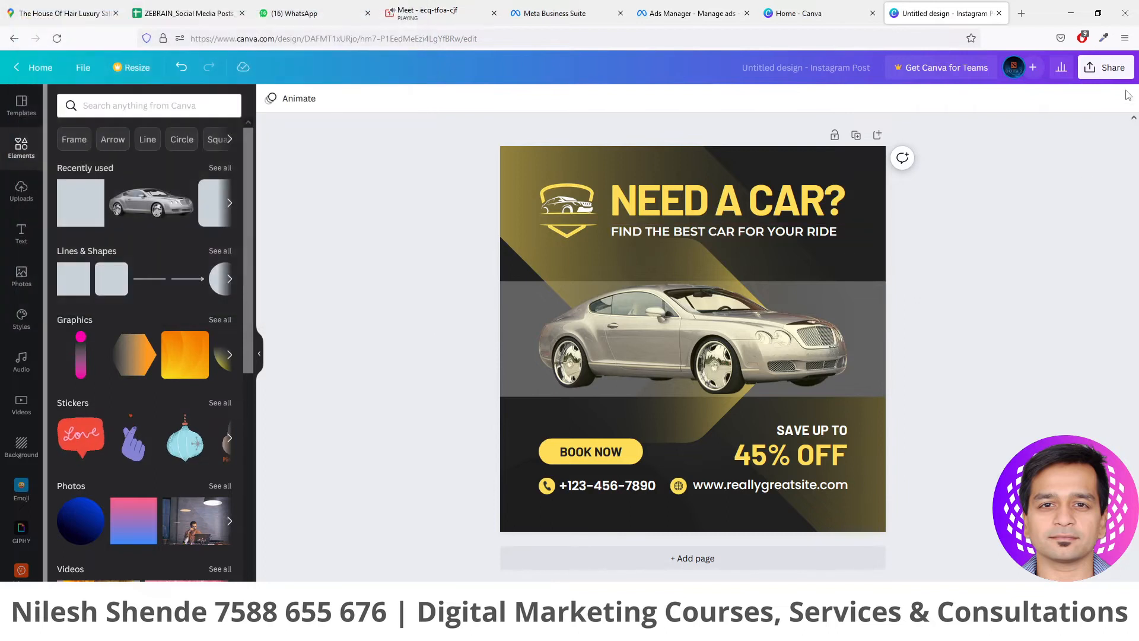
Retry the PNG download of the design, and delete the premium car logo beside the heading
left_click(1106, 67)
left_click(972, 348)
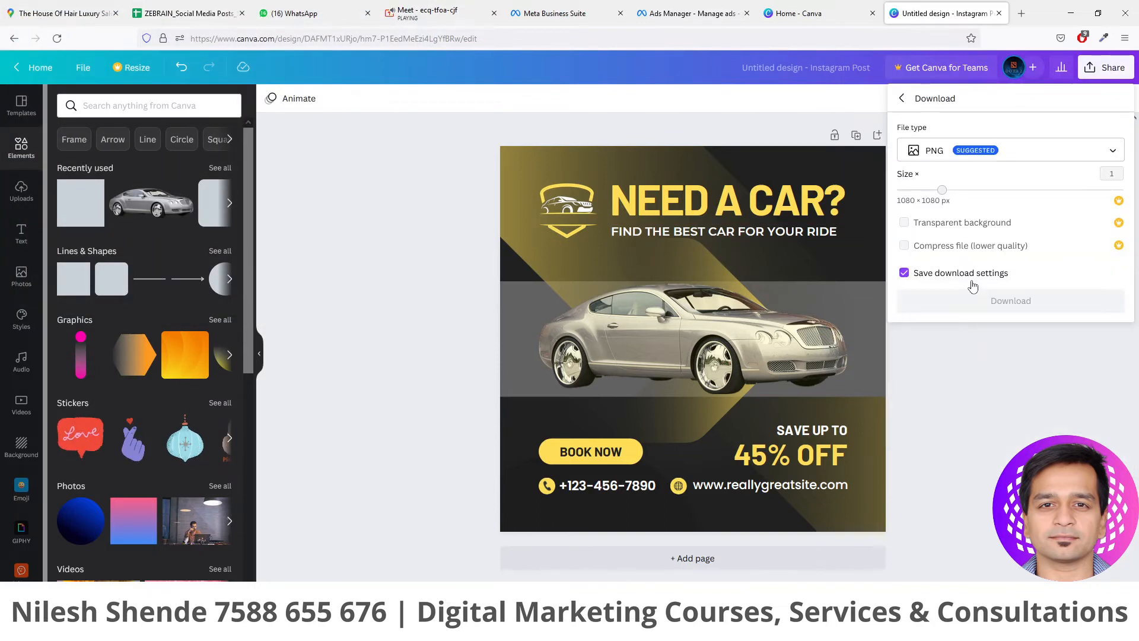
left_click(990, 303)
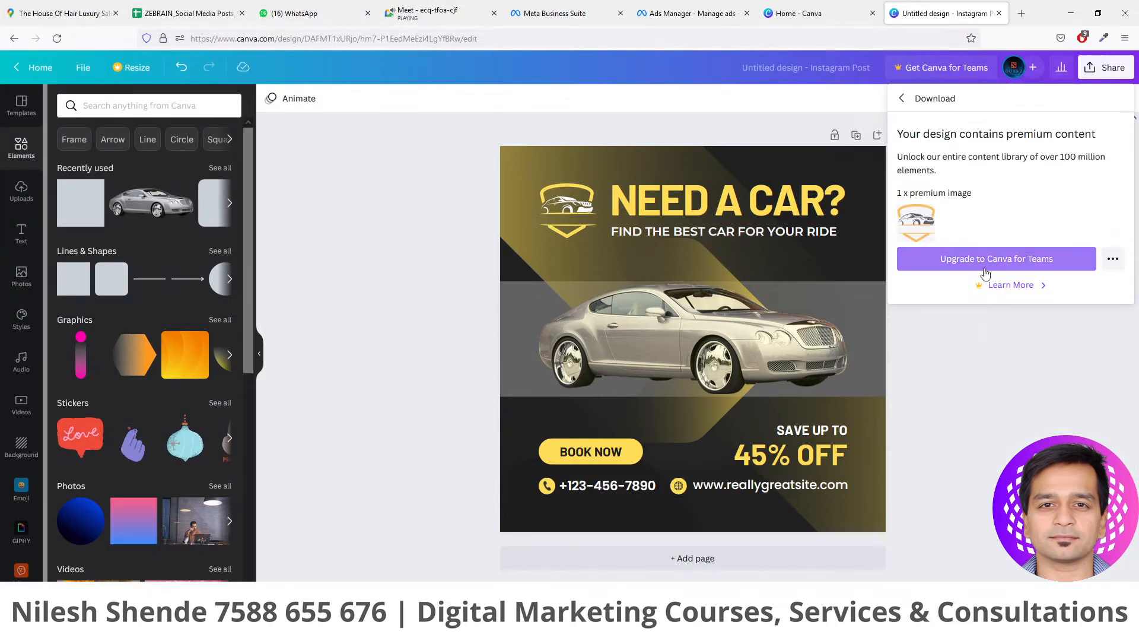
left_click(460, 261)
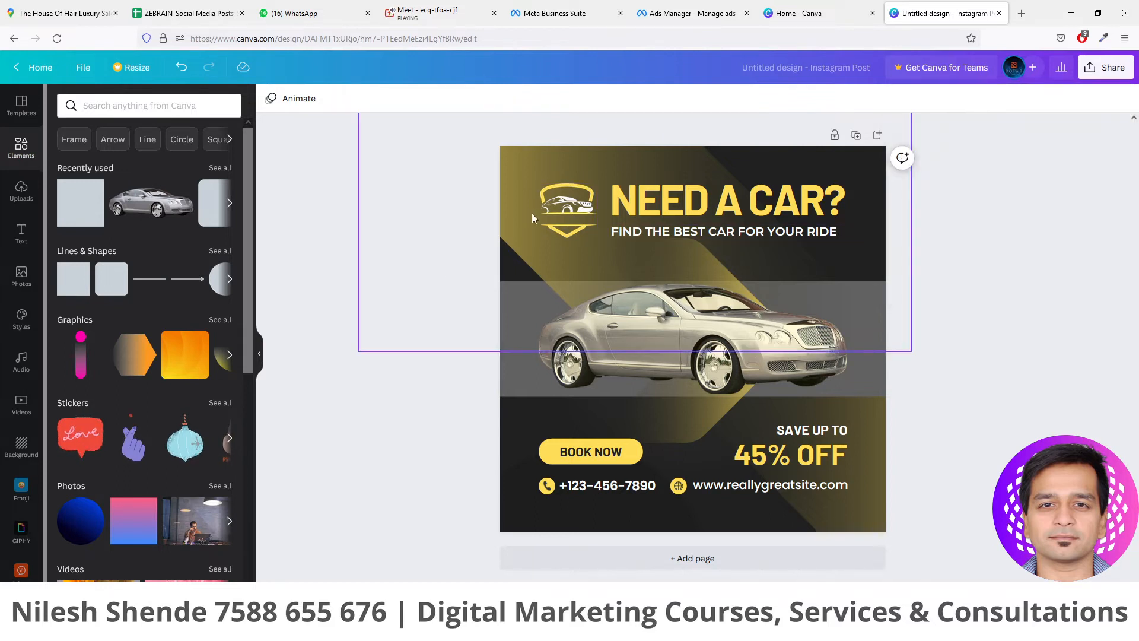
left_click(552, 214)
key("Delete")
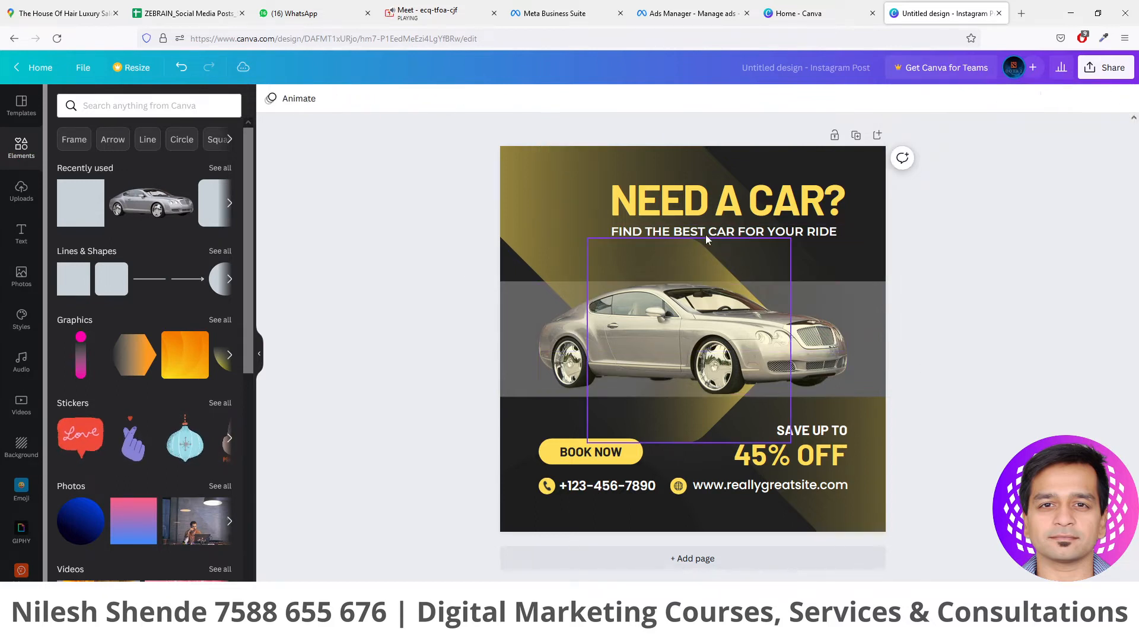
Center the group with the NEED A CAR? heading and its tagline horizontally on the page
left_click(735, 207)
left_click(730, 235, "shift")
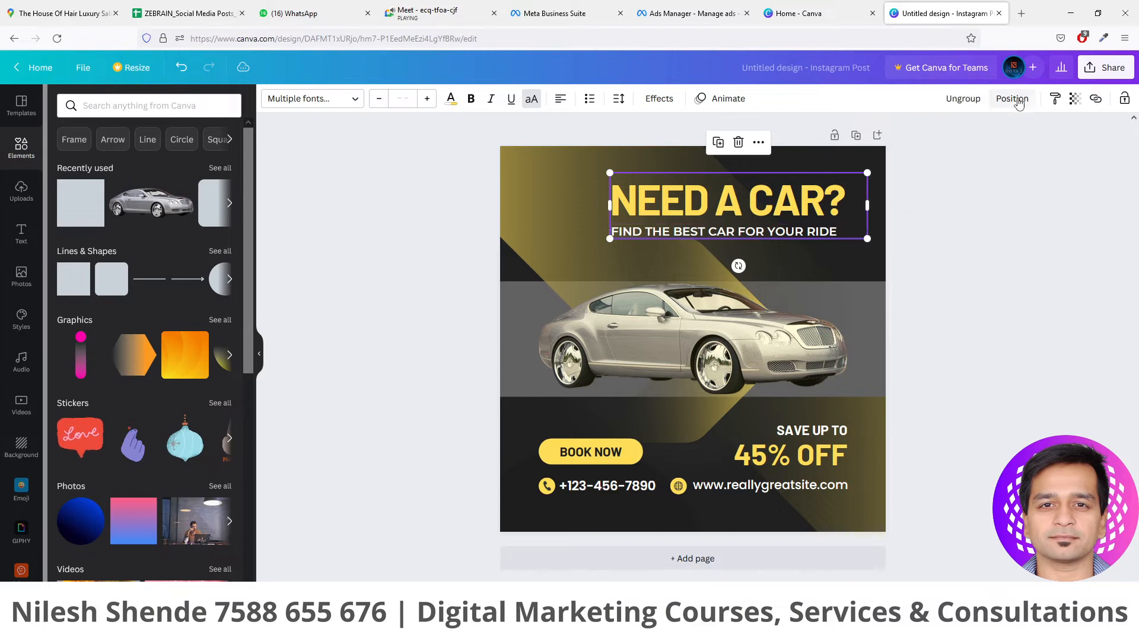
left_click(987, 99)
left_click(1012, 99)
left_click(954, 232)
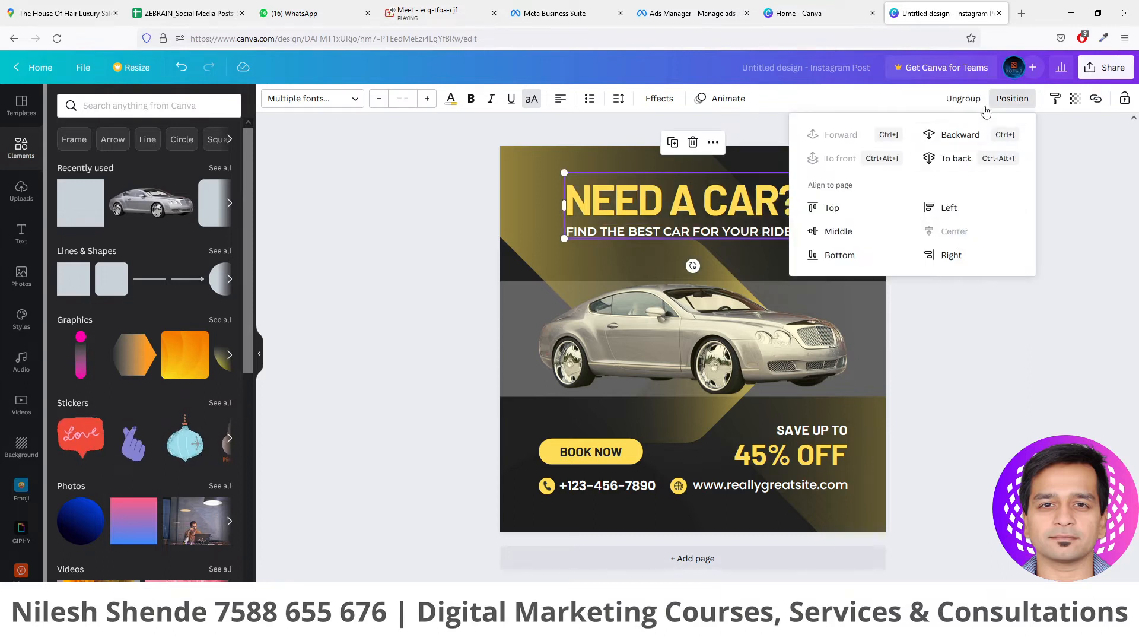
left_click(986, 178)
left_click(885, 255)
Center-align the text of the NEED A CAR? heading and the tagline, and check the page alignment of both lines
left_click(744, 211)
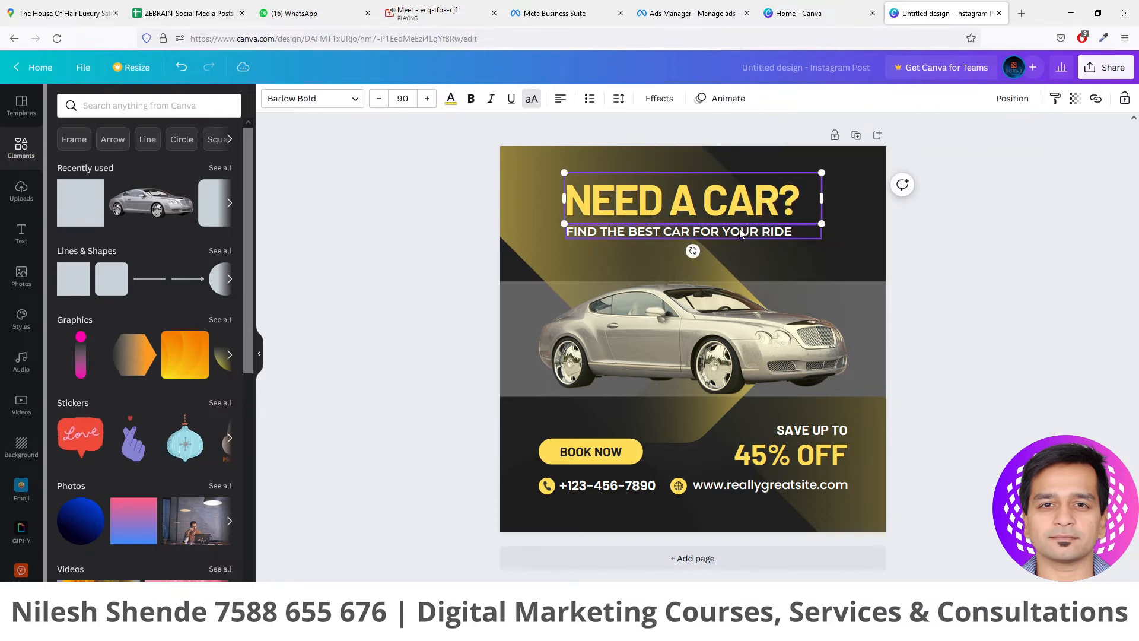
left_click(562, 98)
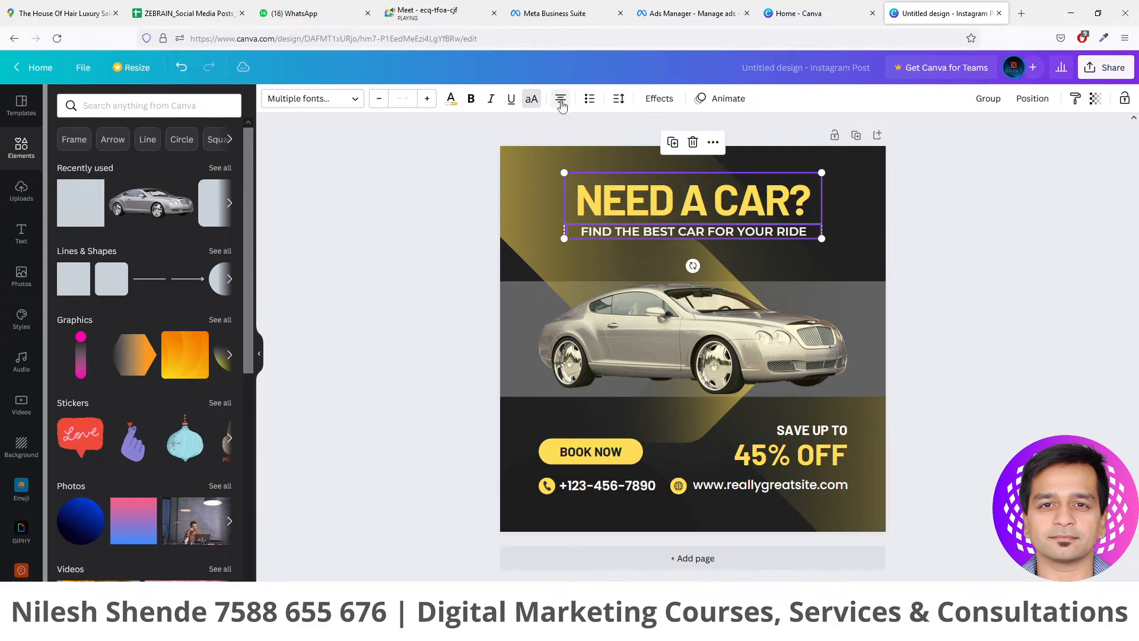
left_click(1032, 99)
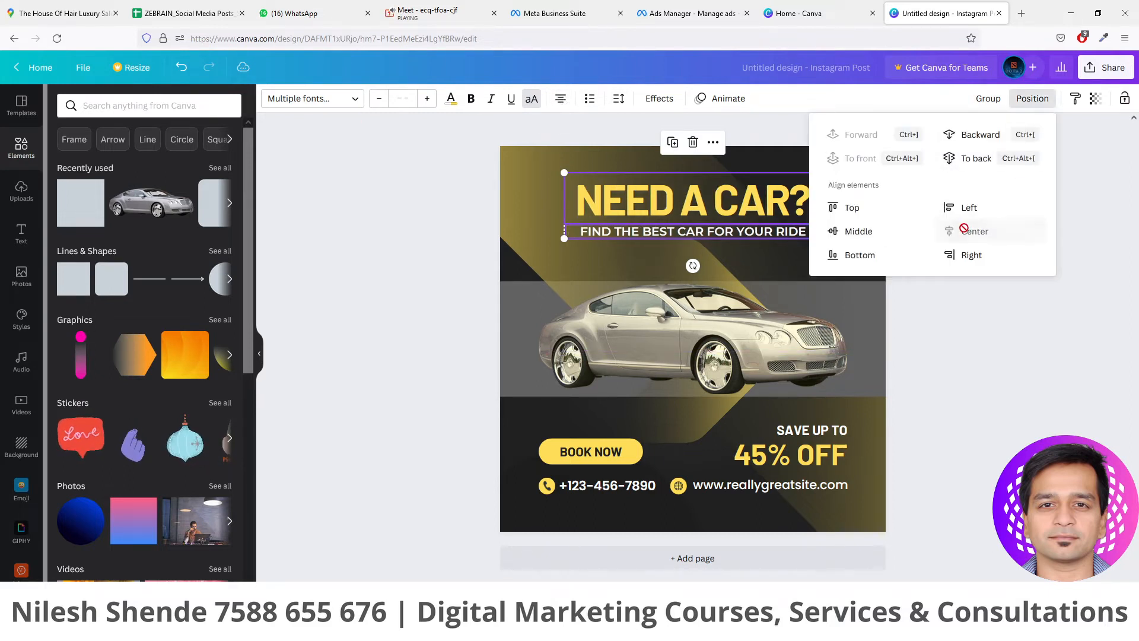
left_click(1007, 337)
left_click(1007, 337)
left_click(751, 197)
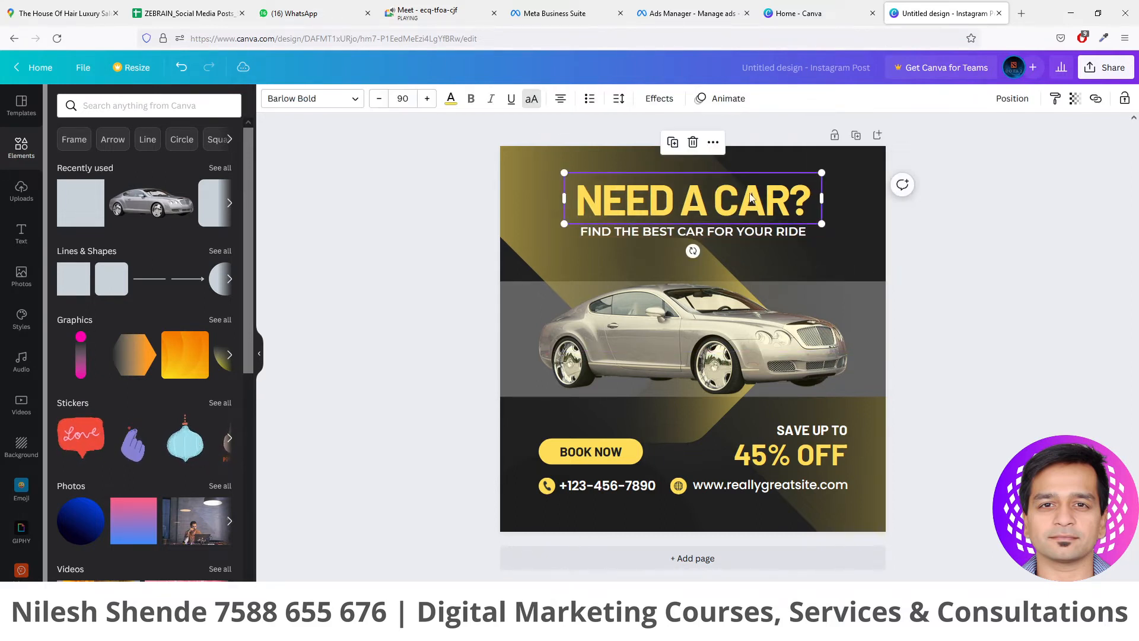
left_click(1012, 99)
left_click(979, 338)
left_click(801, 235)
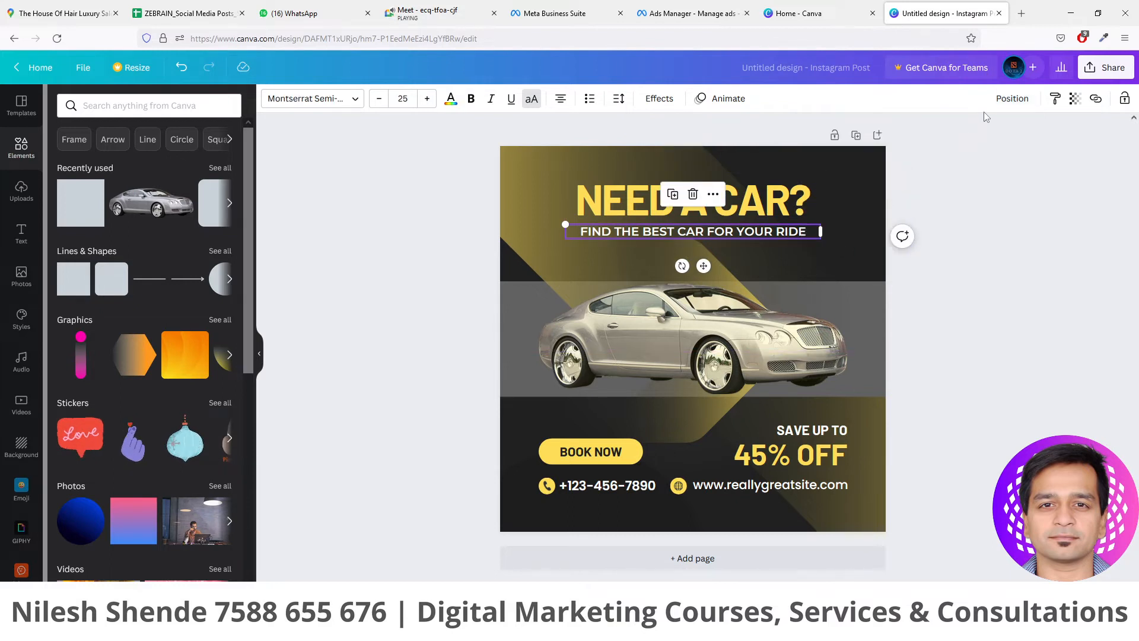
left_click(1012, 99)
left_click(1092, 243)
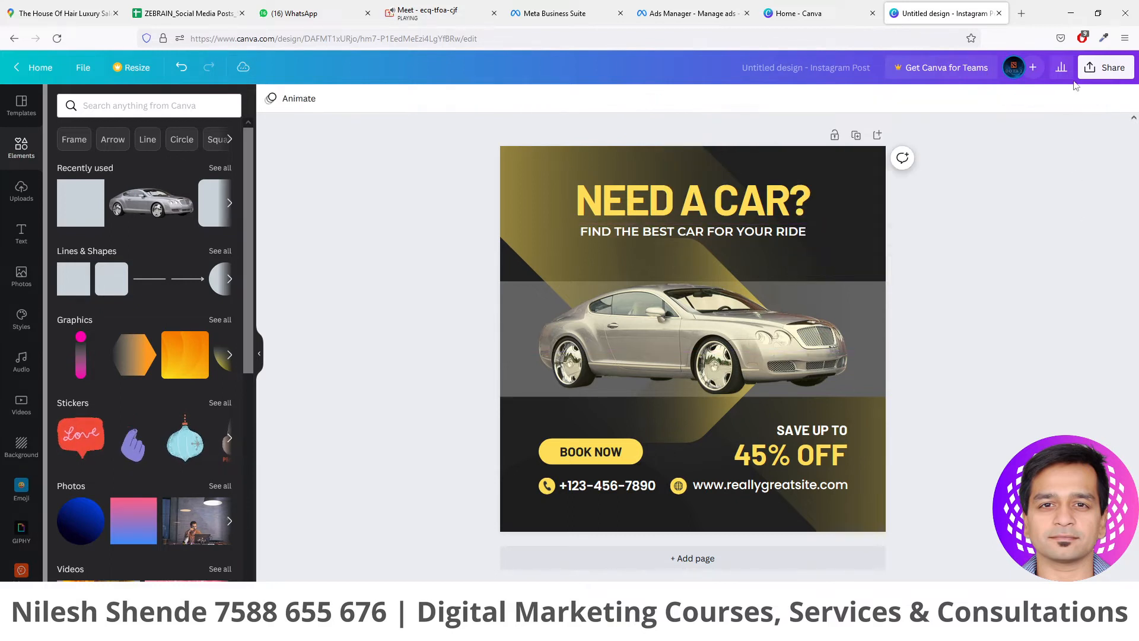
Download the design as a PNG at 1080 × 1080 px and show the finished file in the browser's downloads
left_click(1112, 69)
left_click(1001, 353)
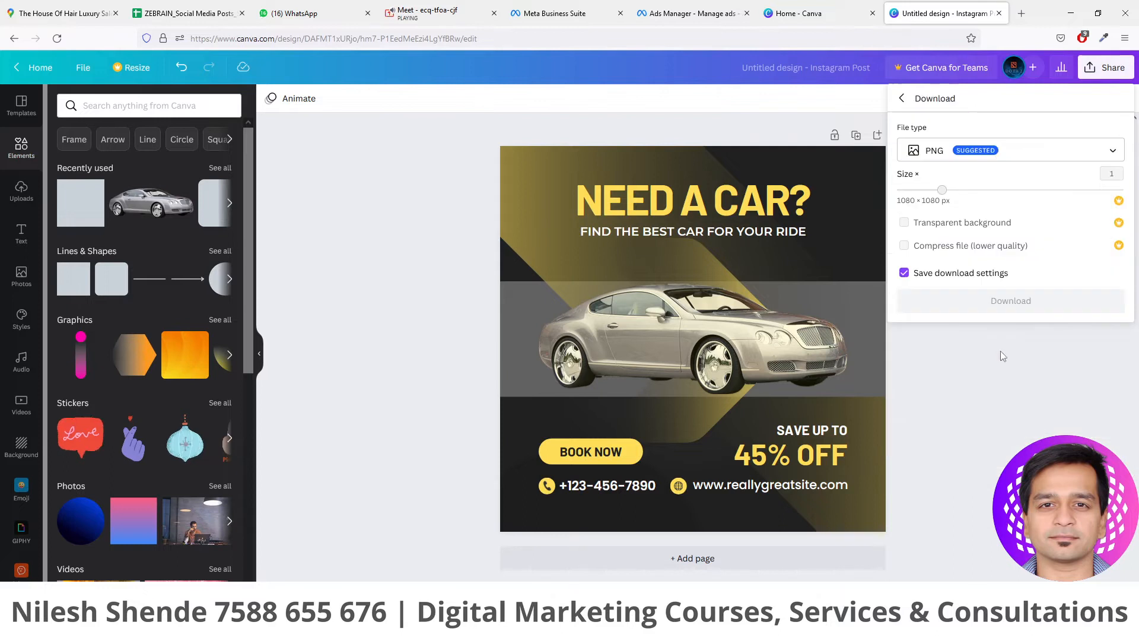
left_click(993, 303)
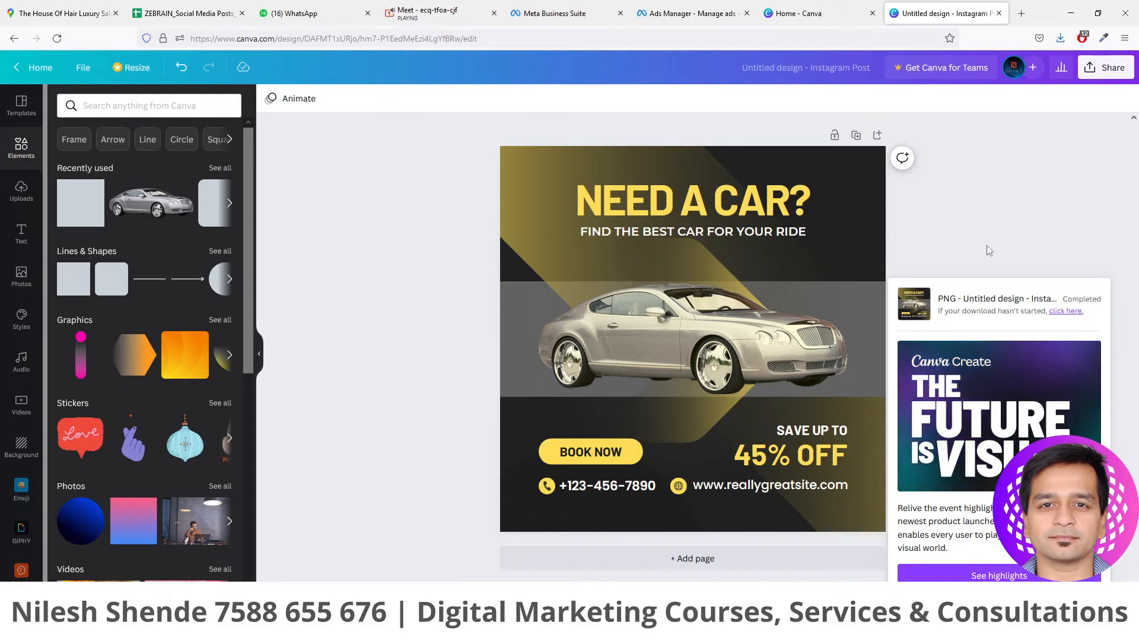
left_click(1059, 38)
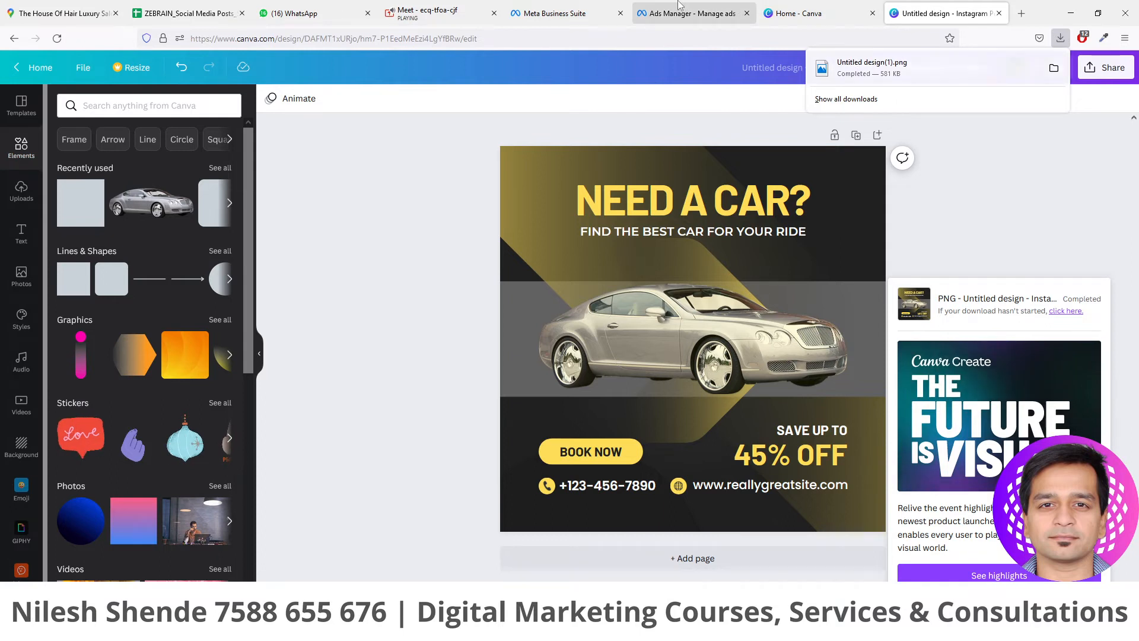
left_click(691, 13)
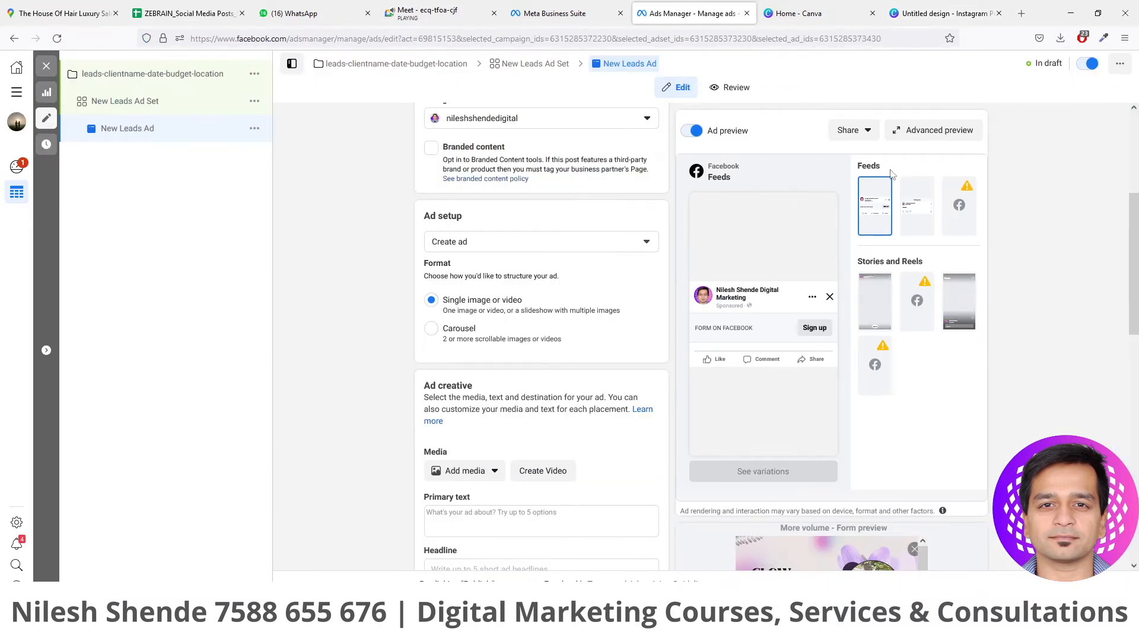
left_click(944, 14)
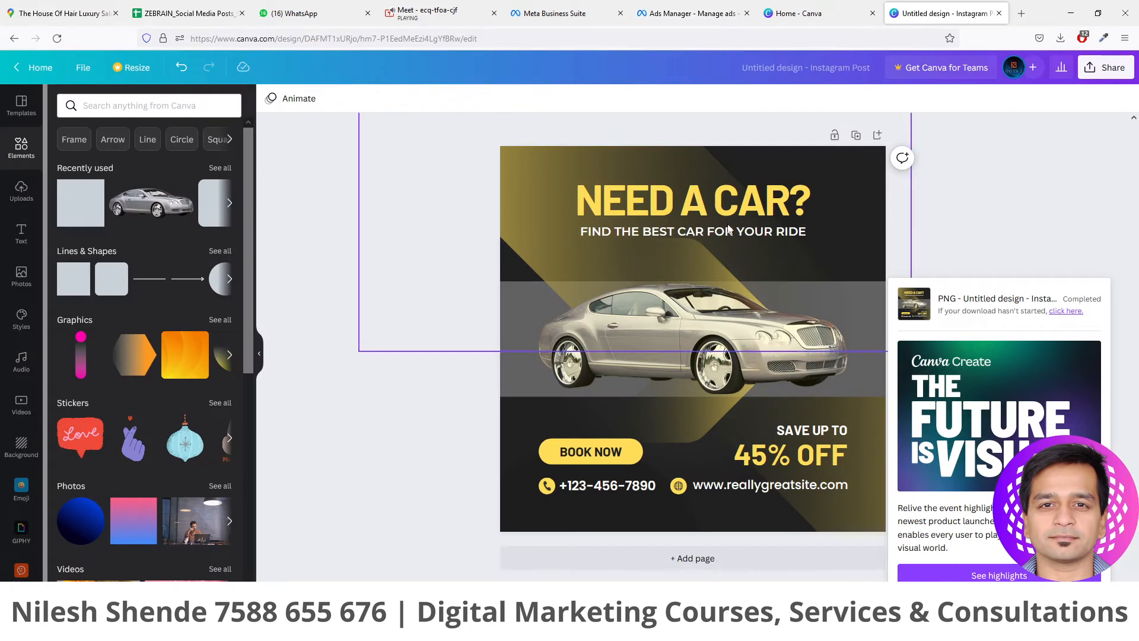
left_click(325, 299)
Duplicate the ad page and apply the blue and white Used Car Sale template from the auto ad results to page 2
left_click(856, 135)
left_click(22, 105)
scroll(166, 350, "down", 2)
scroll(178, 416, "down", 1)
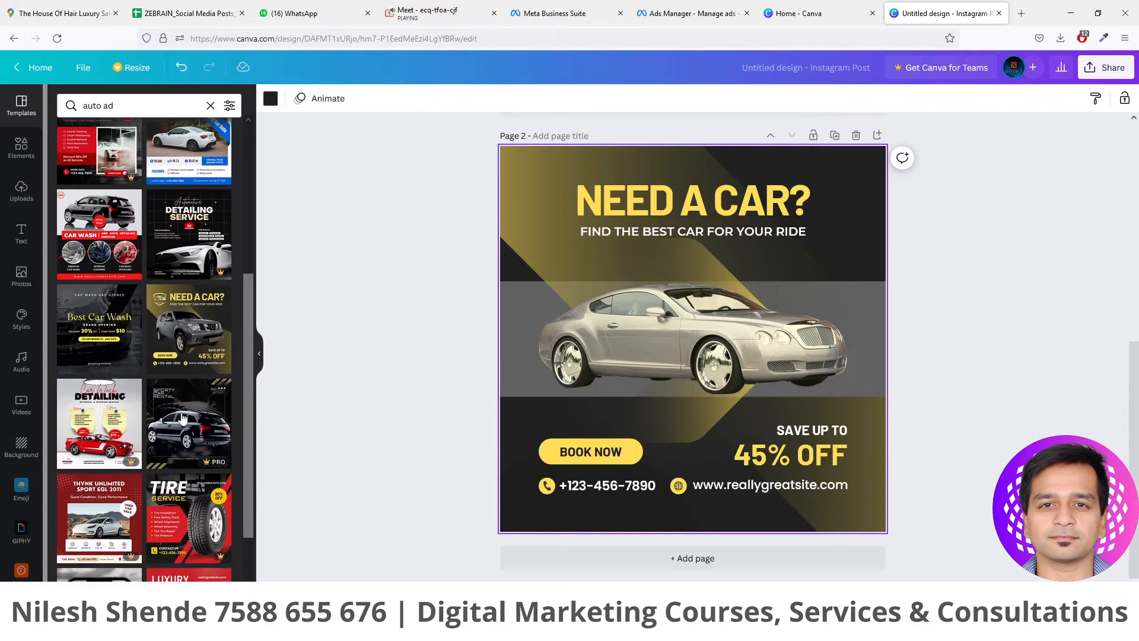
scroll(184, 420, "down", 2)
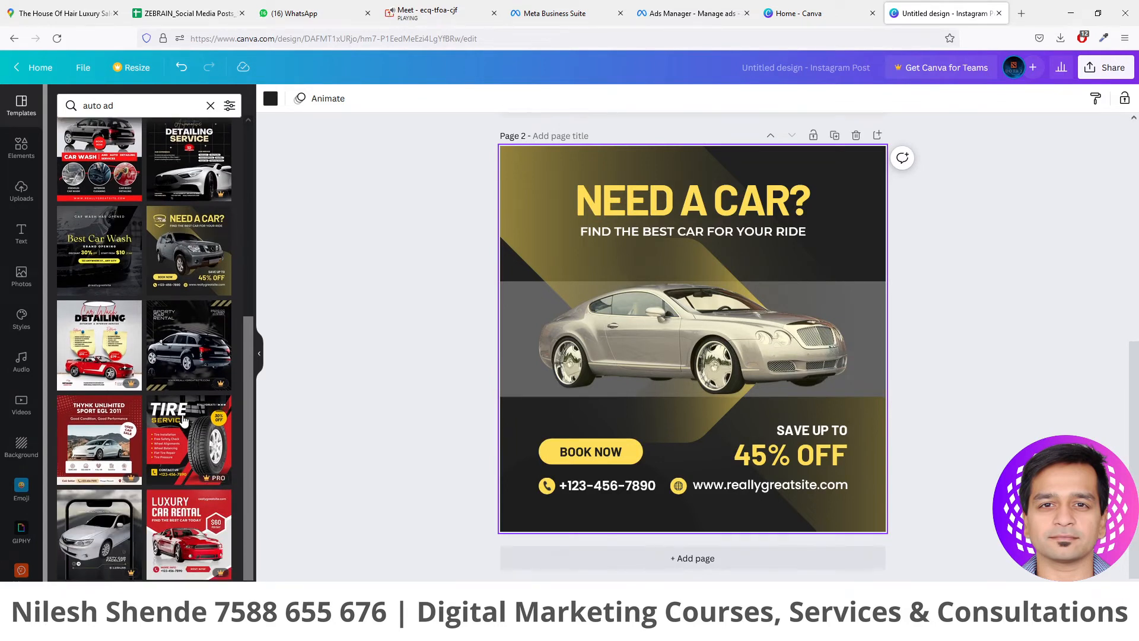
scroll(184, 420, "up", 2)
left_click(184, 420)
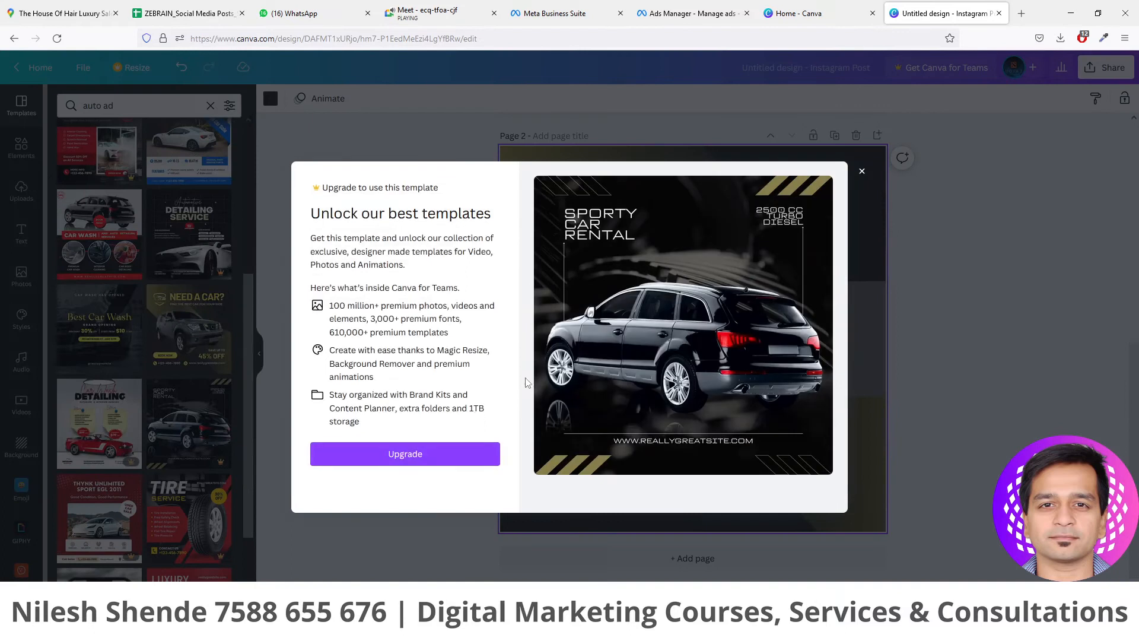
left_click(862, 170)
scroll(198, 201, "up", 1)
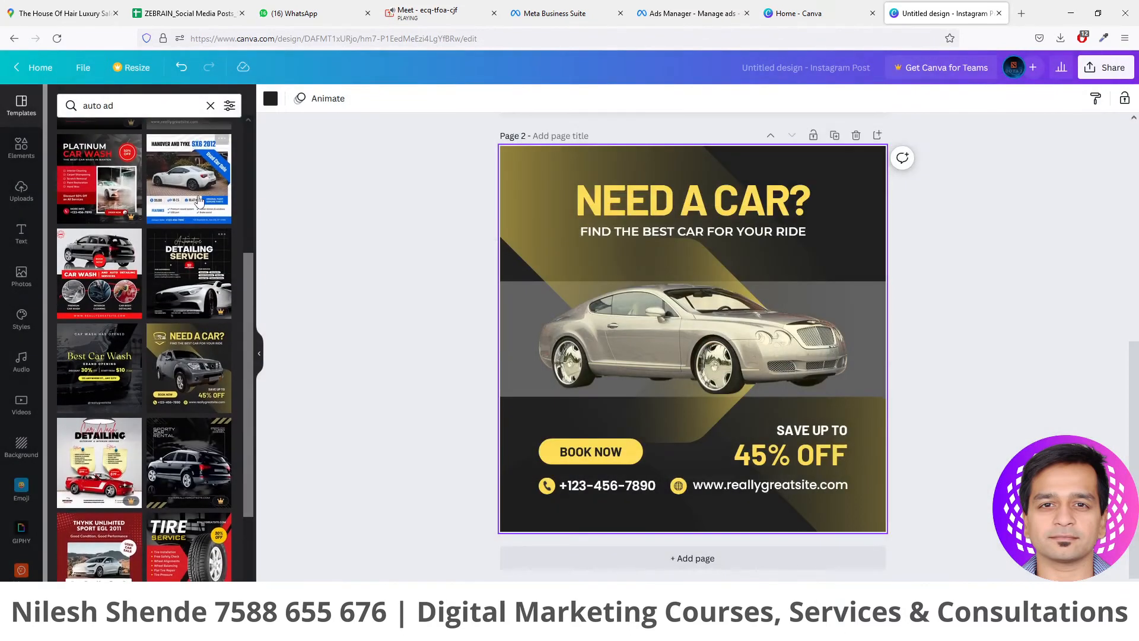
left_click(198, 200)
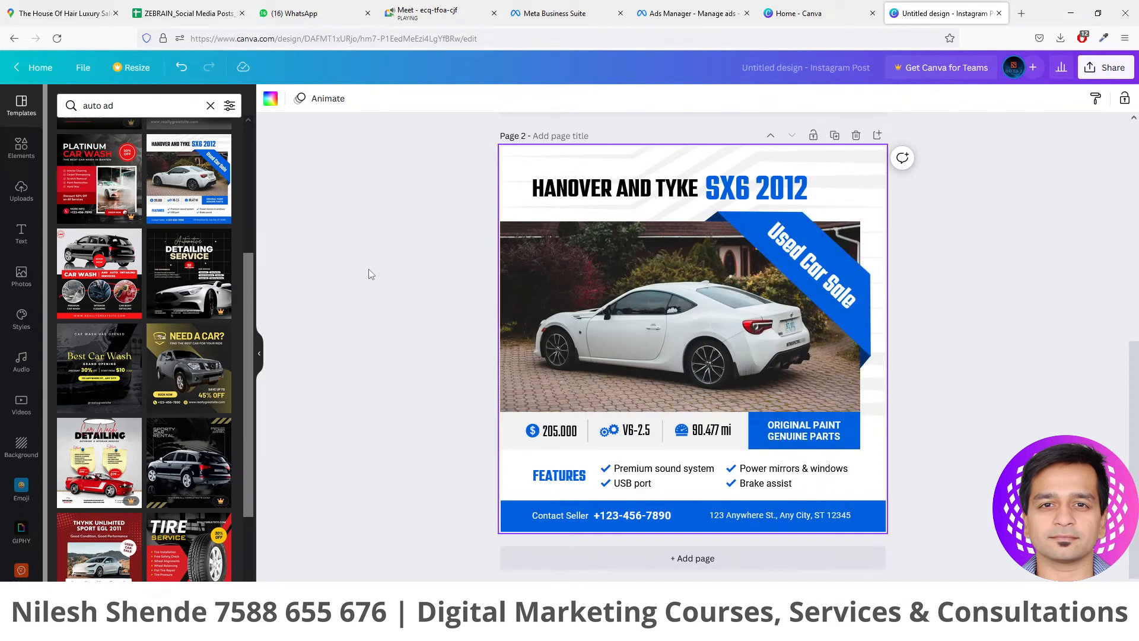
Download only page 2, the Used Car Sale design, as a PNG at 1080 × 1080 px
left_click(1092, 68)
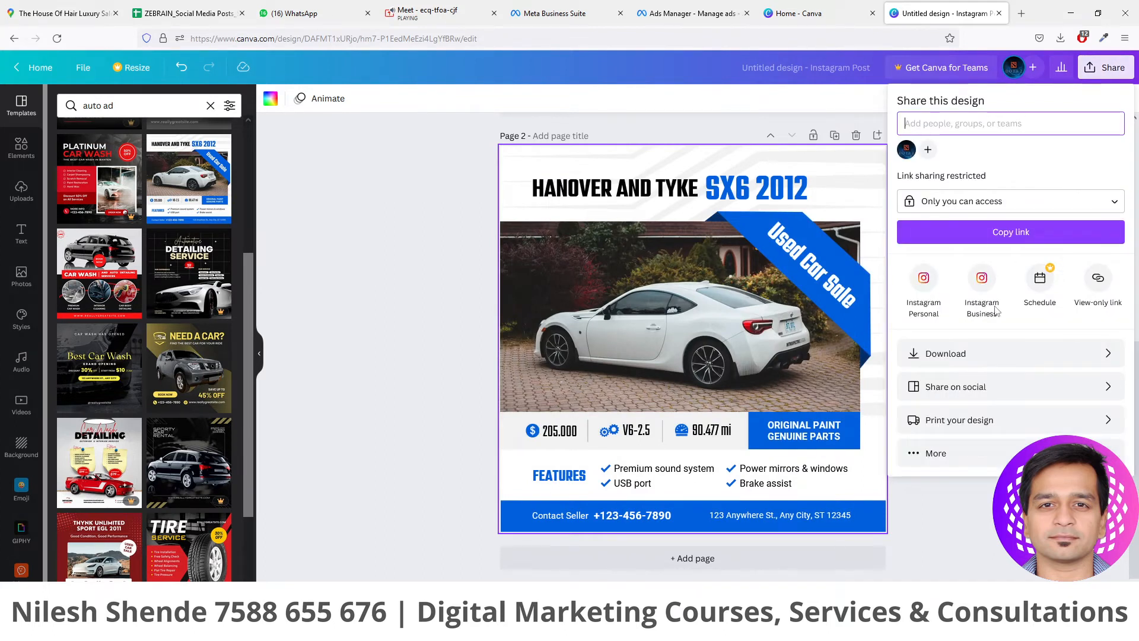
left_click(983, 355)
left_click(956, 289)
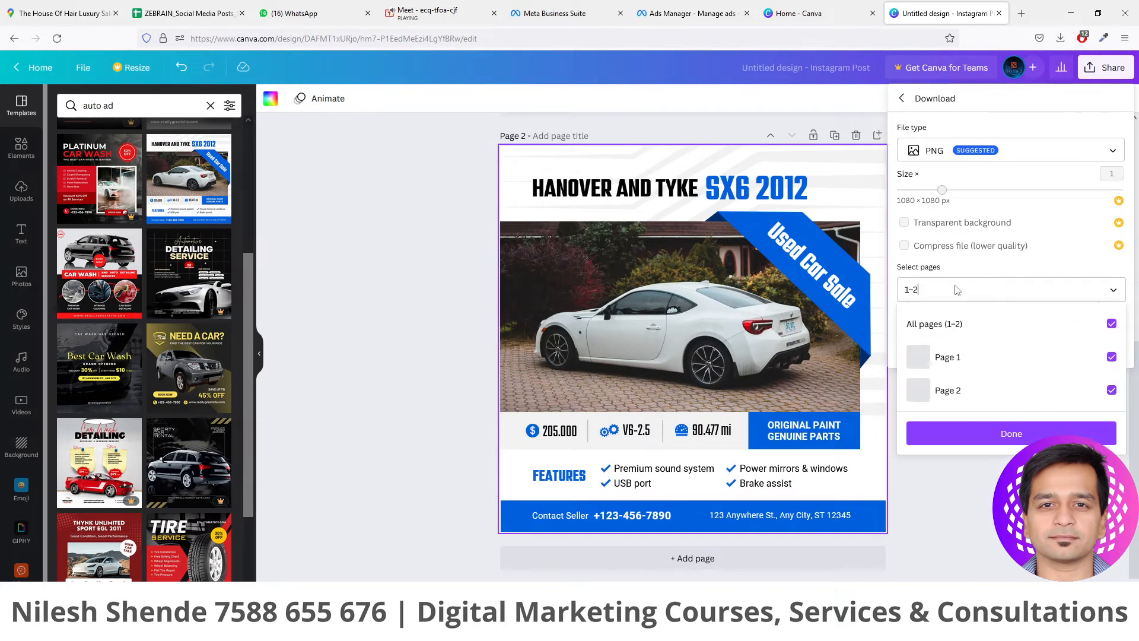
left_click(948, 336)
left_click(955, 389)
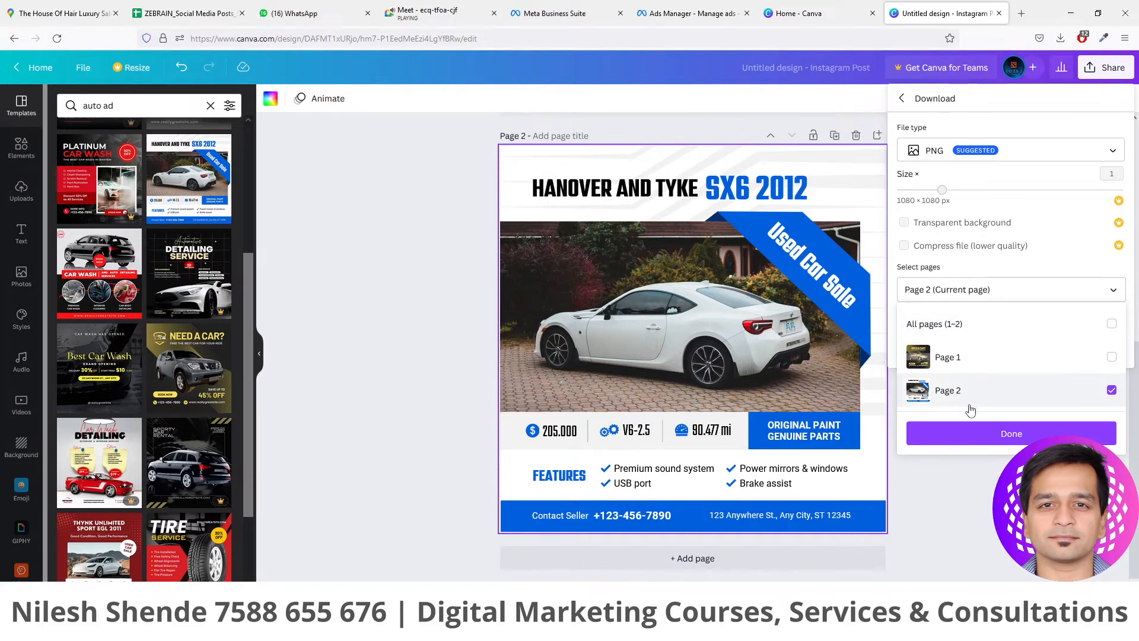
left_click(976, 426)
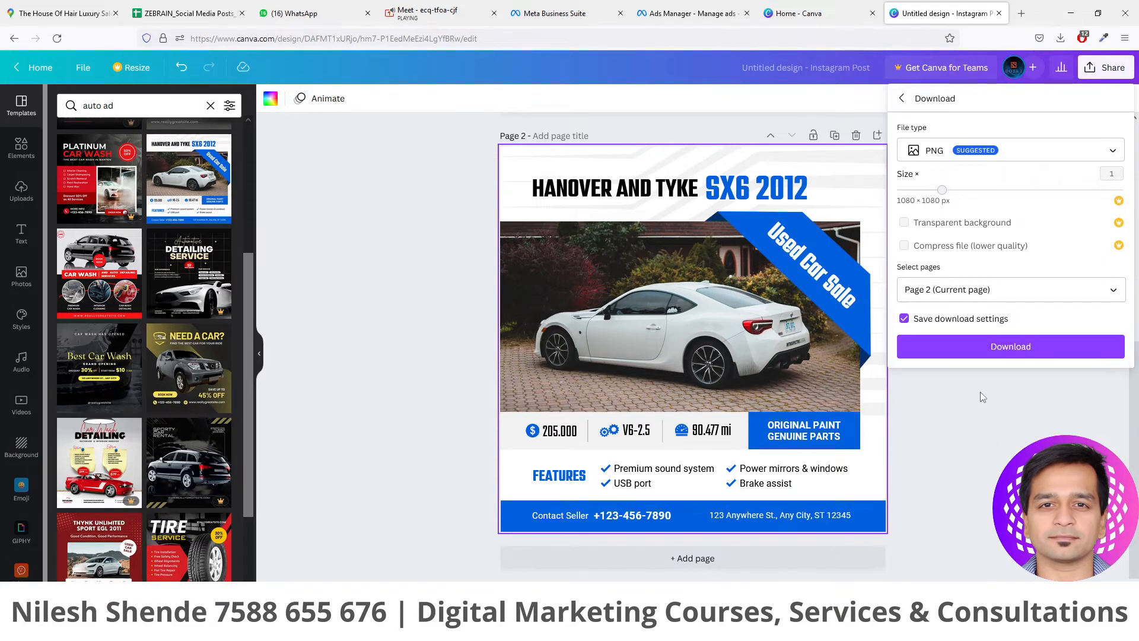
left_click(979, 355)
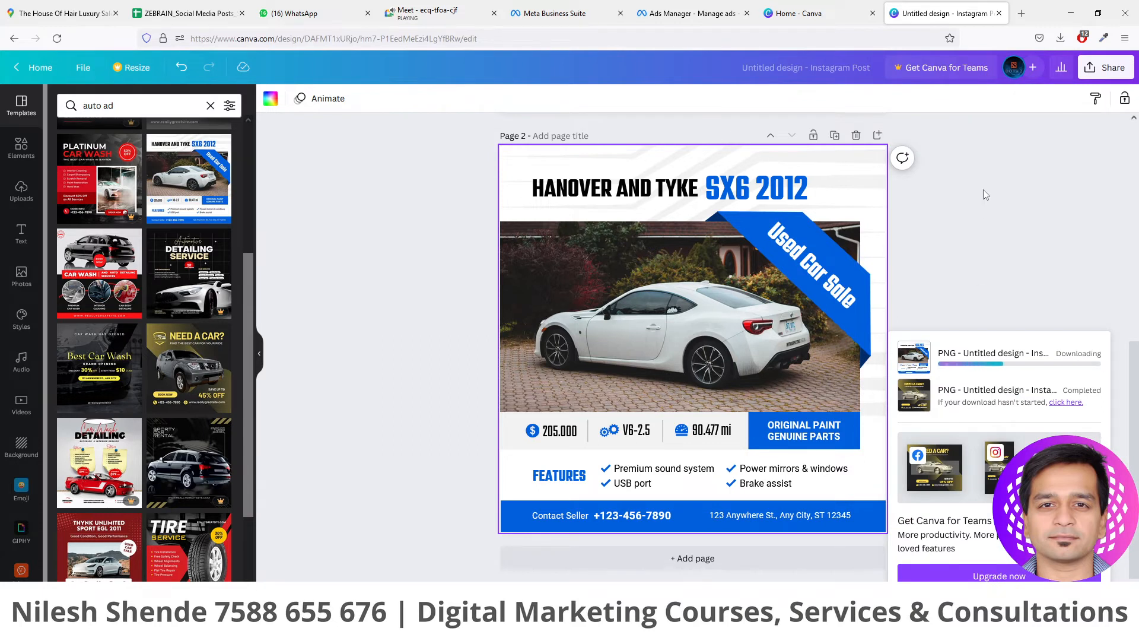
left_click(976, 225)
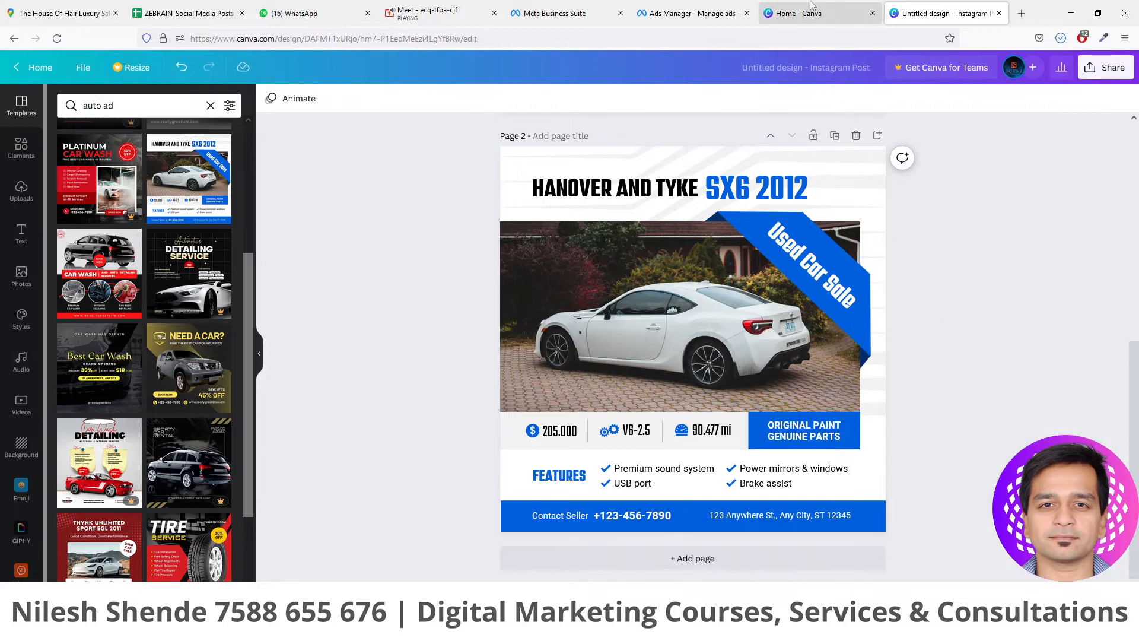
Switch to Ads Manager, set the ad format to Carousel and give the first card the headline "Need A Car Urgently?"
left_click(641, 5)
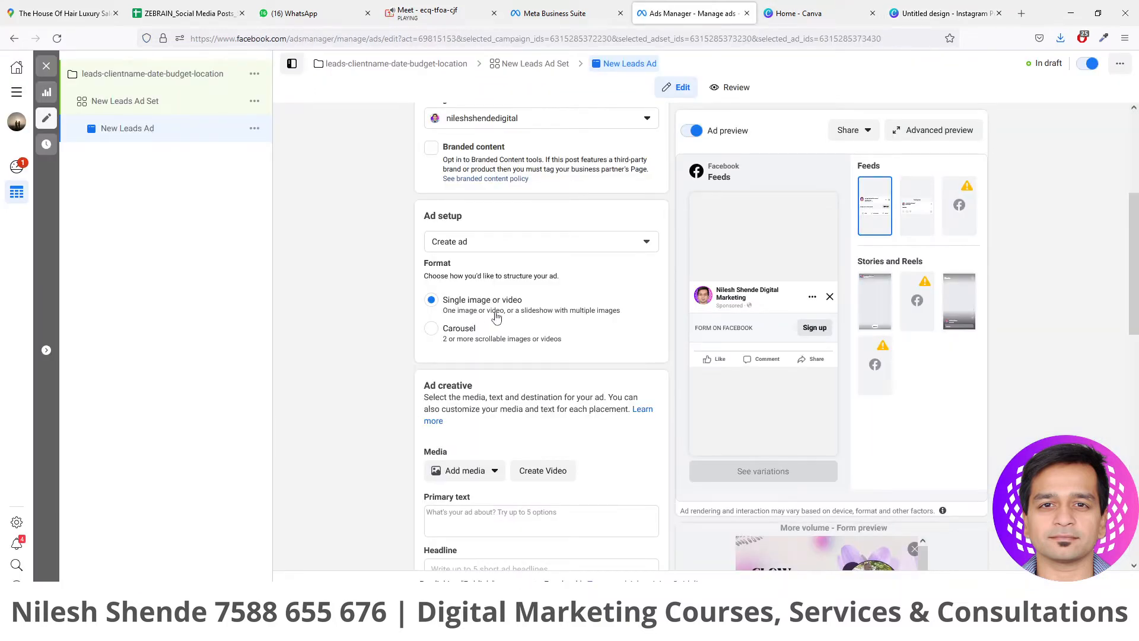
left_click(442, 334)
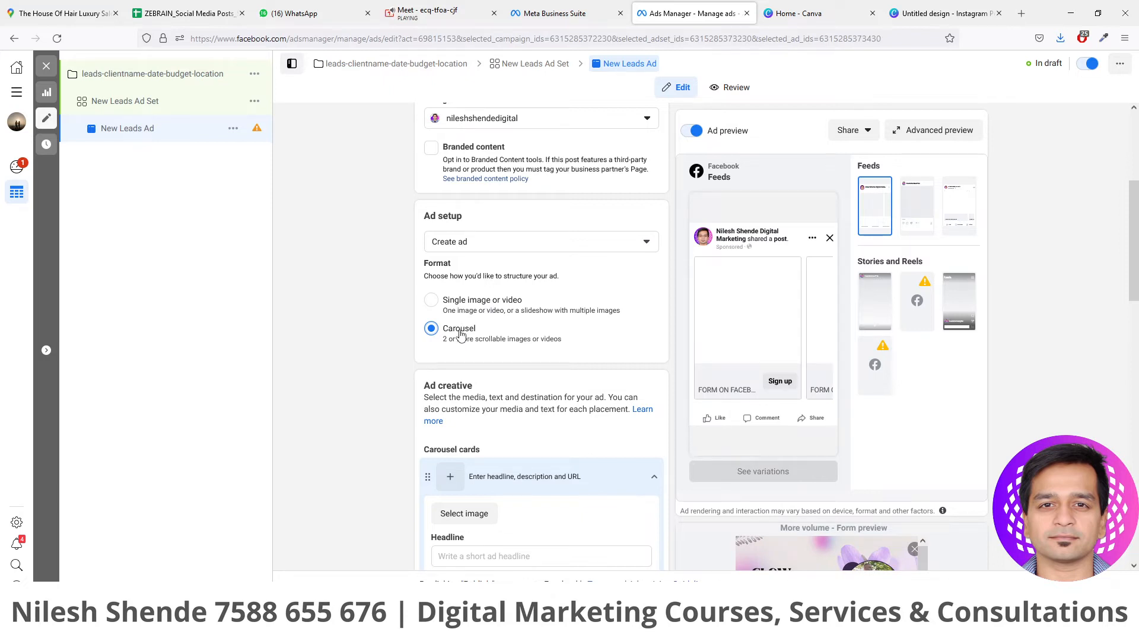
scroll(361, 319, "down", 3)
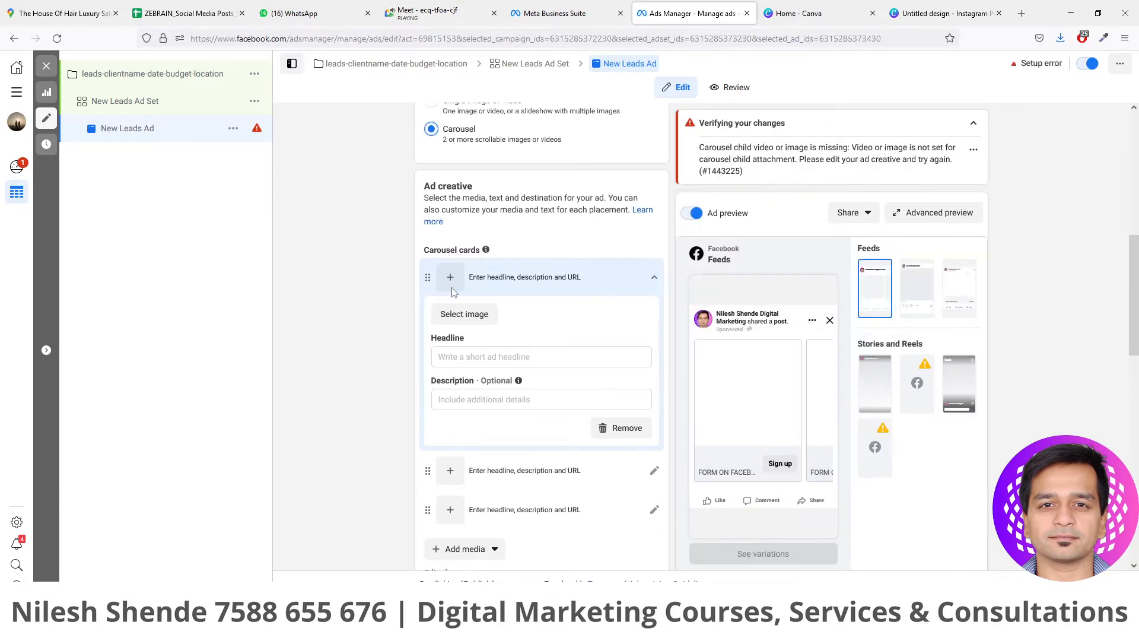
left_click(463, 356)
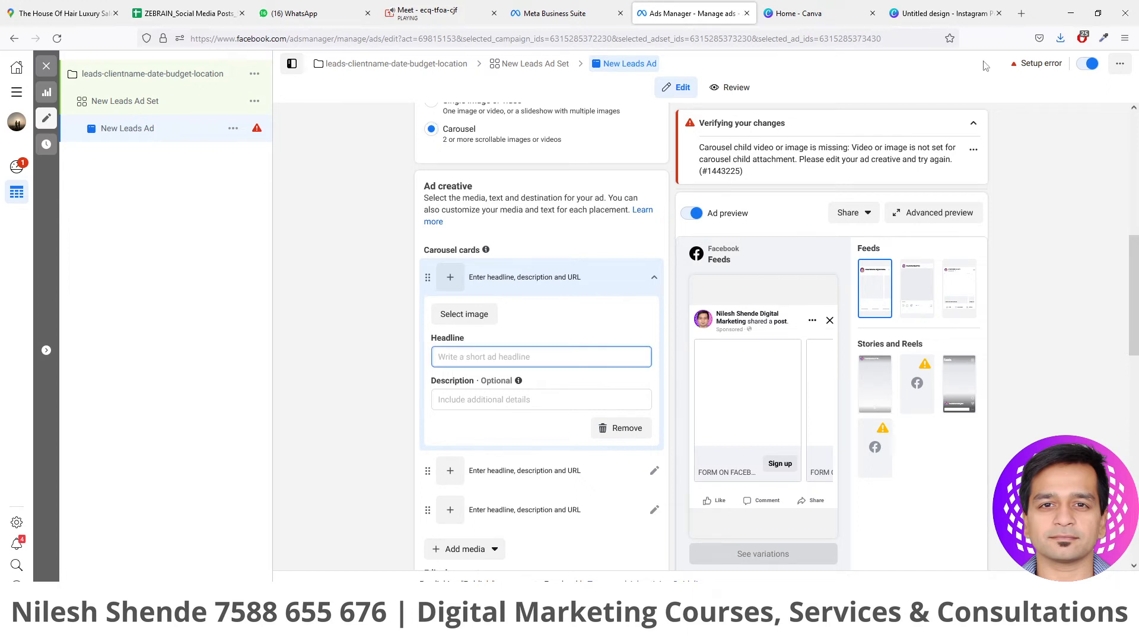
type("Ne")
left_click(563, 399)
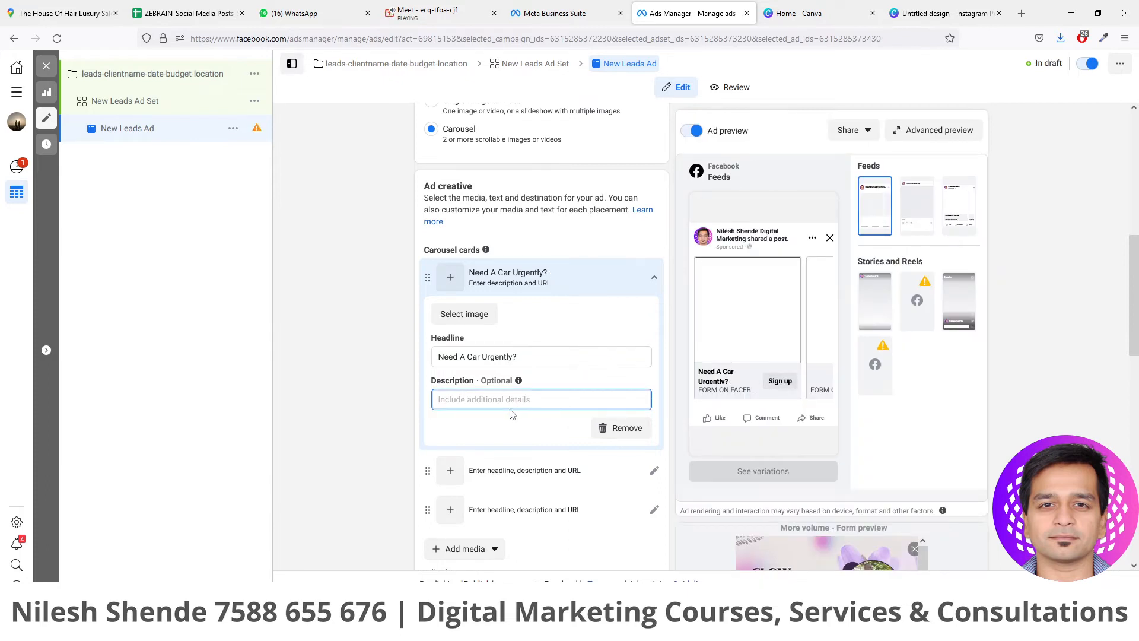
Try to upload Untitled design(2) from the Downloads folder as the first carousel card's image
left_click(463, 314)
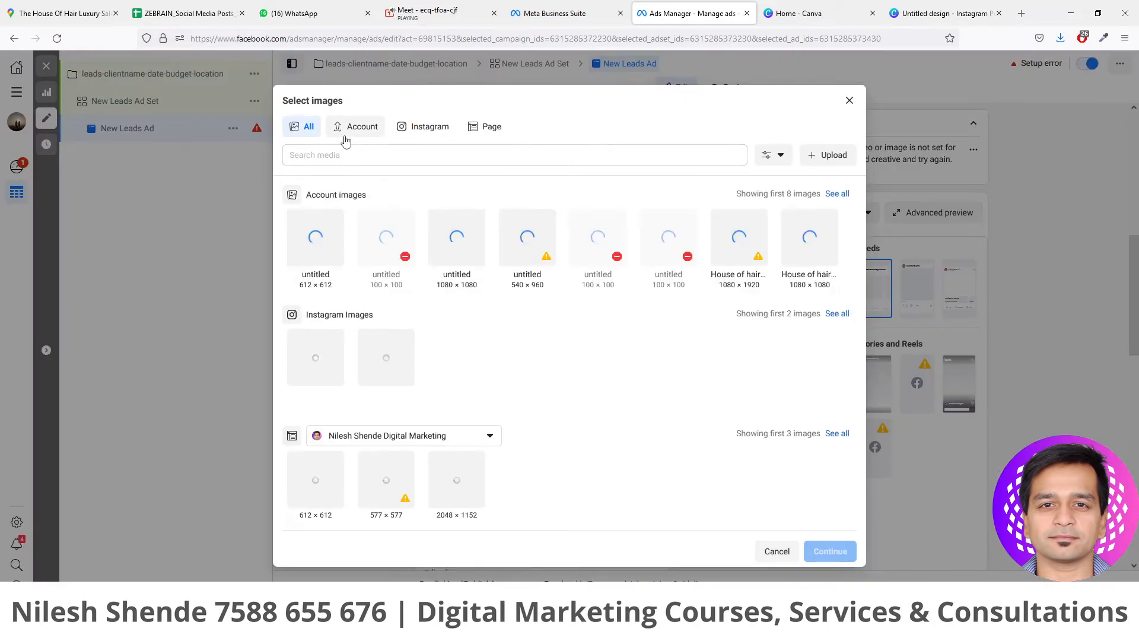
left_click(826, 155)
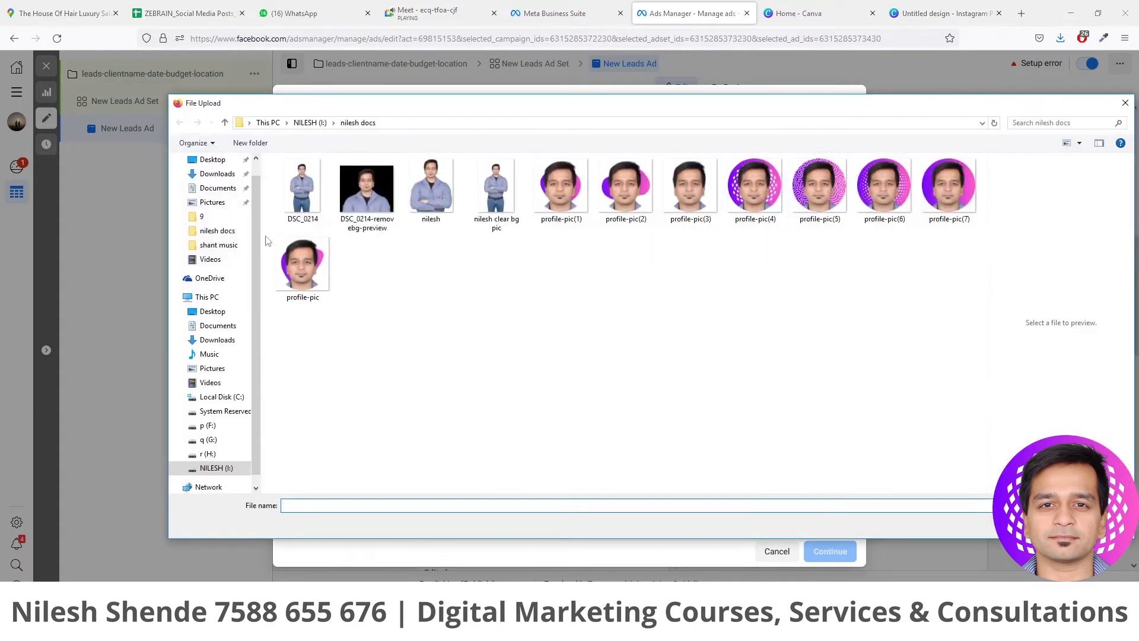
left_click(218, 339)
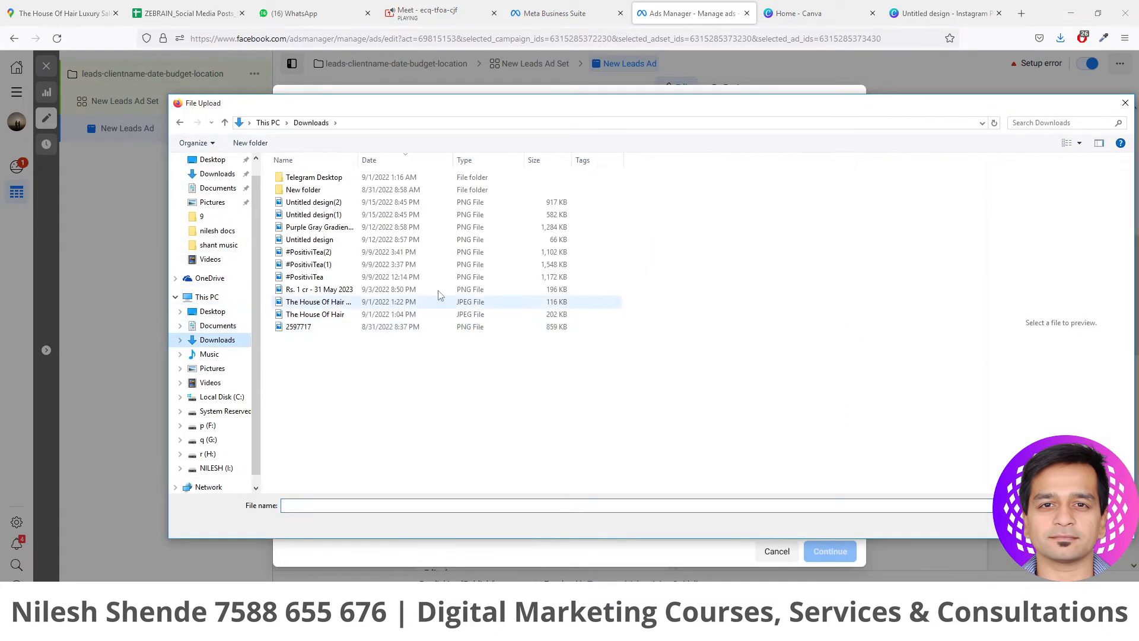
left_click(326, 203)
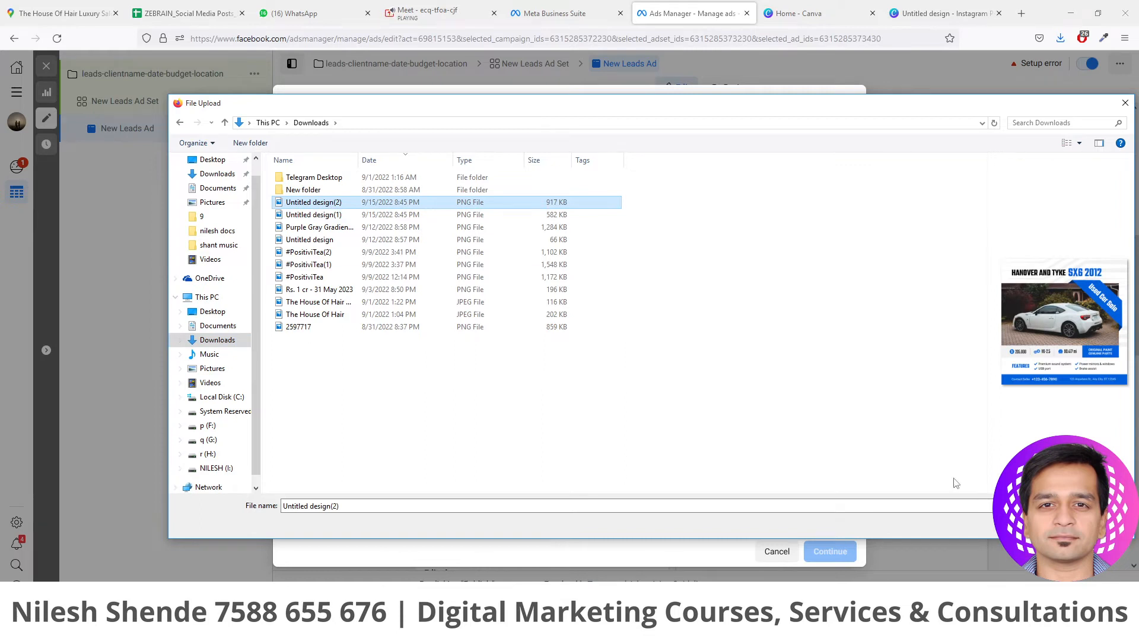
left_click(1044, 524)
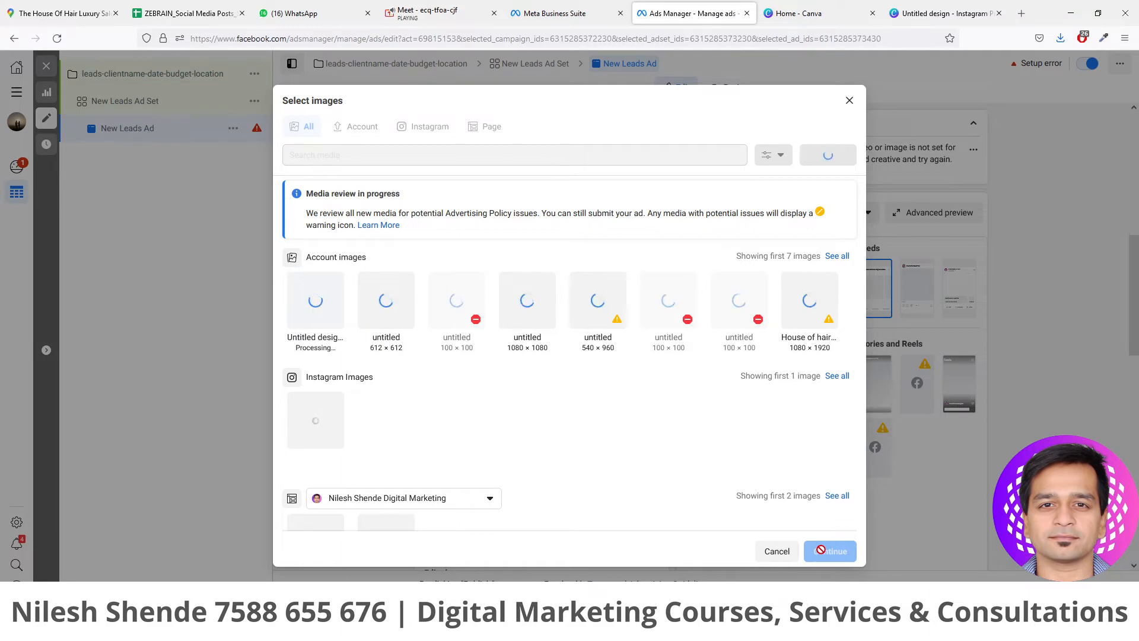
left_click(828, 551)
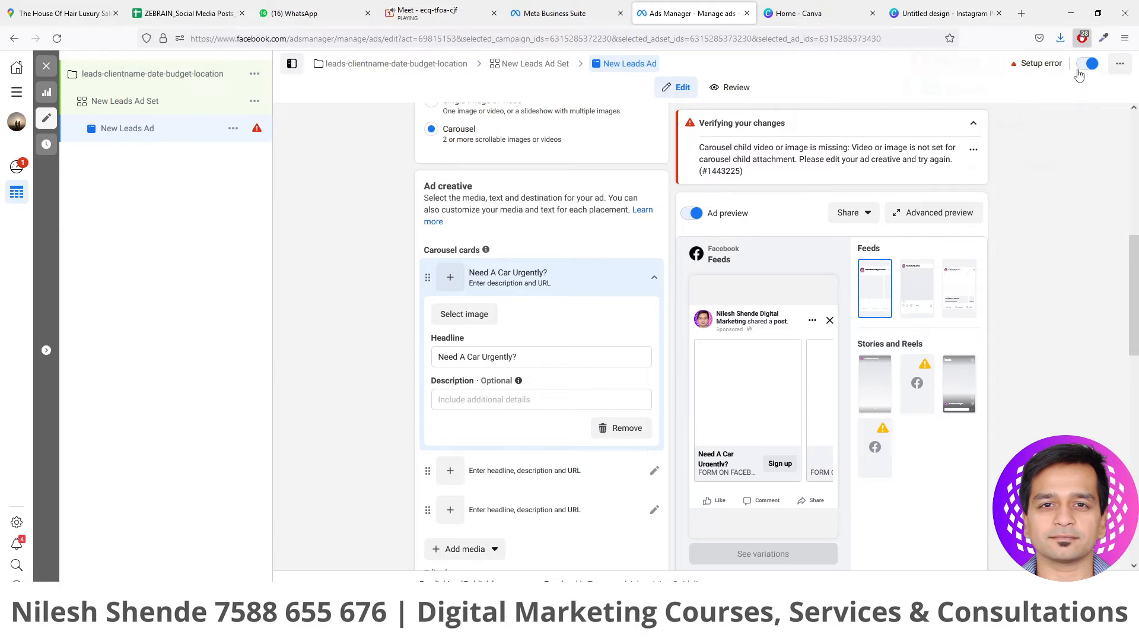
Turn off the ad blocker for the Ads Manager page and stay on the page without reloading it
left_click(1083, 38)
left_click(1042, 217)
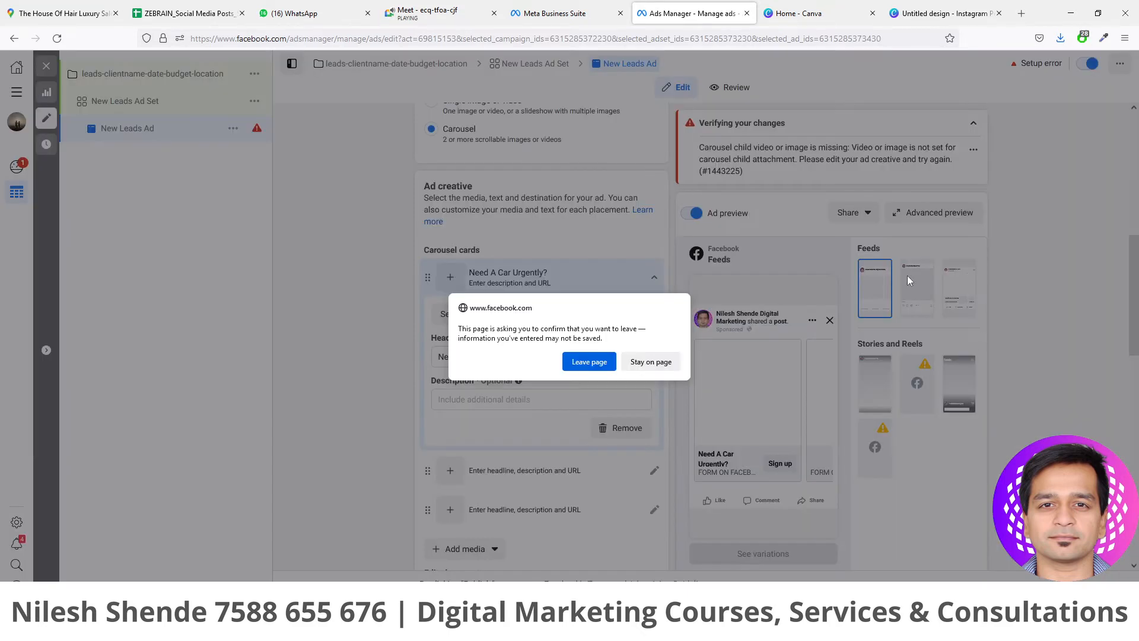
left_click(633, 363)
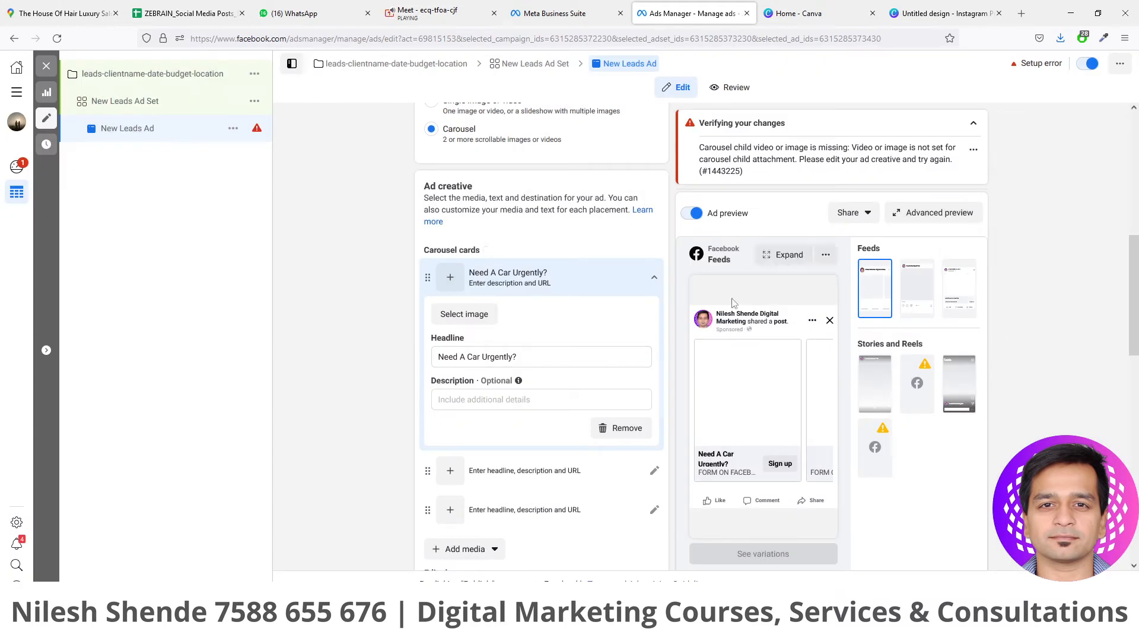
Try to upload Untitled design(2) and Untitled design(1) and use the latter as the first carousel card's image
left_click(454, 319)
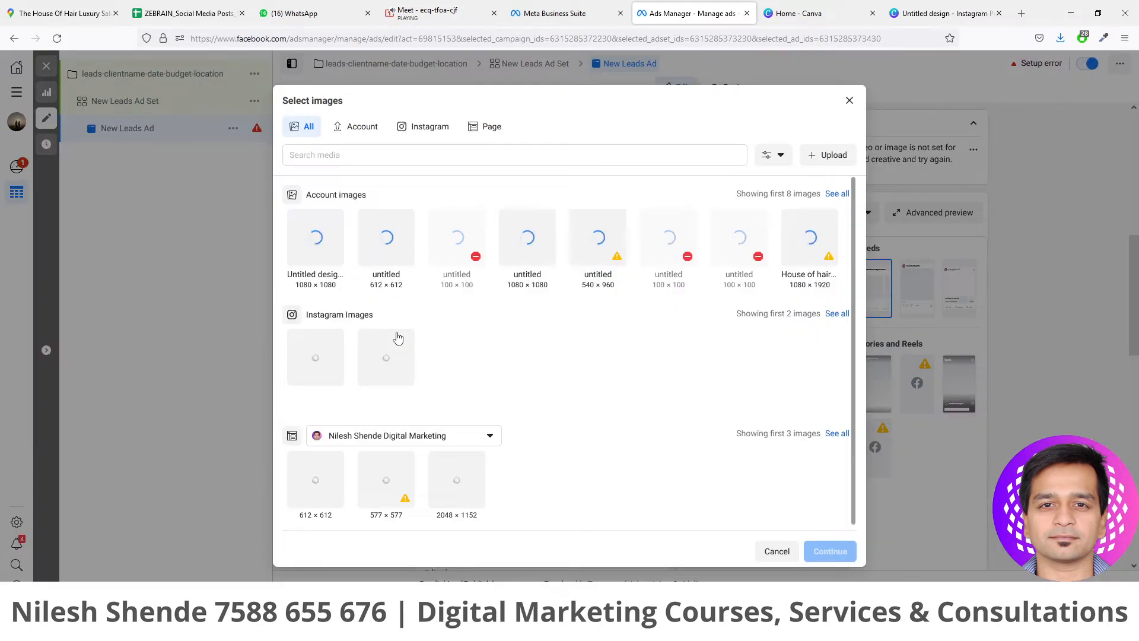
left_click(830, 155)
left_click(313, 204)
double_click(312, 205)
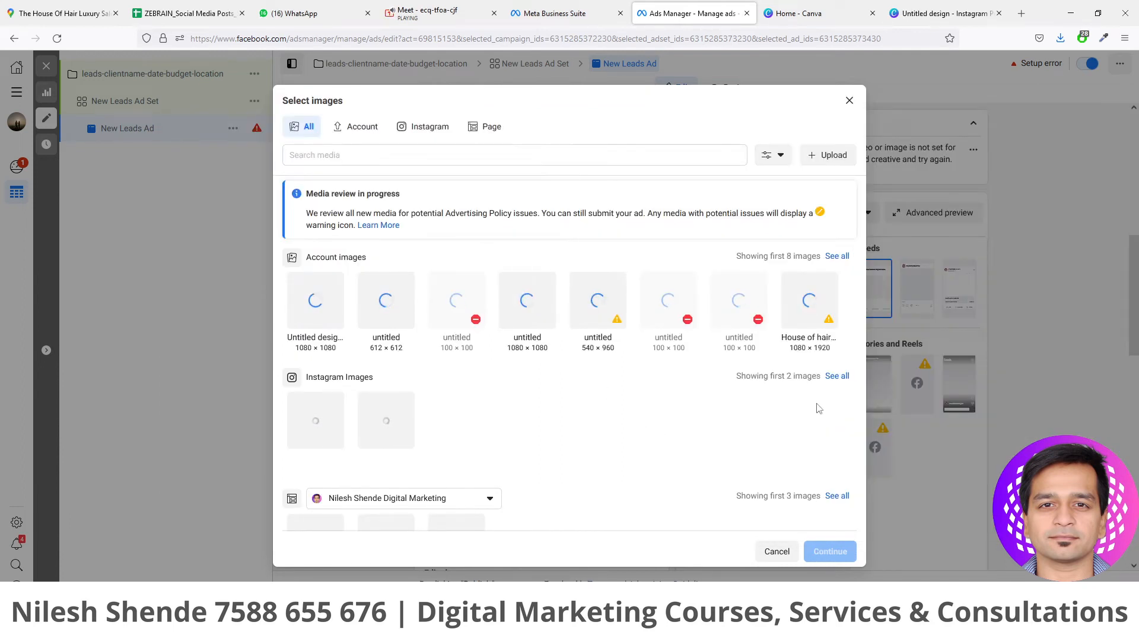
left_click(827, 156)
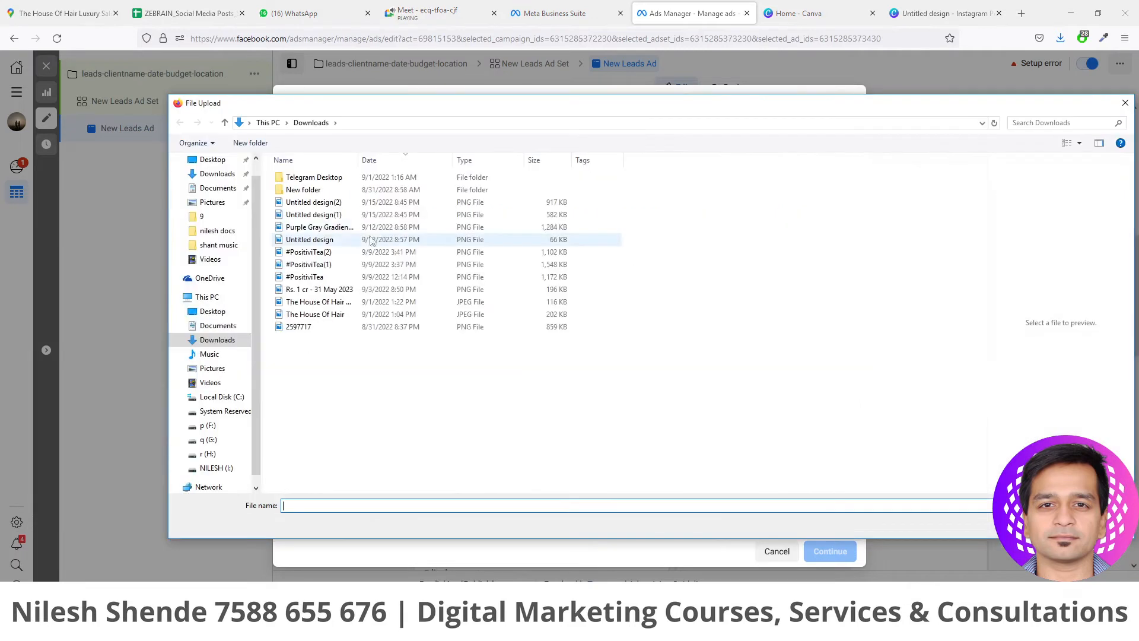
double_click(309, 215)
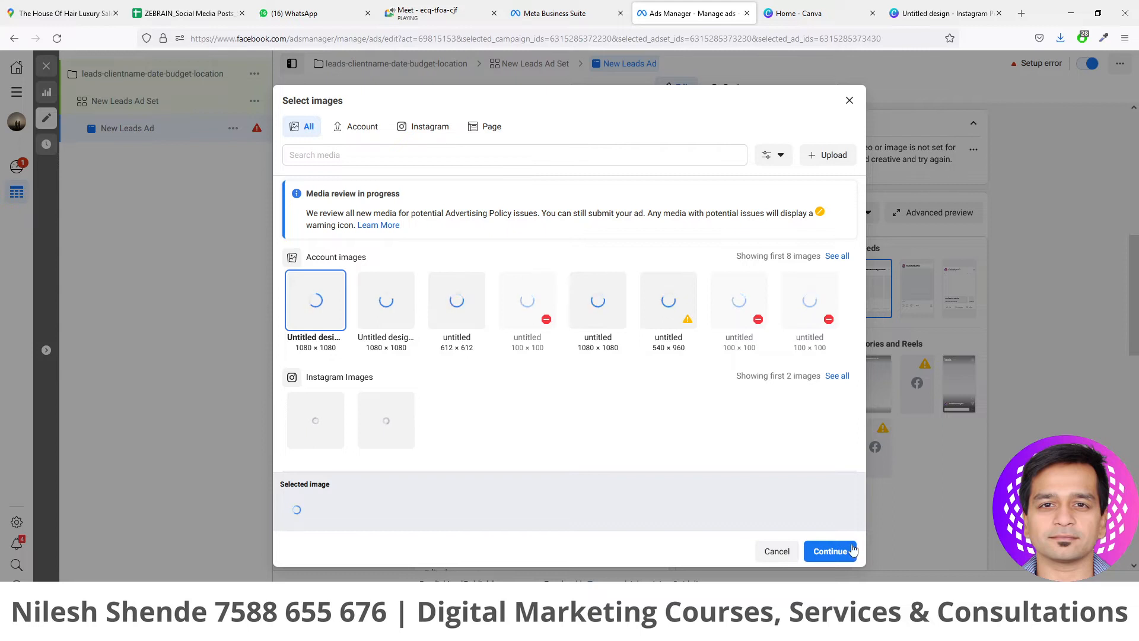
left_click(822, 552)
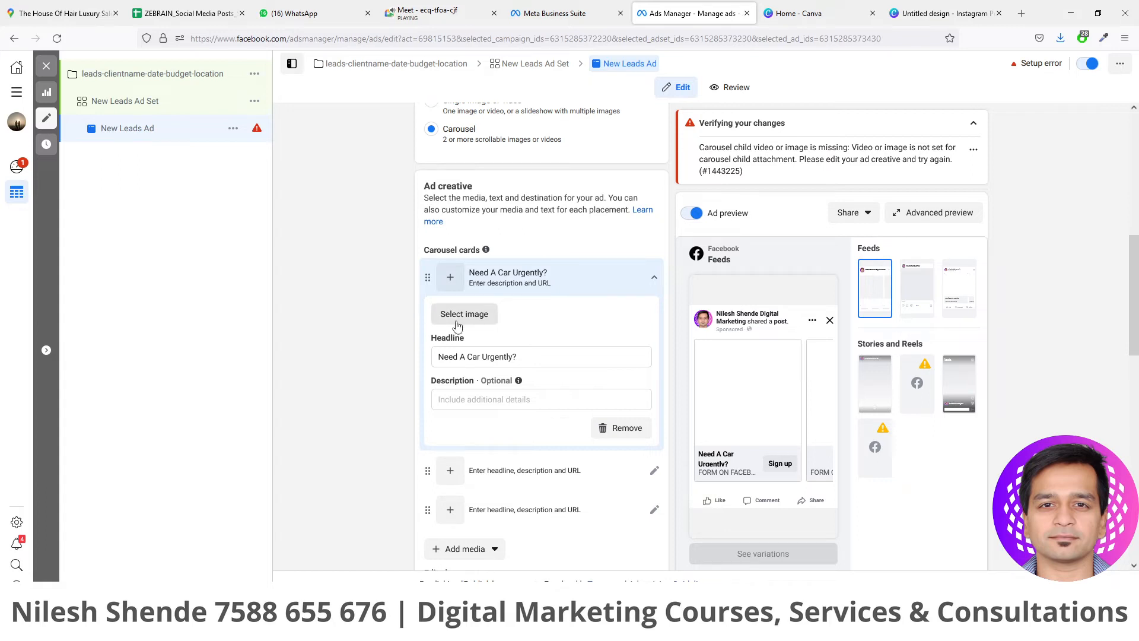
Reload the ad editing page, confirm leaving it, and return to the first carousel card's settings
left_click(57, 38)
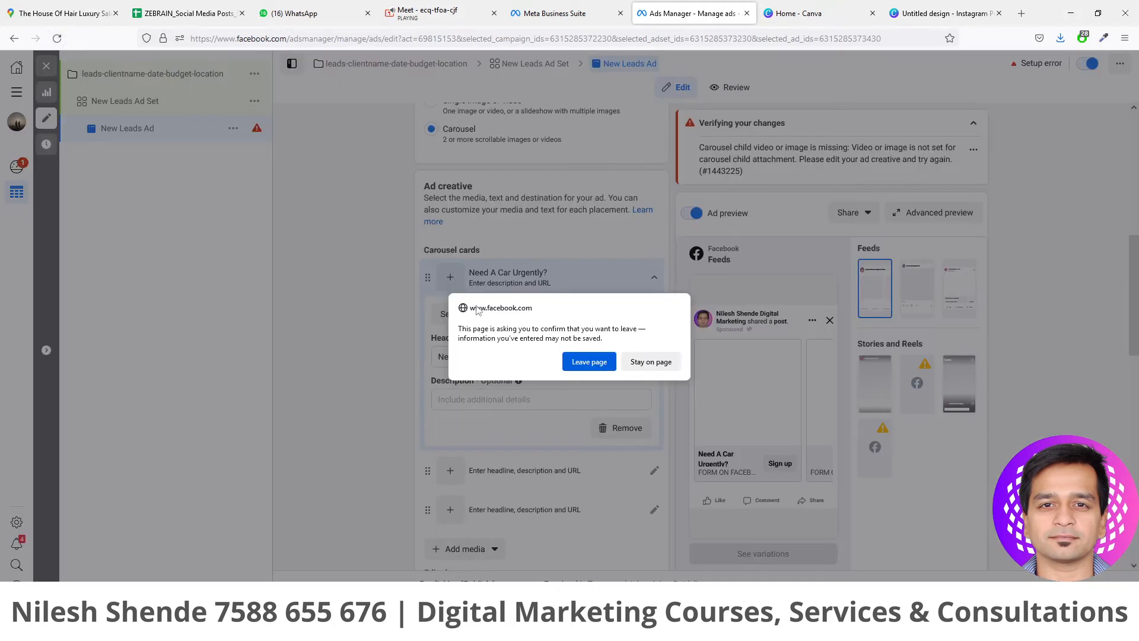
left_click(586, 369)
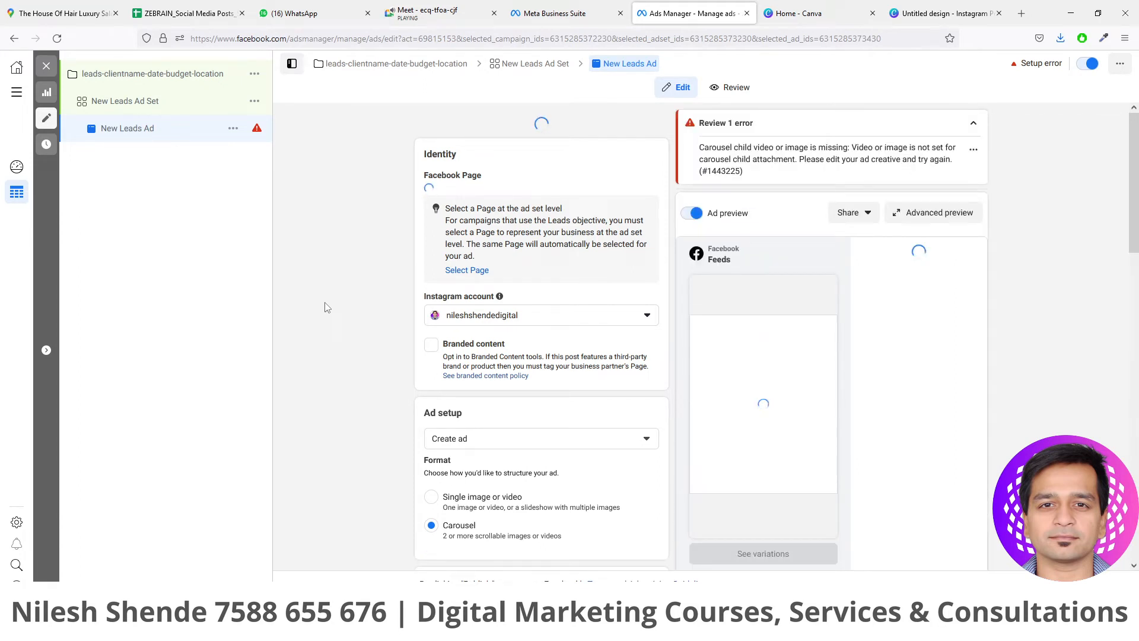
scroll(326, 306, "down", 3)
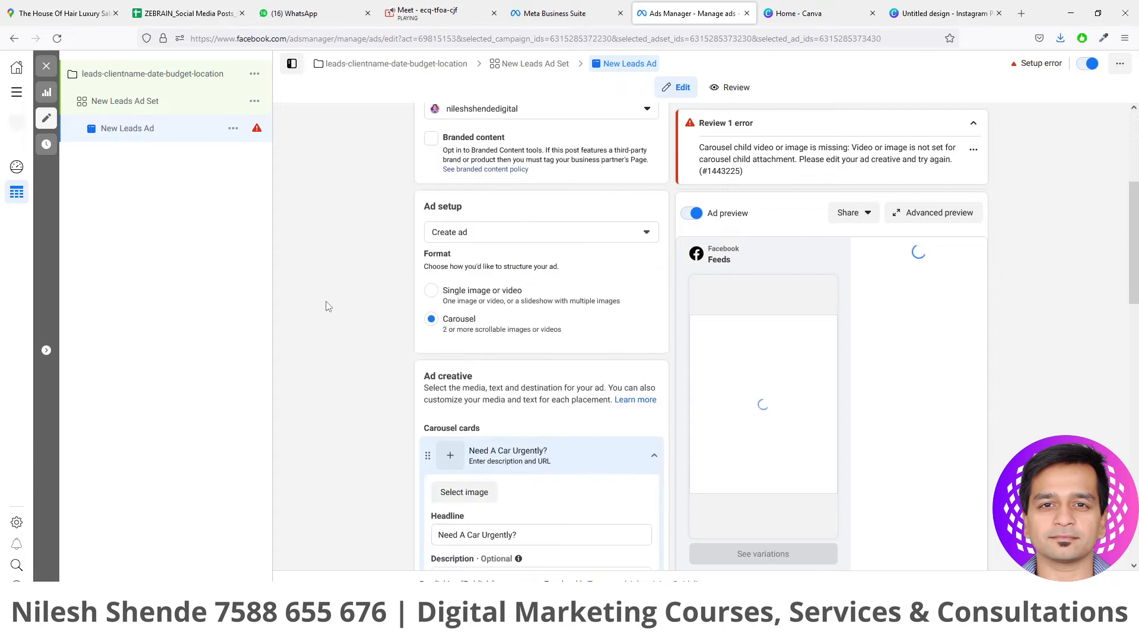
scroll(328, 306, "down", 5)
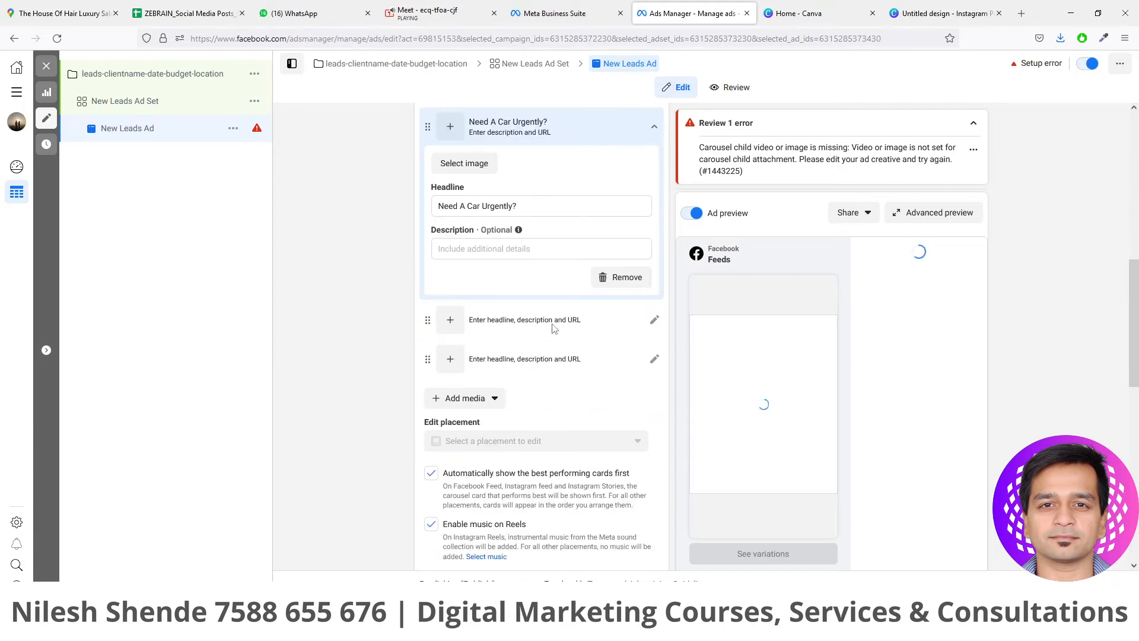
scroll(474, 249, "up", 1)
Upload Untitled design(2) and Untitled design(1) from the Downloads folder and use Untitled design(1) as the first carousel card's image
left_click(460, 238)
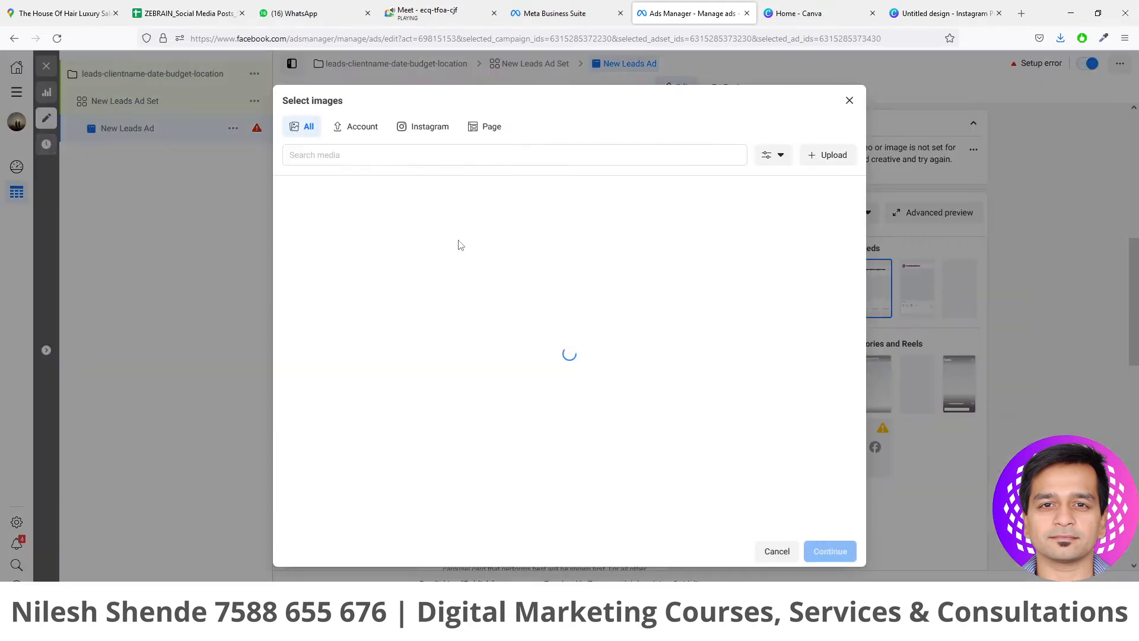
left_click(828, 155)
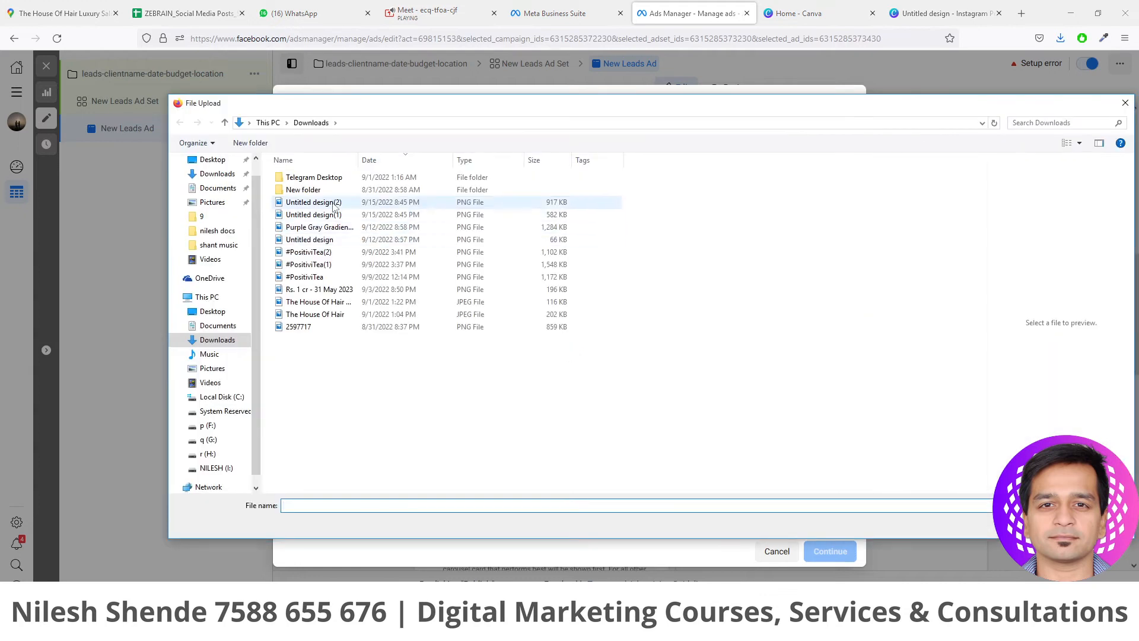
double_click(334, 205)
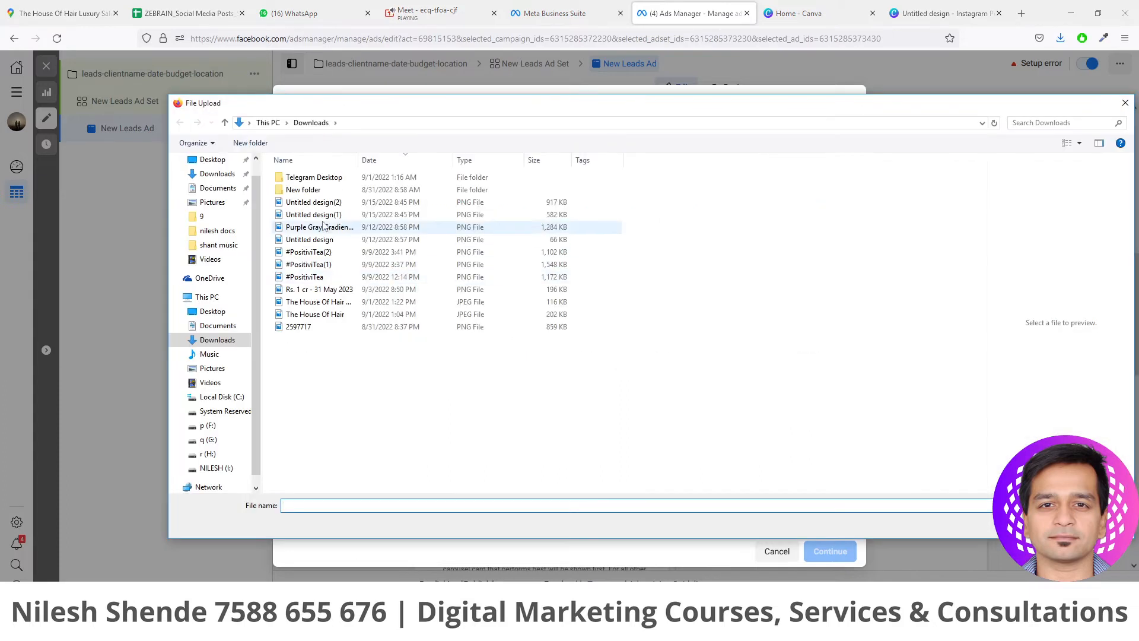
left_click(332, 215)
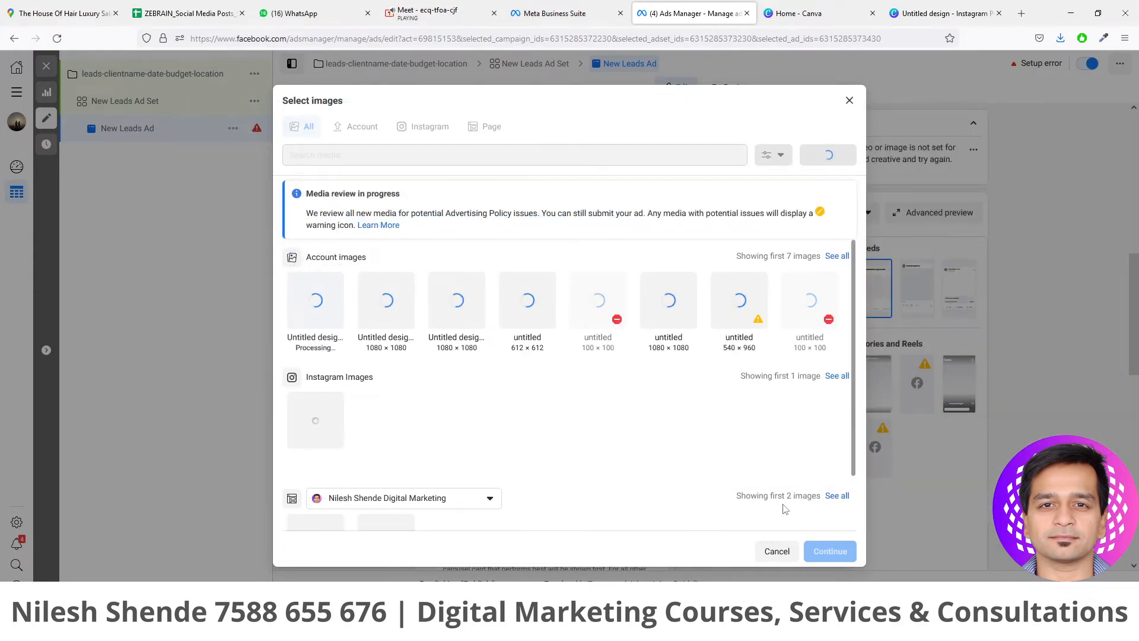
scroll(571, 439, "down", 1)
scroll(563, 438, "up", 1)
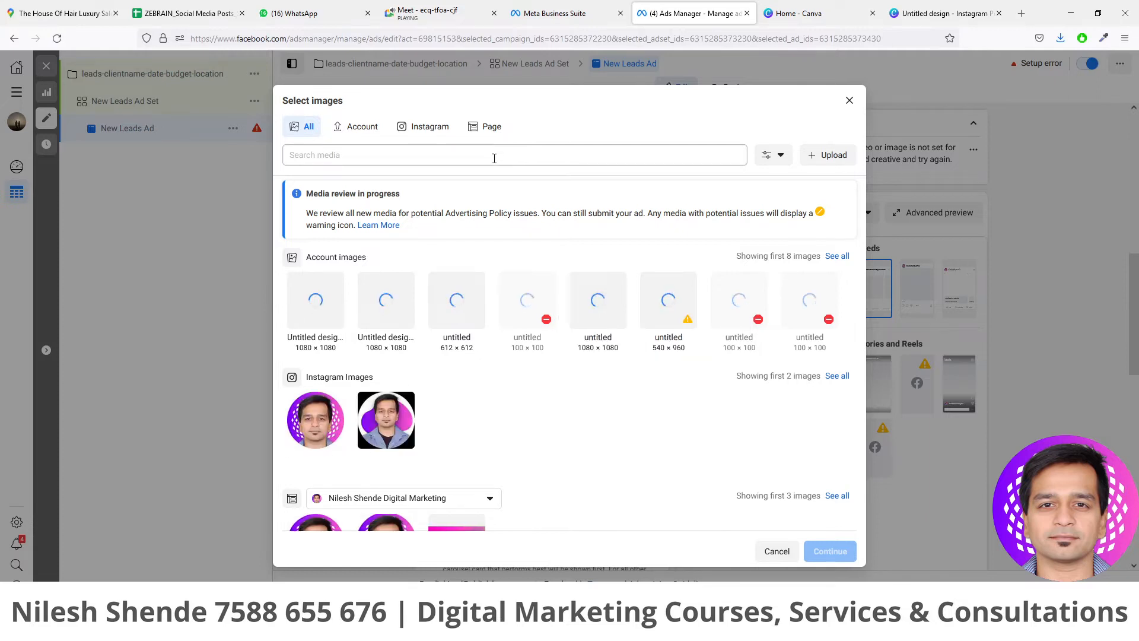
left_click(338, 313)
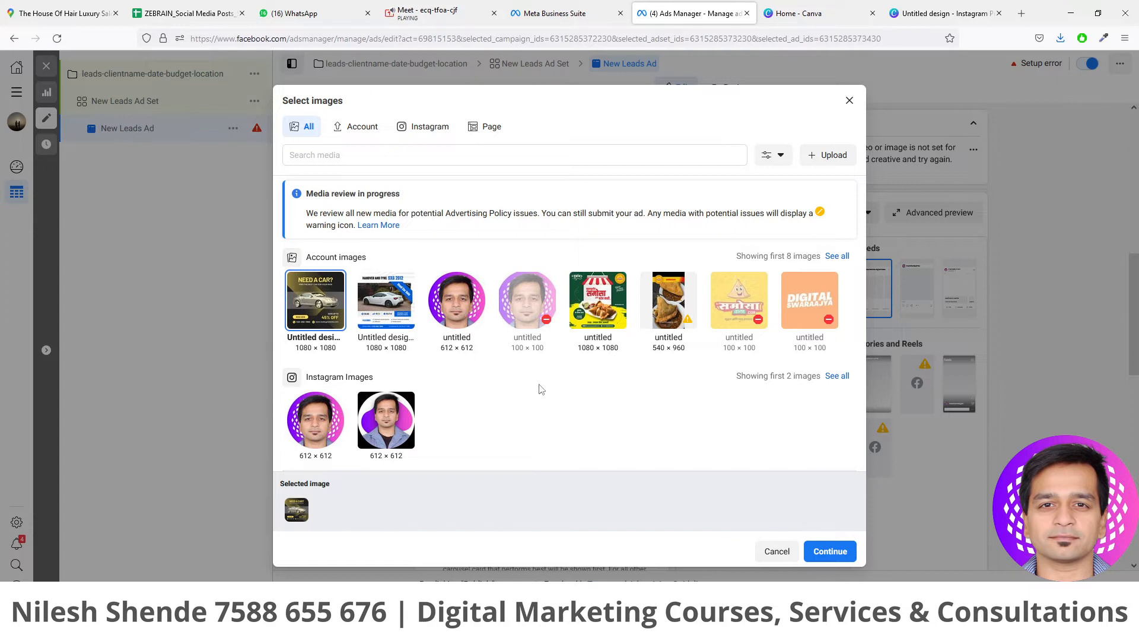
left_click(826, 549)
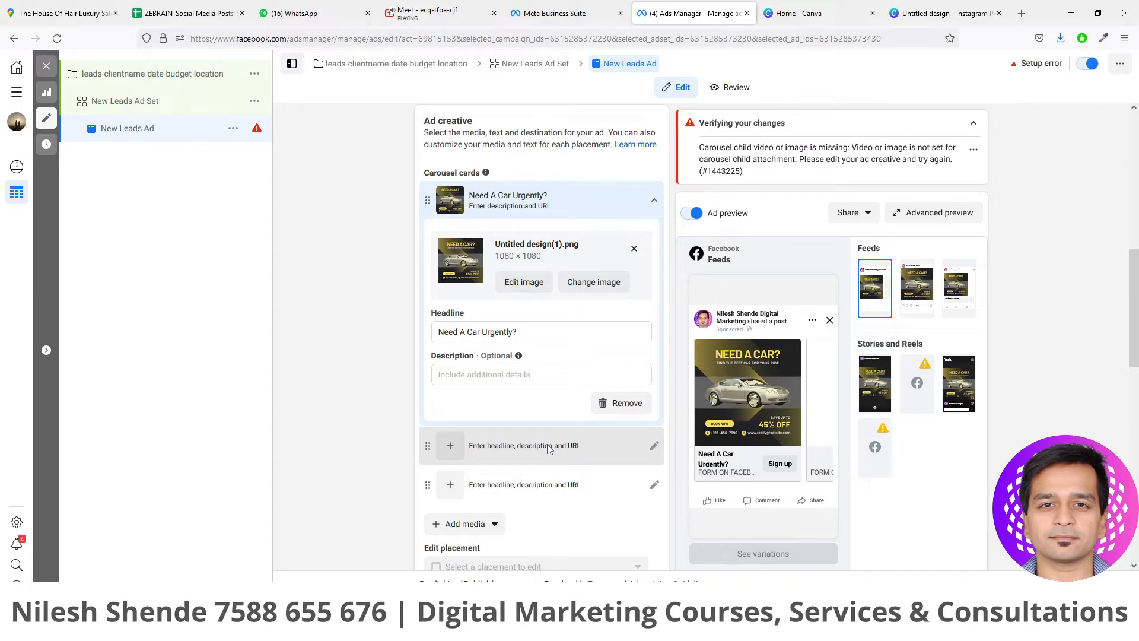
Set the second carousel card's image to Untitled design(2) from the account images
left_click(453, 449)
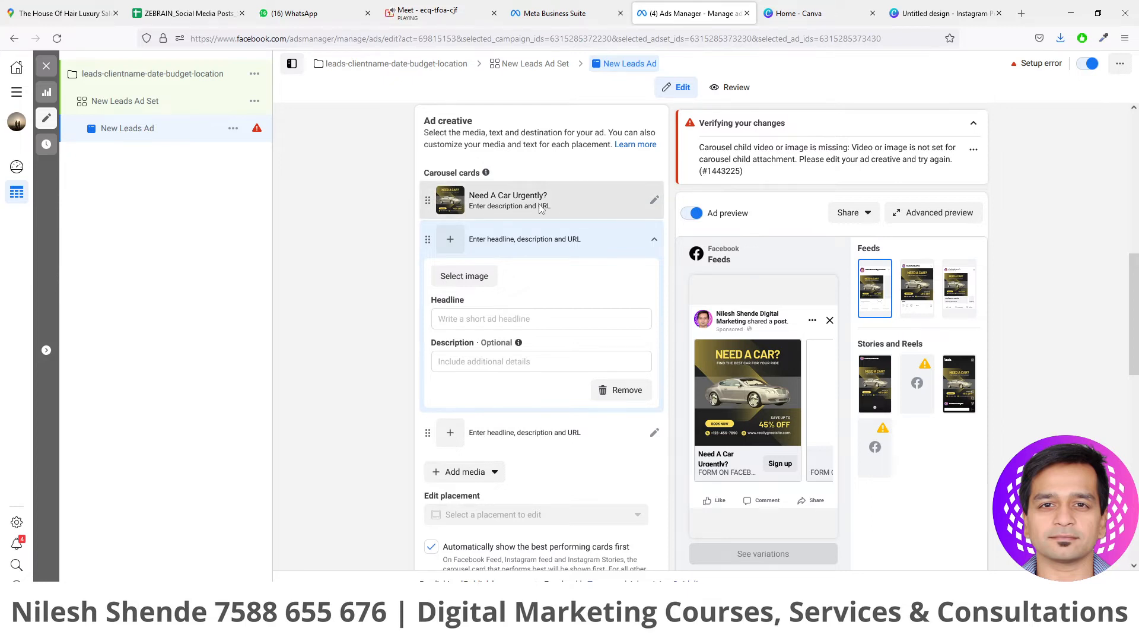
left_click(461, 276)
left_click(386, 241)
double_click(389, 236)
left_click(391, 239)
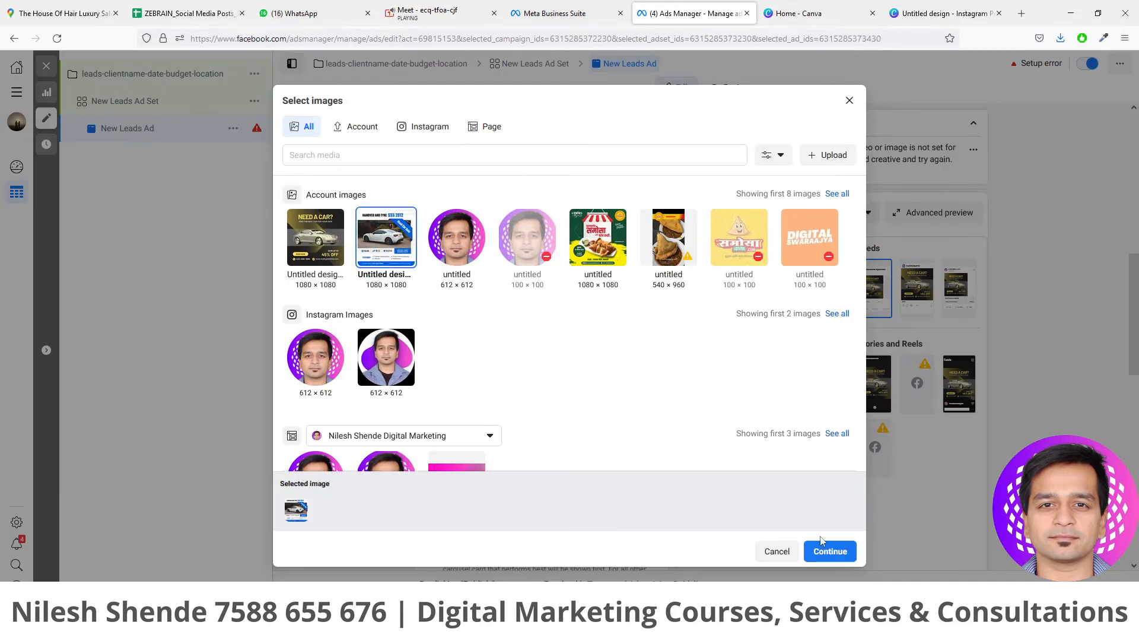
left_click(830, 551)
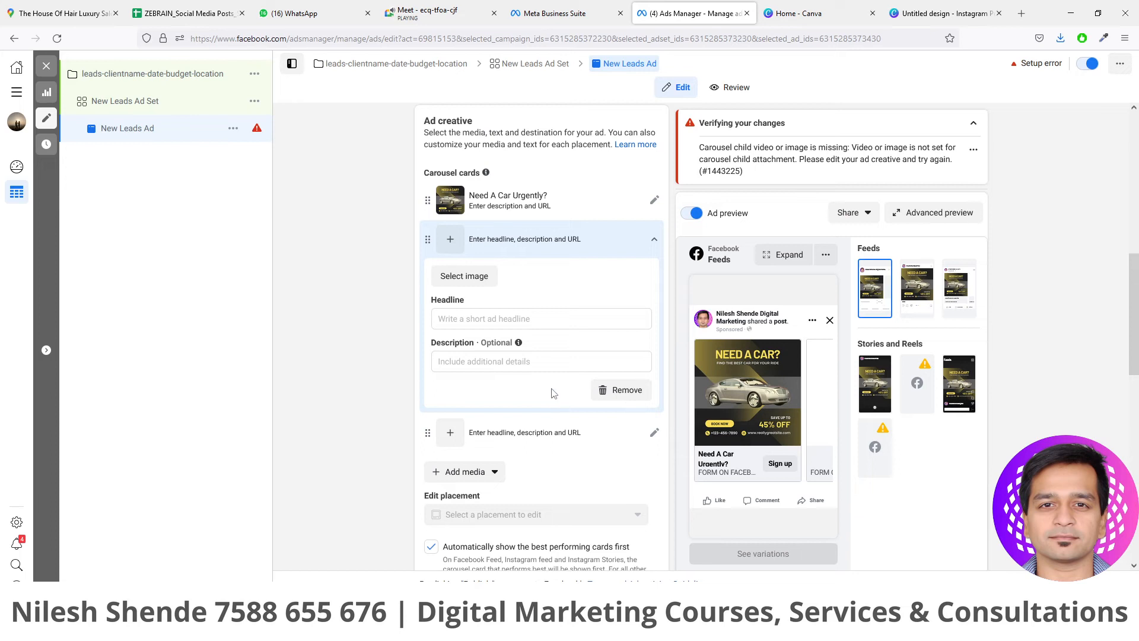
Enter "Call Now & Get Doorstep Delivery" as the second card's headline, leave its description empty and collapse the card
left_click(495, 371)
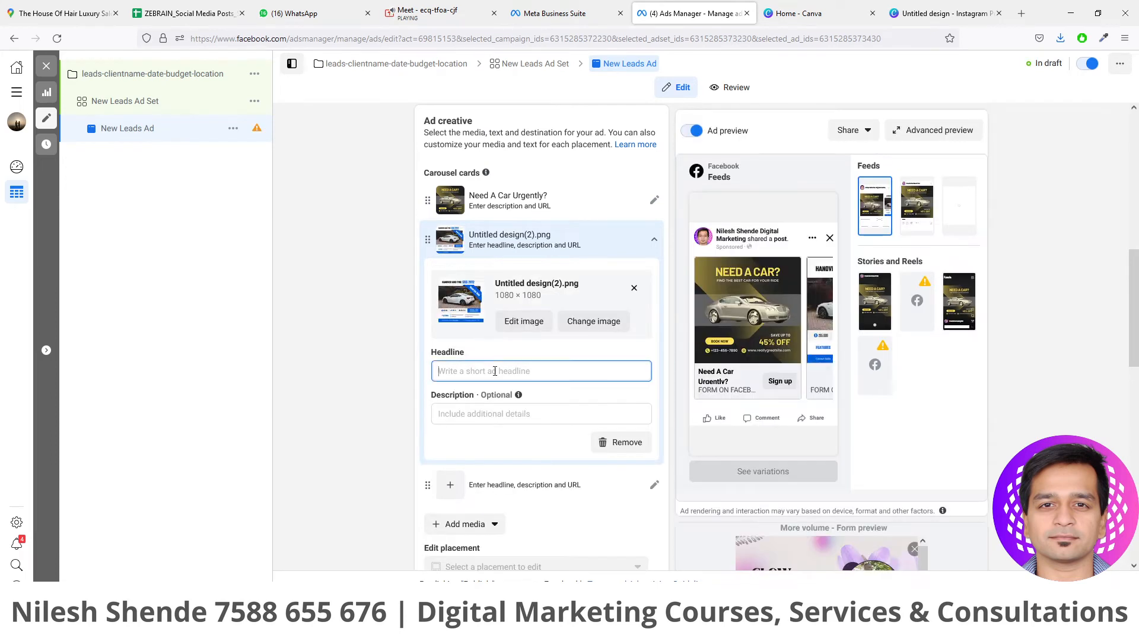
type("Call n")
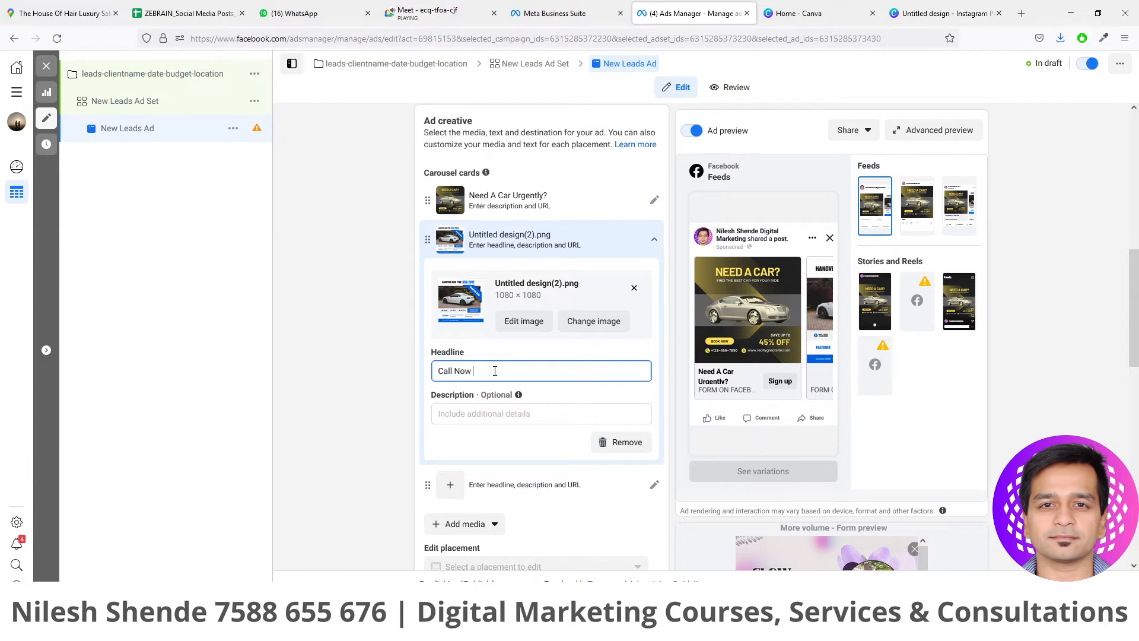
type("ow & Get")
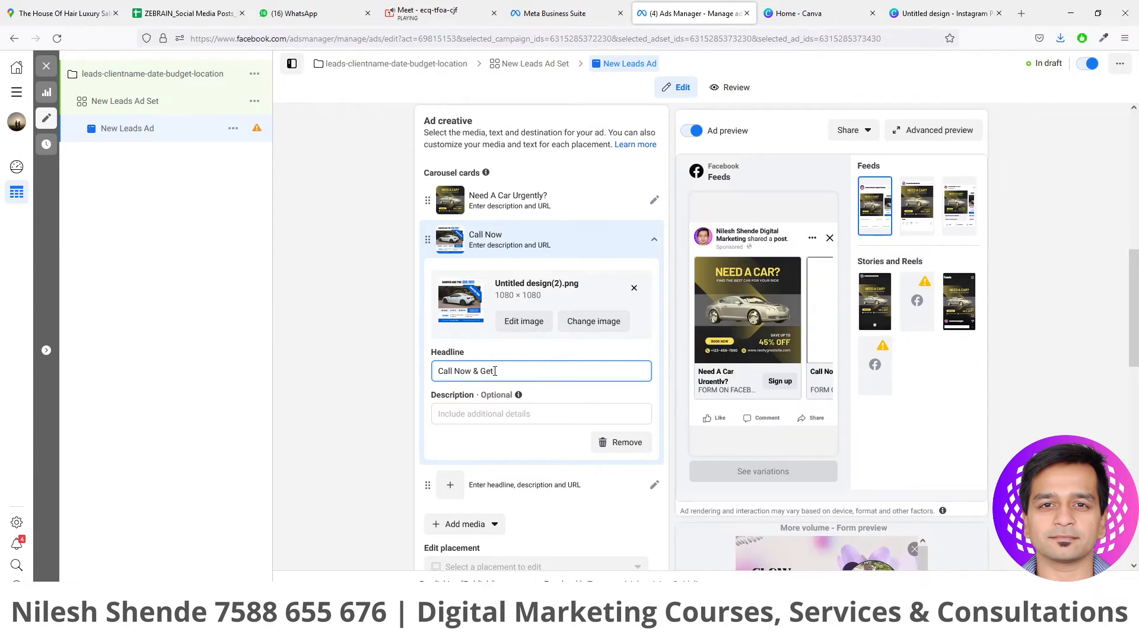
type(" Doorstep Delivery")
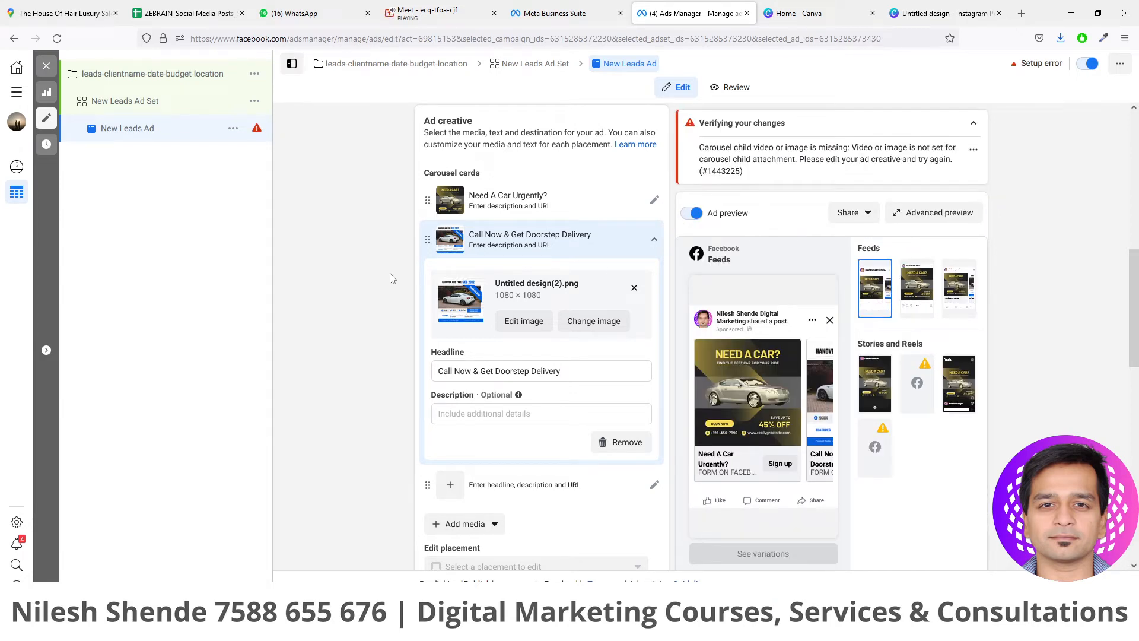
scroll(388, 318, "down", 3)
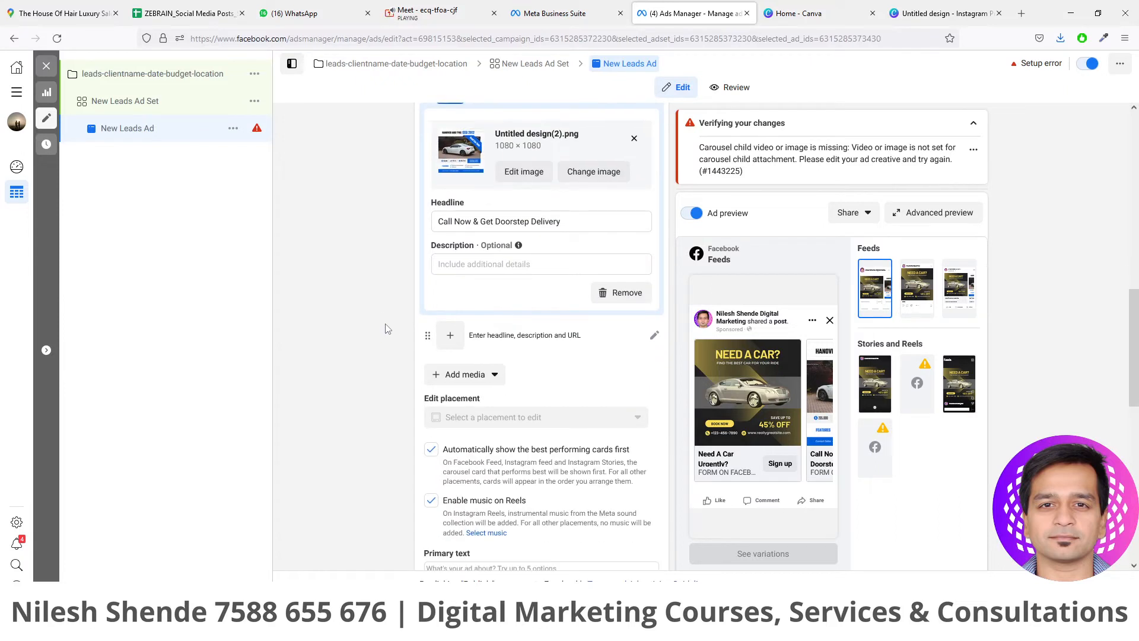
left_click(516, 268)
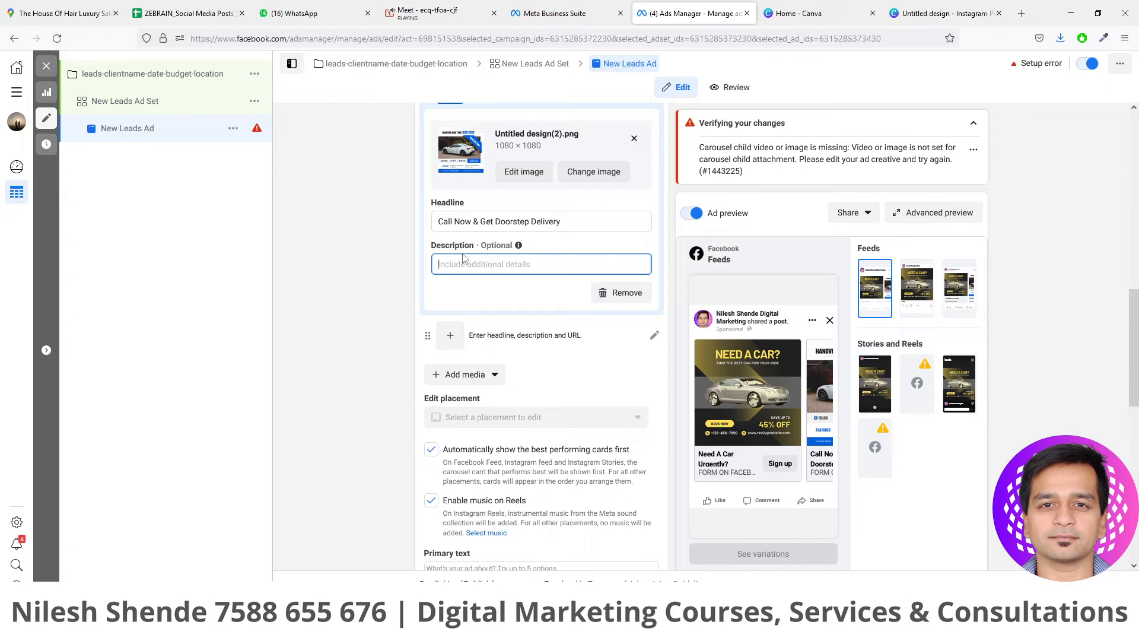
scroll(464, 258, "up", 2)
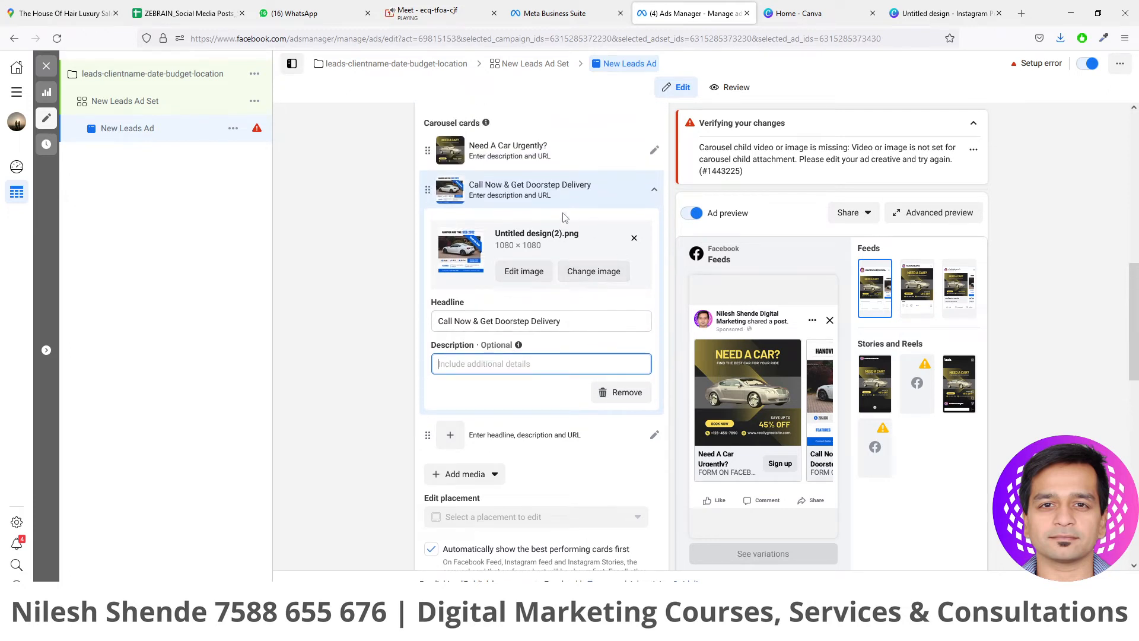
left_click(540, 196)
Use Untitled design(2) from the account images as the third carousel card's image
left_click(487, 229)
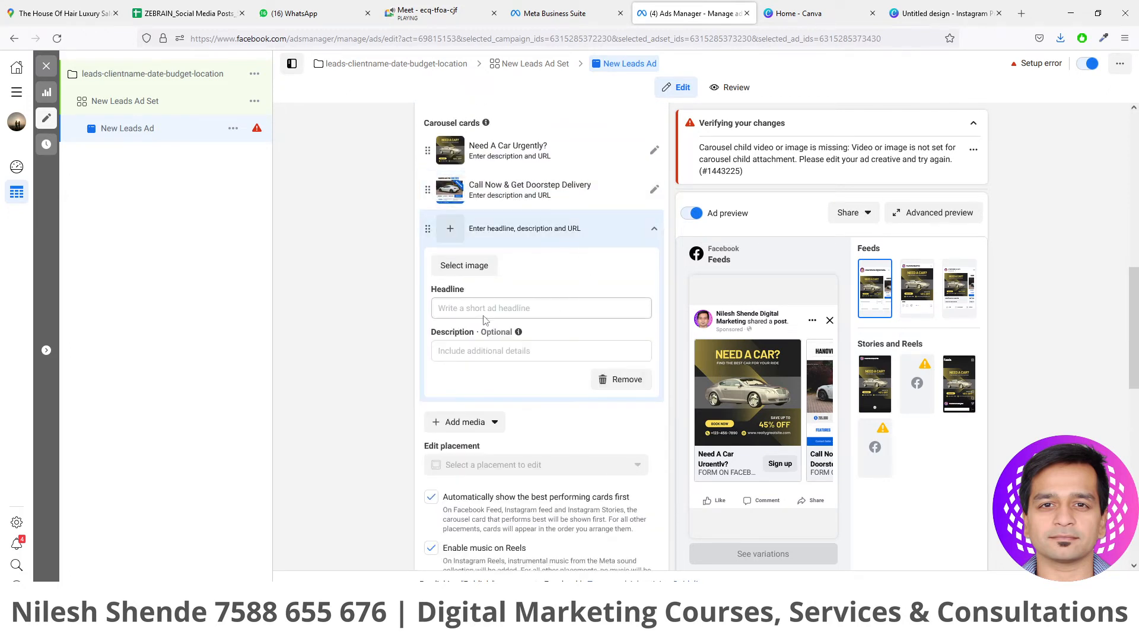
left_click(464, 266)
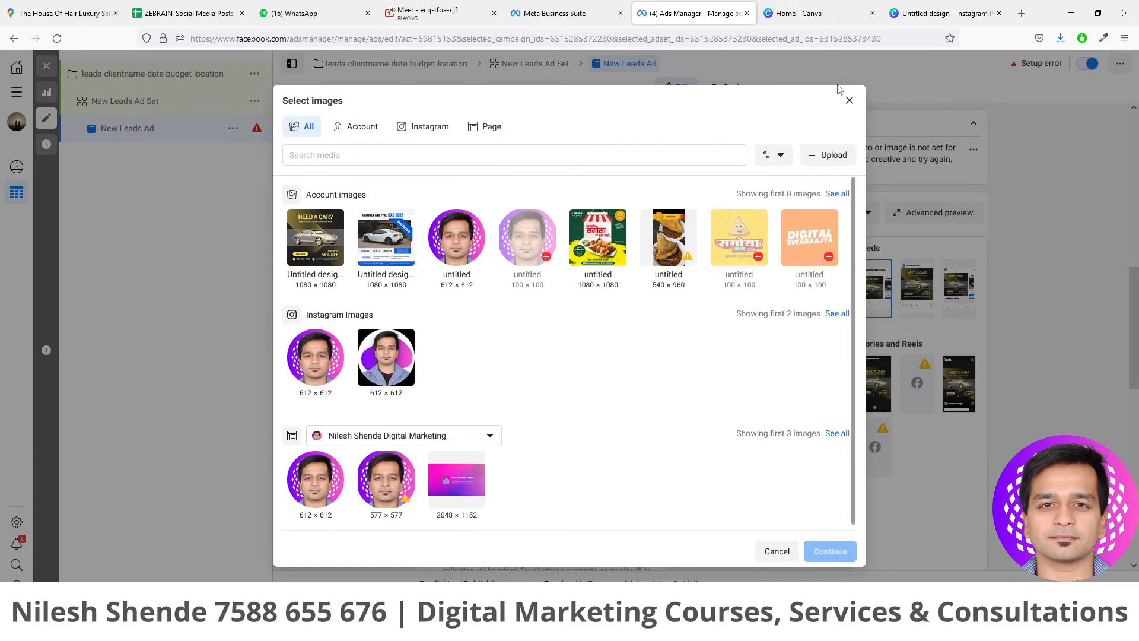
left_click(394, 253)
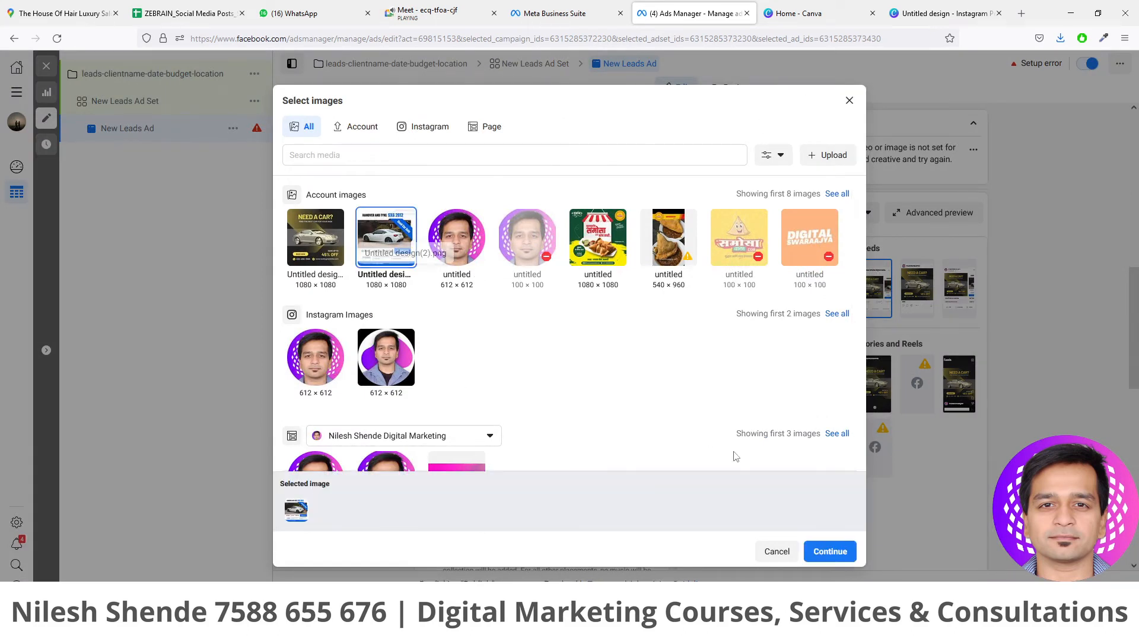
left_click(830, 551)
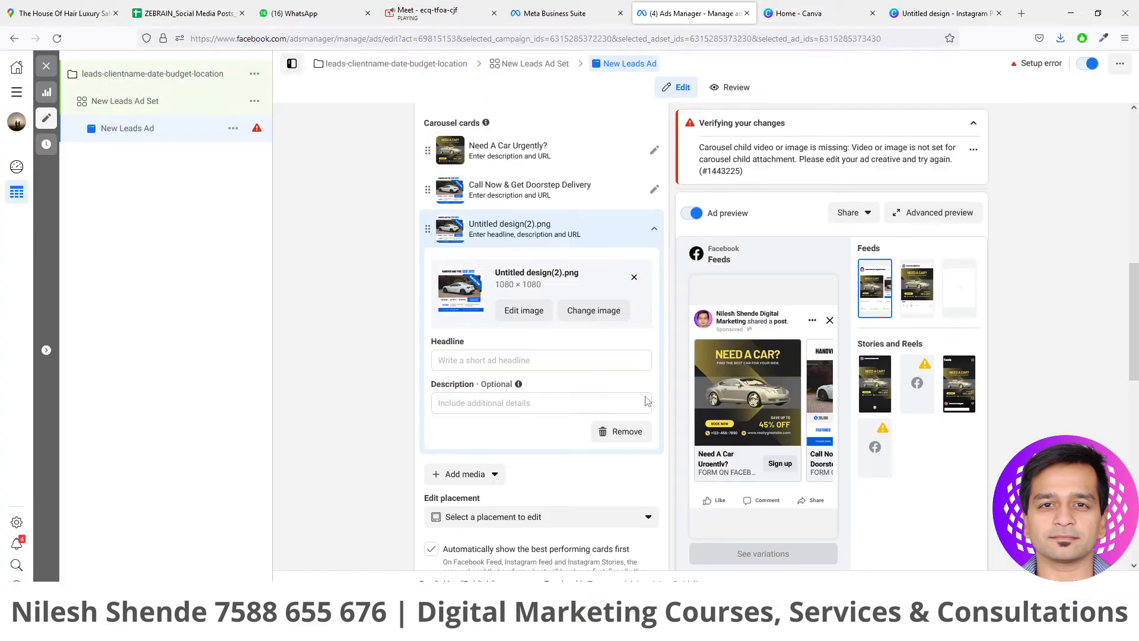
Copy the second card's headline "Call Now & Get Doorstep Delivery" into the third card's headline
left_click(534, 363)
left_click(522, 189)
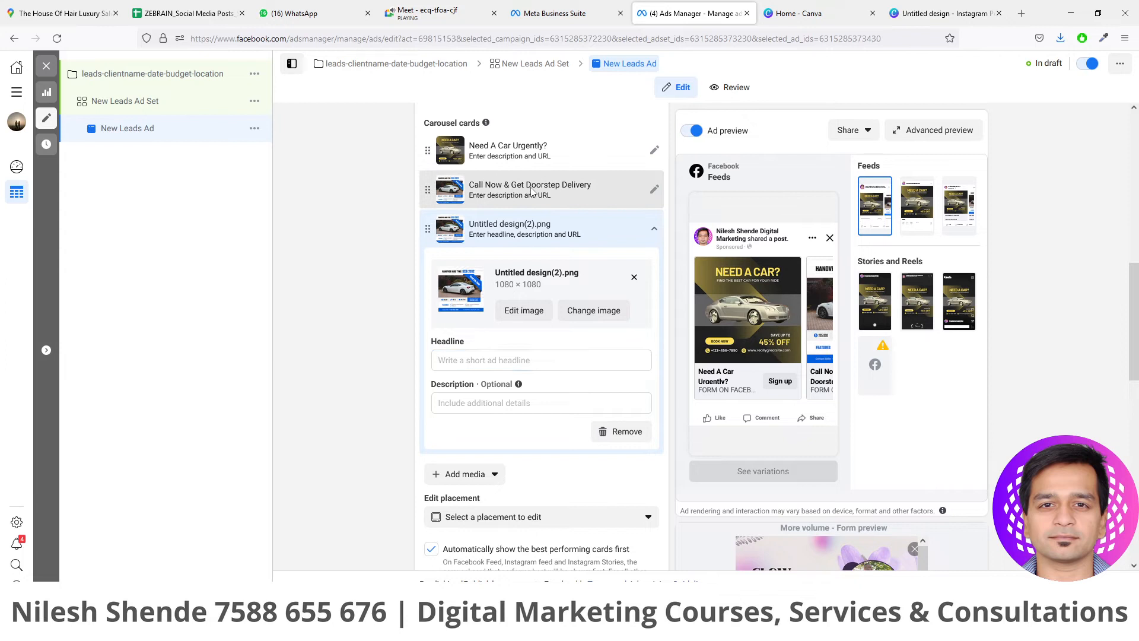
triple_click(540, 325)
key("ctrl+c")
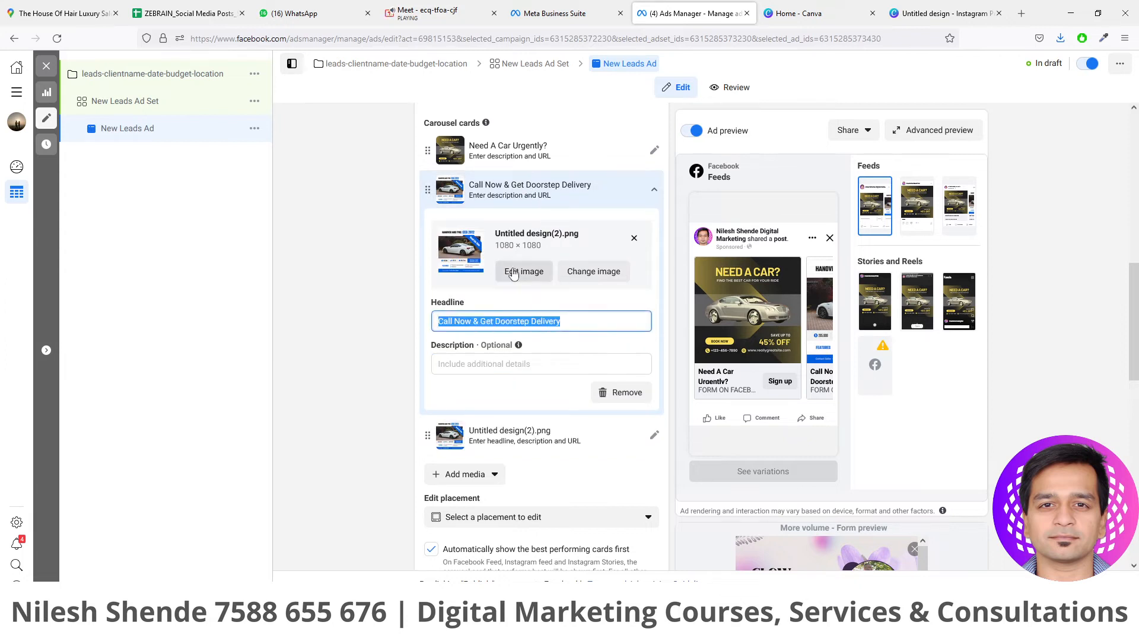
left_click(521, 191)
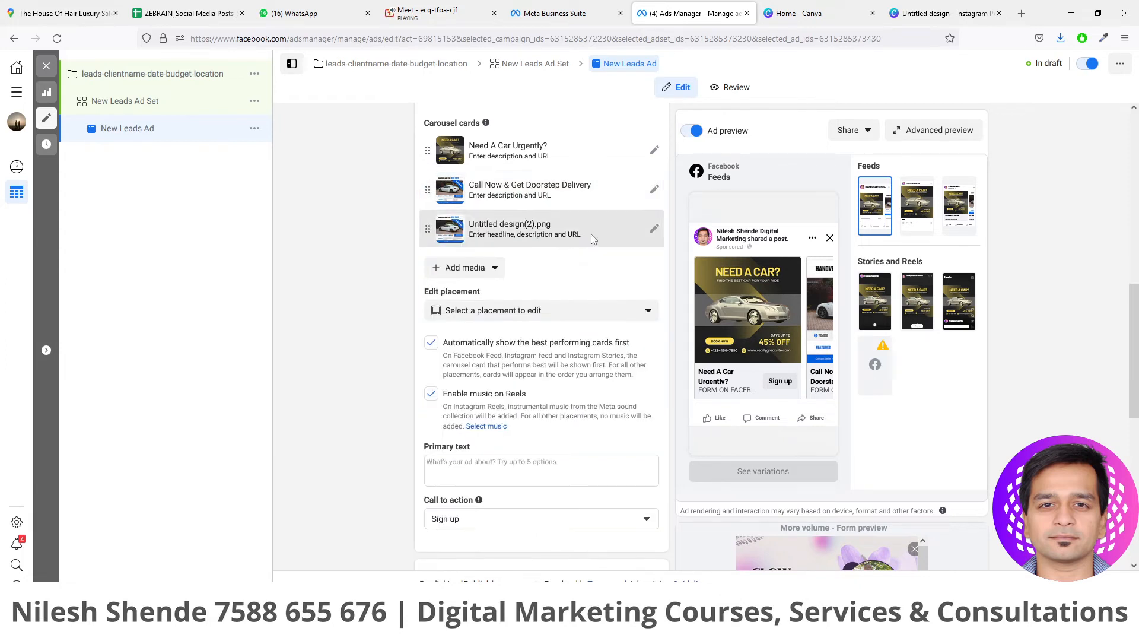
left_click(564, 228)
left_click(537, 362)
key("ctrl+v")
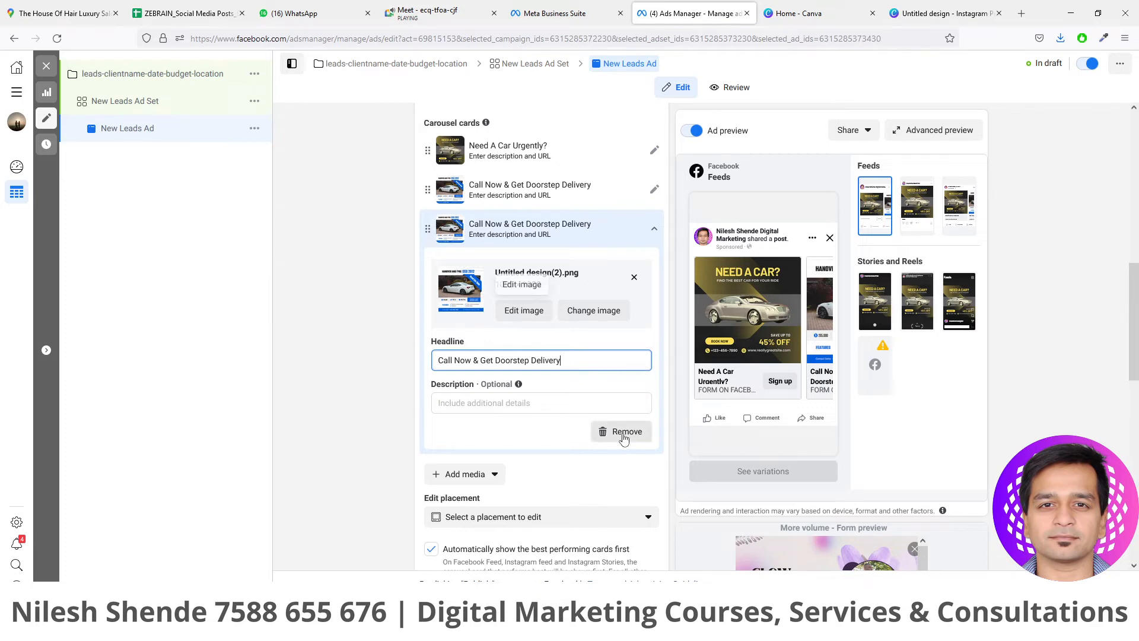
Preview the carousel cards in the Facebook Feed, Instagram feed and Facebook video feeds placements, paging through the cards
scroll(623, 438, "down", 3)
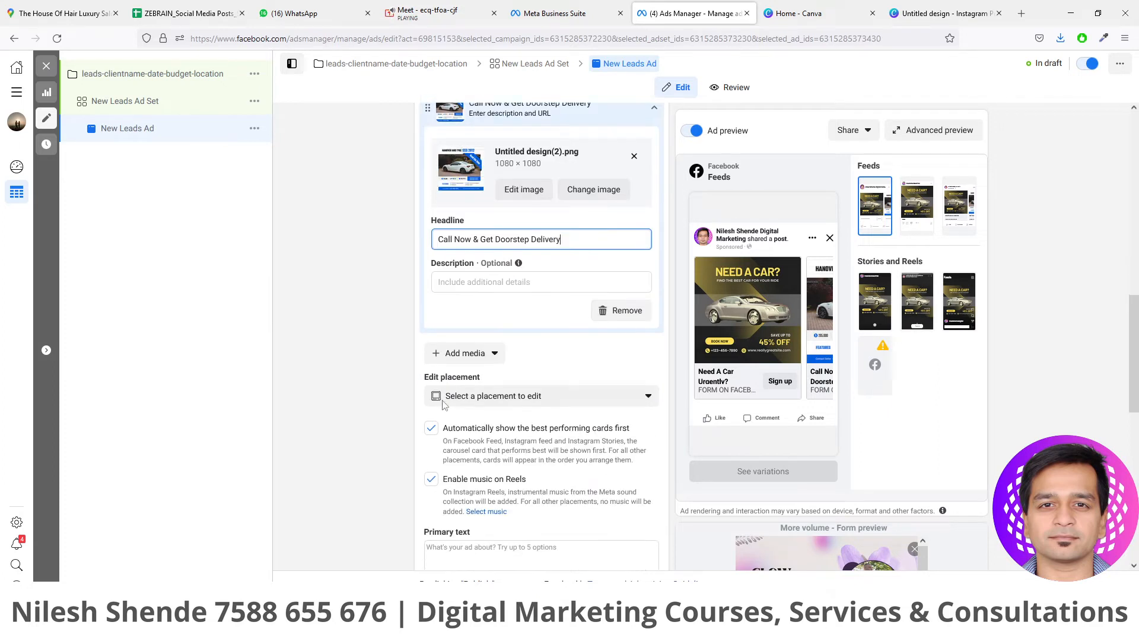
scroll(508, 355, "up", 3)
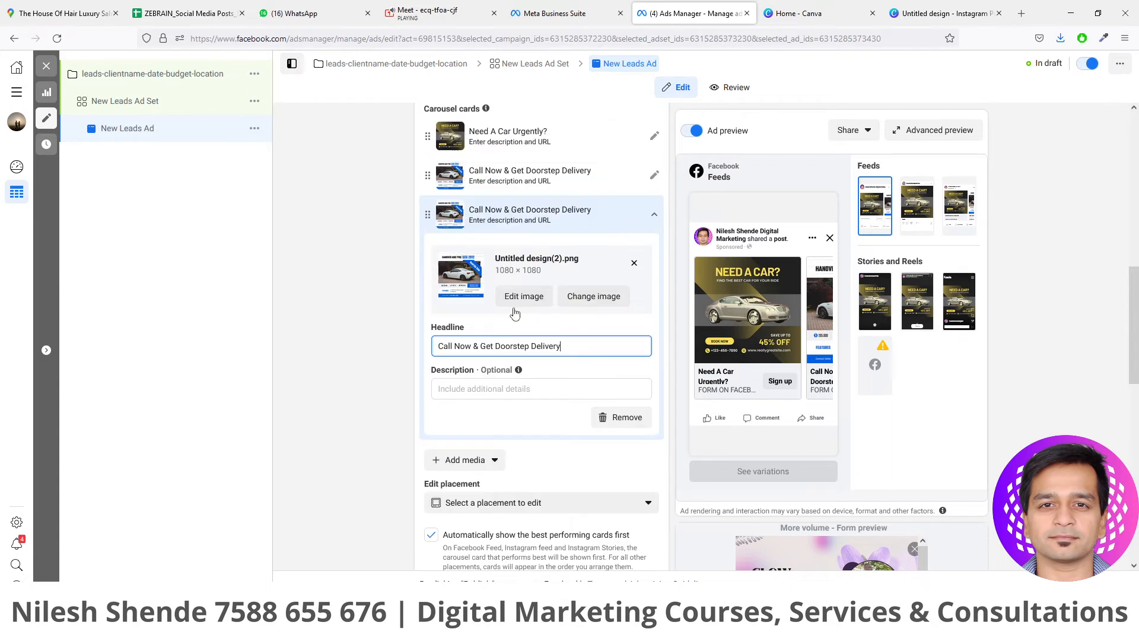
left_click(826, 322)
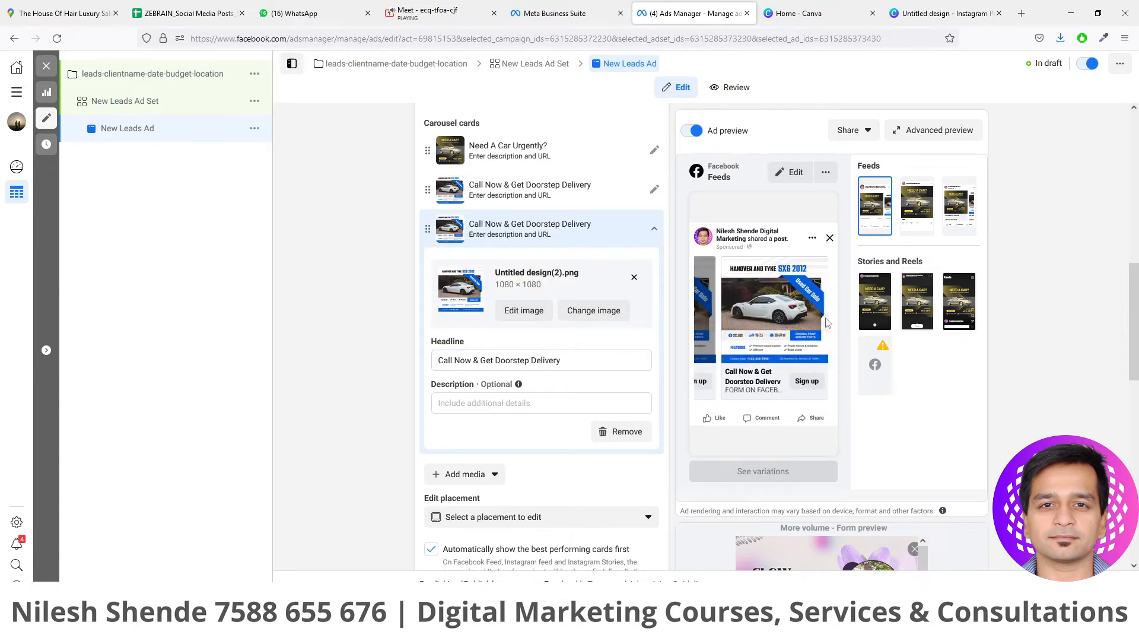
left_click(701, 326)
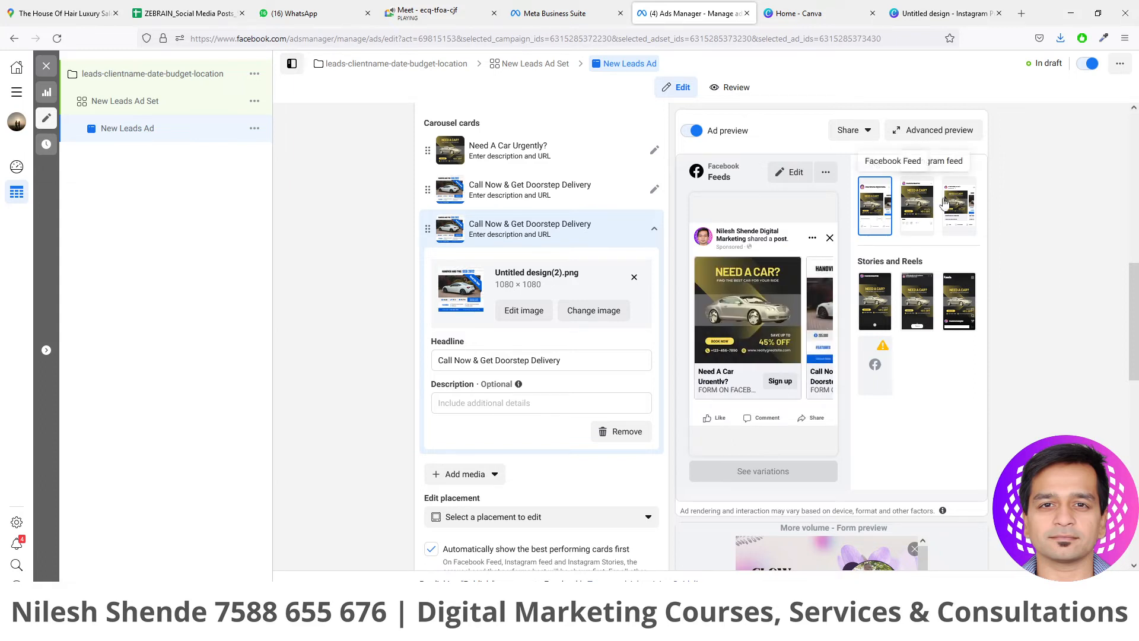
left_click(921, 210)
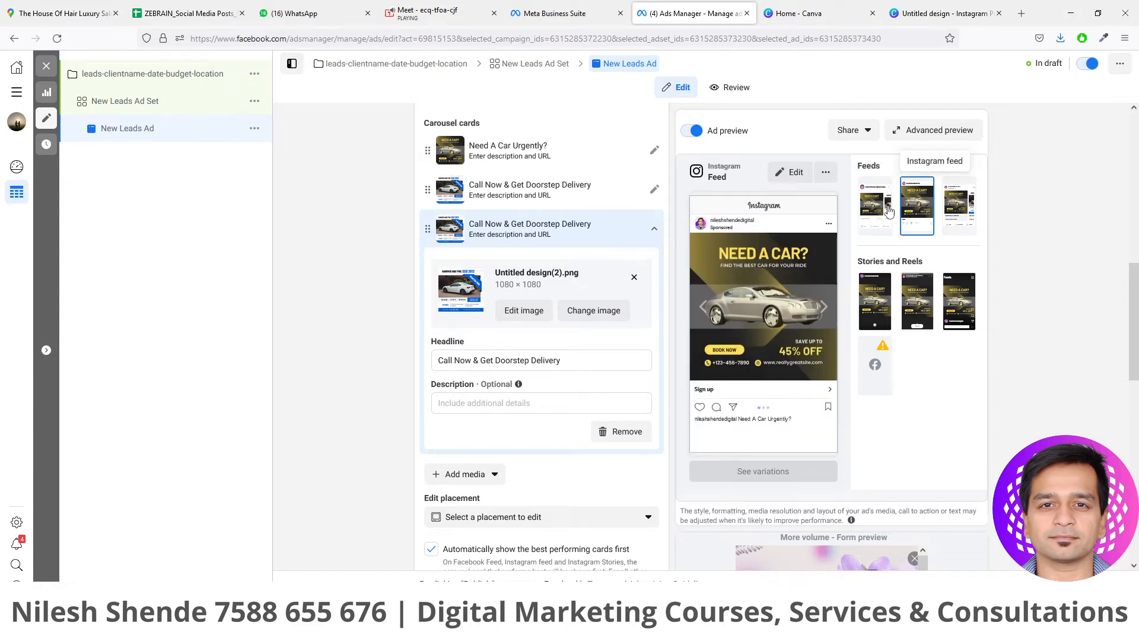
left_click(880, 211)
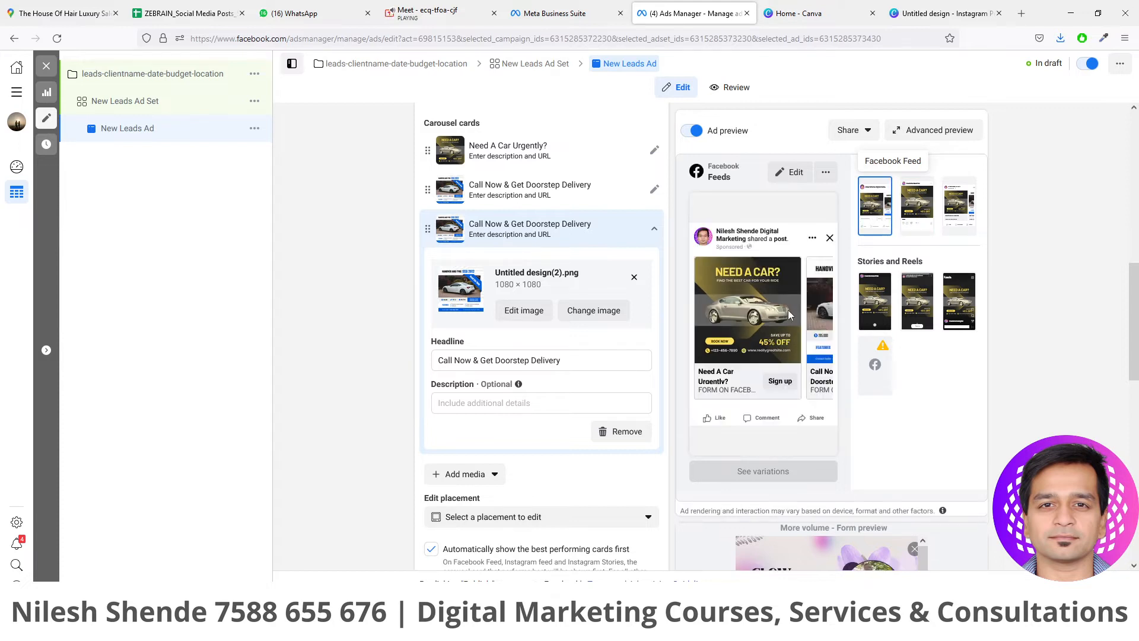
left_click(916, 212)
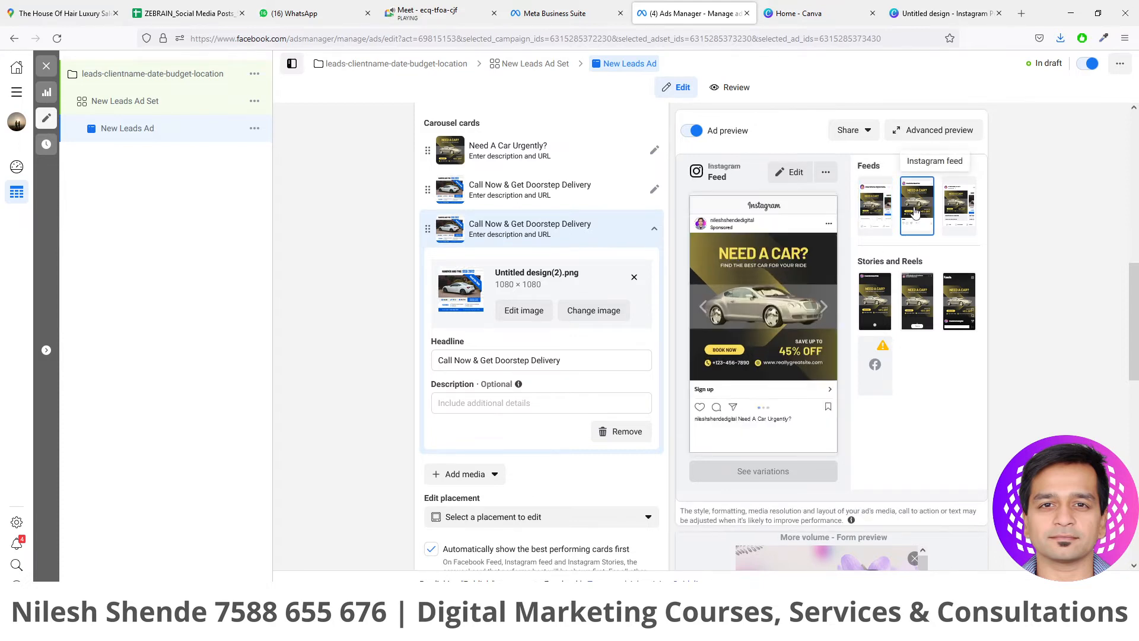
left_click(824, 307)
left_click(825, 306)
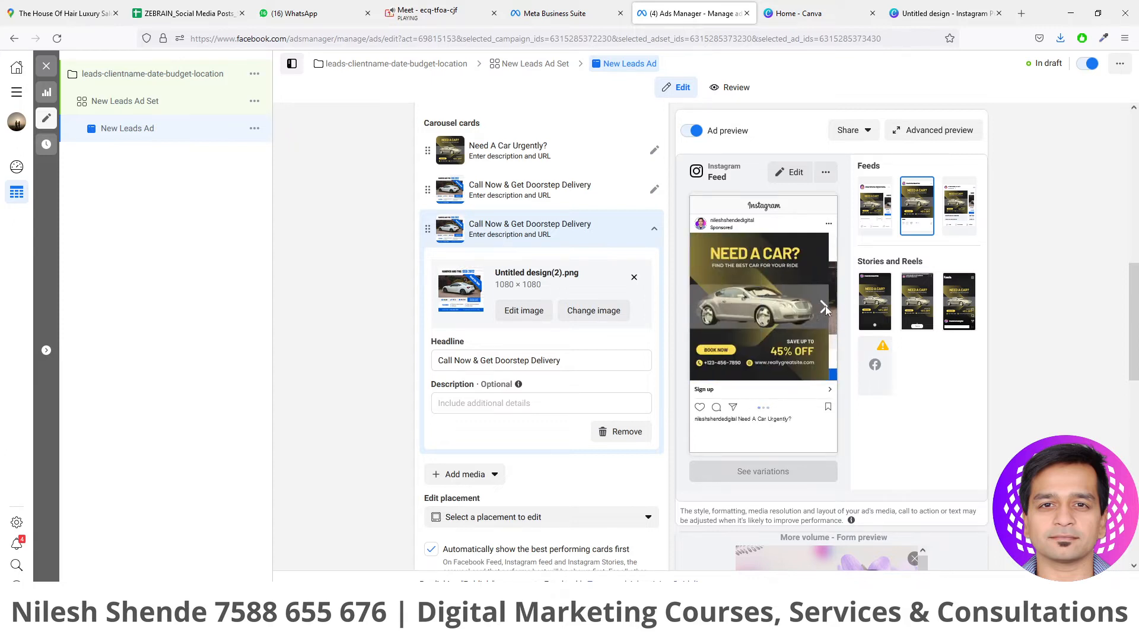
left_click(960, 204)
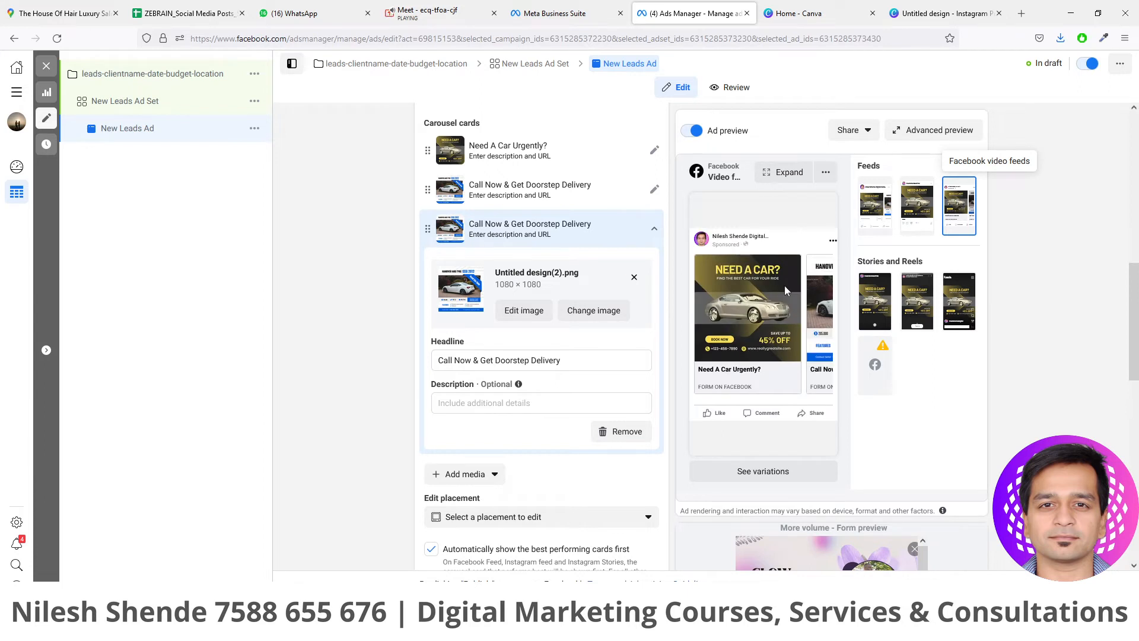
left_click(824, 318)
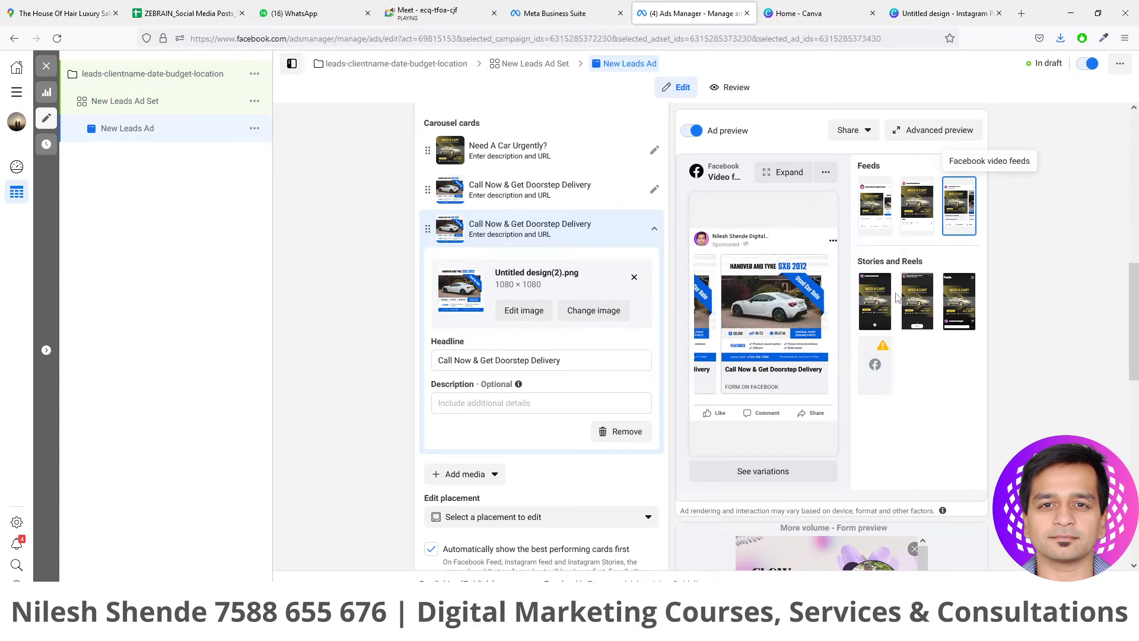
Preview the carousel ad in the Instagram Stories, Facebook Stories and Instagram Reels placements
left_click(887, 315)
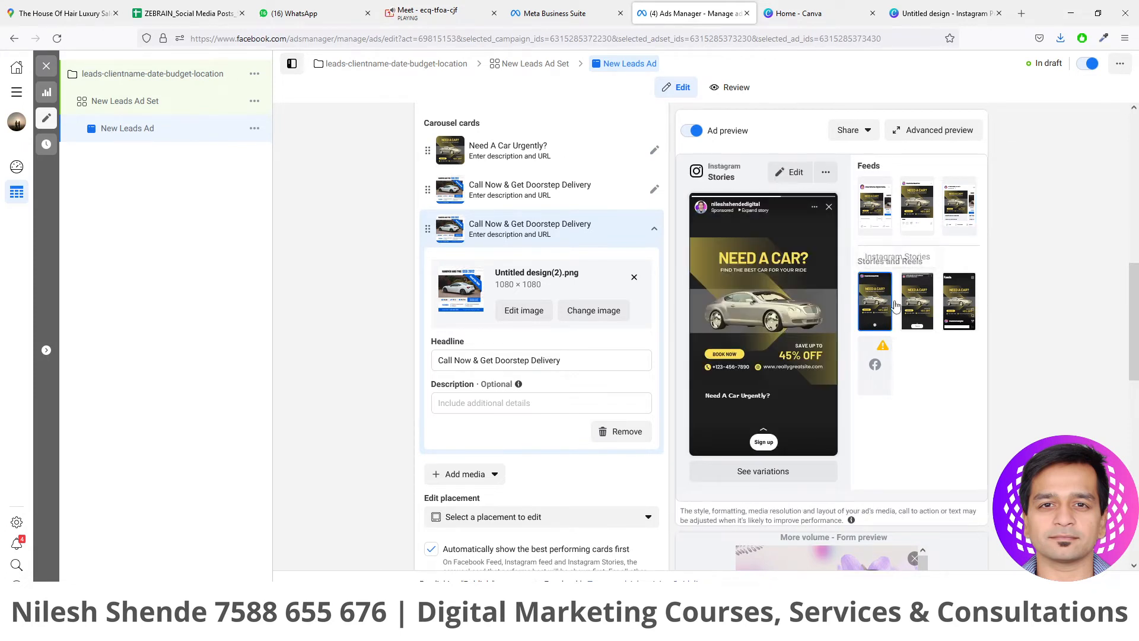
left_click(916, 305)
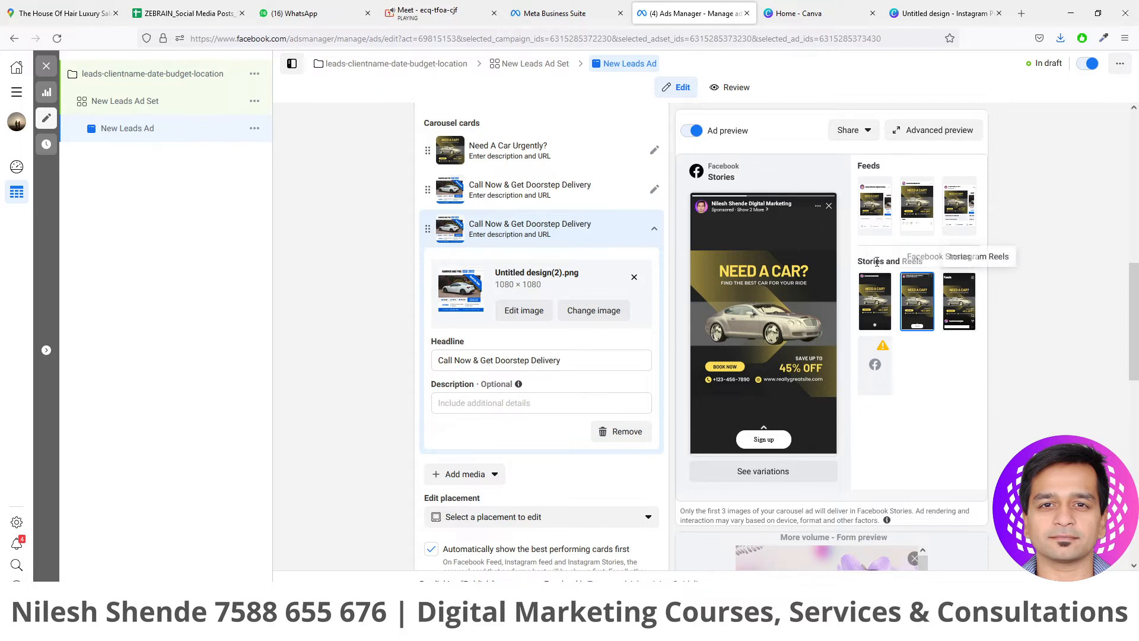
left_click(947, 297)
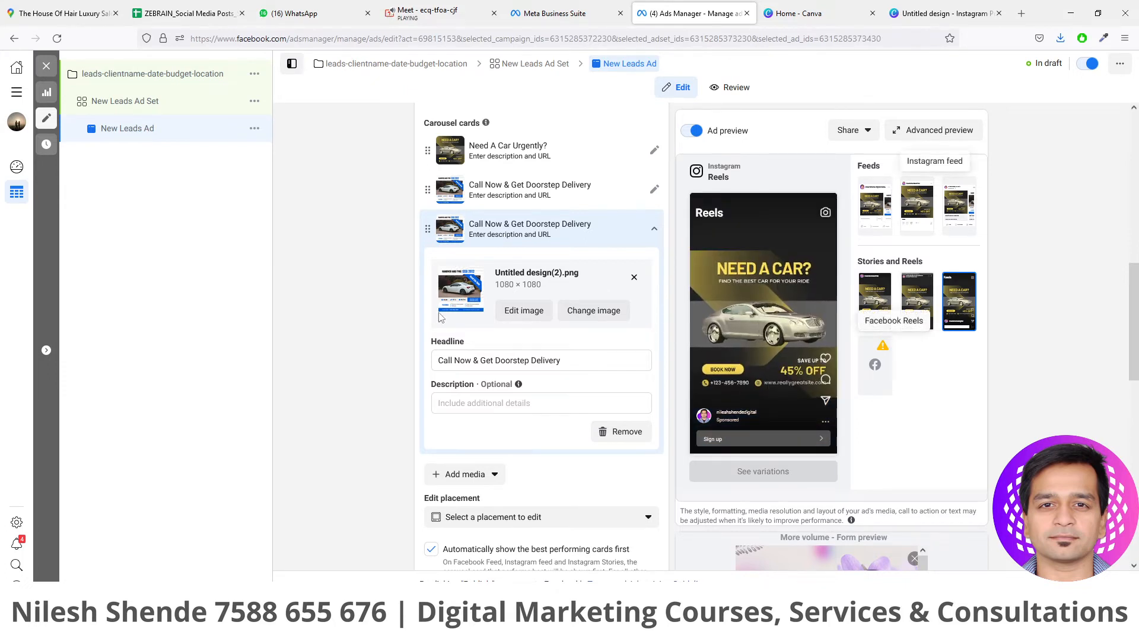
Fill the ad's primary text with the copied hint "You can add multiple text options and we'll show one of them to each person..." and preview it in Facebook Feeds
scroll(388, 299, "down", 6)
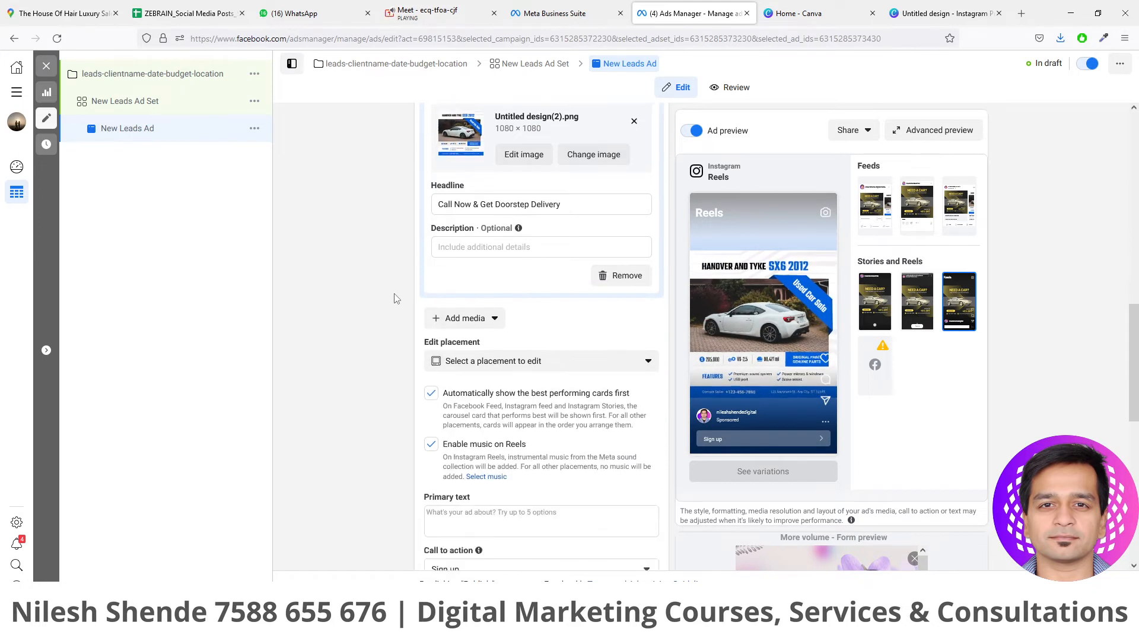
scroll(384, 299, "down", 1)
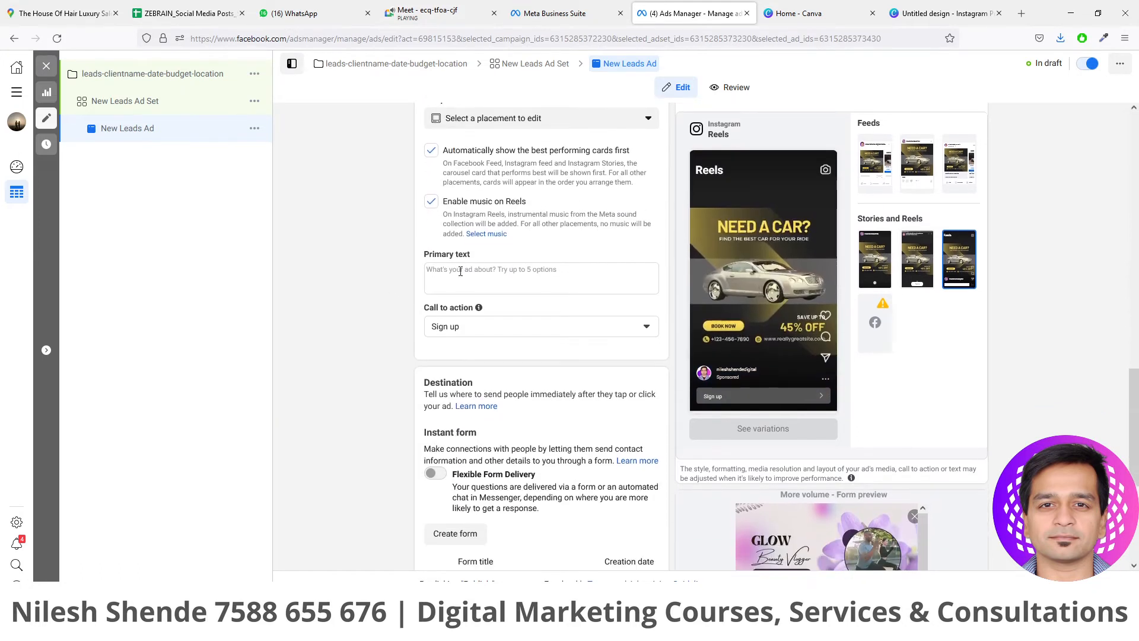
left_click(462, 279)
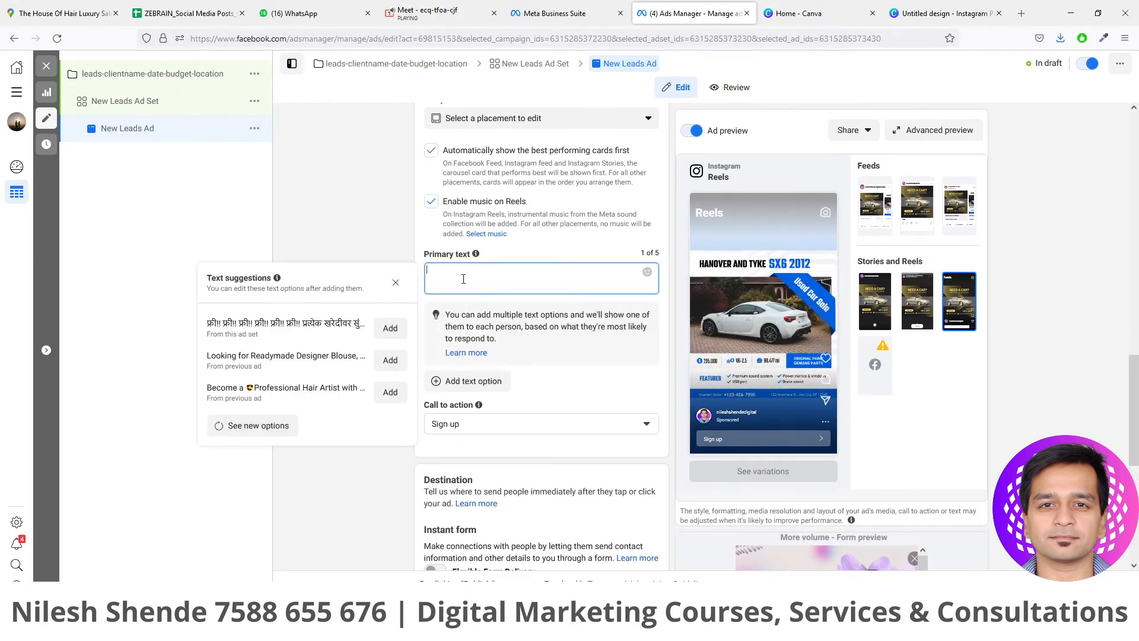
left_click(881, 212)
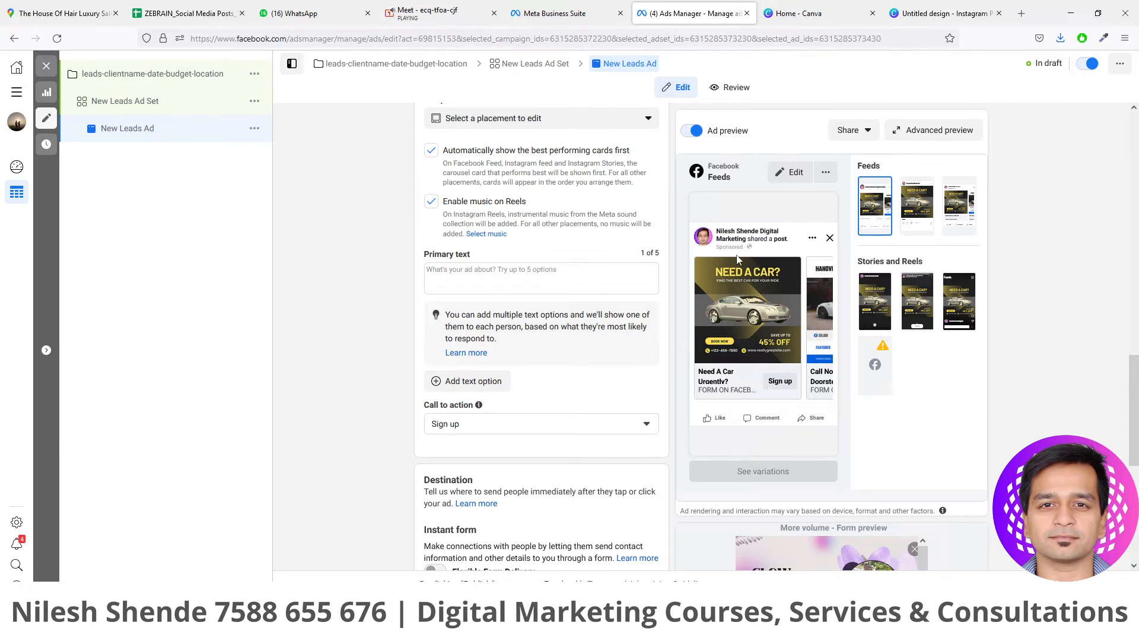
left_click(541, 273)
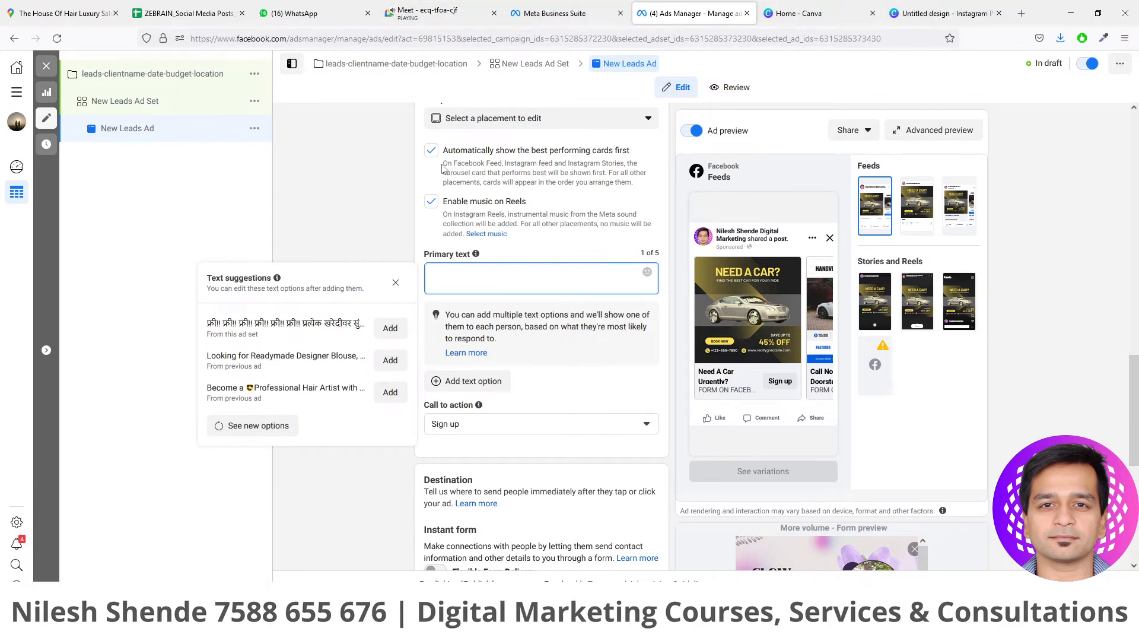
left_click(537, 176)
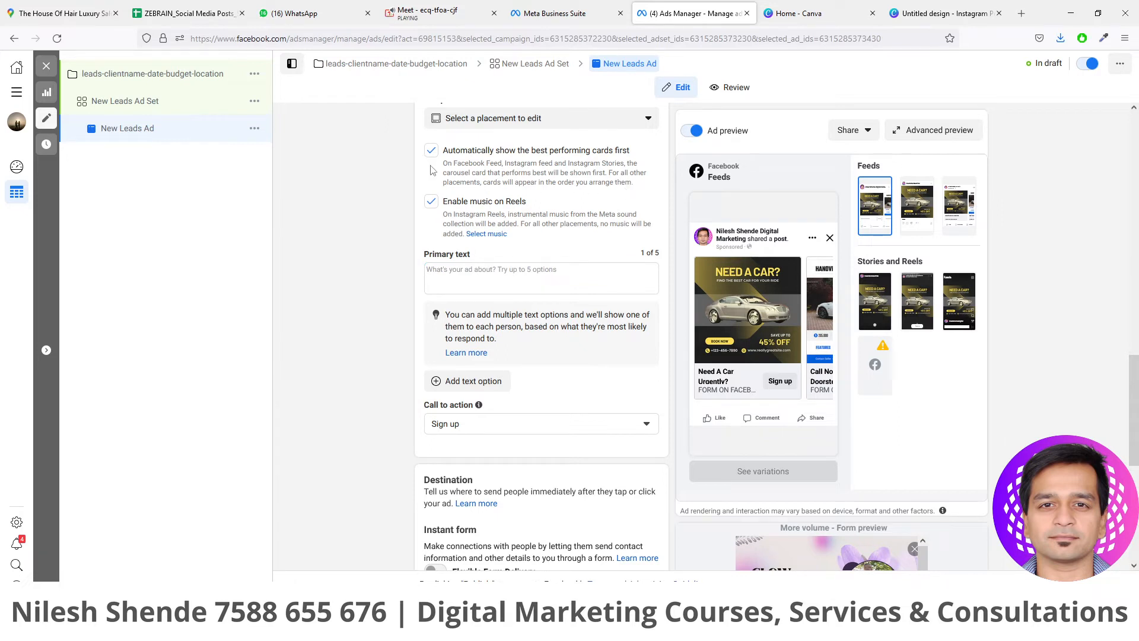
left_click_drag(447, 318, 518, 342)
key("ctrl+c")
left_click(507, 278)
key("ctrl+v")
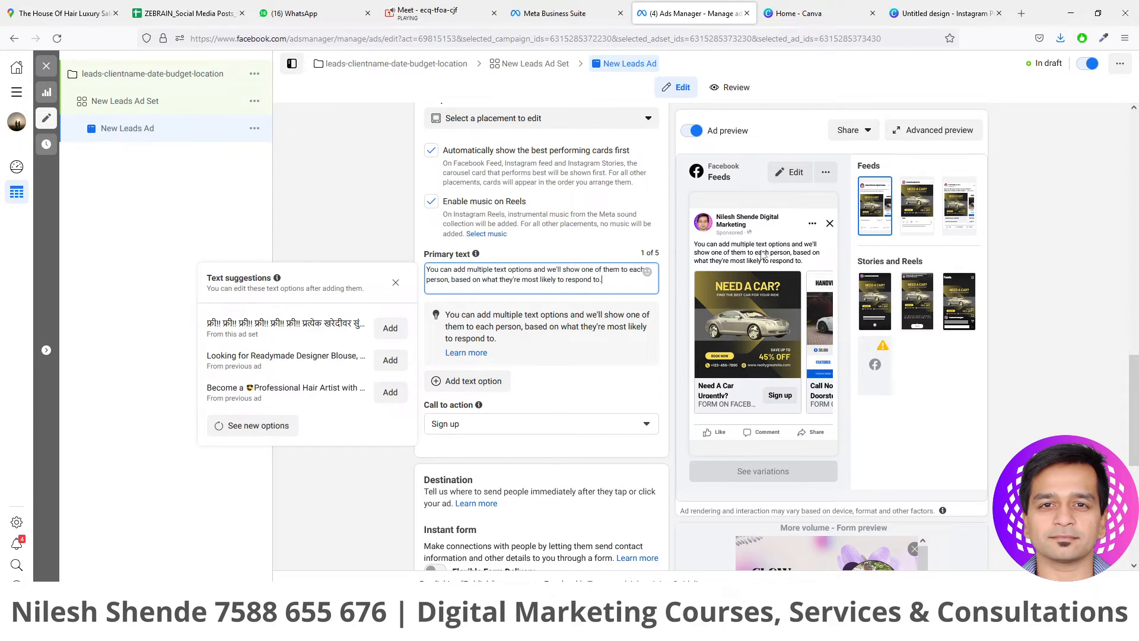
left_click(720, 260)
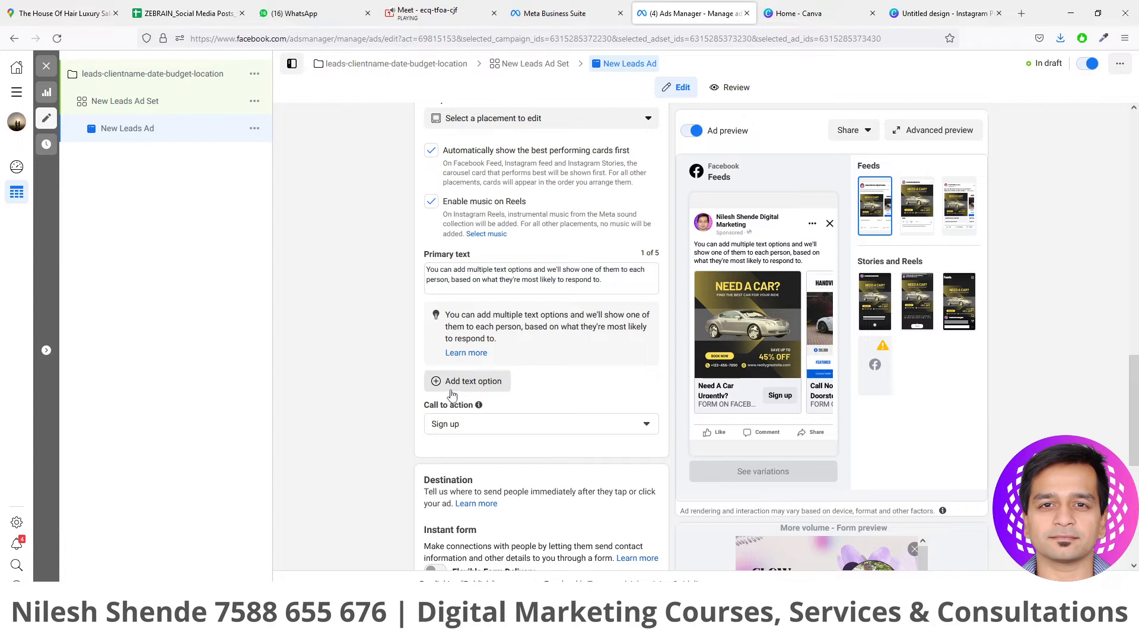
Set the ad's call to action to Book now and check the button in the Facebook Feeds preview
left_click_drag(429, 408, 472, 412)
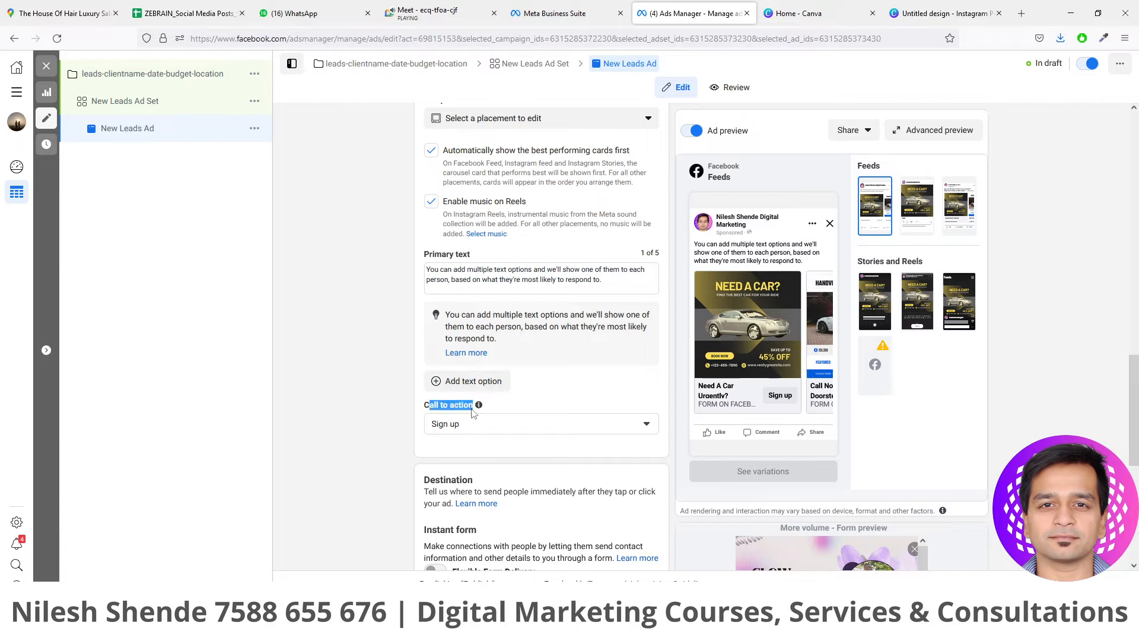
left_click(540, 403)
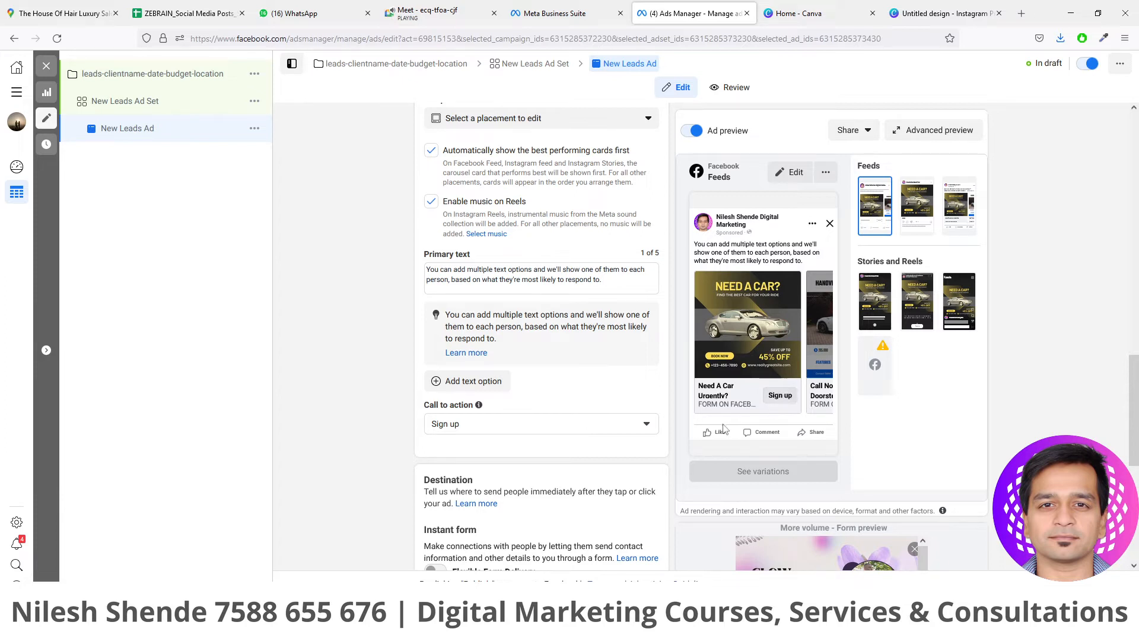
left_click(646, 425)
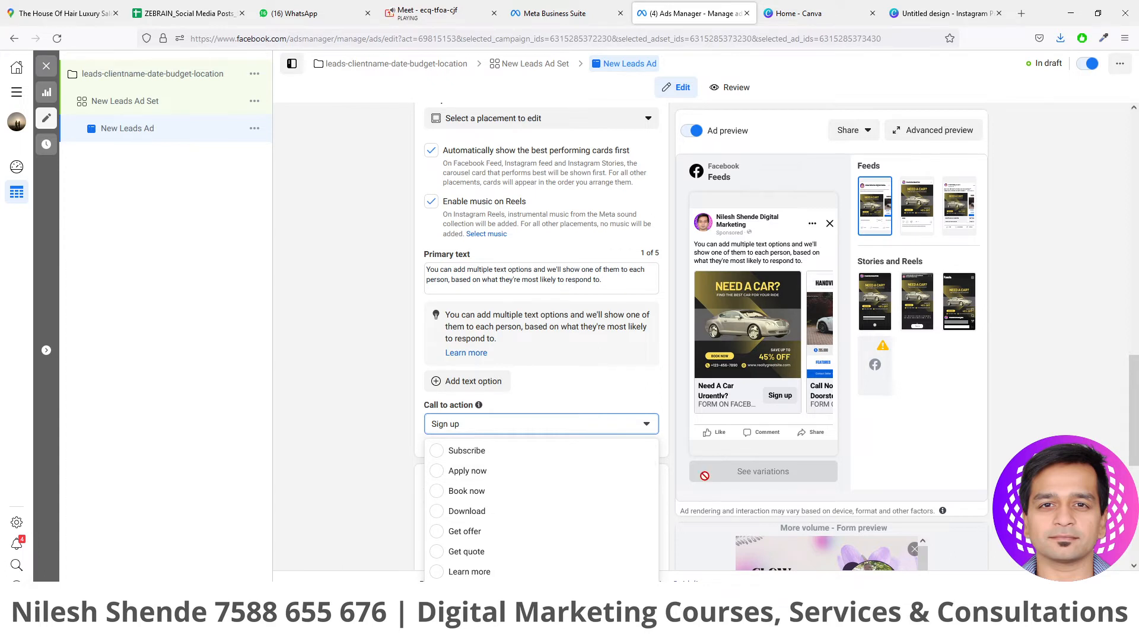
scroll(605, 475, "down", 4)
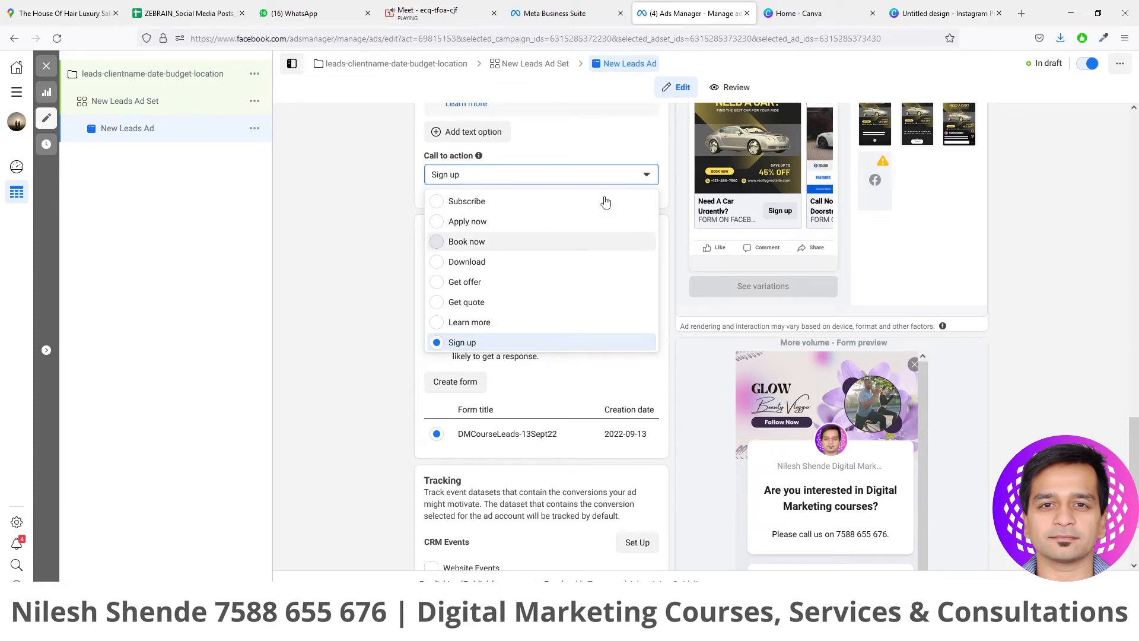
key("Return")
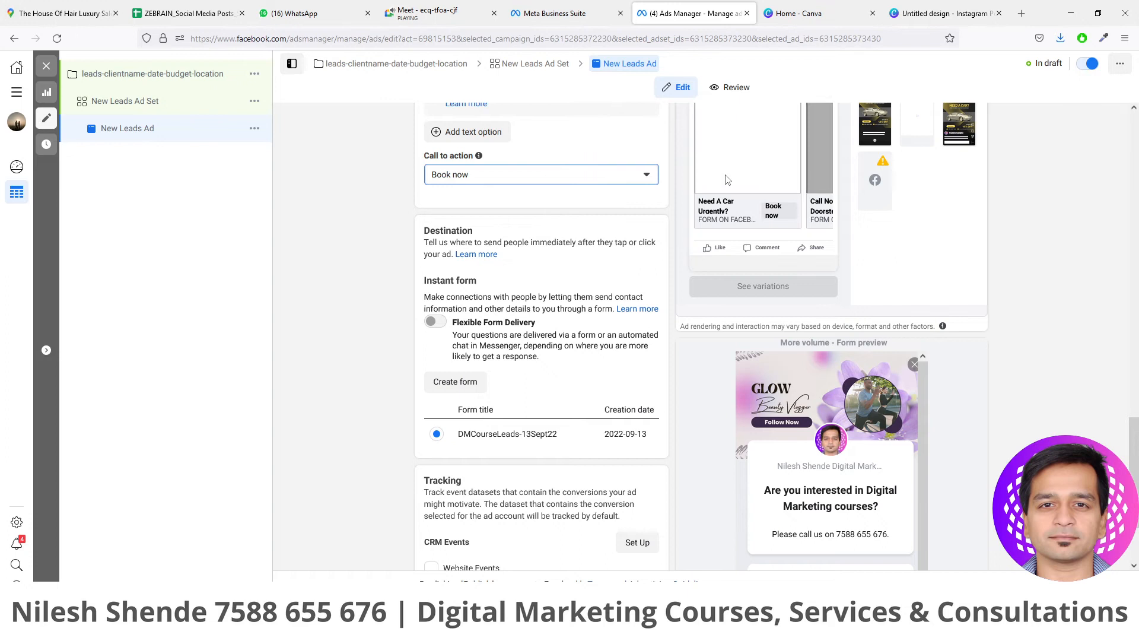
scroll(753, 228, "up", 2)
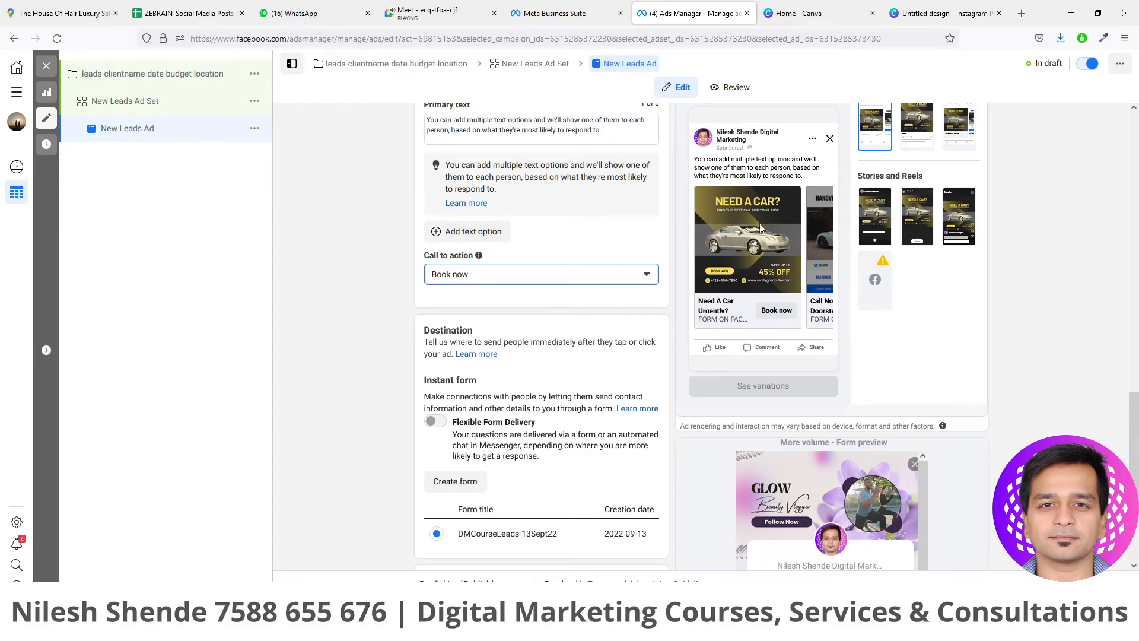
Try Subscribe and Apply now as the ad's call to action, and return it to Book now
left_click(615, 275)
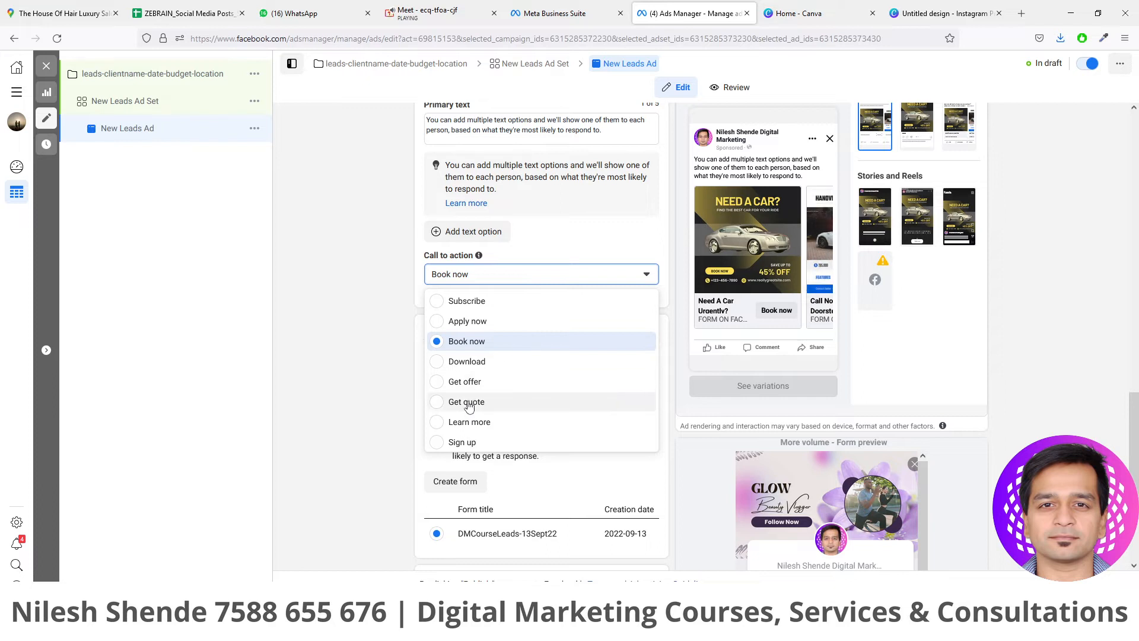
left_click(463, 303)
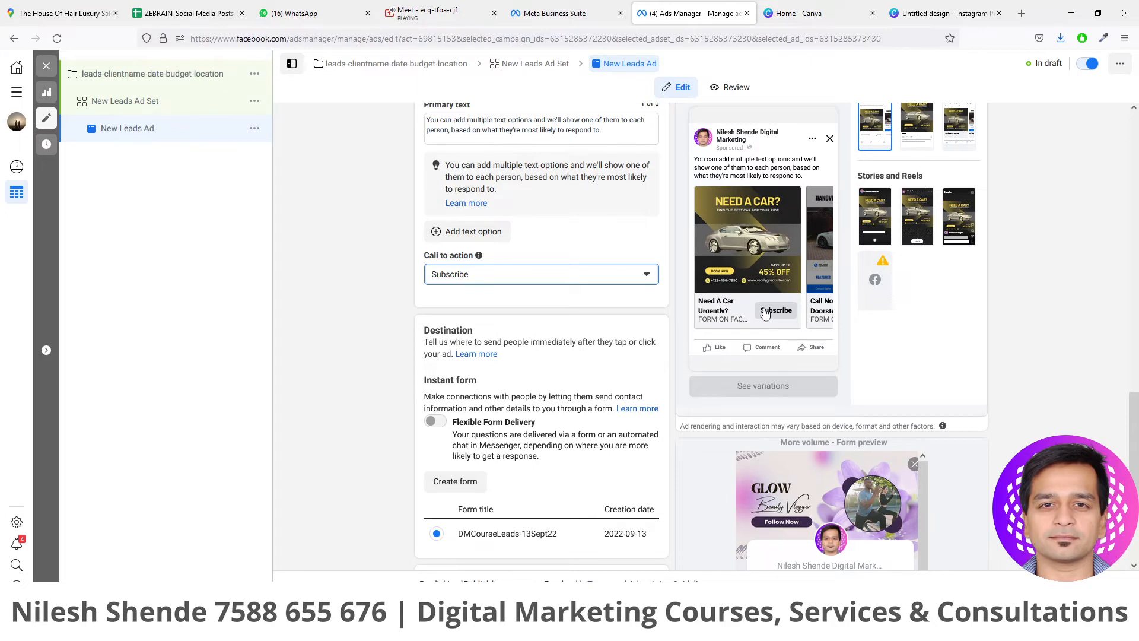
left_click(627, 279)
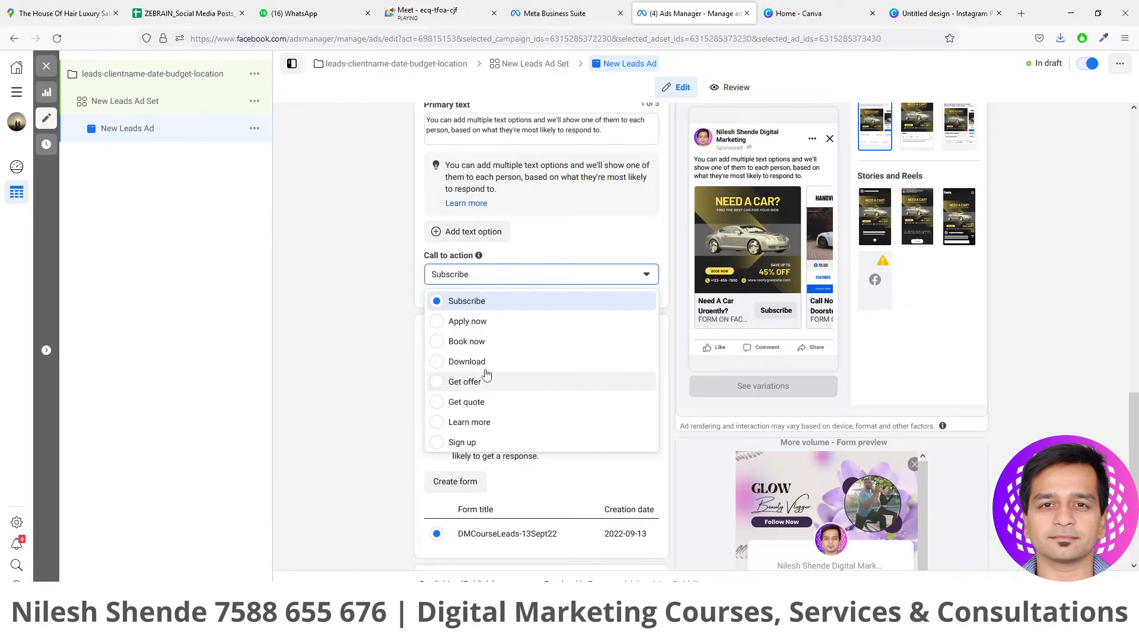
left_click(477, 321)
left_click(480, 276)
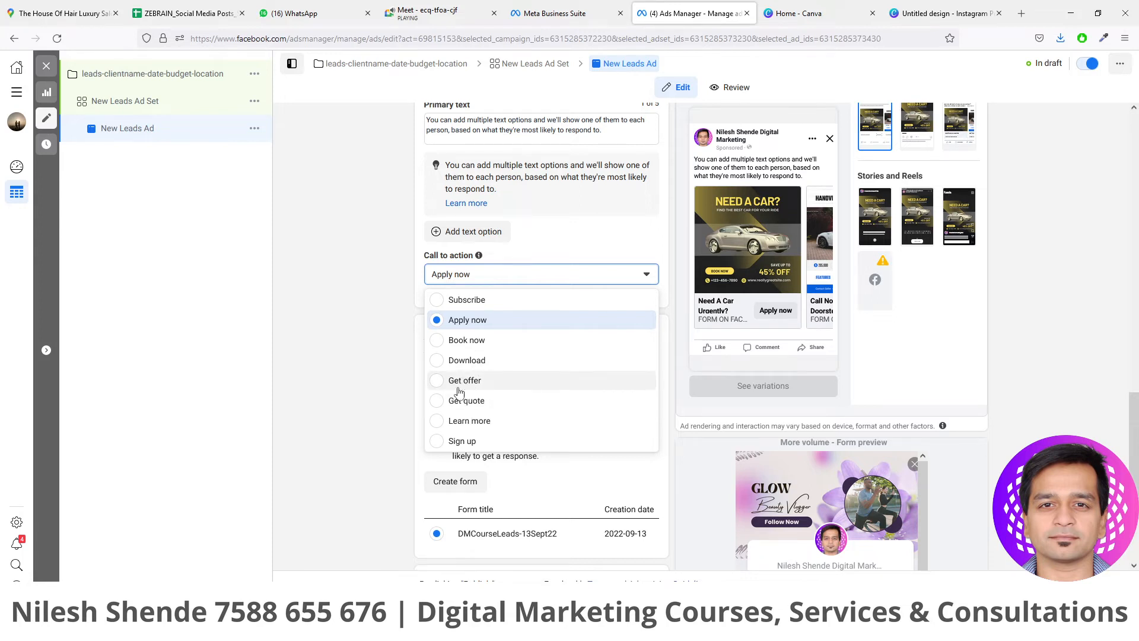
left_click(350, 389)
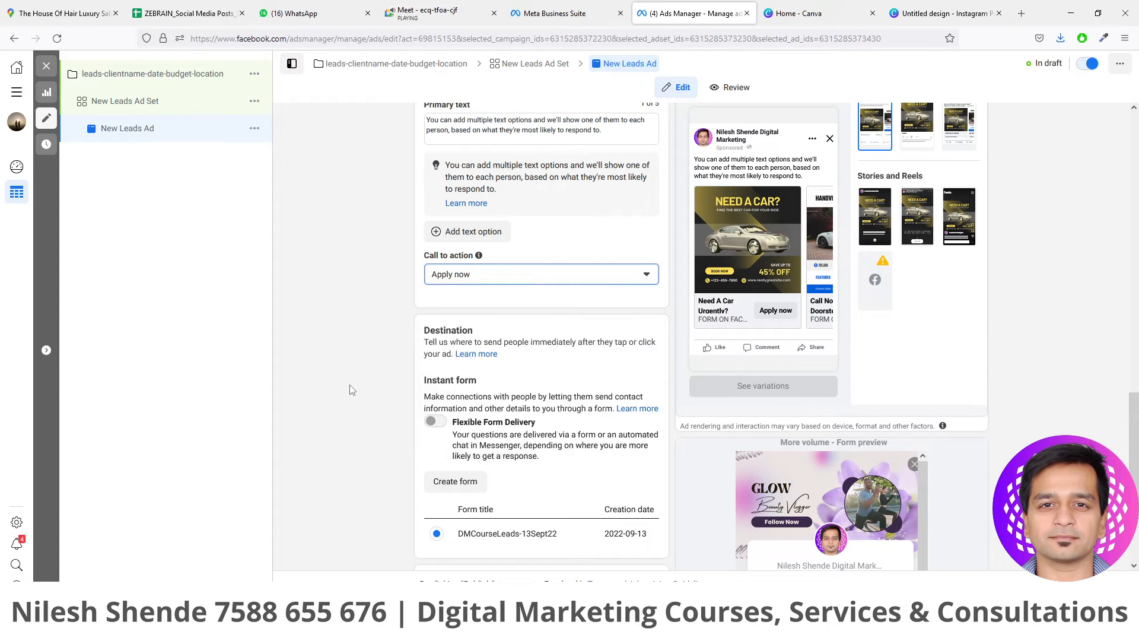
left_click(466, 281)
left_click(467, 341)
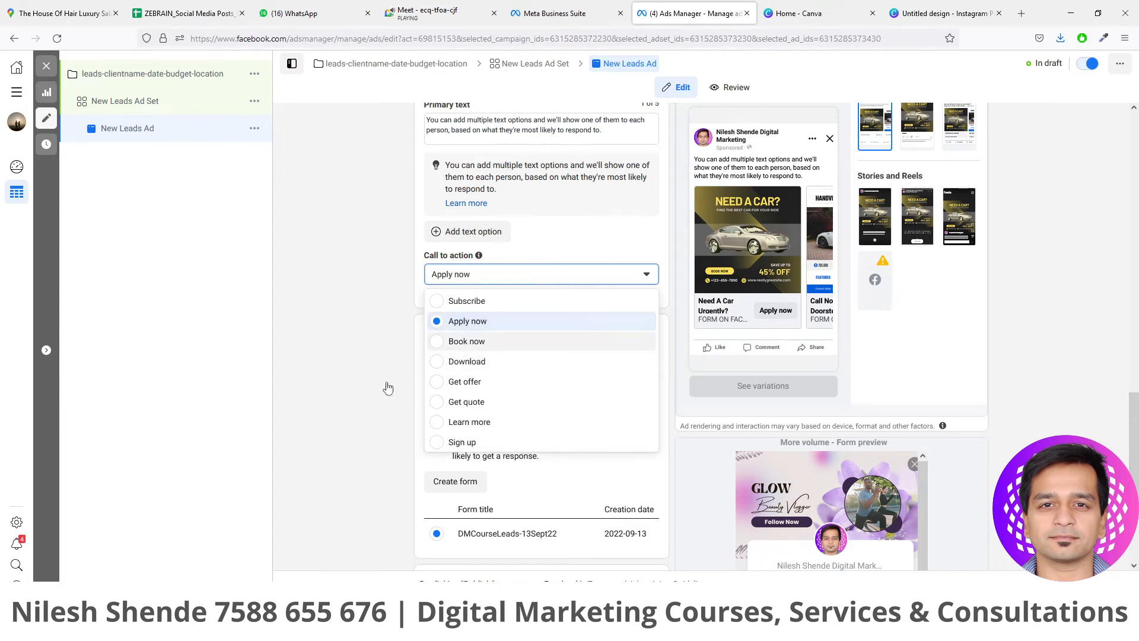
Compare the instant form selected in the ad's Destination section with the form listed under Lead Ads Forms in Meta Business Suite
scroll(384, 386, "down", 3)
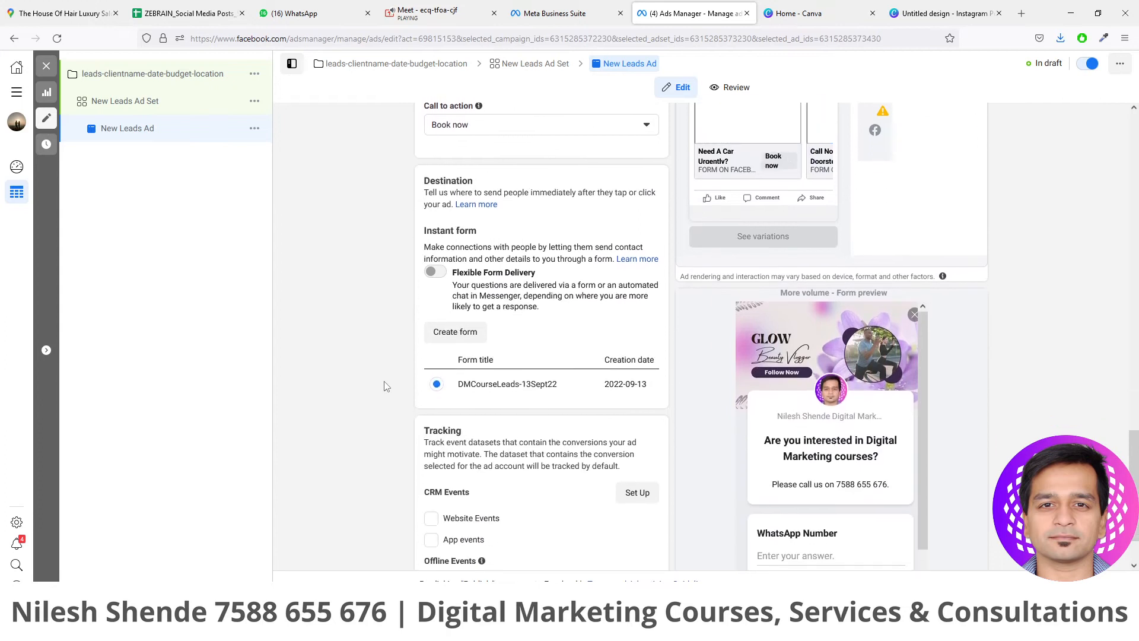
scroll(384, 386, "down", 1)
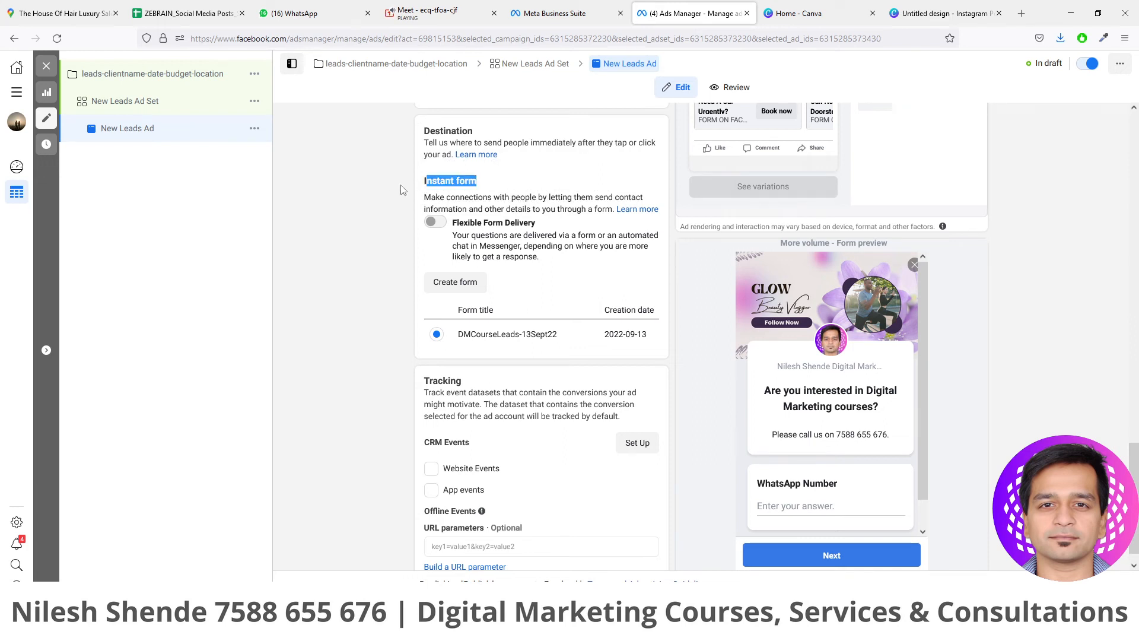
left_click(555, 13)
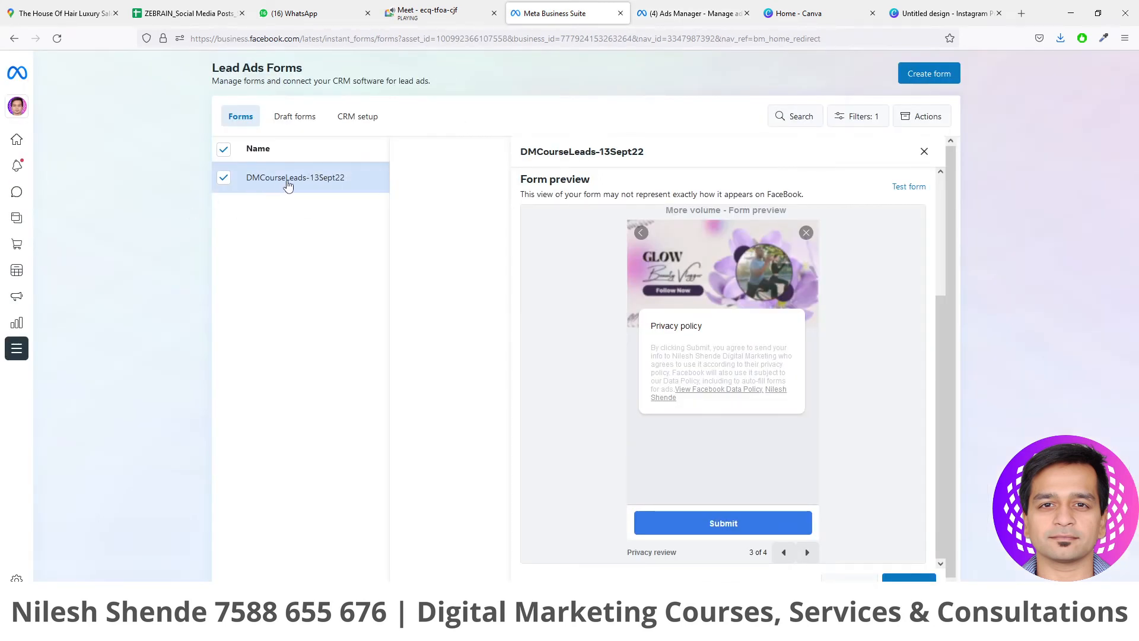
left_click(688, 13)
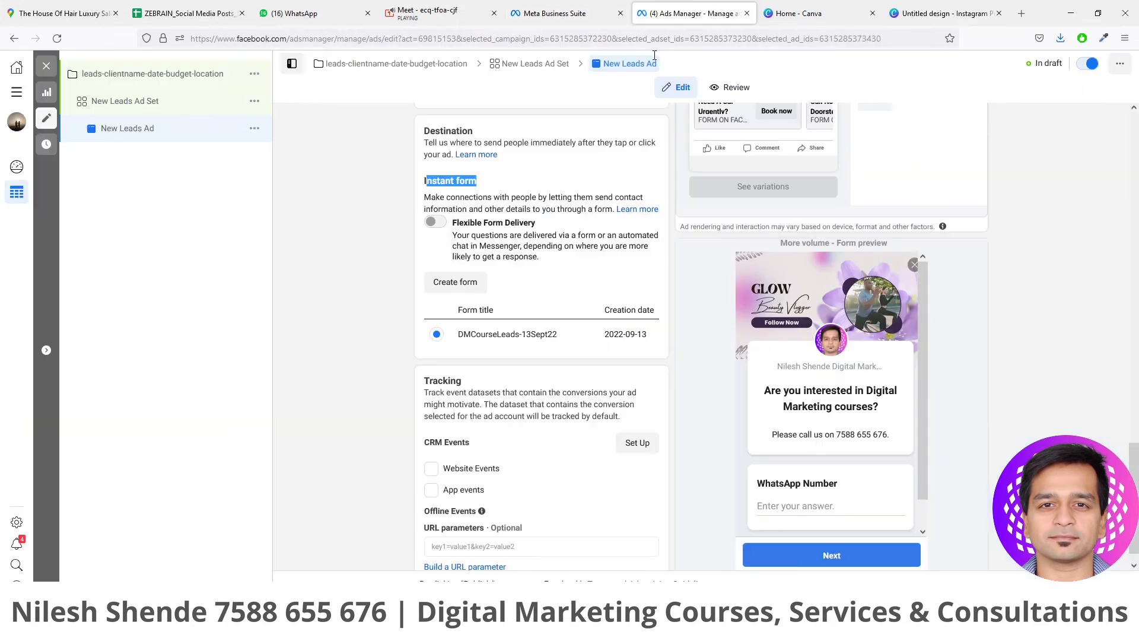
left_click_drag(458, 335, 558, 342)
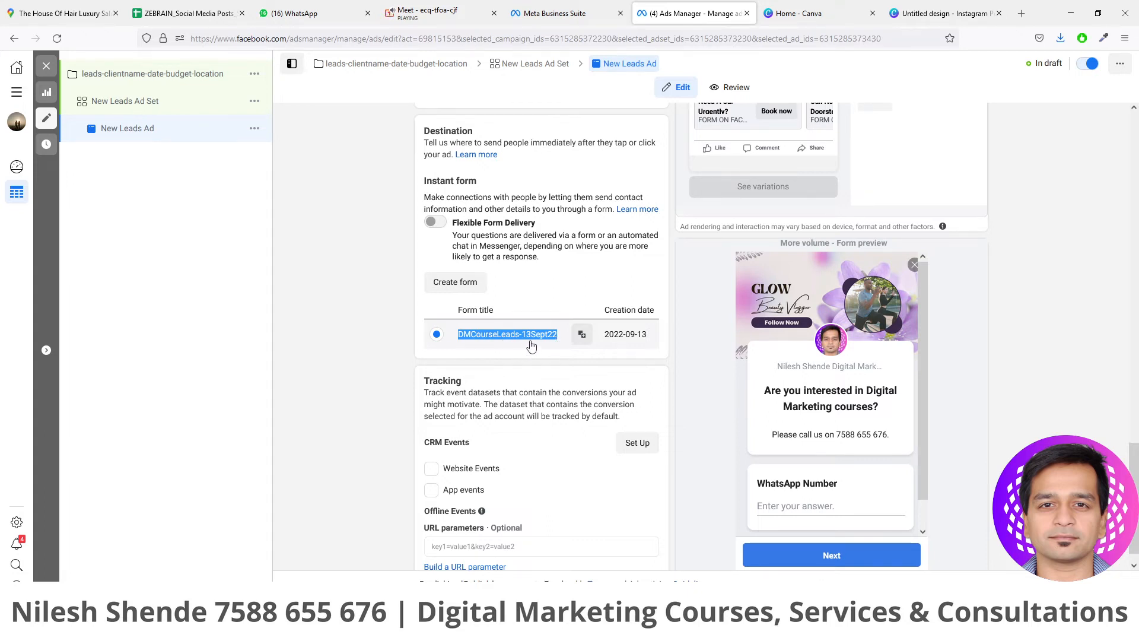
left_click(509, 8)
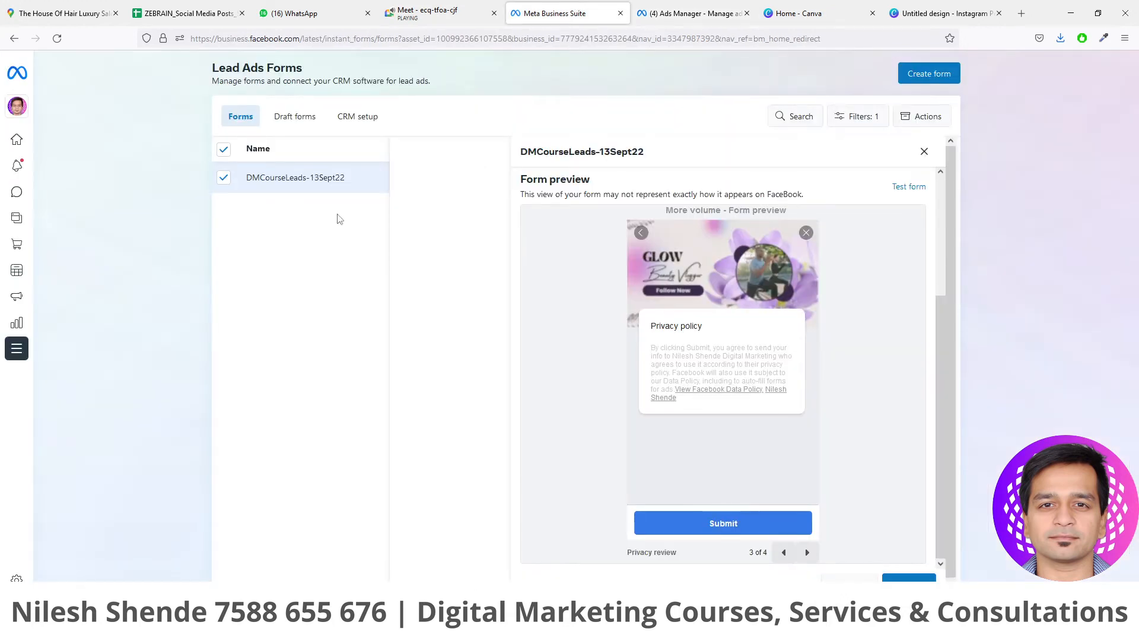
left_click(678, 14)
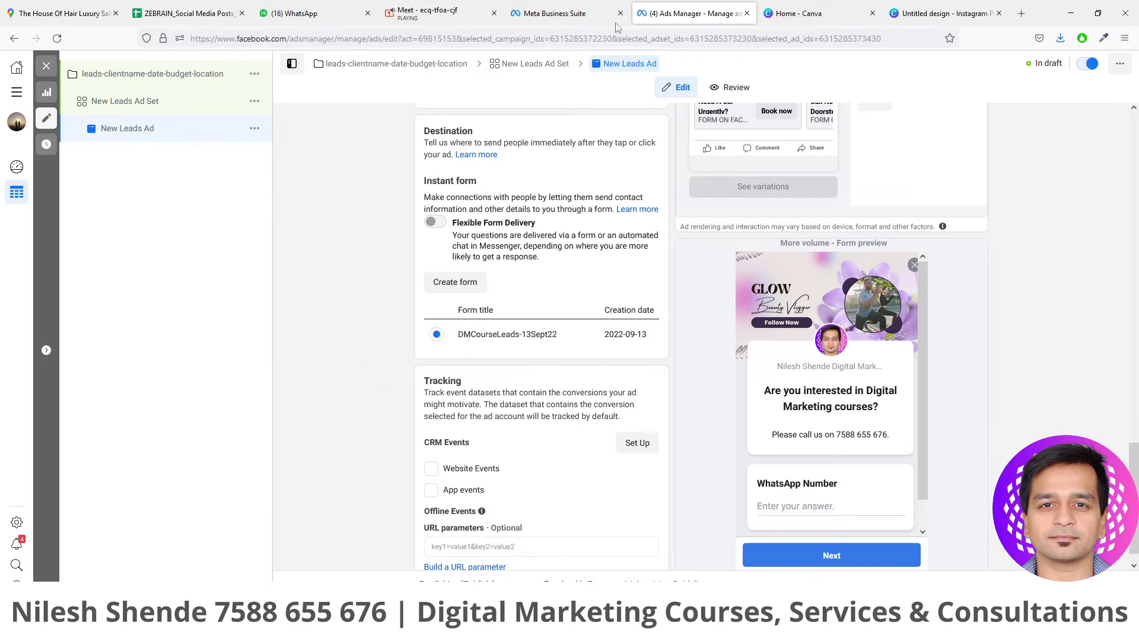
Switch to Meta Business Suite, reopen the DMCourseLeads-13Sept22 form preview, view its contact information page and close the preview
left_click(559, 11)
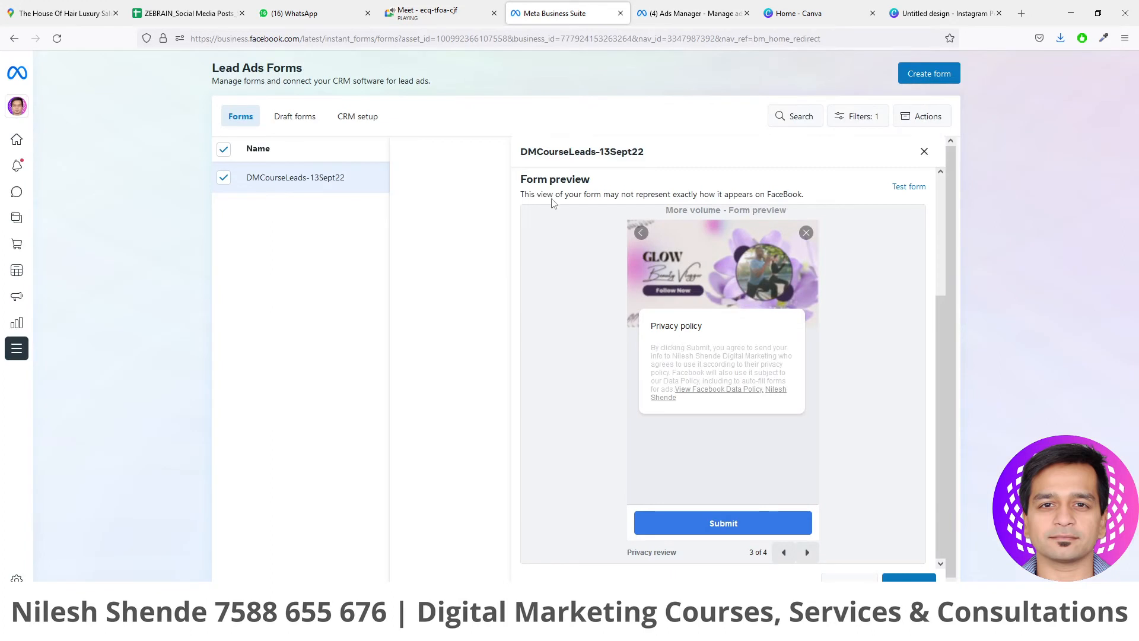
left_click(924, 153)
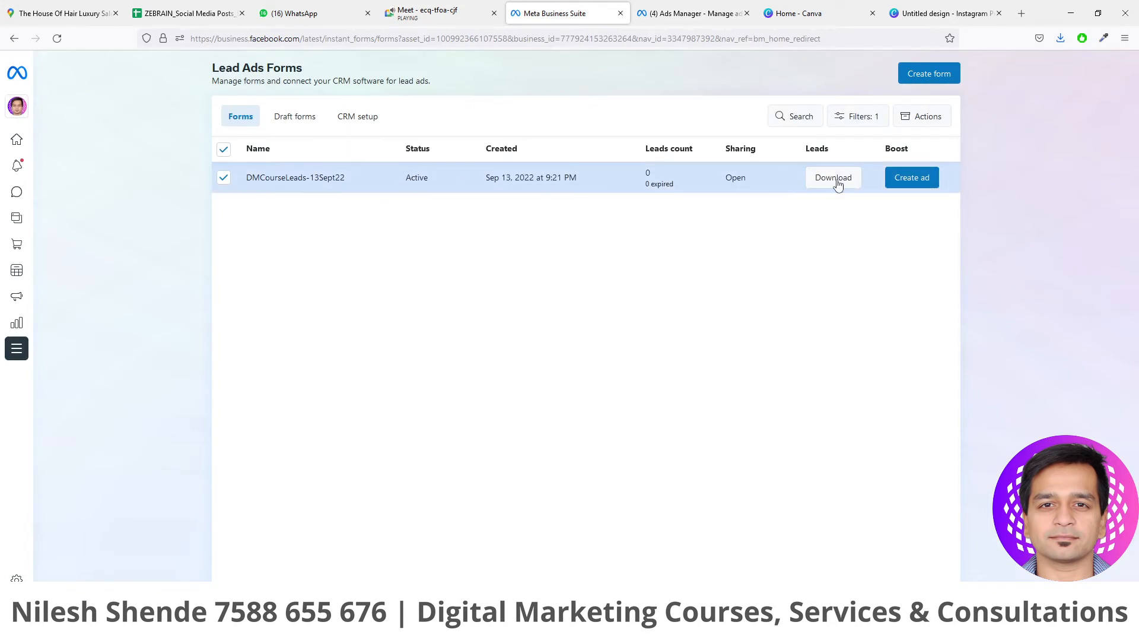
left_click(546, 190)
scroll(813, 383, "down", 3)
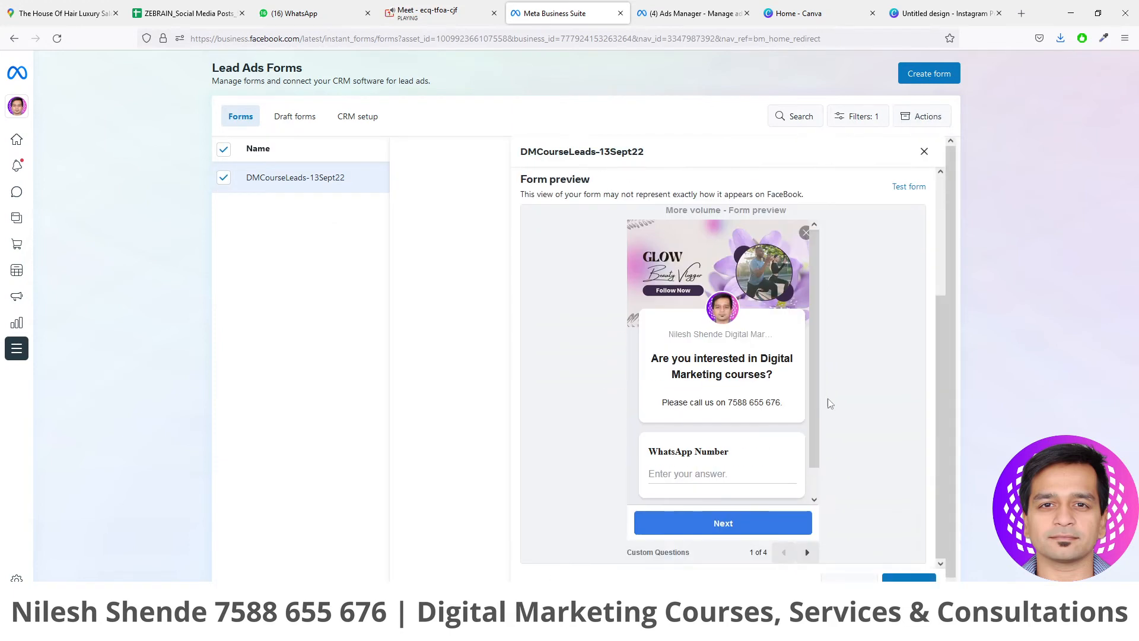
left_click(806, 540)
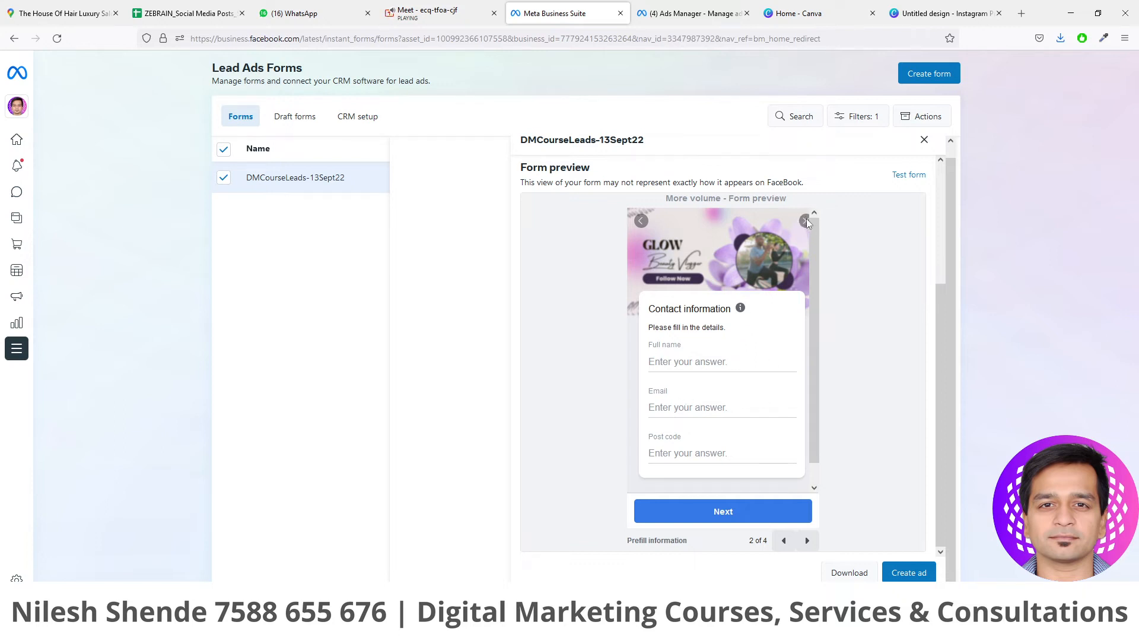
left_click(924, 140)
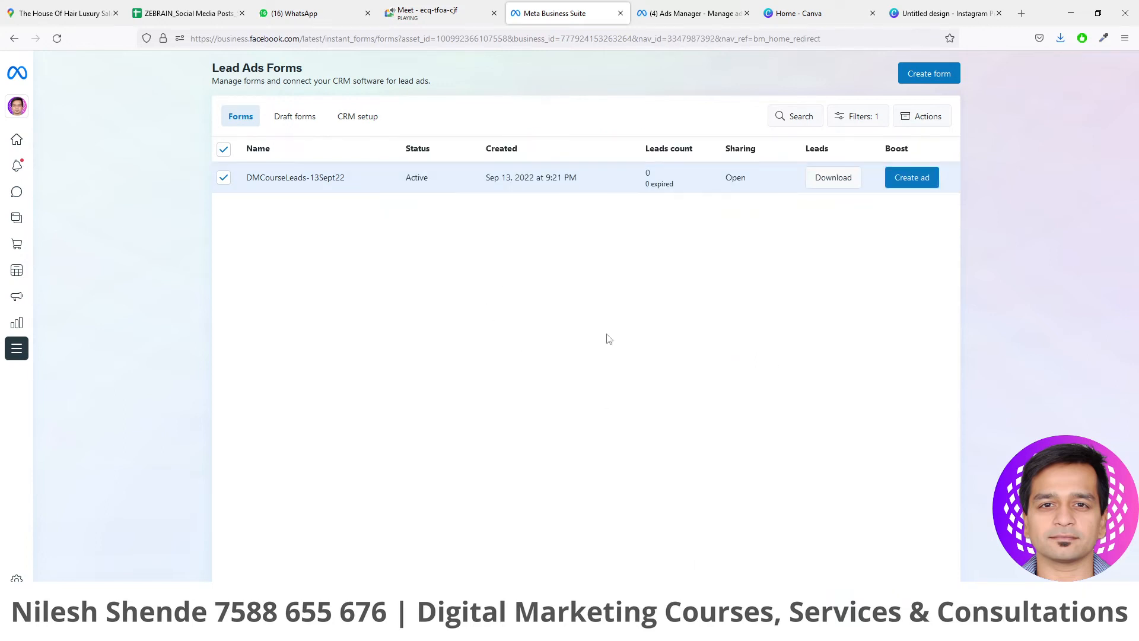
Switch to Ads Manager, duplicate the DMCourseLeads-13Sept22 form and review the copy's intro, questions, privacy policy and message for leads
left_click(658, 12)
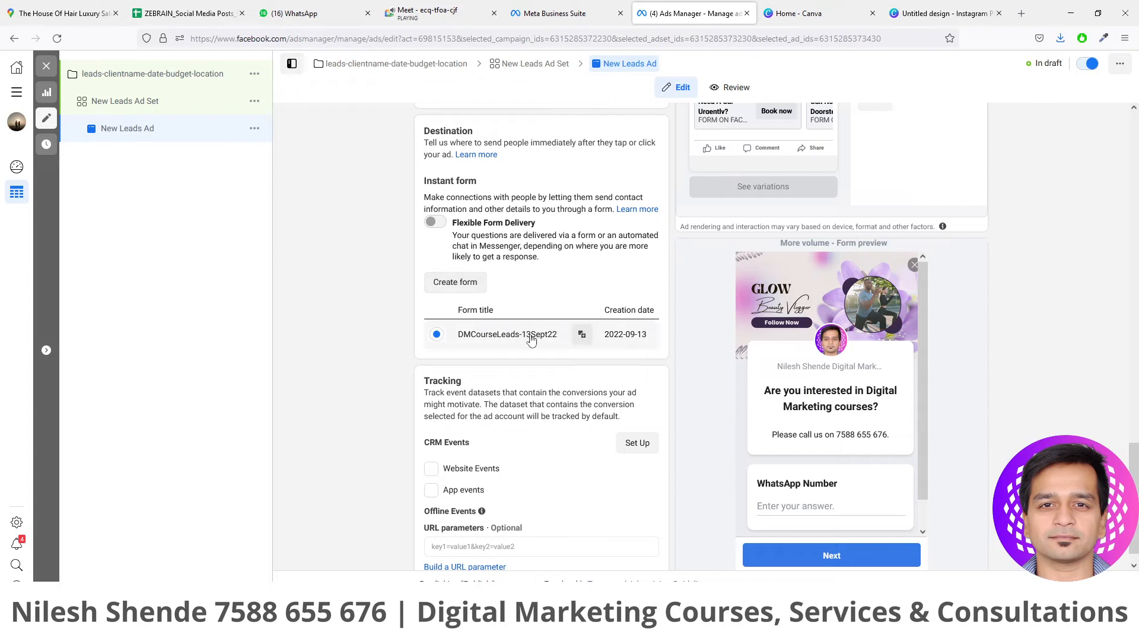
left_click(581, 336)
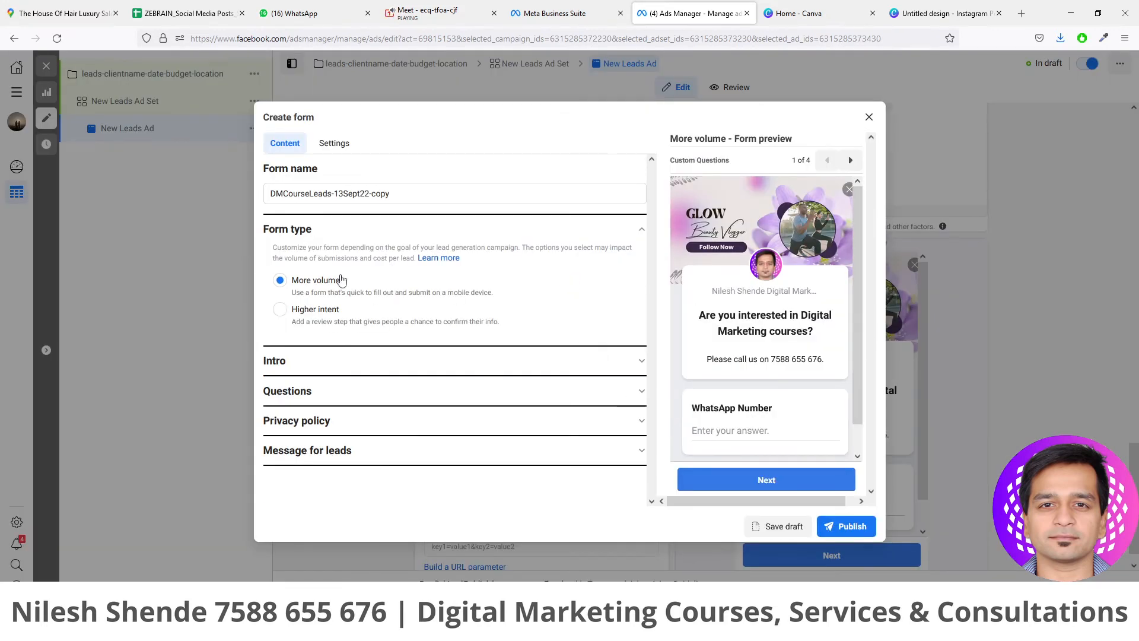
left_click(336, 364)
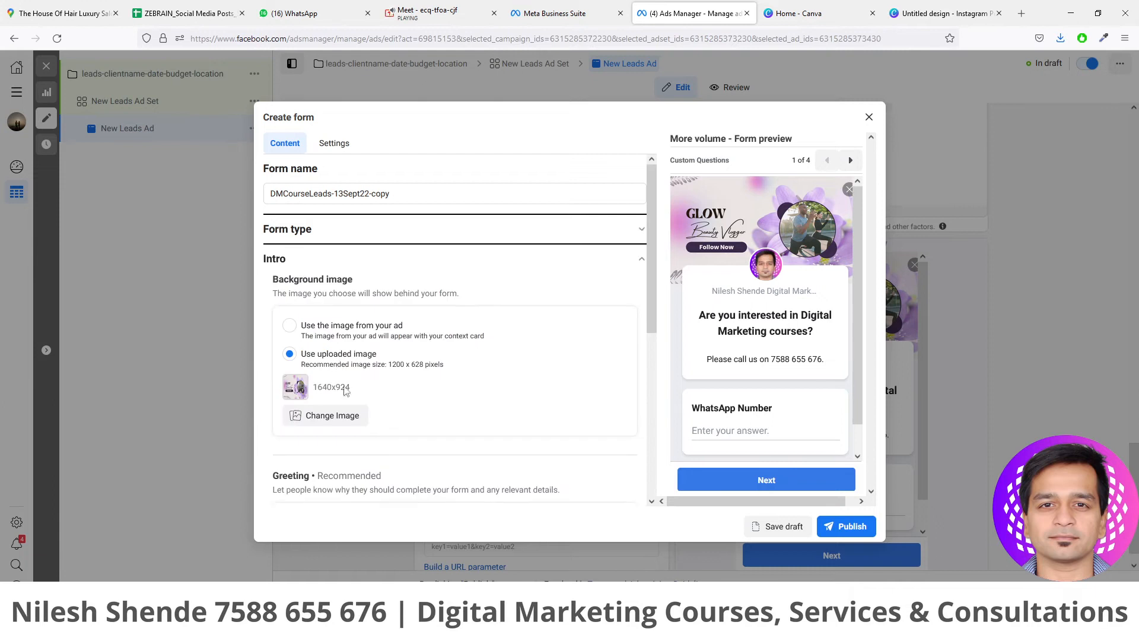
scroll(406, 427, "down", 4)
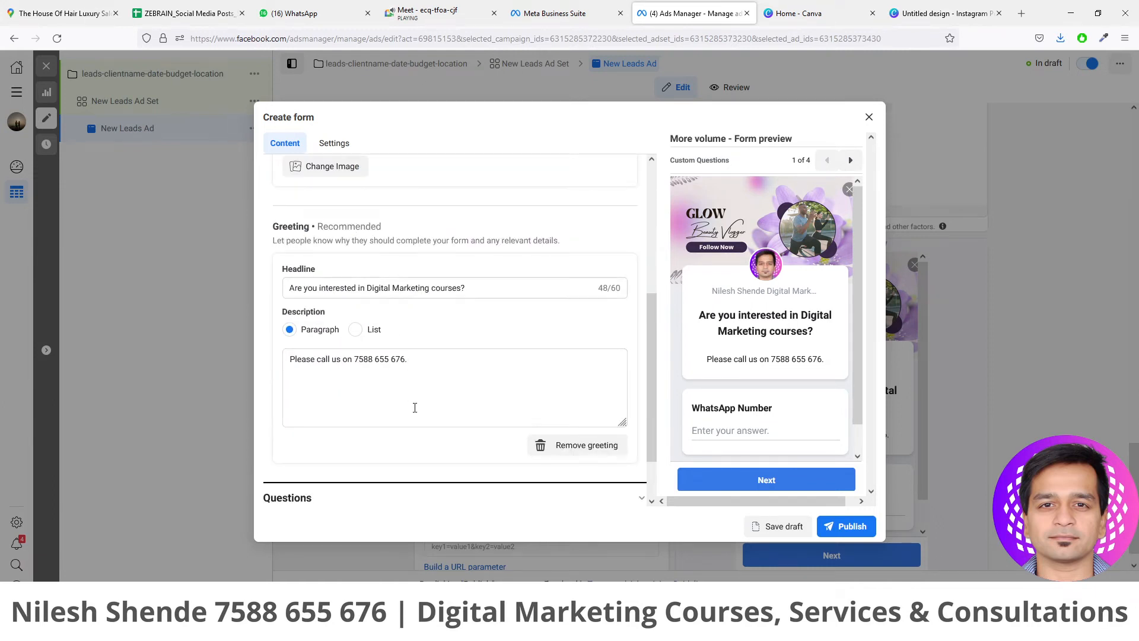
scroll(428, 447, "down", 1)
left_click(407, 428)
scroll(380, 410, "down", 1)
scroll(391, 427, "down", 5)
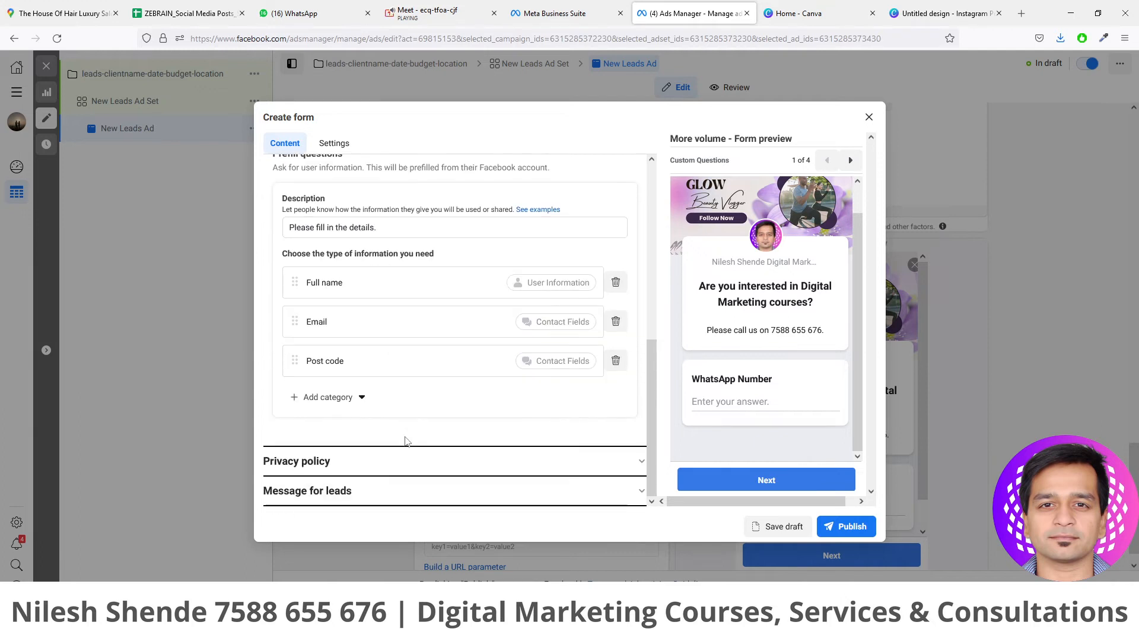
left_click(410, 462)
left_click(422, 490)
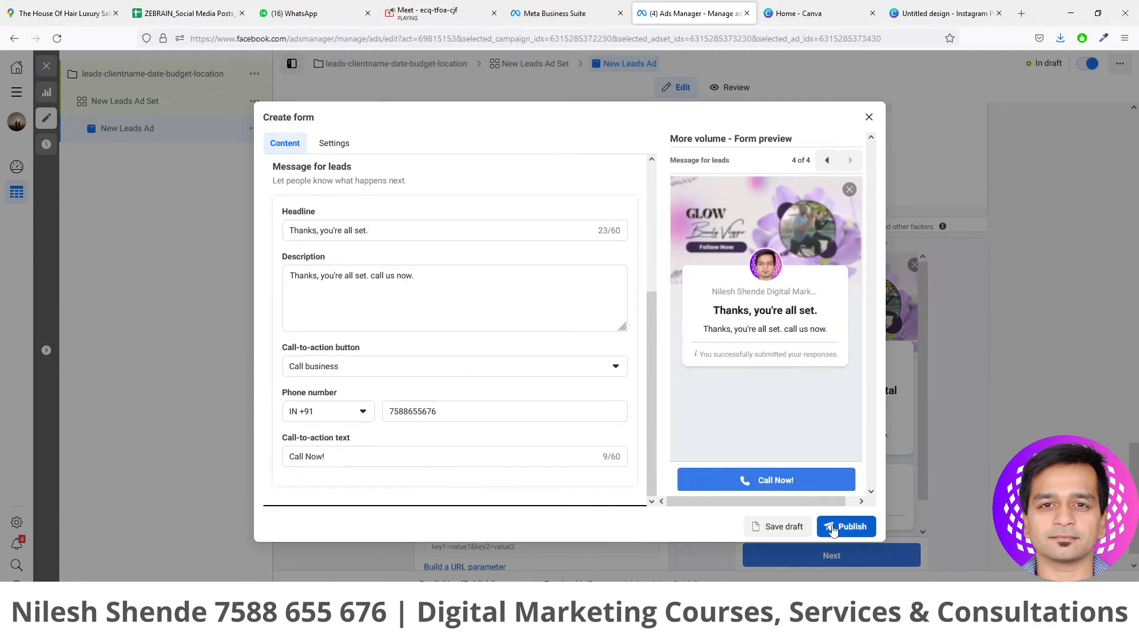
Check the form copy's language and sharing settings and its name, and close the copy without publishing it
scroll(449, 370, "up", 3)
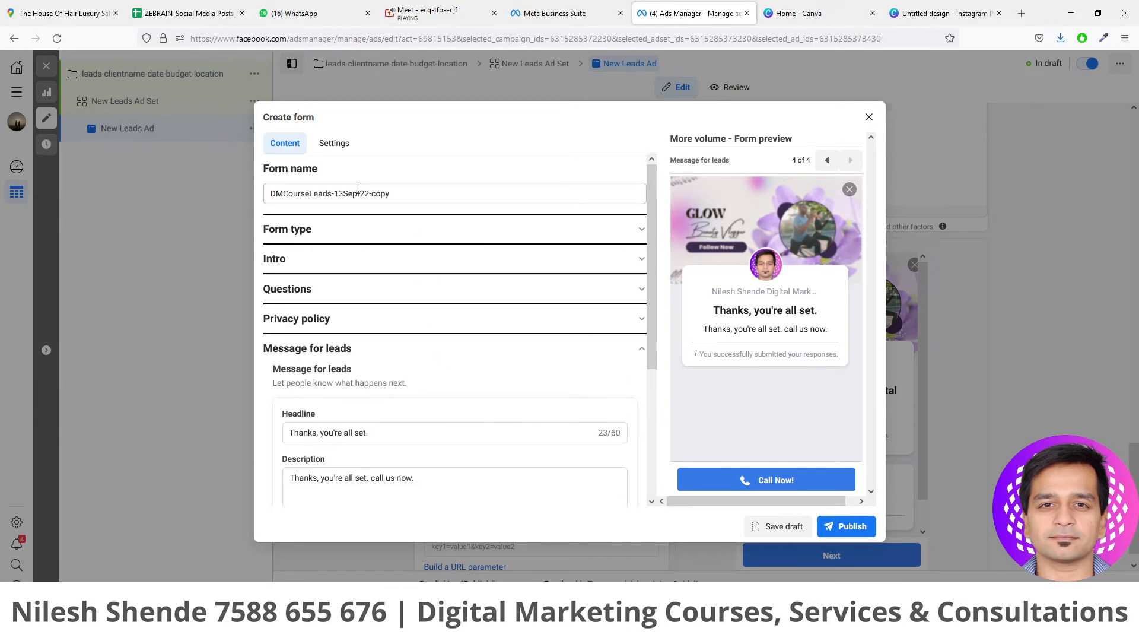
left_click(333, 143)
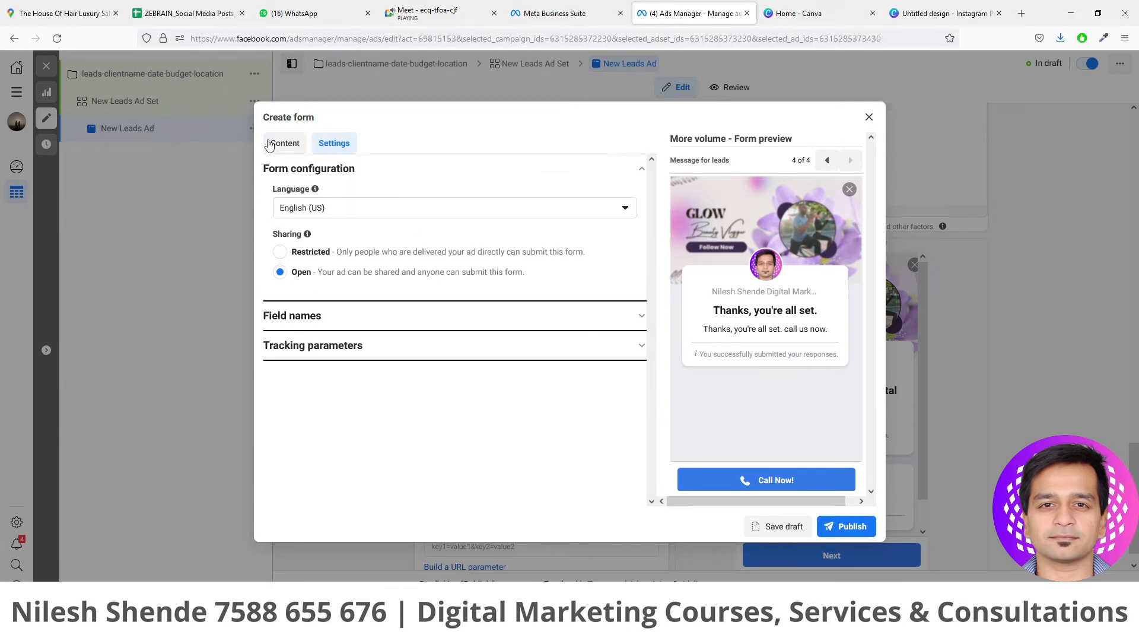
left_click(270, 144)
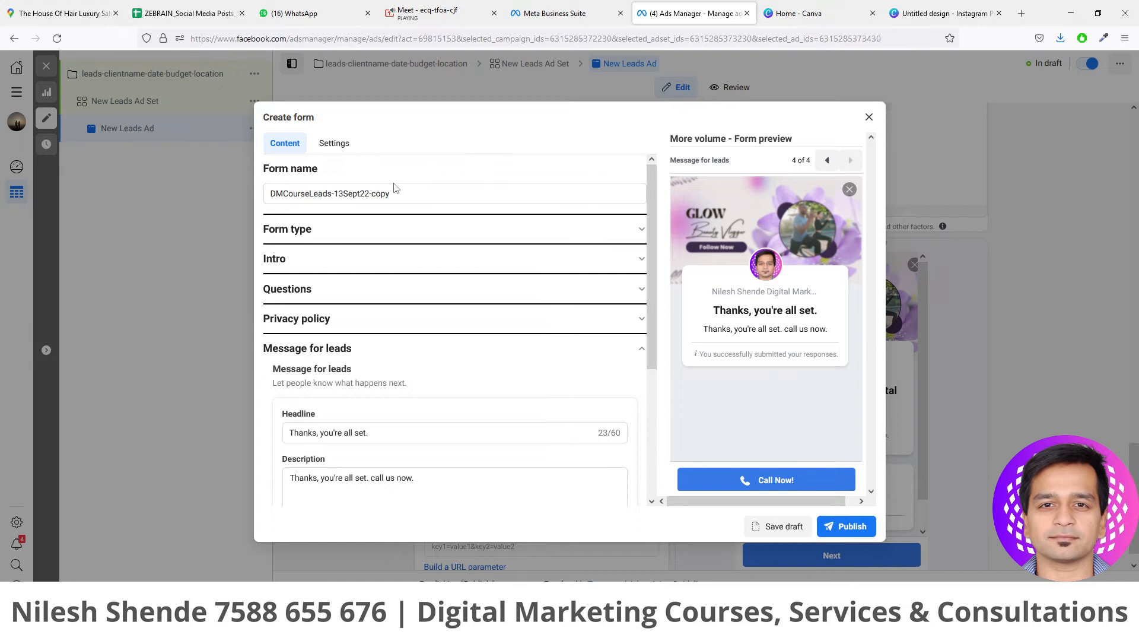
left_click_drag(369, 194, 437, 196)
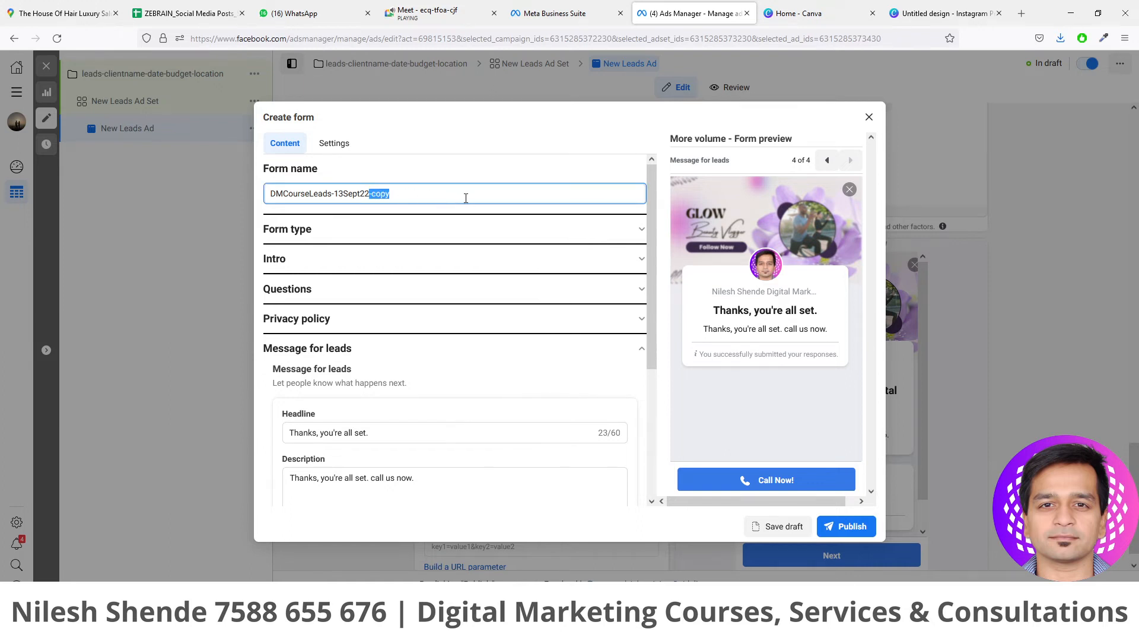
left_click(869, 117)
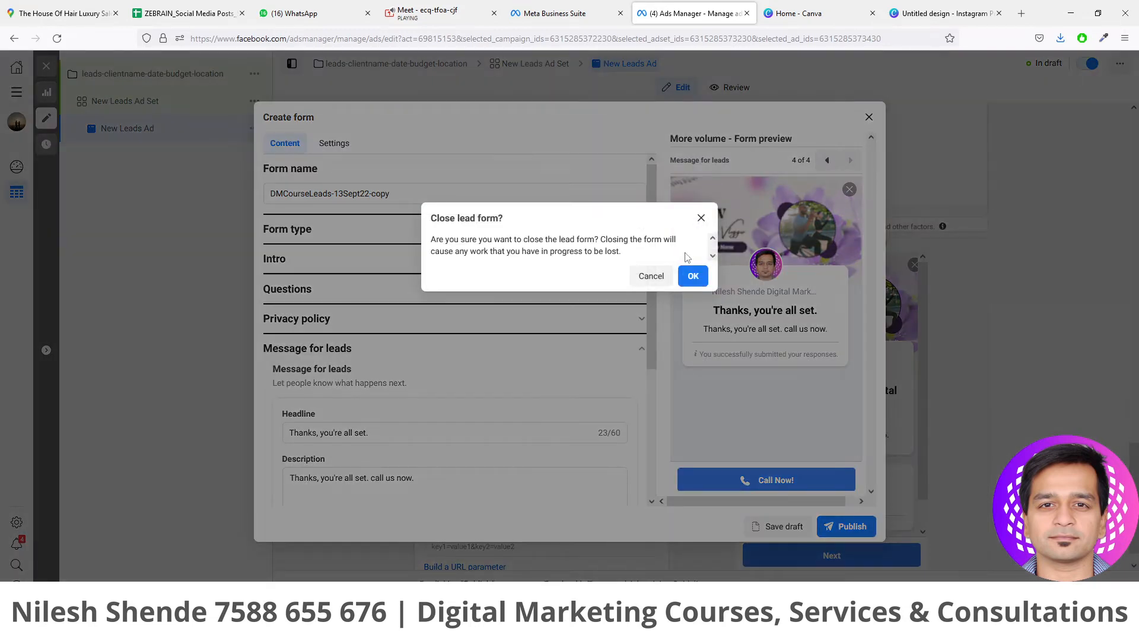
left_click(691, 275)
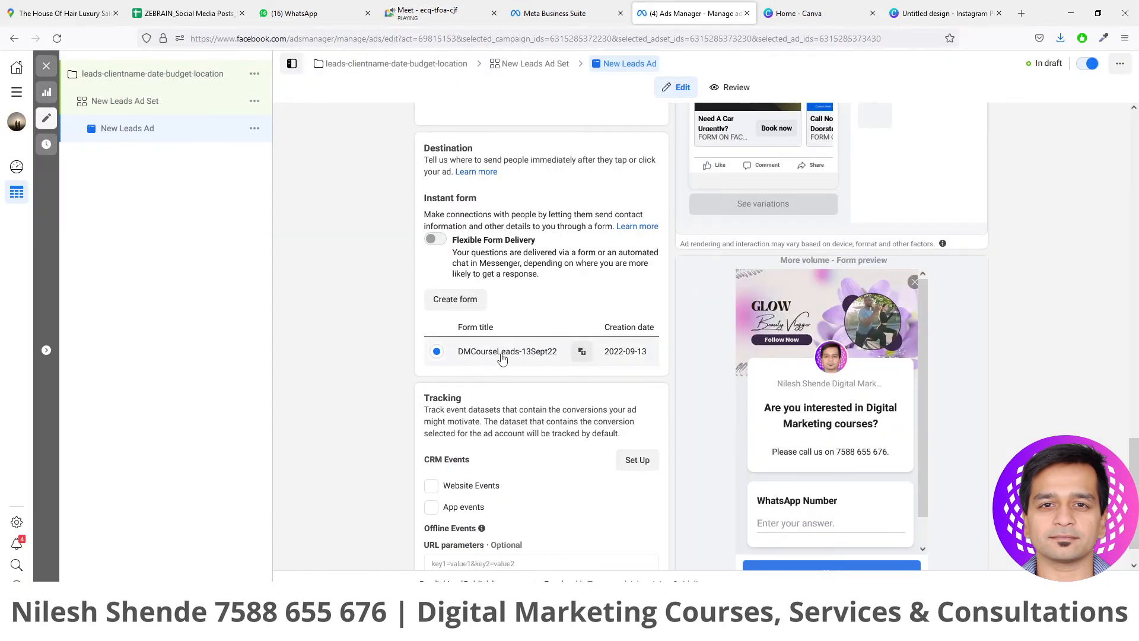
Duplicate the DMCourseLeads-13Sept22 form again, examine the copy's name, content and settings, and discard it
left_click(580, 353)
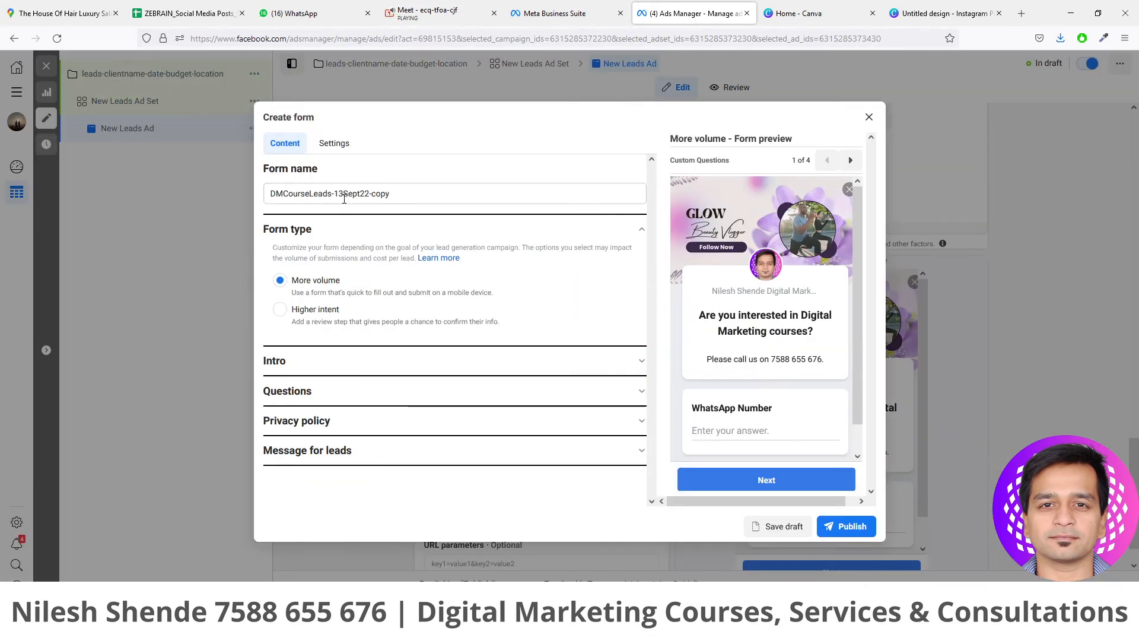
left_click_drag(272, 193, 369, 194)
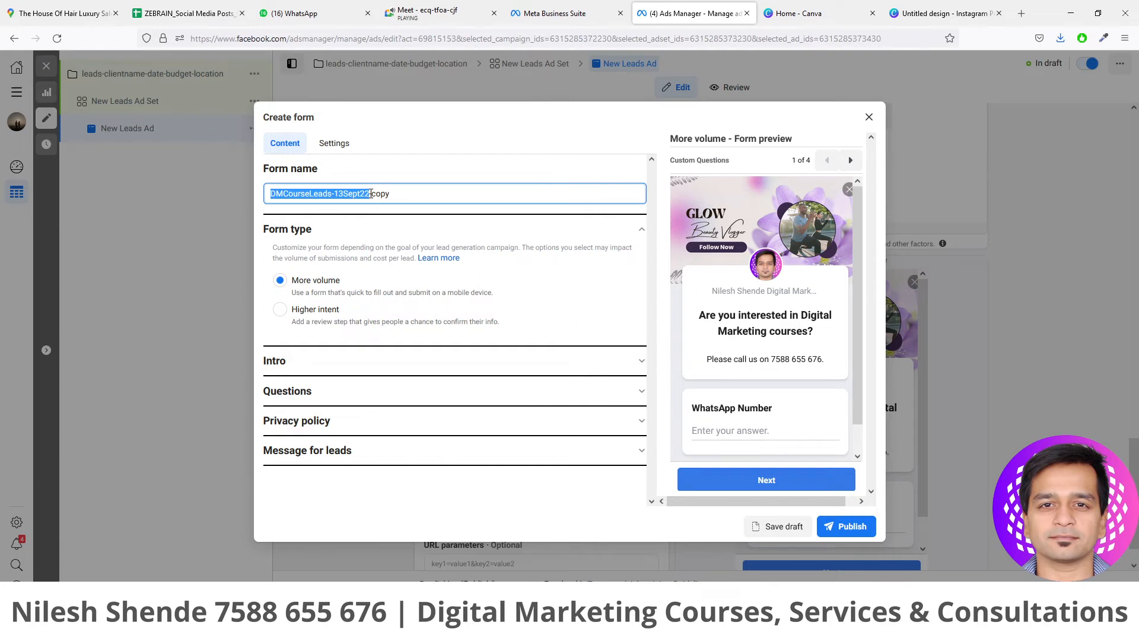
left_click(395, 194)
left_click_drag(369, 195, 504, 197)
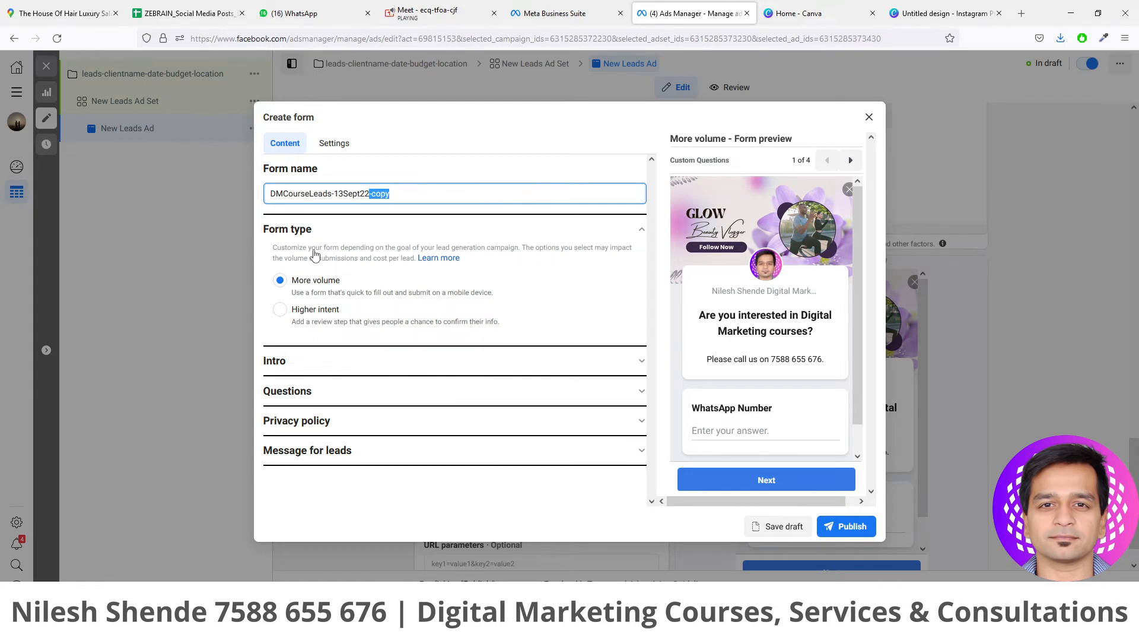
left_click(316, 146)
left_click(325, 144)
left_click(288, 143)
left_click(324, 143)
left_click(290, 144)
left_click(869, 117)
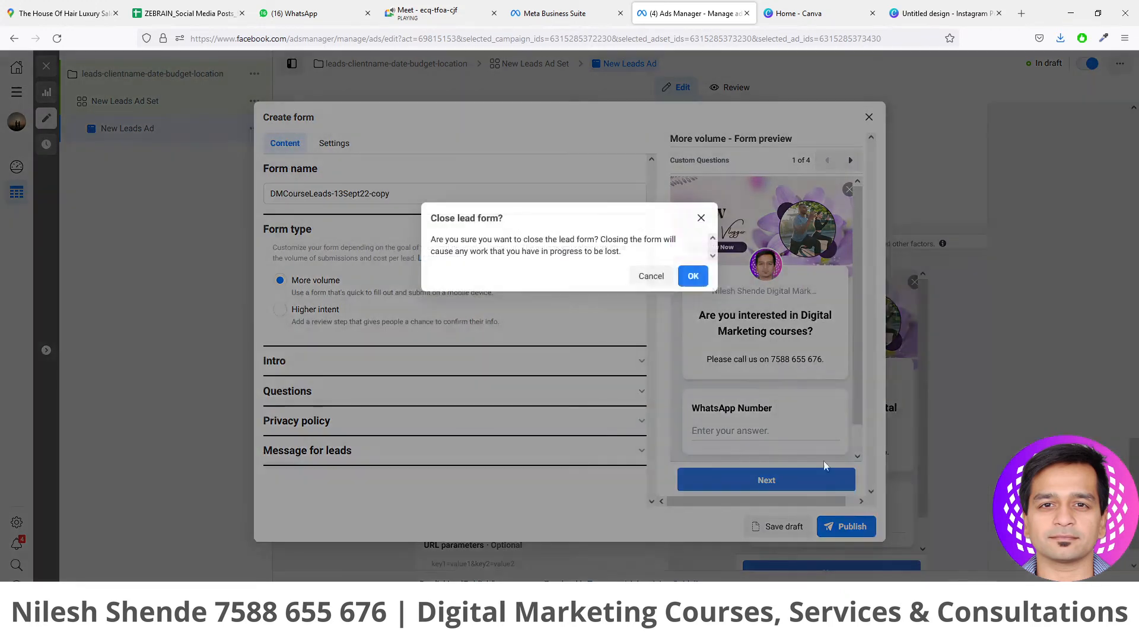
left_click(692, 275)
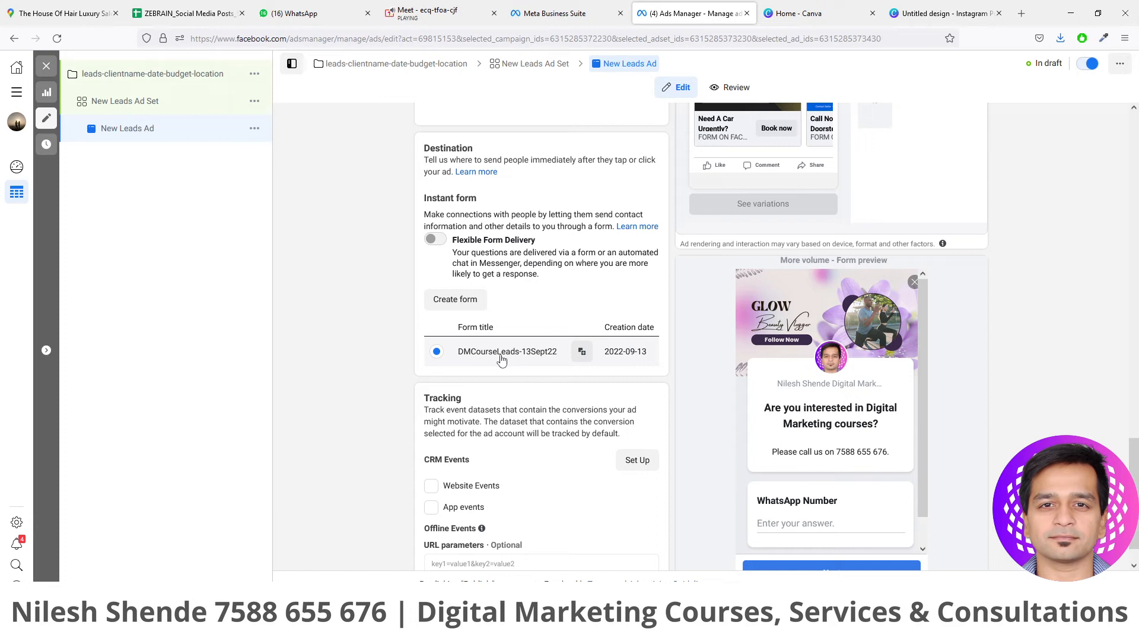
Keep the existing instant form, leave the optional URL parameters empty and publish the leads ad
scroll(642, 525, "down", 1)
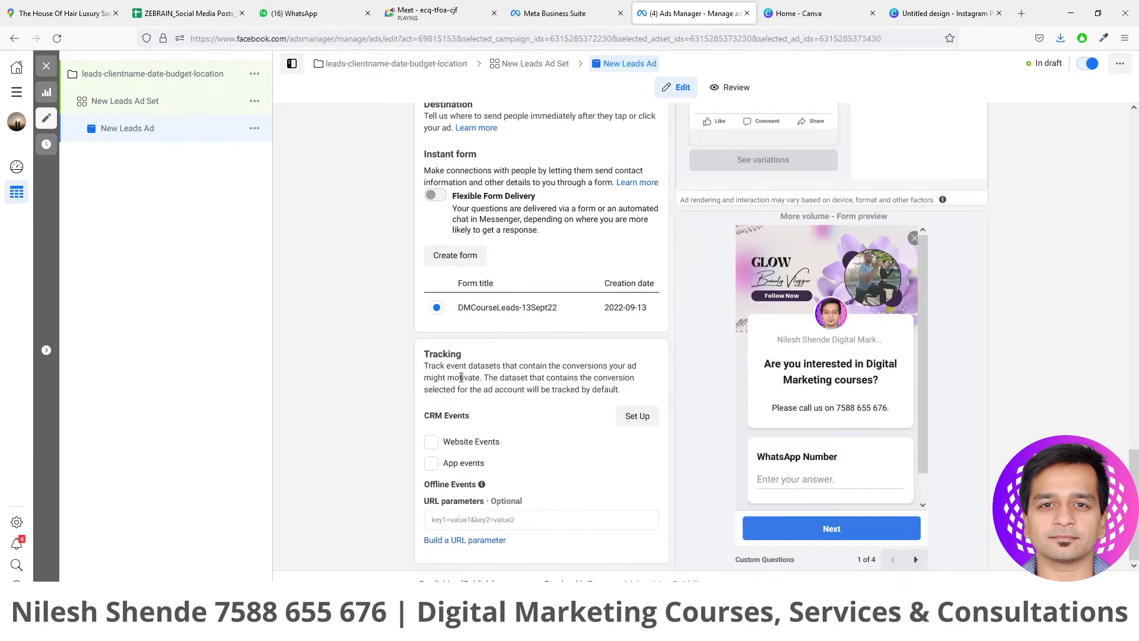
left_click(562, 519)
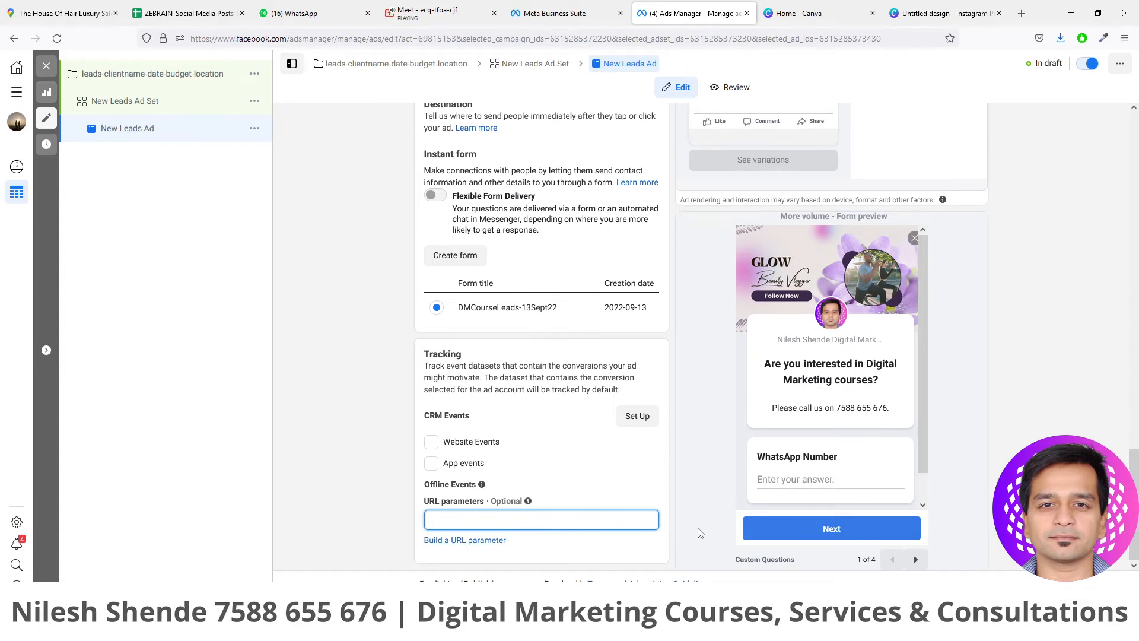
left_click(1106, 600)
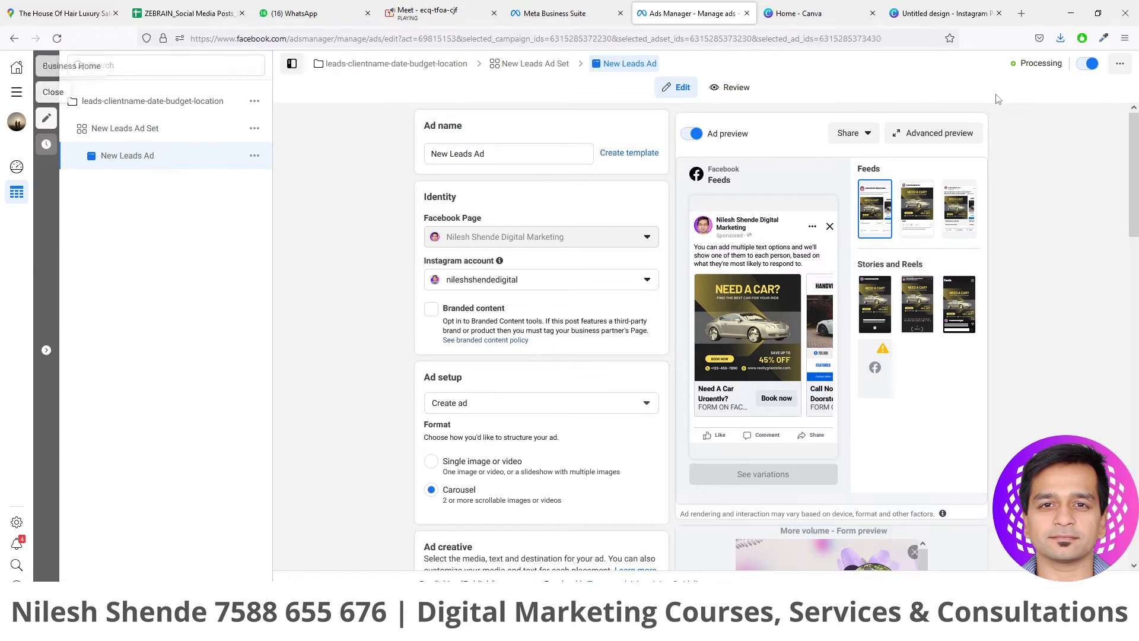
Check the published ad's status, close the editor and examine the delivery status of leads-clientname-date-budget-location among all campaigns
left_click_drag(1020, 62, 1064, 64)
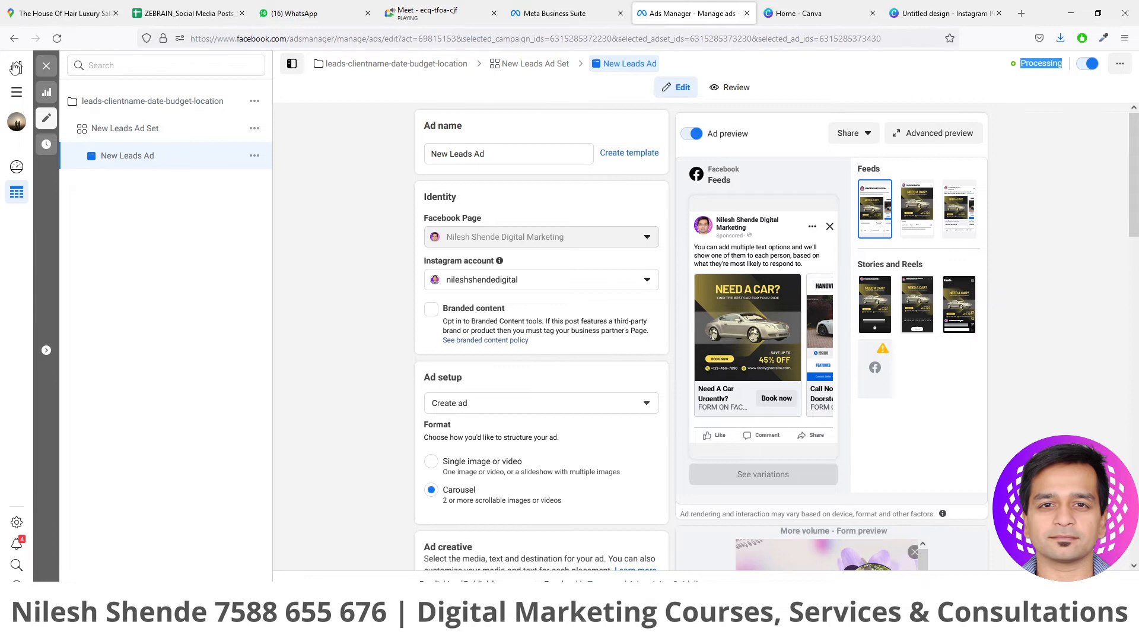
left_click(47, 92)
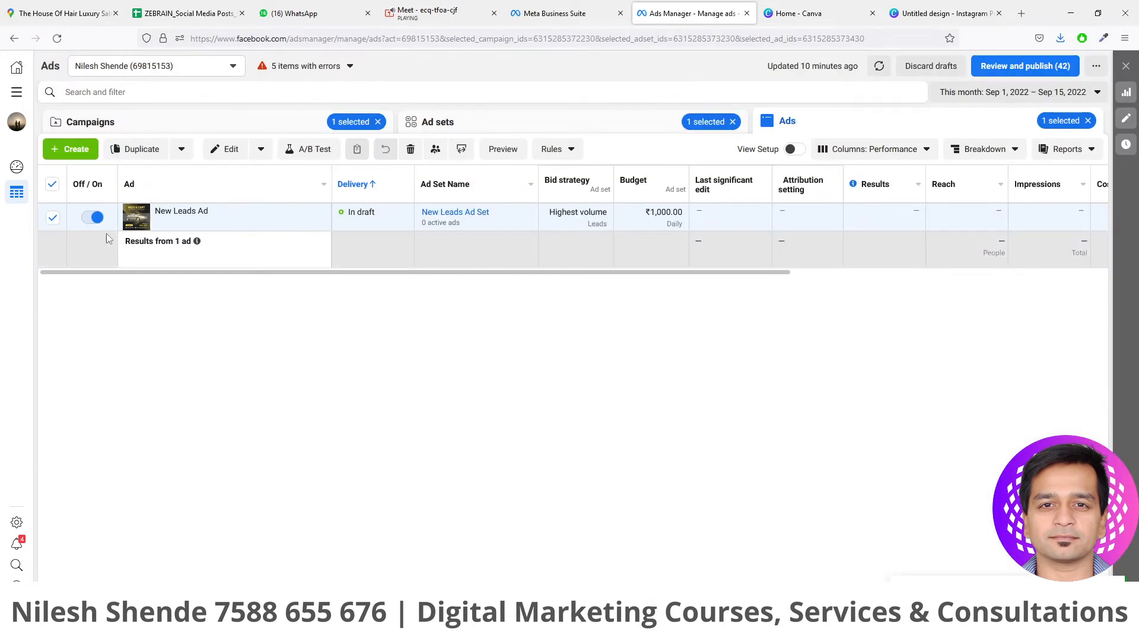
left_click(163, 121)
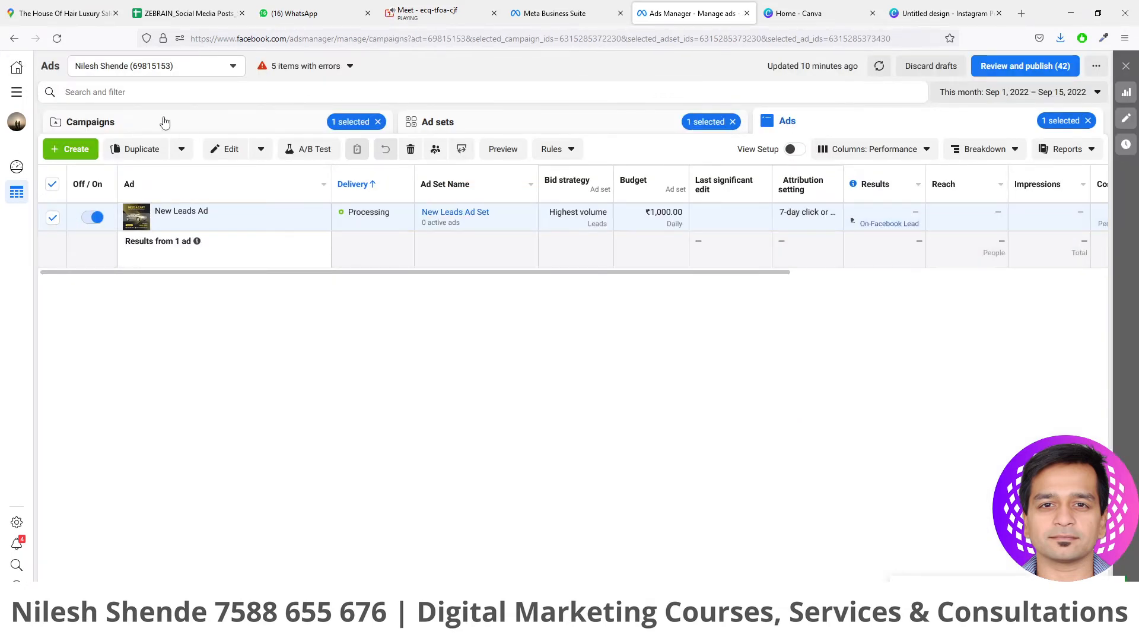
scroll(314, 364, "down", 3)
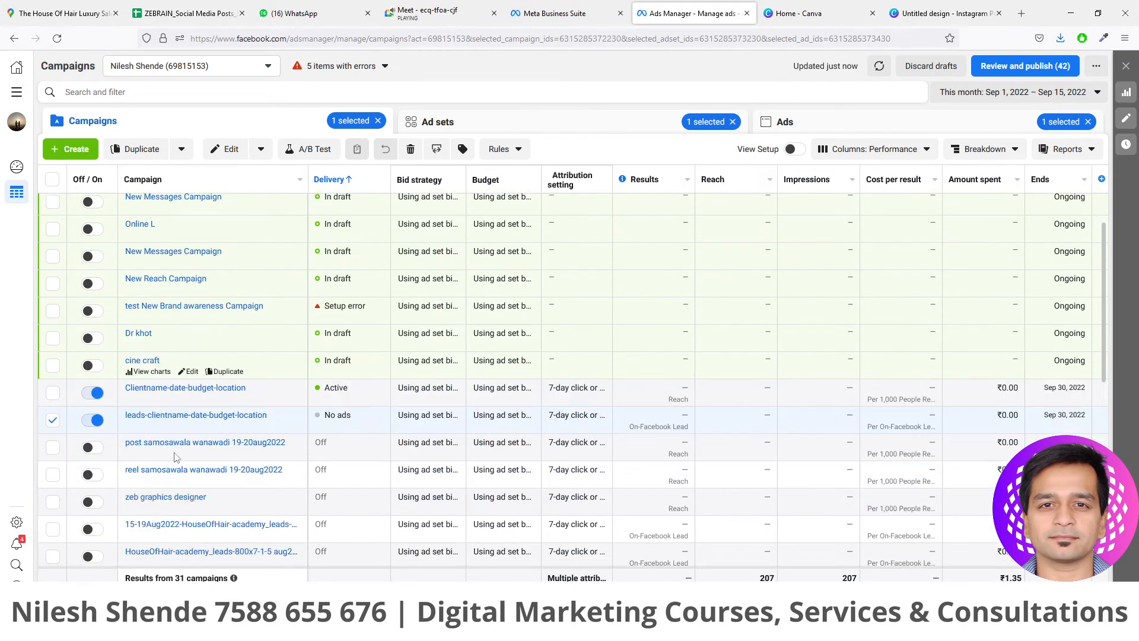
mouse_move(334, 359)
left_mouse_down()
mouse_move(355, 354)
mouse_move(326, 357)
left_mouse_up()
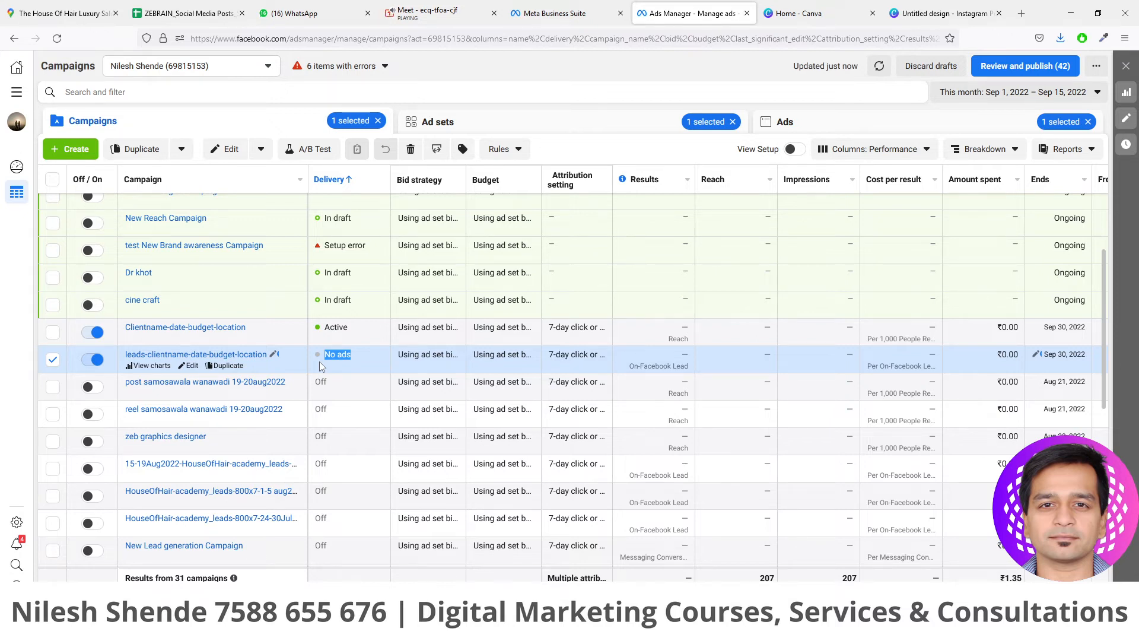
left_click_drag(323, 361, 347, 354)
scroll(354, 354, "up", 2)
scroll(354, 355, "down", 1)
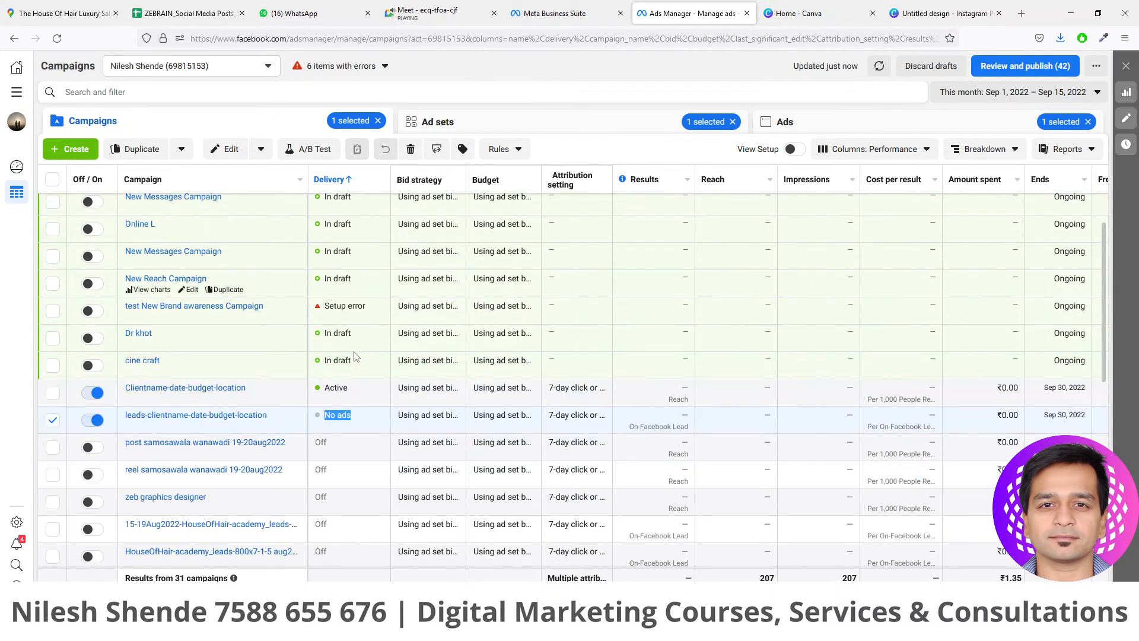
scroll(355, 356, "down", 3)
scroll(356, 356, "down", 3)
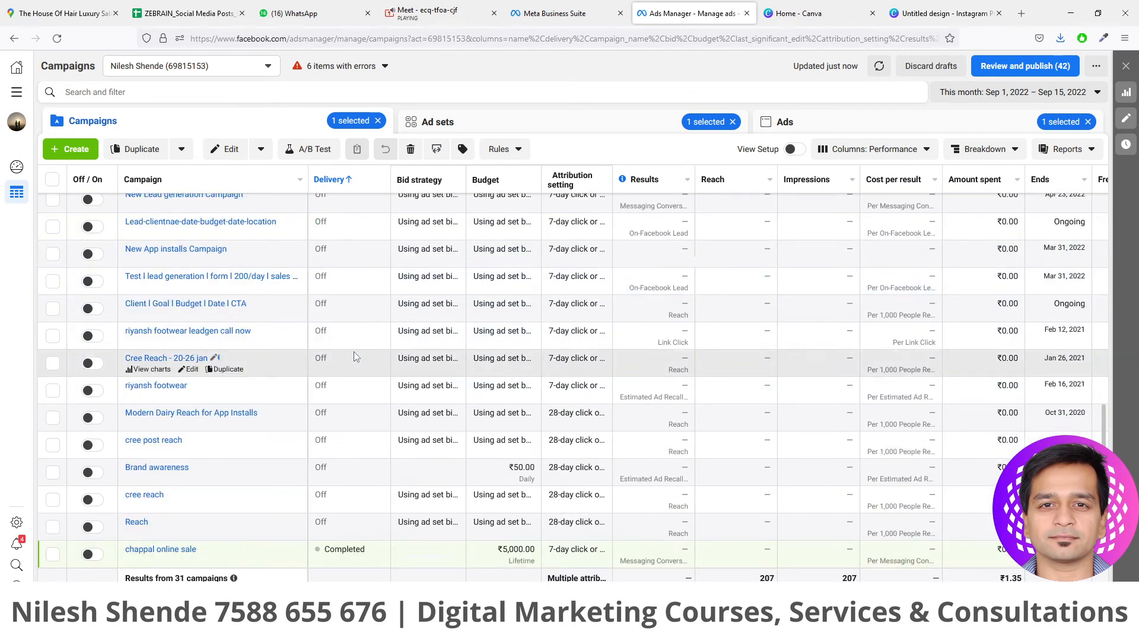
Turn off the leads-clientname-date-budget-location and Clientname-date-budget-location campaigns and clear the campaign selection
scroll(355, 356, "up", 8)
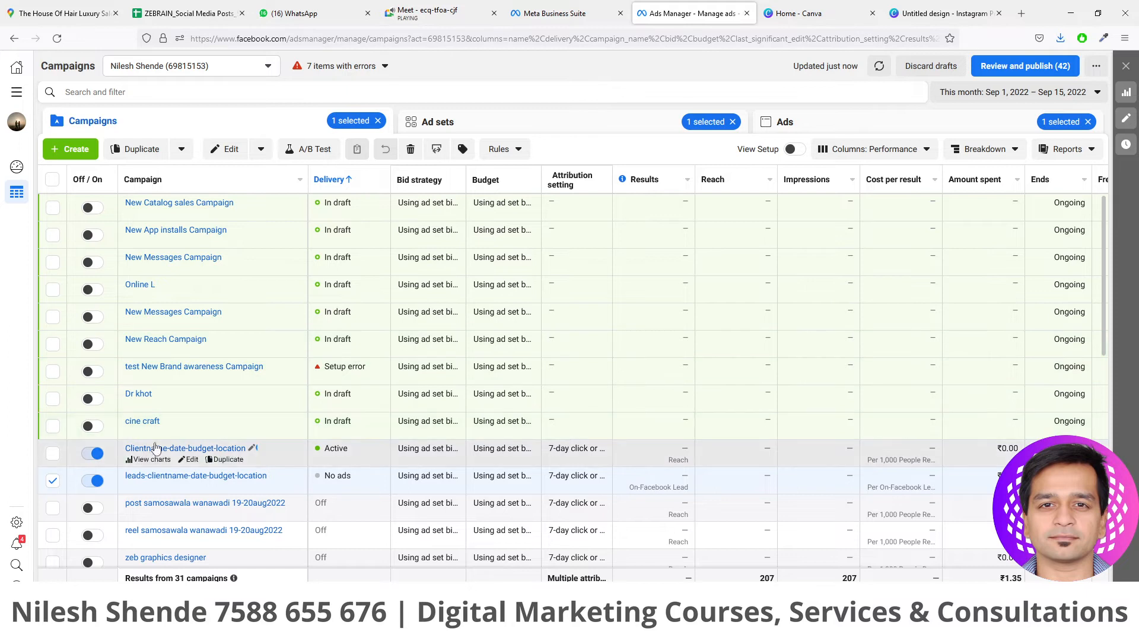
left_click(90, 456)
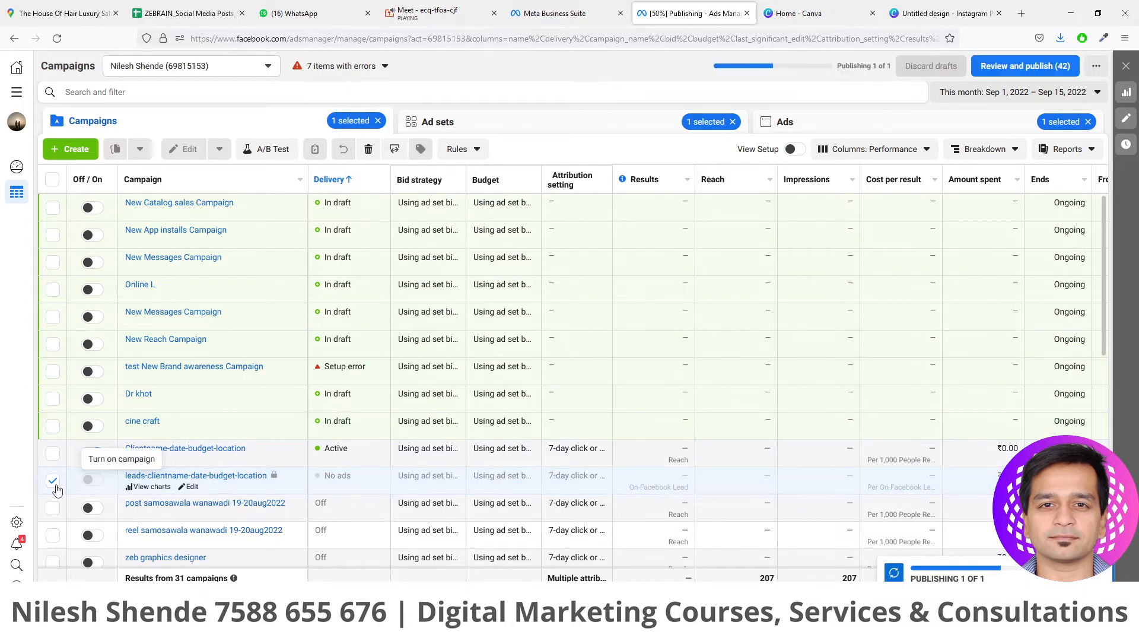
left_click(54, 482)
left_click(89, 456)
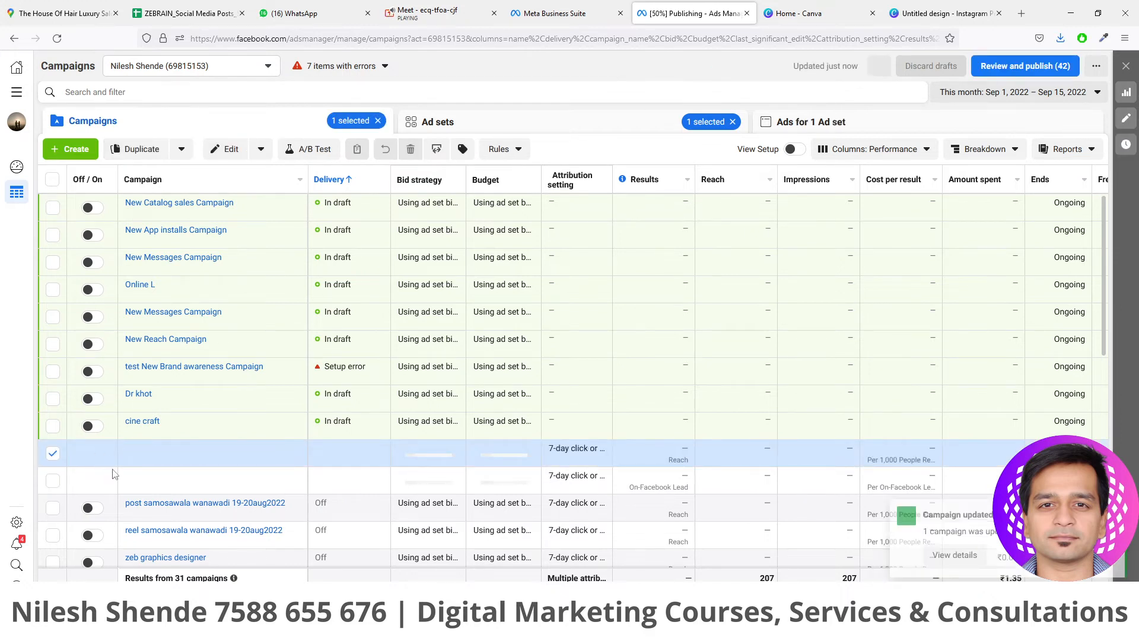
left_click(52, 480)
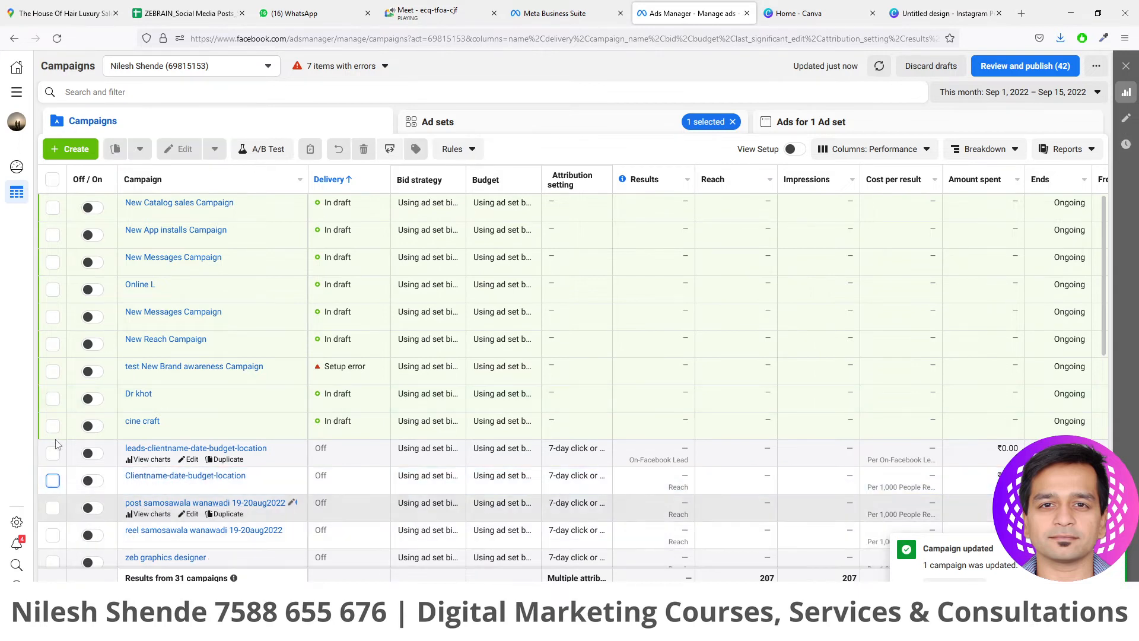
Examine the campaigns' delivery statuses down to that of the chappal online sale campaign
scroll(332, 554, "down", 10)
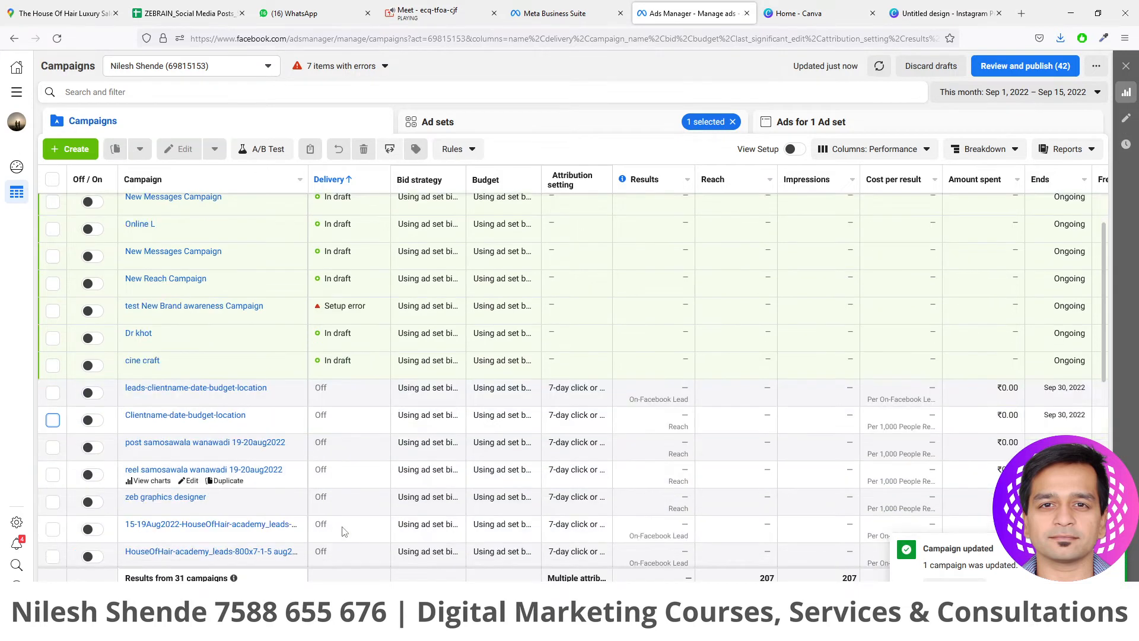
scroll(343, 525, "up", 5)
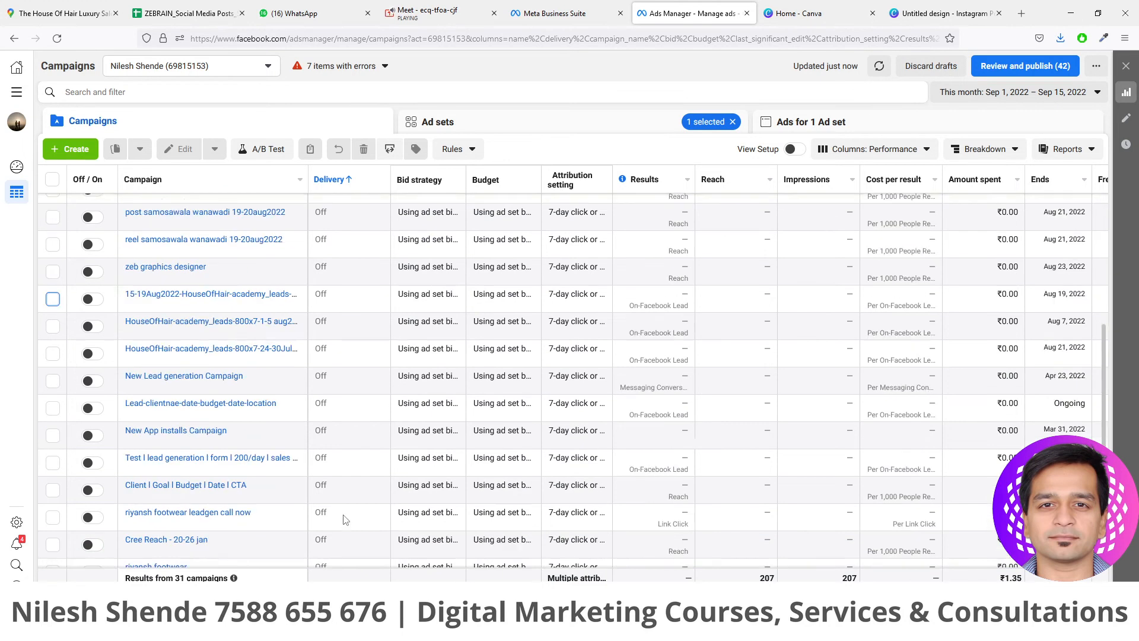
scroll(347, 509, "down", 5)
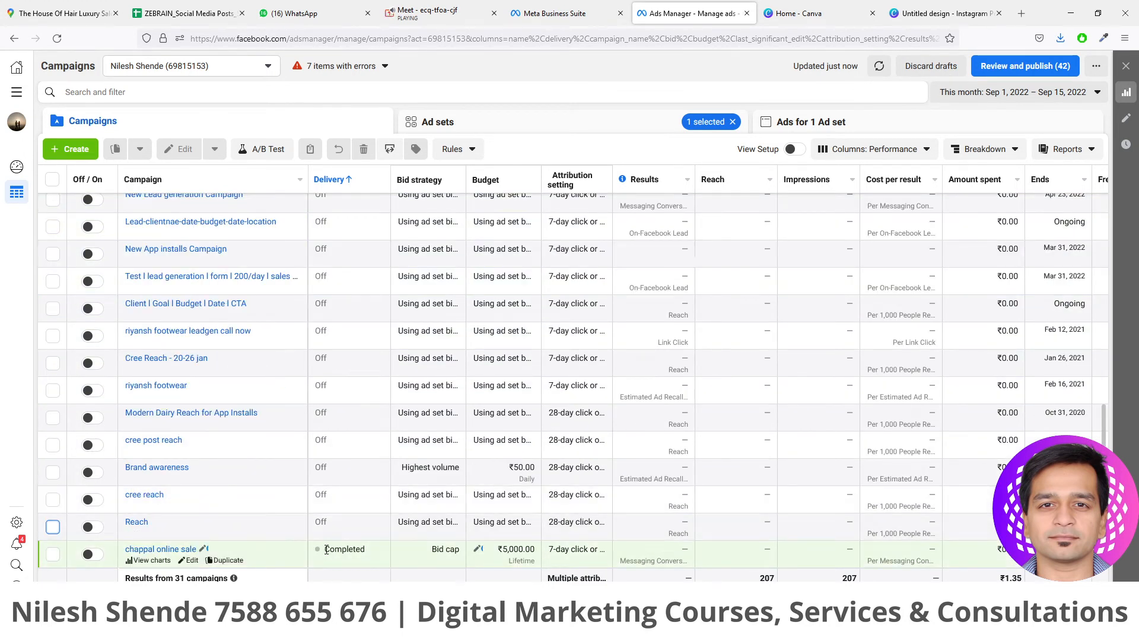
left_click_drag(330, 549, 365, 549)
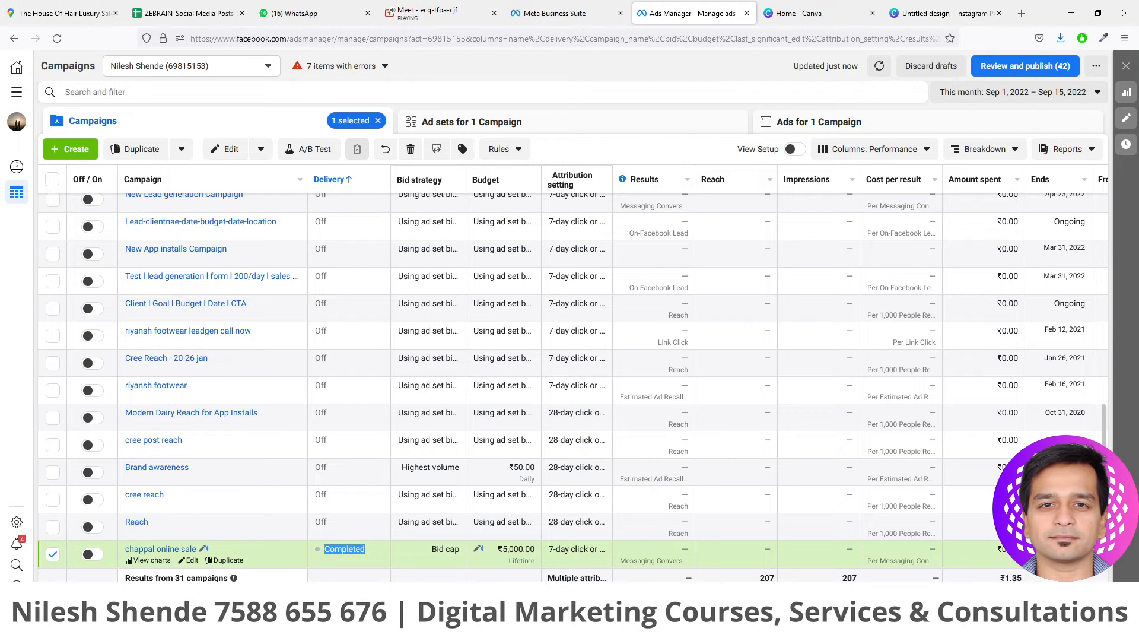
Examine the delivery statuses of the chappal online sale and Reach campaigns and compare them with the other campaigns
left_click(361, 551)
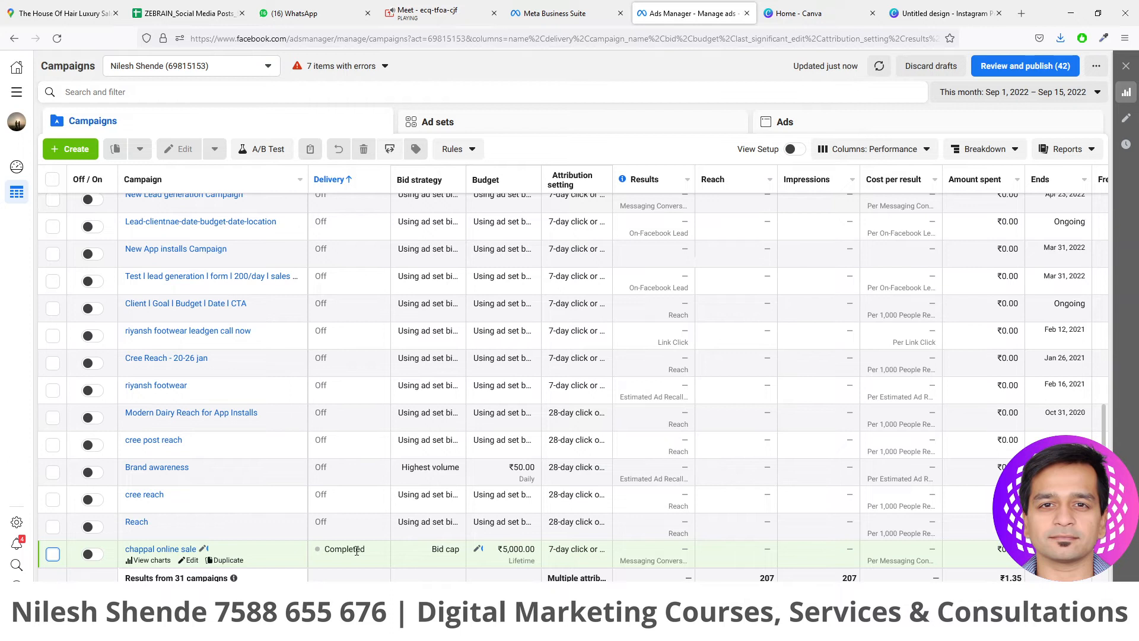
left_click_drag(318, 553, 359, 551)
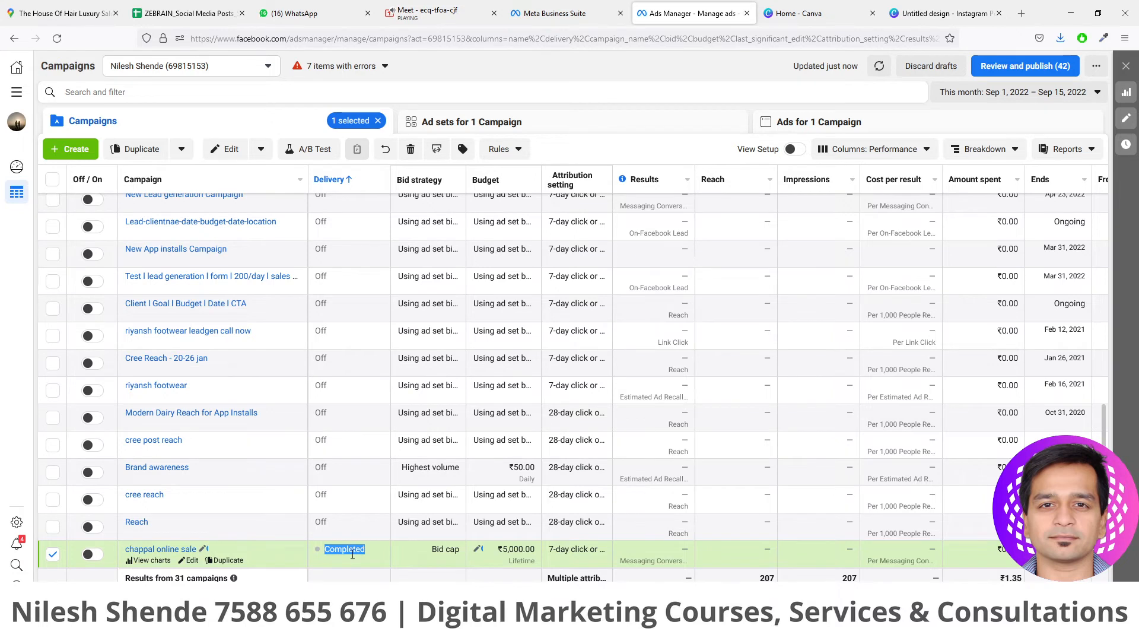
scroll(352, 554, "up", 5)
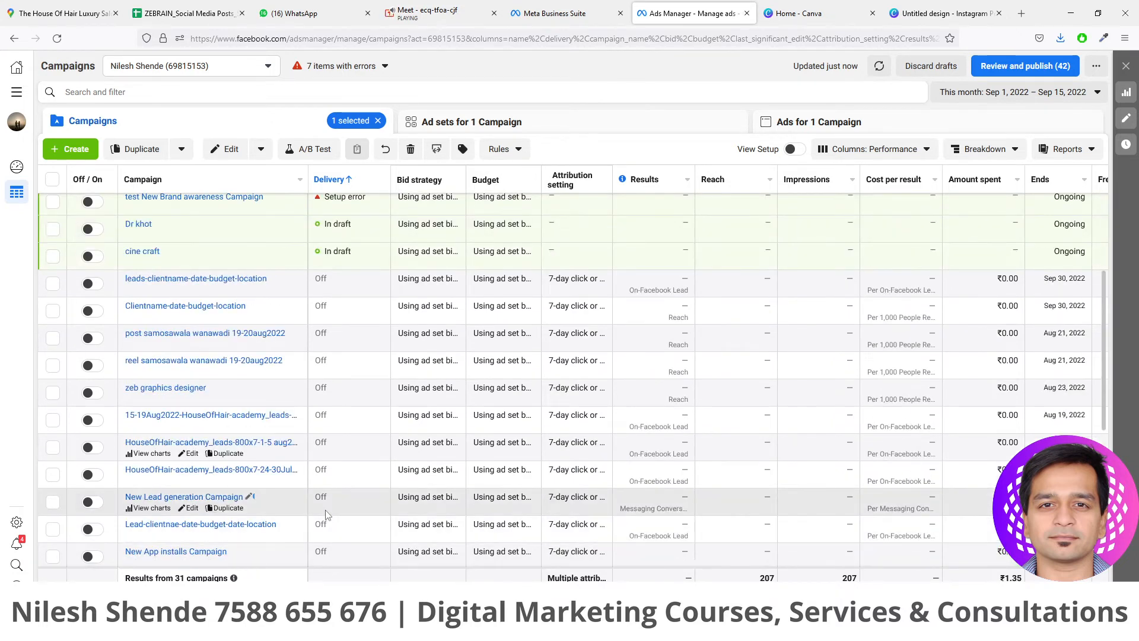
scroll(325, 514, "down", 5)
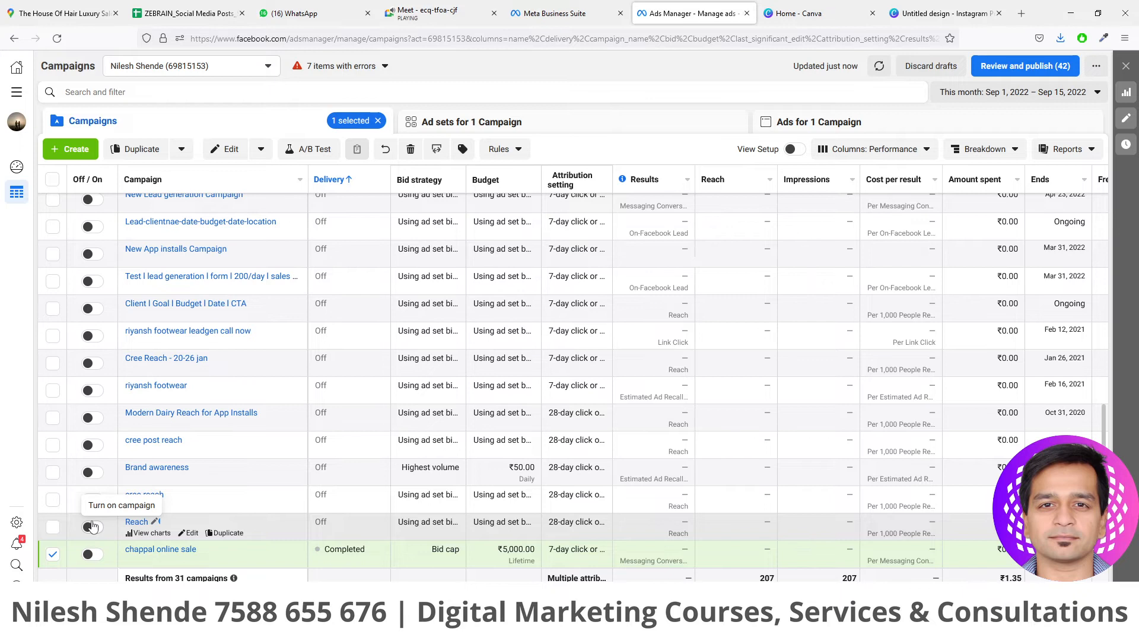
left_click_drag(336, 524, 365, 540)
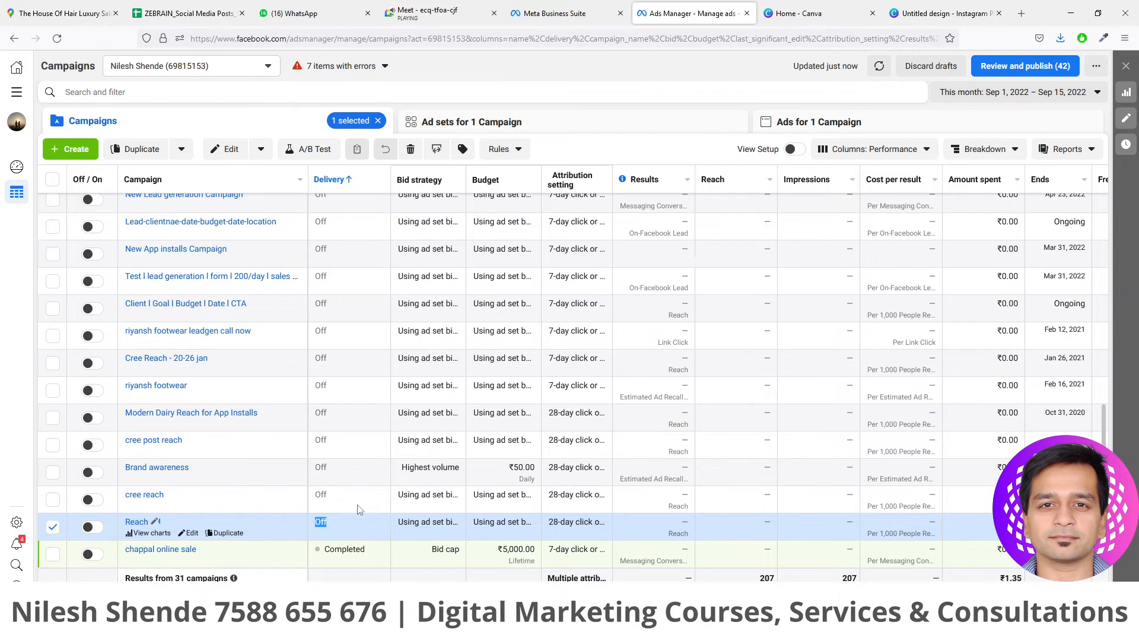
scroll(358, 509, "up", 10)
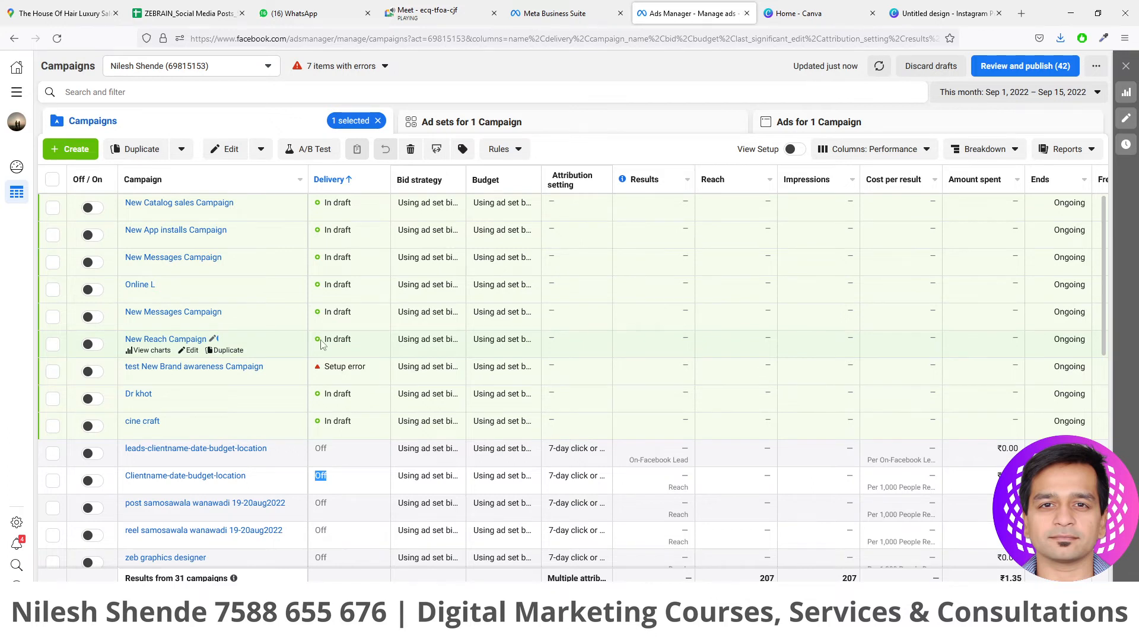
Examine the delivery status of New Reach Campaign and the neighbouring draft campaigns
left_click_drag(322, 342, 352, 343)
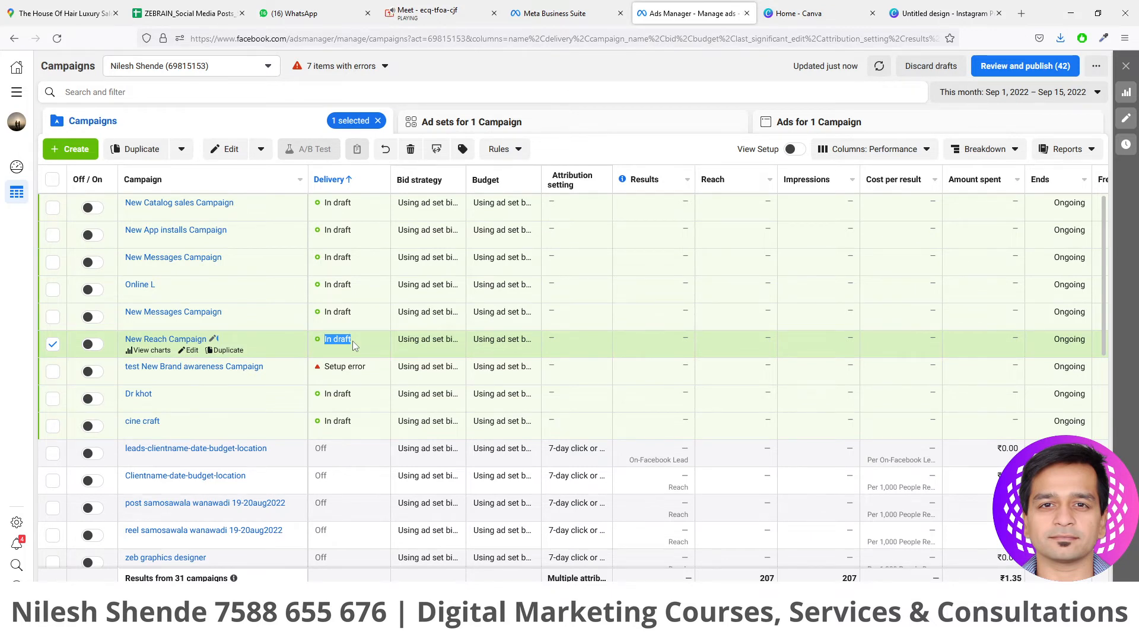
left_click(330, 340)
left_click_drag(324, 339, 353, 340)
left_click(337, 371)
scroll(325, 468, "down", 4)
scroll(330, 465, "up", 4)
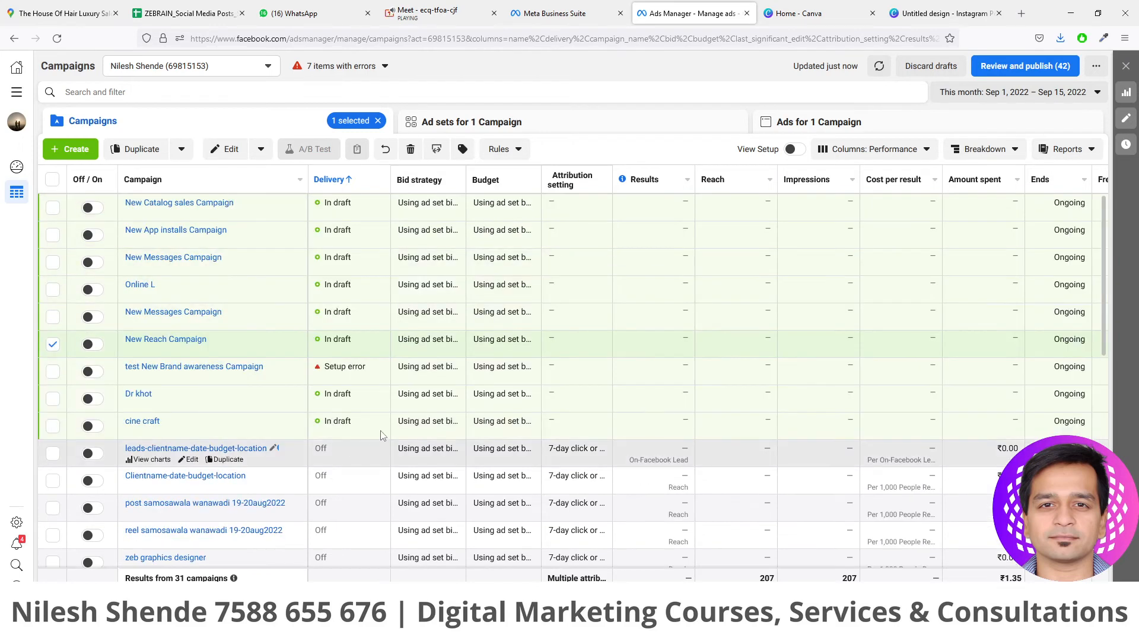
View what the Leads objective offers for a new campaign, cancel the creation and clear the campaign selection
left_click(70, 149)
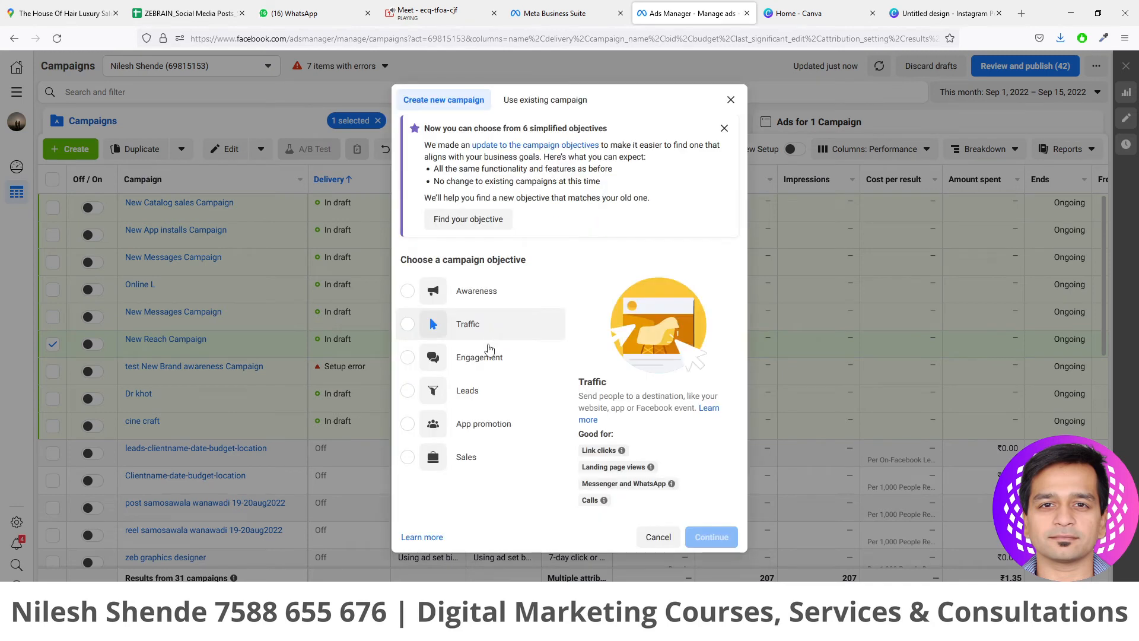
left_click(471, 394)
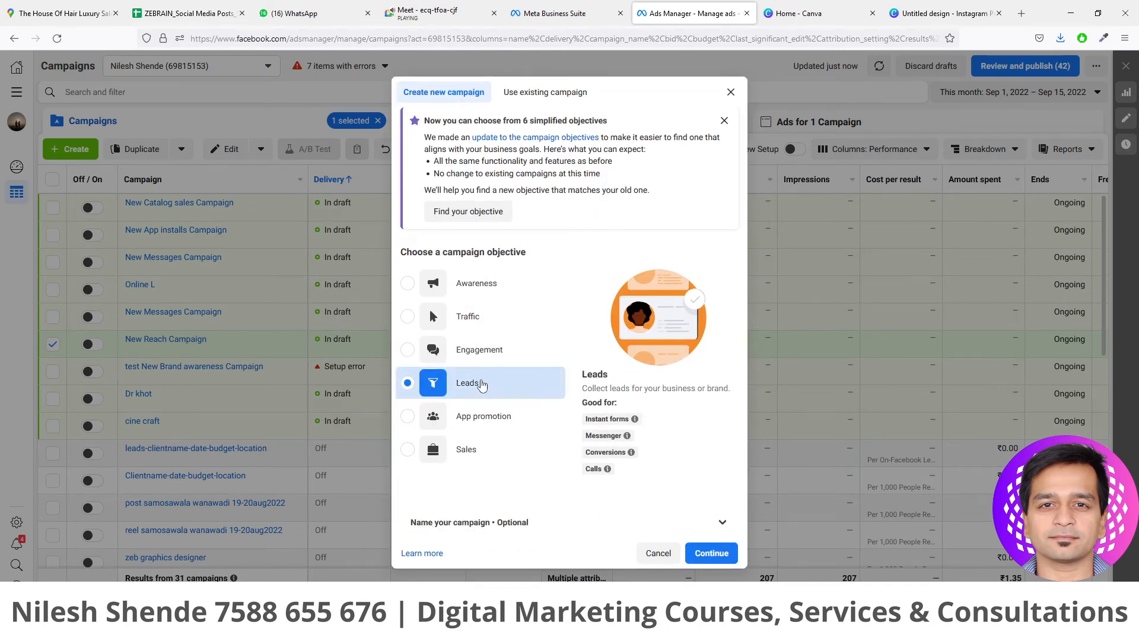
triple_click(606, 419)
left_click(659, 553)
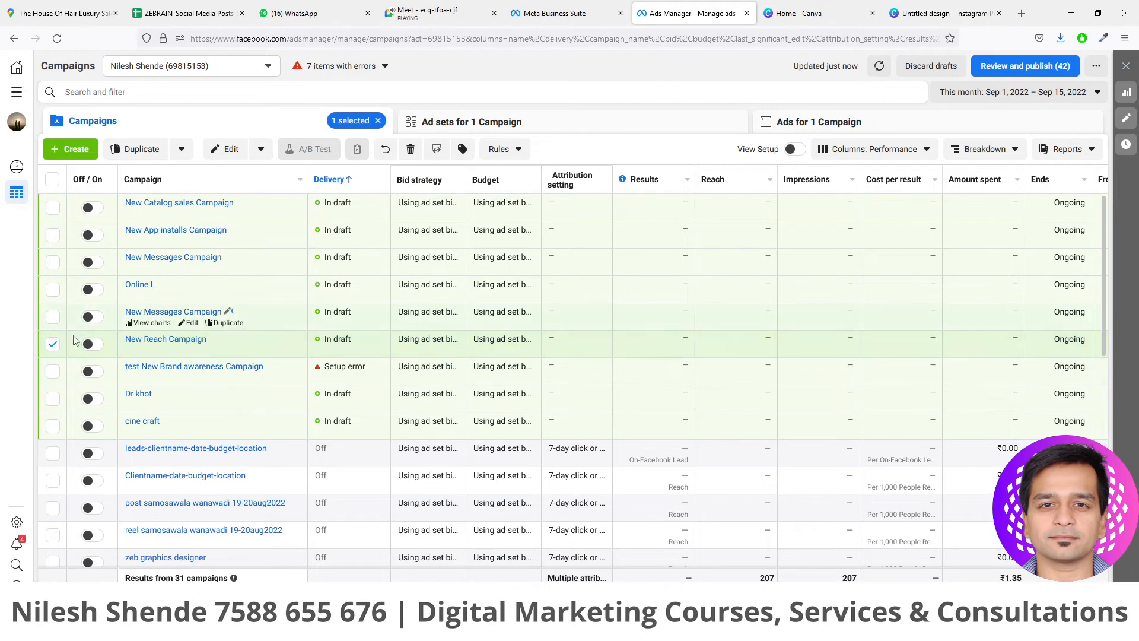
left_click(53, 345)
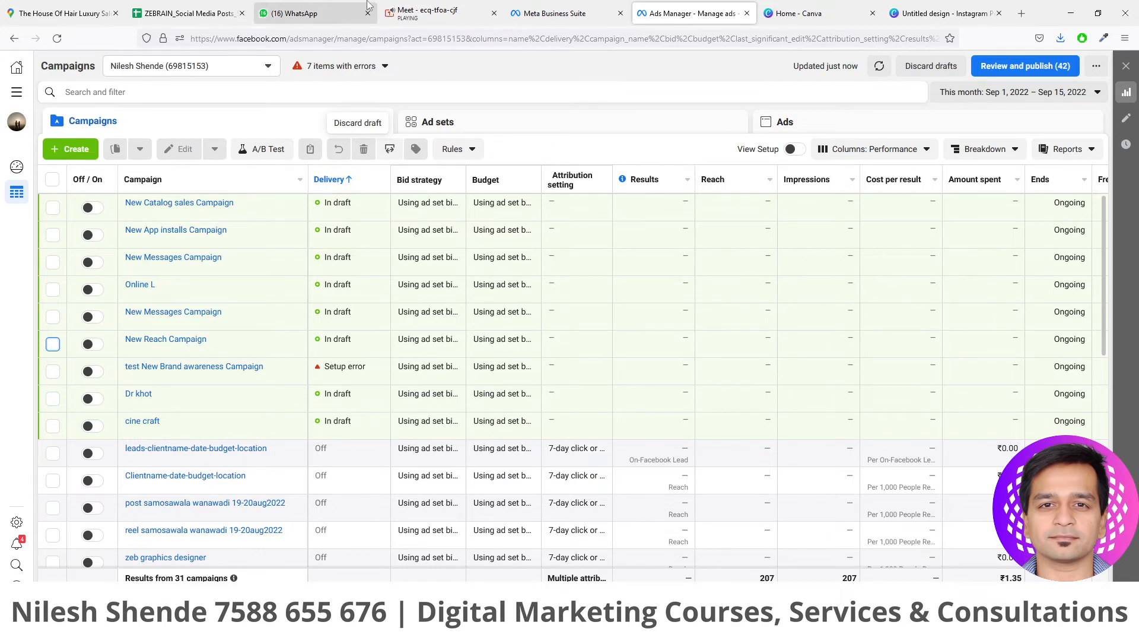
Duplicate the completed chappal online sale campaign once using its original objective, then close the copy's editor
scroll(363, 421, "down", 5)
scroll(363, 421, "down", 3)
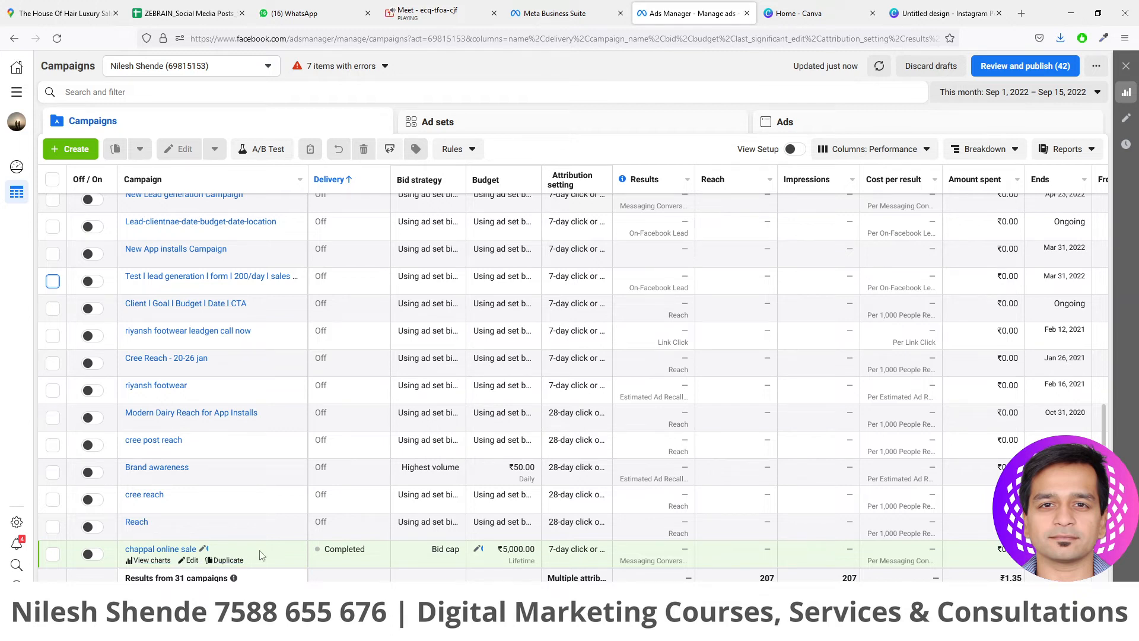
double_click(366, 551)
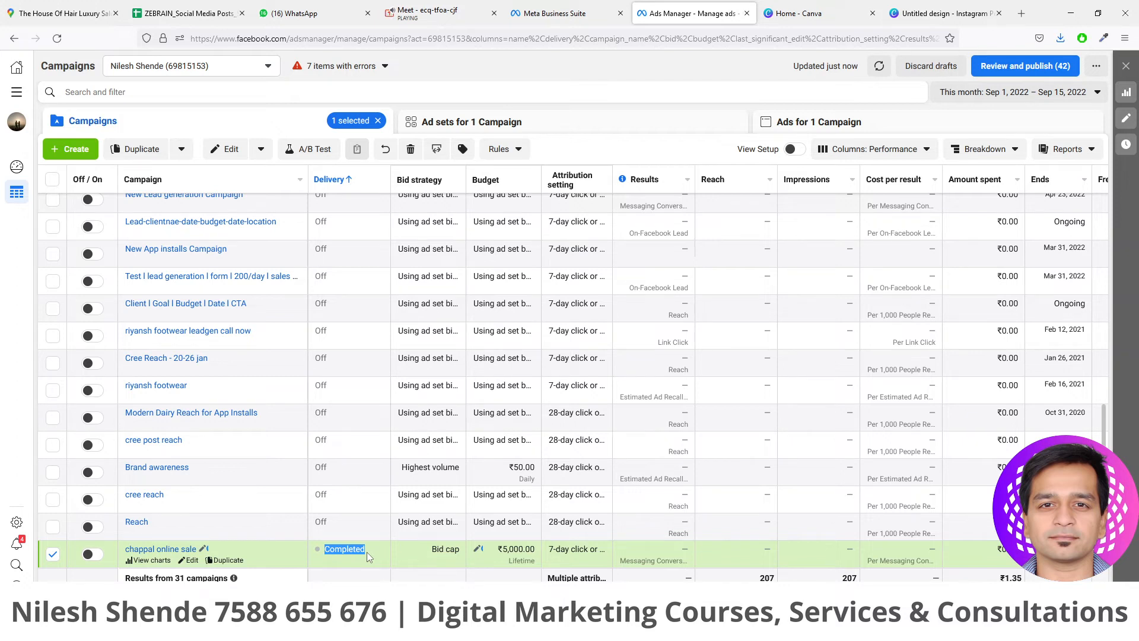
left_click(230, 562)
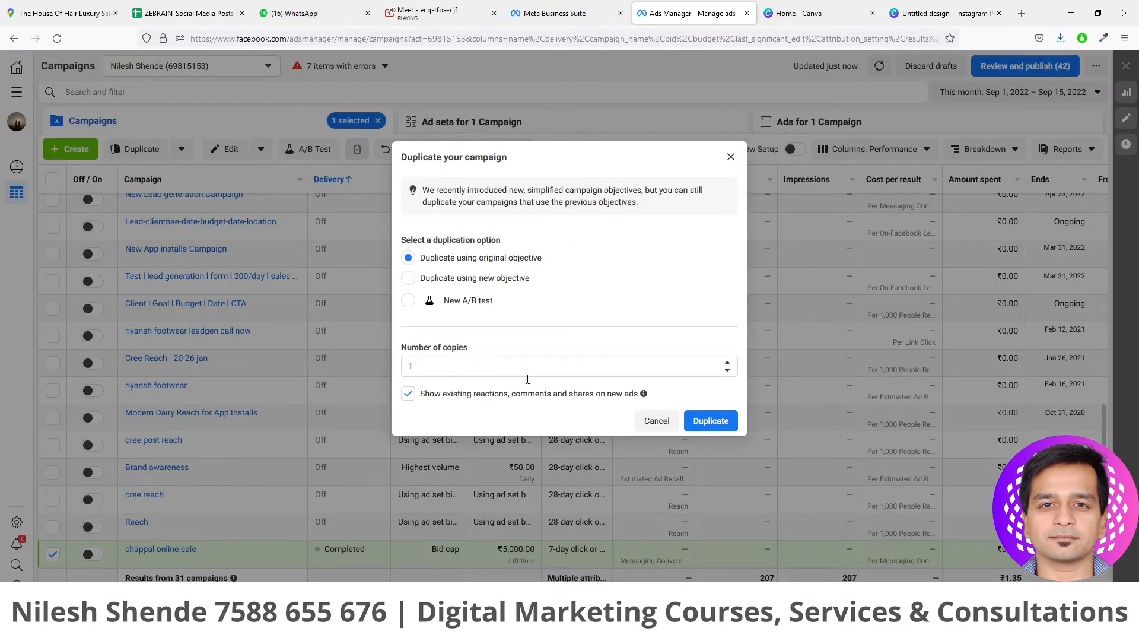
left_click(703, 424)
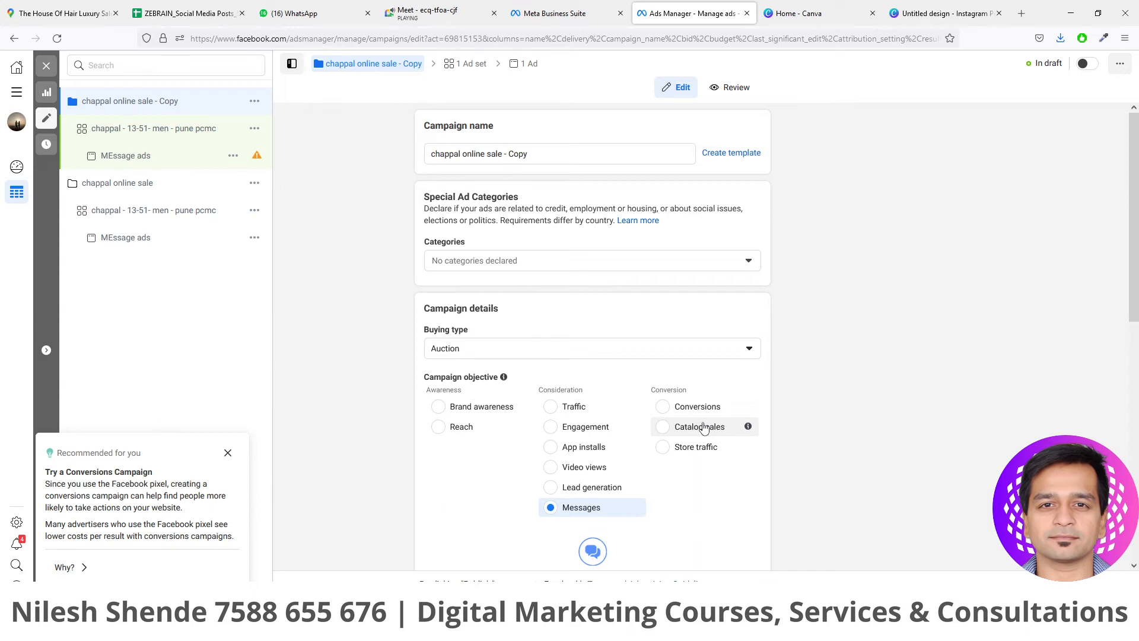
left_click(47, 65)
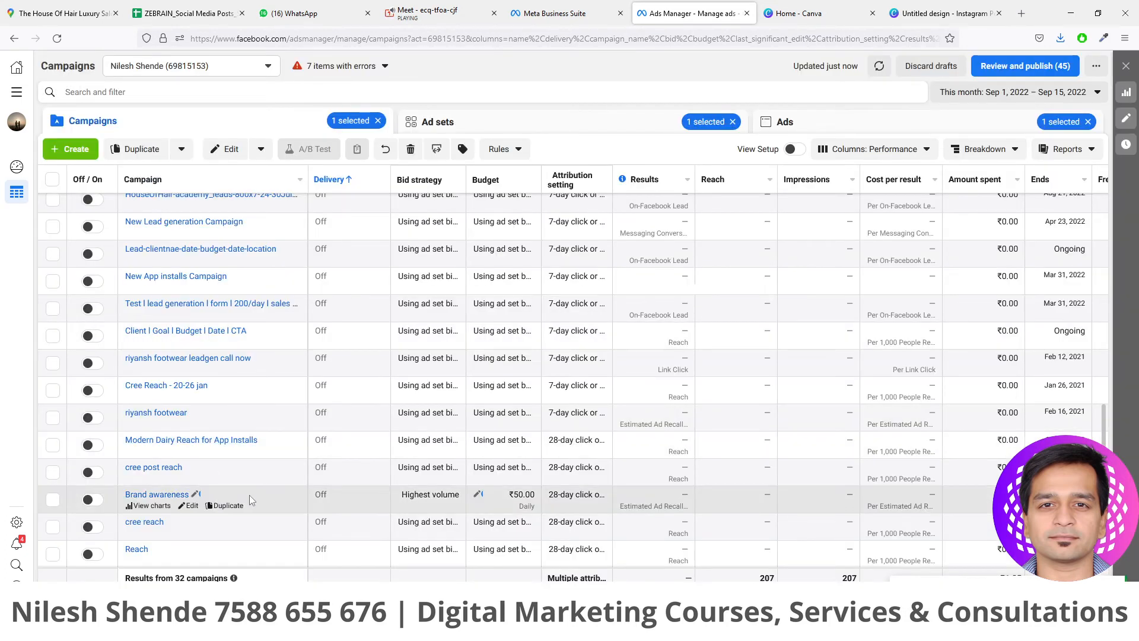
Review the campaign and ad set settings of chappal online sale - Copy, then return to the campaigns list
scroll(275, 496, "down", 1)
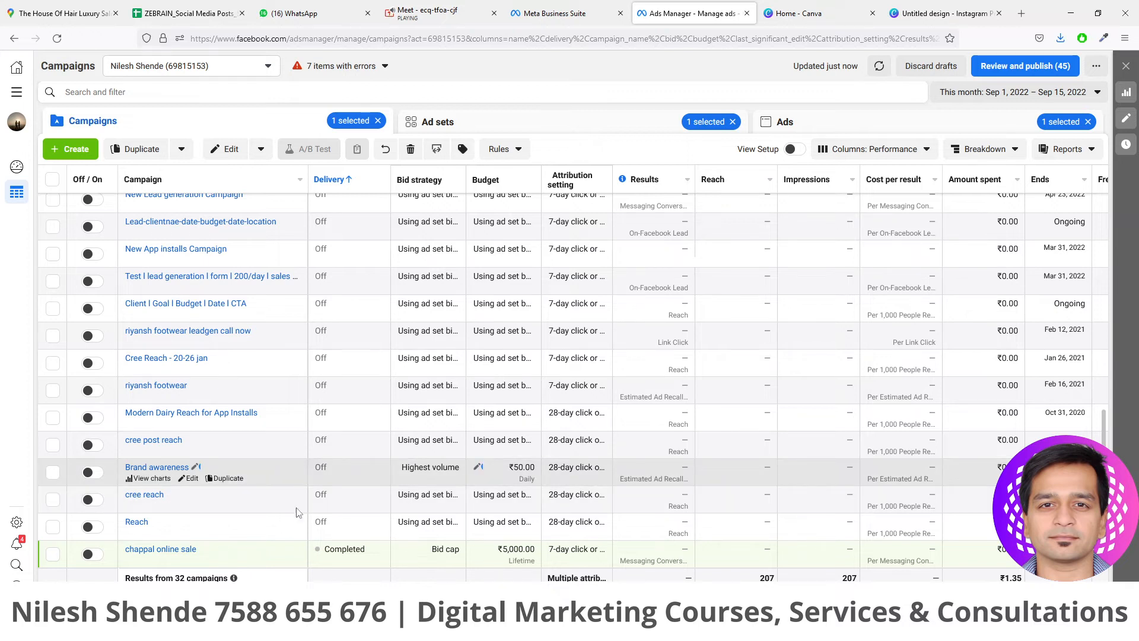
left_click(224, 561)
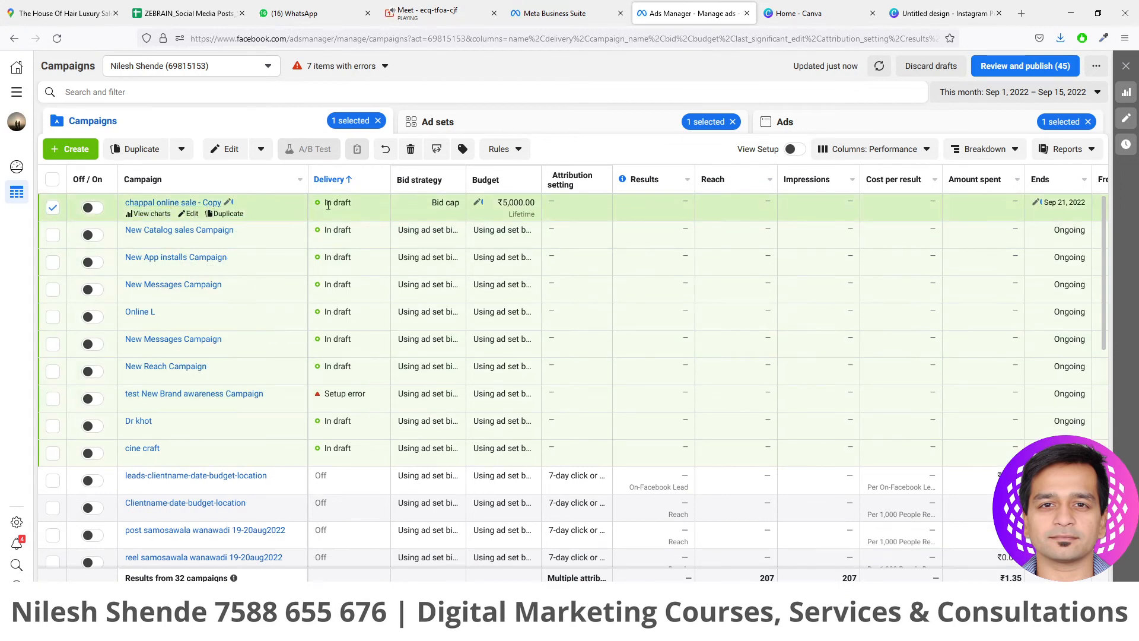
left_click(192, 215)
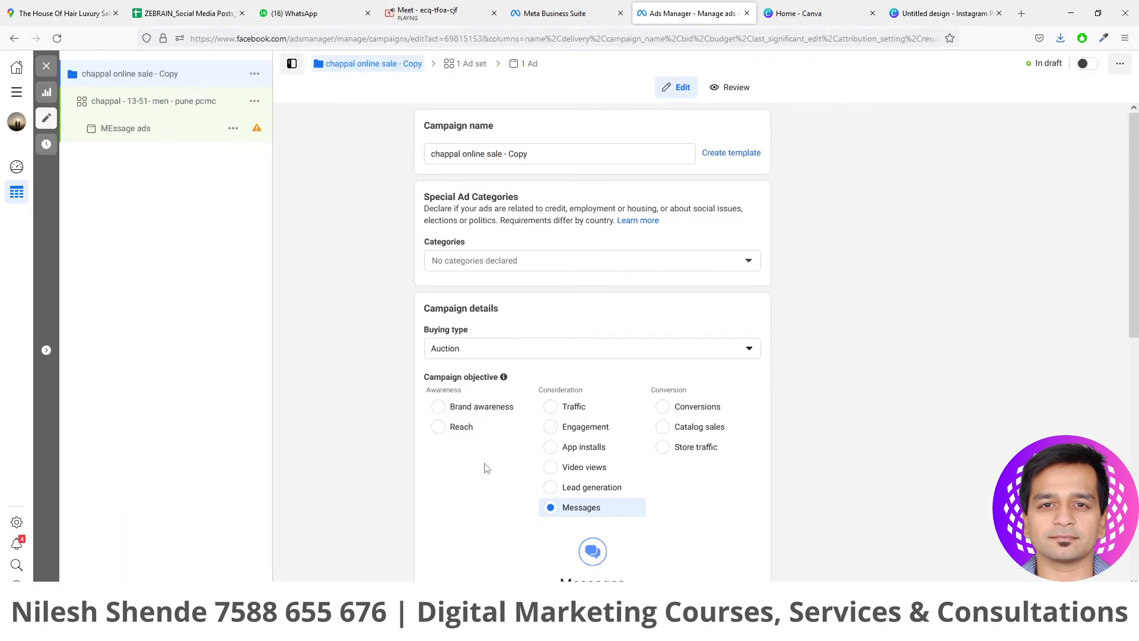
left_click(166, 102)
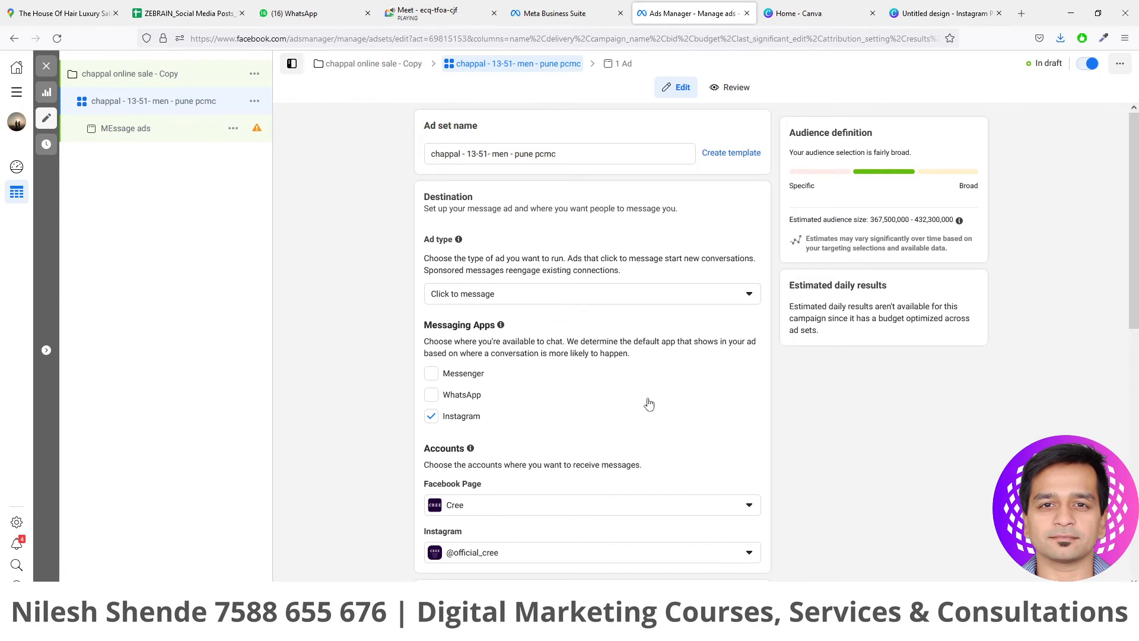
scroll(649, 404, "down", 3)
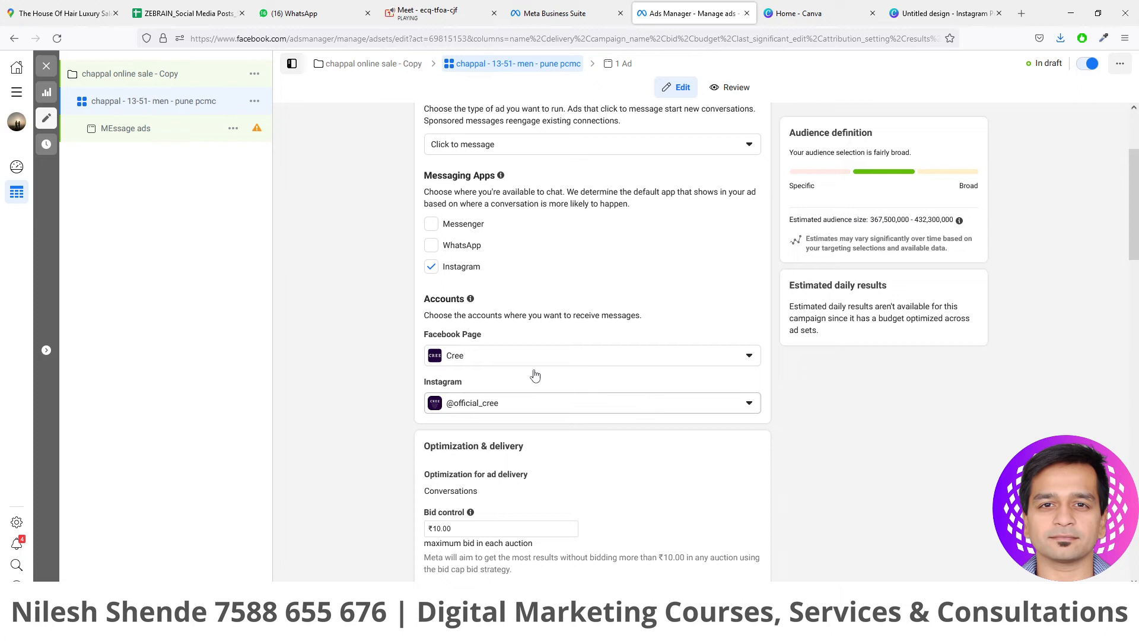
left_click(50, 70)
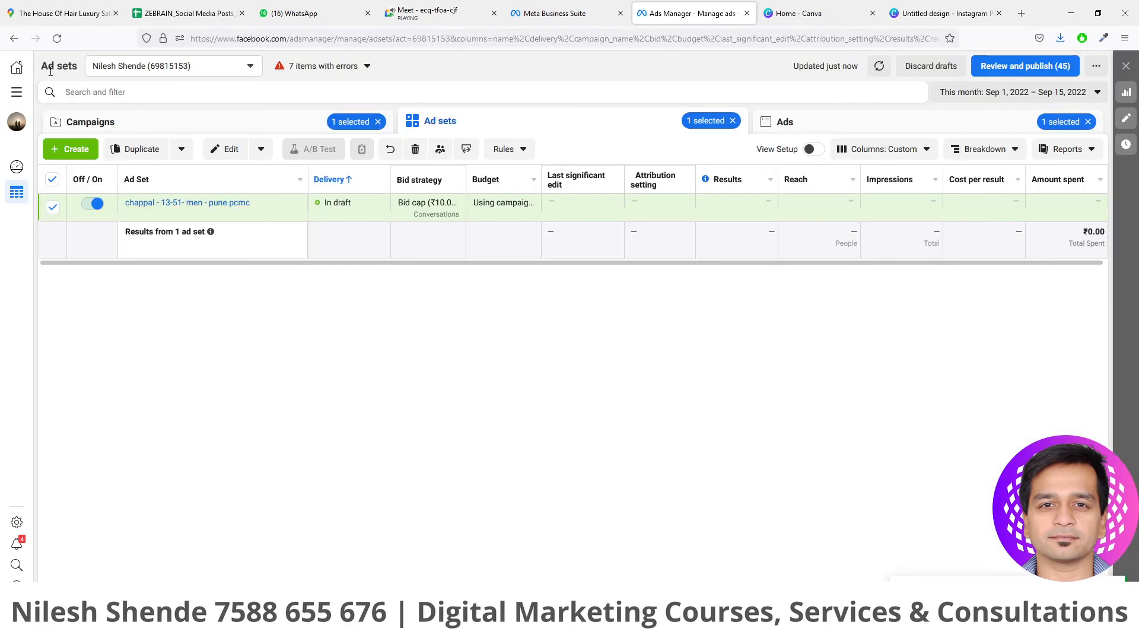
left_click(198, 121)
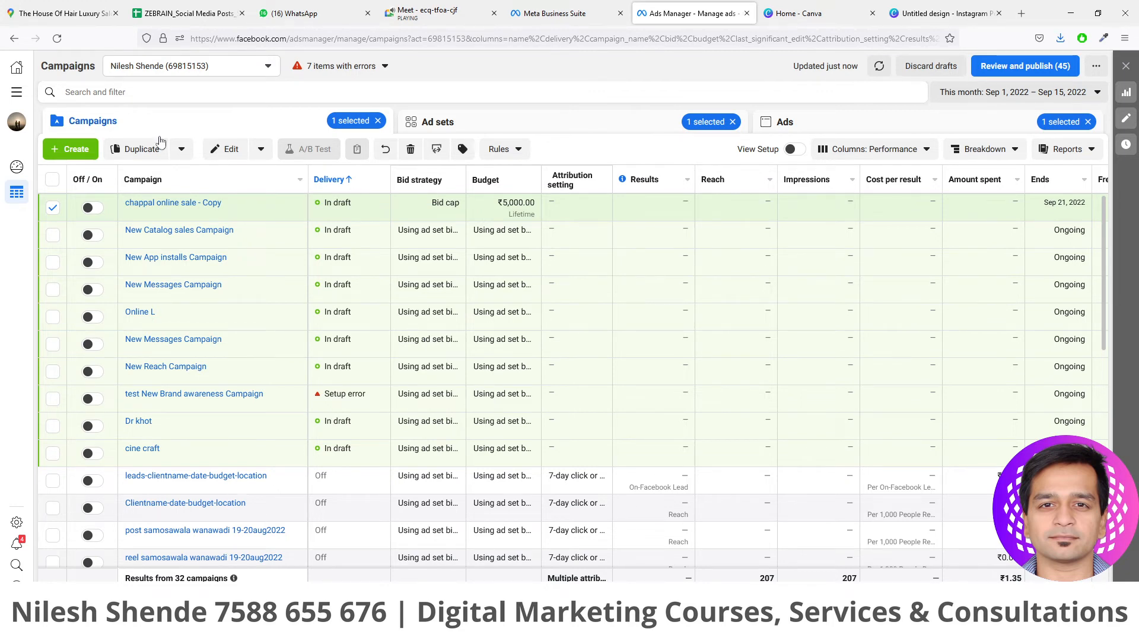
Start creating a new campaign
left_click(65, 153)
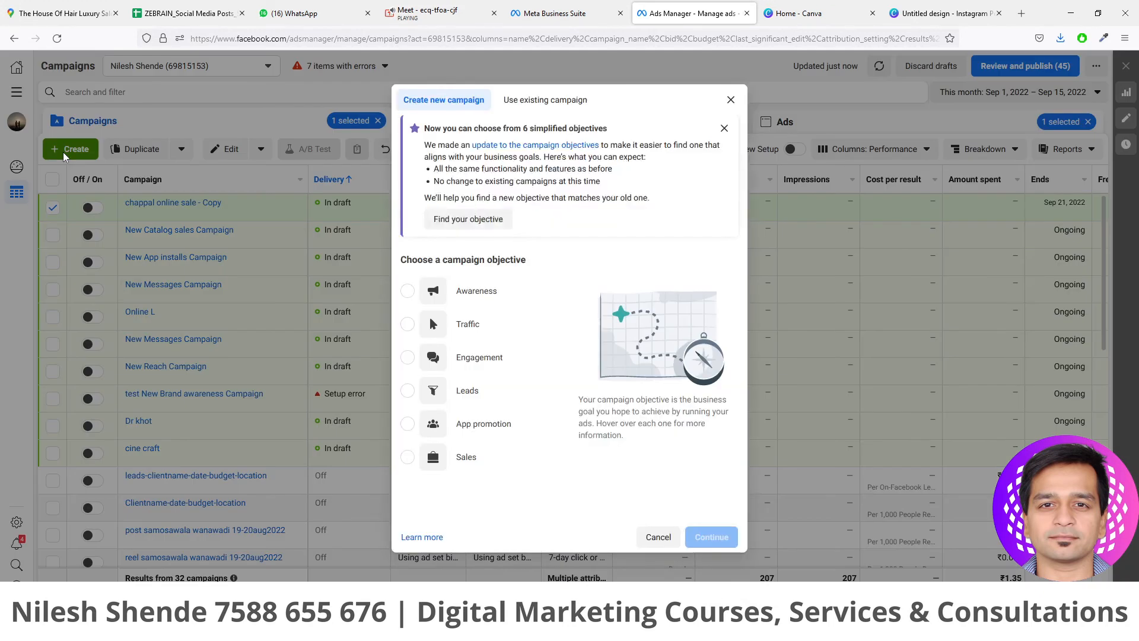
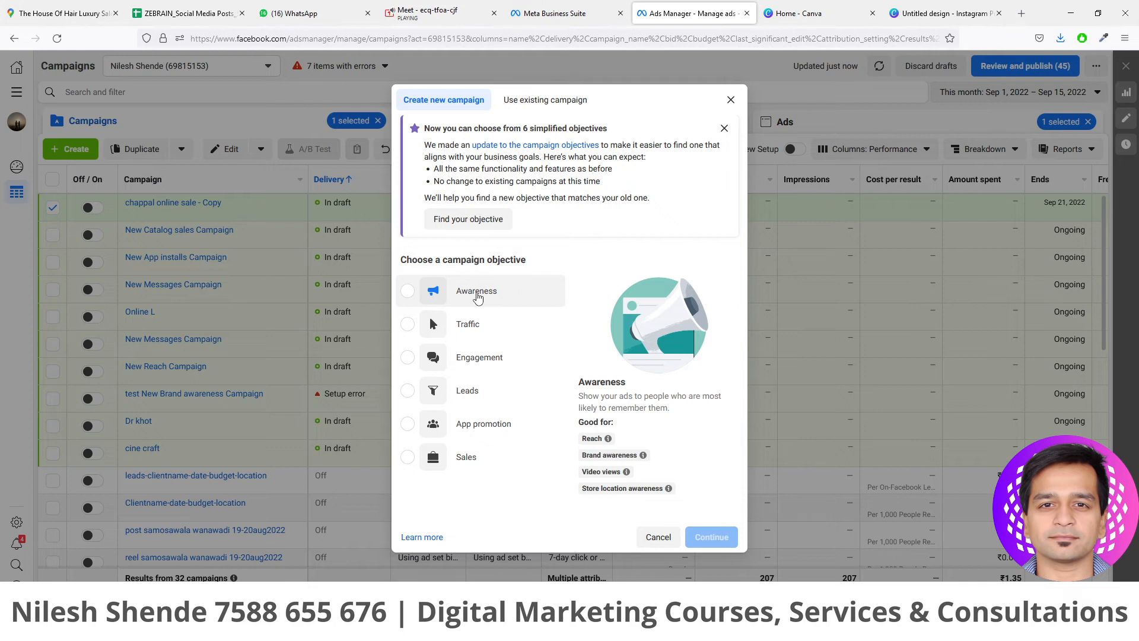
Compare the Awareness, Leads and Sales objectives, view the setup choices for a Sales campaign, and cancel the creation
left_click(478, 297)
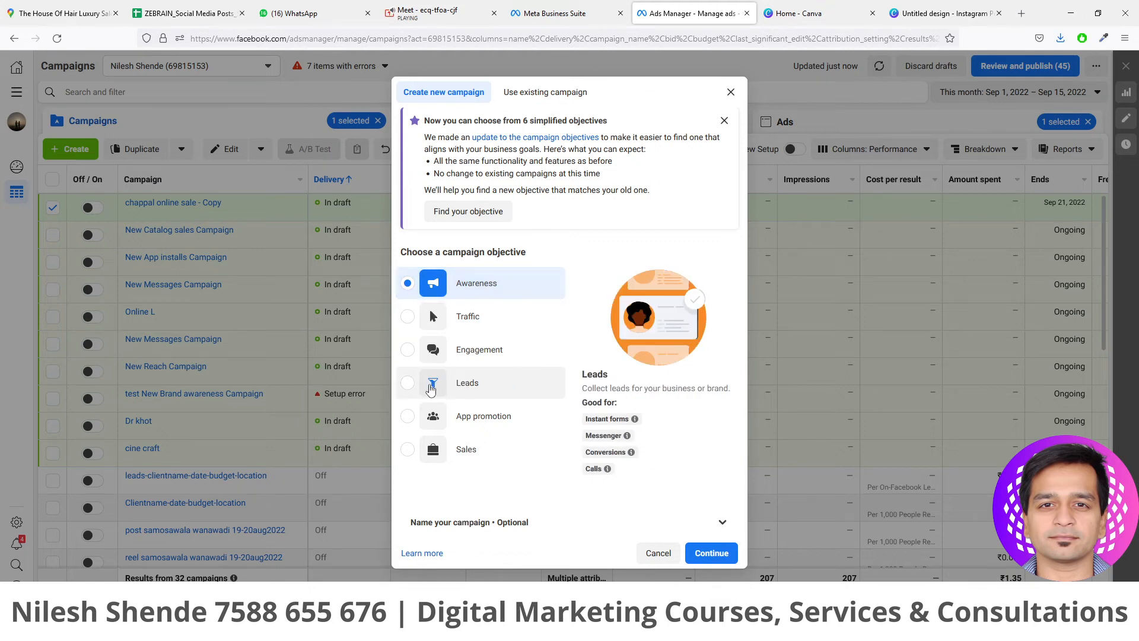
left_click(481, 394)
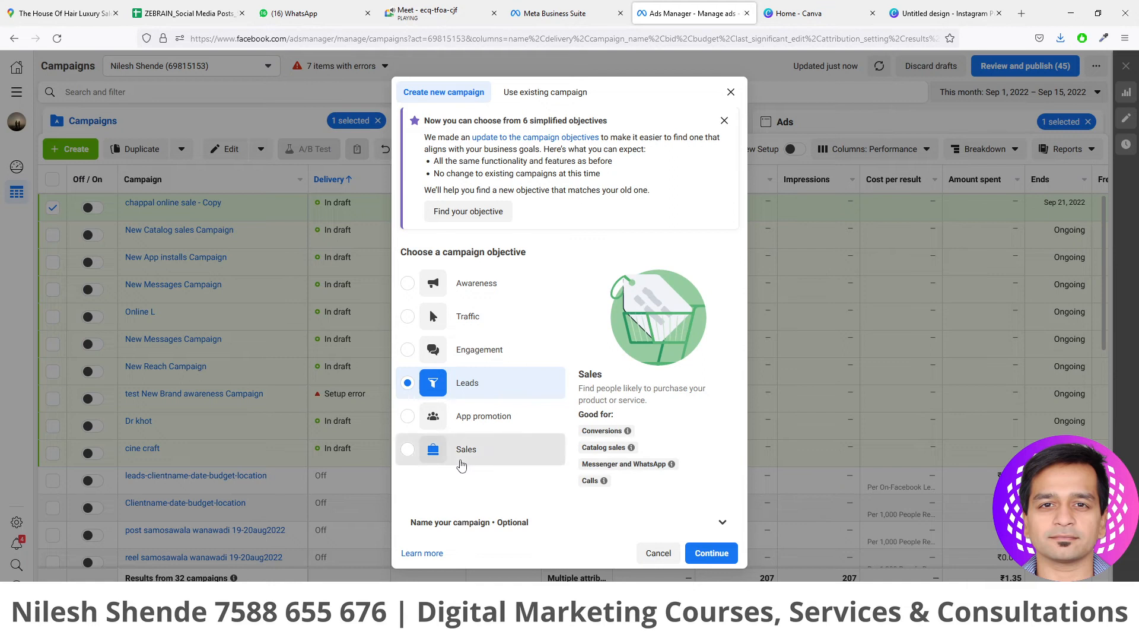
left_click(484, 464)
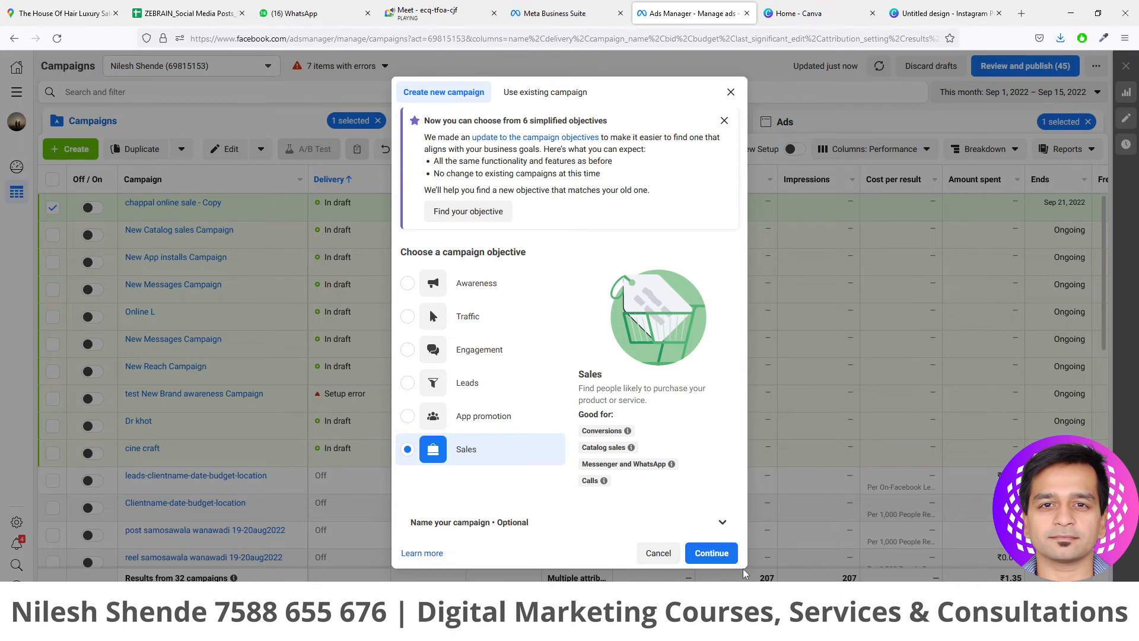
left_click(712, 553)
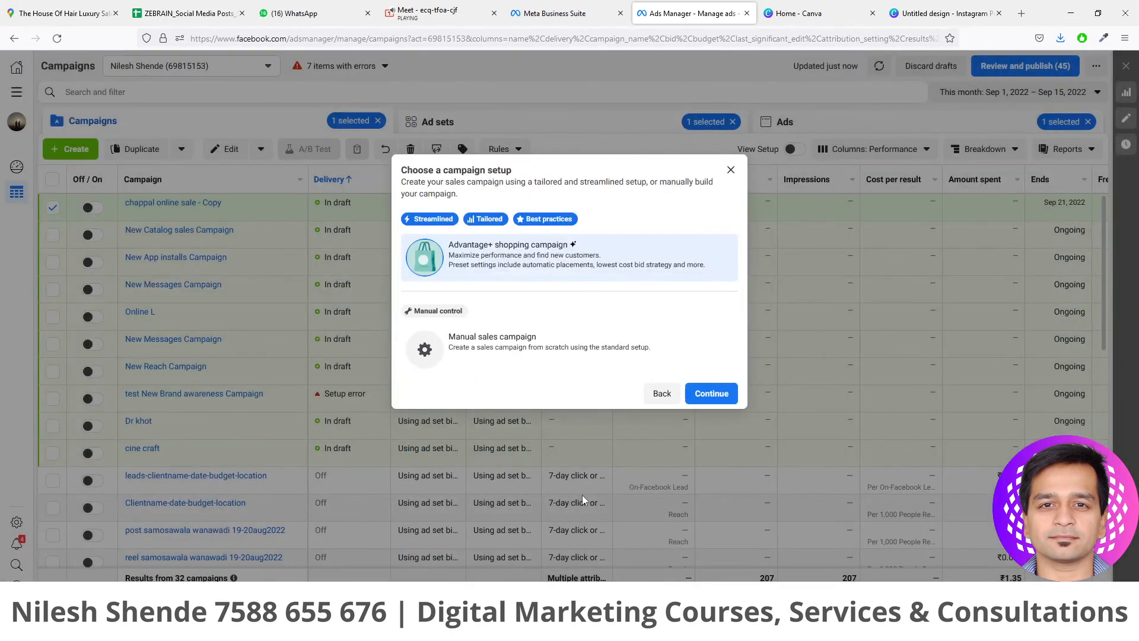
left_click(730, 172)
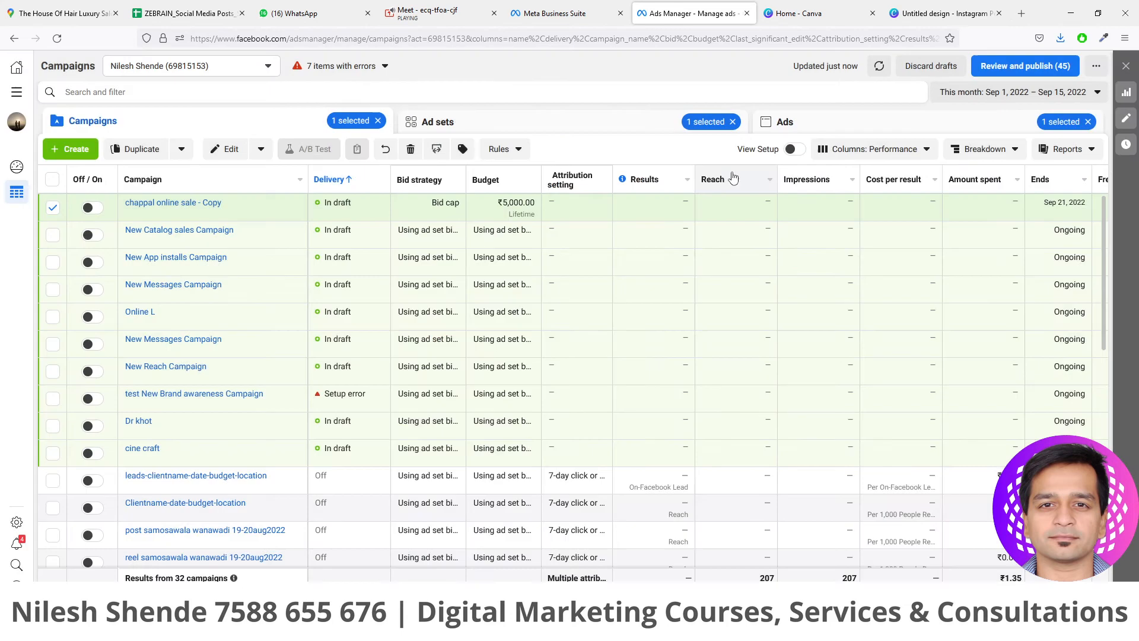
Clear the campaign selection and create a Sales campaign with the Advantage+ shopping campaign setup
left_click(55, 208)
left_click(72, 149)
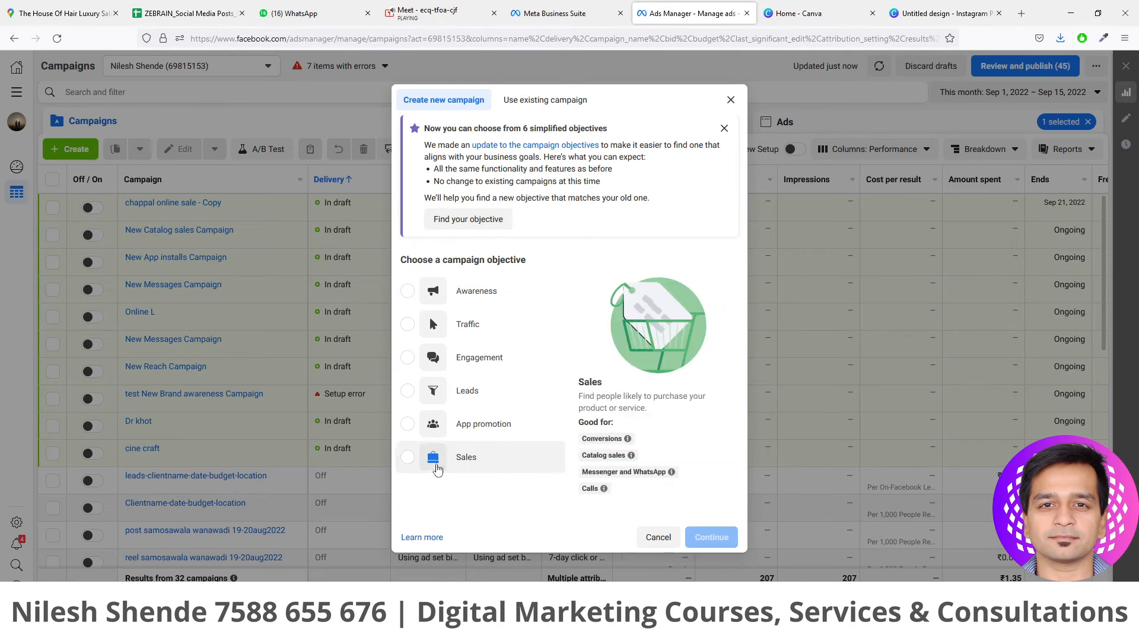
left_click(505, 458)
left_click(700, 563)
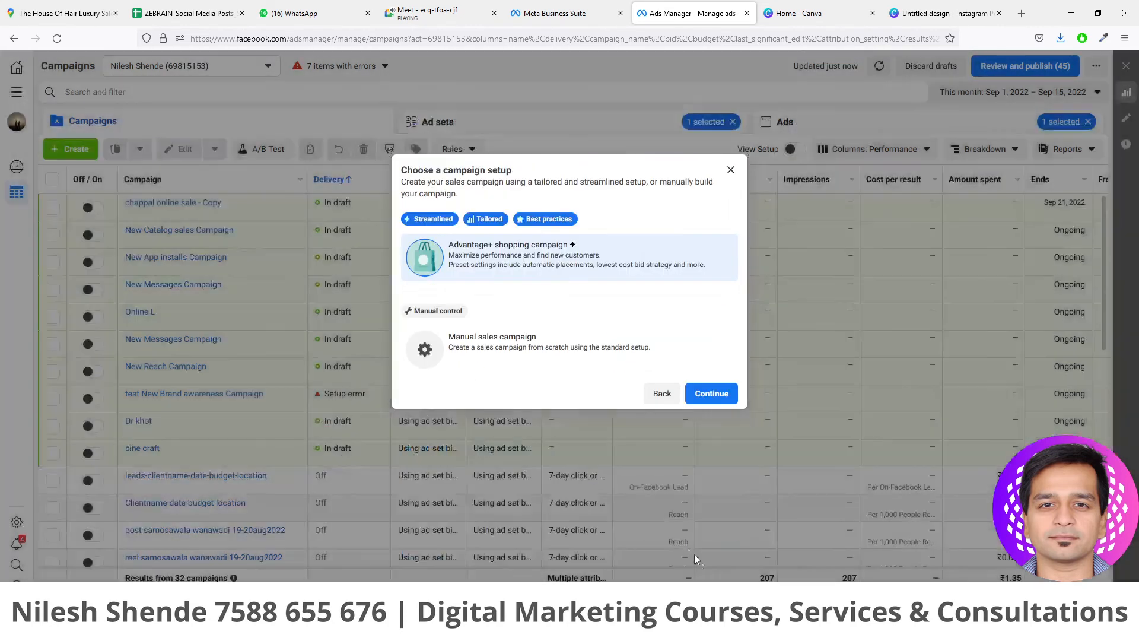
left_click(710, 392)
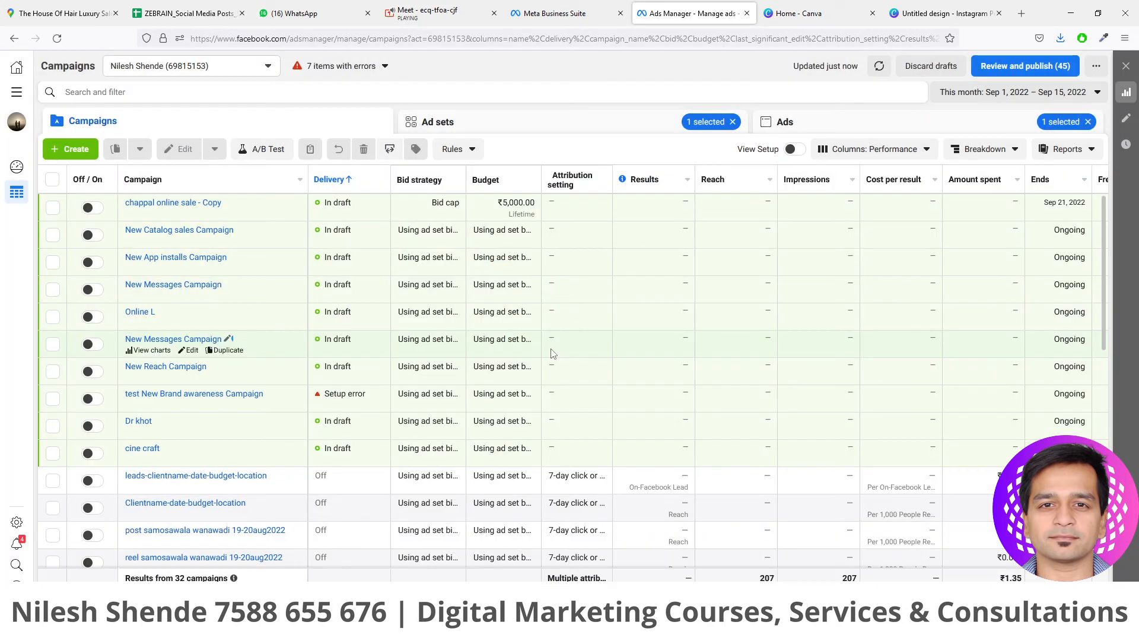
left_click(552, 354)
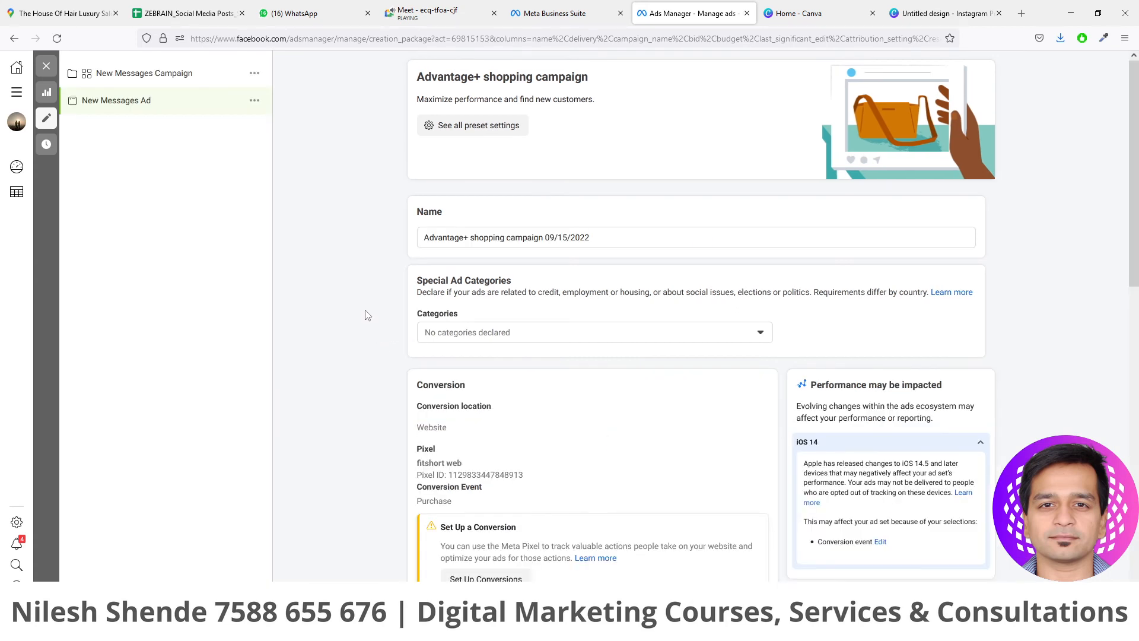
Look over the Advantage+ shopping campaign's settings and close its editor
scroll(331, 317, "down", 3)
scroll(341, 315, "up", 3)
left_click(500, 236)
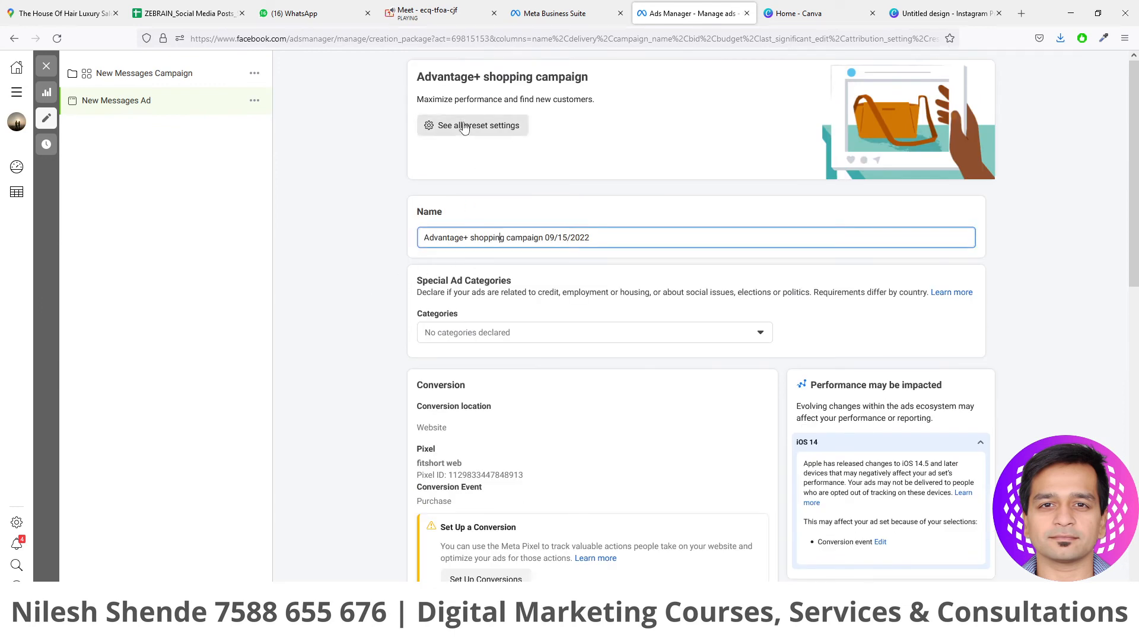
left_click(47, 66)
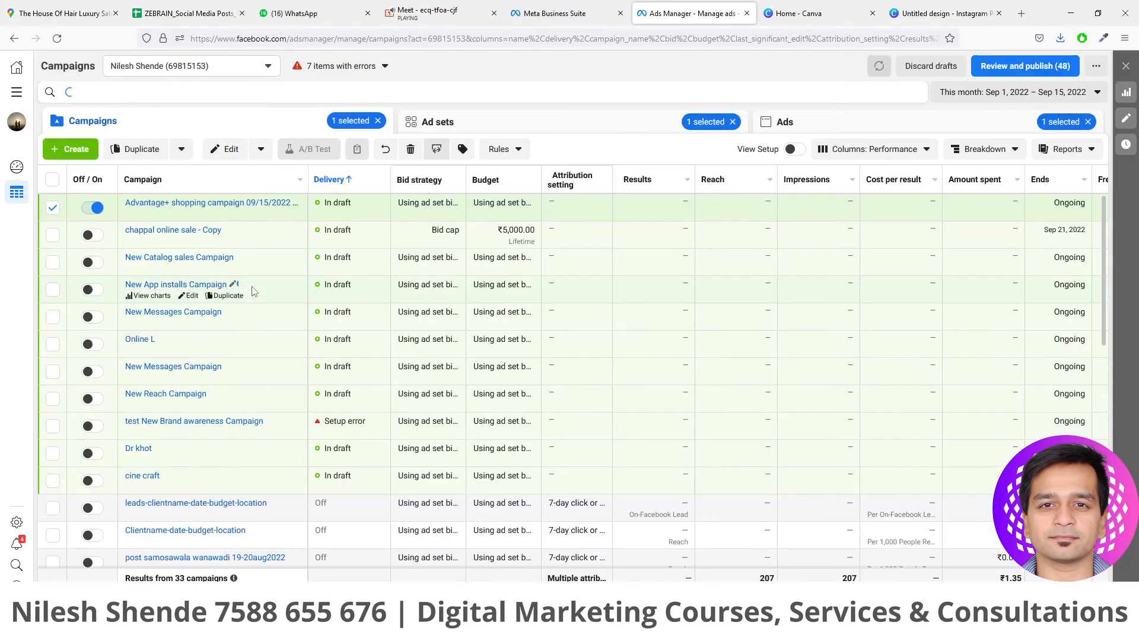
Deselect the Advantage+ shopping campaign and create another Sales campaign using the manual sales campaign setup
left_click(53, 207)
left_click(73, 155)
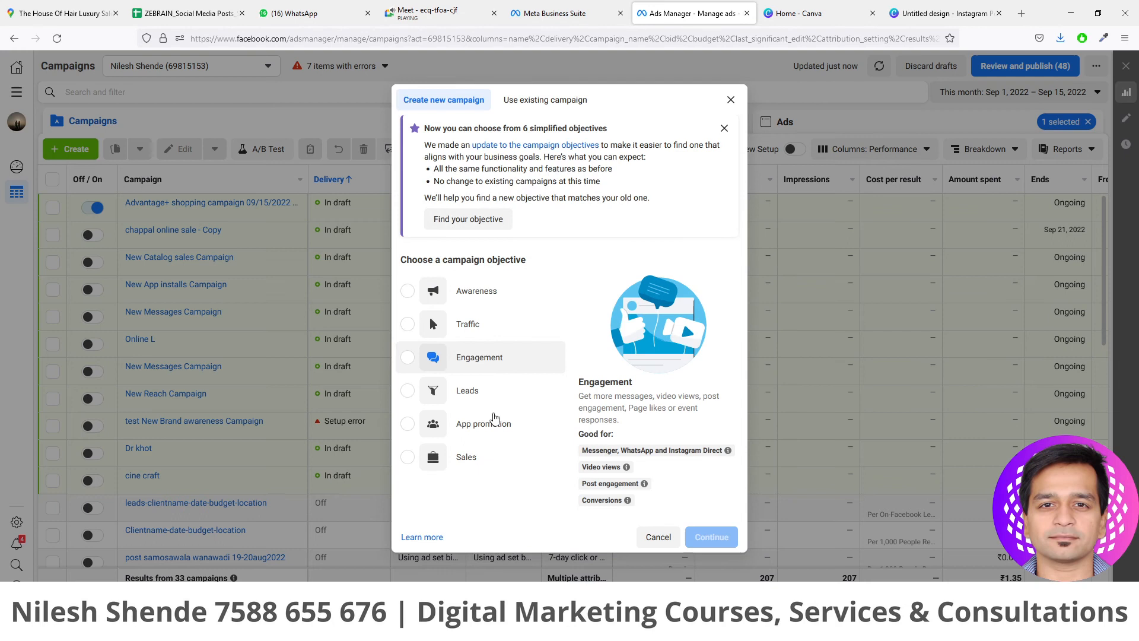
left_click(473, 460)
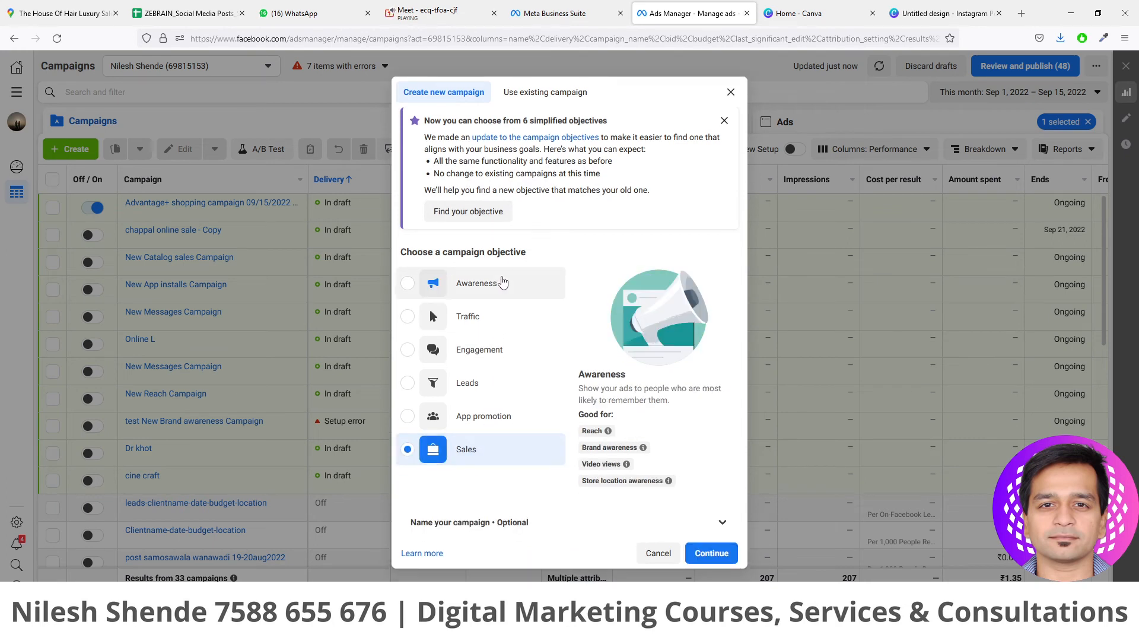
left_click(714, 552)
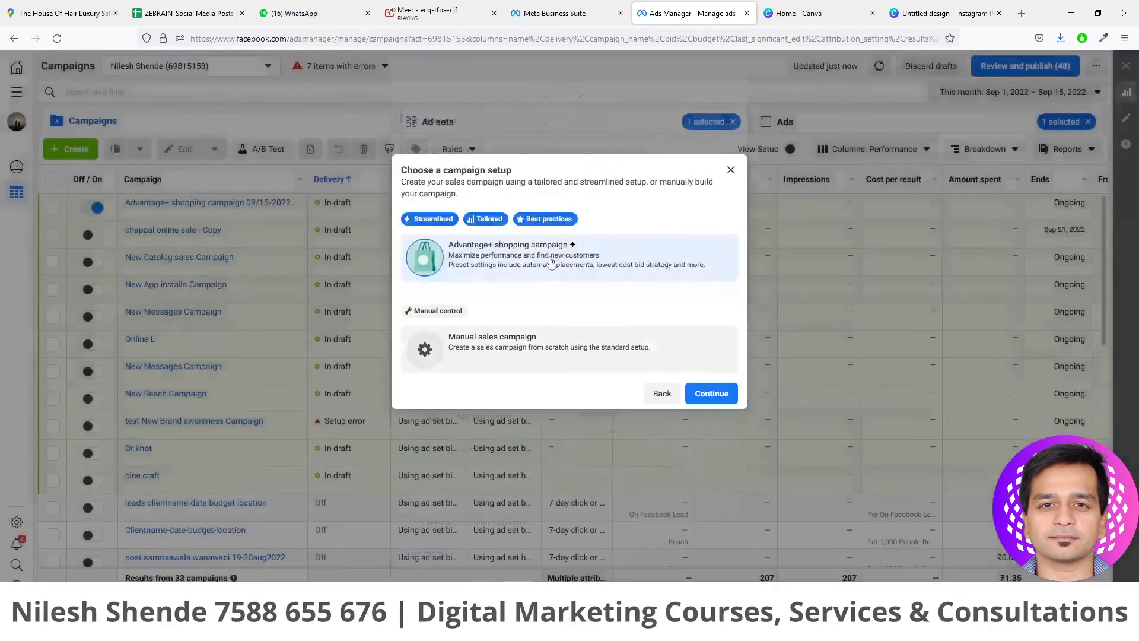
left_click(543, 343)
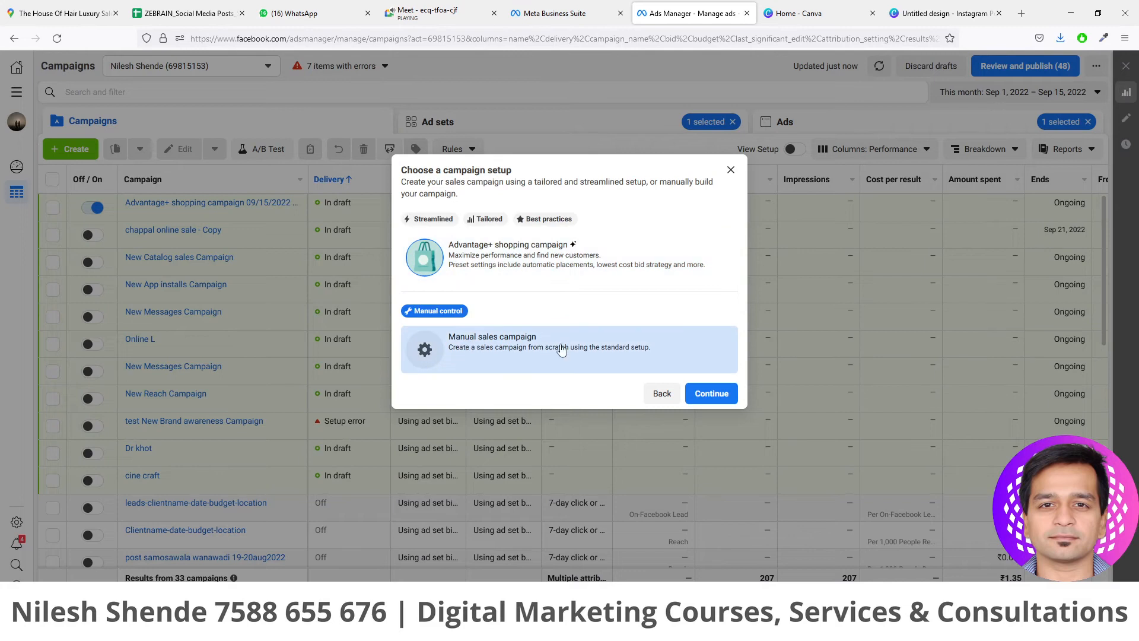
left_click(695, 392)
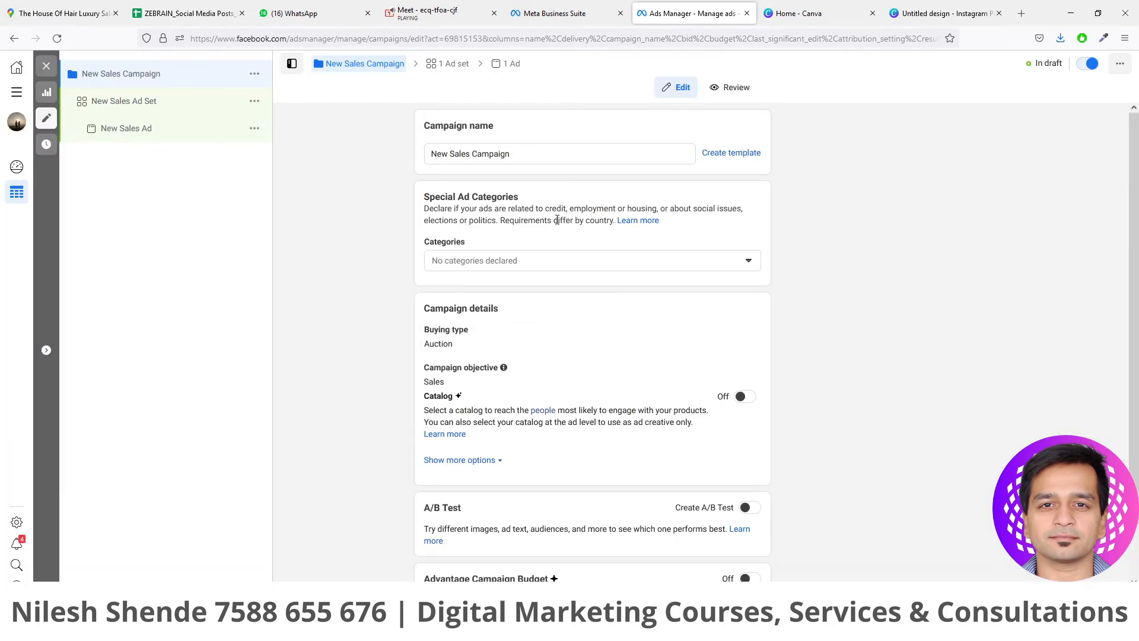
Review the manual sales campaign's details, including the Catalog setting, and expand the additional campaign options
scroll(364, 238, "down", 2)
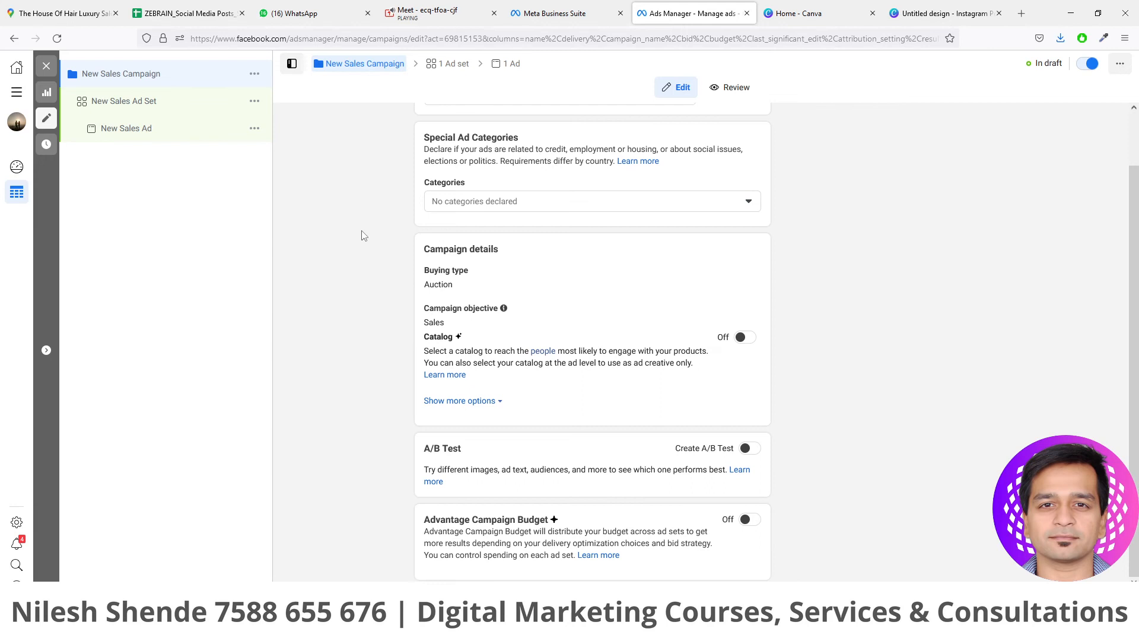
left_click_drag(424, 336, 454, 337)
left_click(459, 401)
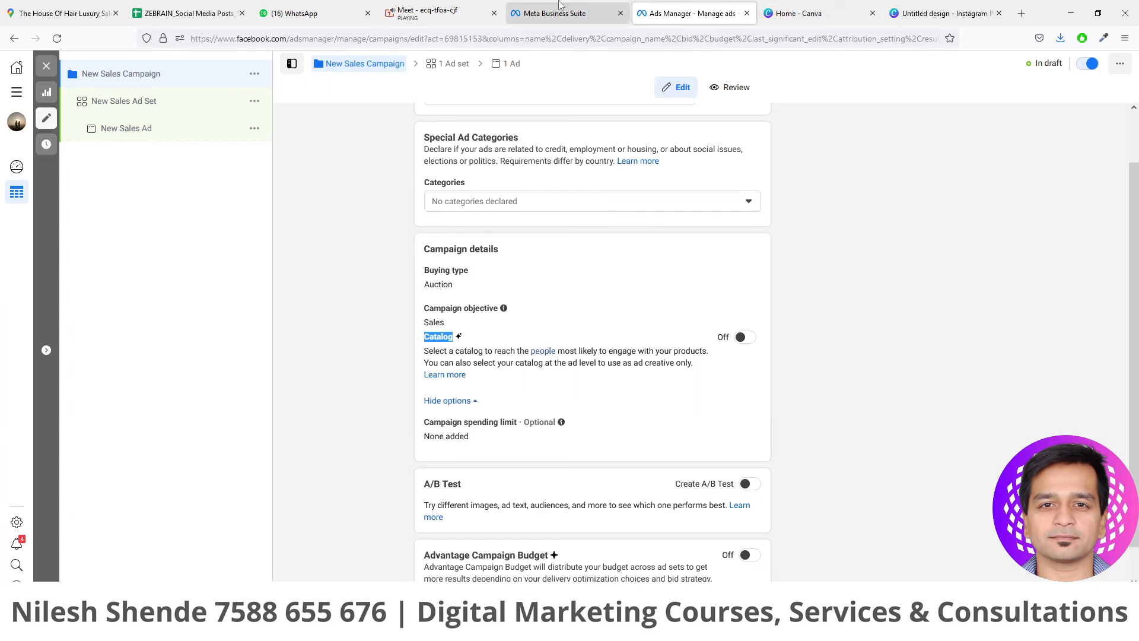
Close the Canva home page, search the web for "facebook ads library" in place of the Canva design, and open Facebook's Ad Library
middle_click(812, 5)
left_click(815, 6)
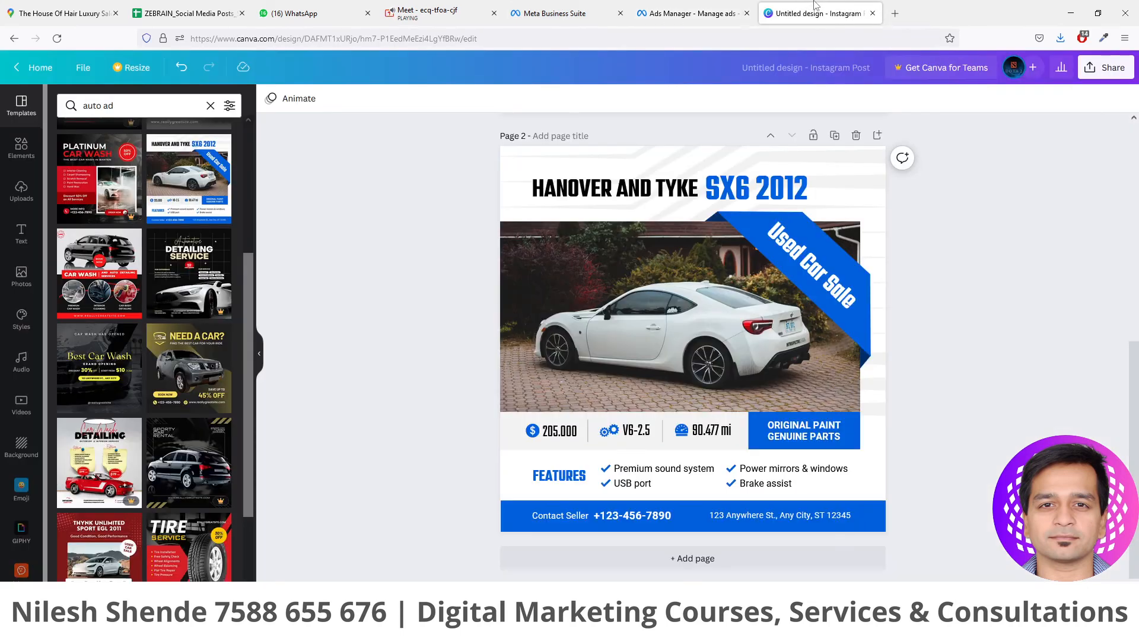
key("ctrl+l")
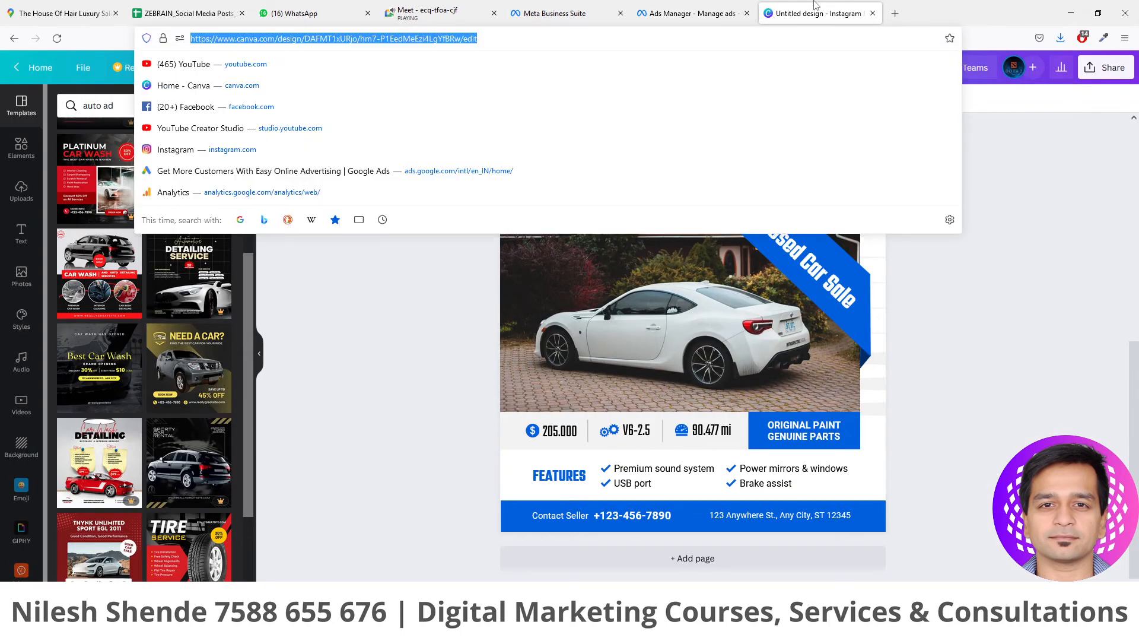
type("facebook ads")
type(" library")
key("Return")
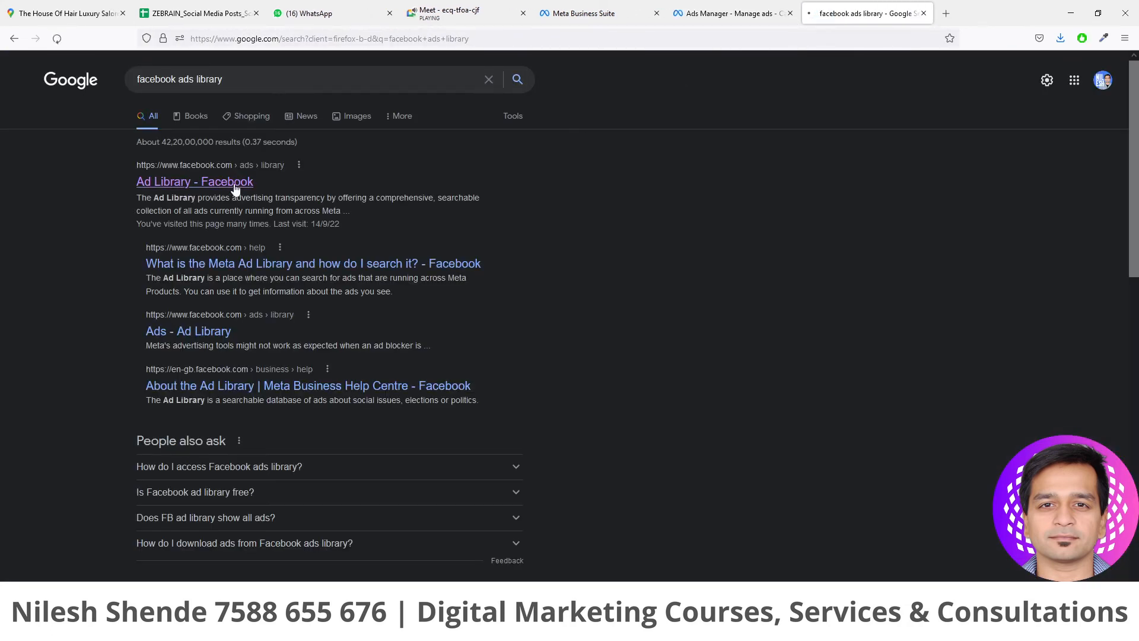
left_click(236, 188)
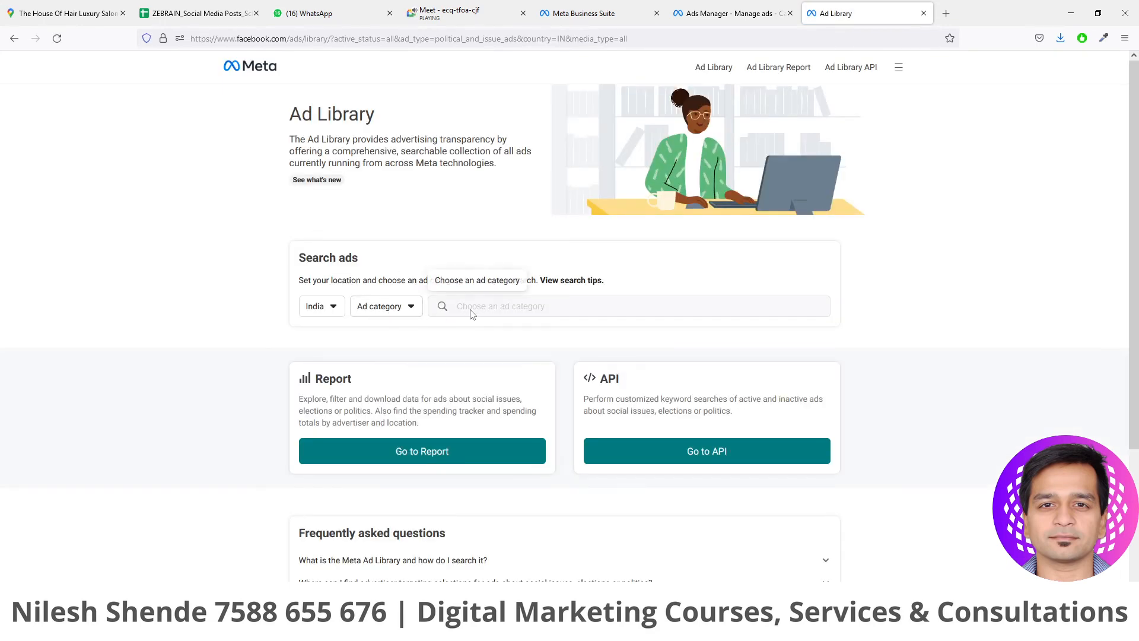
Search the Ad Library for "tshirt" across all ads in India
left_click(400, 307)
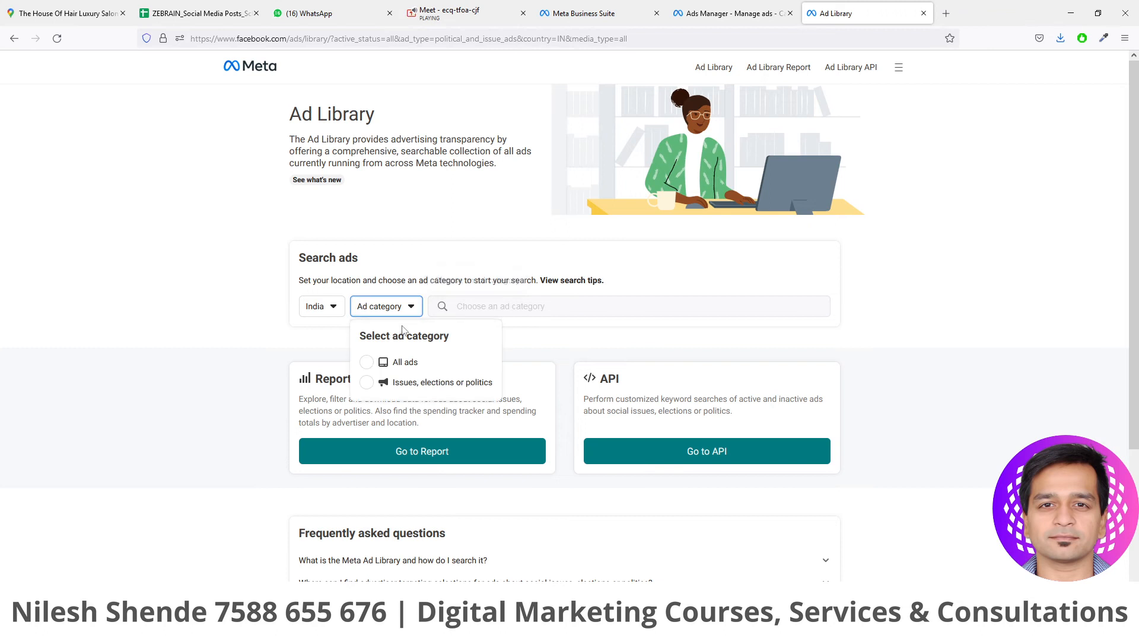
left_click(465, 306)
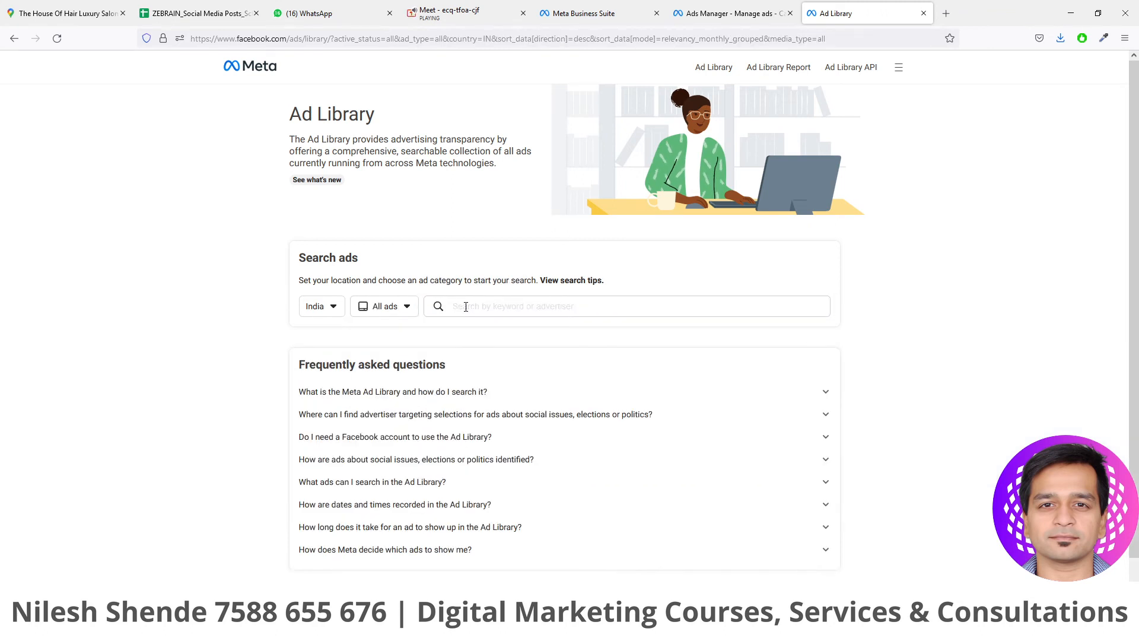
type("tshirt")
key("Return")
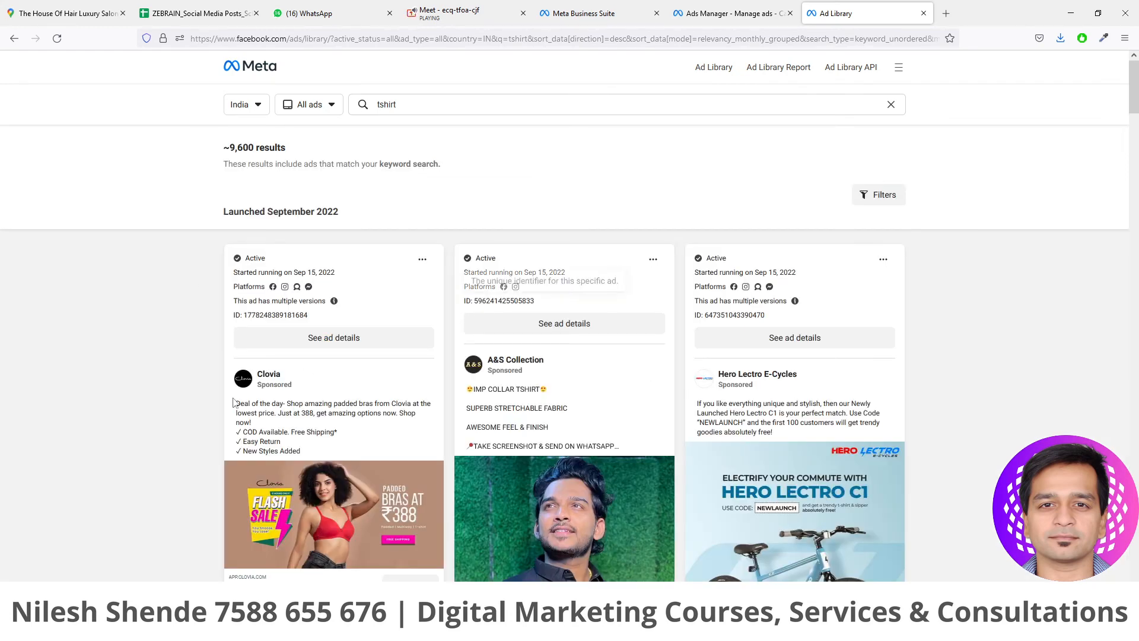
Browse the tshirt ad results as far as the Huedee carousel ads
scroll(119, 382, "down", 5)
scroll(121, 385, "down", 10)
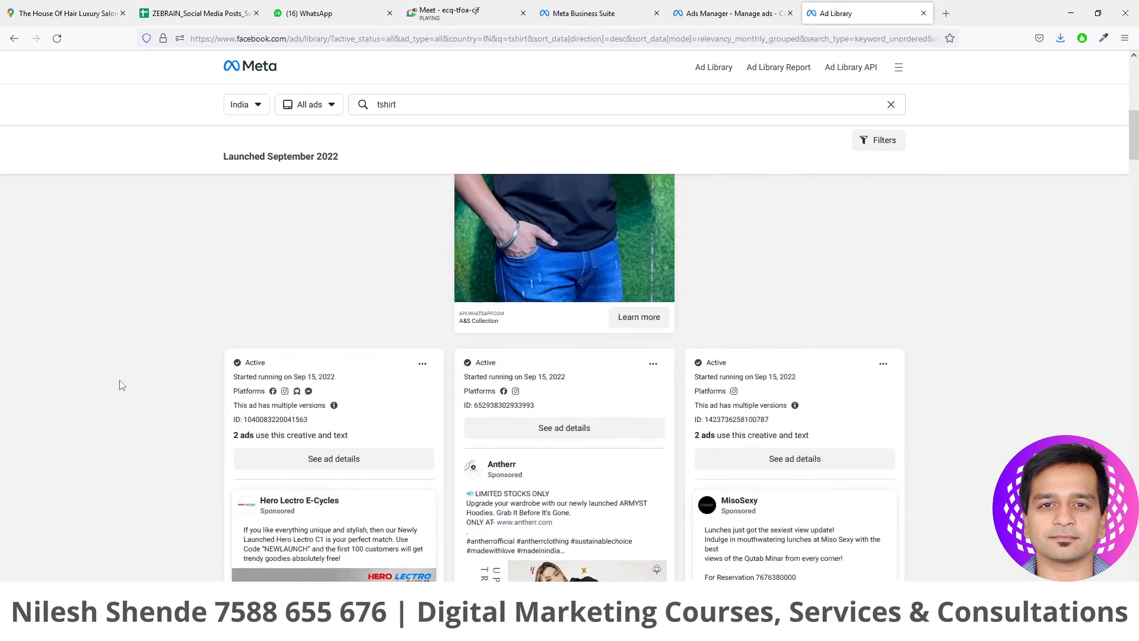
scroll(122, 385, "down", 4)
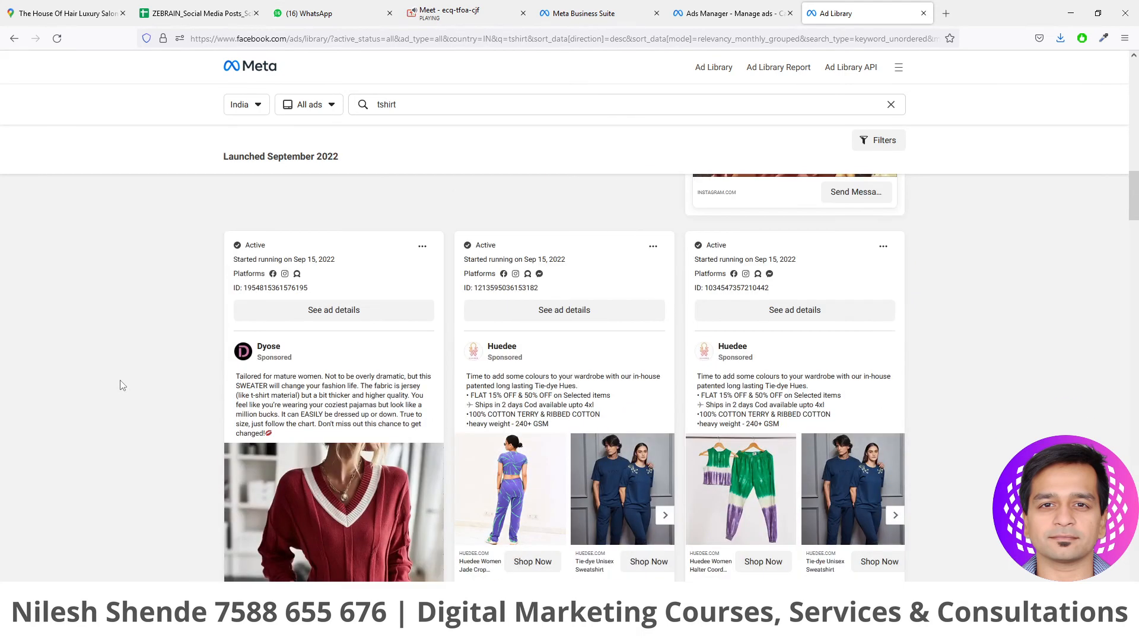
scroll(122, 386, "down", 2)
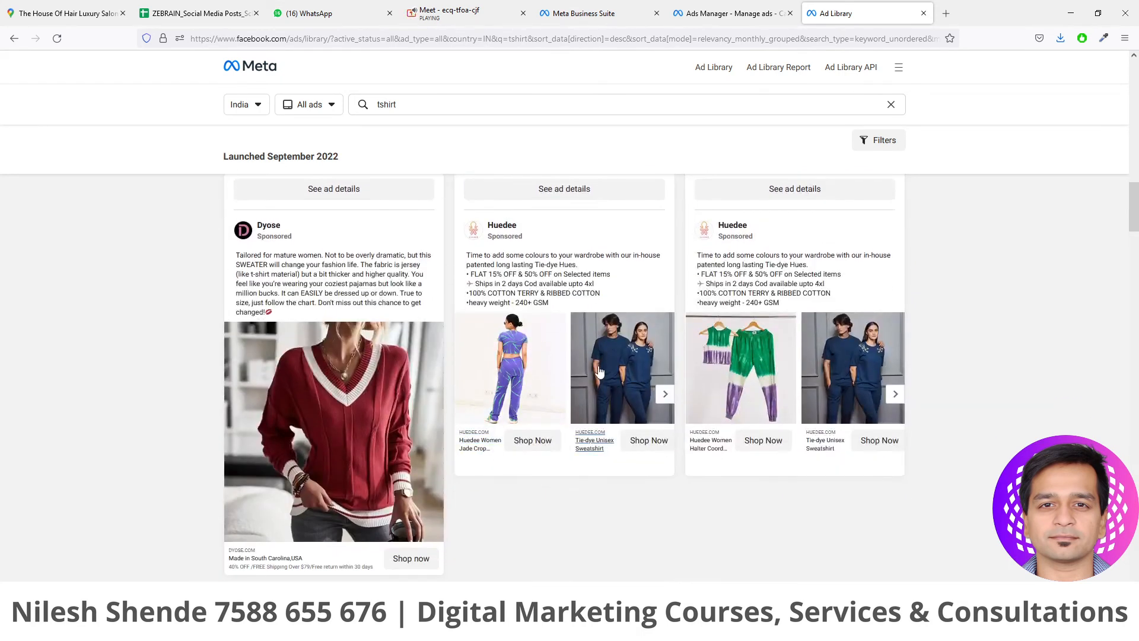
scroll(600, 370, "up", 1)
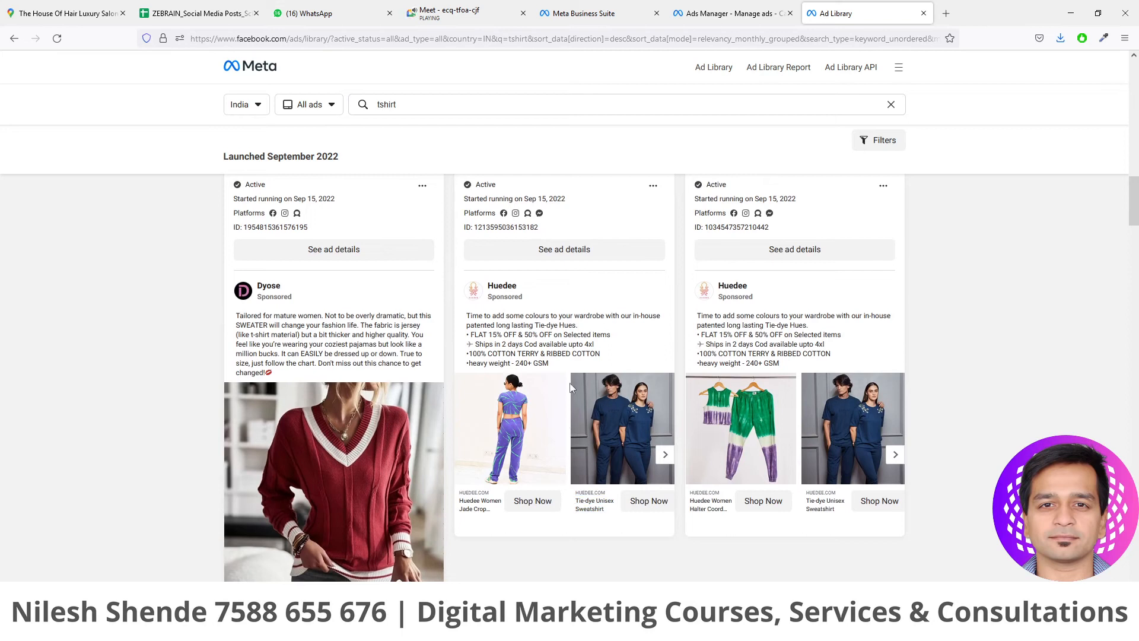
scroll(599, 369, "up", 3)
scroll(599, 424, "down", 3)
Page through the product cards of the first Huedee carousel ad to its end
left_click(665, 456)
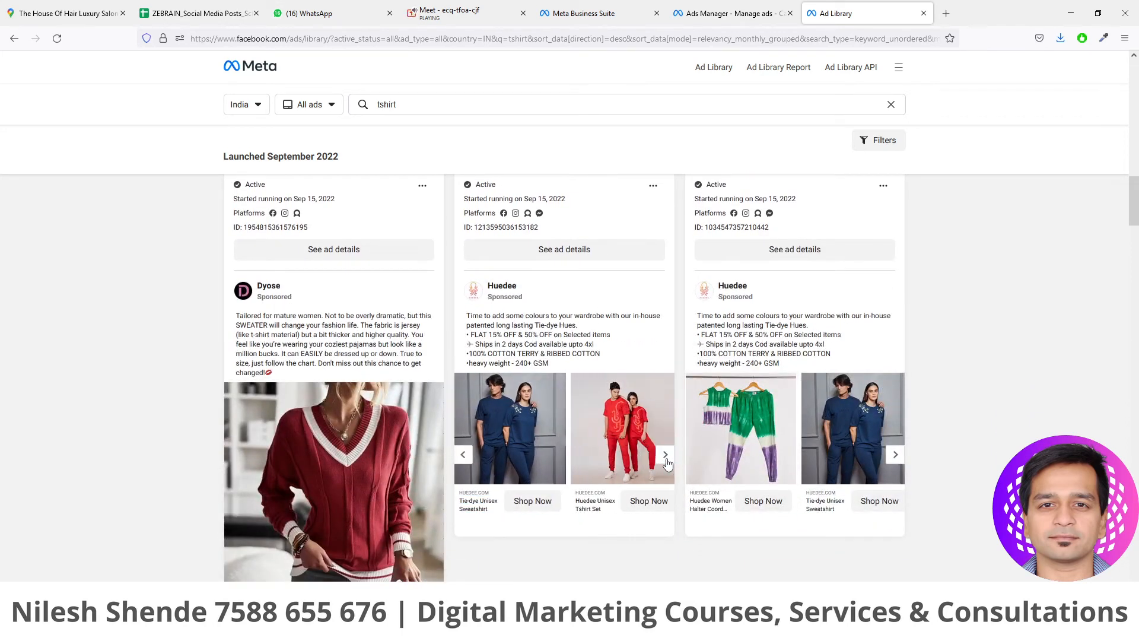
left_click(665, 456)
left_click(666, 456)
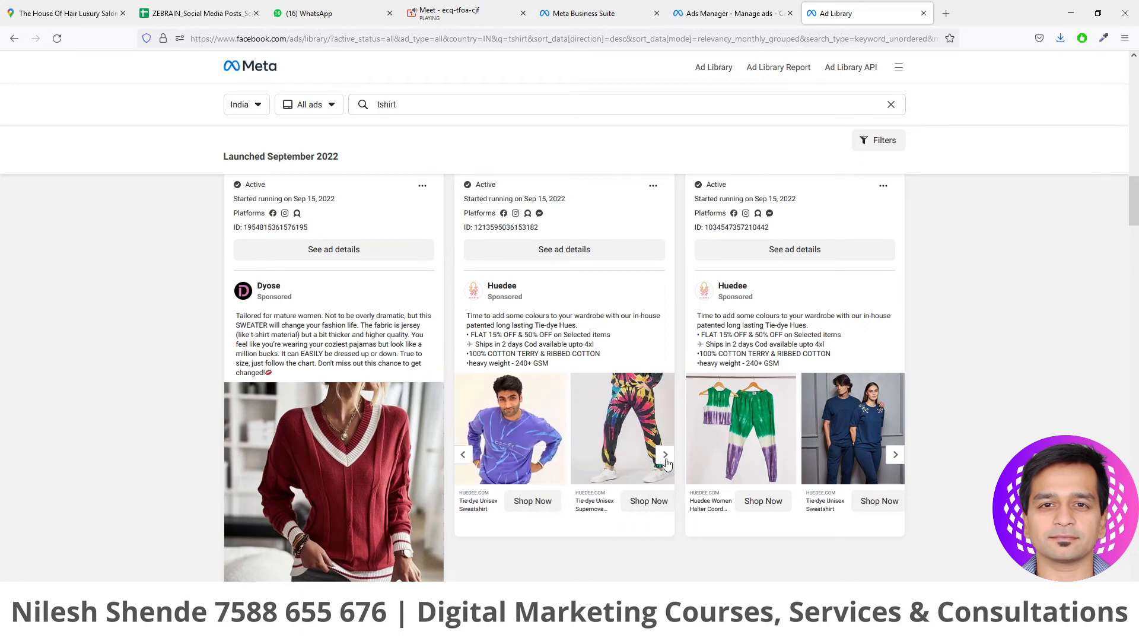
left_click(666, 457)
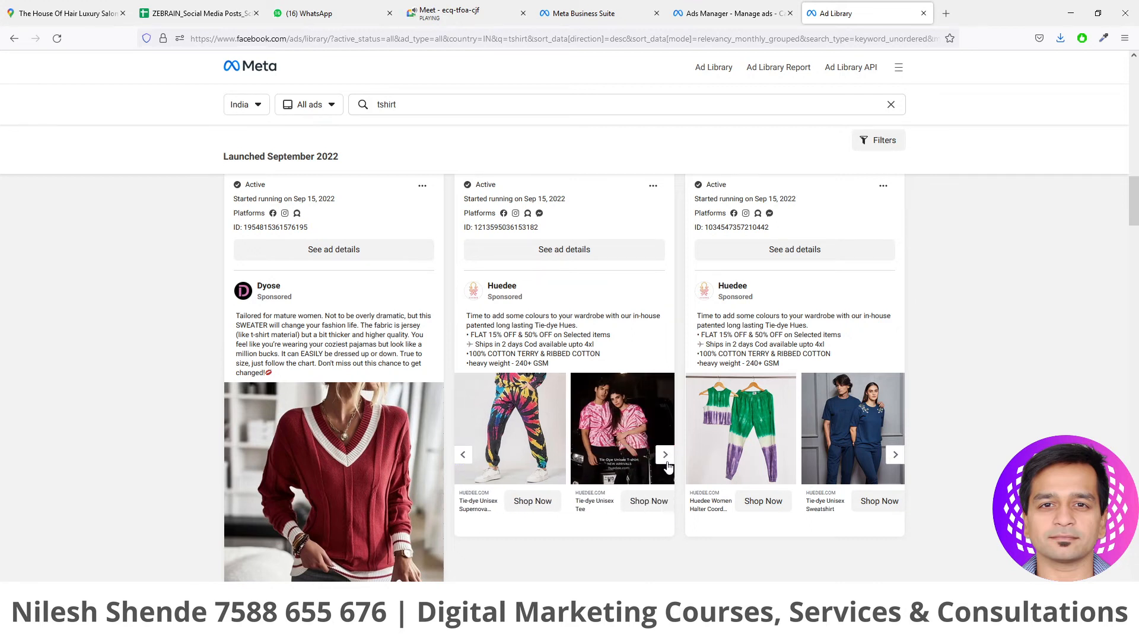
left_click(666, 456)
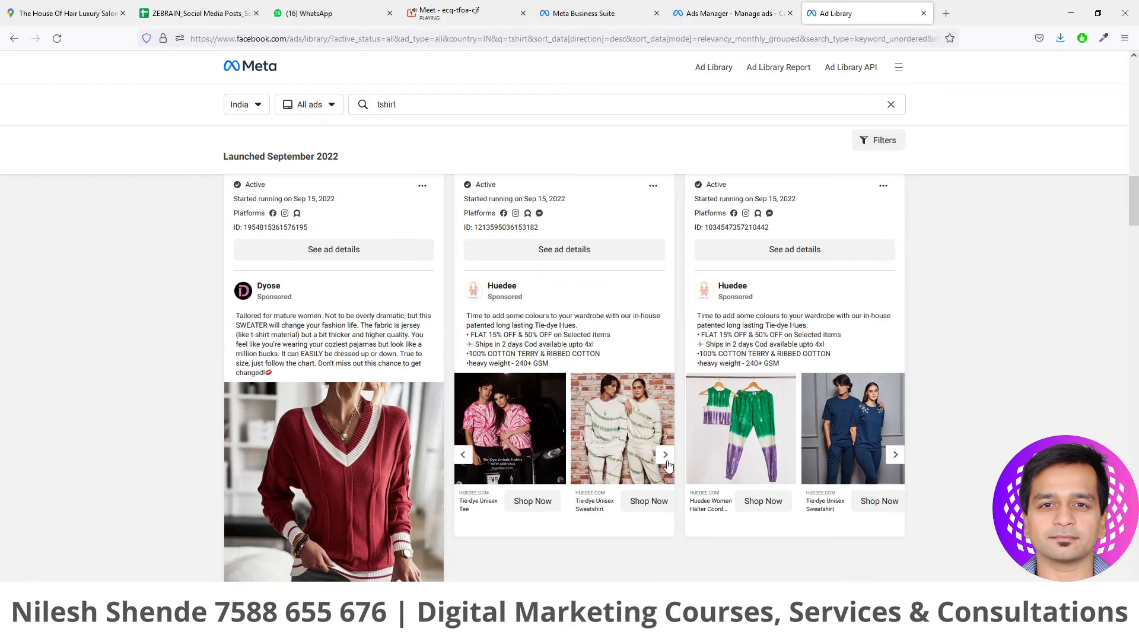
left_click(665, 457)
left_click(666, 455)
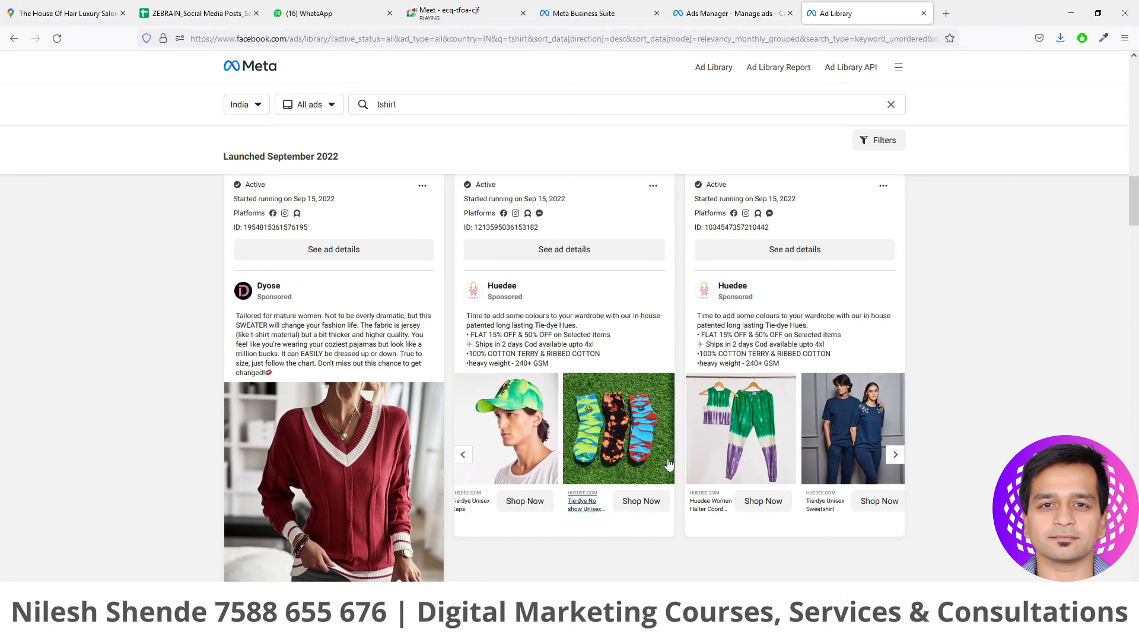
Page through the second Huedee carousel ad's product cards, starting from the halter coord set, to the last card
left_click(895, 455)
left_click(895, 455)
left_click(896, 456)
left_click(895, 455)
left_click(895, 455)
left_click(896, 455)
left_click(896, 455)
left_click(895, 455)
left_click(895, 455)
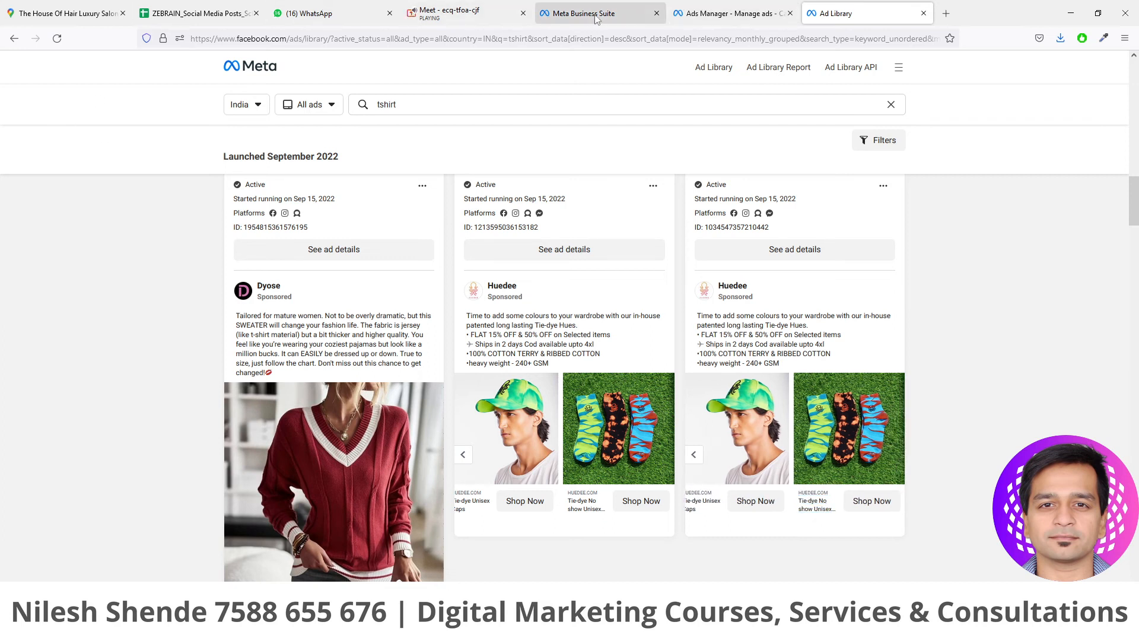
Switch to the Ads Manager draft and turn on Catalog in the New Sales Campaign details
left_click(706, 13)
left_click(398, 307)
scroll(332, 340, "down", 1)
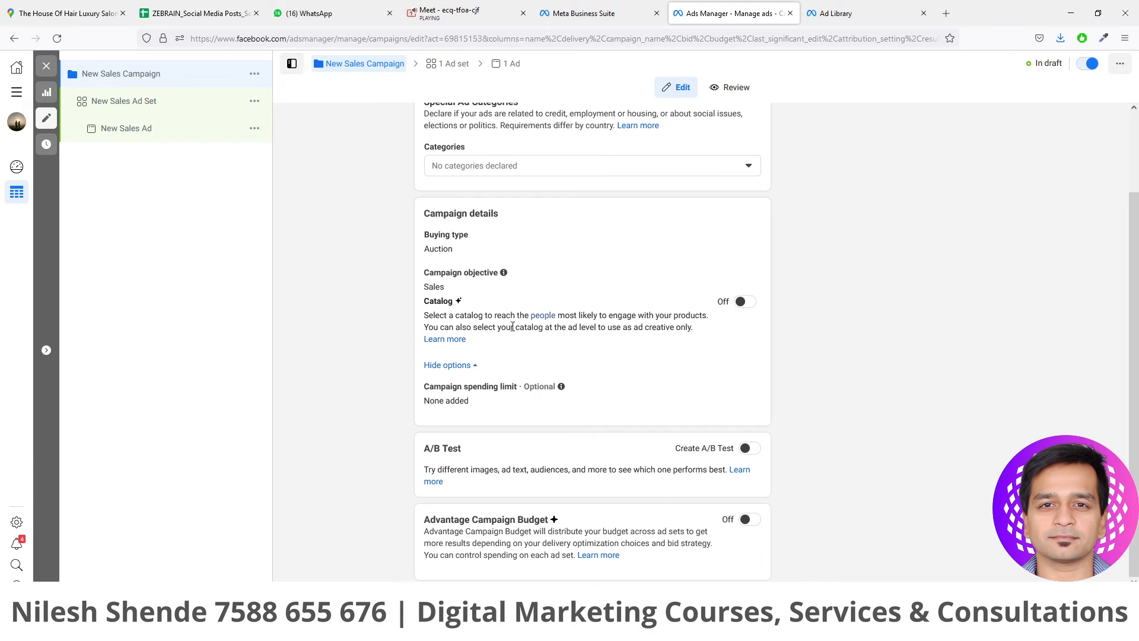
left_click(746, 304)
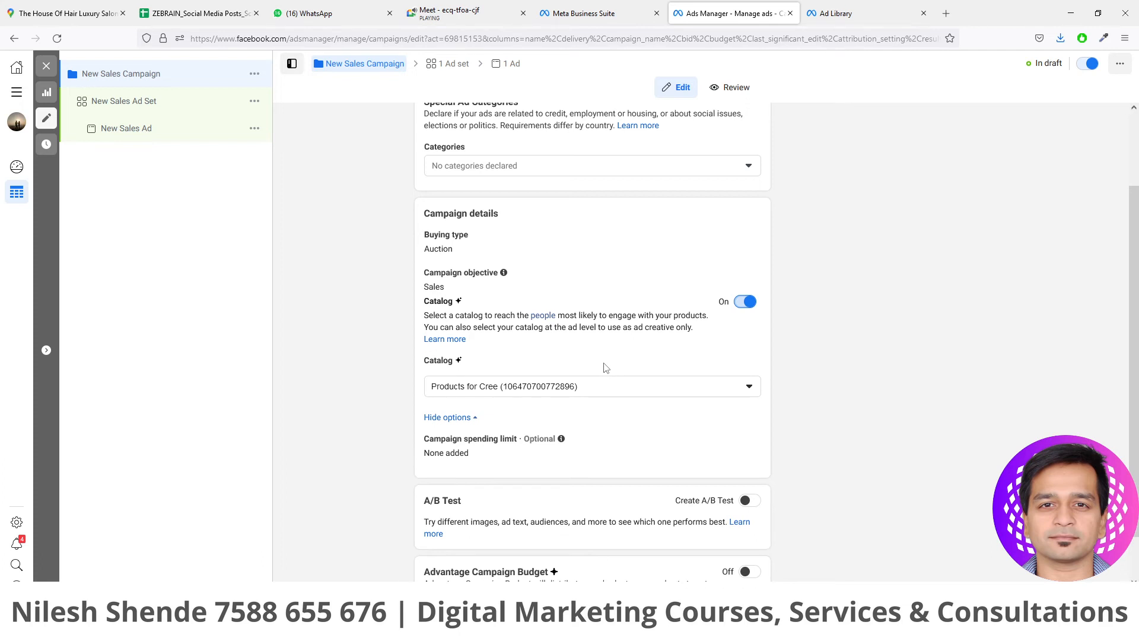
Review the product catalogs available for the campaign and preview the Products for Cree catalog
scroll(594, 353, "down", 2)
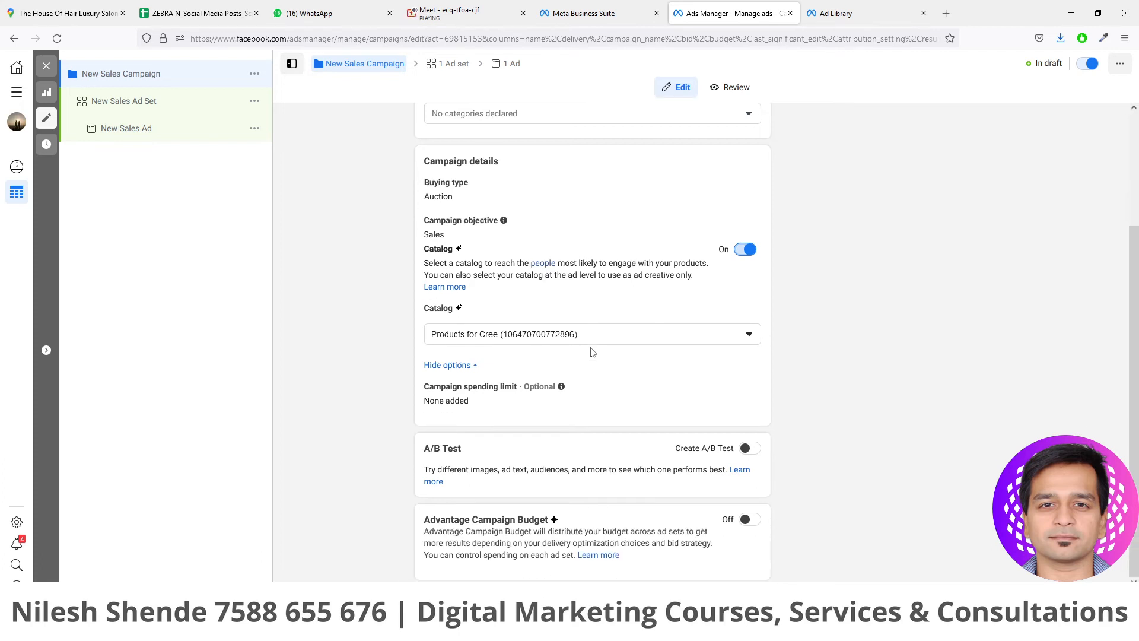
left_click(500, 340)
mouse_move(529, 423)
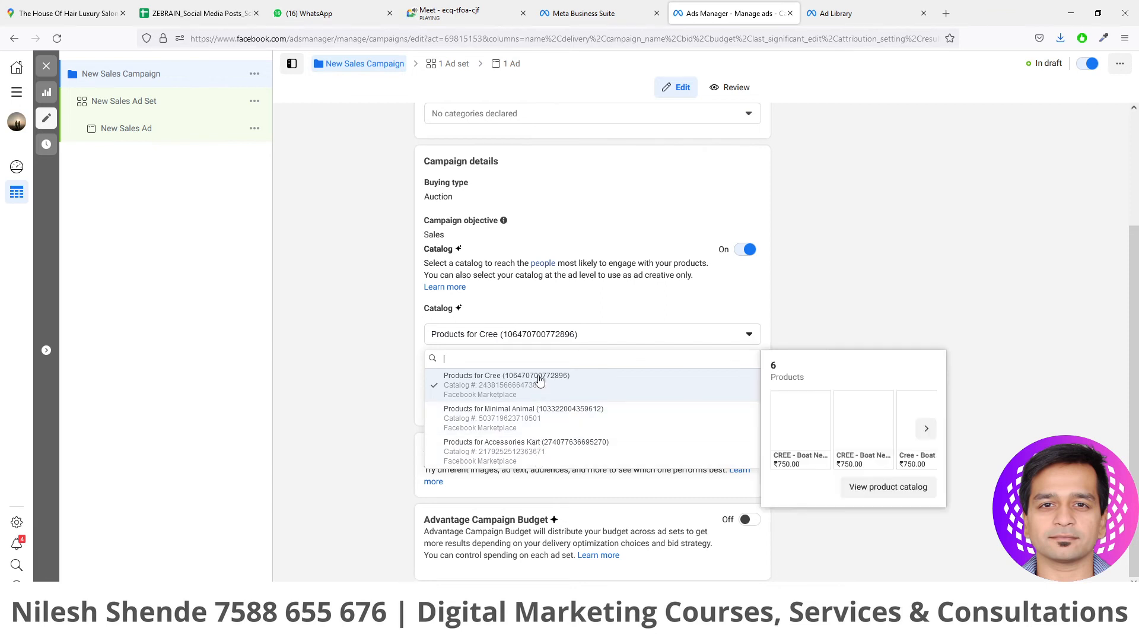
left_click(859, 261)
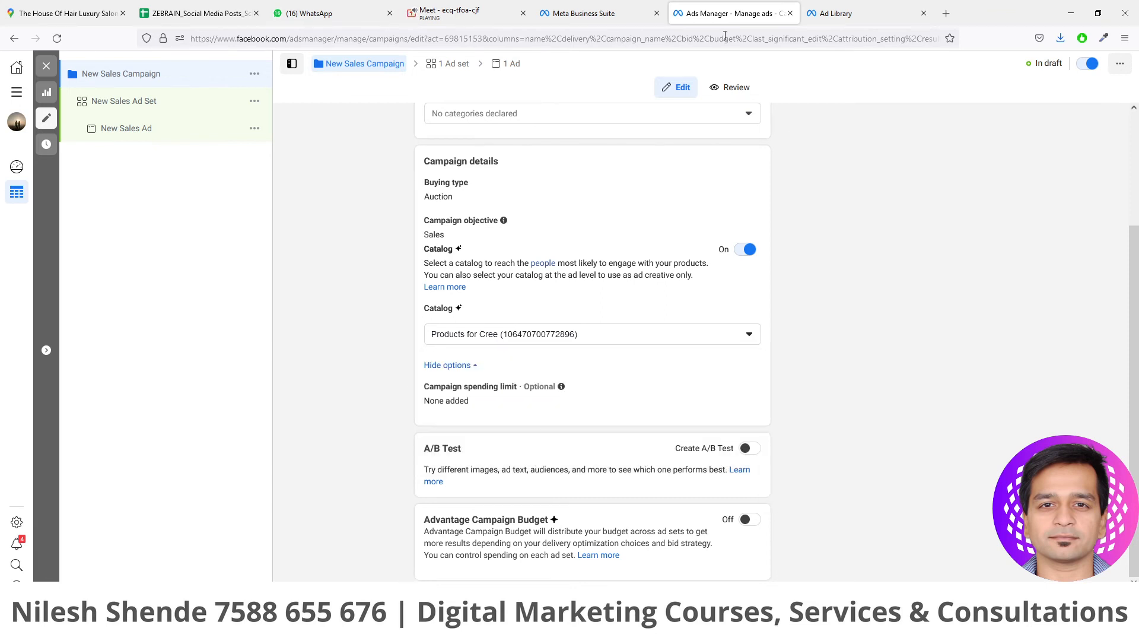
Switch to Meta Business Suite, look through the full set of business tools, and open Commerce
left_click(627, 5)
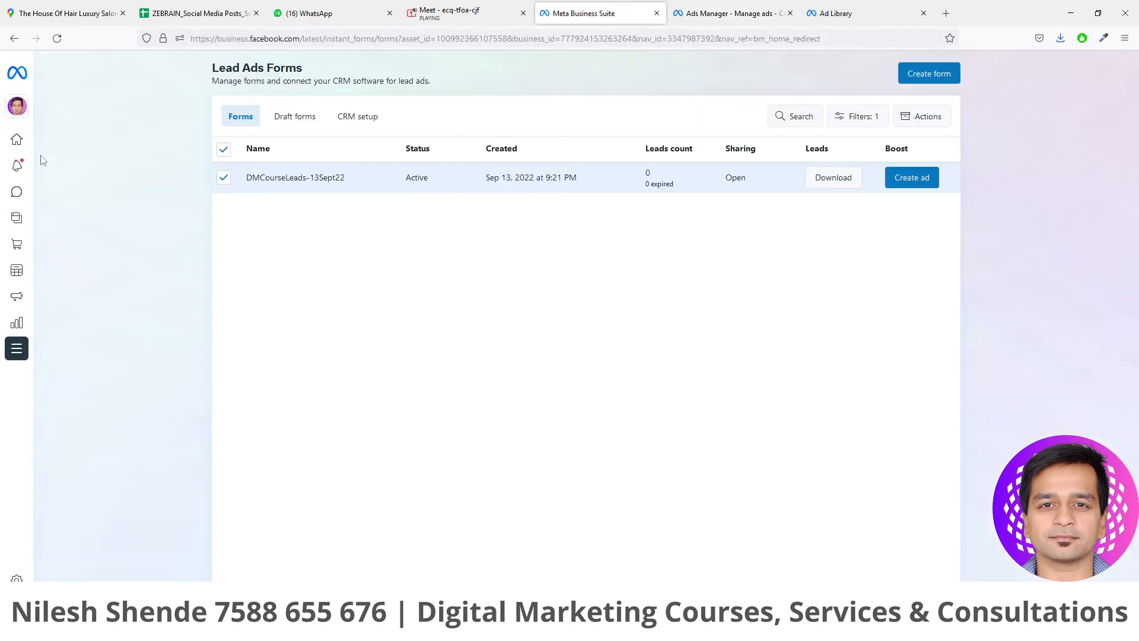
left_click(30, 144)
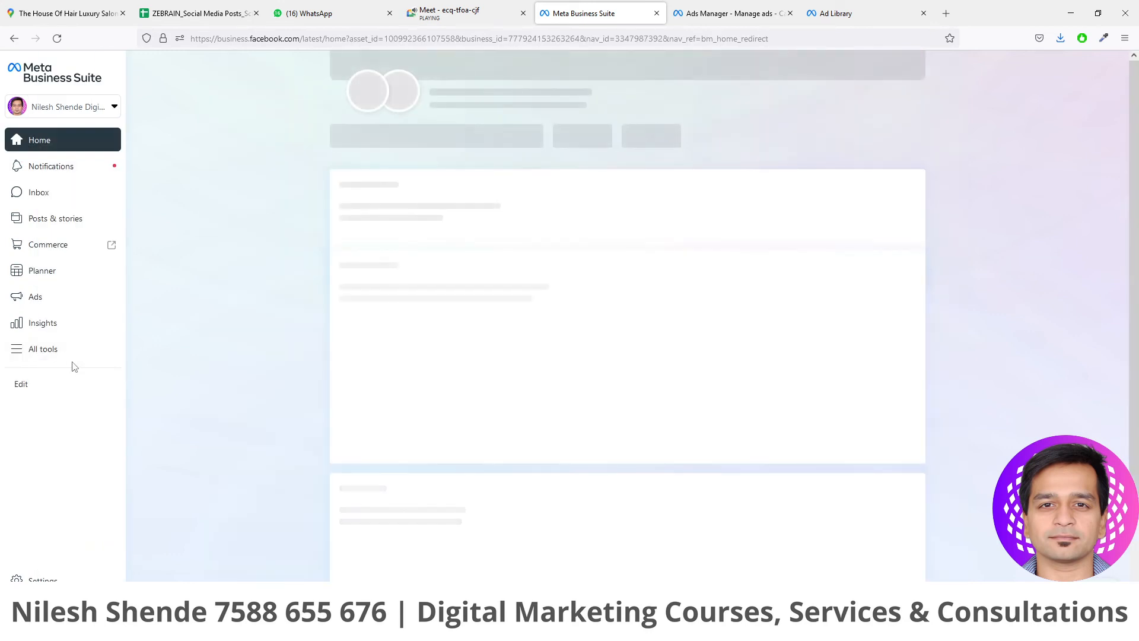
left_click(44, 348)
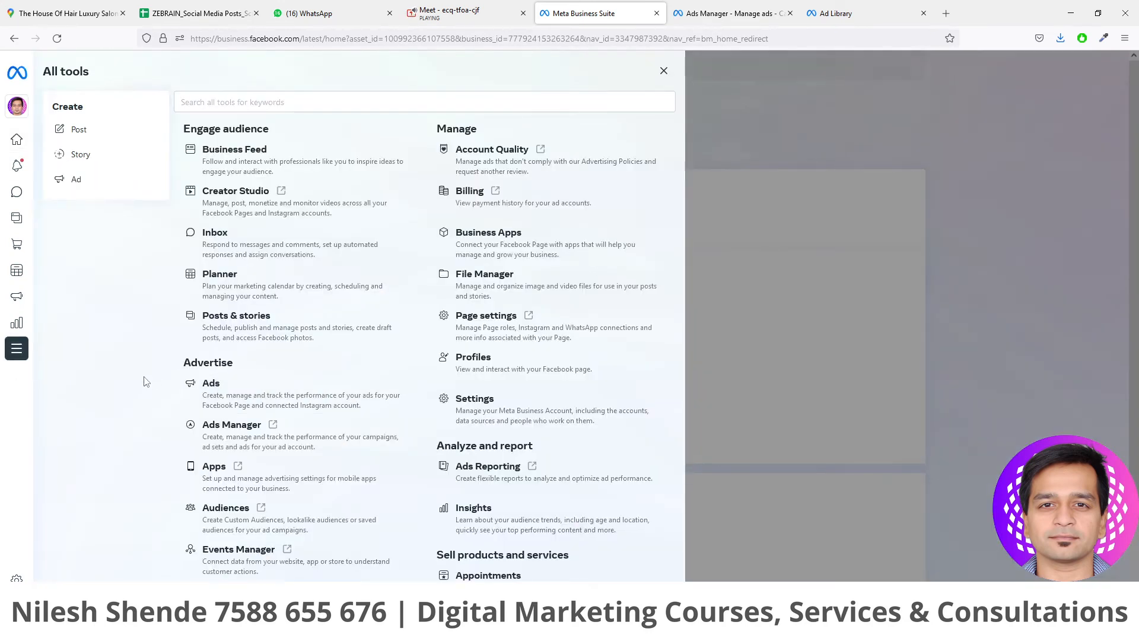
scroll(208, 380, "down", 3)
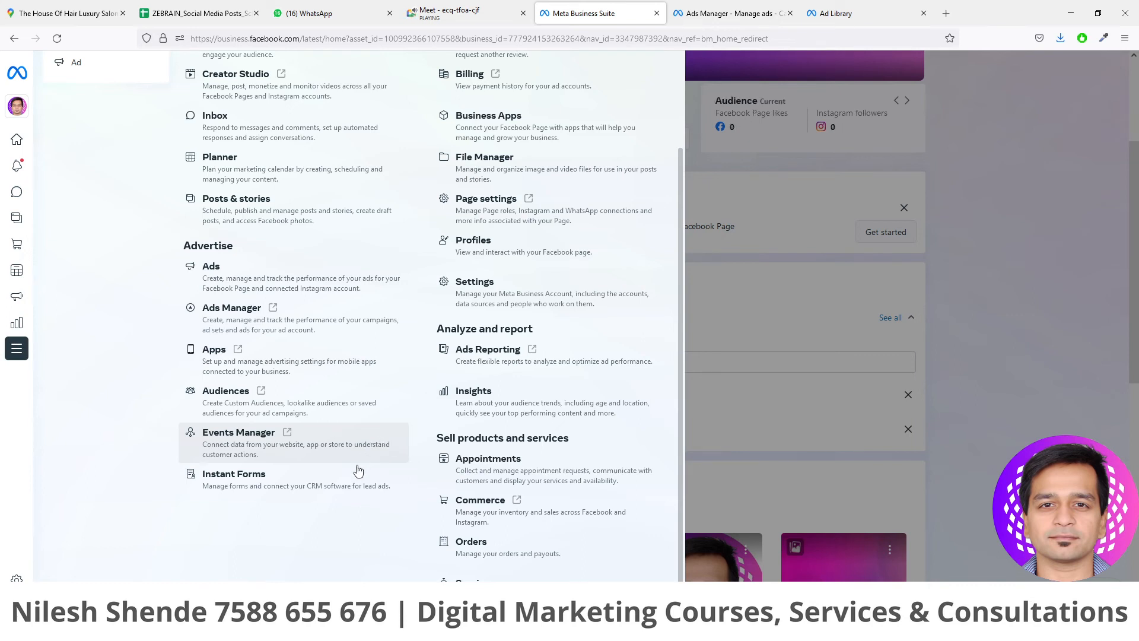
scroll(382, 384, "up", 3)
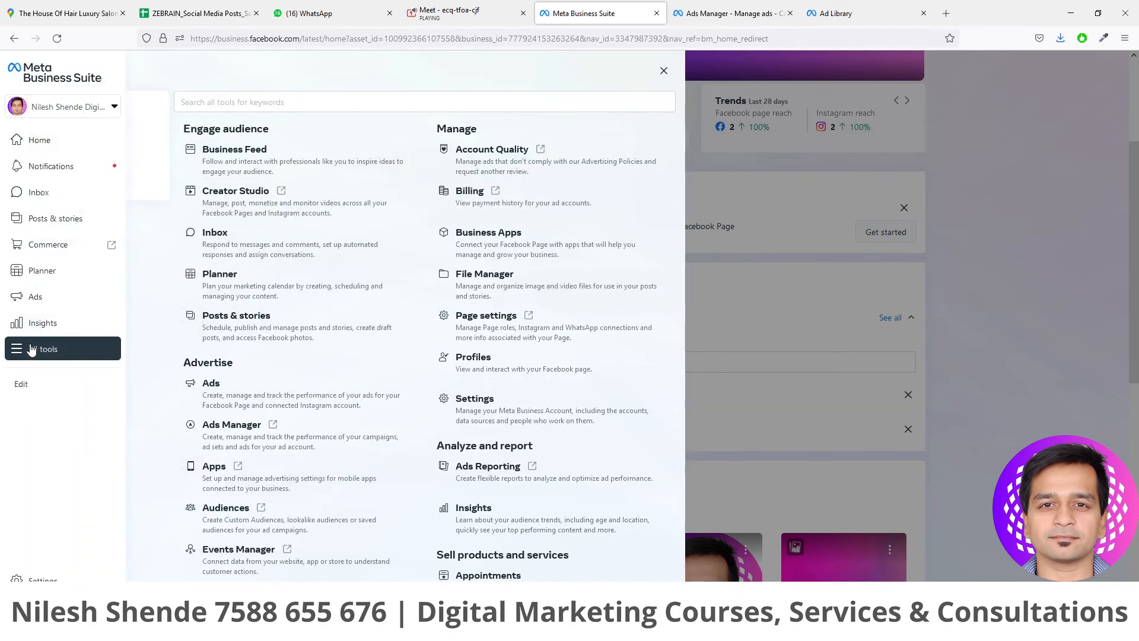
scroll(474, 362, "down", 2)
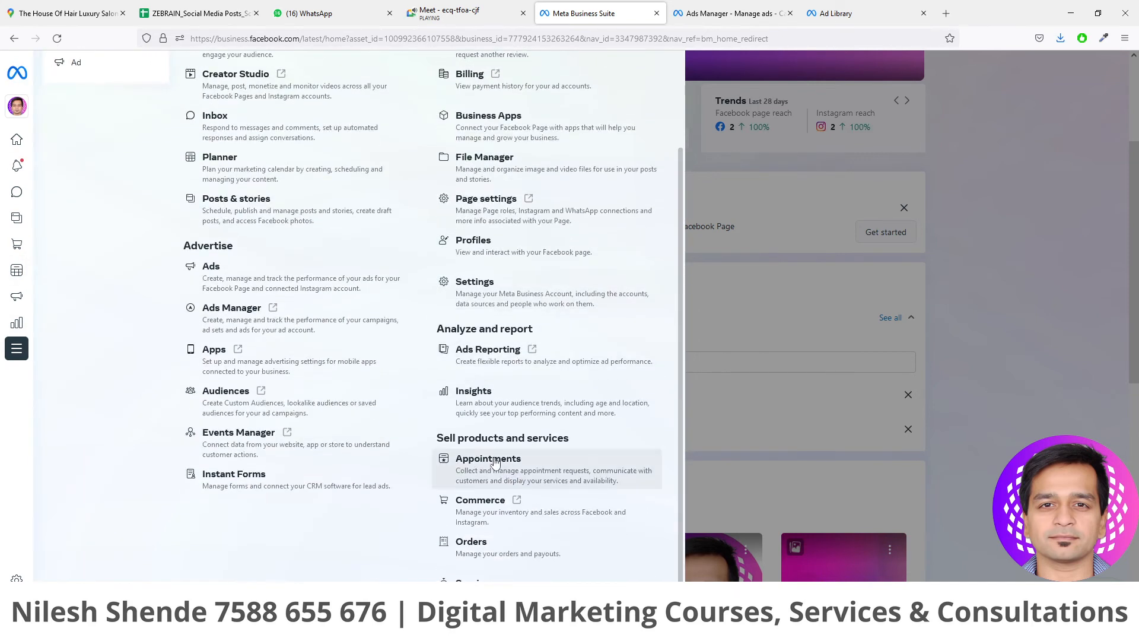
scroll(496, 463, "up", 2)
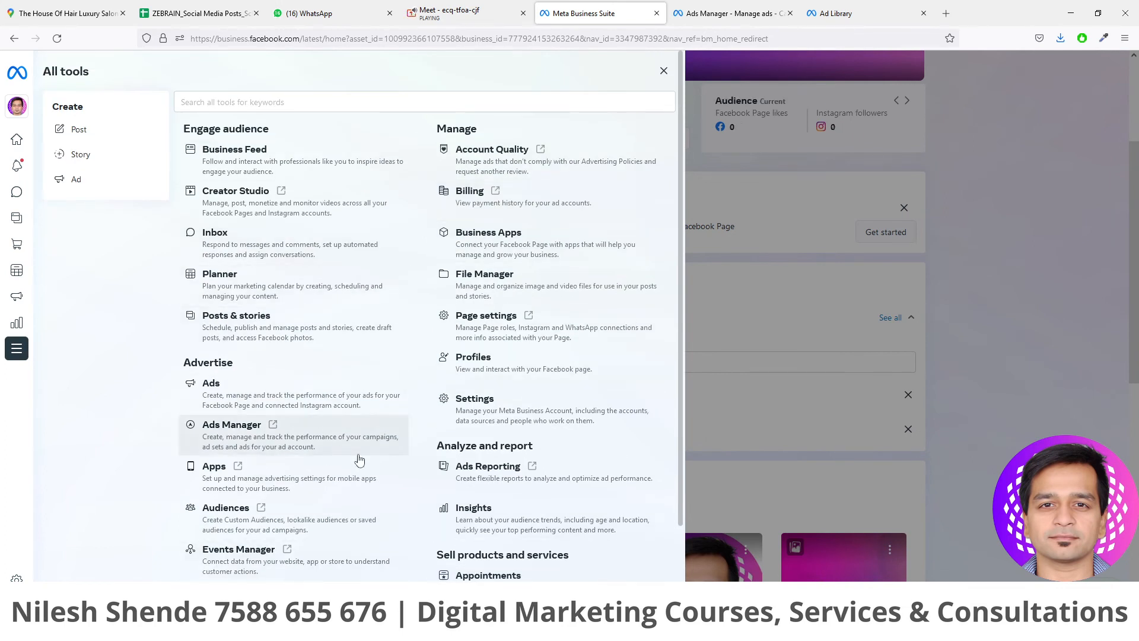
scroll(475, 465, "down", 2)
scroll(497, 469, "up", 2)
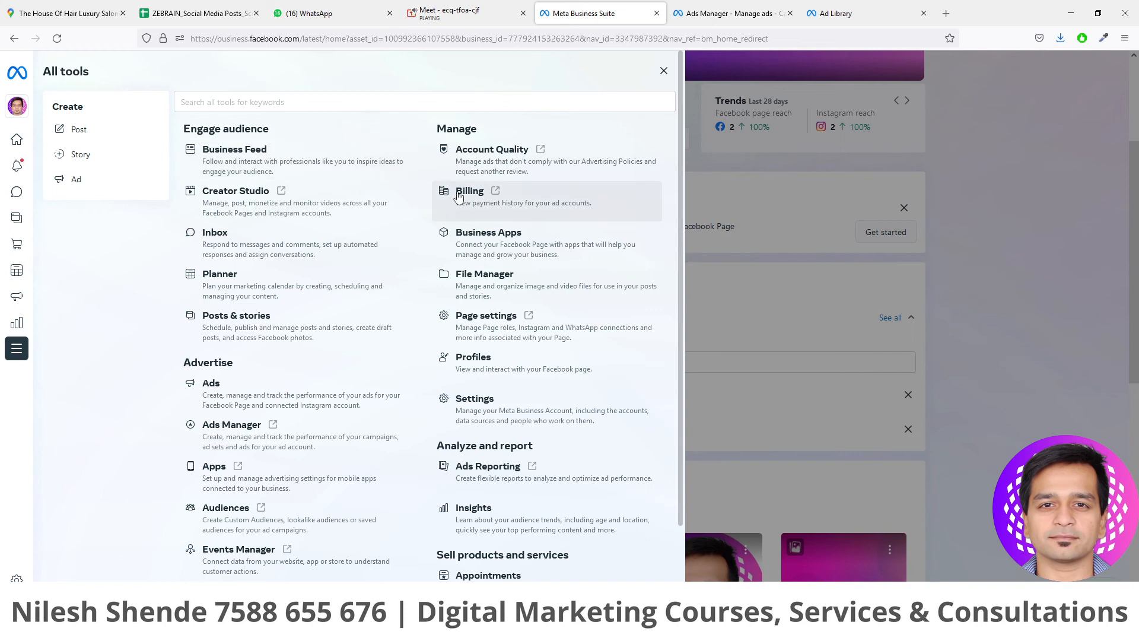
scroll(465, 204, "down", 2)
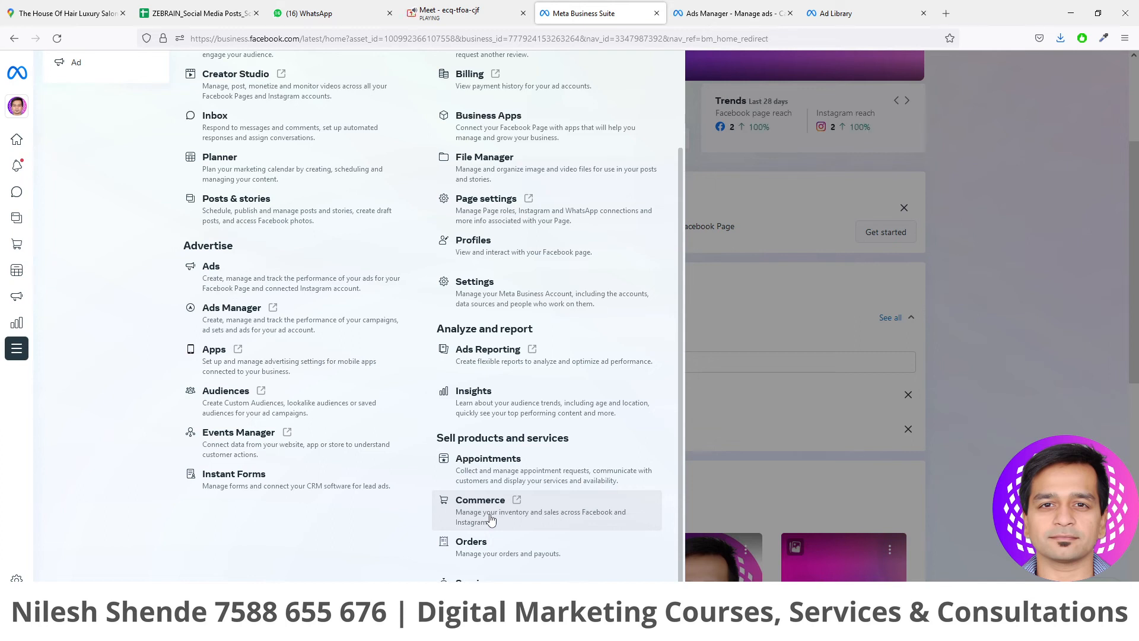
left_click(492, 517)
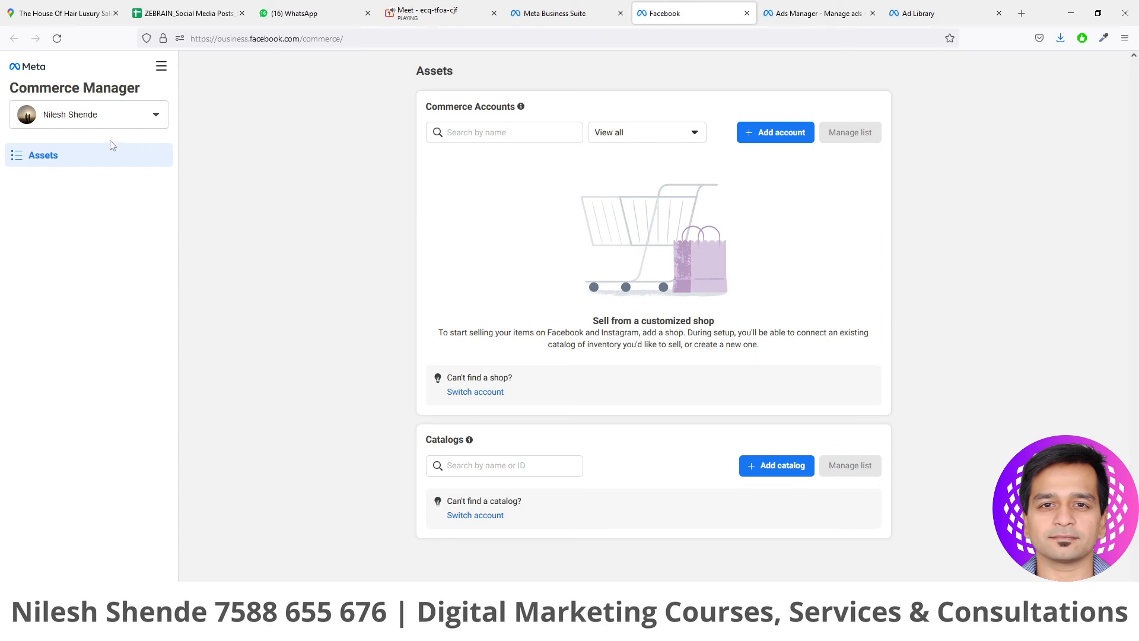
Start a new catalog in Commerce Manager and choose Ecommerce products as its type
left_click(115, 116)
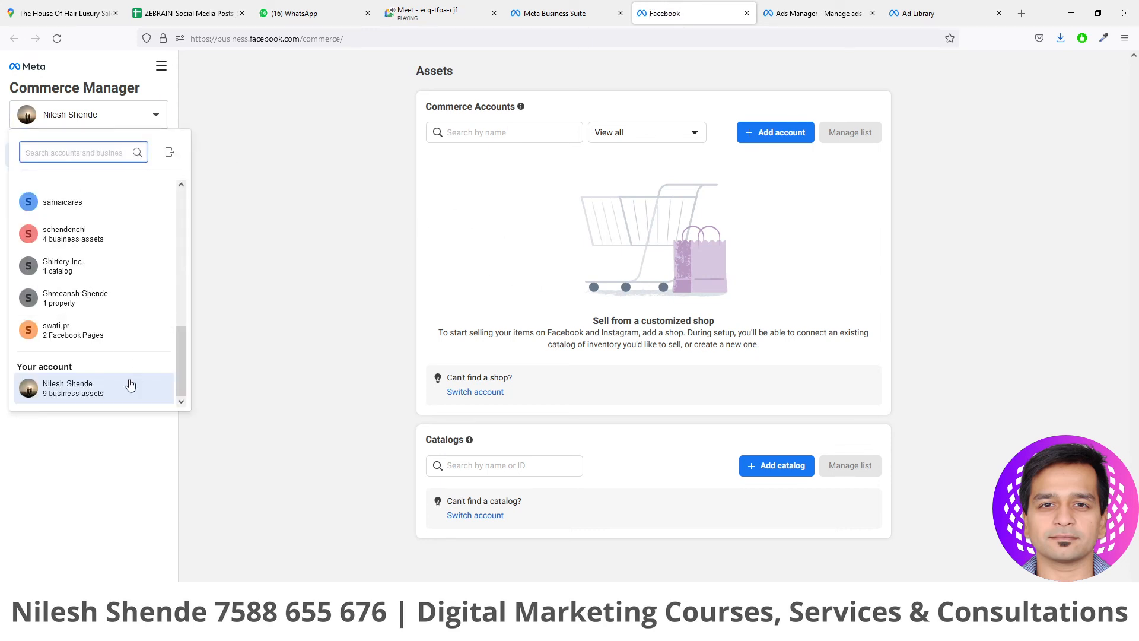
left_click(287, 403)
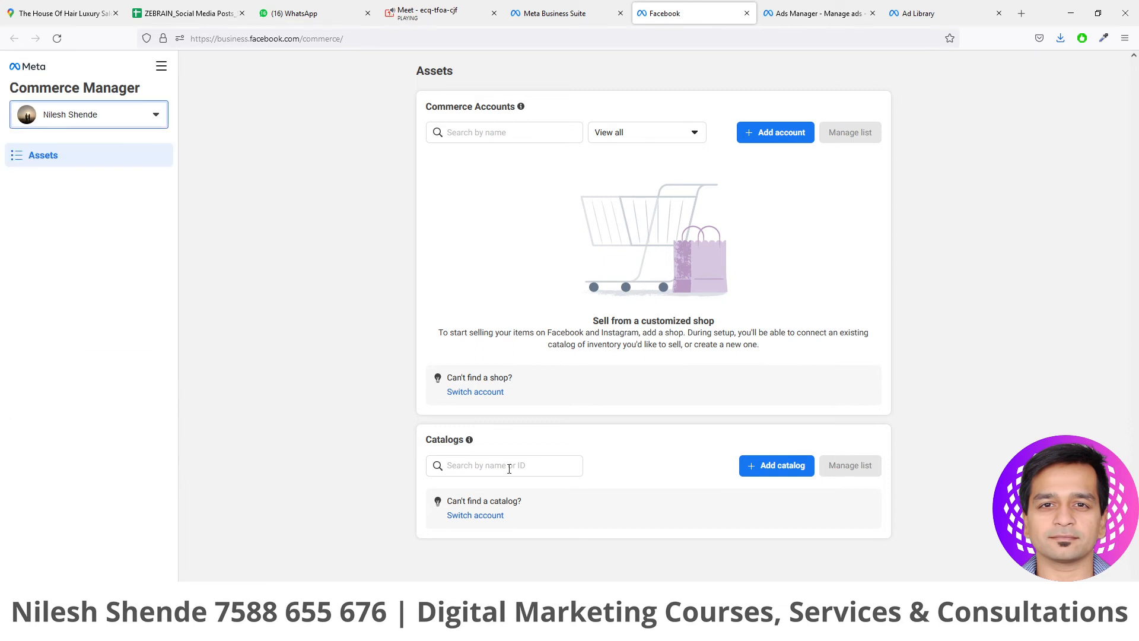
left_click(766, 468)
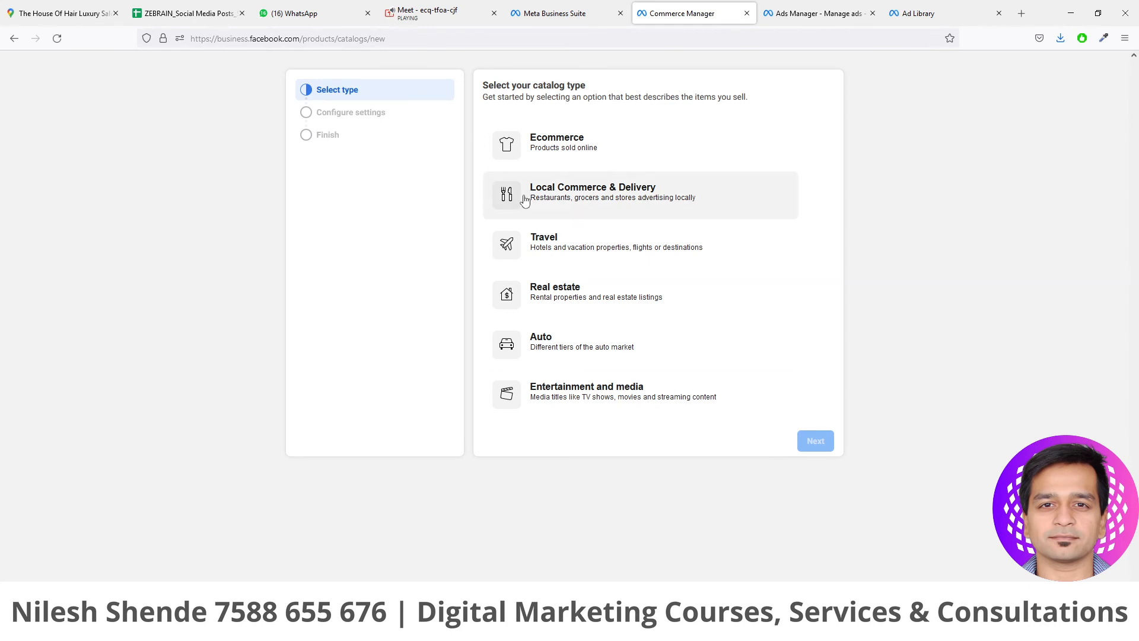
left_click(528, 162)
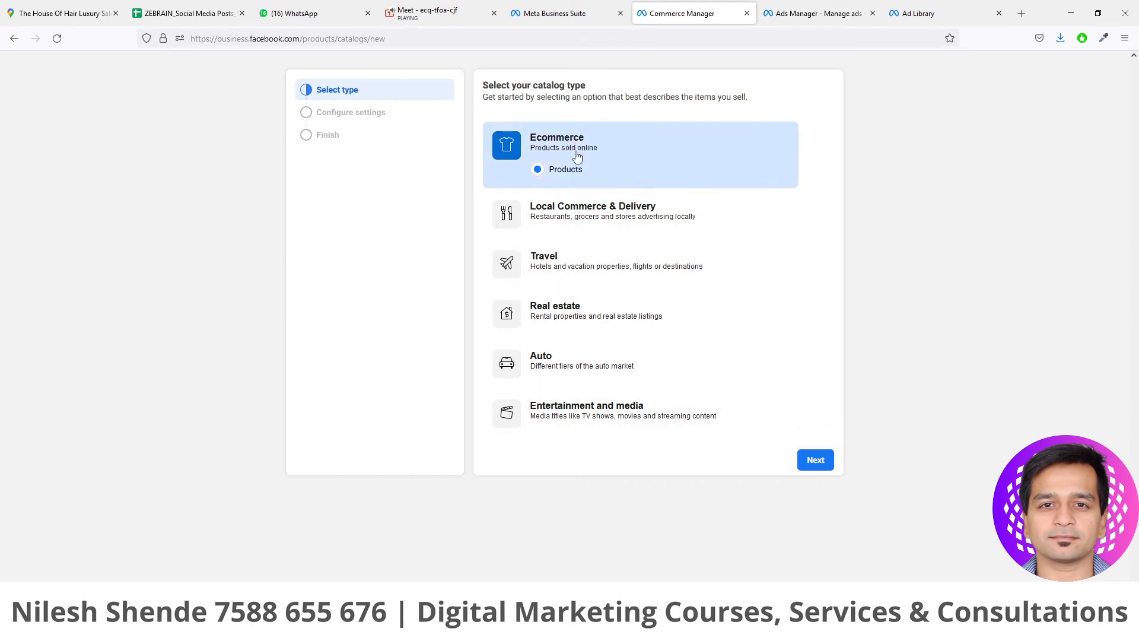
left_click(815, 460)
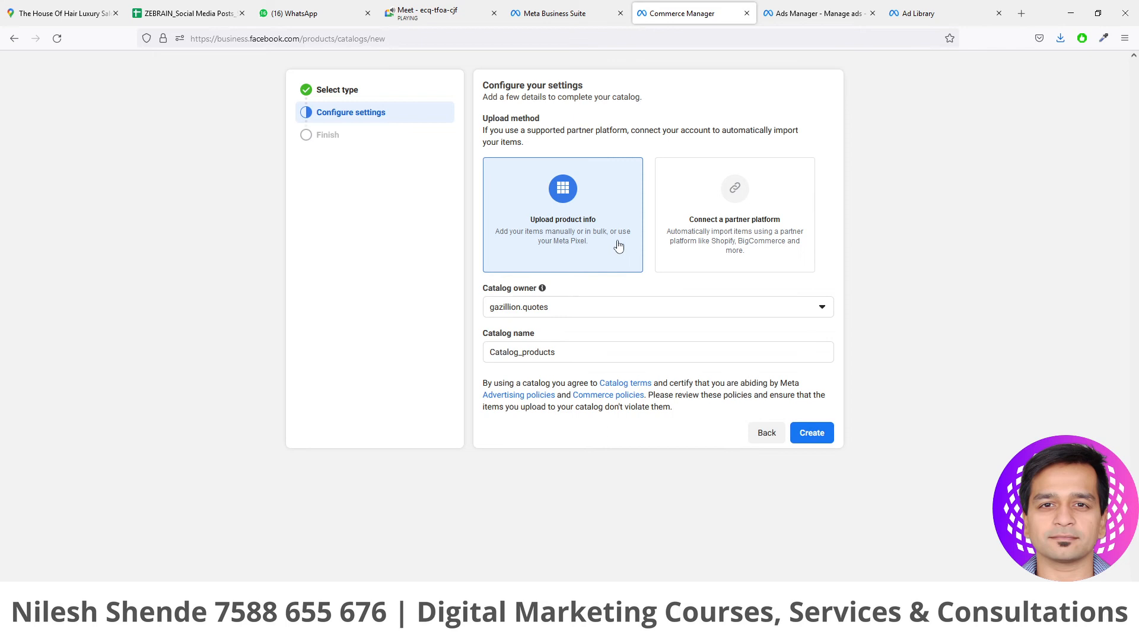
Set the catalog owner to the presenter's own digital marketing business account
left_click_drag(484, 288, 536, 296)
left_click(569, 305)
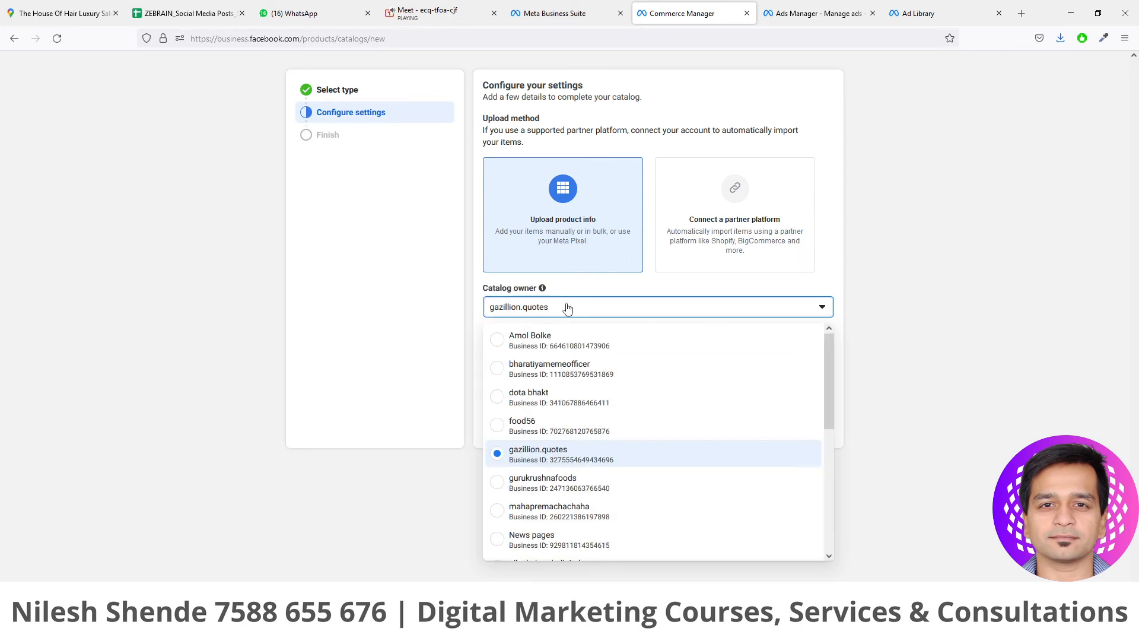
scroll(597, 410, "down", 3)
scroll(597, 409, "down", 1)
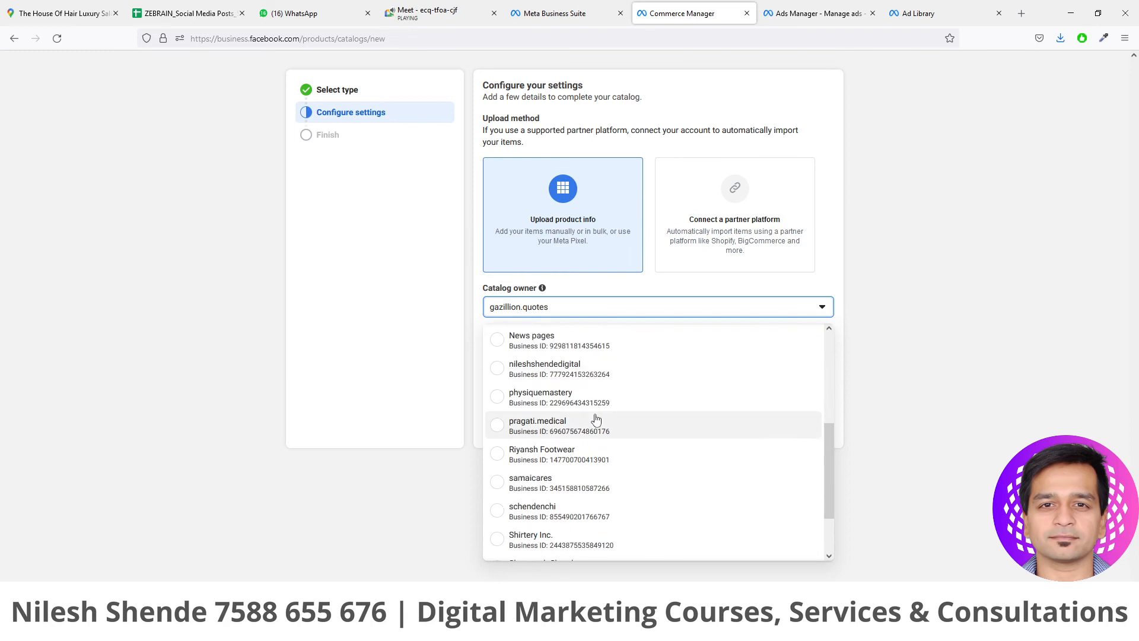
left_click(569, 372)
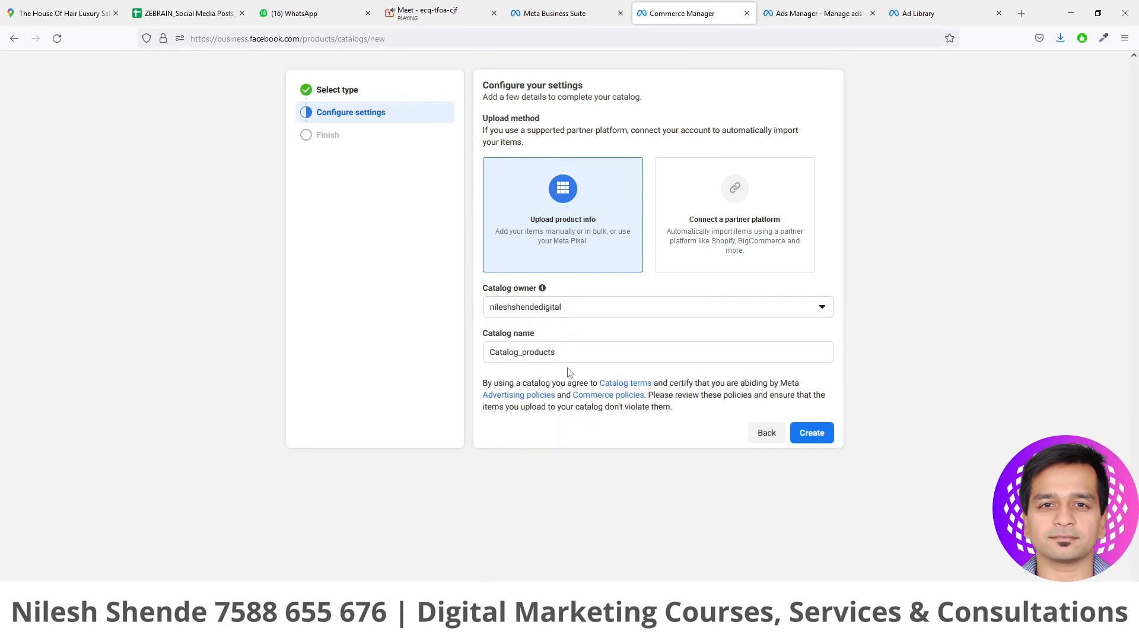
Name the catalog "Classes" and create it with product info upload as the method
left_click(569, 350)
key("ctrl+a")
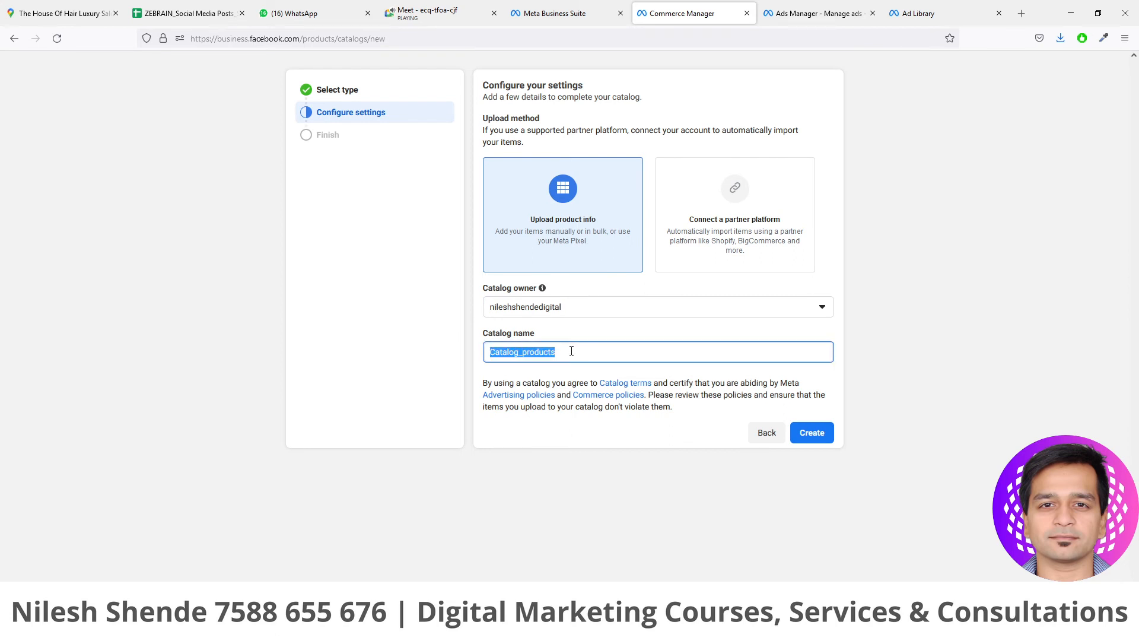
type("Classes")
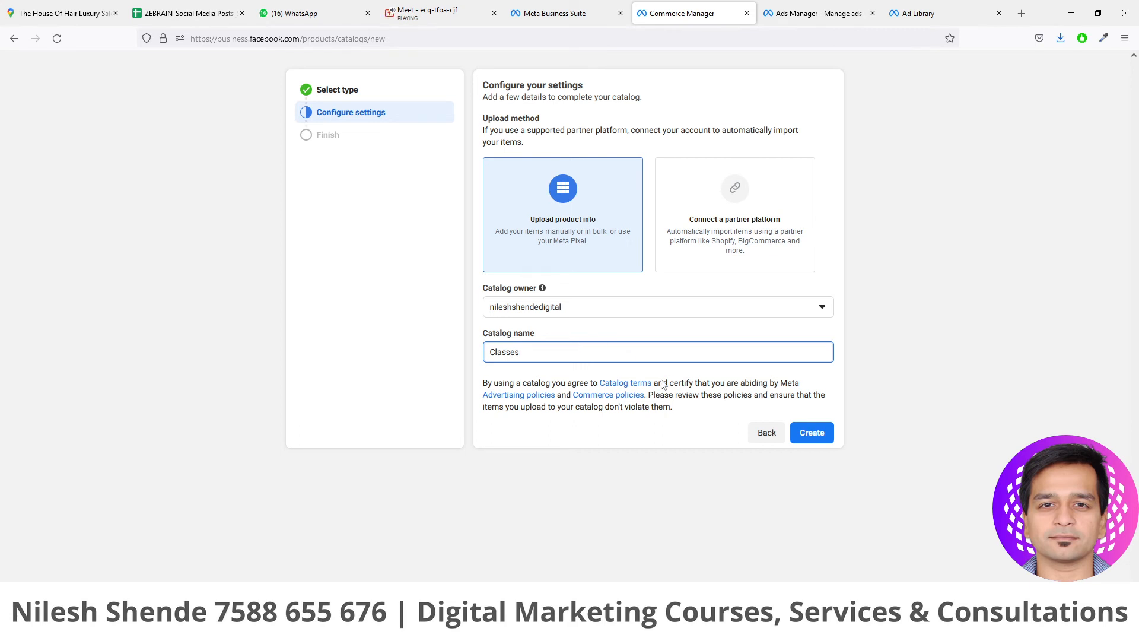
left_click(811, 432)
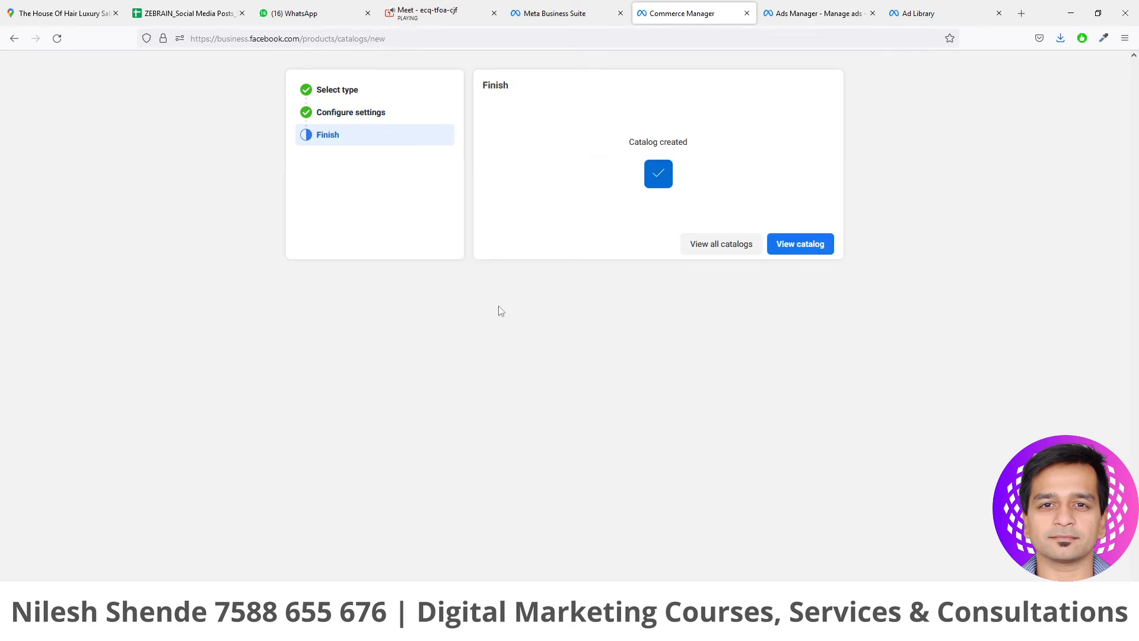
Start adding a single item to the Classes catalog and open the file selection for its main image
left_click(789, 238)
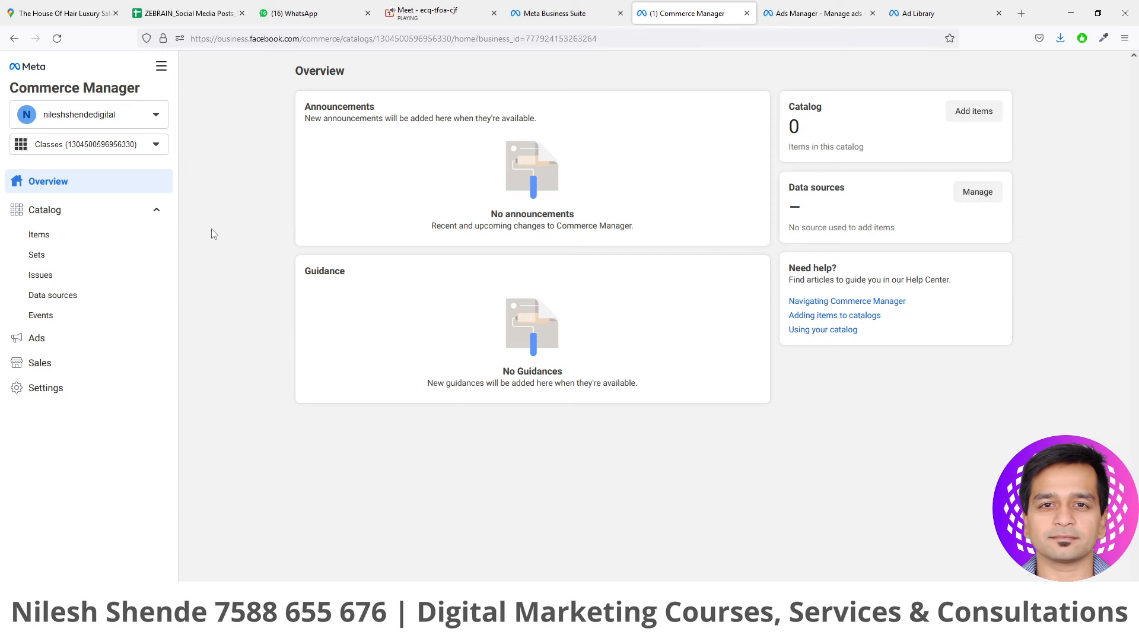
left_click(44, 237)
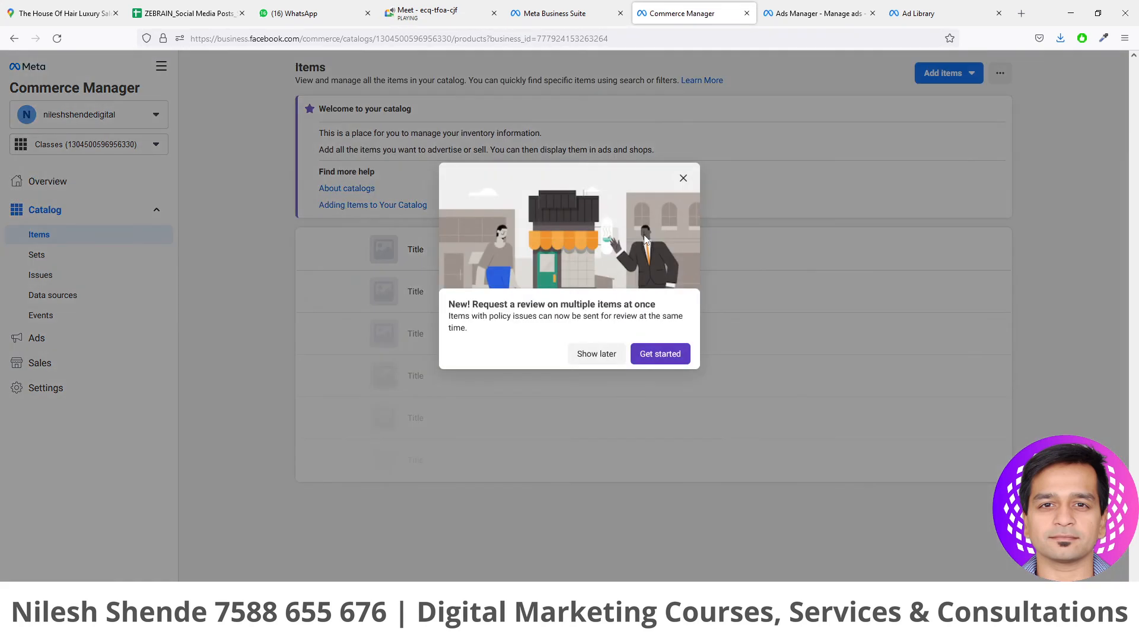
left_click(596, 352)
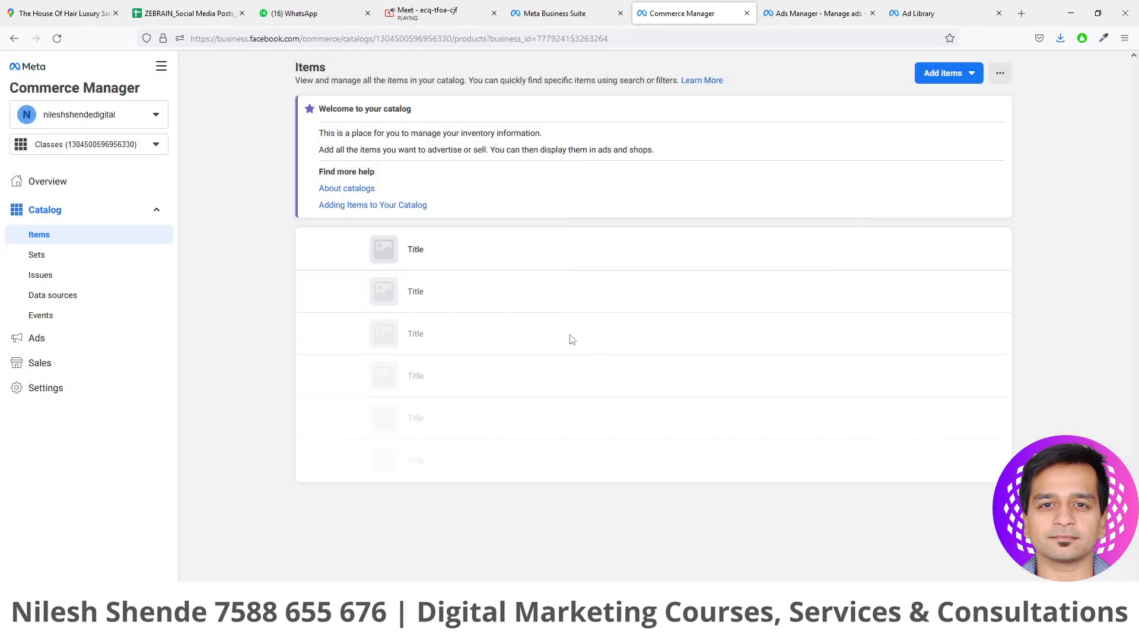
left_click(946, 79)
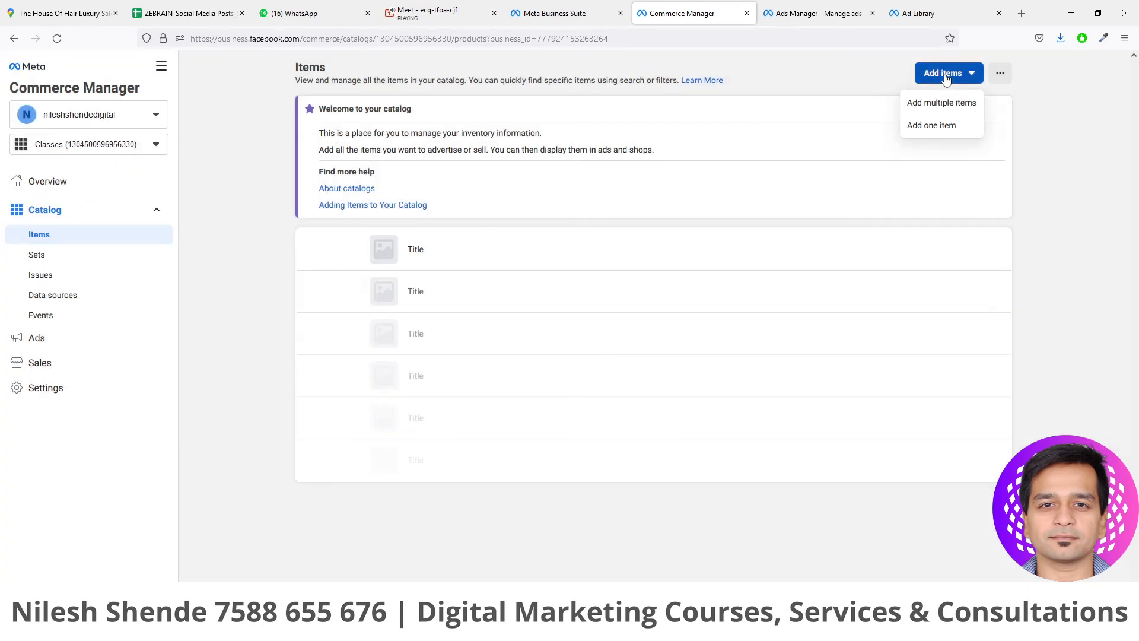
left_click(937, 126)
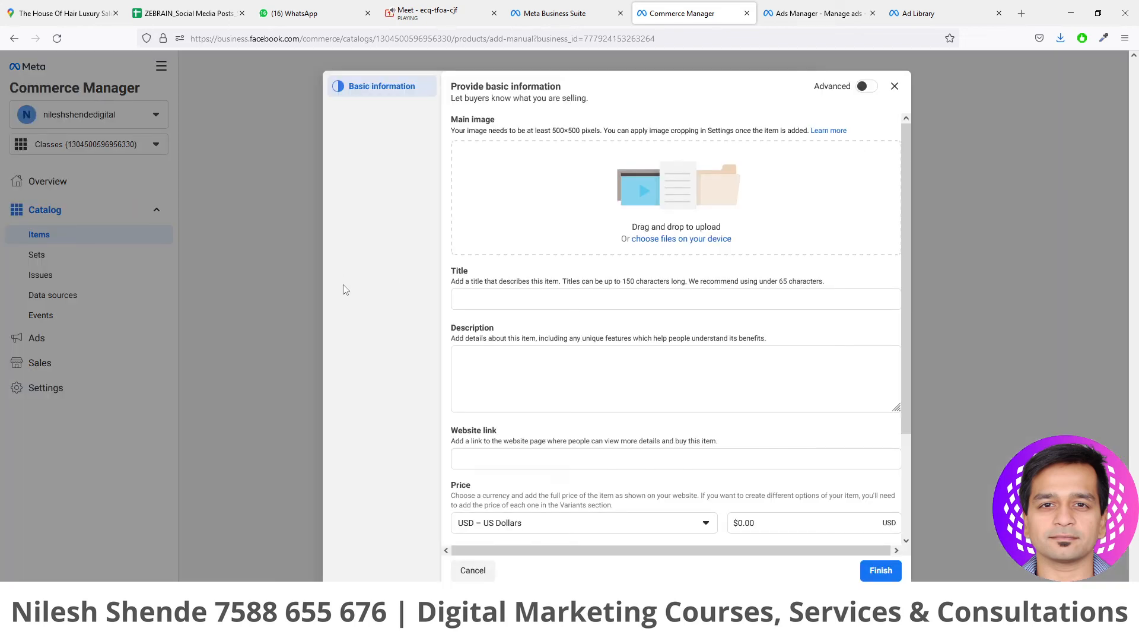
left_click(706, 239)
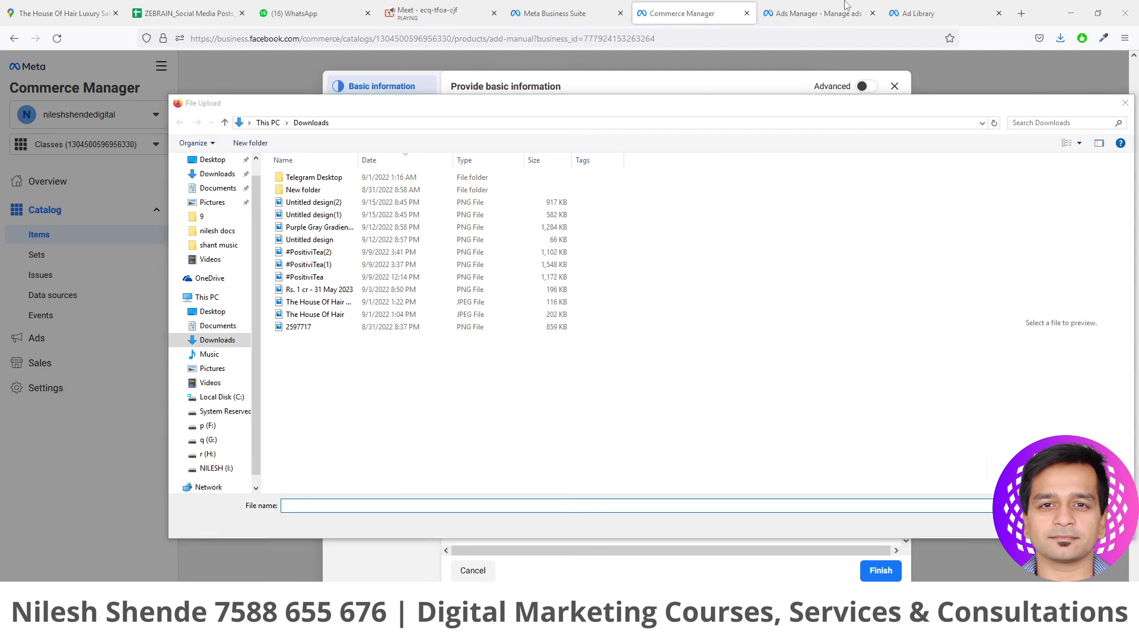
Return to the Ad Library and page back through the first Huedee carousel ad's product cards
left_click(937, 6)
left_click(819, 14)
left_click(919, 13)
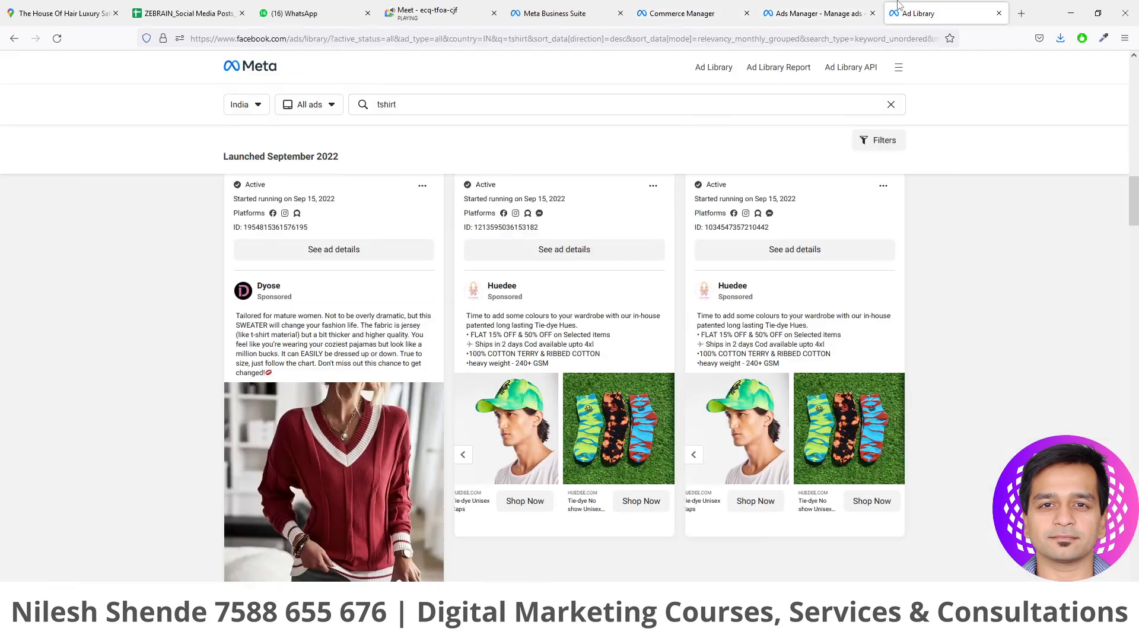
left_click(463, 455)
left_click(665, 454)
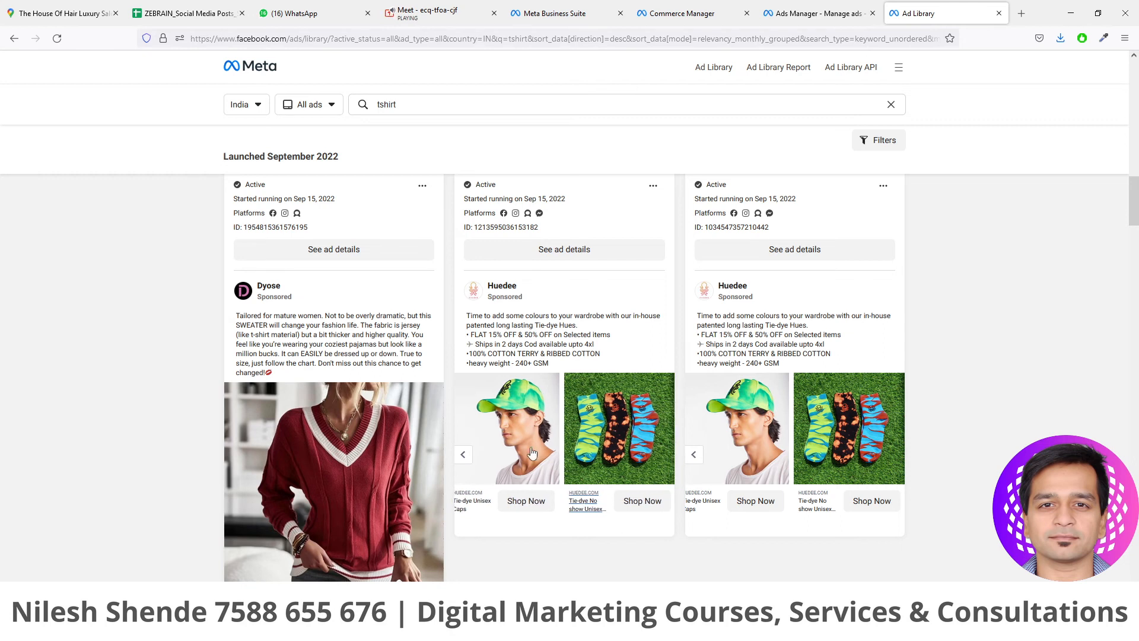
left_click(463, 456)
left_click(464, 456)
left_click(464, 455)
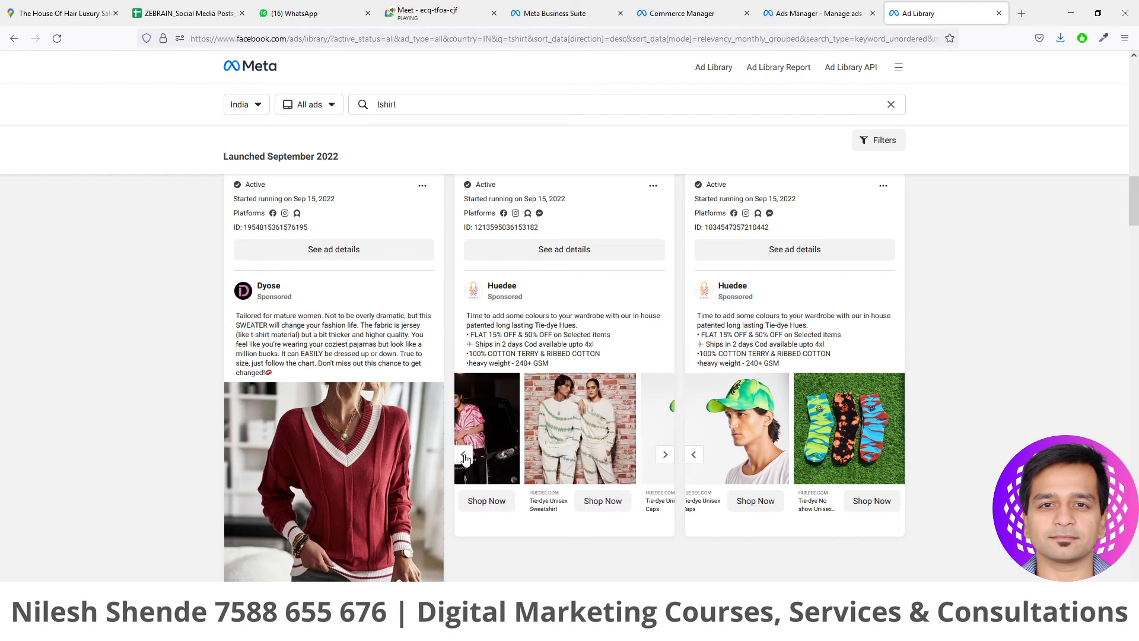
Rewind the first Huedee carousel ad to its opening product card and view how the catalog cards are laid out
left_click(464, 456)
left_click(464, 456)
left_click(464, 456)
left_click(464, 455)
left_click(464, 456)
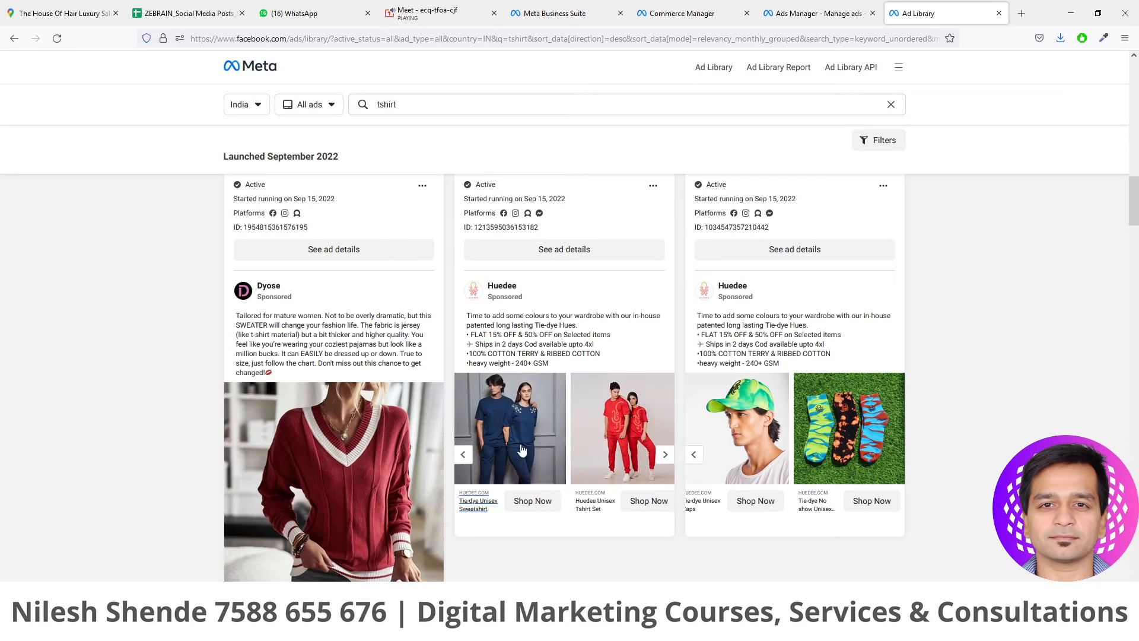
left_click(464, 456)
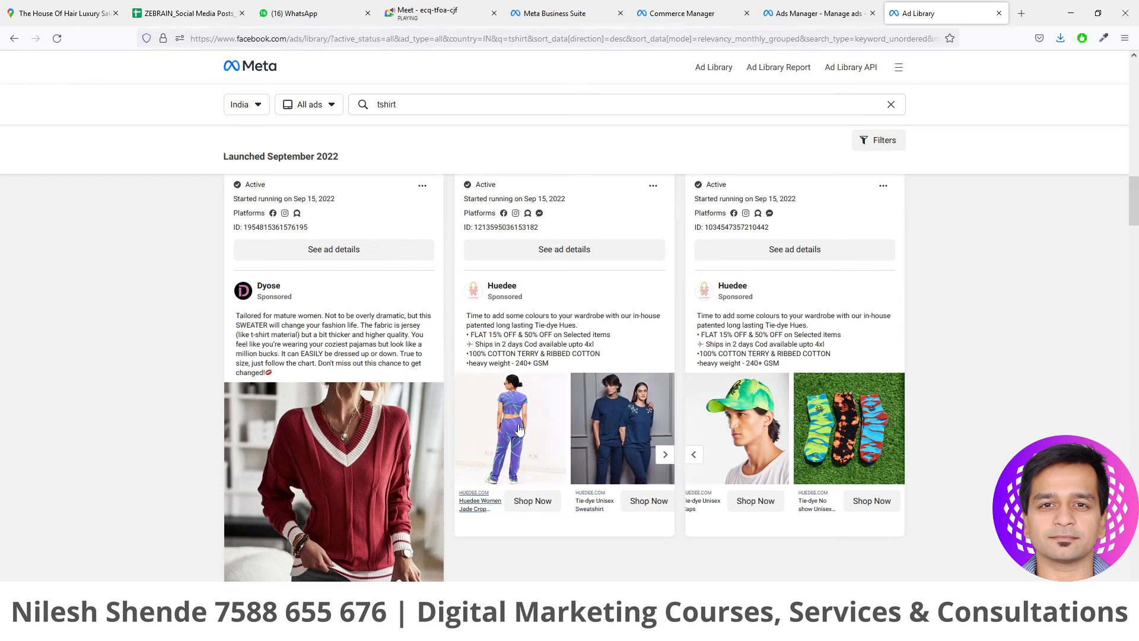
scroll(555, 415, "down", 1)
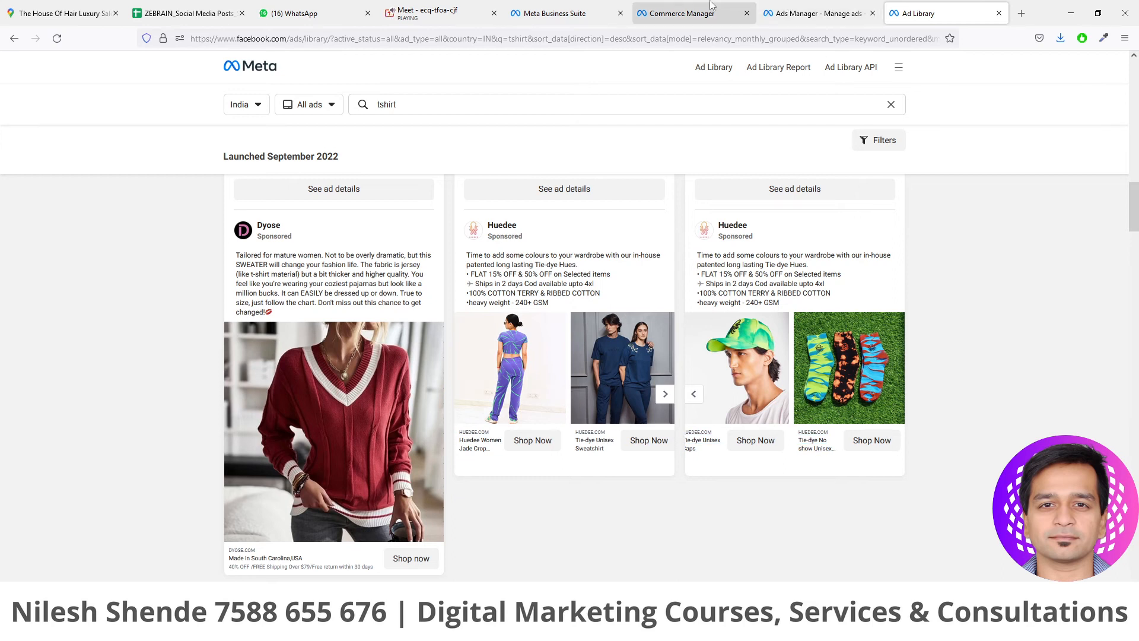
Switch back to Commerce Manager and upload Untitled design(2) as the new item's main image
left_click(682, 13)
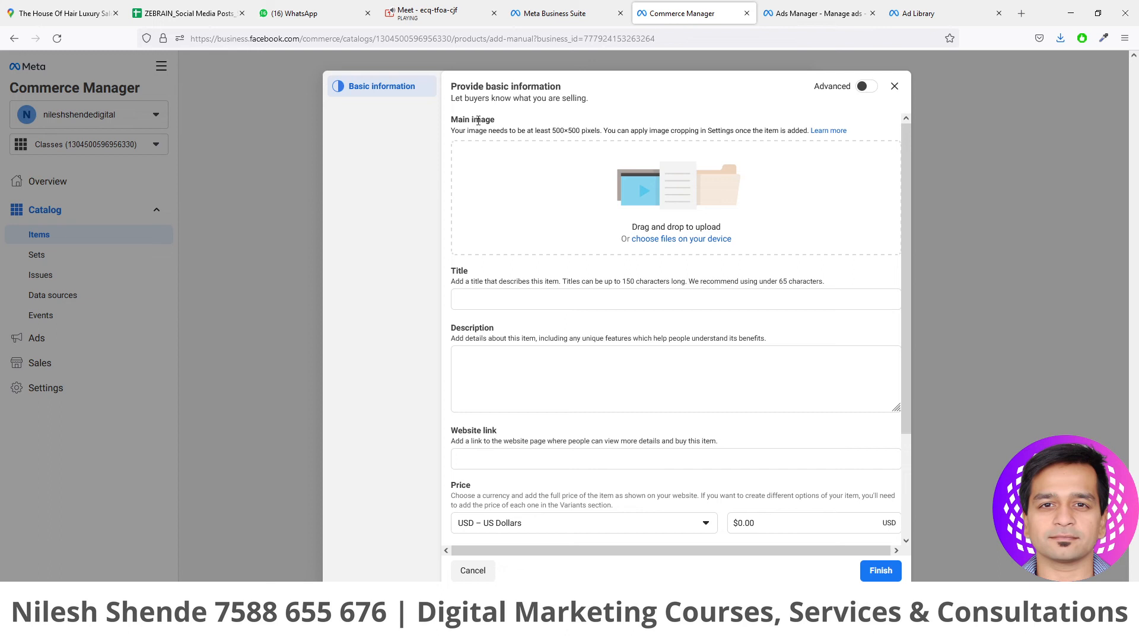
left_click_drag(550, 130, 589, 130)
left_click(562, 129)
left_click_drag(551, 129, 578, 131)
left_click(659, 239)
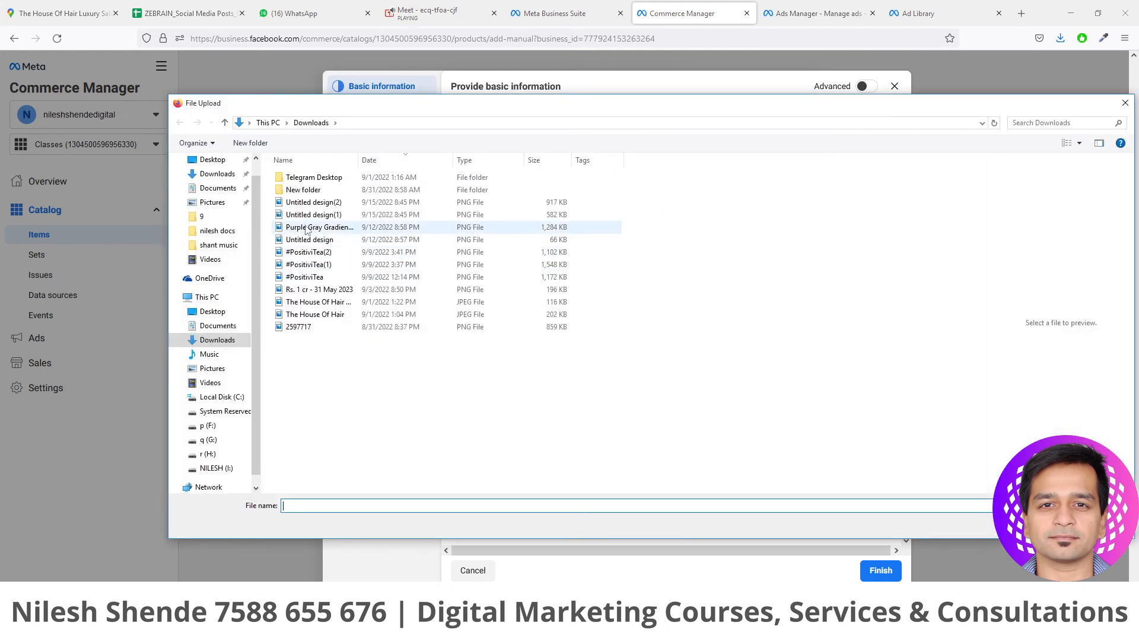
left_click(314, 204)
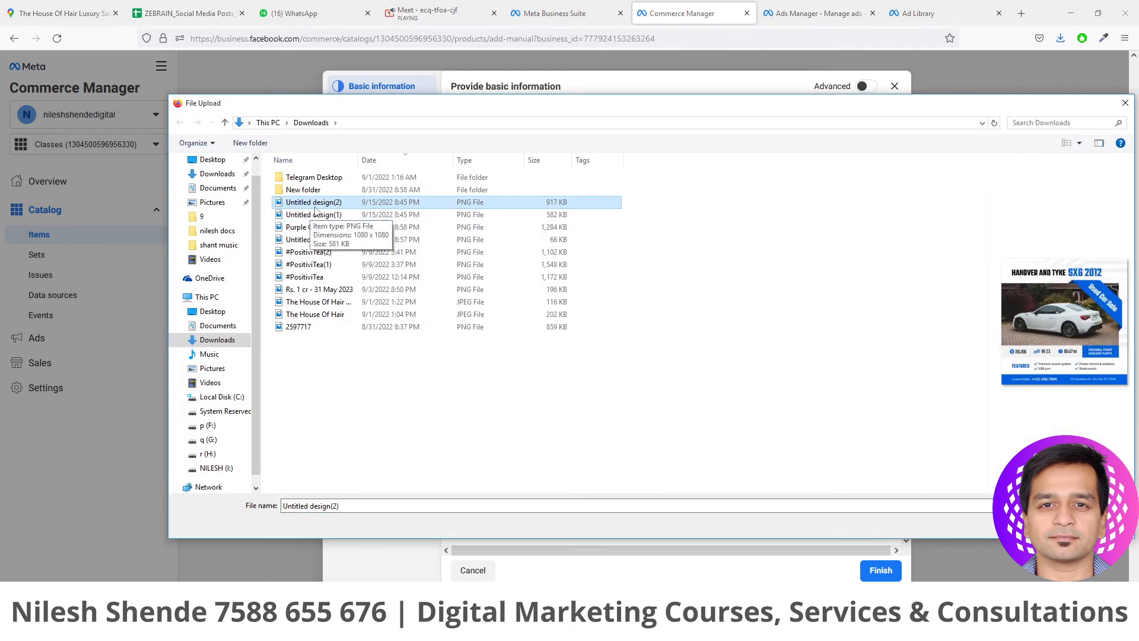
left_click(1041, 525)
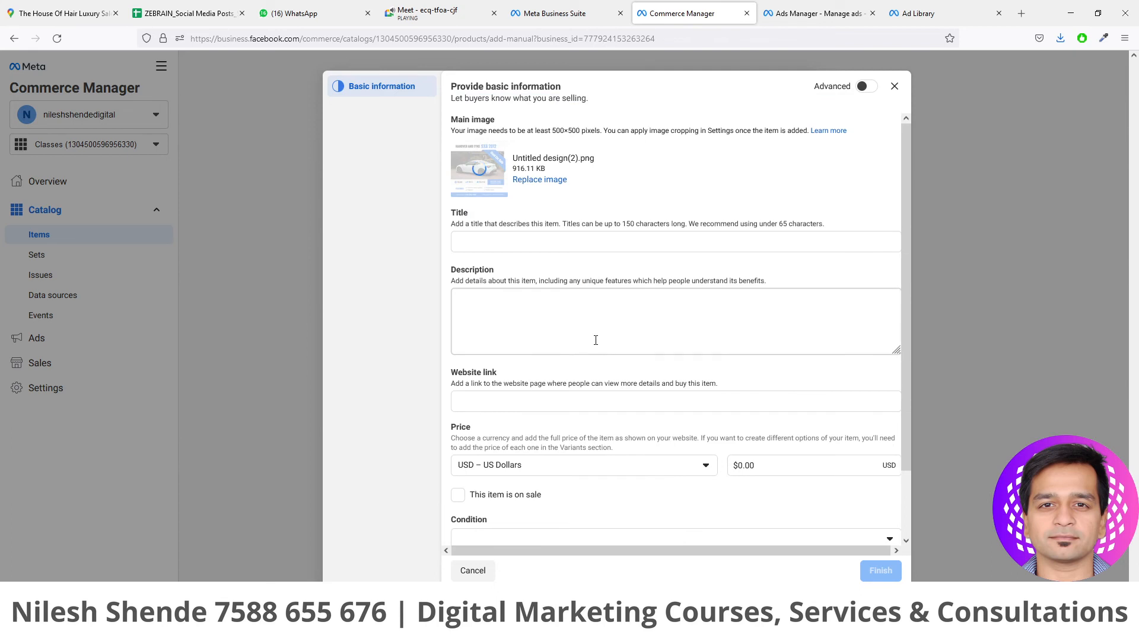
Title the item "Facebook and instagram coaching" and enter the presenter's own website address as its website link
left_click(520, 244)
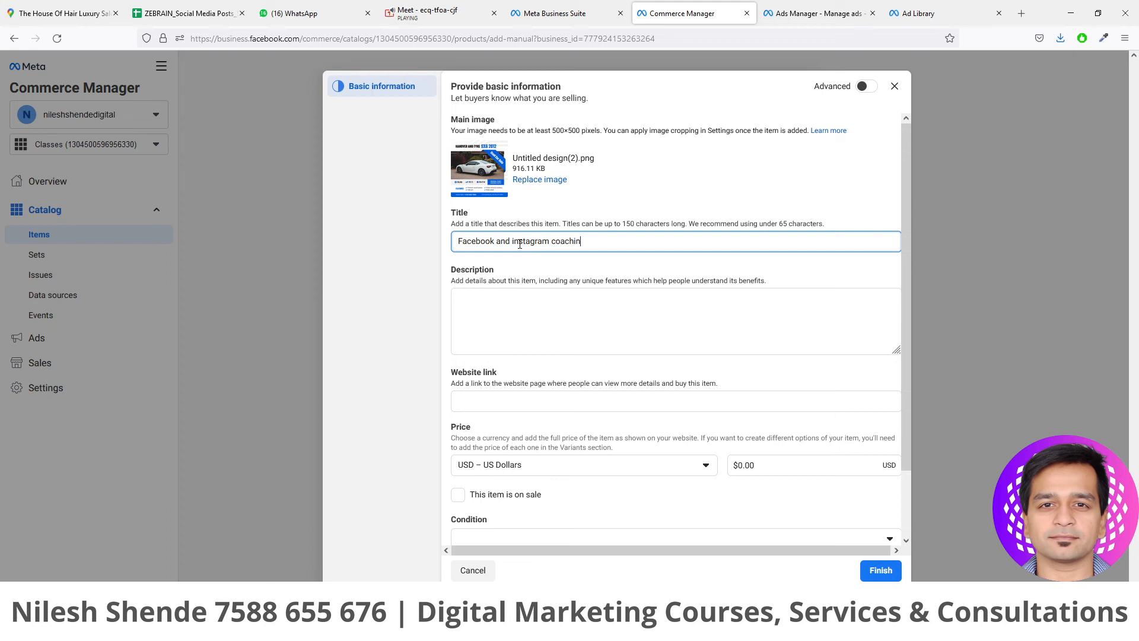
left_click(537, 321)
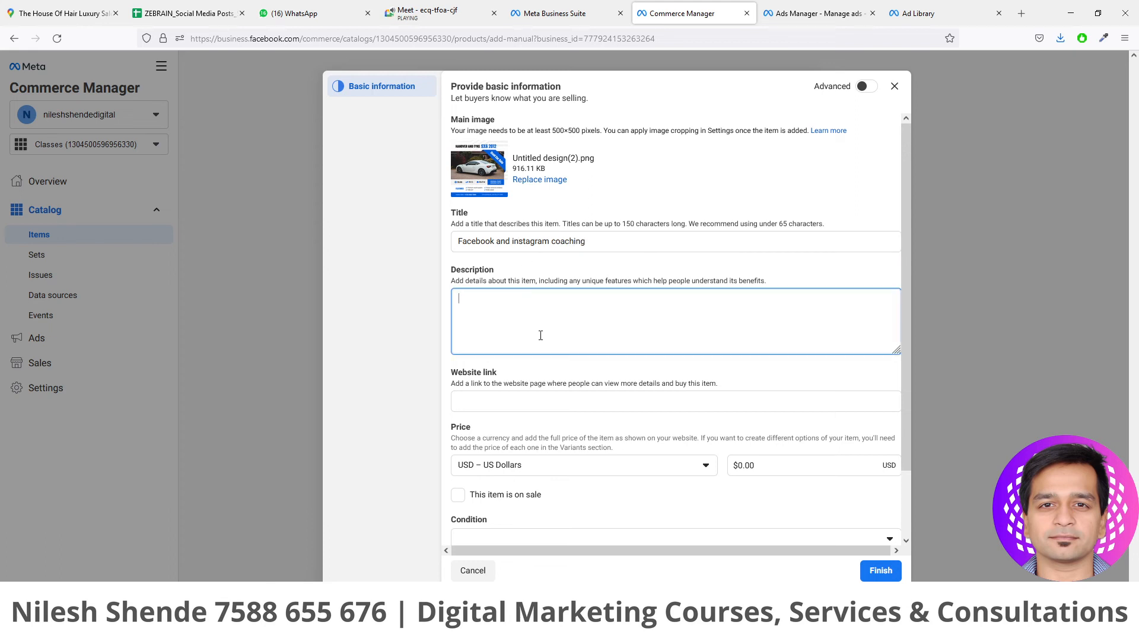
left_click(516, 400)
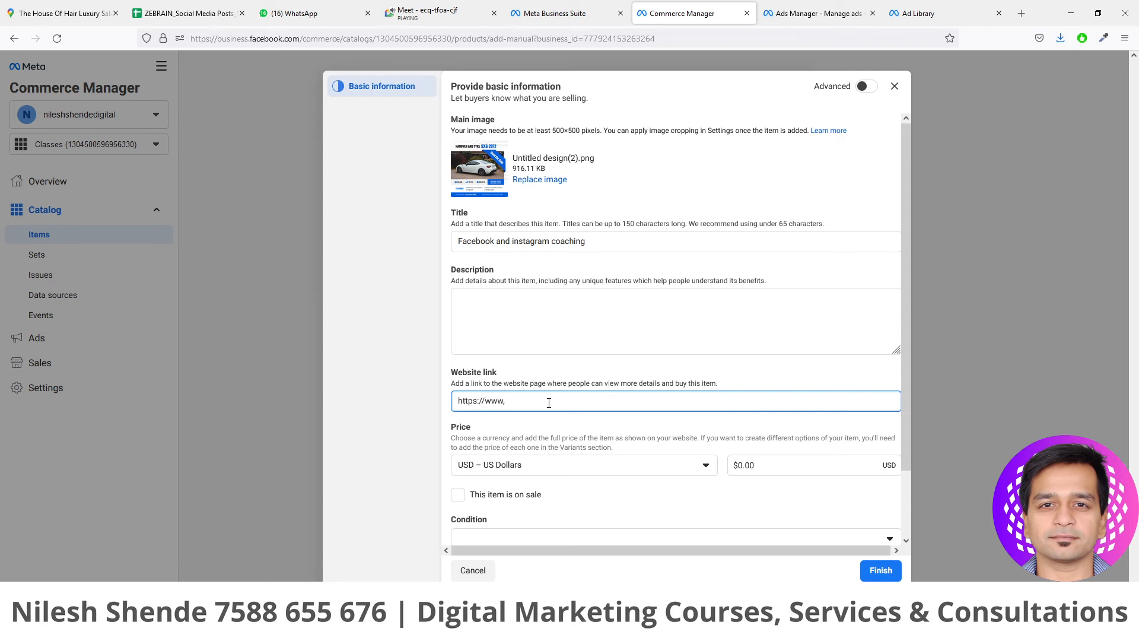
type("https://www.nilesh")
key("BackSpace")
key("BackSpace")
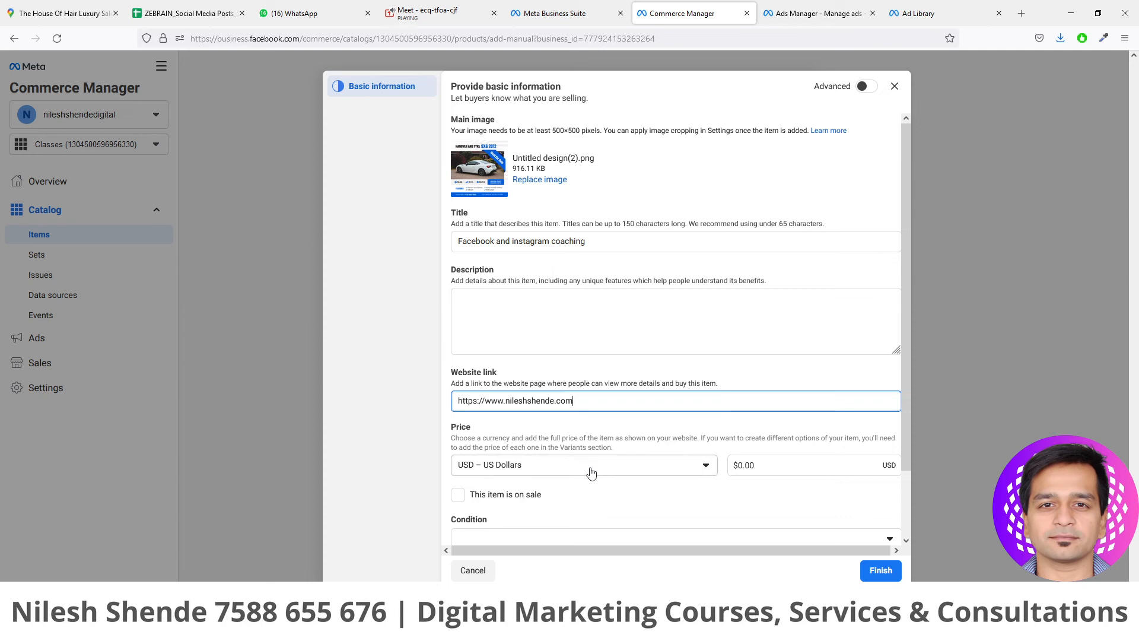
Change the item's currency to INR – Indian Rupee and set its price to 8000
left_click(591, 472)
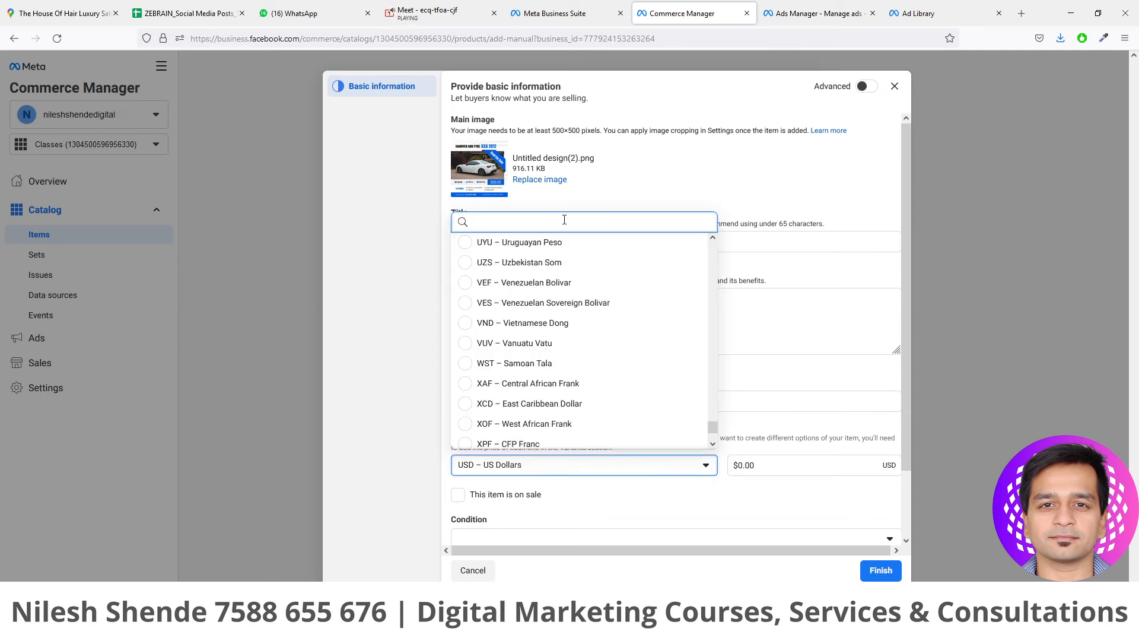
type("inr")
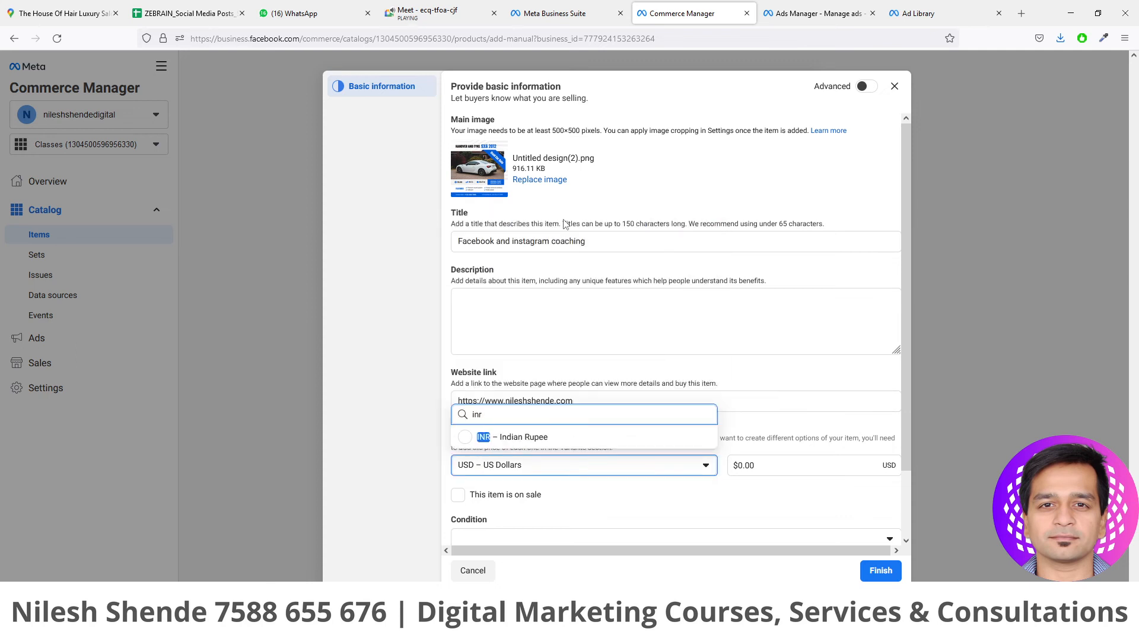
left_click(573, 439)
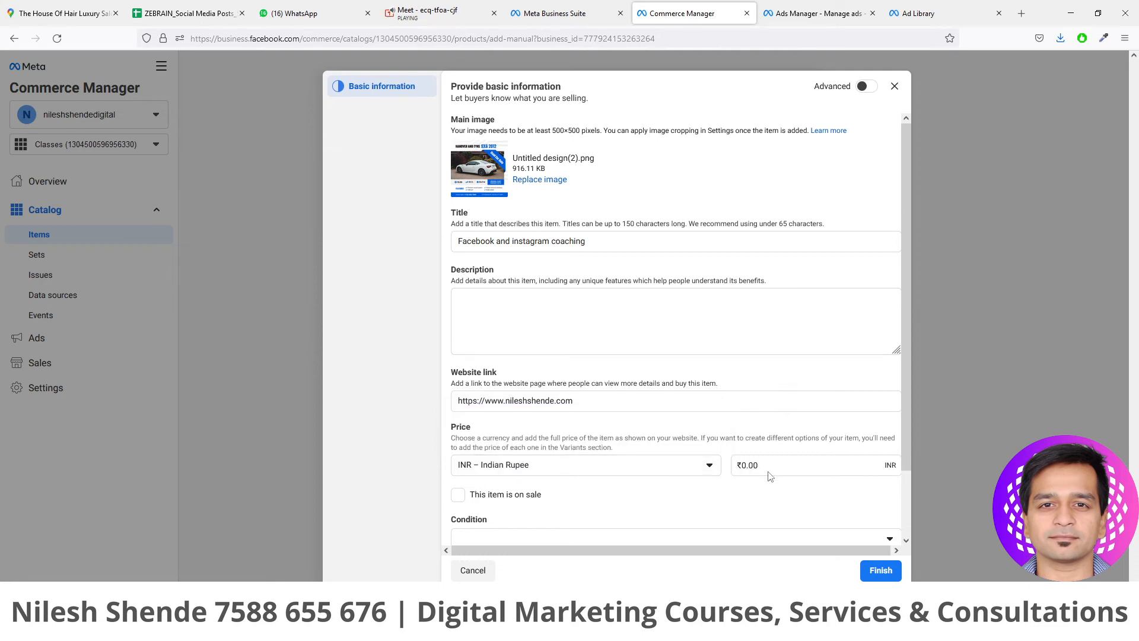
left_click(733, 469)
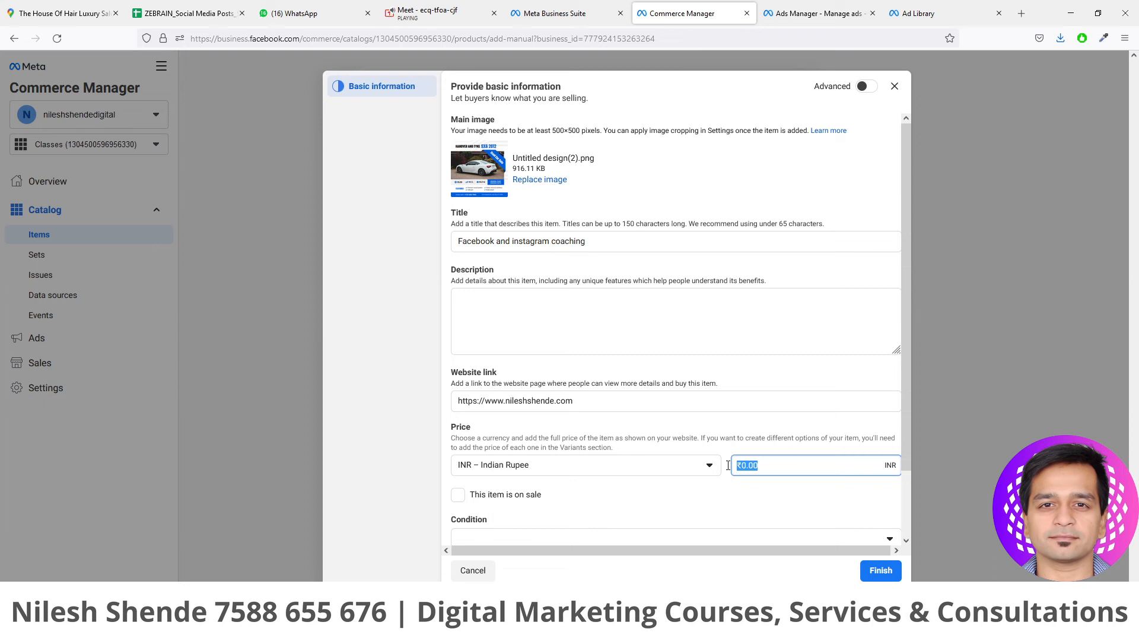
type("8000")
scroll(635, 427, "down", 2)
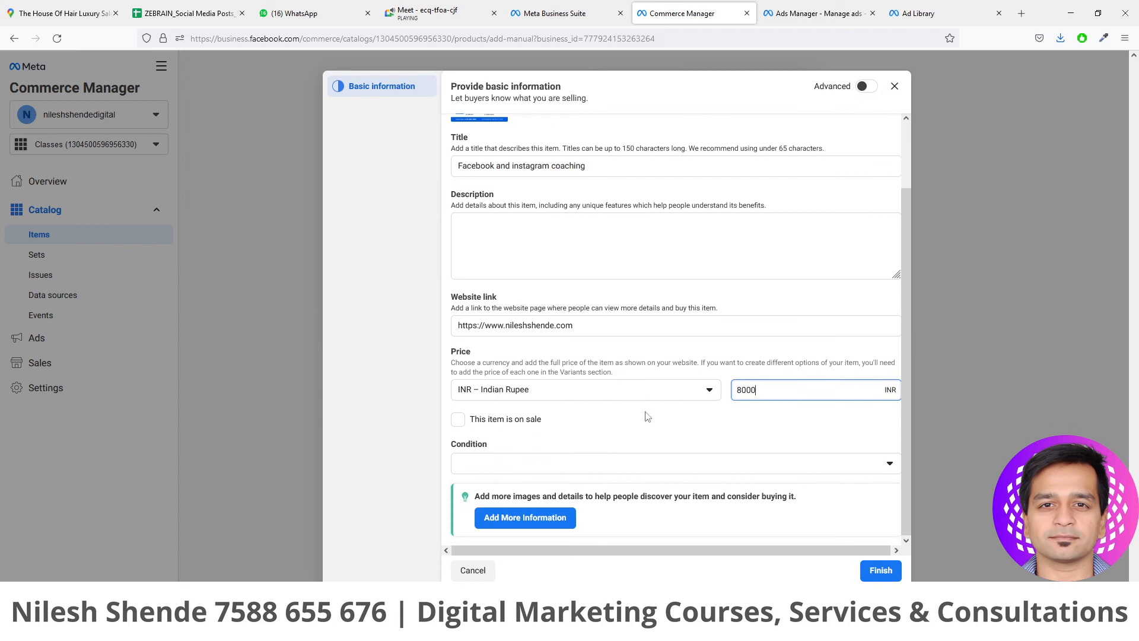
Try to finish the item and set its condition to New
left_click(882, 570)
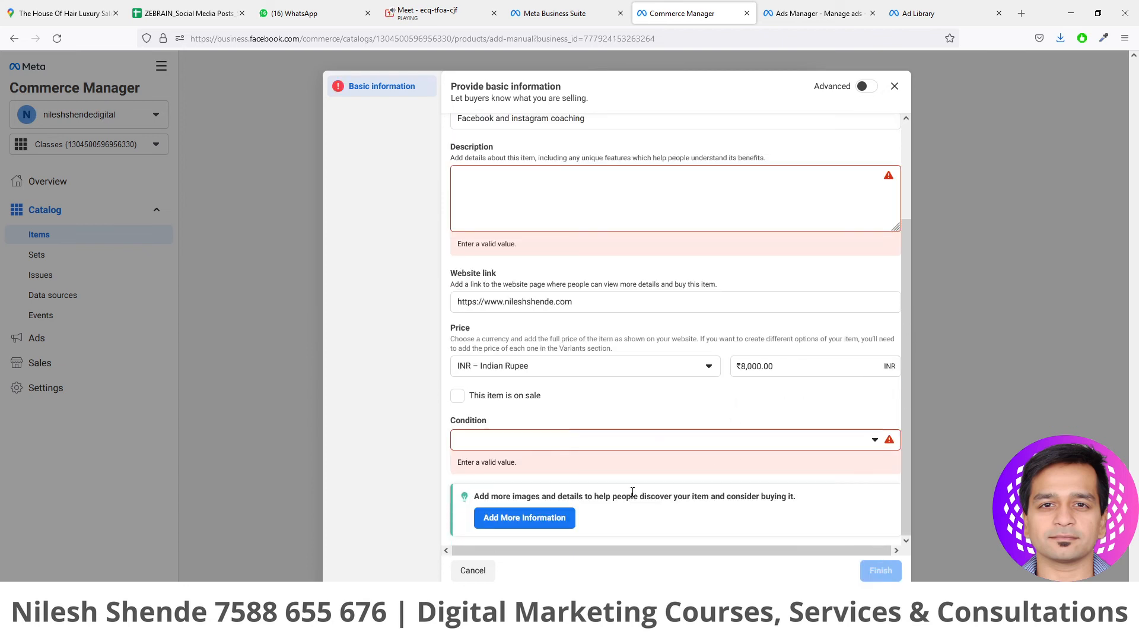
left_click(524, 444)
left_click(509, 470)
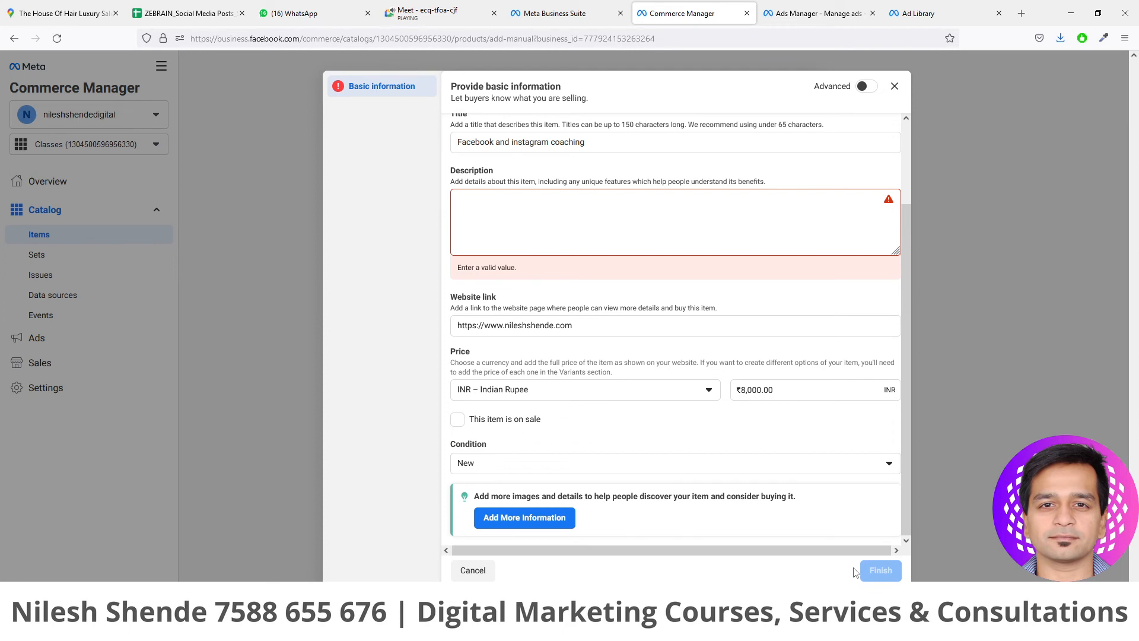
Fill the item's description with the field's own helper text, finish adding the item, and postpone the review feature introduction
left_click(568, 226)
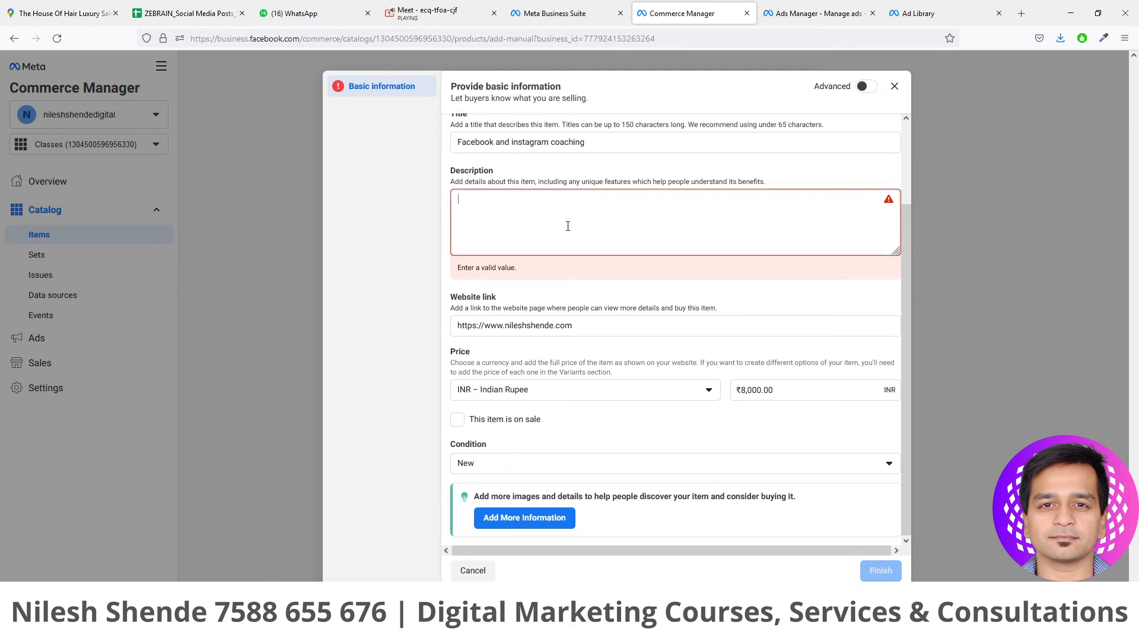
triple_click(547, 181)
key("ctrl+c")
left_click(546, 204)
key("ctrl+v")
left_click(880, 570)
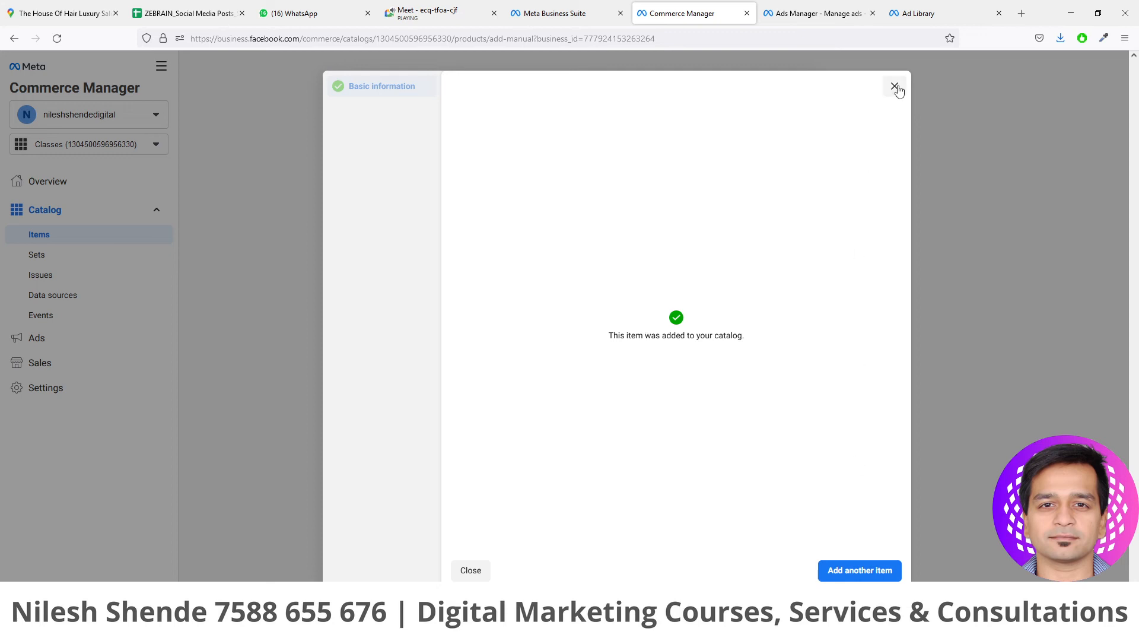
left_click(471, 570)
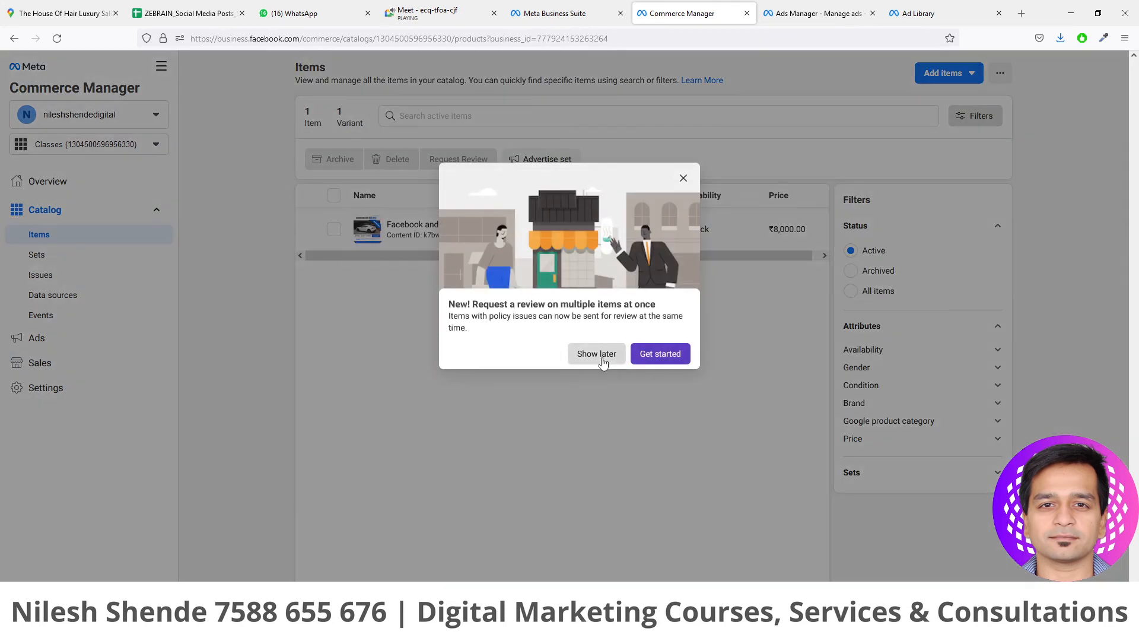
left_click(597, 350)
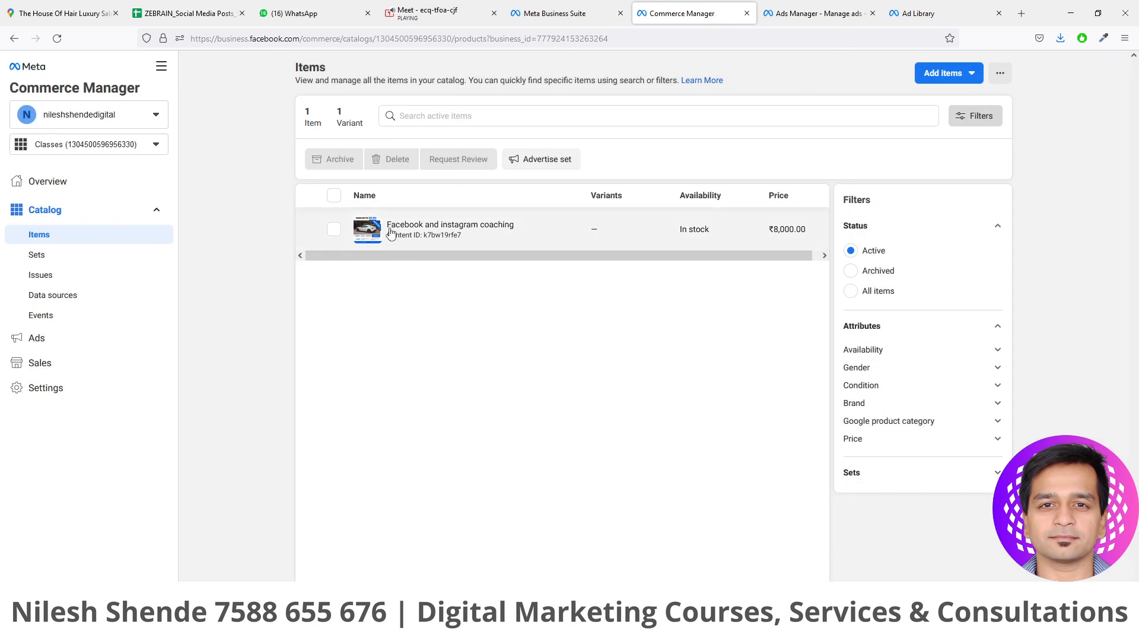
Open the Facebook and instagram coaching item's details and examine its information and the extra item actions
left_click(461, 231)
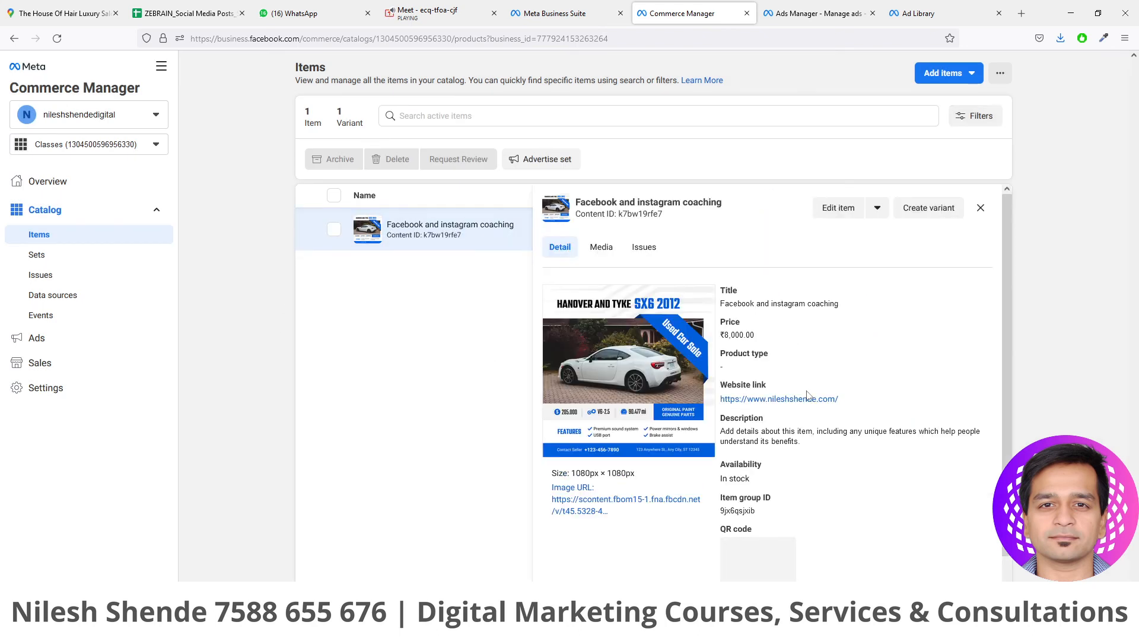
scroll(834, 469, "down", 1)
scroll(835, 469, "up", 1)
left_click(878, 216)
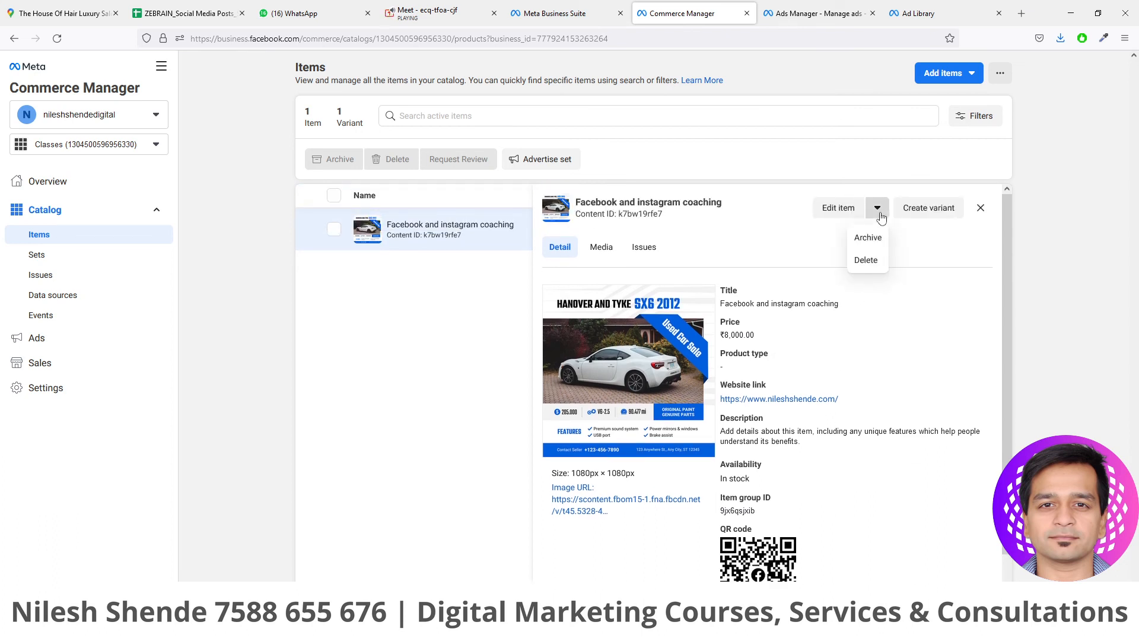
left_click(700, 249)
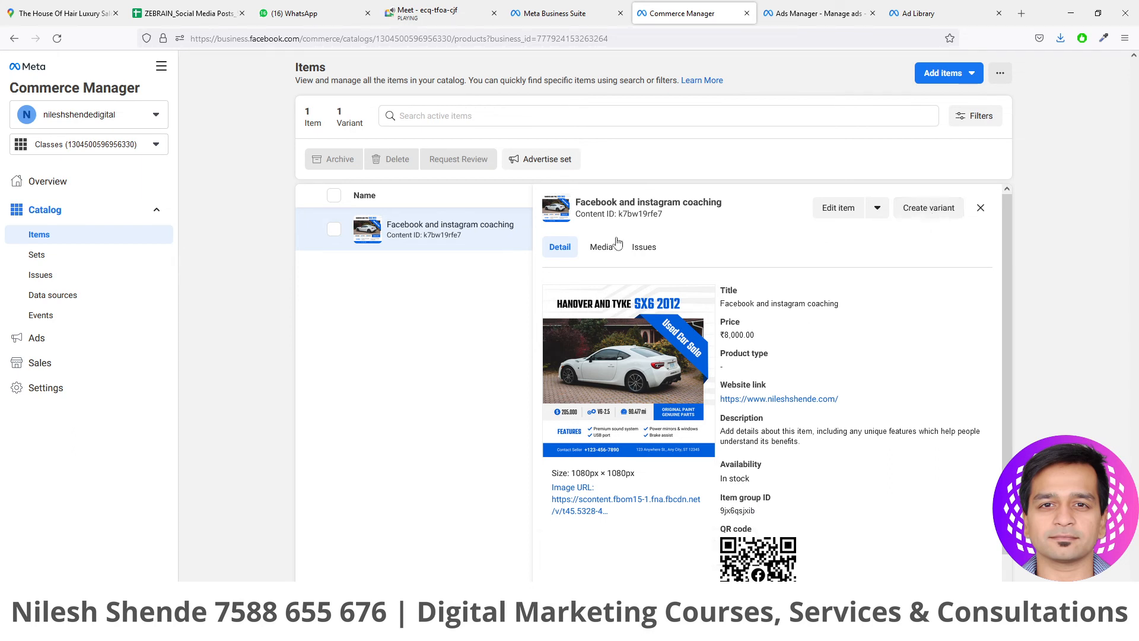
Start a variant of the Facebook and instagram coaching item and upload Untitled design(1) as its main image
left_click(938, 209)
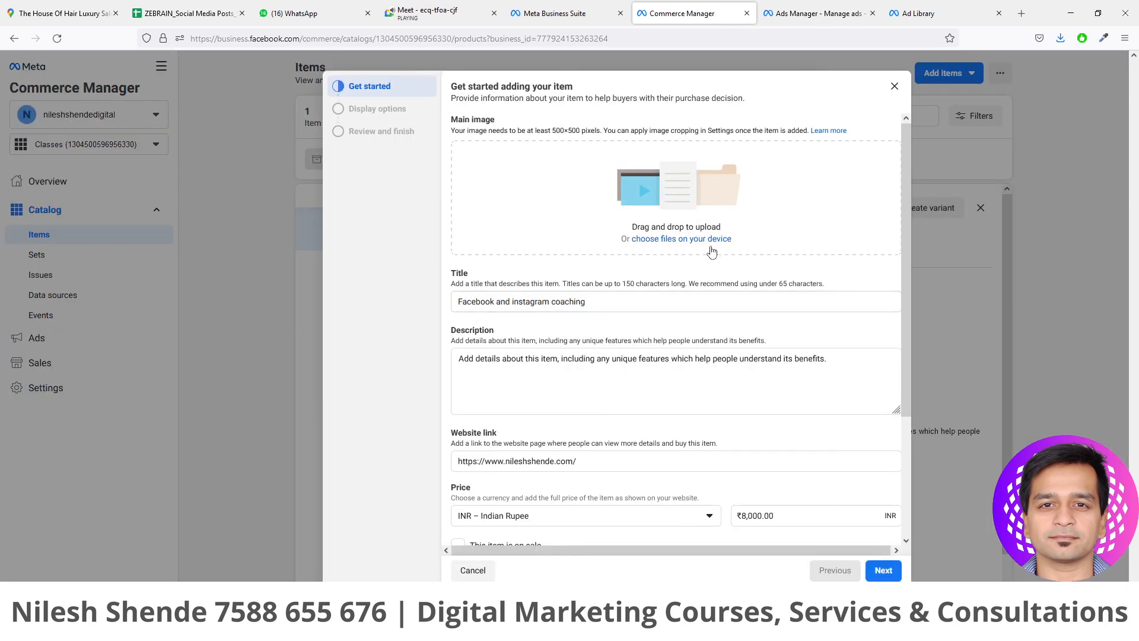
left_click(712, 244)
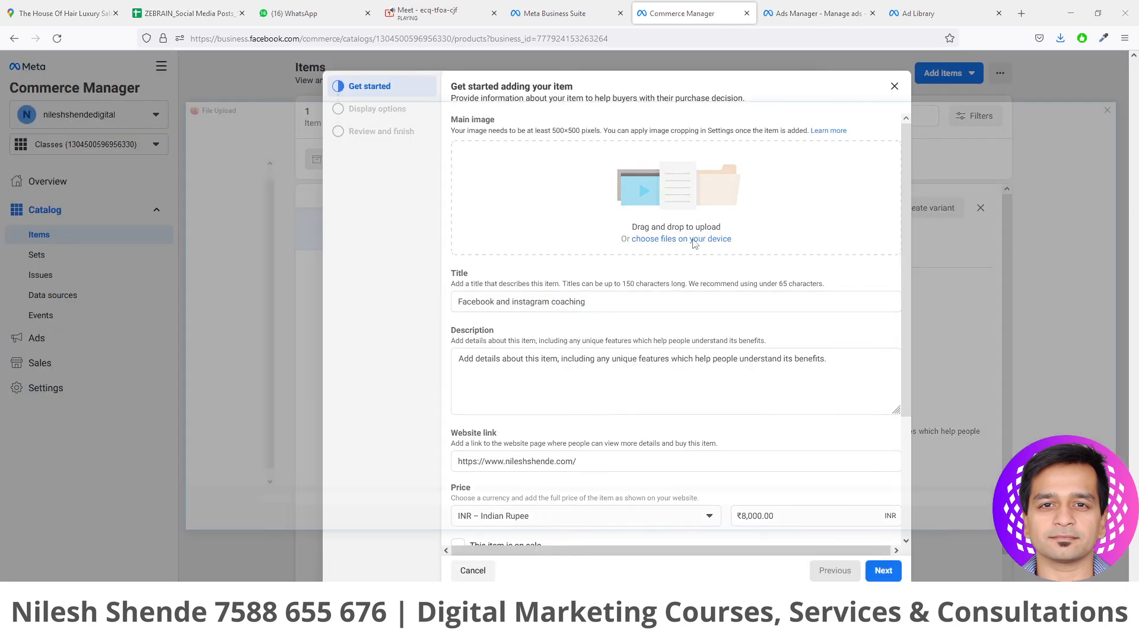
left_click(332, 215)
double_click(333, 215)
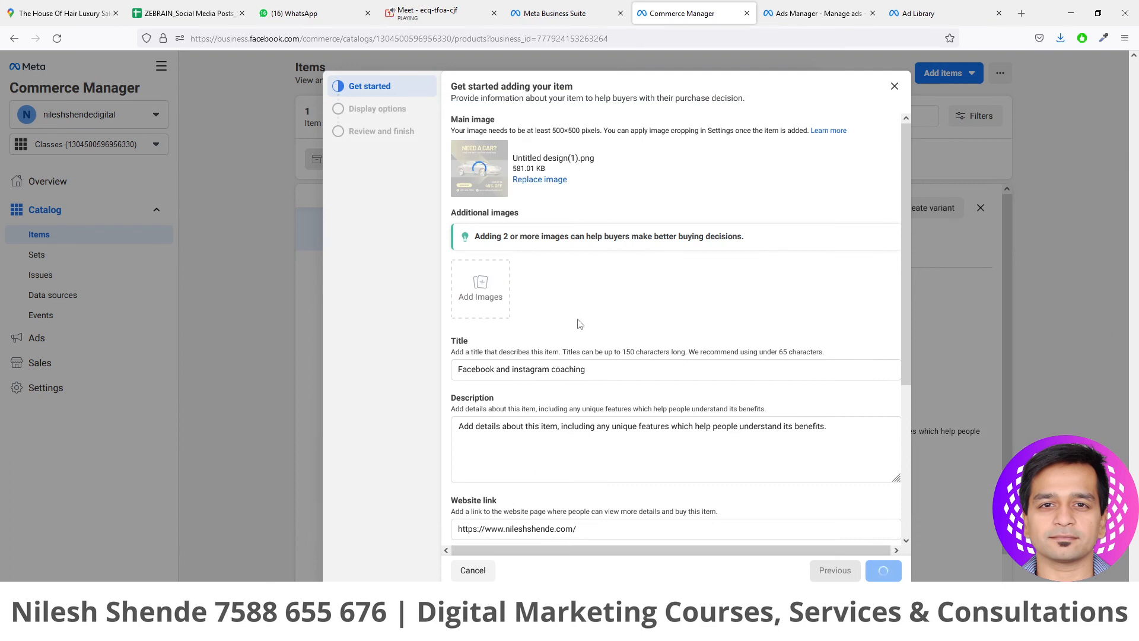
Retitle the variant "Advanced Facebook and instagram coaching"
left_click(610, 370)
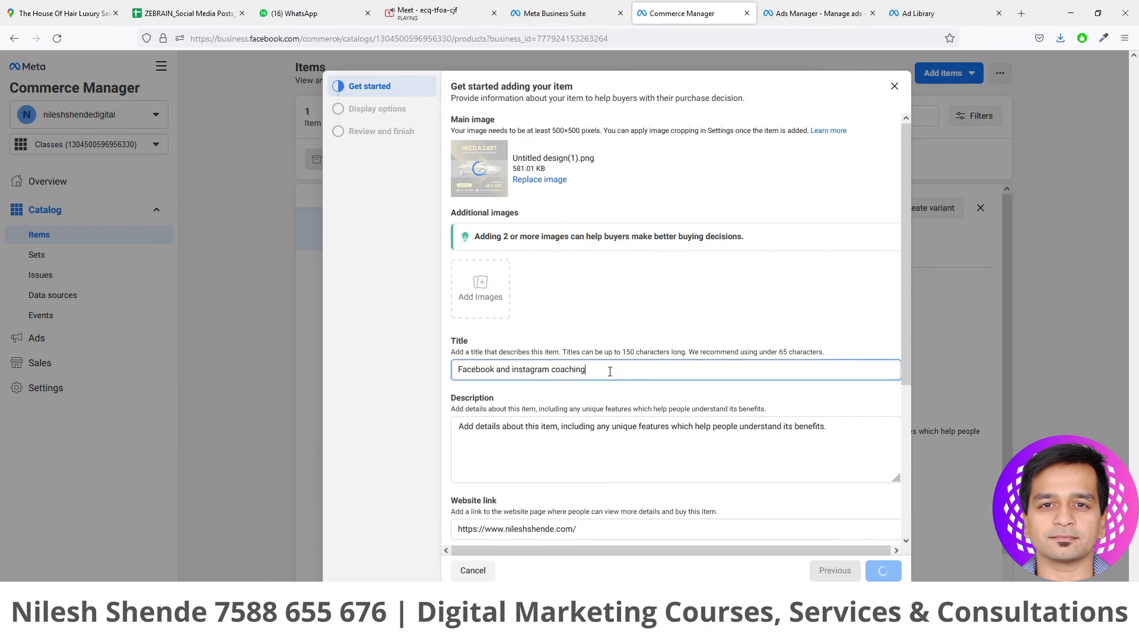
key("Home")
type("Advanced")
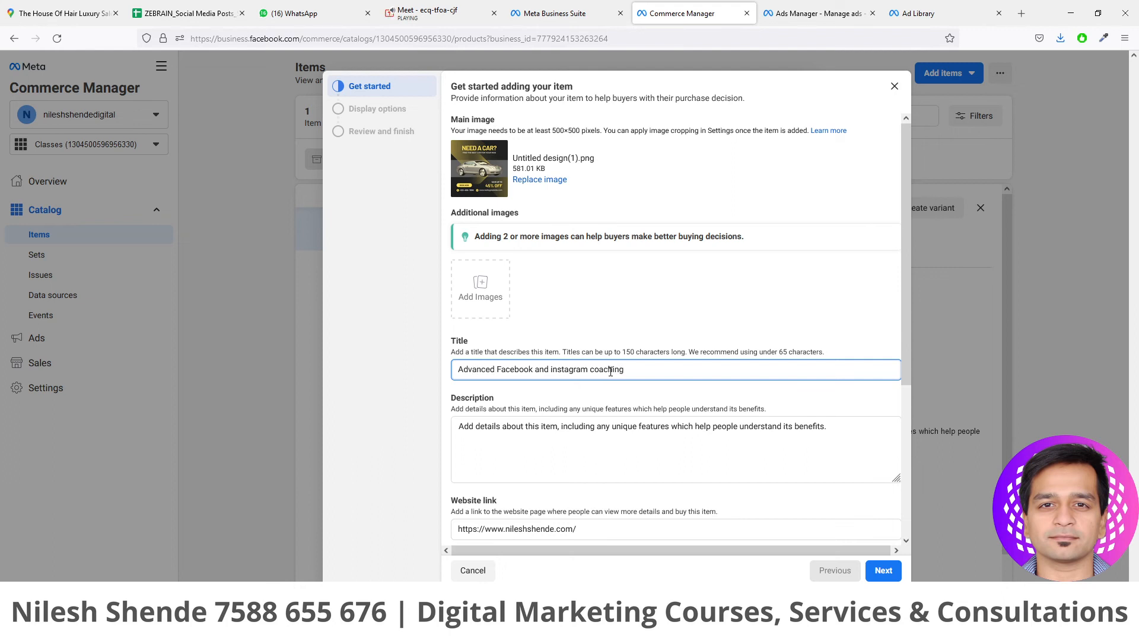
Leave the variant's brand and content ID empty, accept the Active and In stock display options, and finish adding it
scroll(578, 416, "down", 4)
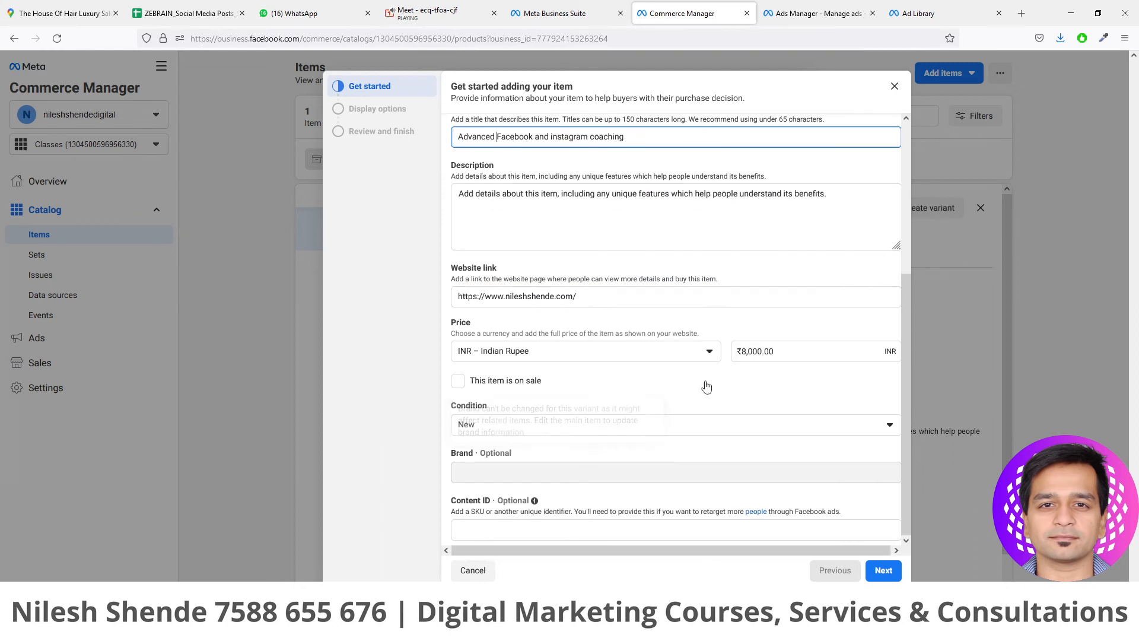
left_click(642, 472)
left_click(693, 529)
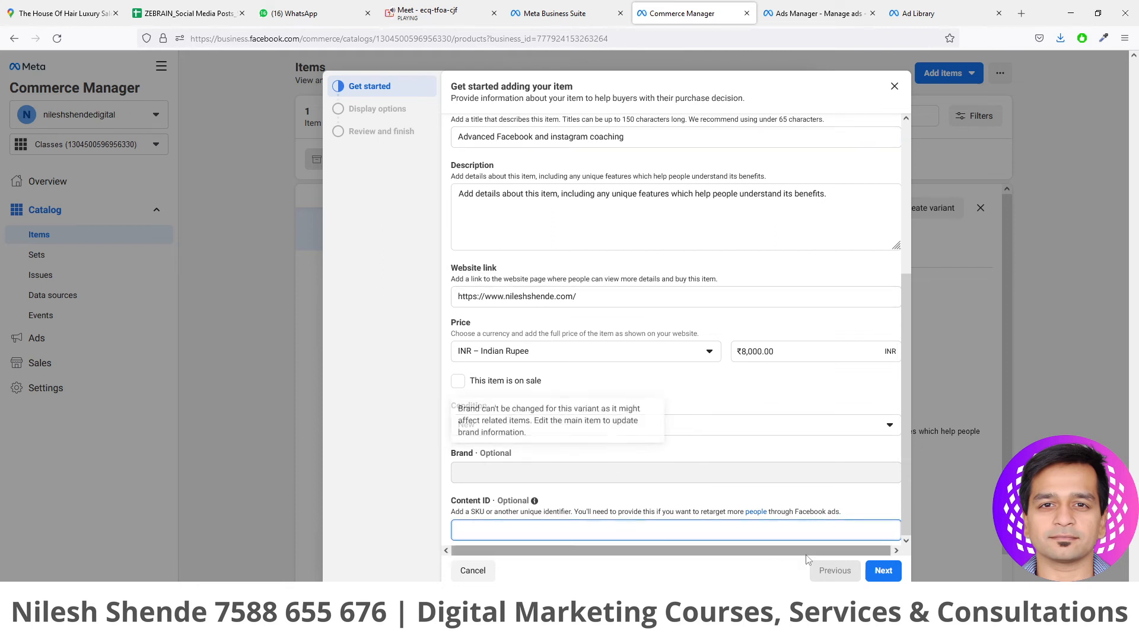
left_click(882, 570)
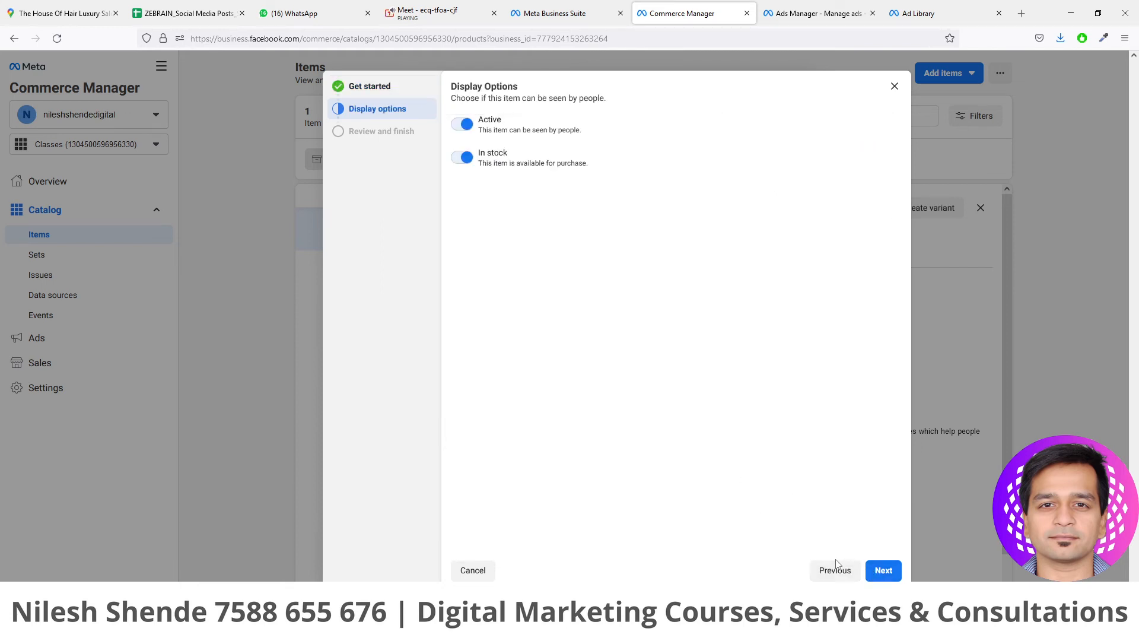
left_click(880, 570)
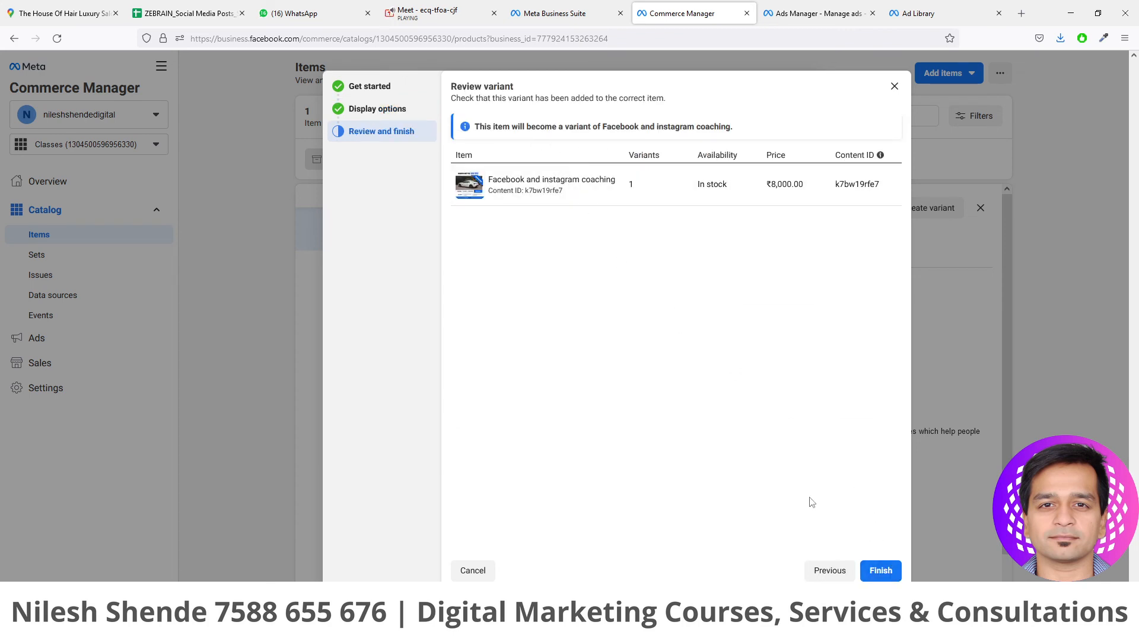
left_click(877, 564)
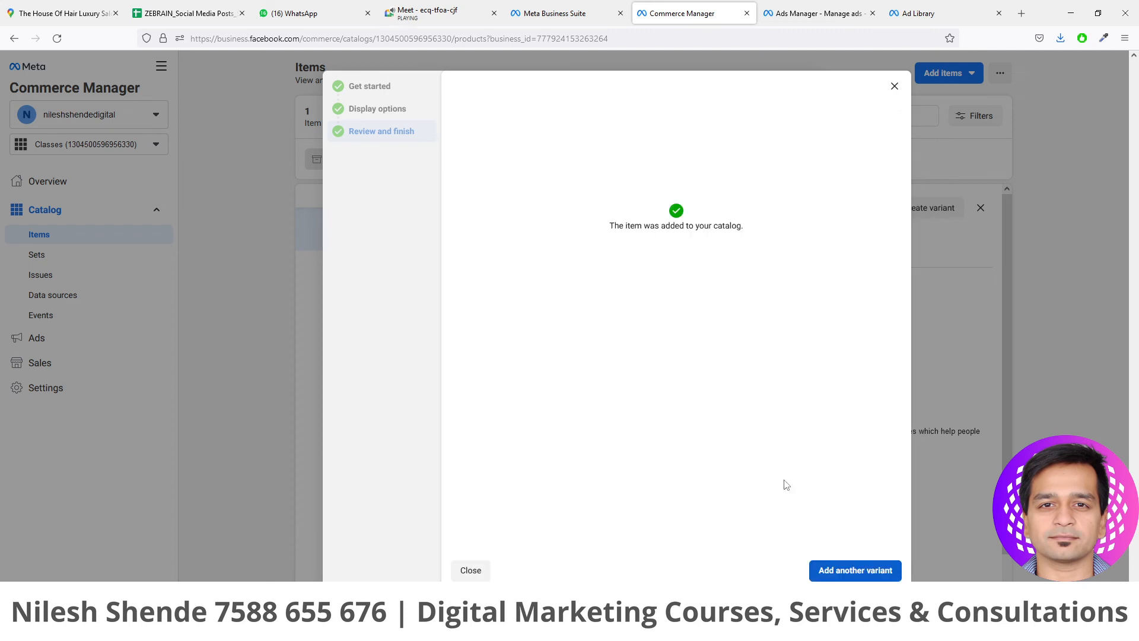
Close the finished variant form and review the Facebook and instagram coaching item's details in the catalog's item list
left_click(471, 570)
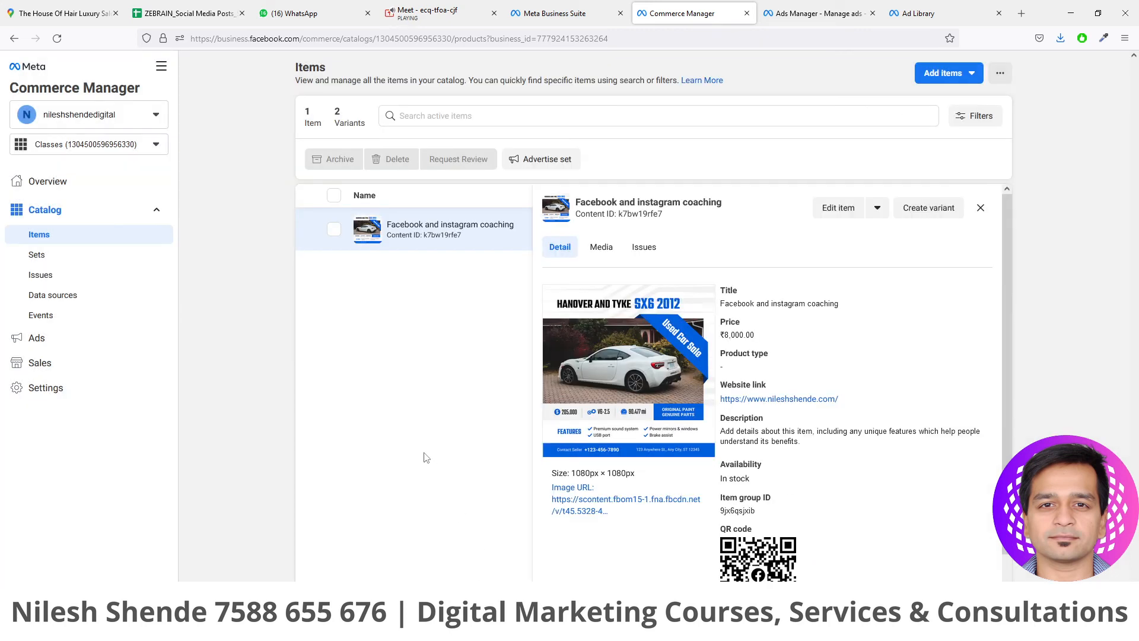
left_click(61, 255)
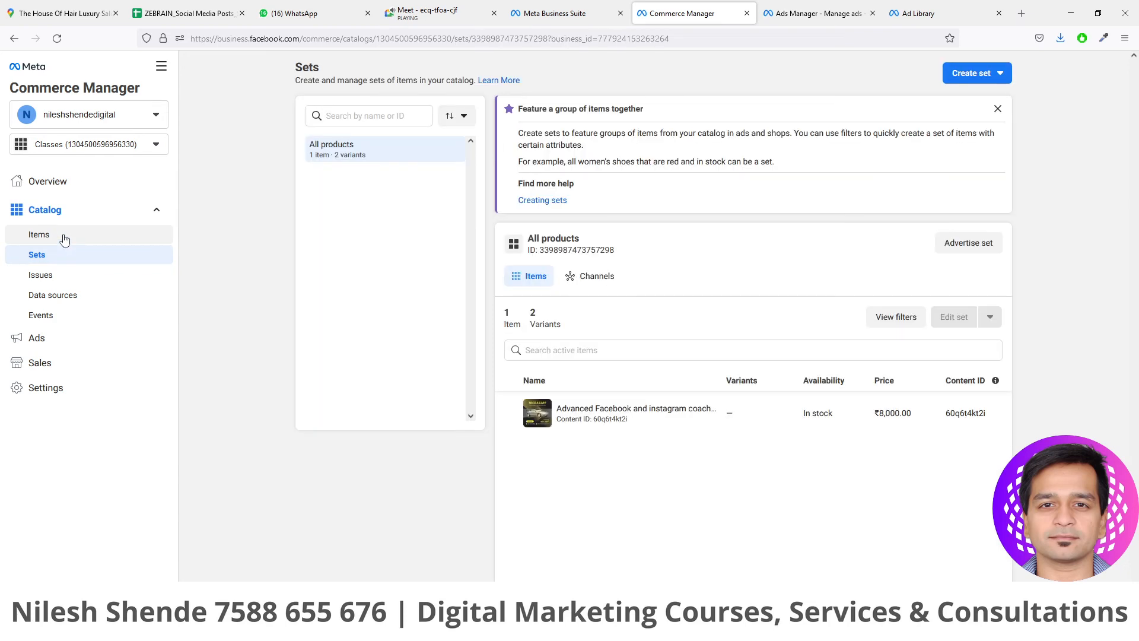
left_click(65, 239)
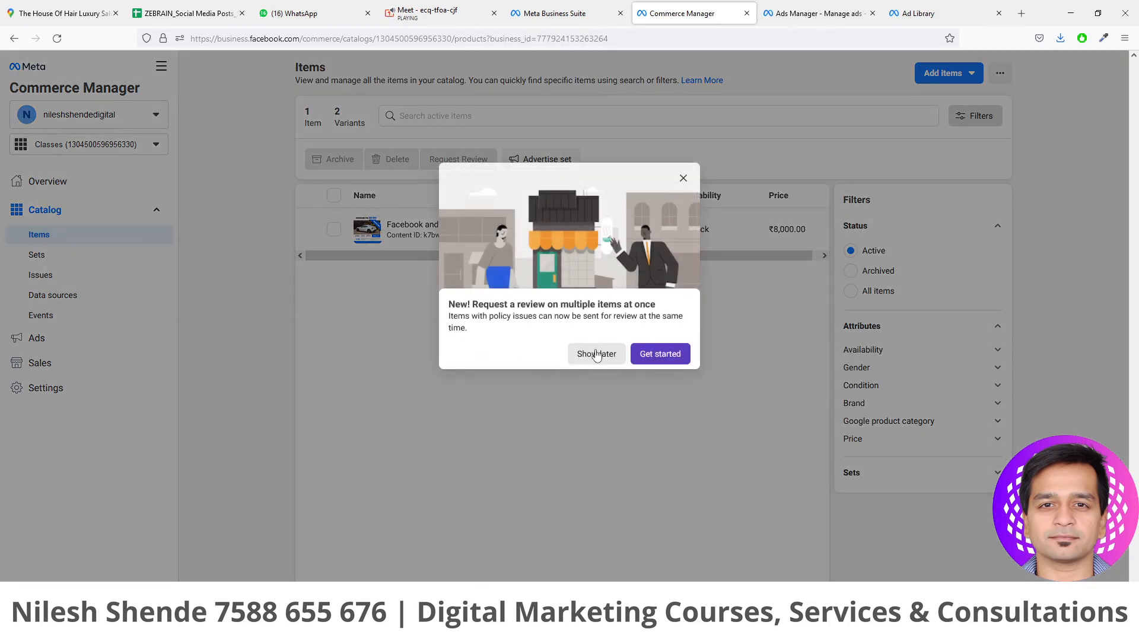
left_click(597, 355)
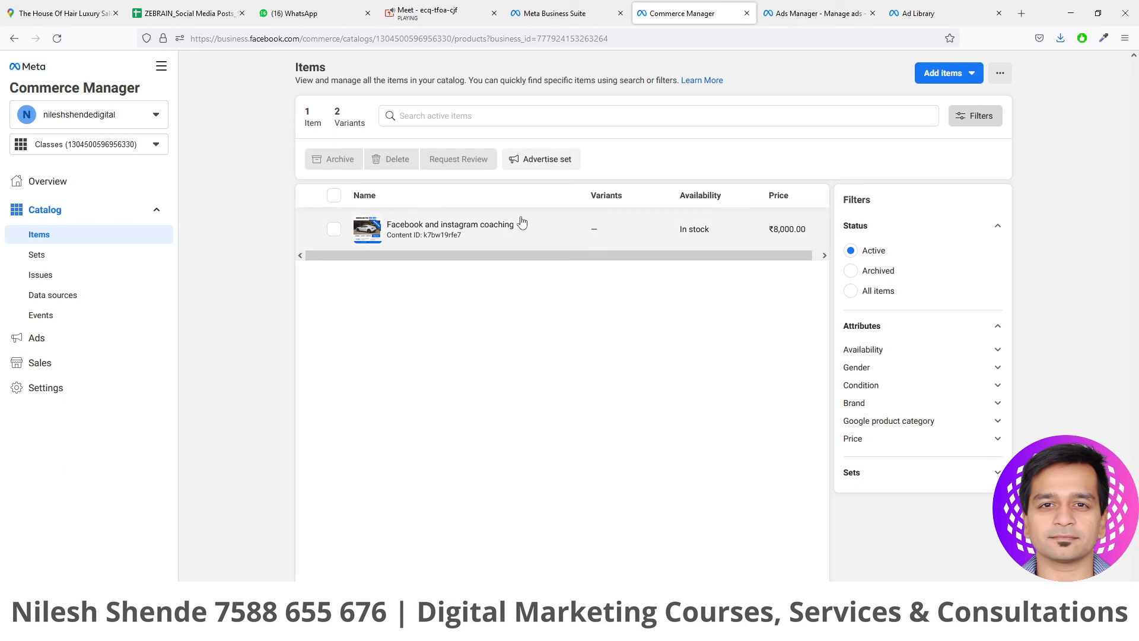
left_click(522, 222)
scroll(860, 402, "down", 1)
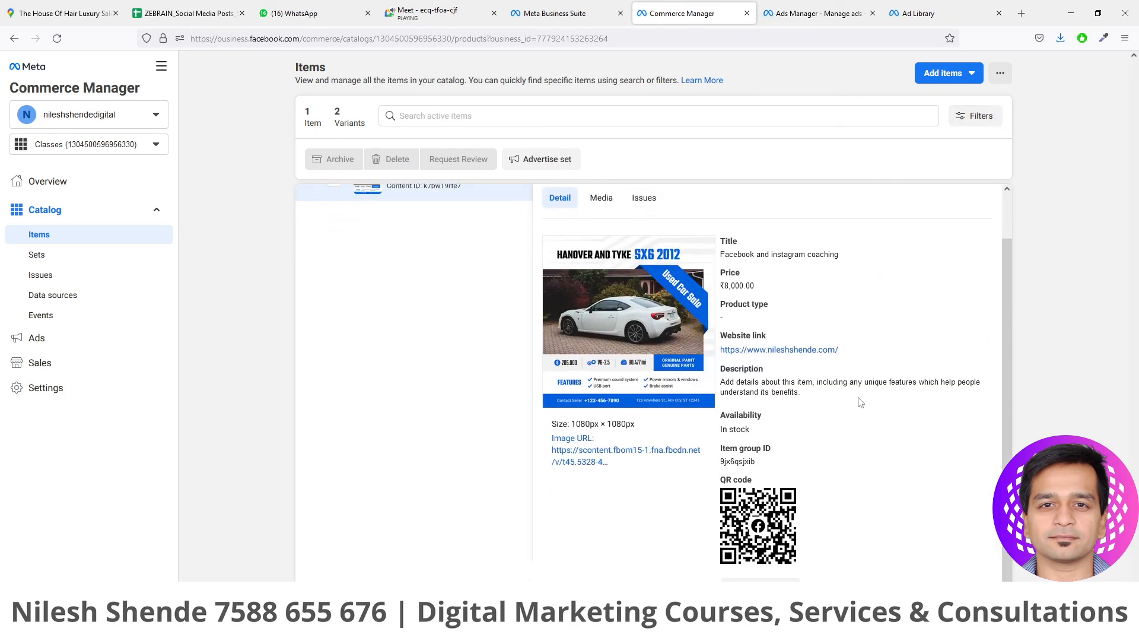
scroll(850, 426, "up", 1)
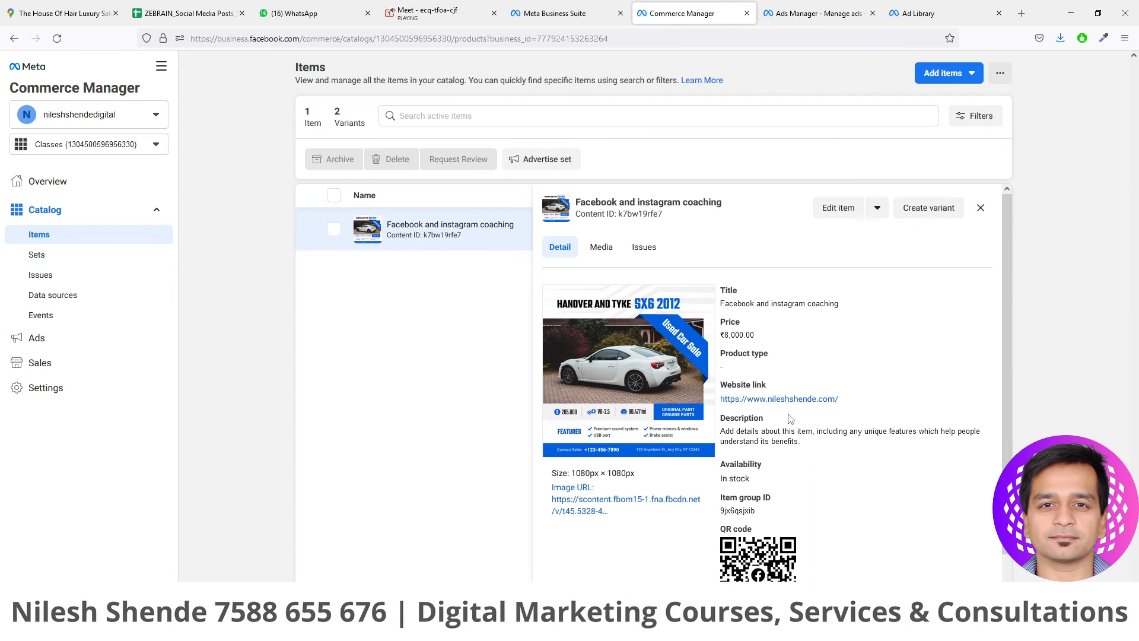
Examine the Advanced Facebook and instagram coaching variant and the variant count in the All products set, then return to the catalog's item list
left_click(47, 259)
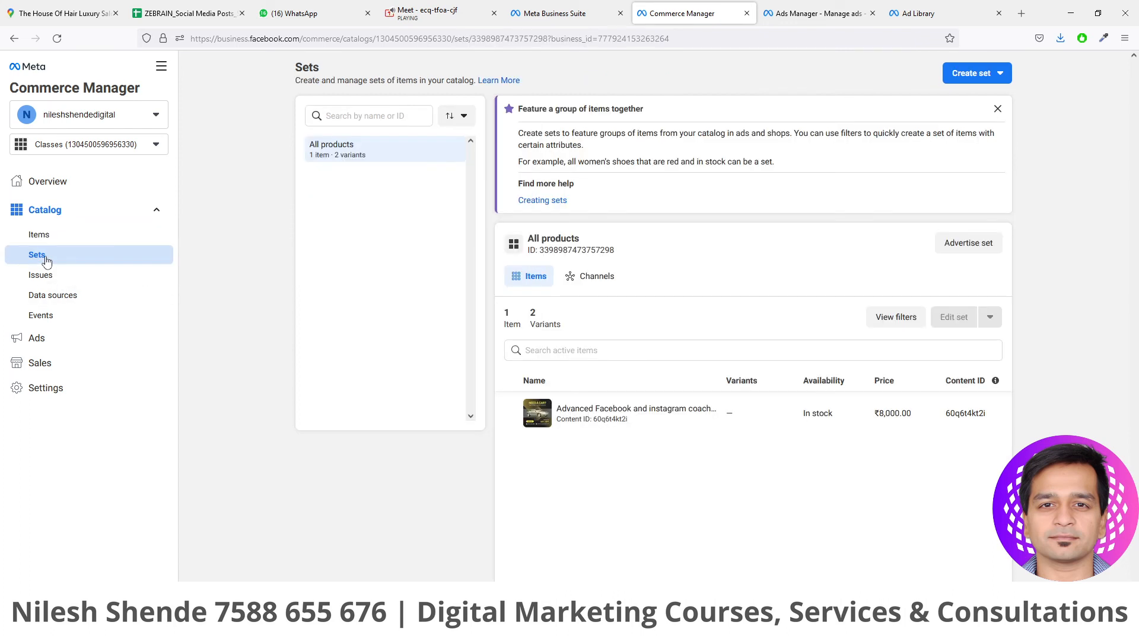
left_click(591, 412)
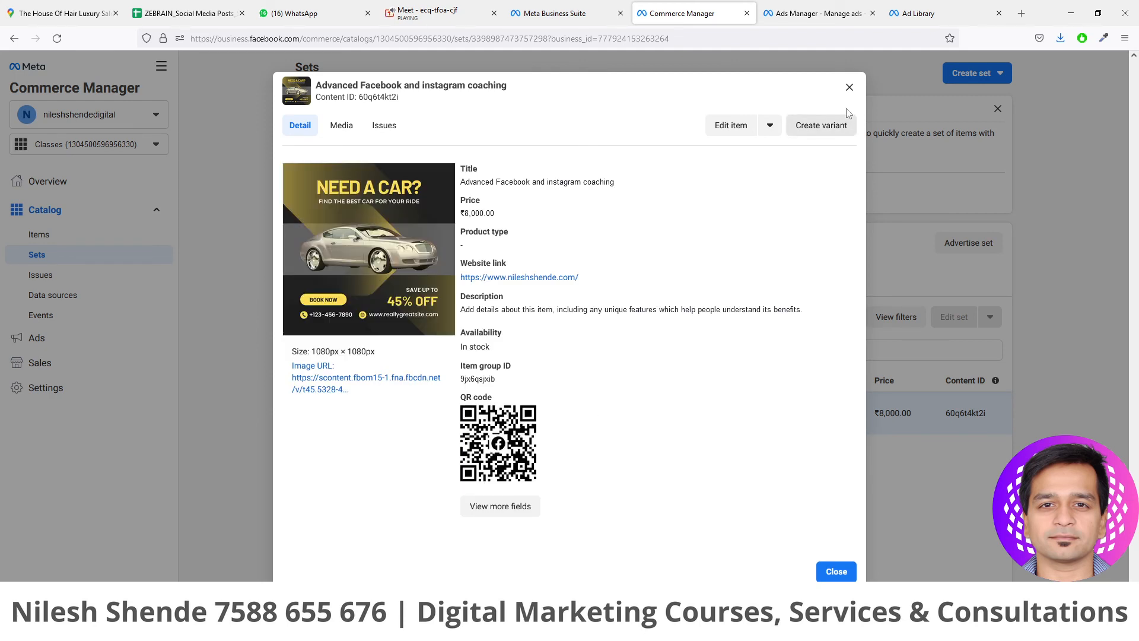
left_click(849, 88)
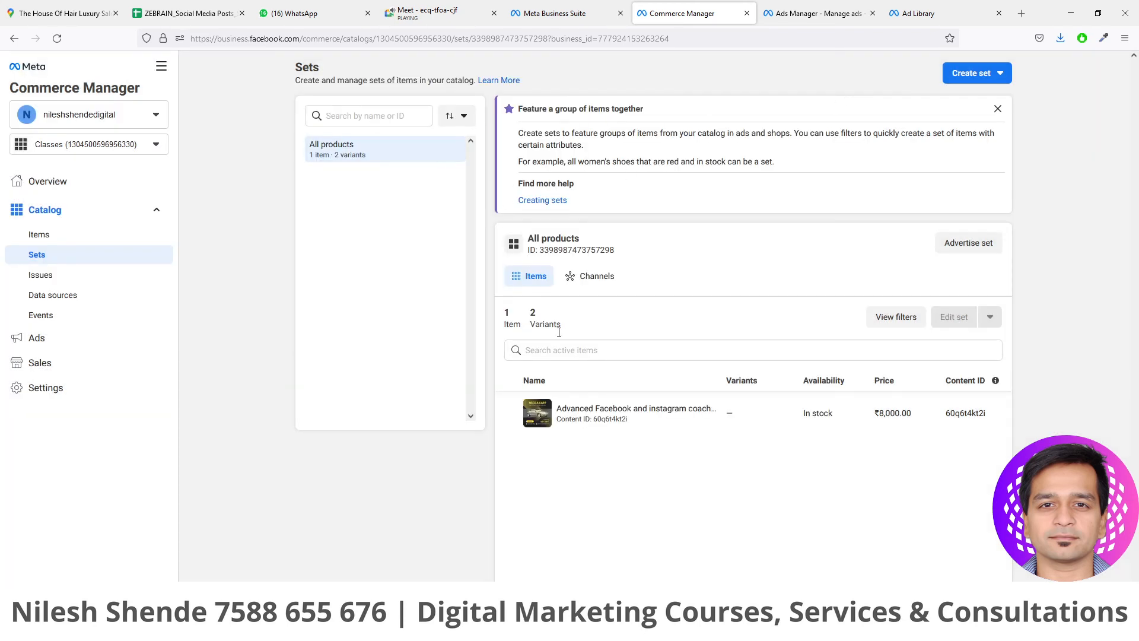
mouse_move(531, 314)
double_click(533, 315)
left_click(530, 317)
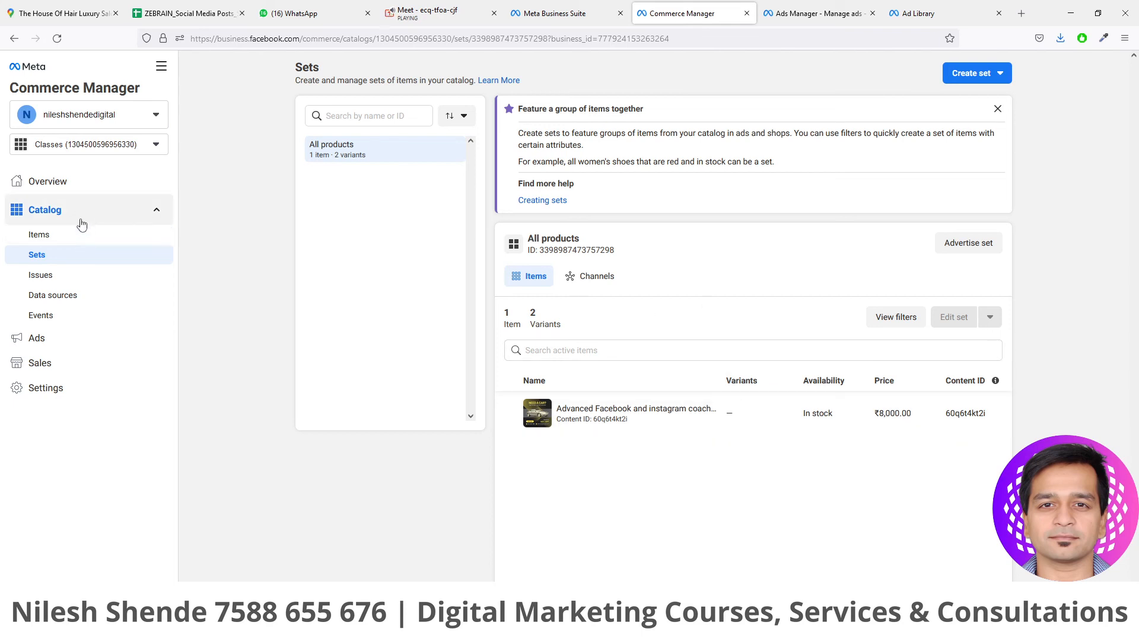
left_click(92, 236)
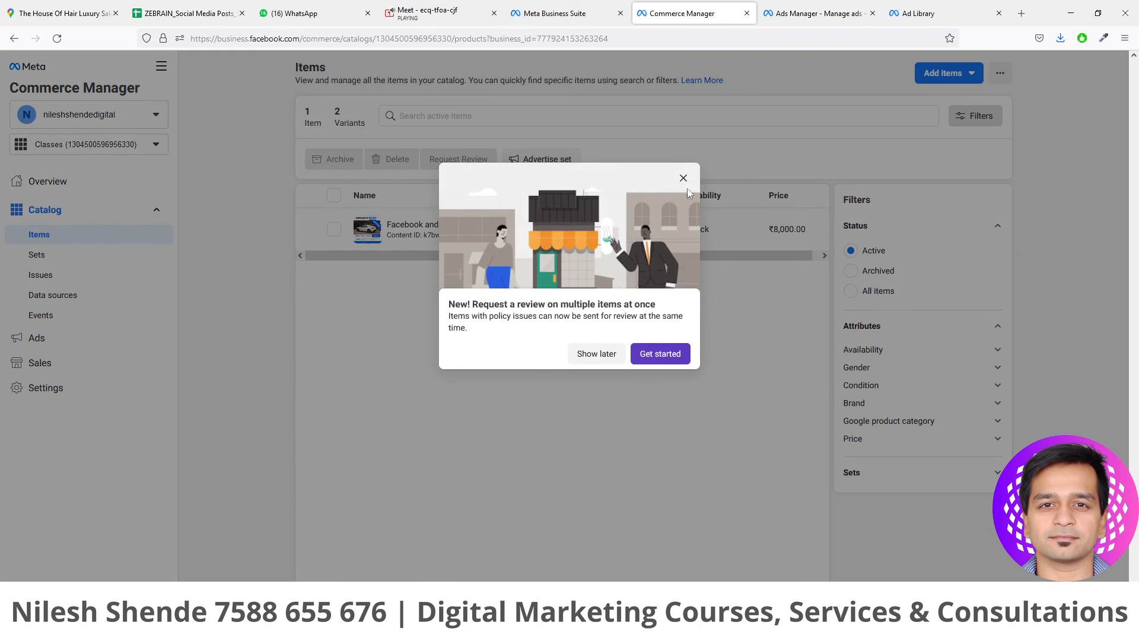
left_click(684, 178)
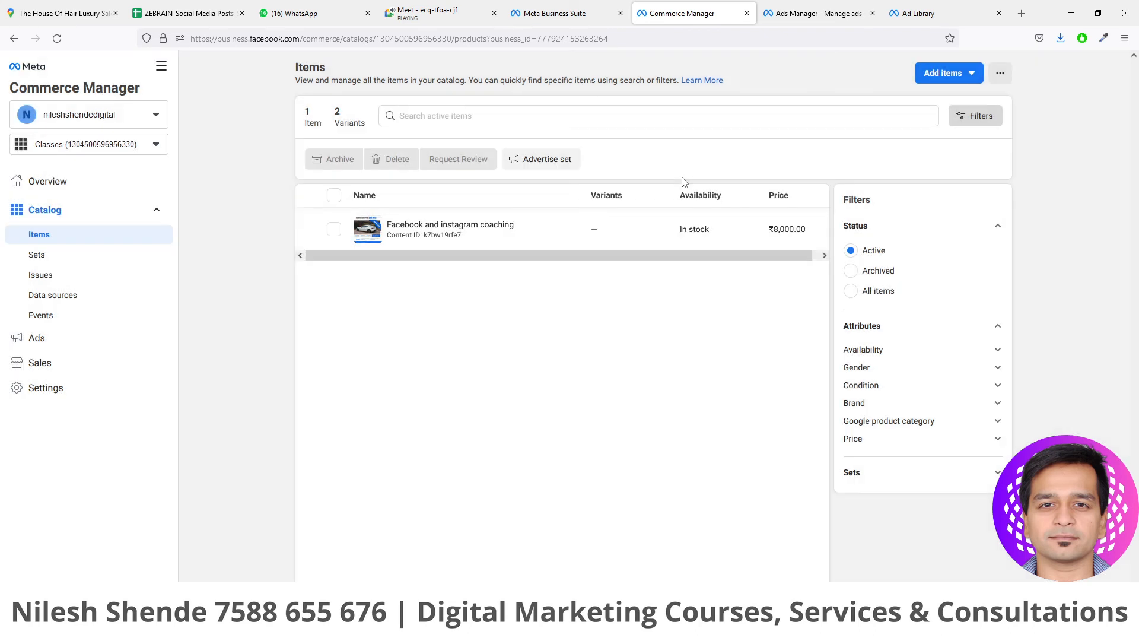
Switch to the New Sales Campaign draft in Ads Manager, check its available catalogs and reload the page
left_click(555, 13)
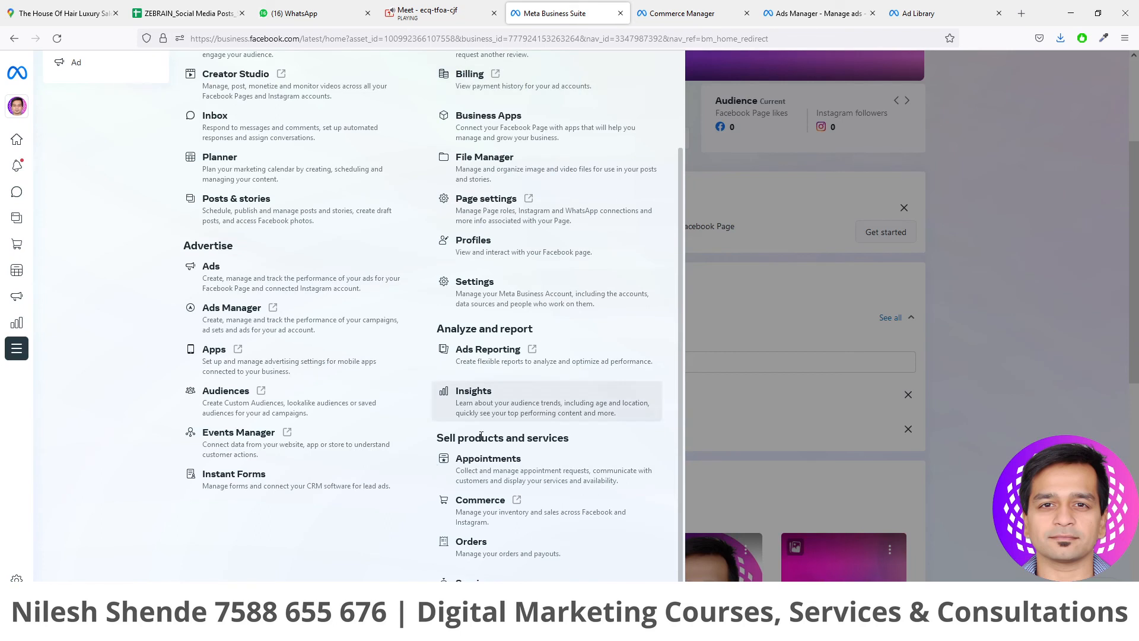
left_click(819, 6)
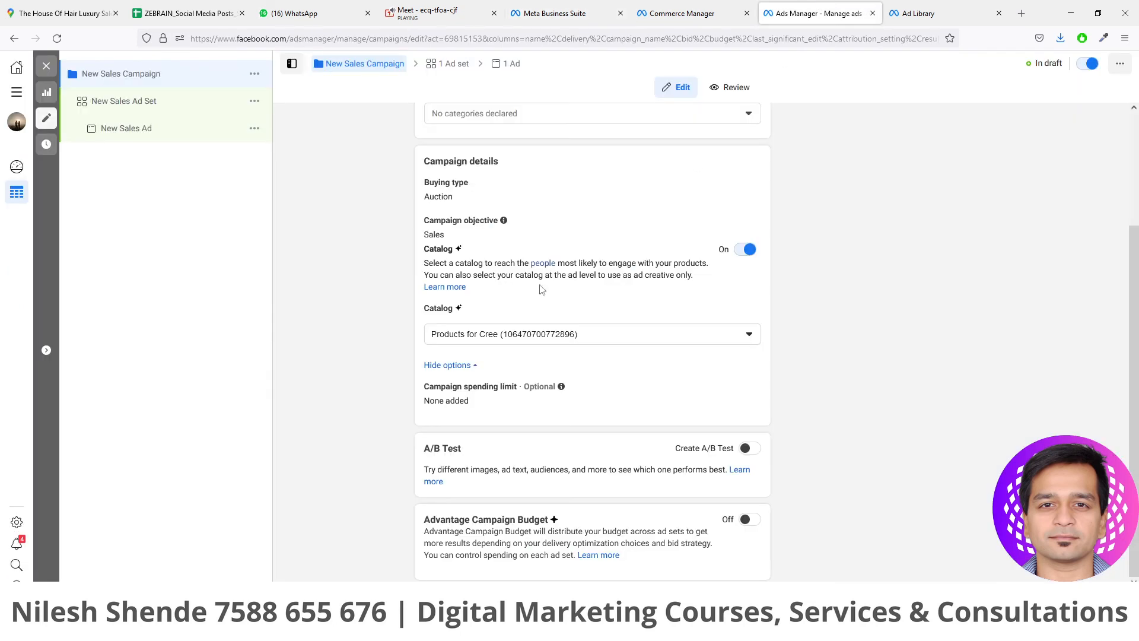
left_click(524, 333)
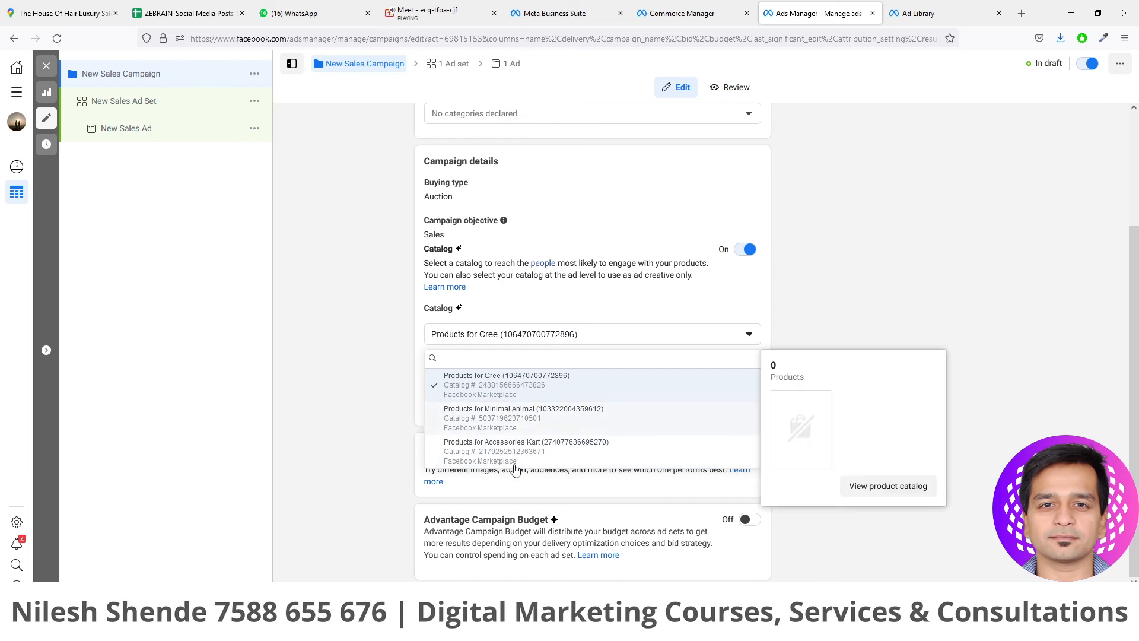
left_click(317, 296)
left_click(56, 39)
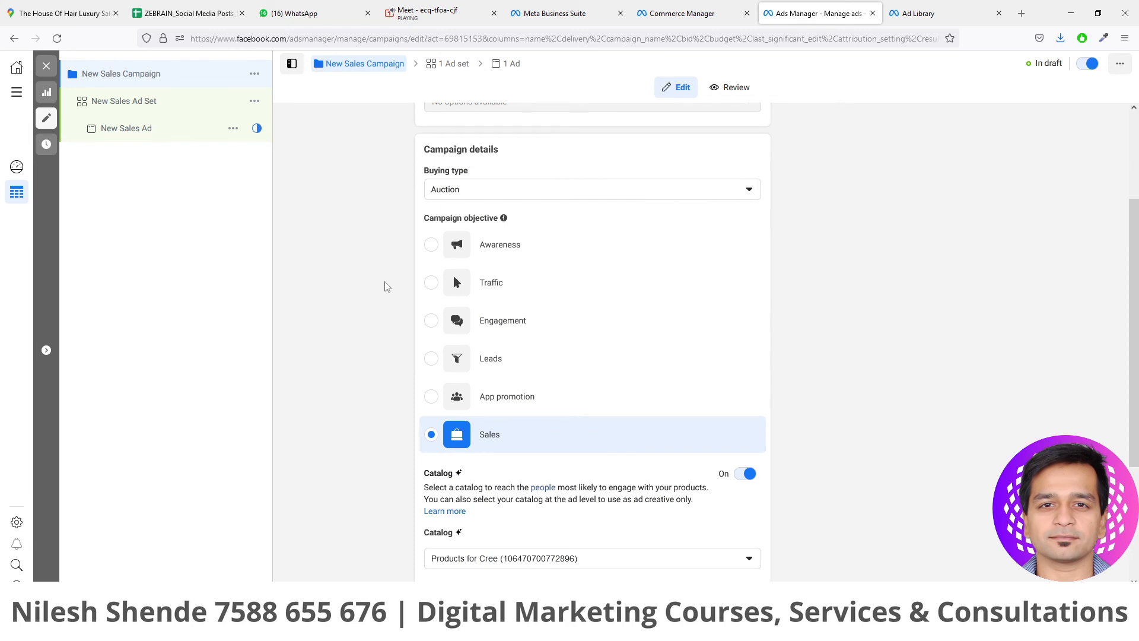
Search the sales campaign's catalog list by part of the owner's name and for "clas", keeping the current catalog
scroll(416, 373, "down", 3)
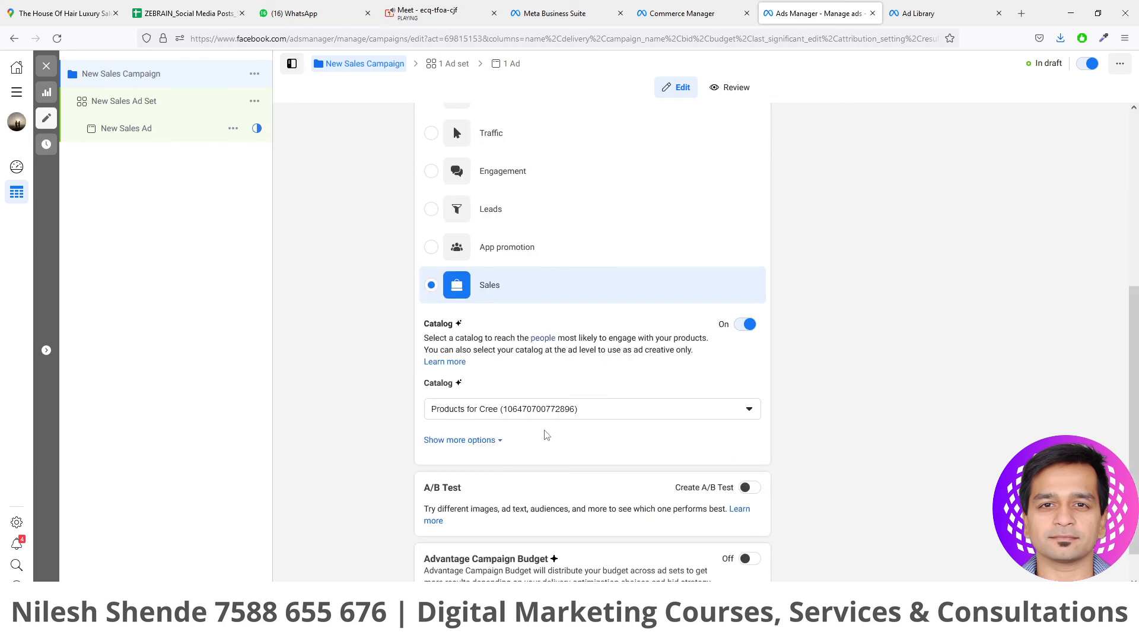
left_click(541, 410)
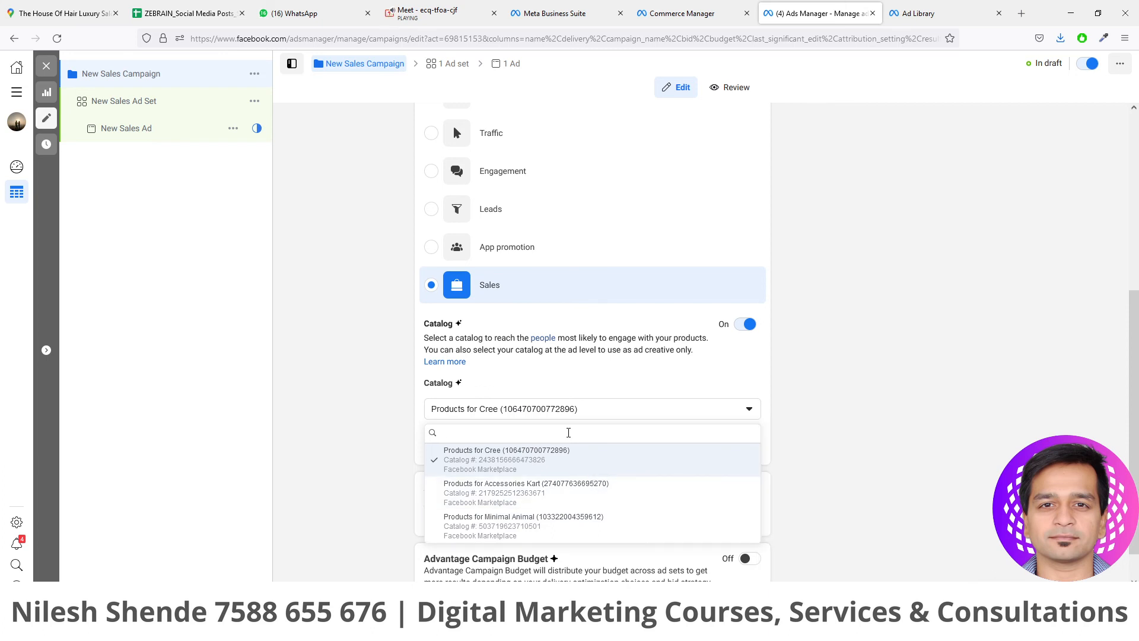
type("niles")
key("BackSpace")
key("BackSpace")
key("BackSpace")
key("BackSpace")
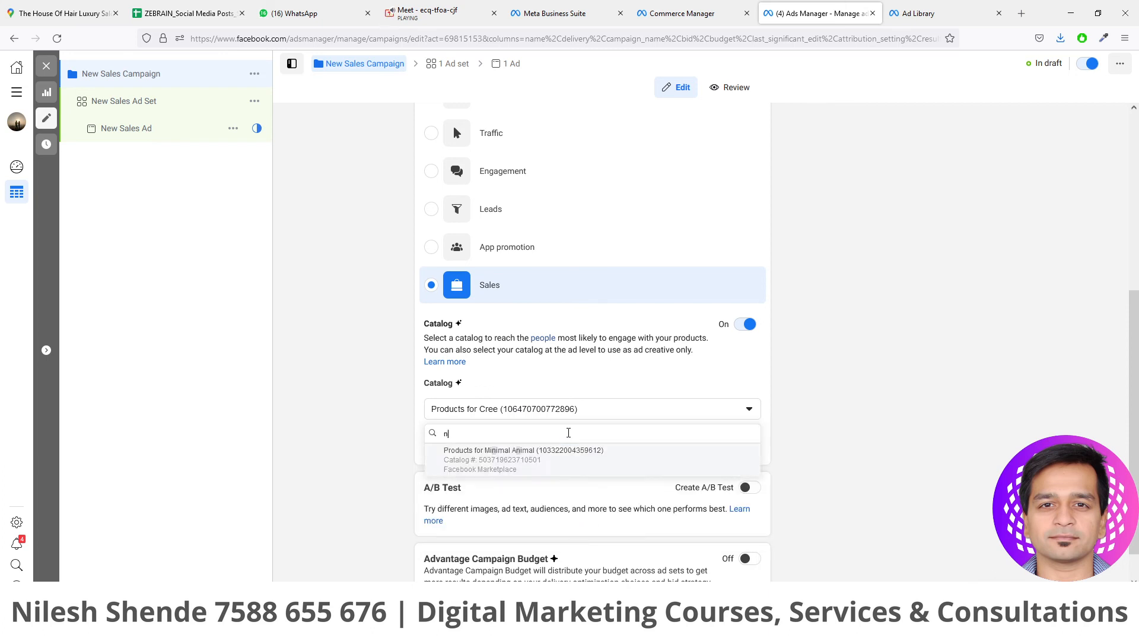
type("clas")
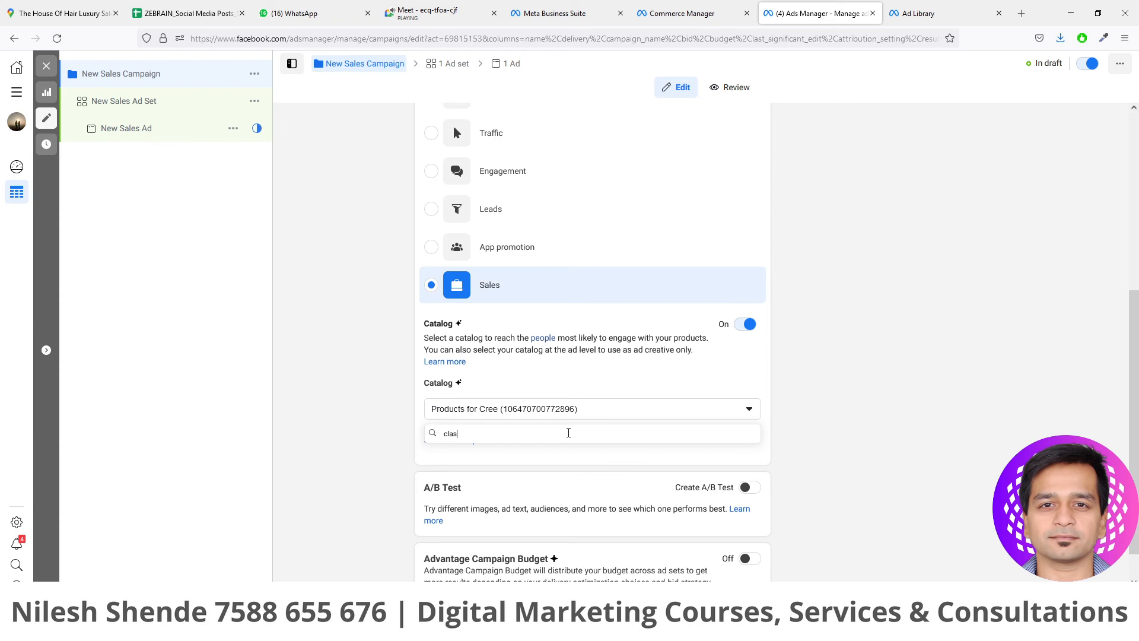
key("BackSpace")
key("BackSpace")
key("BackSpace")
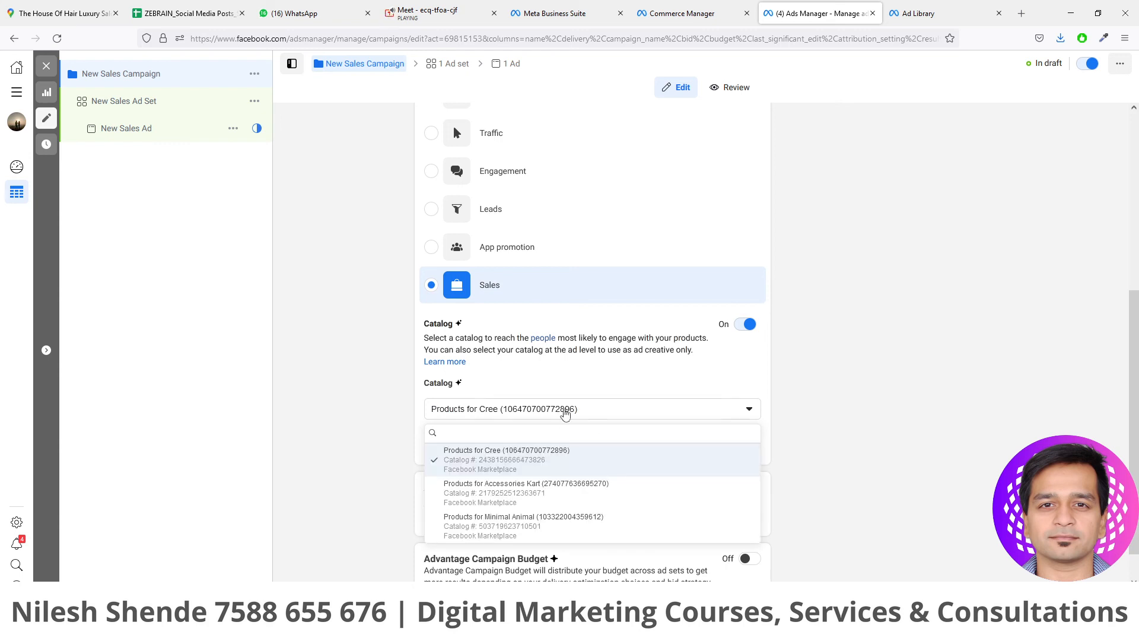
left_click(565, 412)
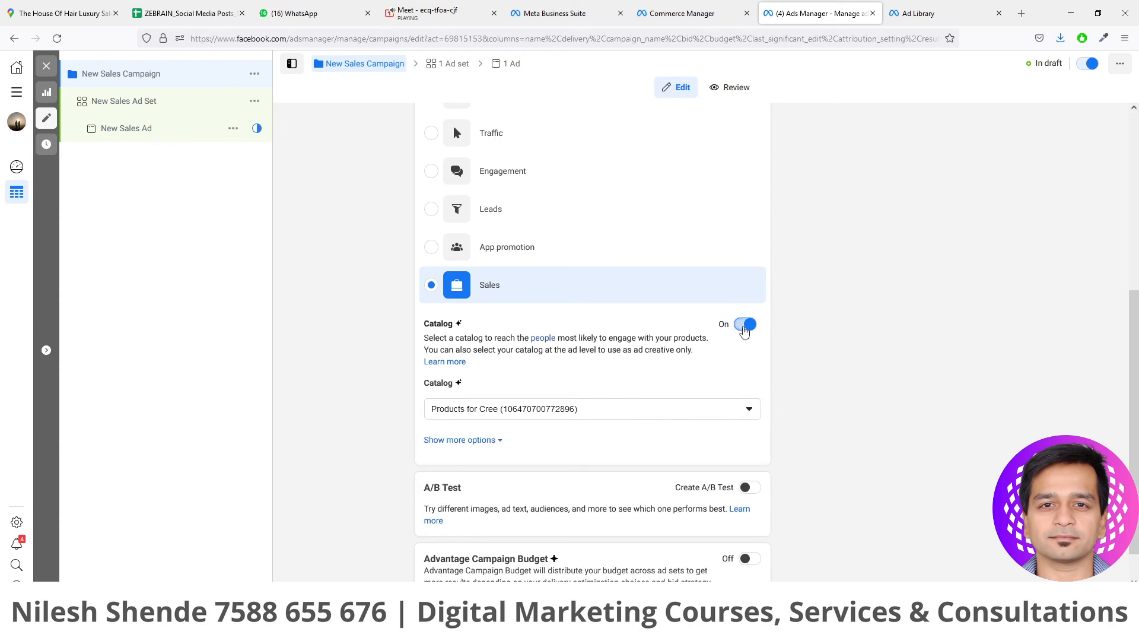
Turn the campaign's Catalog option off and back on, expand the extra campaign options, and recheck the available catalogs
left_click(745, 325)
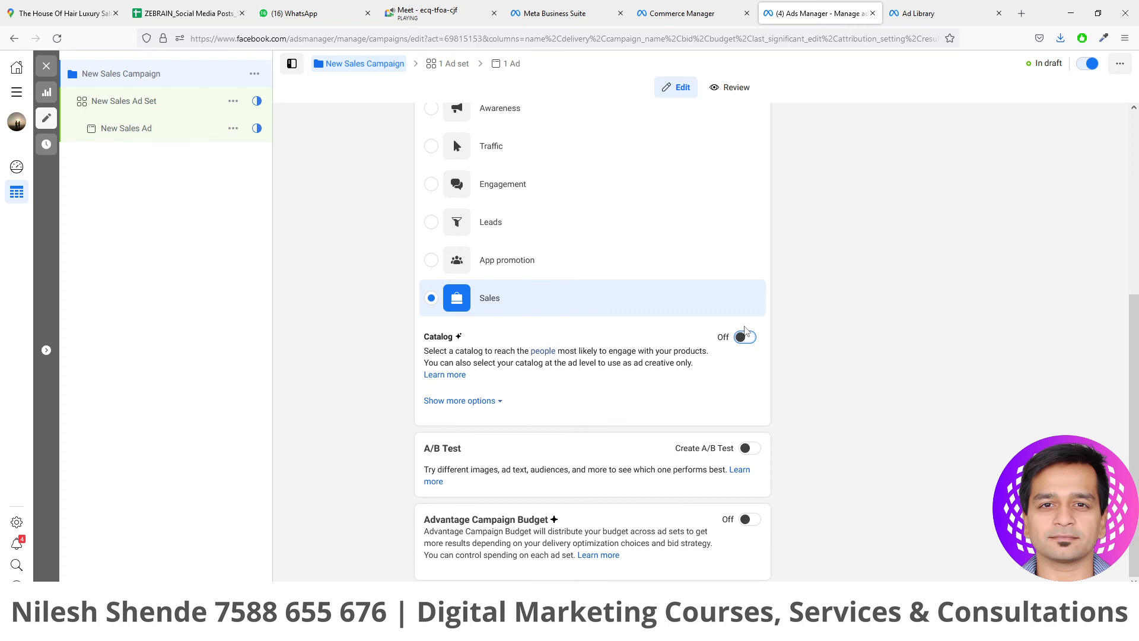
left_click(497, 402)
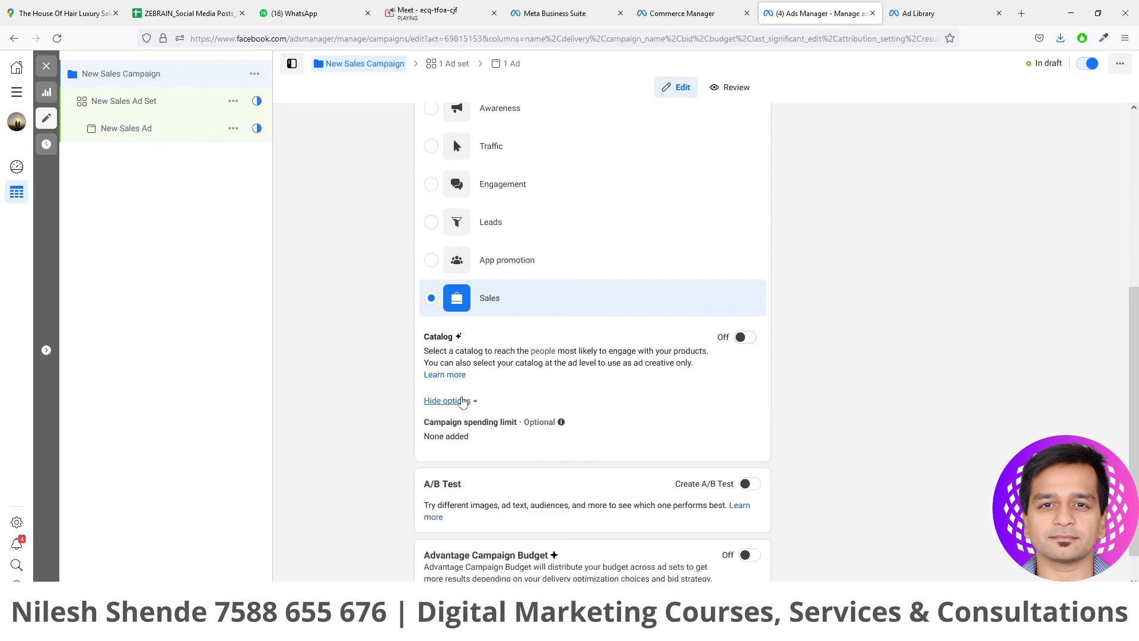
left_click(742, 338)
left_click(723, 427)
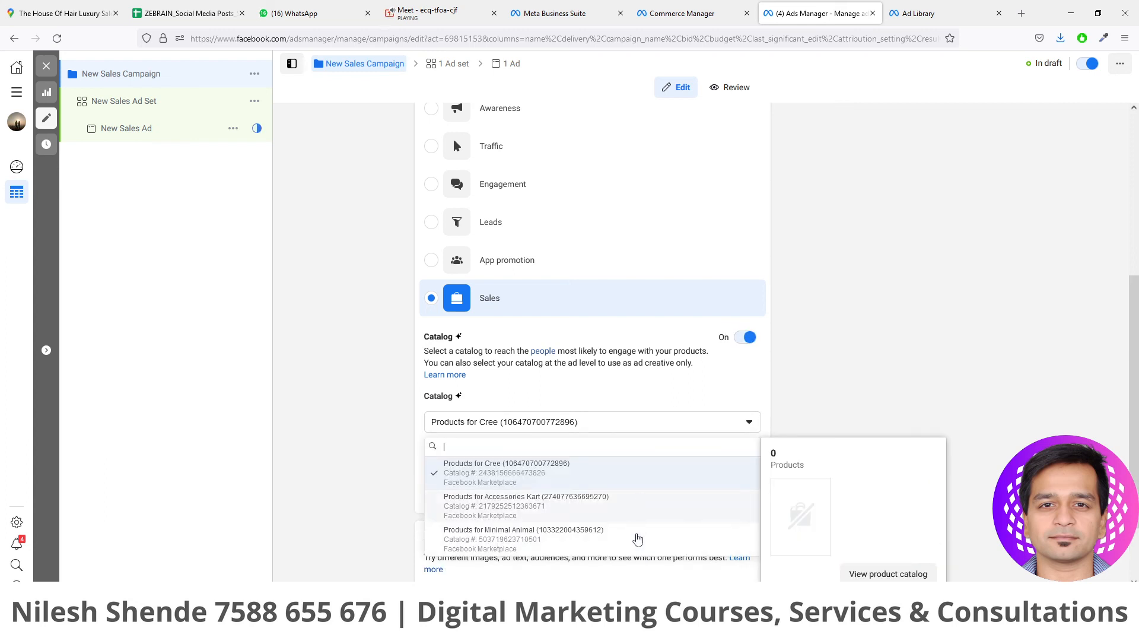
left_click(253, 402)
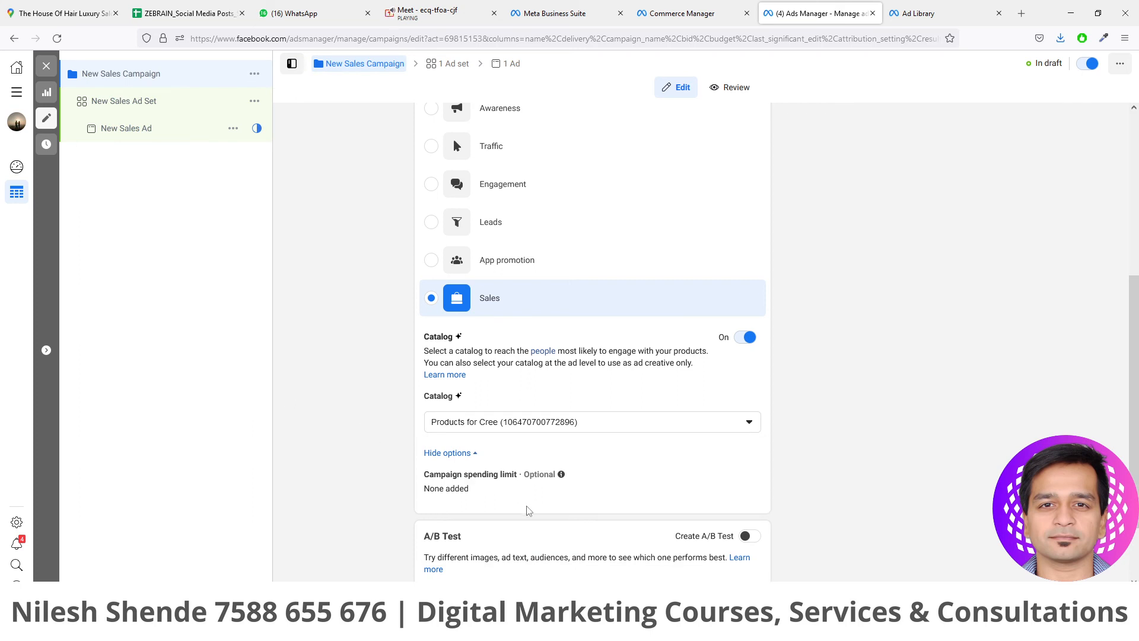
left_click(592, 422)
left_click(368, 399)
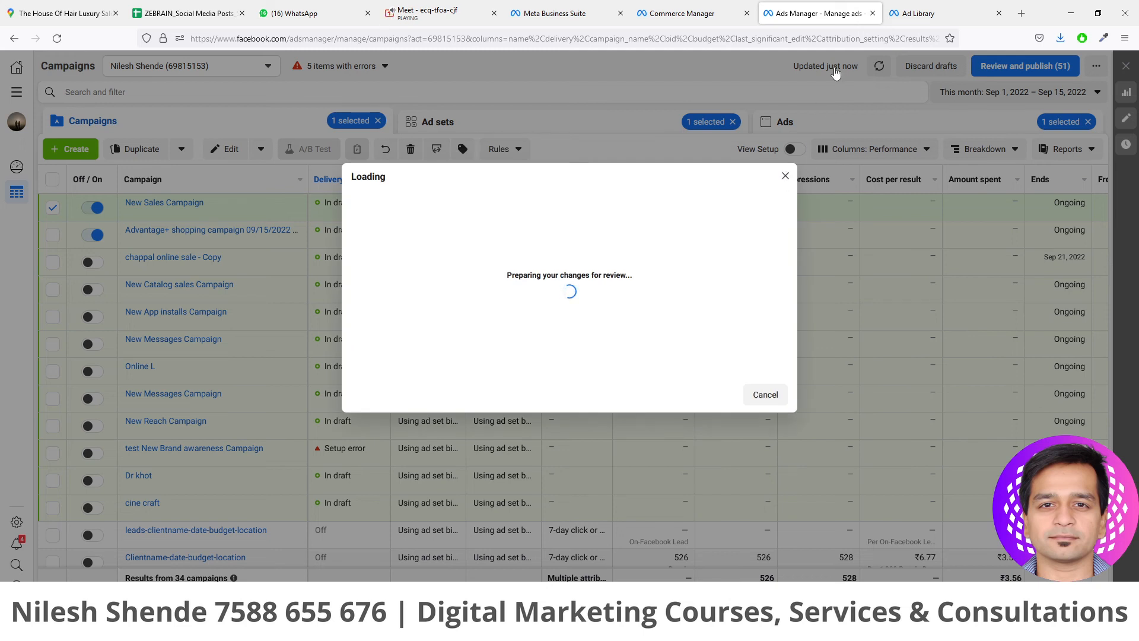
Close the existing Ads Manager tab and reopen Ads Manager in a new tab through ads.facebook.com
left_click(773, 109)
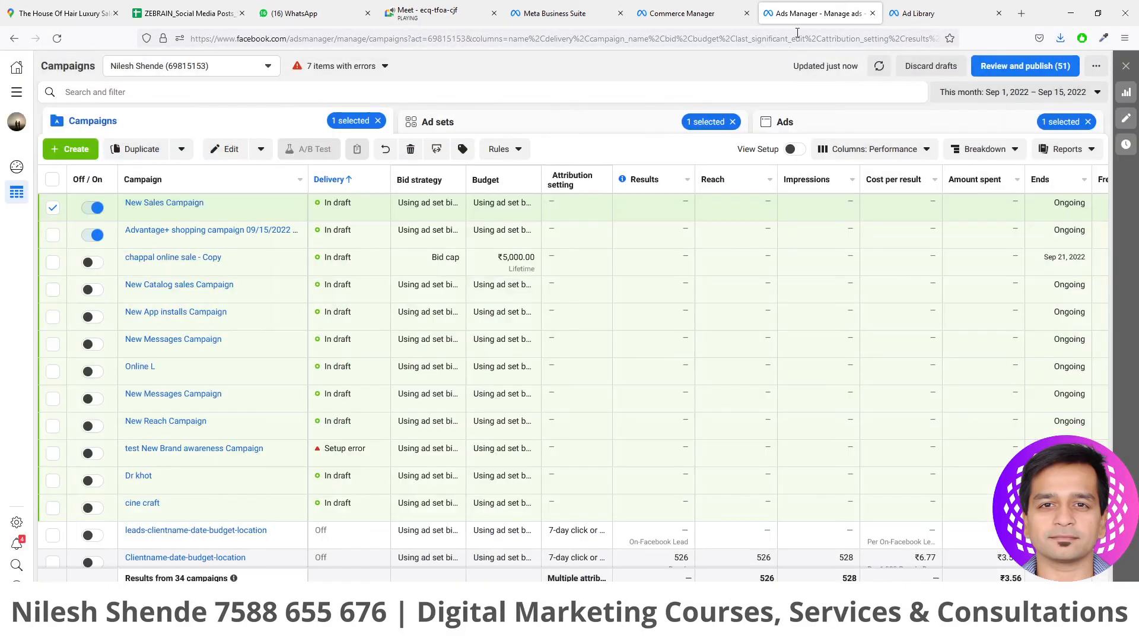
left_click(67, 39)
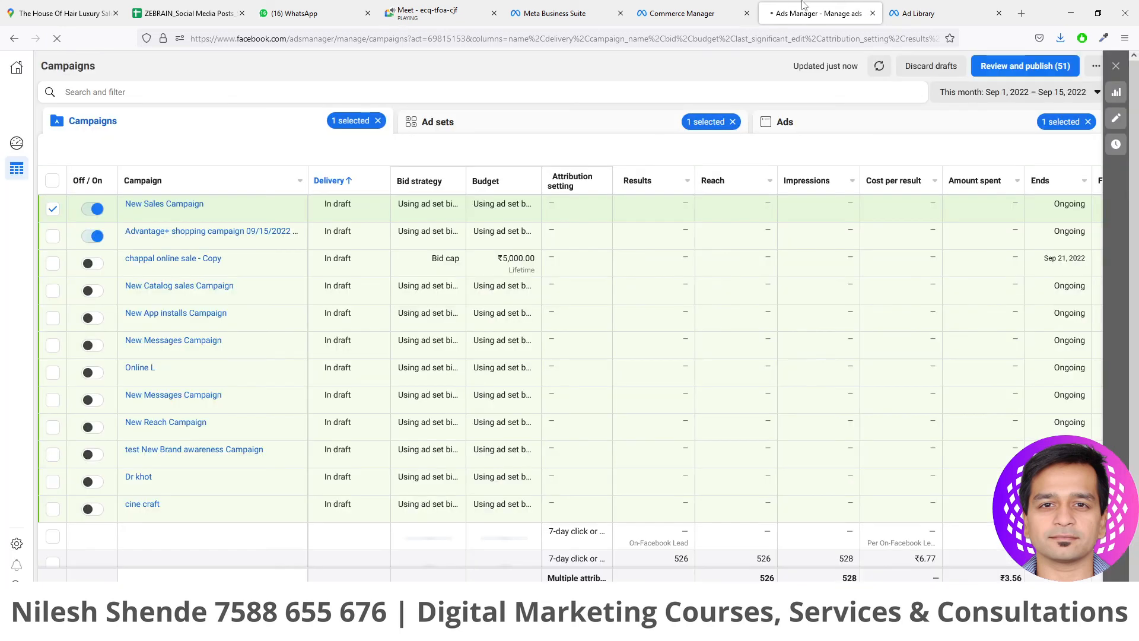
left_click(872, 13)
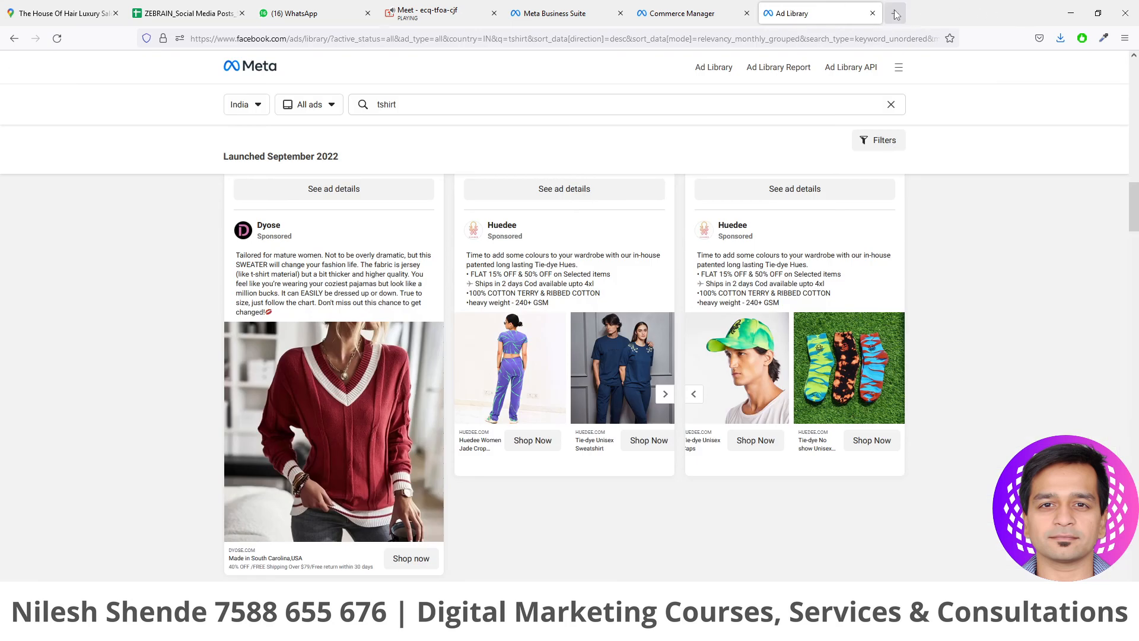
key("ctrl+t")
type("ads")
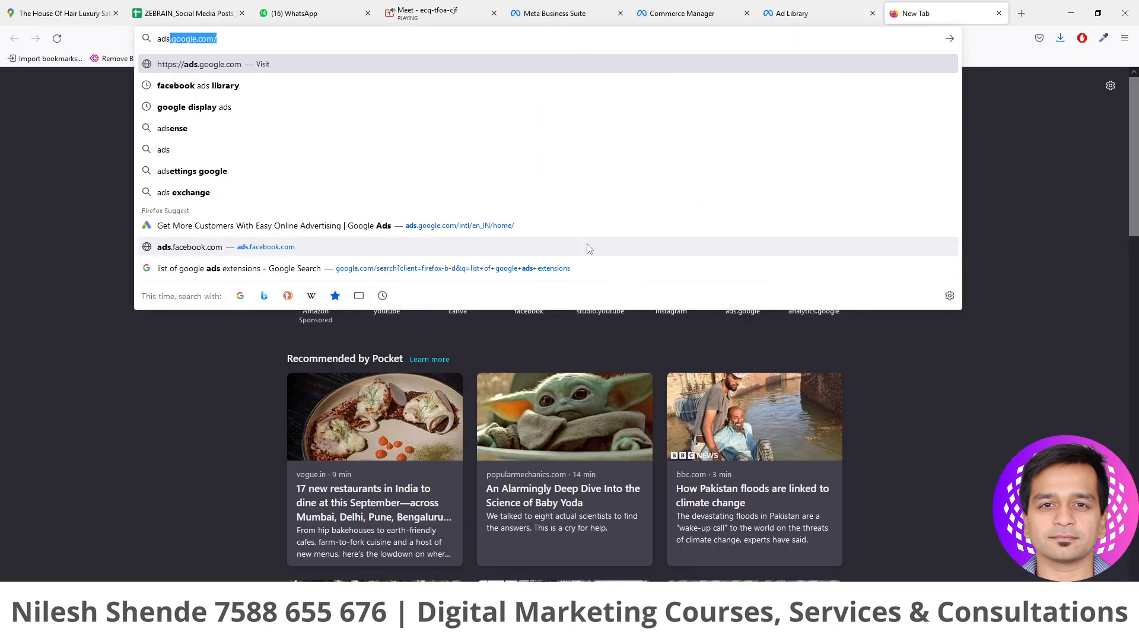
type(".facebook")
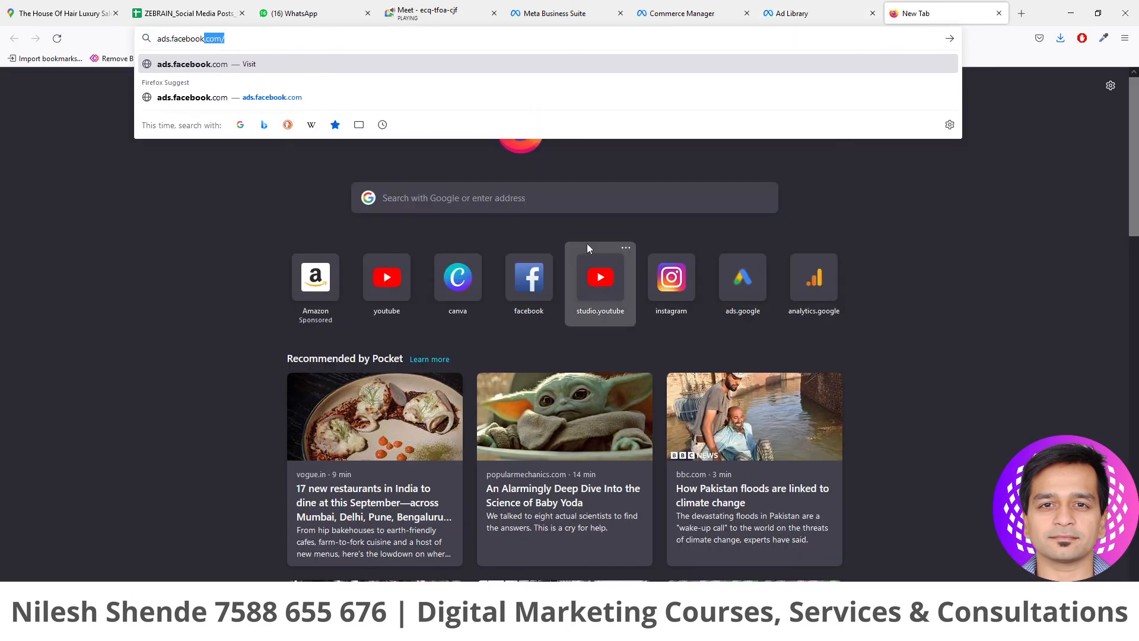
key("Return")
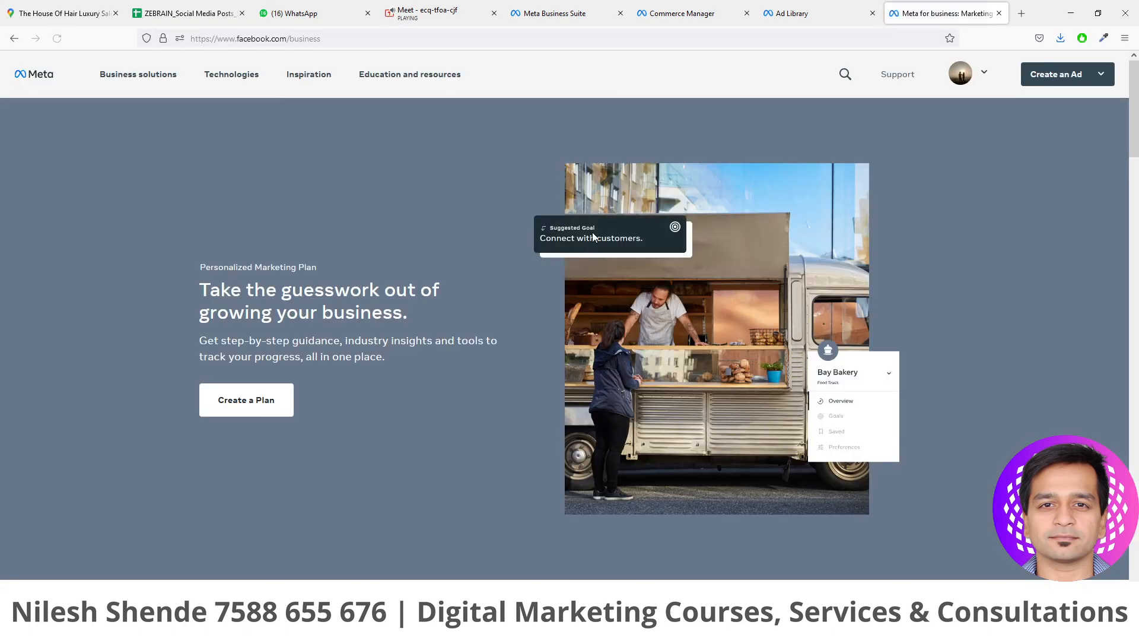
left_click(1056, 74)
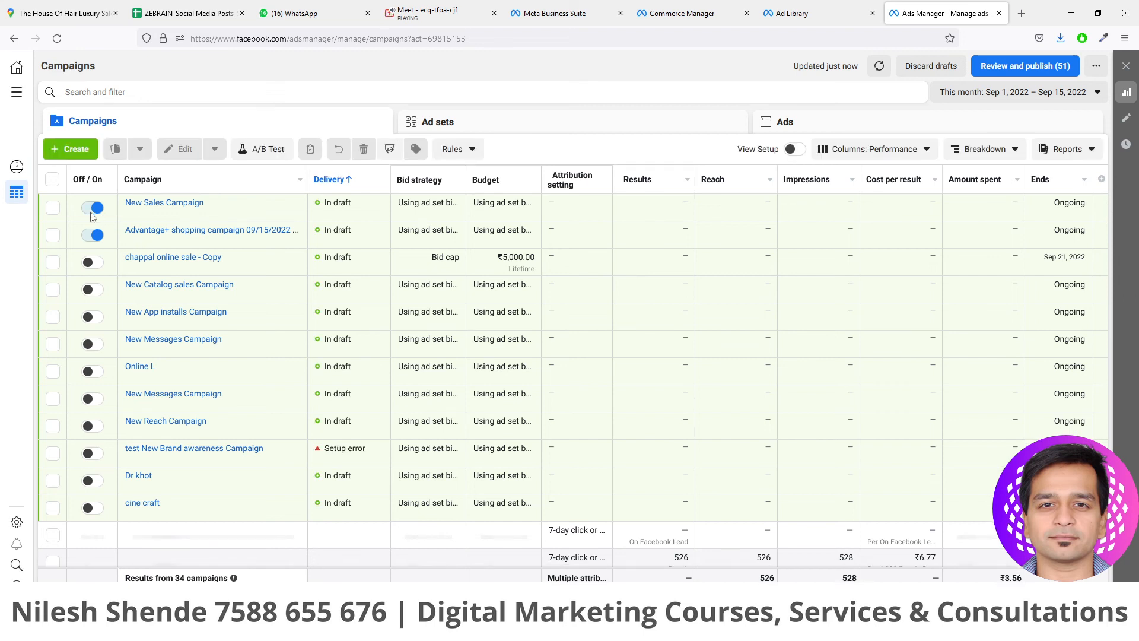
Turn off the New Sales Campaign and the Advantage+ shopping campaign drafts
left_click(93, 209)
left_click(94, 238)
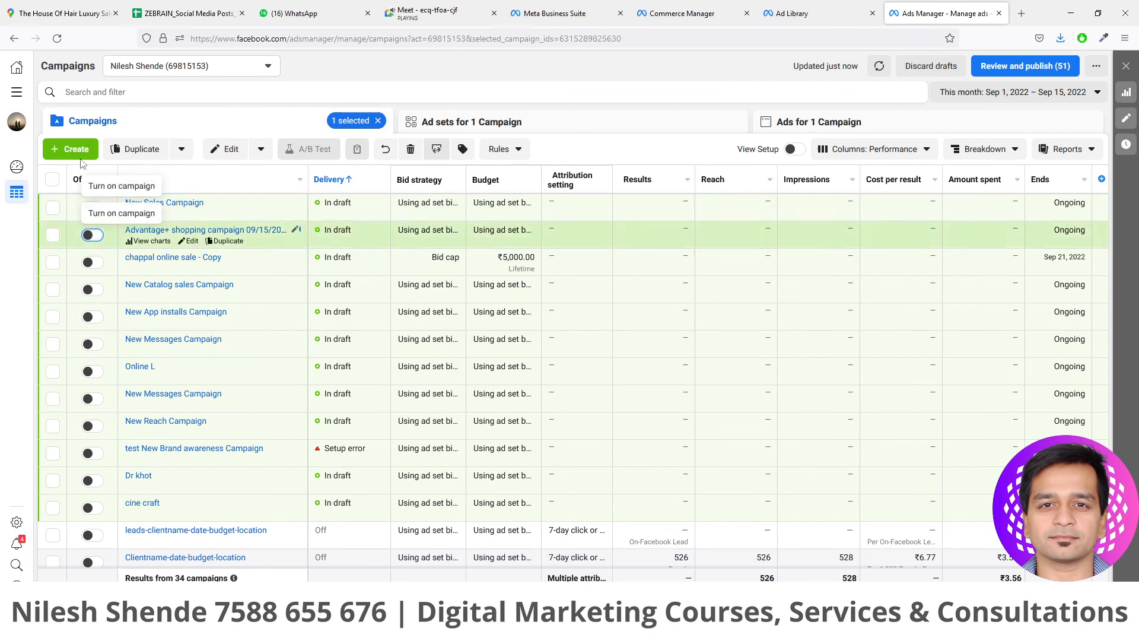
Create a new campaign with the Sales objective and the Manual sales campaign setup
left_click(79, 152)
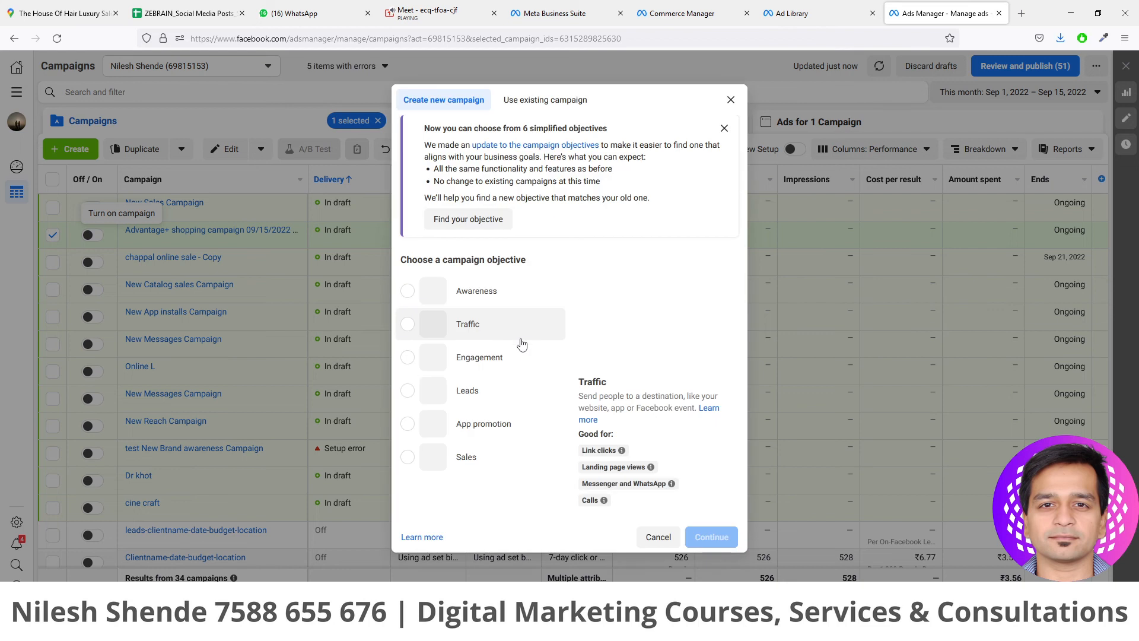
left_click(505, 449)
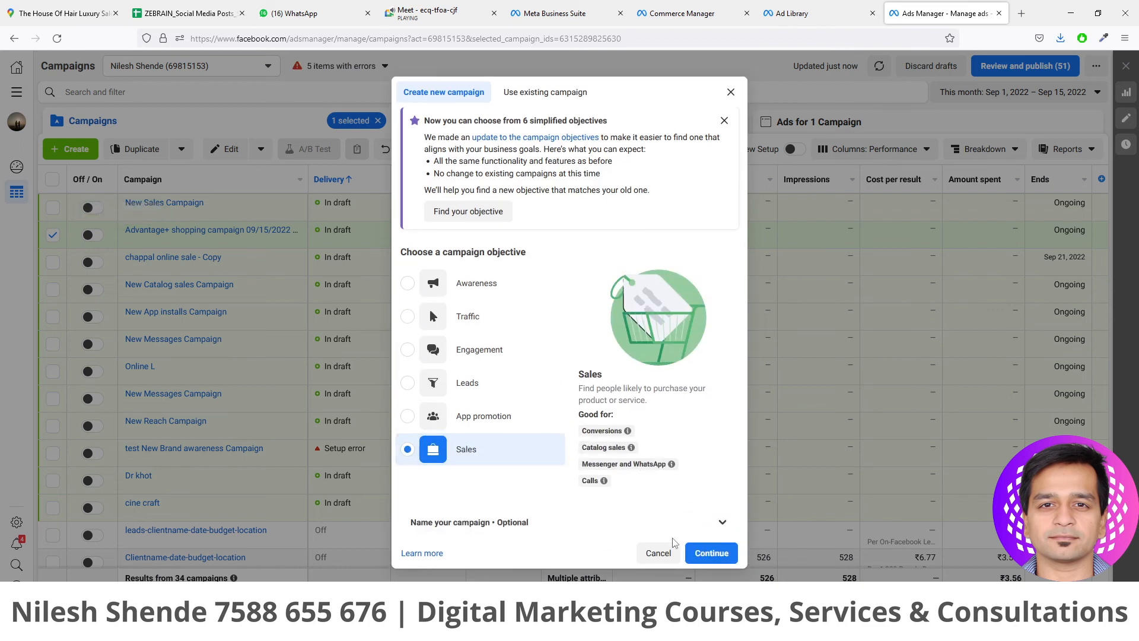
left_click(678, 525)
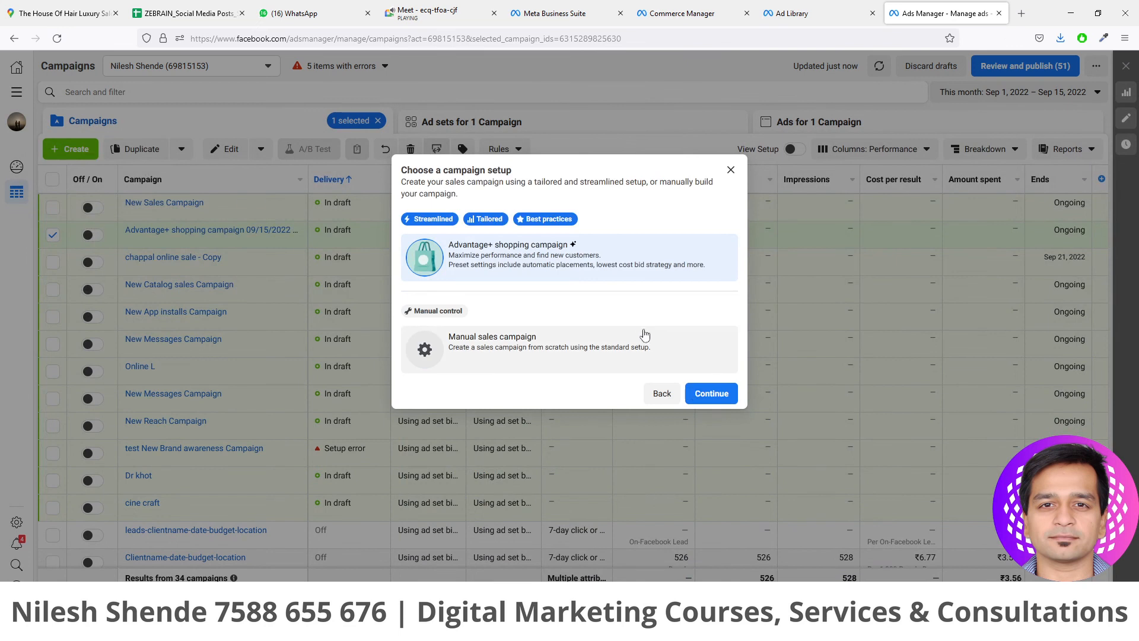
left_click(692, 369)
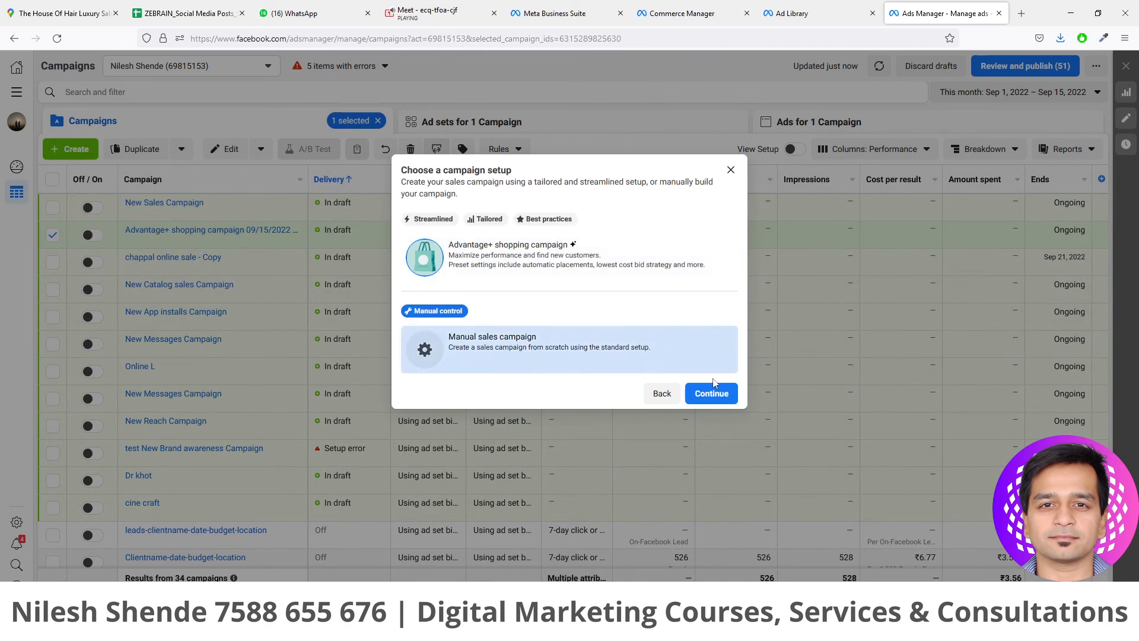
left_click(719, 392)
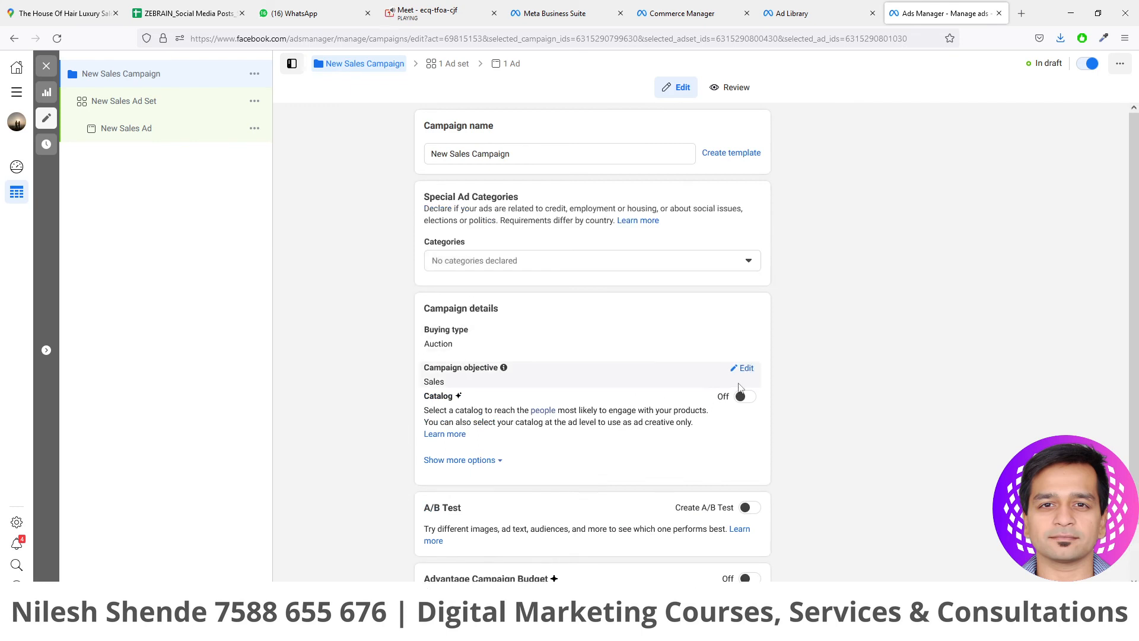
Turn on the new campaign's Catalog option, recheck the available catalogs, and turn the option back off
left_click(749, 397)
scroll(343, 394, "down", 2)
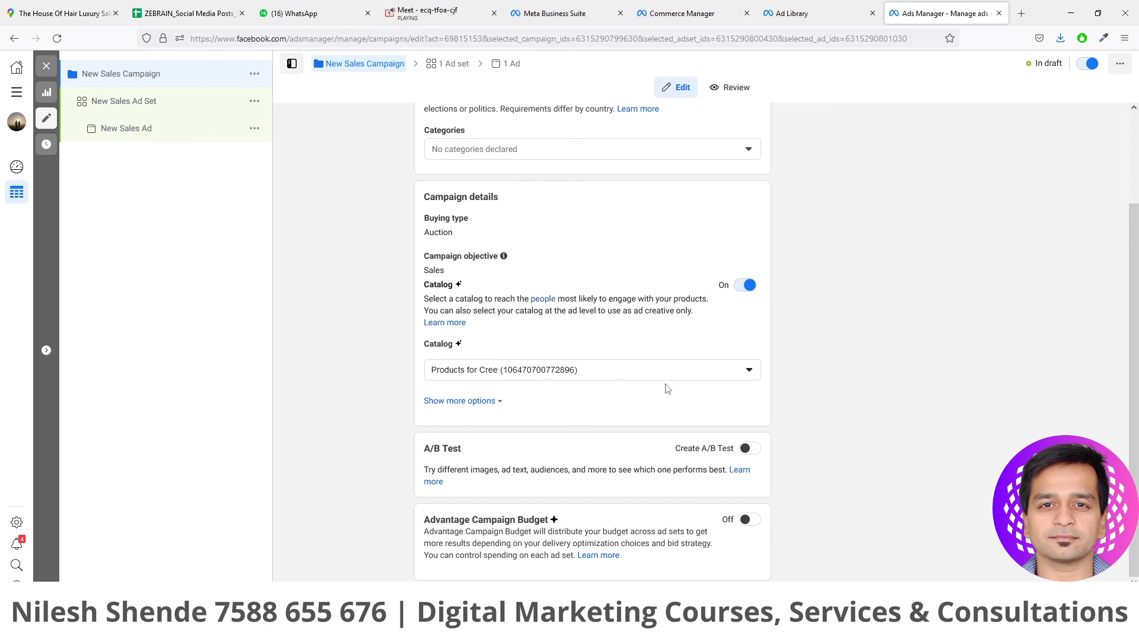
left_click(744, 371)
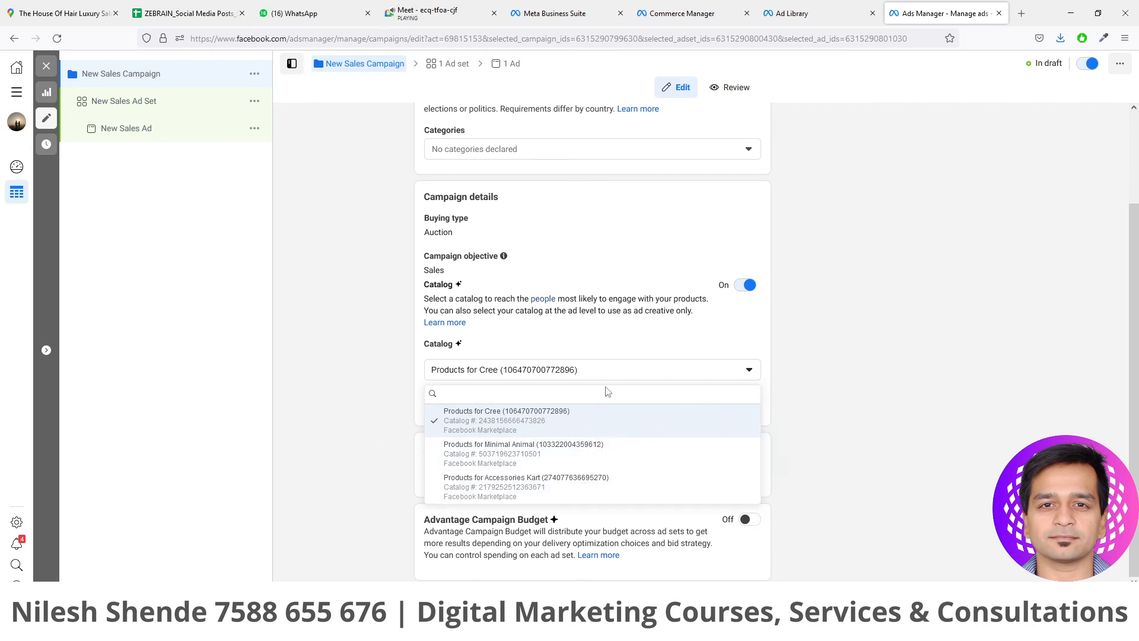
left_click(743, 285)
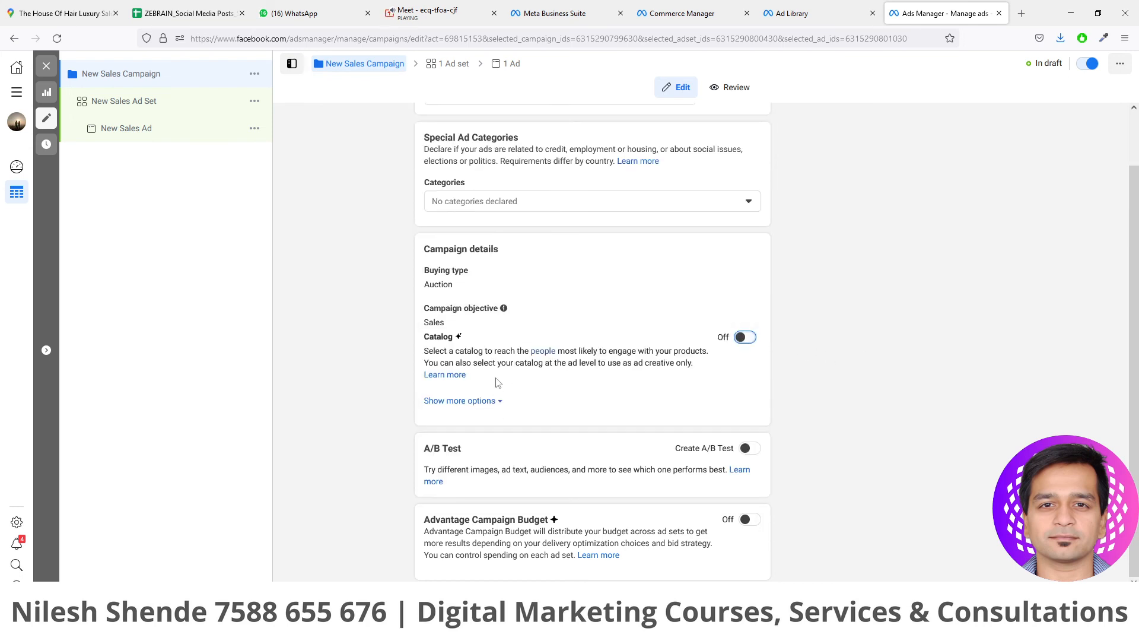
left_click(743, 337)
left_click(579, 421)
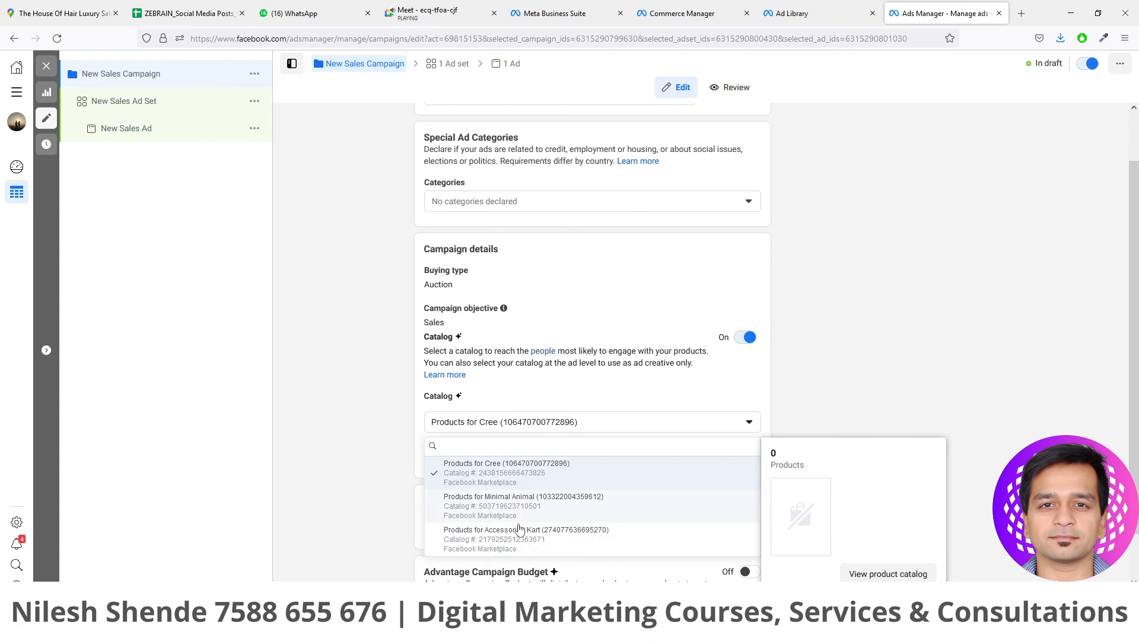
left_click(745, 337)
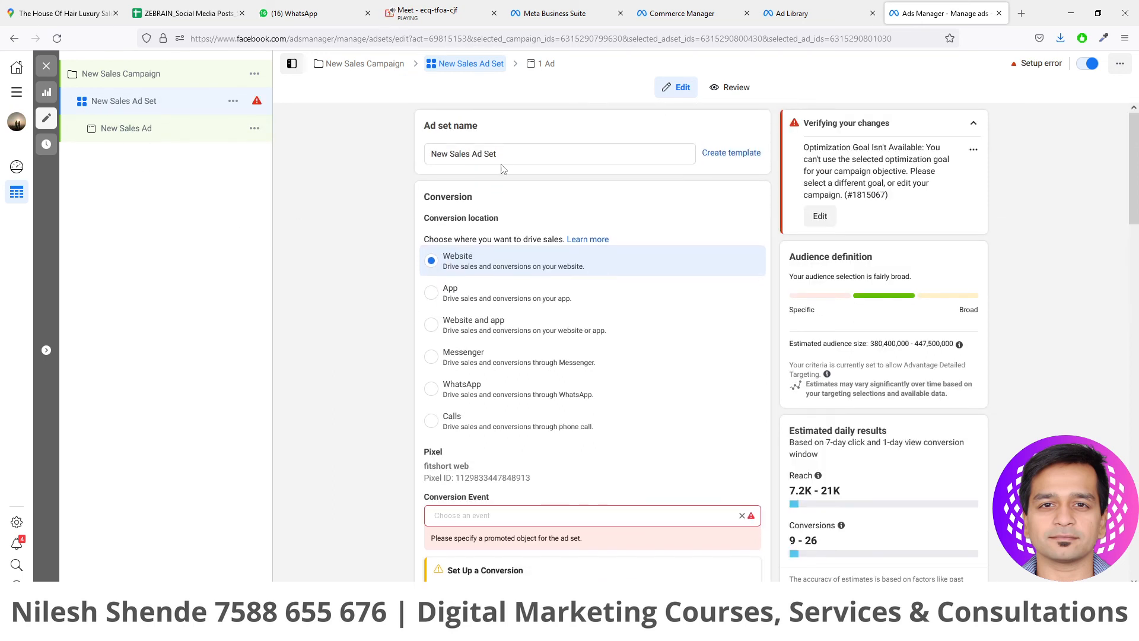
Set the New Sales Ad Set's conversion location to Website and its conversion event to Purchase
double_click(449, 197)
left_click(482, 396)
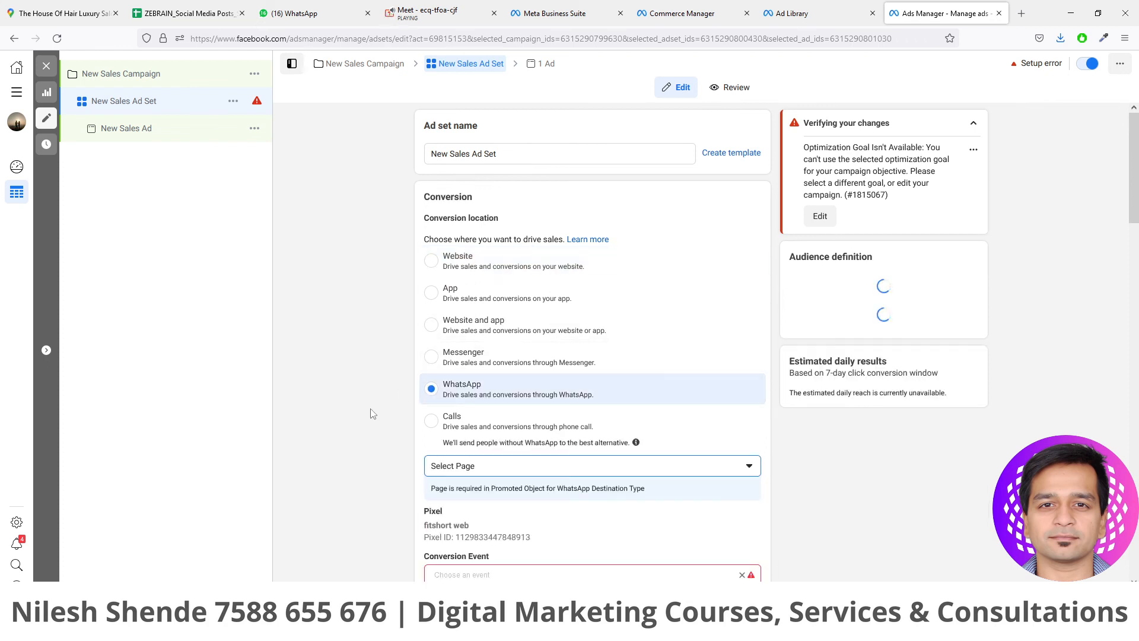
left_click(474, 265)
scroll(350, 415, "down", 2)
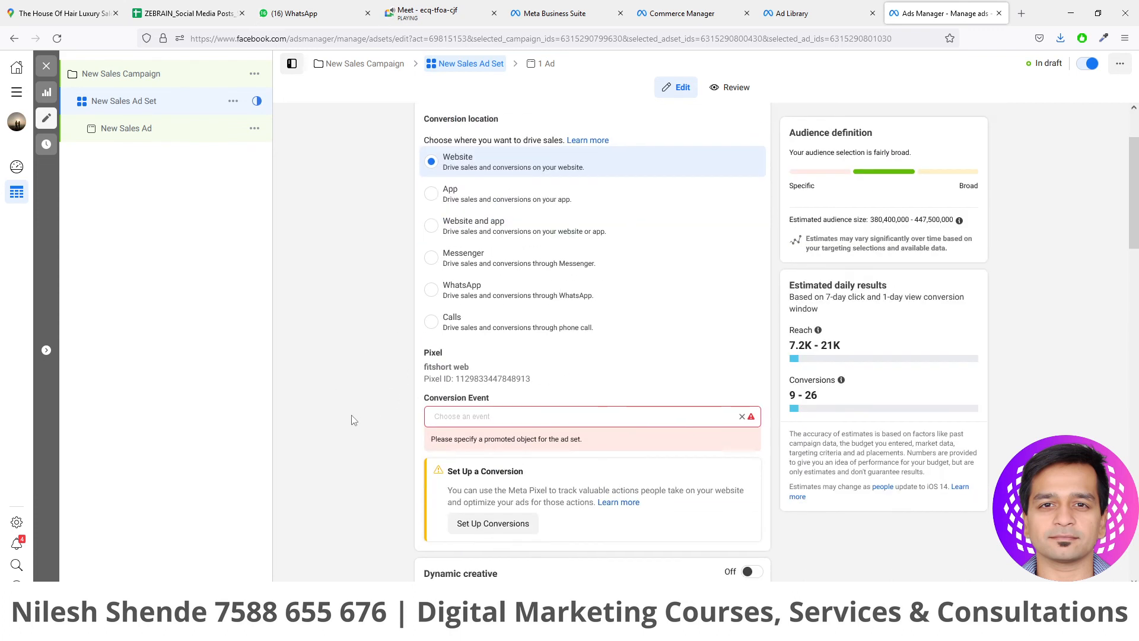
left_click(447, 419)
scroll(454, 462, "down", 3)
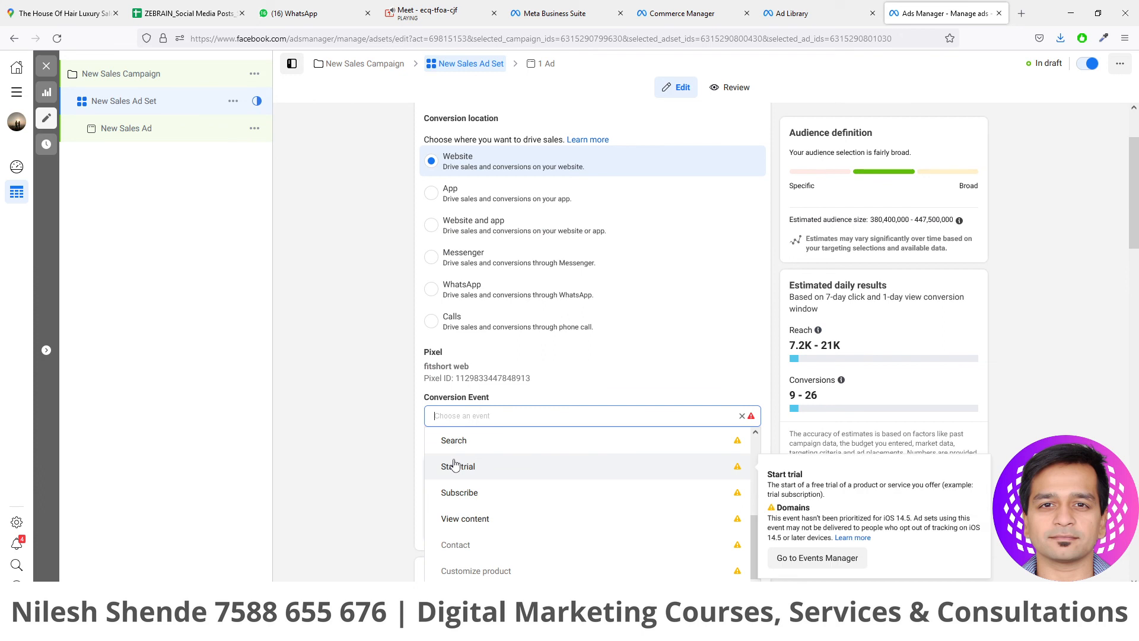
scroll(460, 469, "up", 3)
scroll(506, 477, "down", 3)
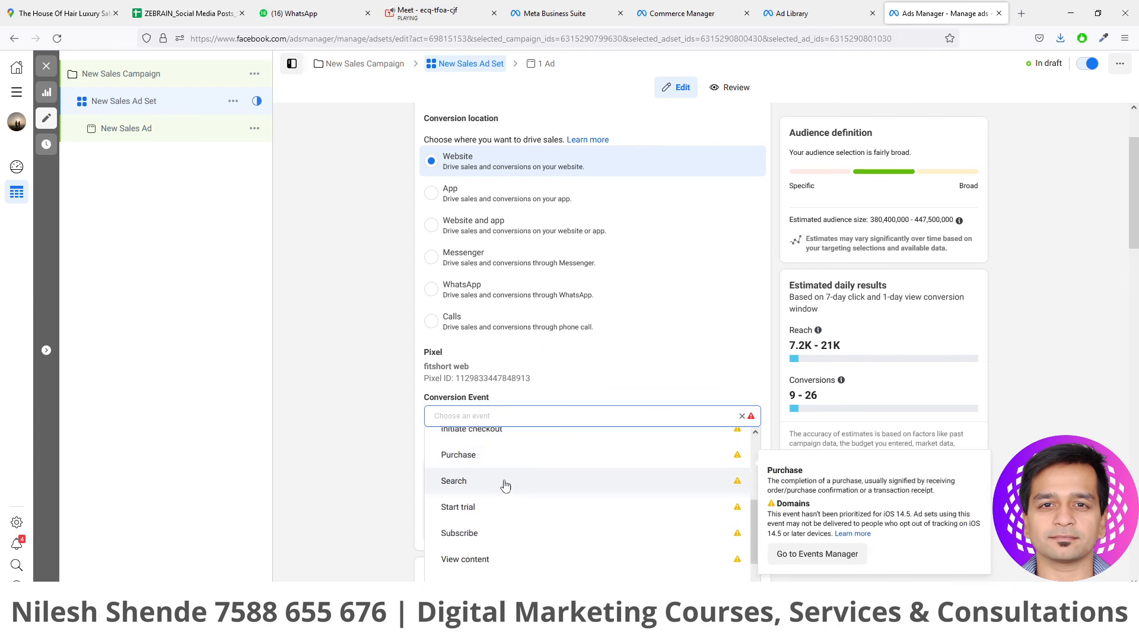
scroll(505, 488, "up", 2)
left_click(466, 466)
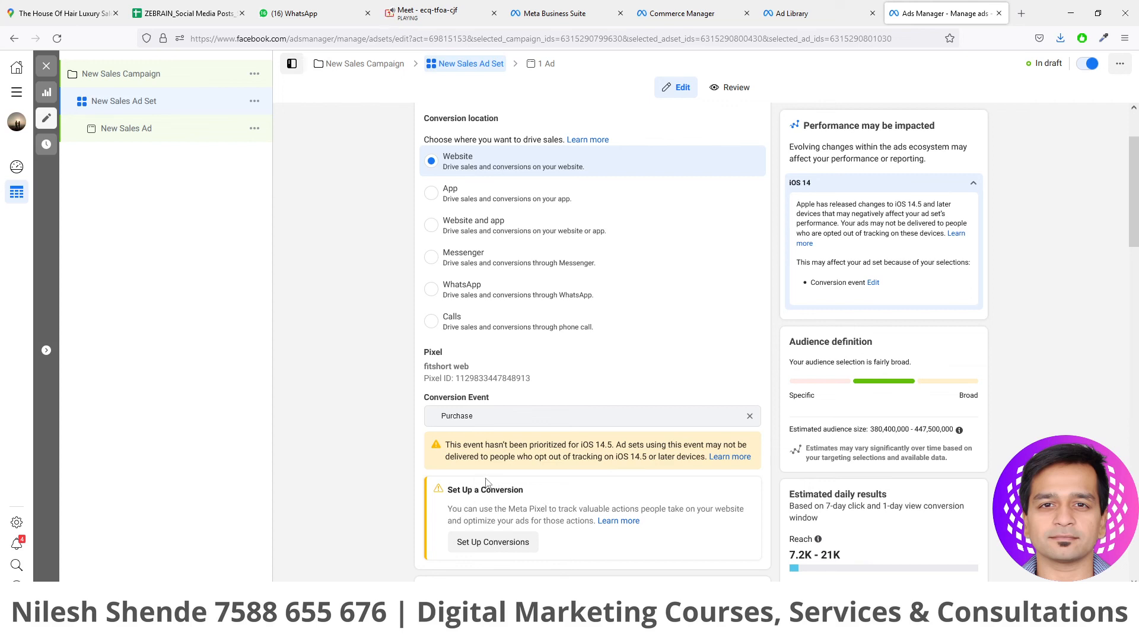
Examine the pixel and URL rule fields of the custom conversion setup, and cancel without creating one
scroll(397, 470, "down", 3)
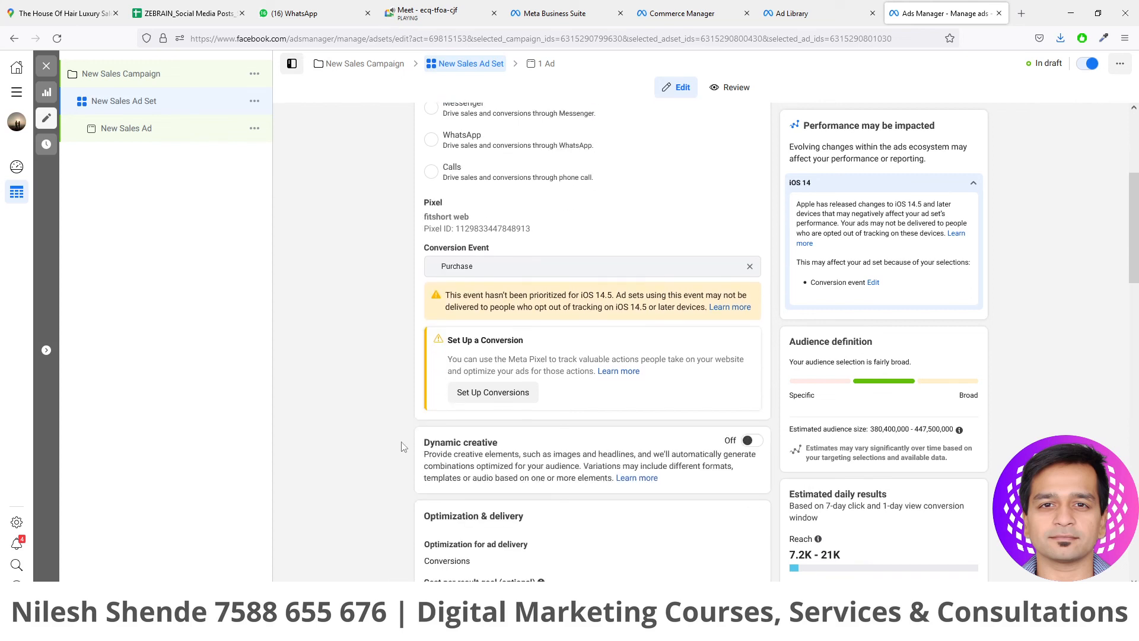
left_click(502, 400)
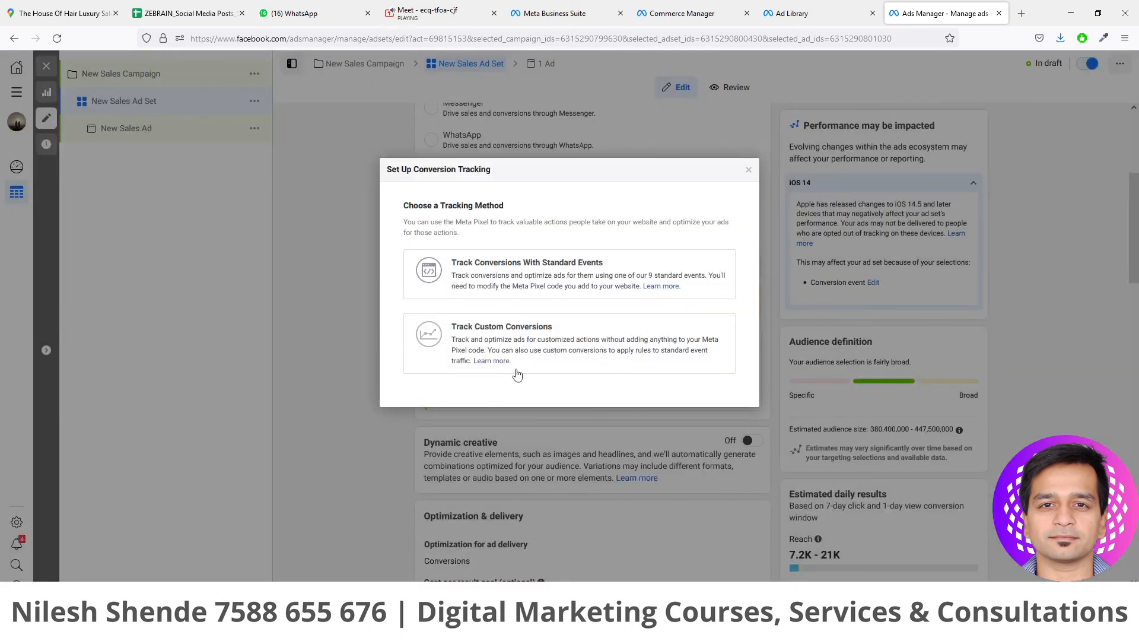
left_click(505, 337)
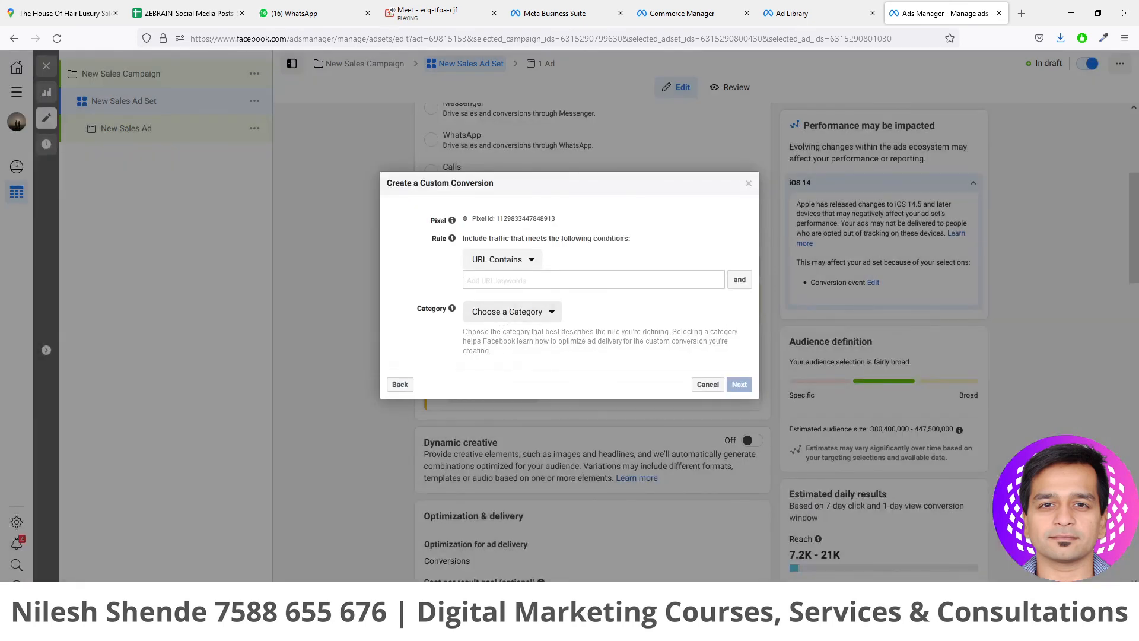
left_click_drag(556, 219, 467, 225)
left_click(479, 285)
left_click(498, 261)
left_click(498, 283)
left_click(715, 390)
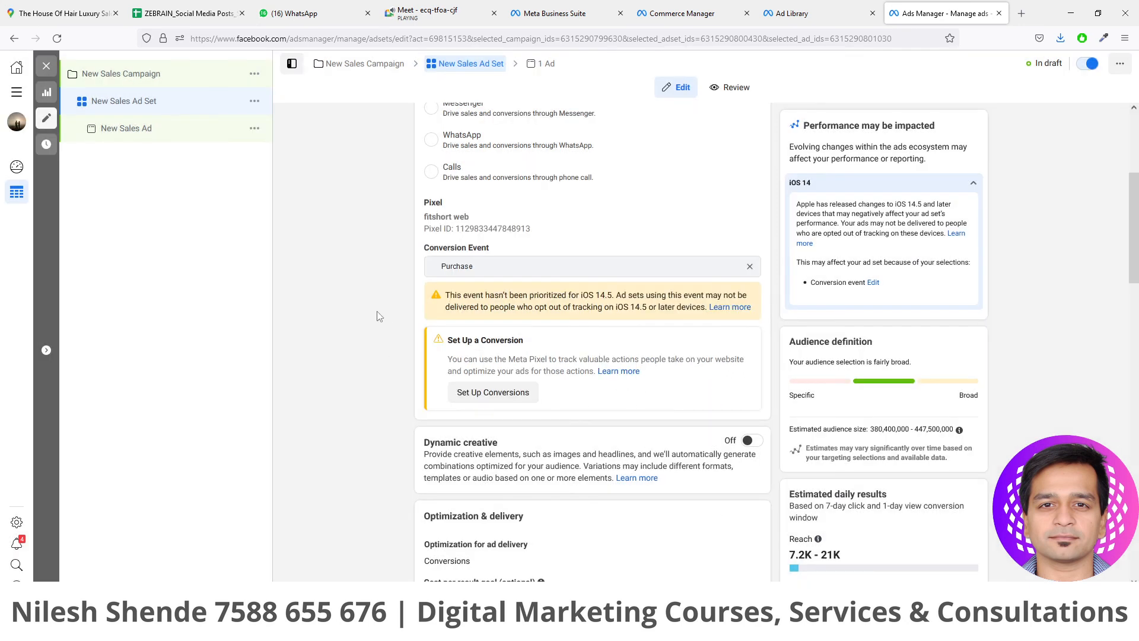
Change the ad set's conversion location to WhatsApp and select the owner's digital marketing Page
scroll(381, 313, "up", 5)
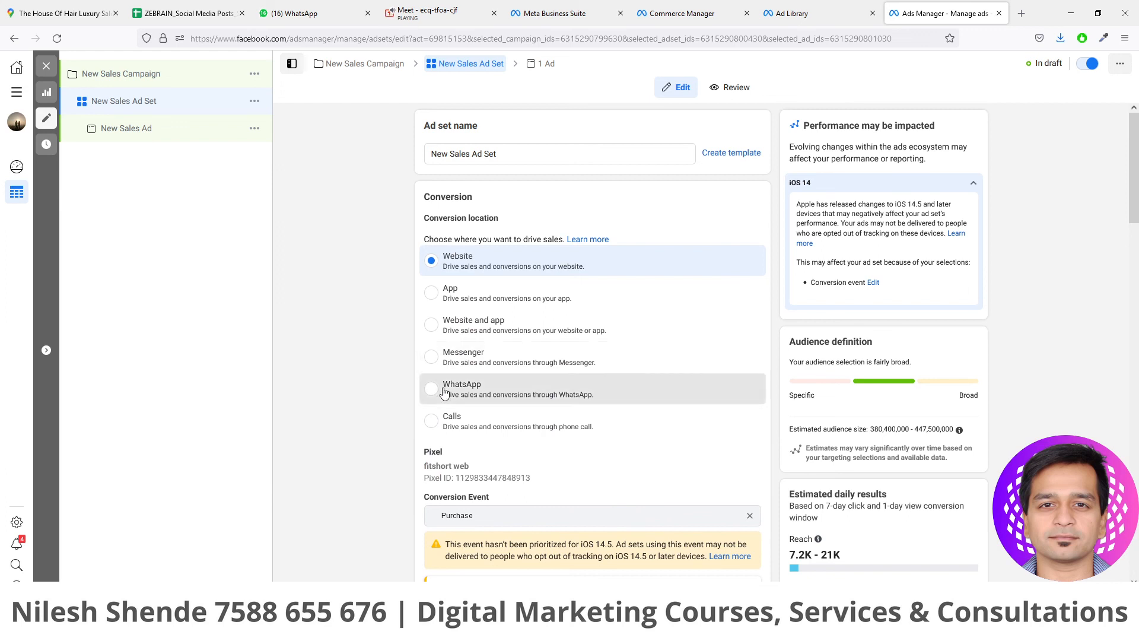
left_click(375, 404)
scroll(322, 400, "down", 4)
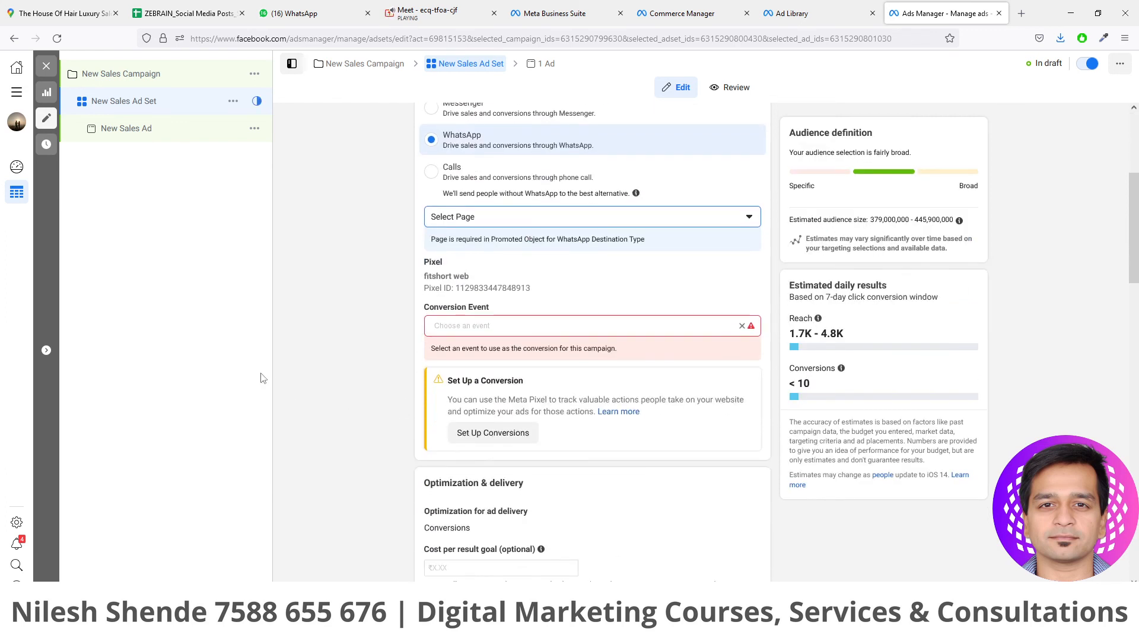
left_click(452, 225)
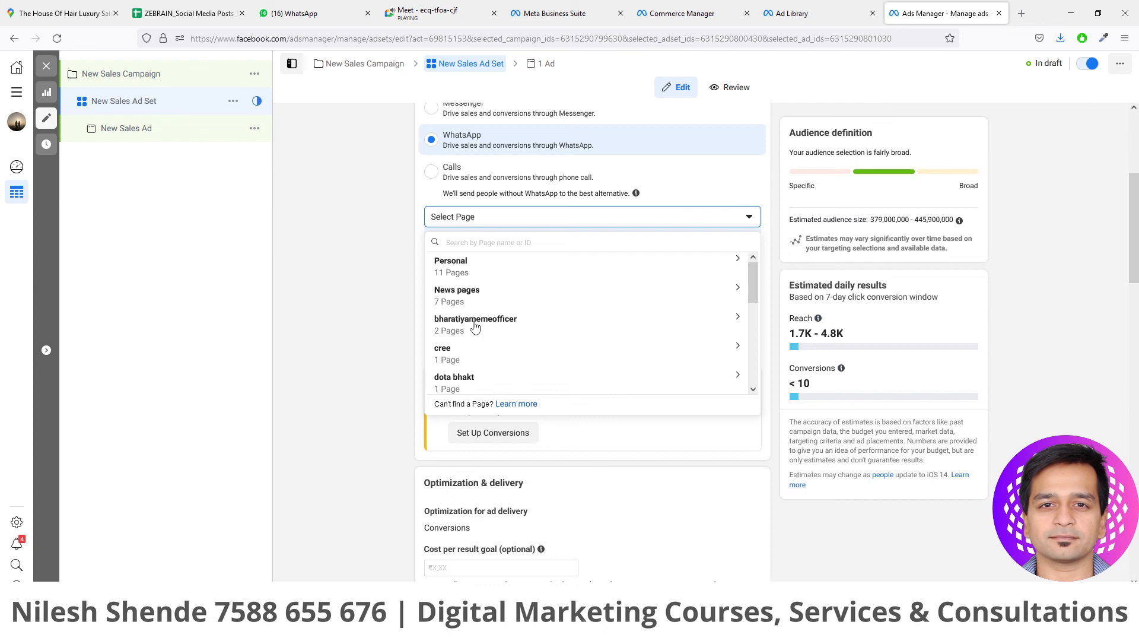
scroll(470, 361, "down", 6)
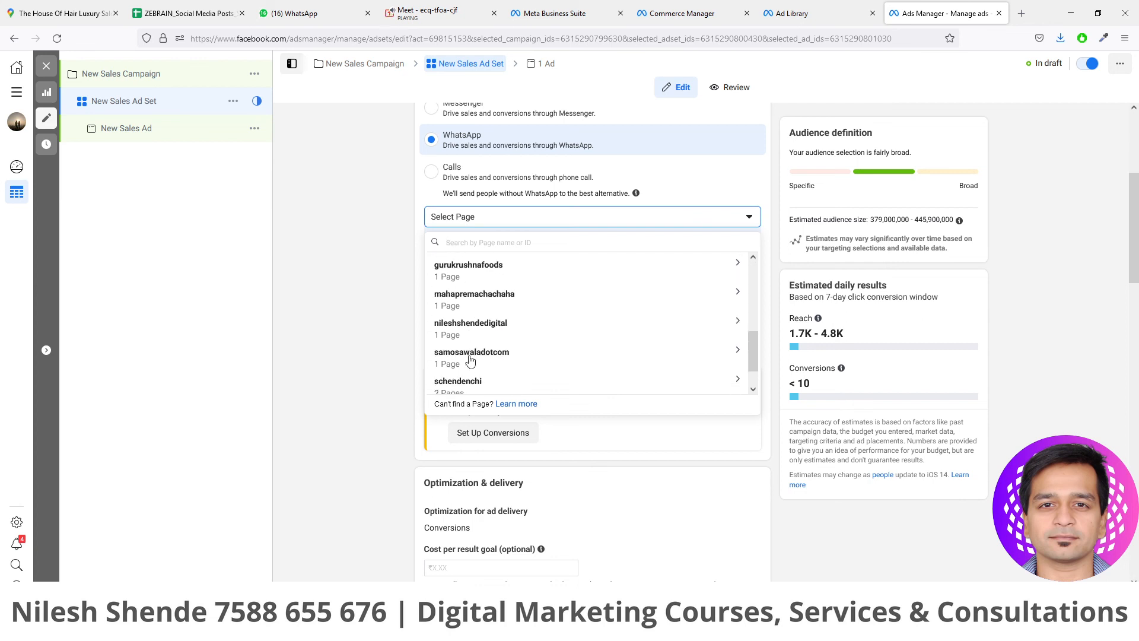
left_click(473, 323)
left_click(480, 358)
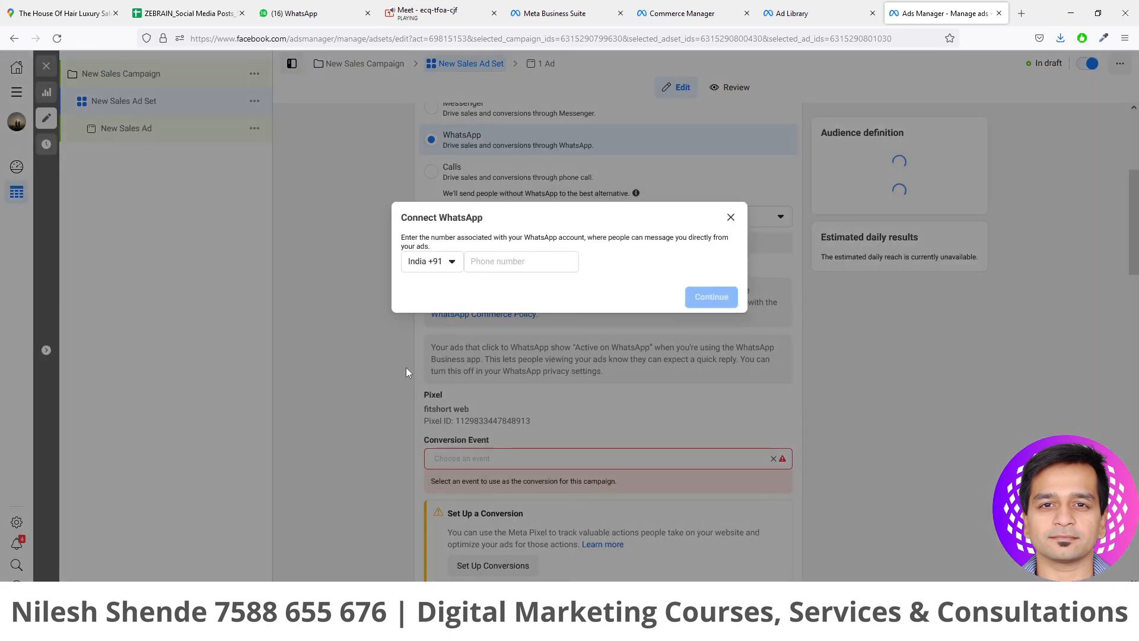
Connect a WhatsApp account to the selected Page by entering its India +91 phone number and confirming the verification code
left_click(522, 262)
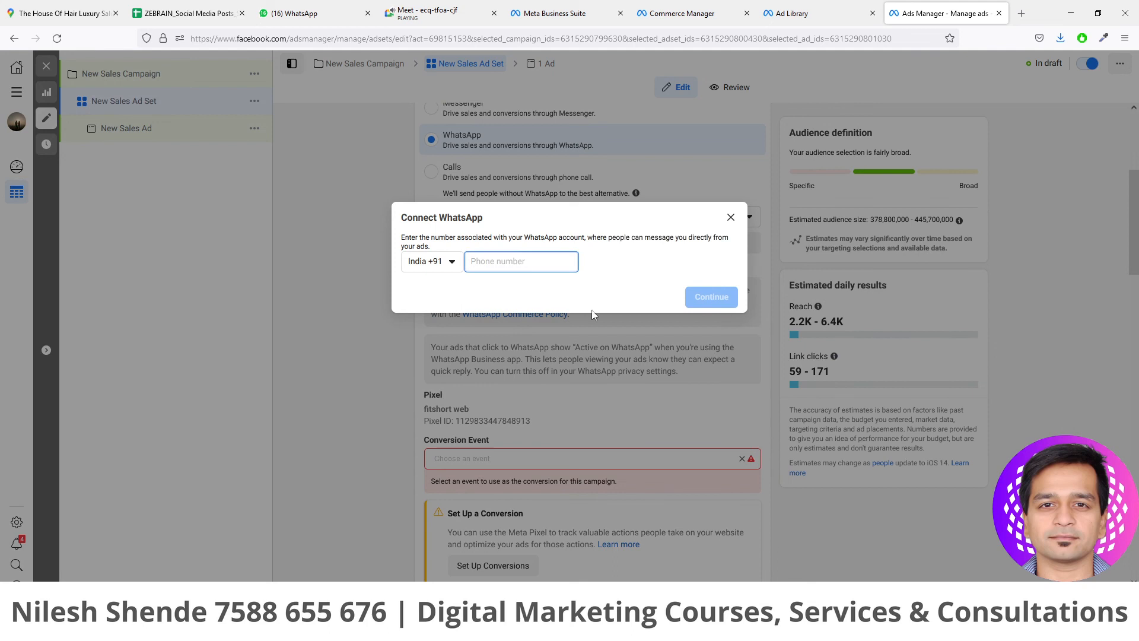
left_click(697, 299)
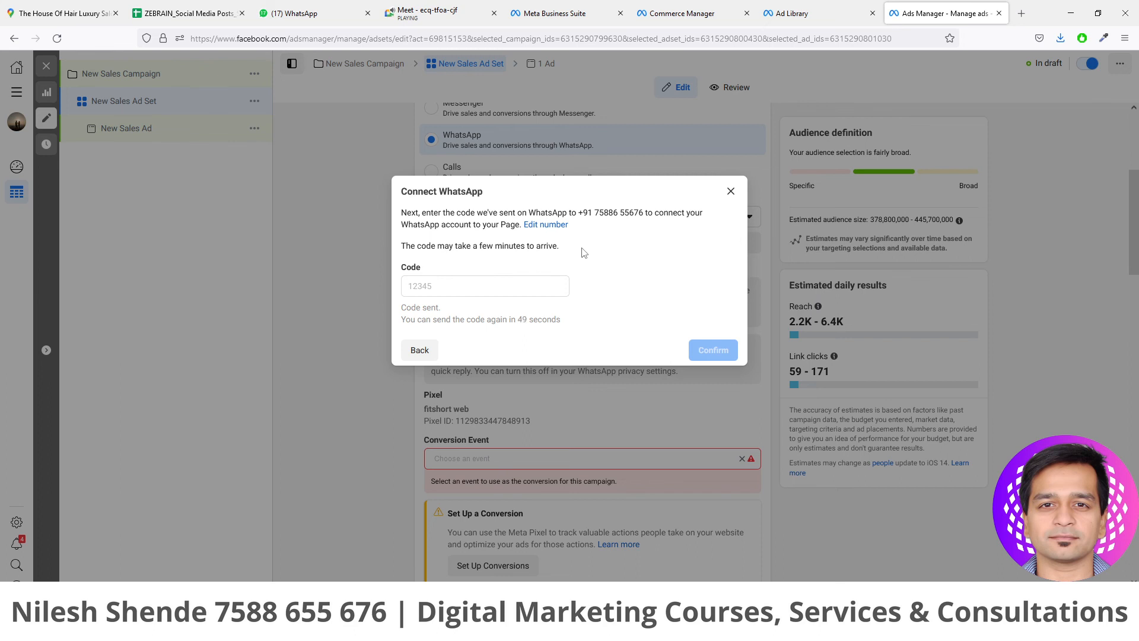
left_click(560, 291)
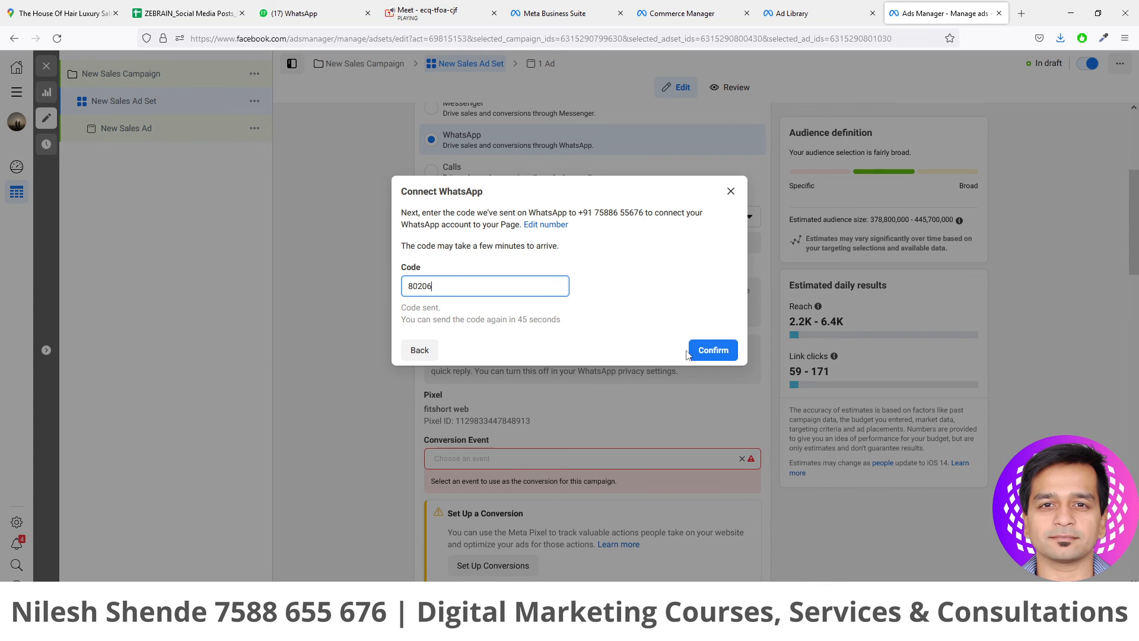
left_click(714, 351)
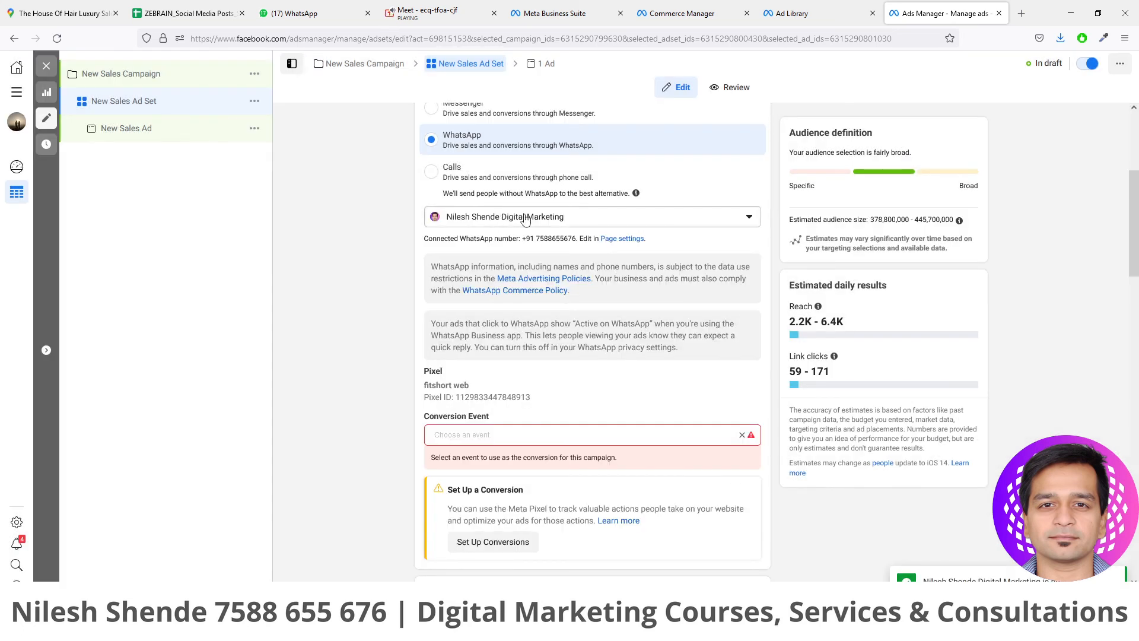
Choose Purchase as the conversion event for the WhatsApp ad set
scroll(379, 380, "down", 3)
left_click(512, 286)
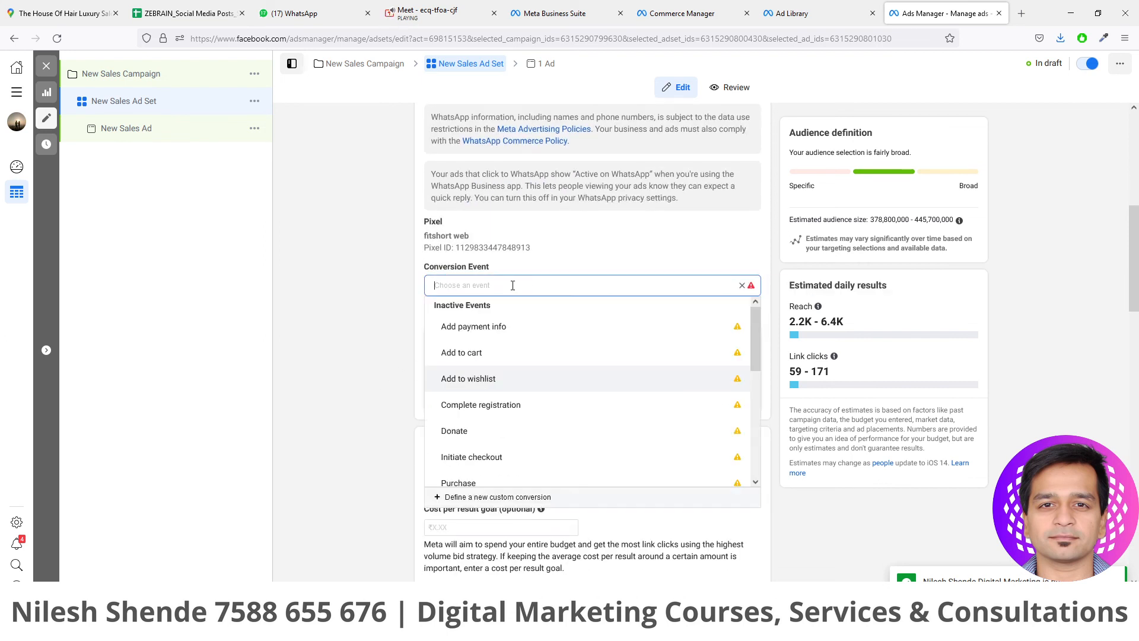
scroll(517, 415, "down", 5)
scroll(521, 437, "up", 5)
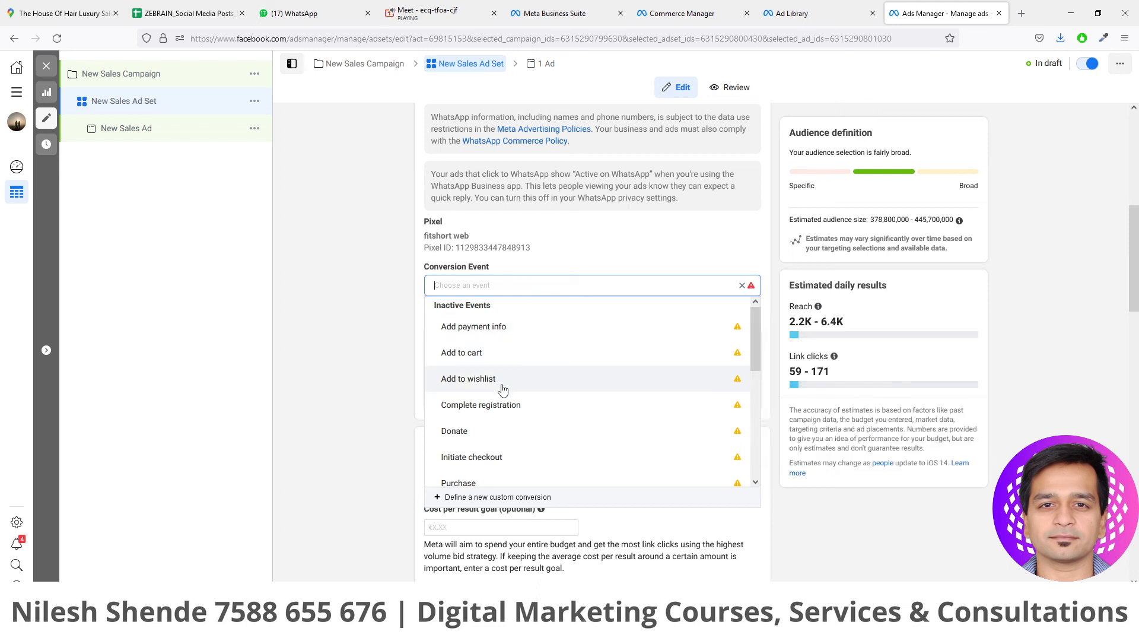
scroll(513, 428, "up", 2)
scroll(514, 422, "down", 5)
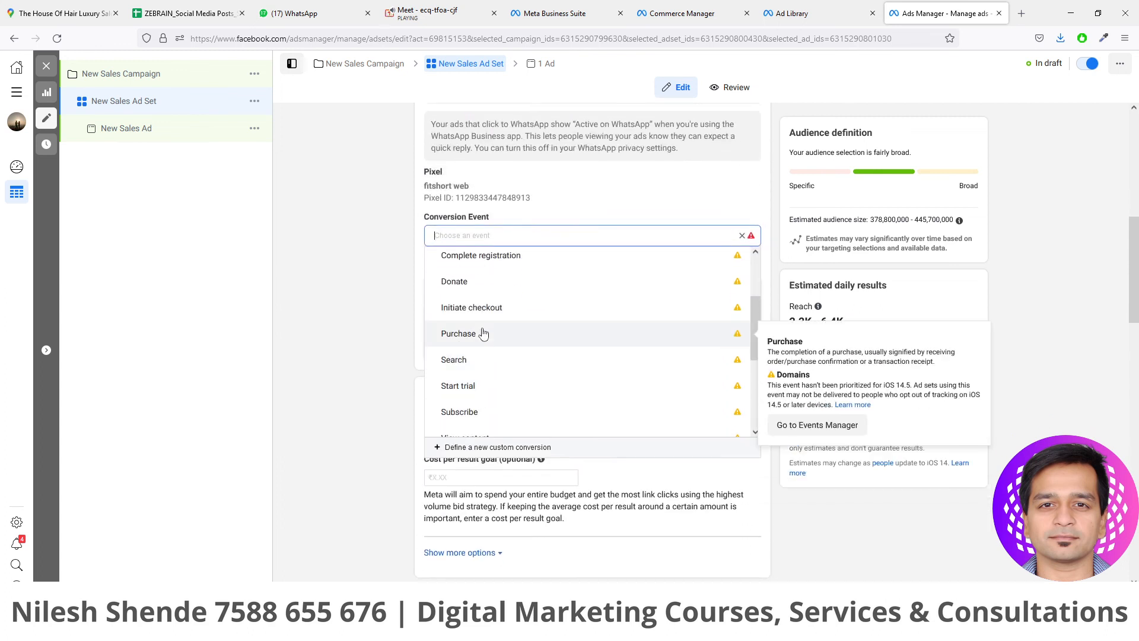
left_click(483, 334)
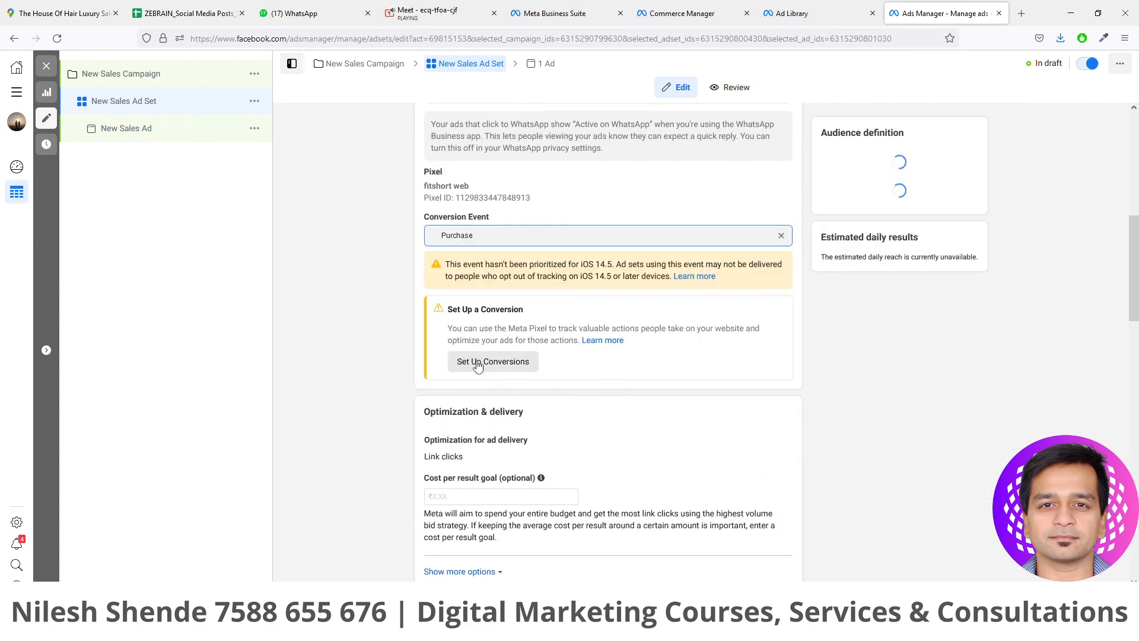
Examine the conversion tracking methods and the standard event list for the ad set, then finish the pixel code setup
scroll(378, 350, "up", 3)
scroll(379, 350, "down", 3)
scroll(377, 350, "down", 4)
scroll(377, 351, "up", 2)
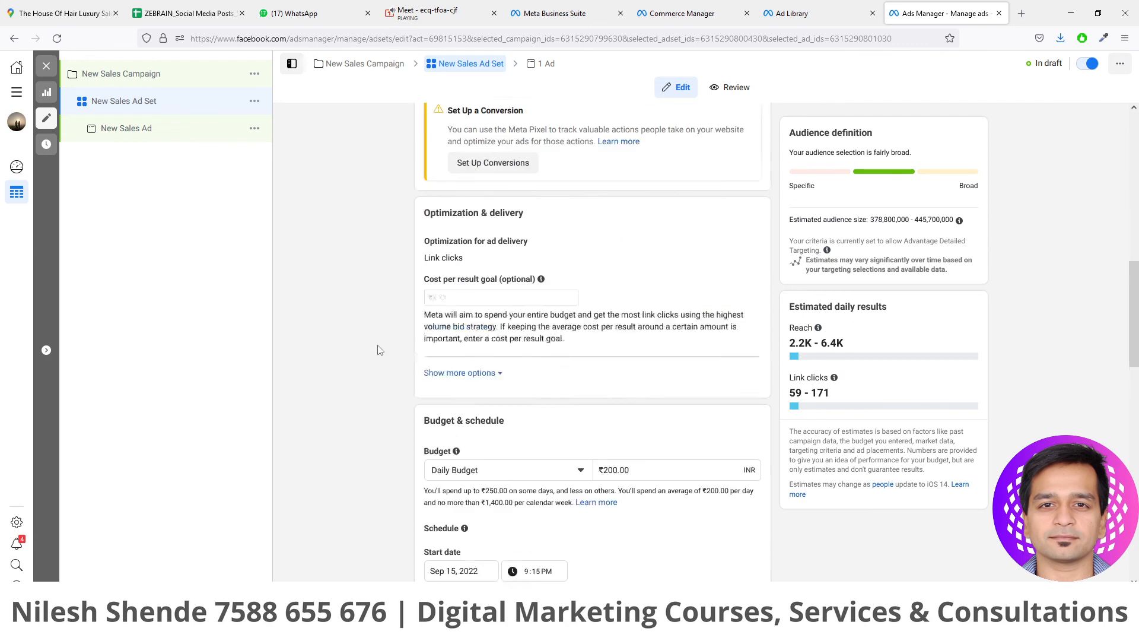
left_click(493, 212)
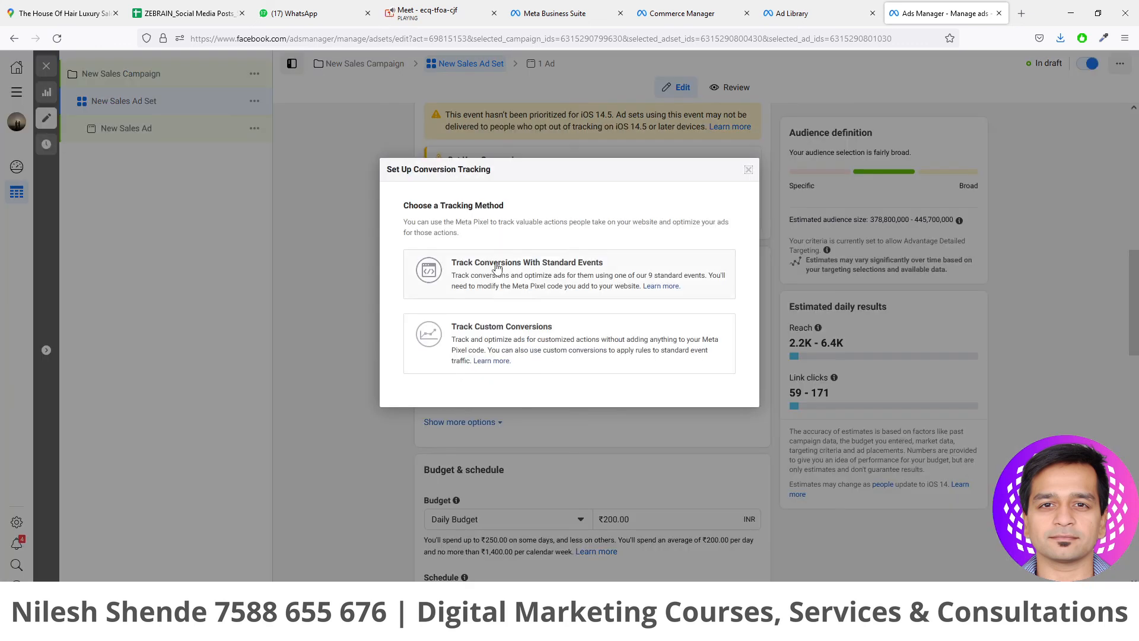
key("Escape")
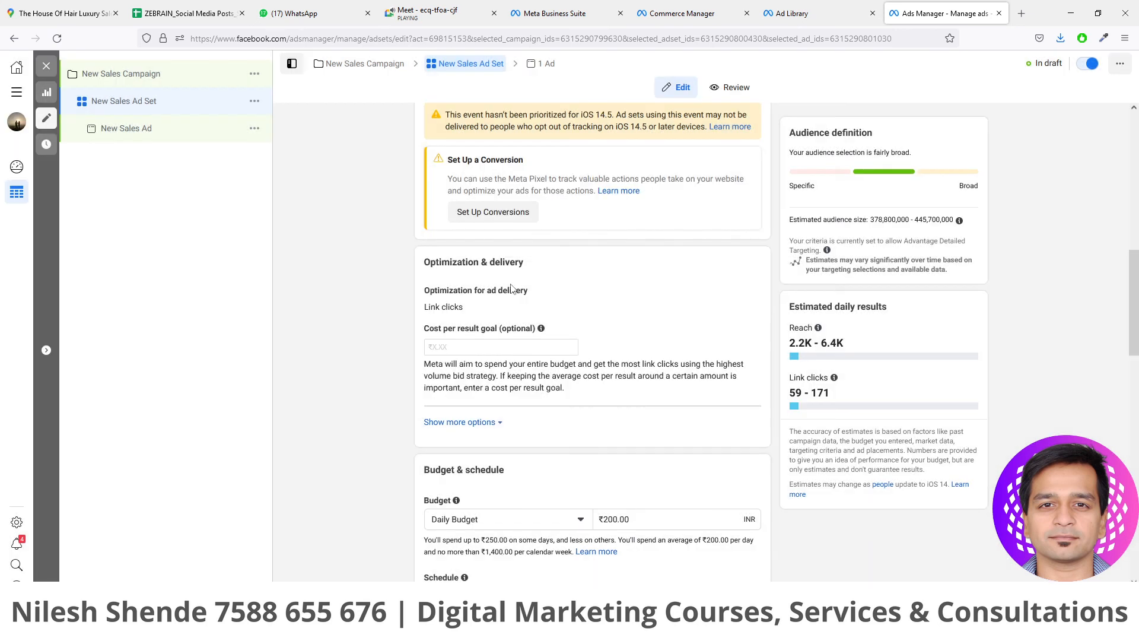
scroll(511, 289, "down", 7)
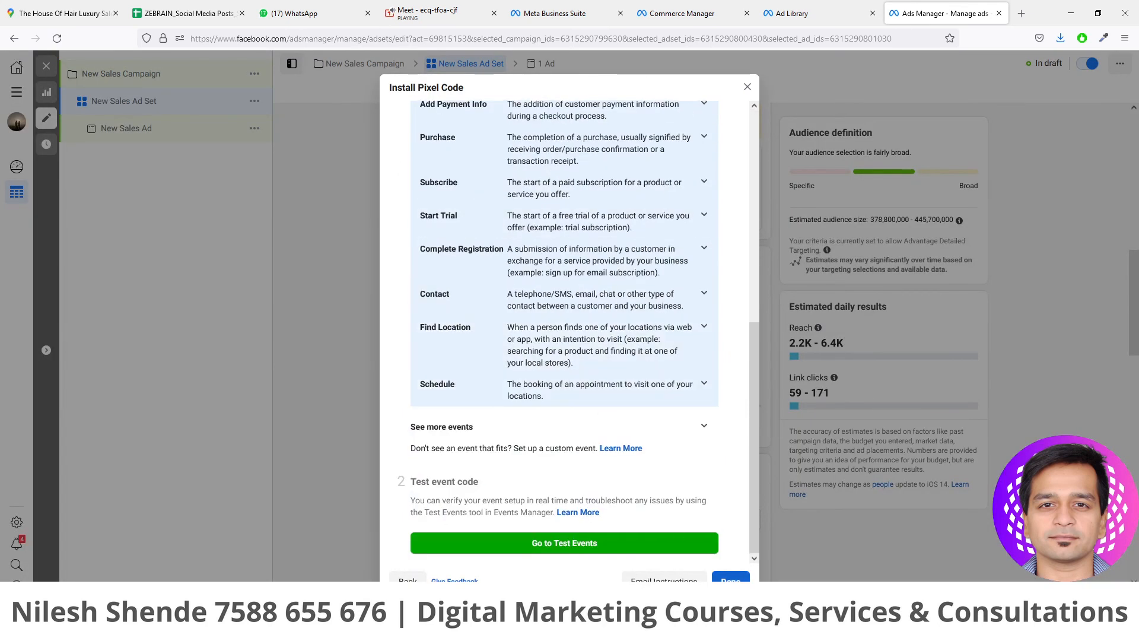
left_click(730, 579)
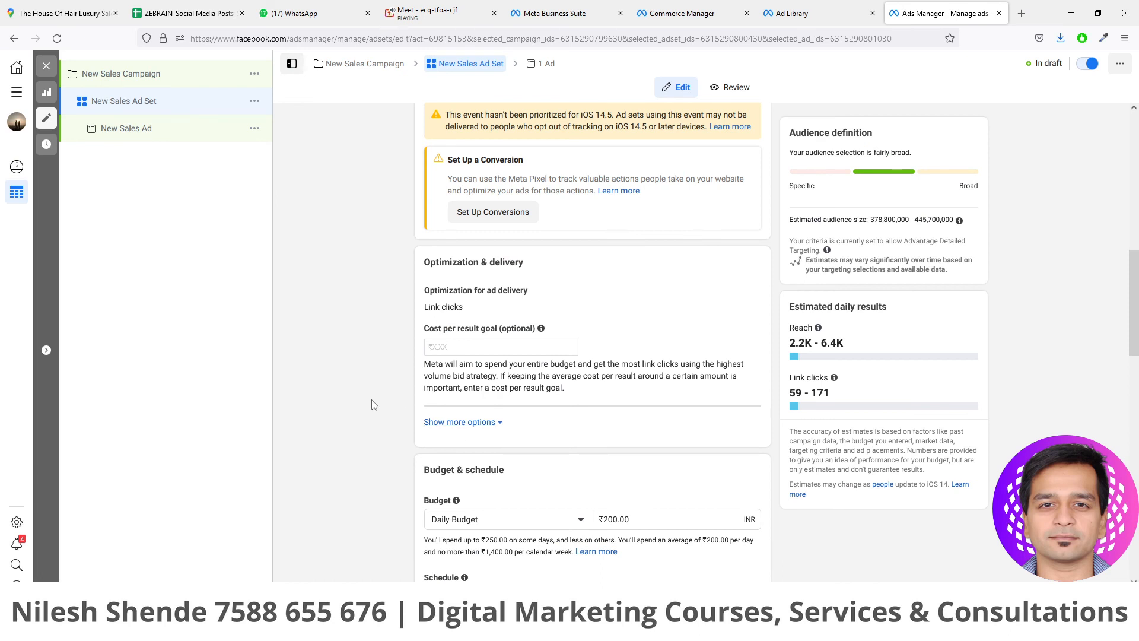
Review the standard event codes for conversion tracking, check the Test Events page in Events Manager, and return to finish the pixel setup
left_click(493, 219)
left_click(553, 283)
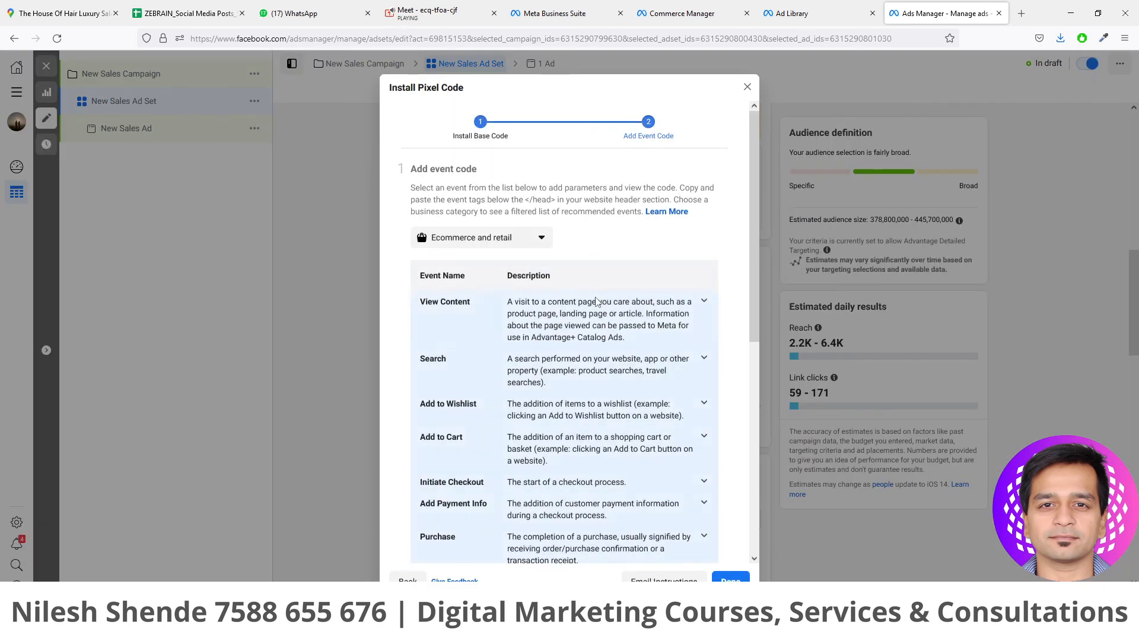
scroll(475, 293, "down", 3)
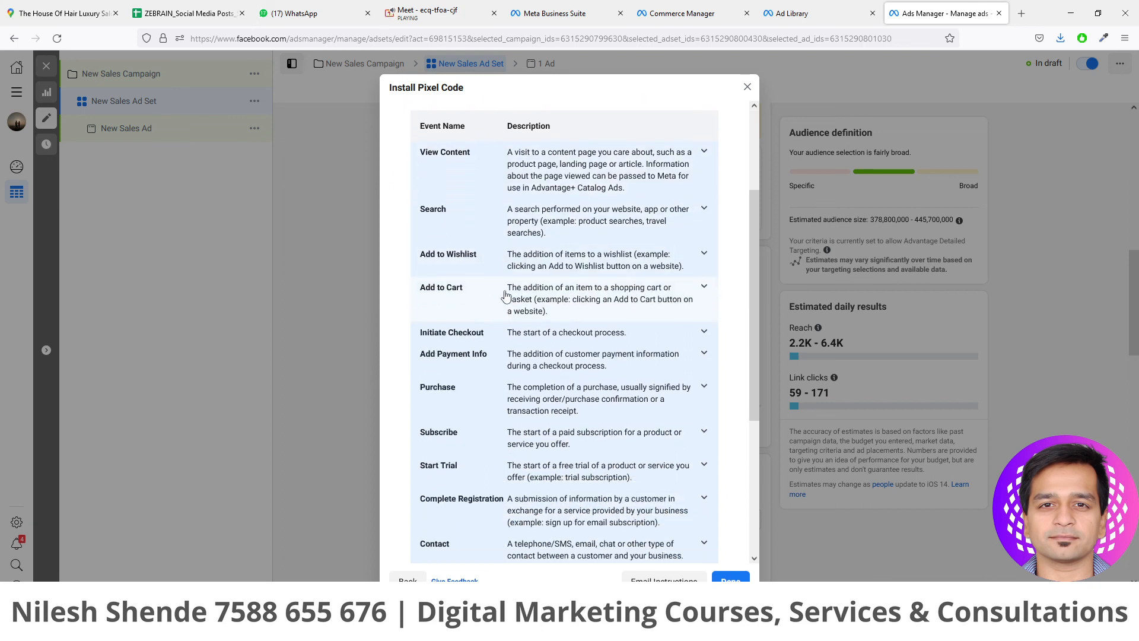
scroll(494, 300, "down", 5)
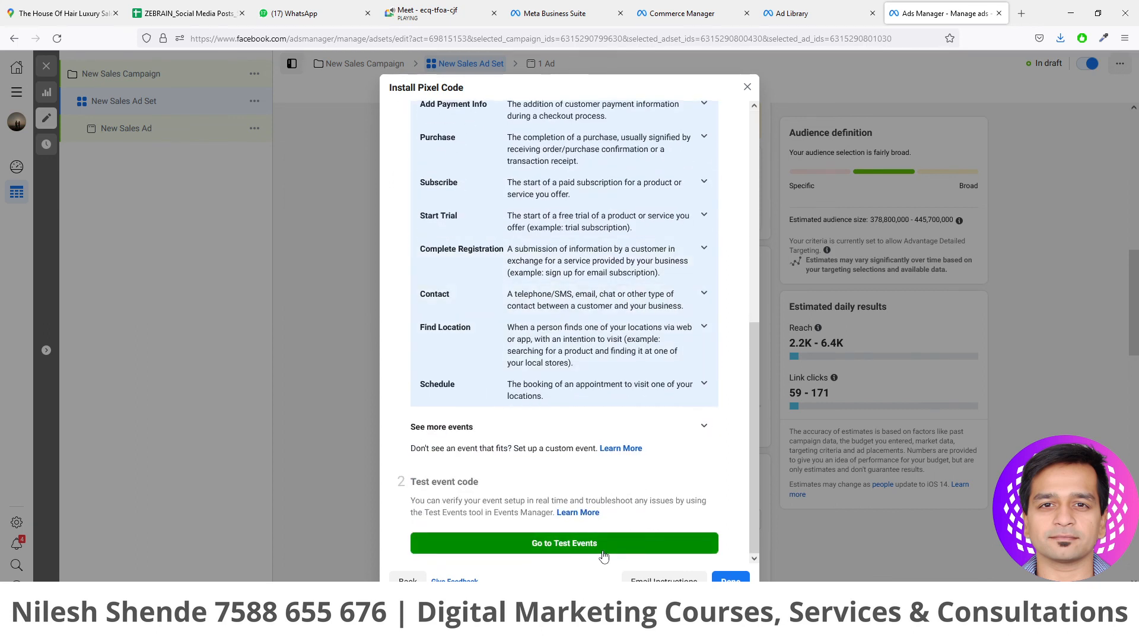
left_click(628, 543)
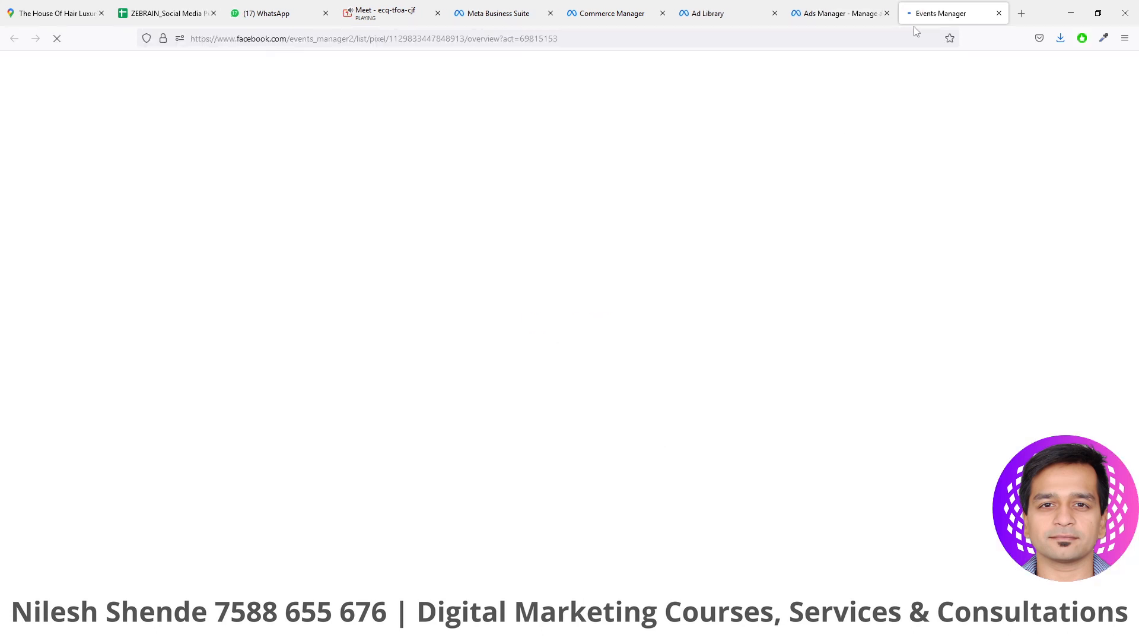
middle_click(949, 4)
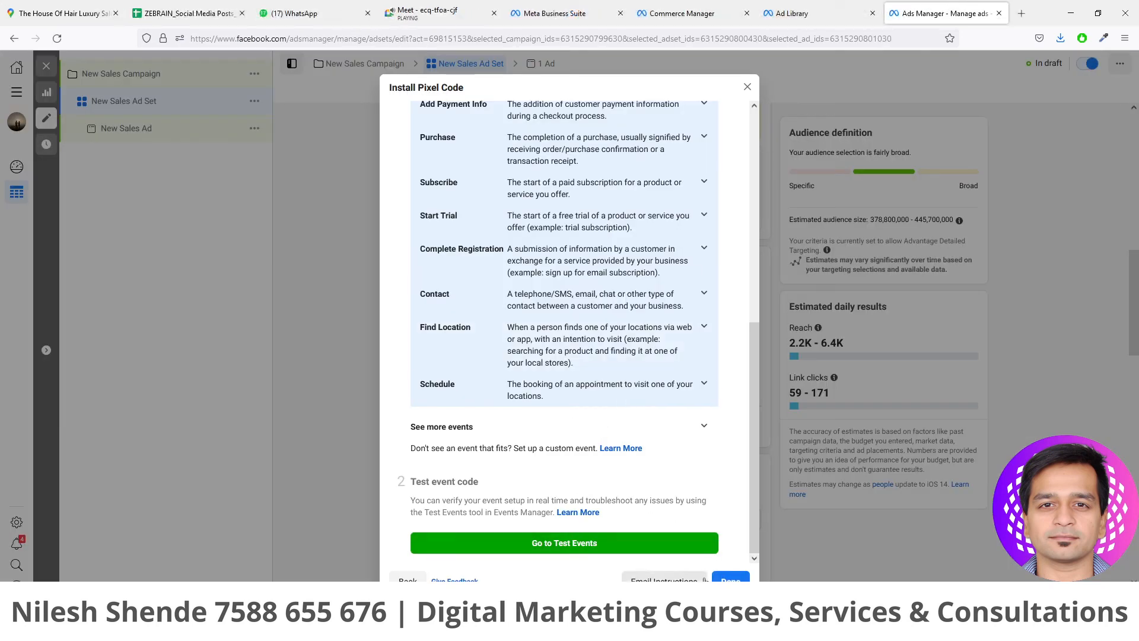
scroll(653, 504, "up", 3)
scroll(654, 503, "down", 3)
left_click(730, 579)
Examine the ad set's optimization, budget and schedule, audience and placement settings
scroll(320, 285, "down", 3)
scroll(320, 285, "up", 3)
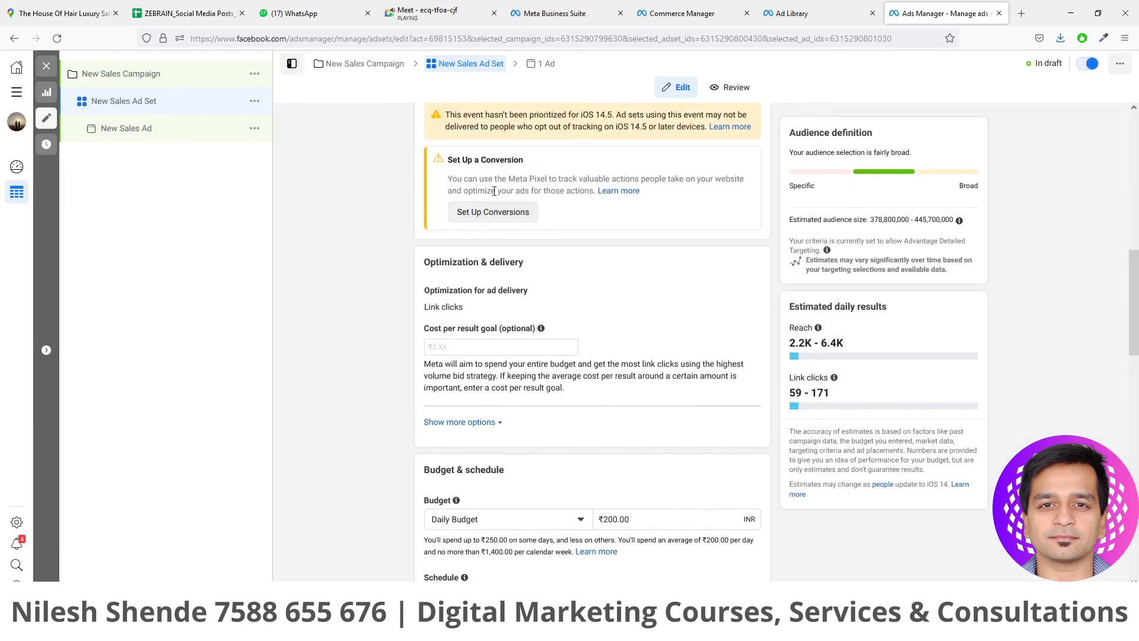
scroll(528, 249, "down", 6)
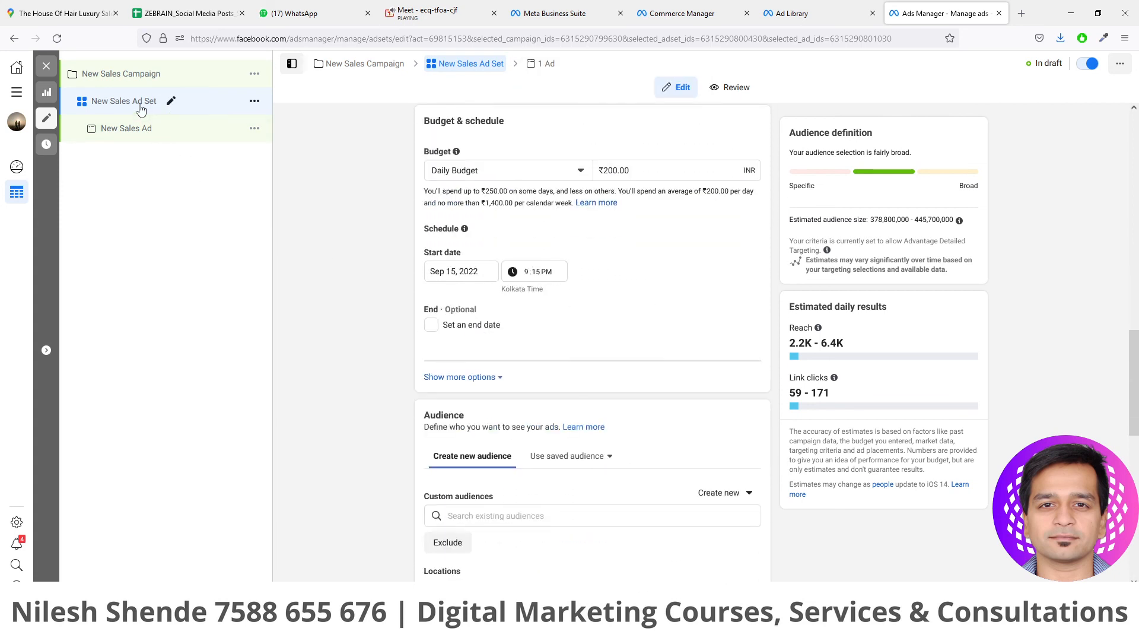
scroll(542, 272, "down", 10)
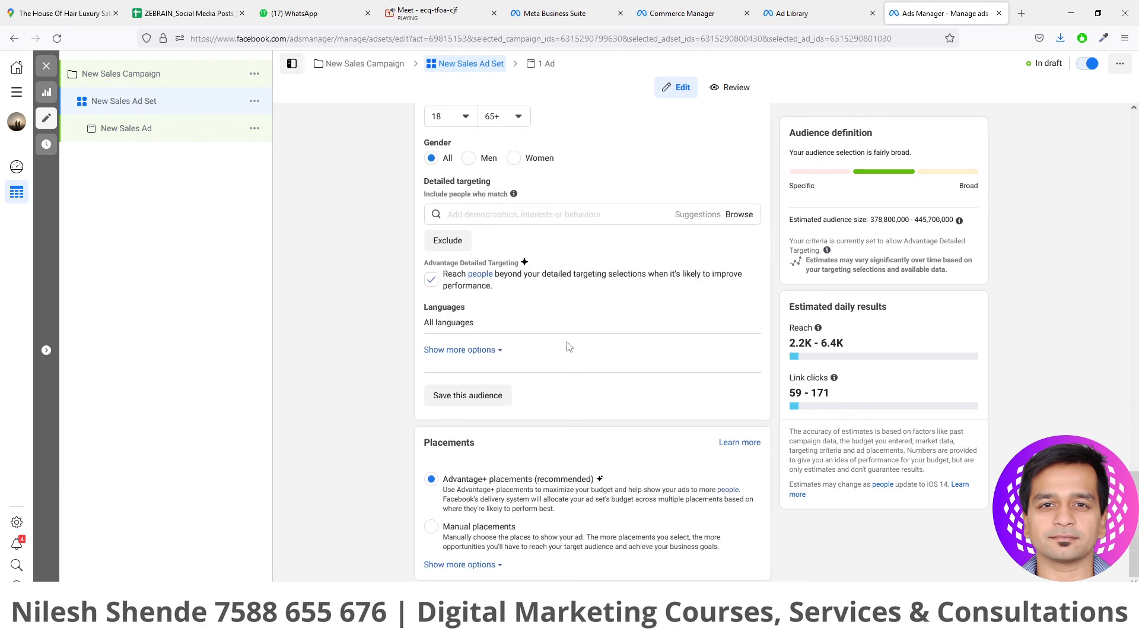
scroll(566, 347, "up", 9)
scroll(574, 363, "up", 1)
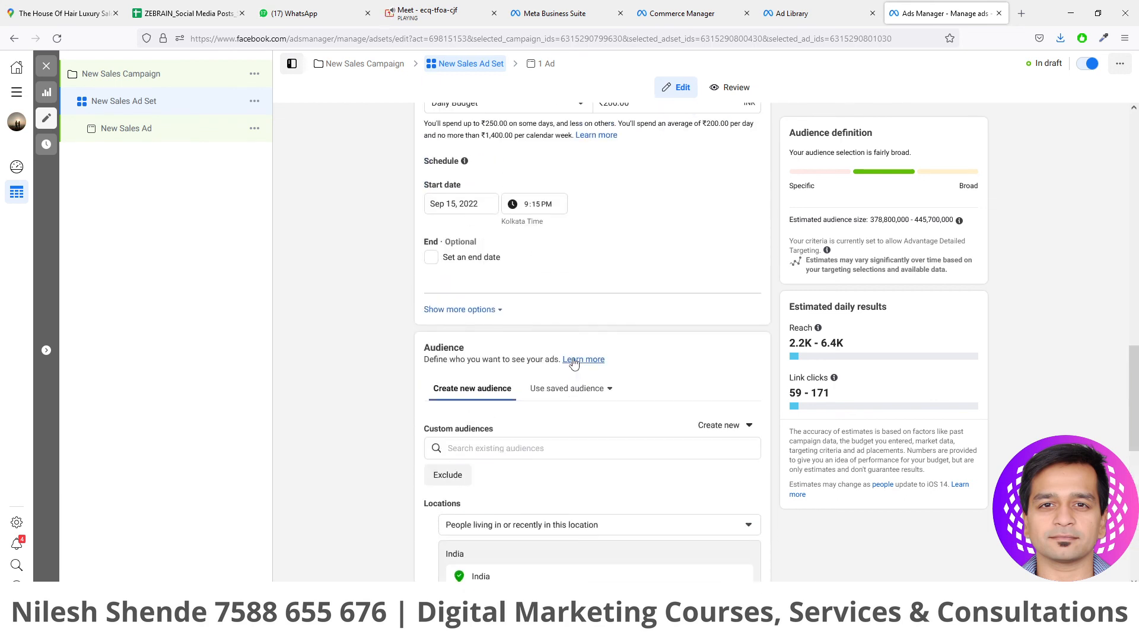
scroll(518, 358, "up", 3)
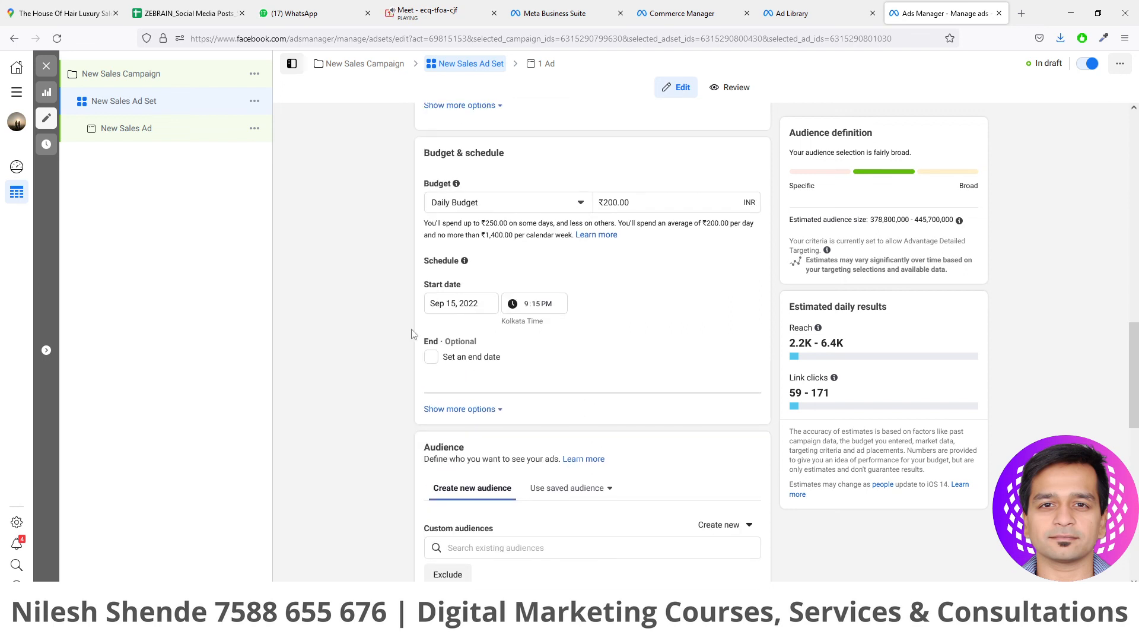
scroll(441, 303, "down", 8)
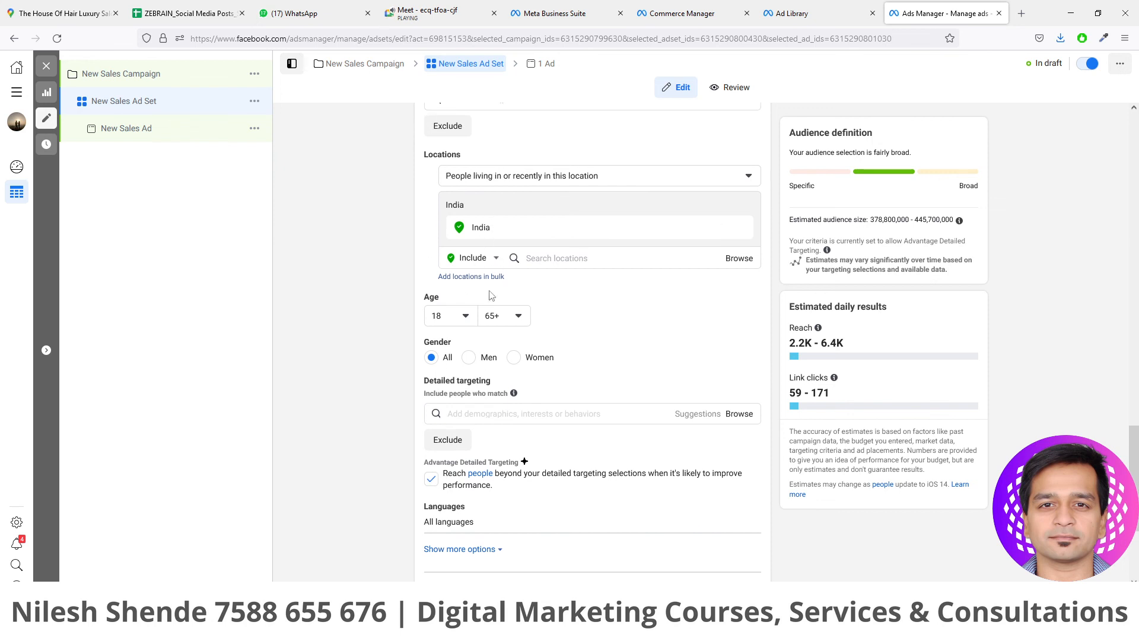
scroll(457, 368, "down", 4)
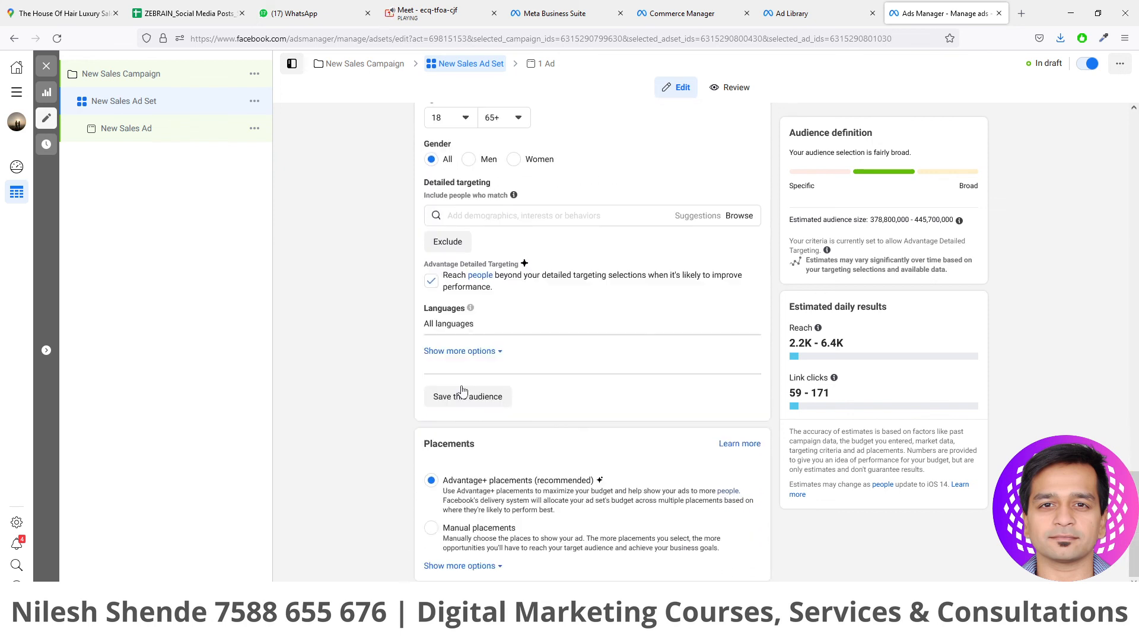
Switch the ad set to manual placements, review its platforms and placement list, and open the New Sales Ad
left_click(505, 530)
scroll(587, 488, "down", 5)
scroll(578, 480, "down", 5)
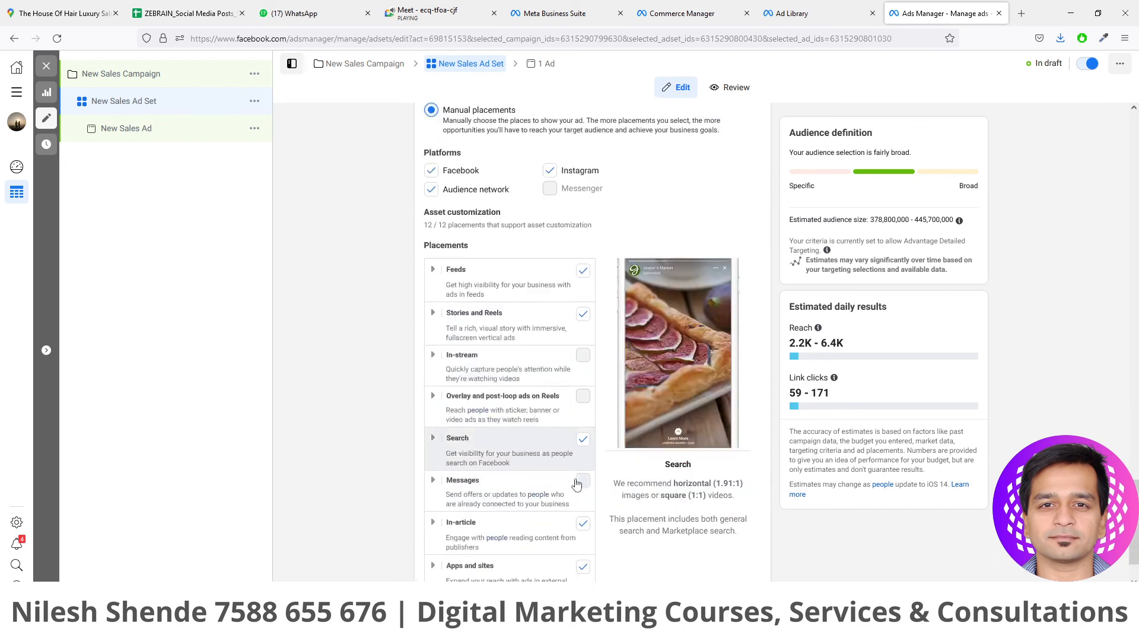
scroll(575, 481, "up", 3)
scroll(566, 482, "down", 3)
scroll(566, 482, "up", 5)
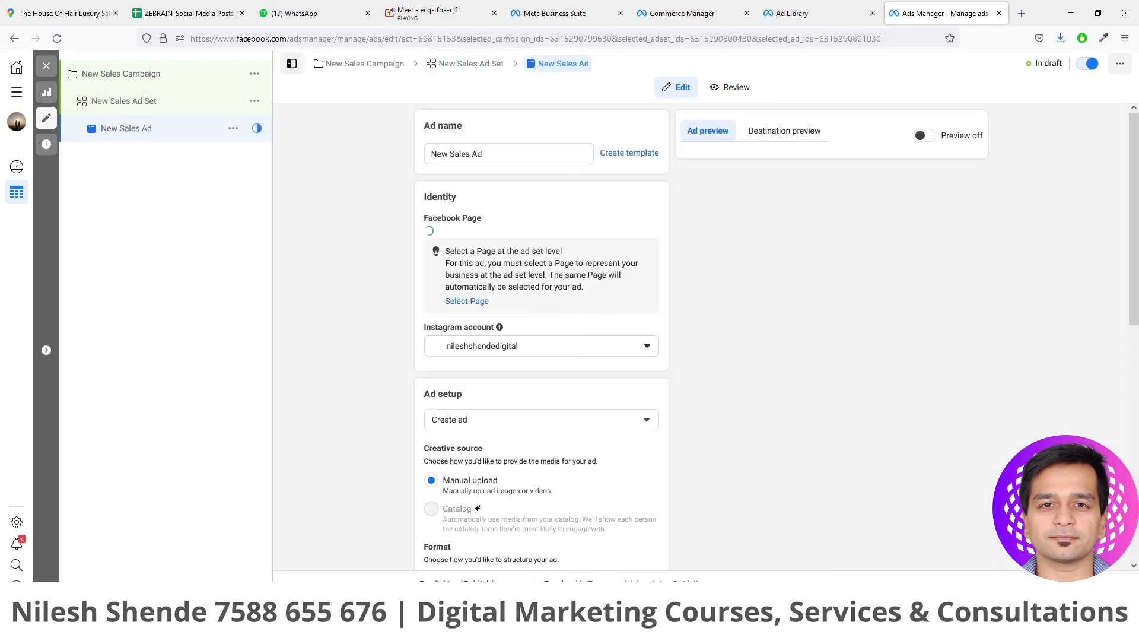
Review the ad's creative source and format options alongside the Ad Library's tshirt ads and the Commerce Manager catalog items
scroll(343, 333, "down", 4)
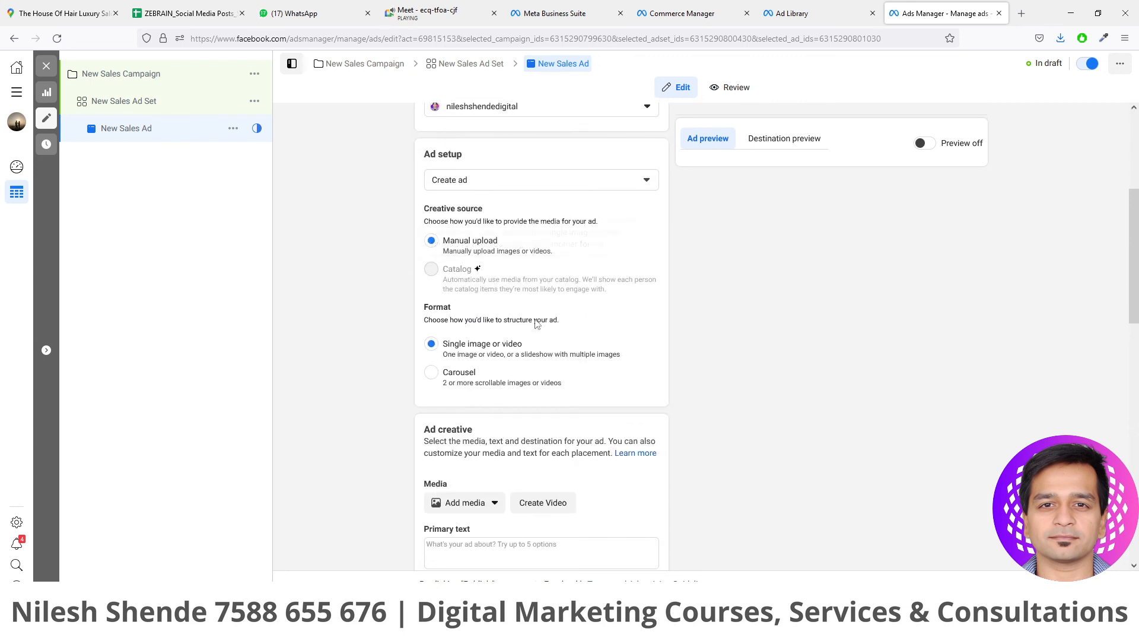
mouse_move(477, 266)
left_click(834, 16)
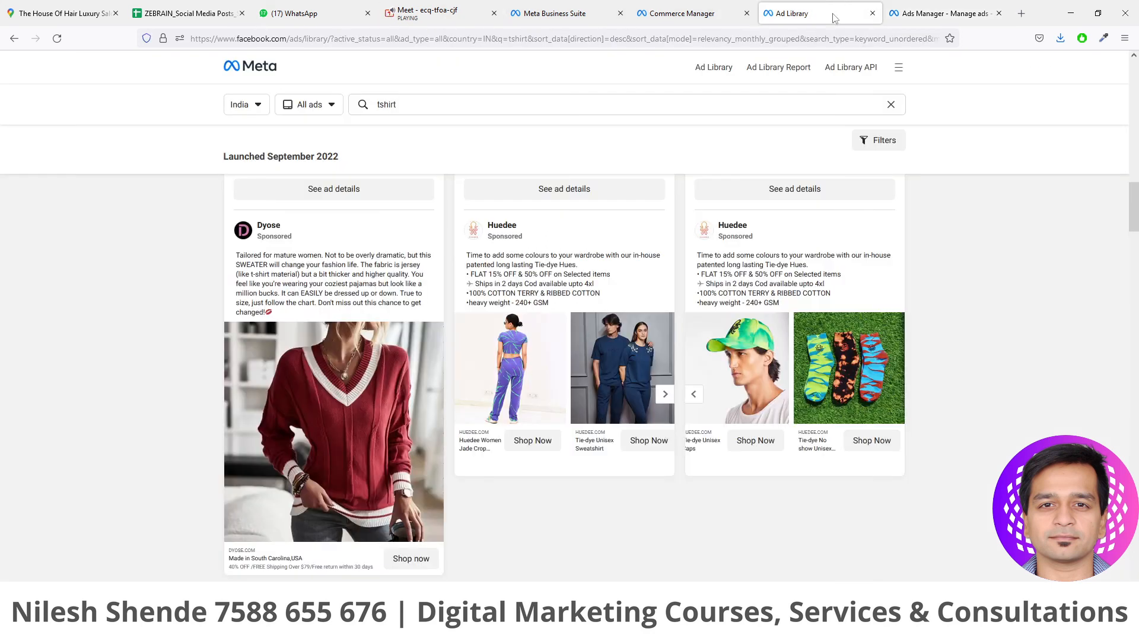
left_click(682, 13)
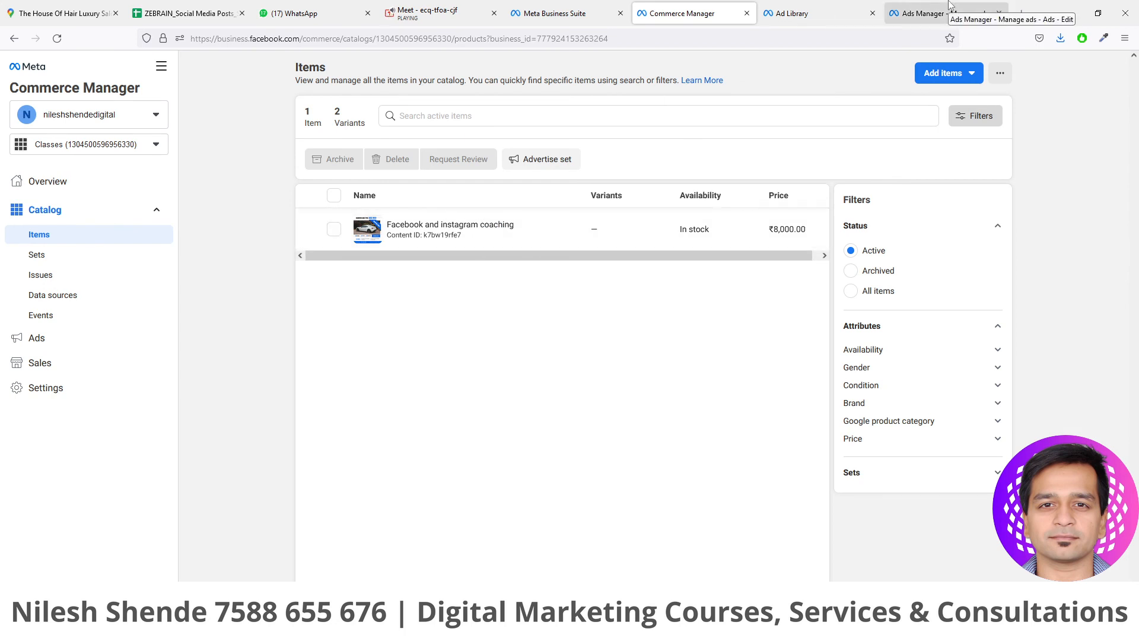
Return to the Ads Manager, choose the Carousel format for the ad, and collapse the first carousel card
left_click(950, 5)
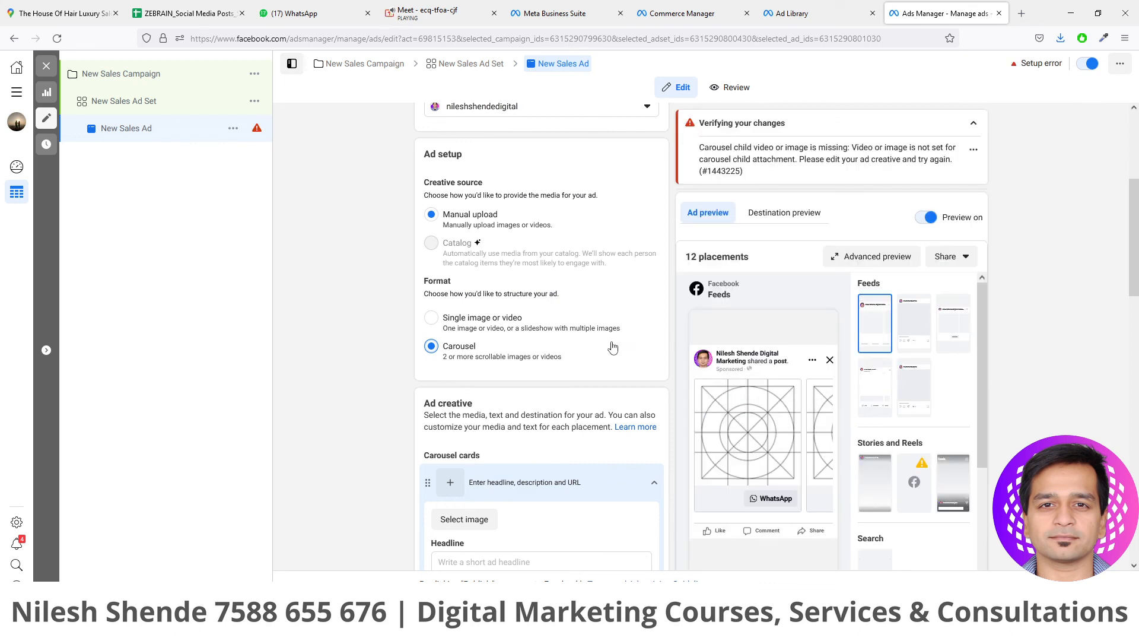
scroll(587, 350, "down", 3)
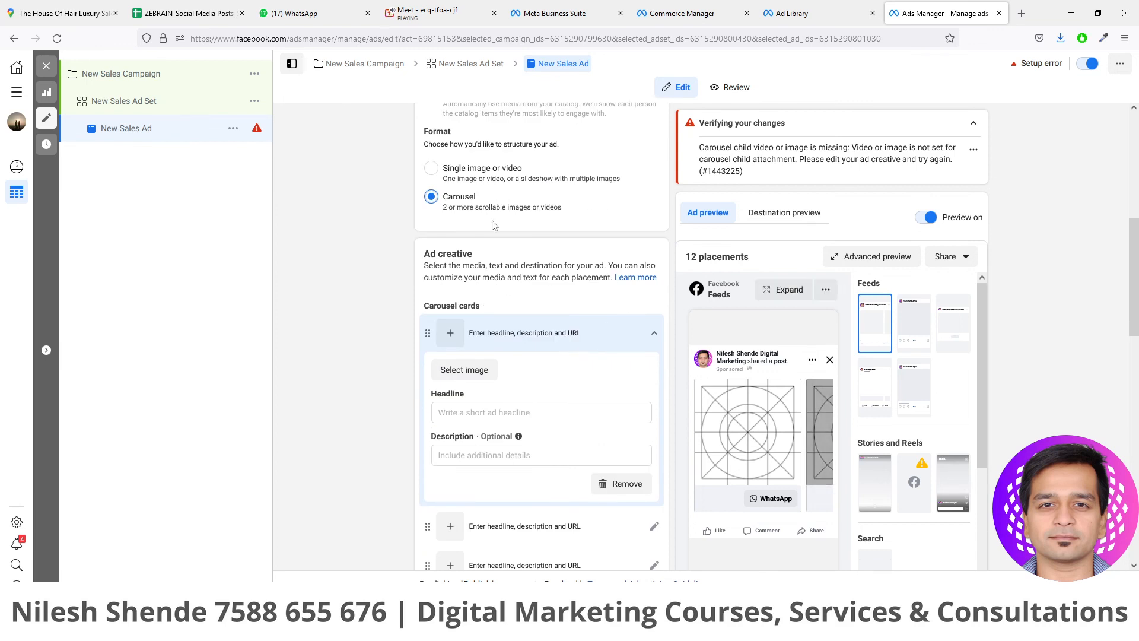
scroll(518, 244, "down", 3)
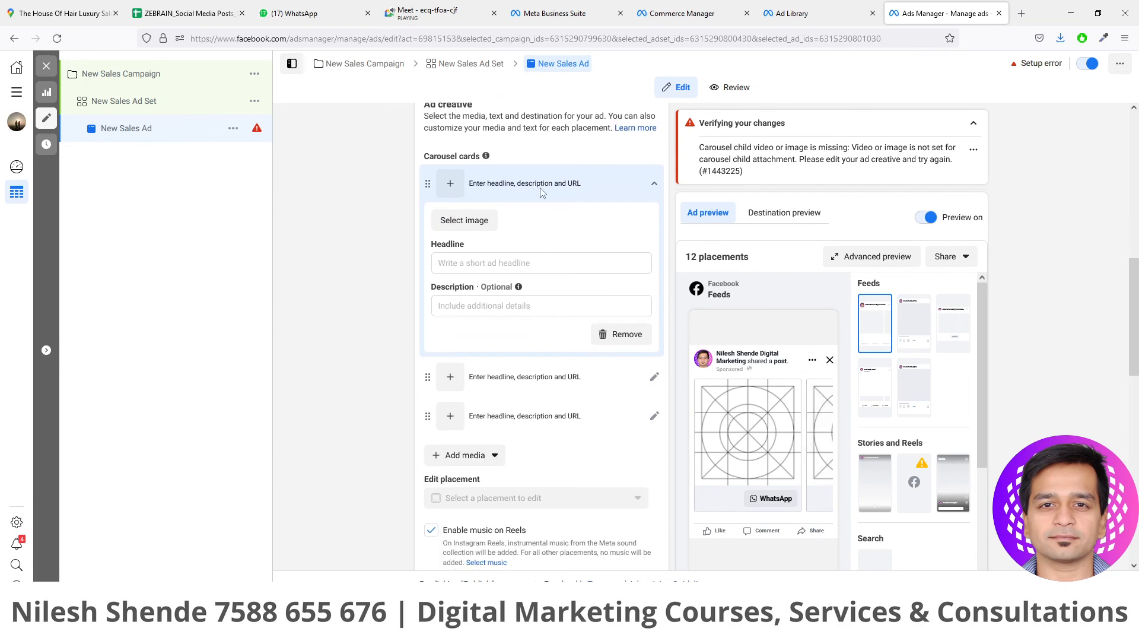
left_click(541, 191)
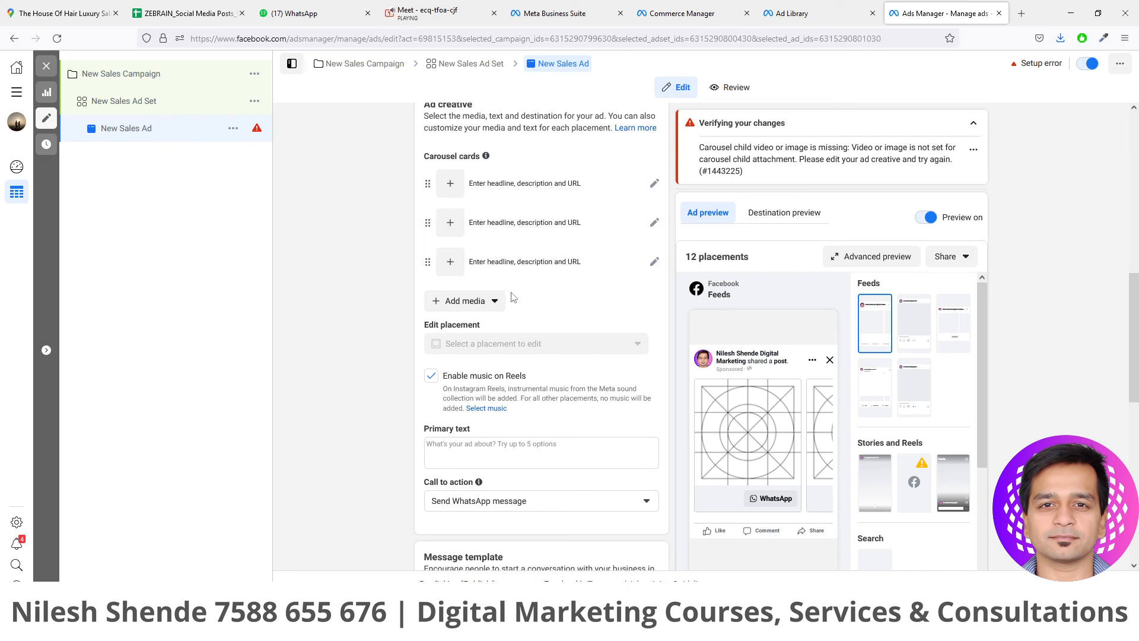
scroll(540, 297, "down", 1)
scroll(540, 279, "up", 2)
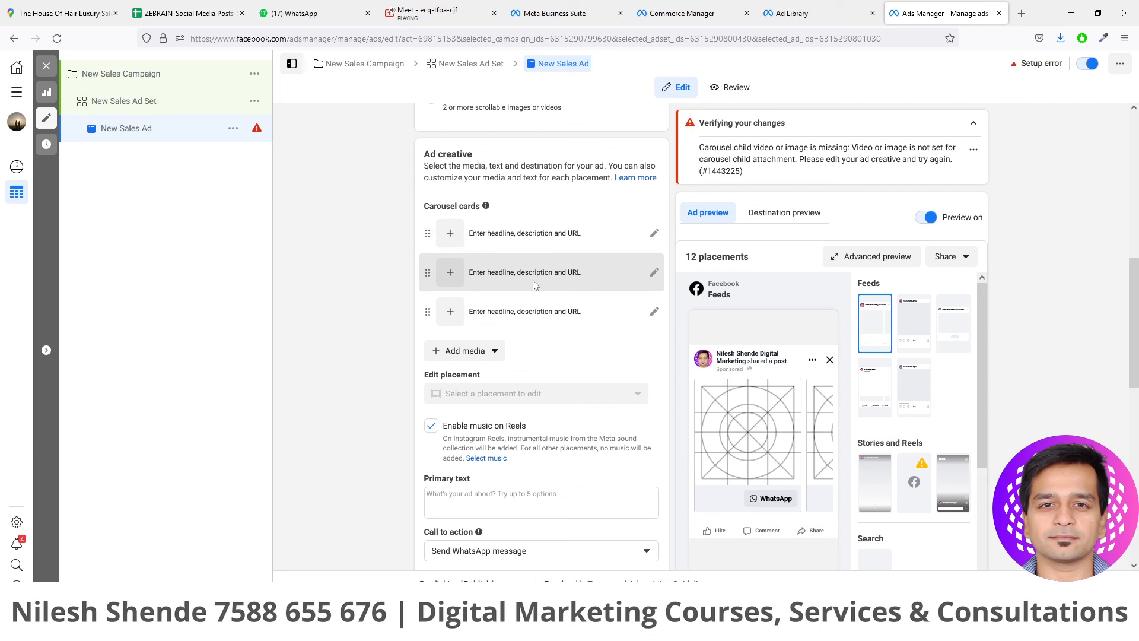
Expand the first carousel card to view its image, headline and description fields
left_click(453, 235)
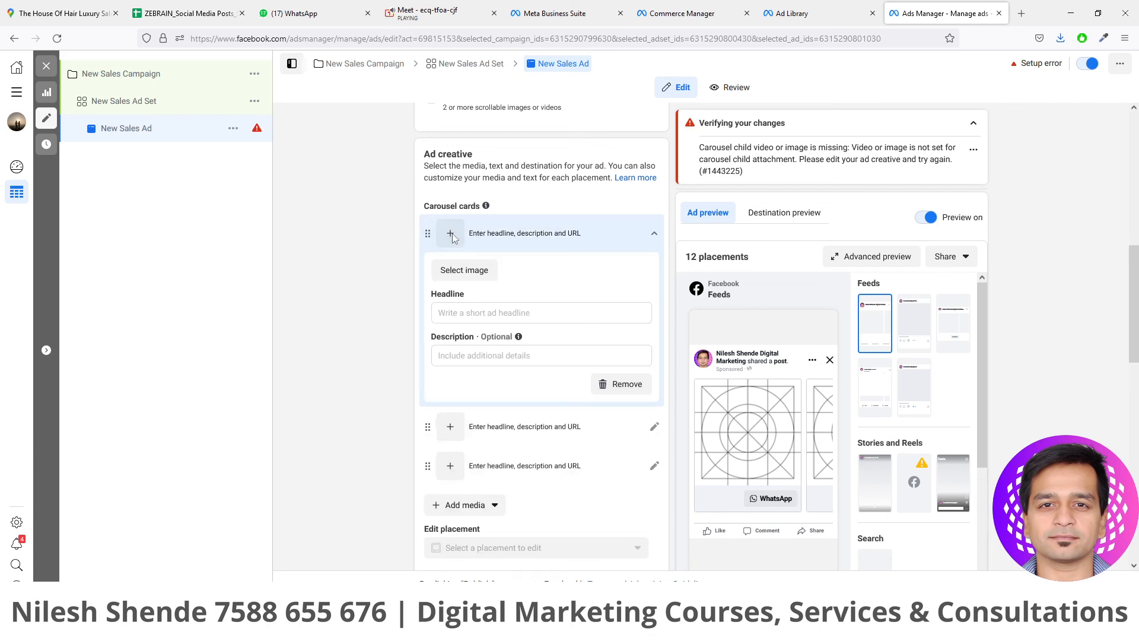
left_click(472, 310)
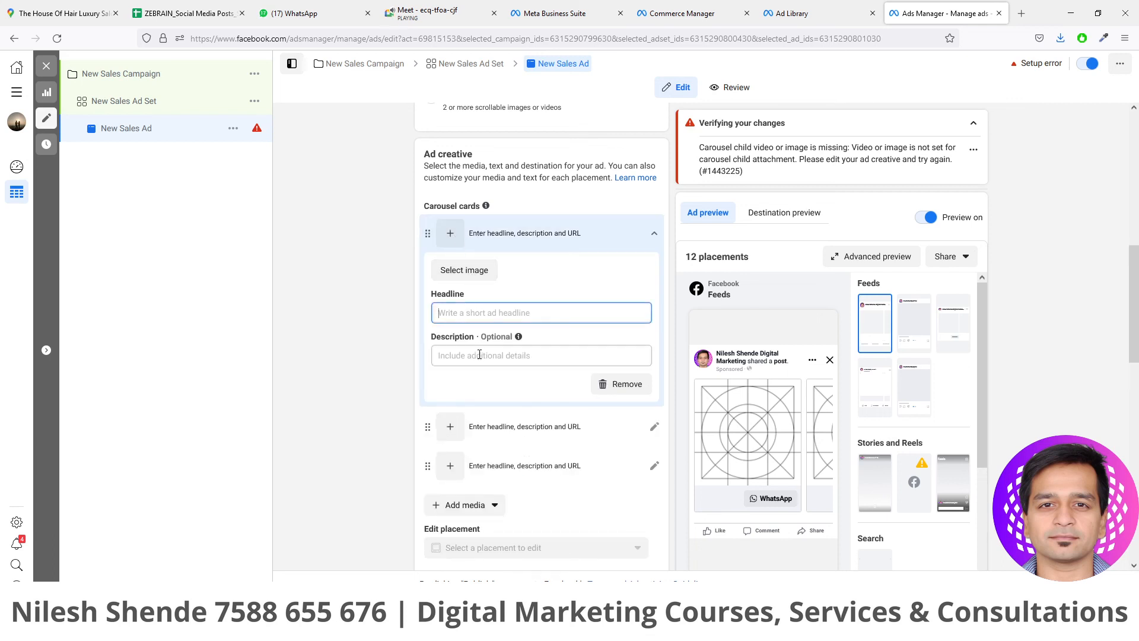
scroll(510, 332, "down", 2)
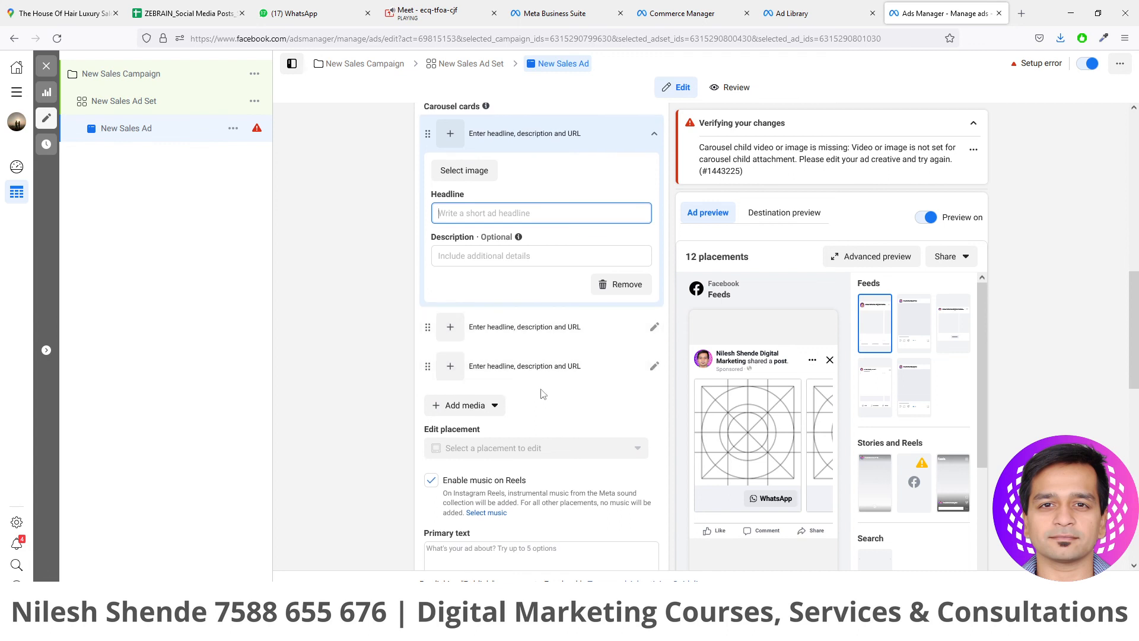
scroll(540, 394, "down", 3)
scroll(485, 360, "down", 2)
Examine the ad's primary text field and the available call to action choices, keeping Send WhatsApp message
left_click(470, 308)
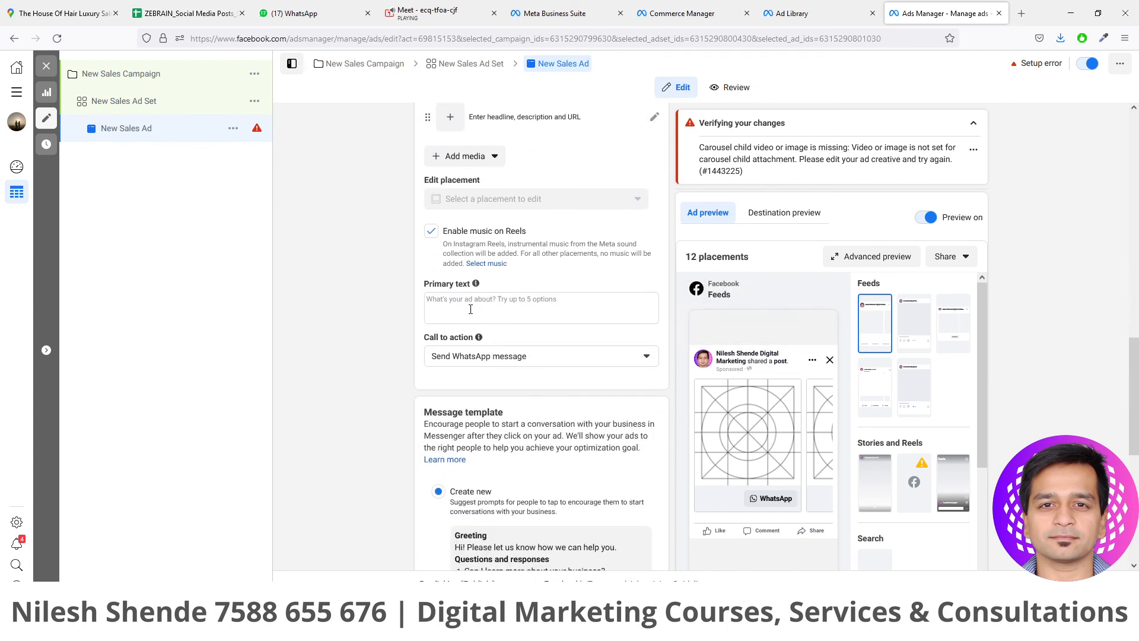
left_click(394, 270)
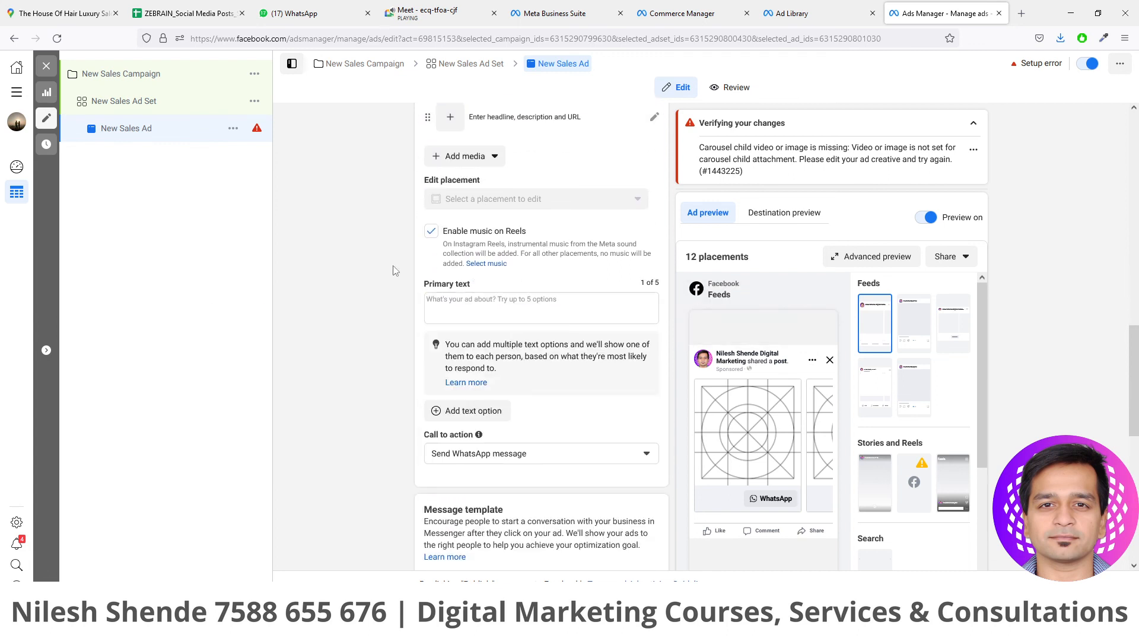
scroll(395, 279, "down", 2)
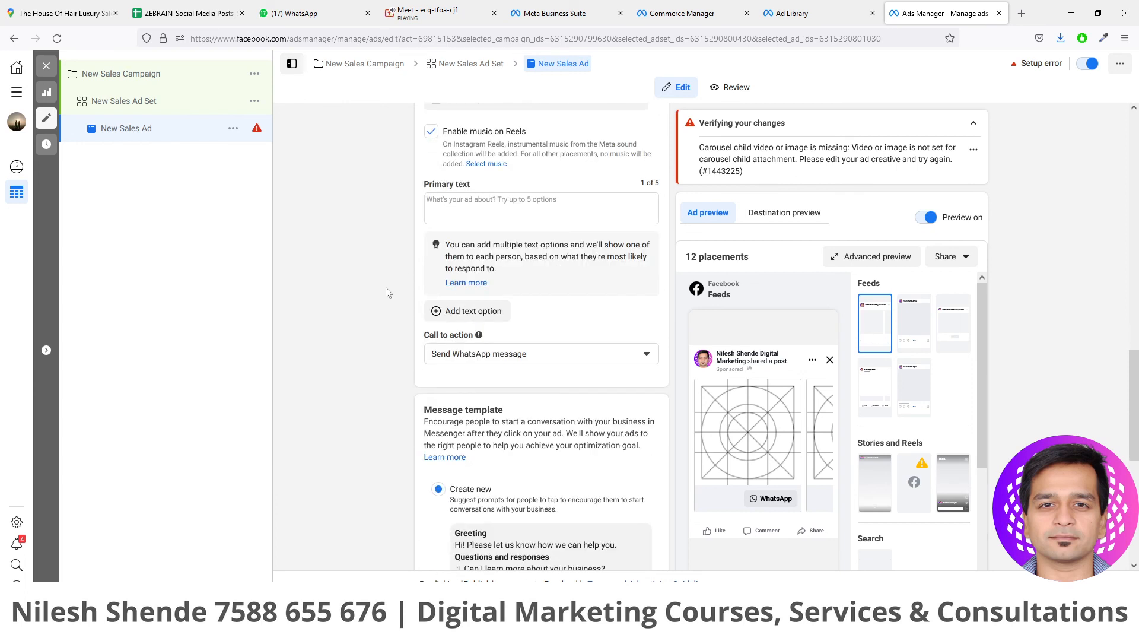
left_click(454, 356)
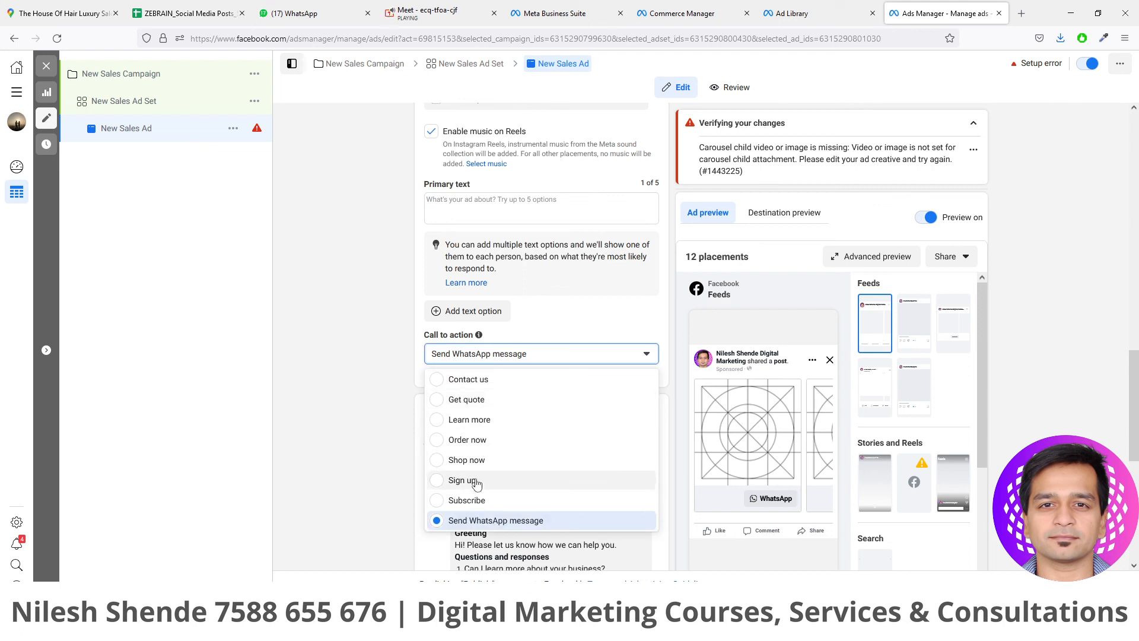
left_click(321, 414)
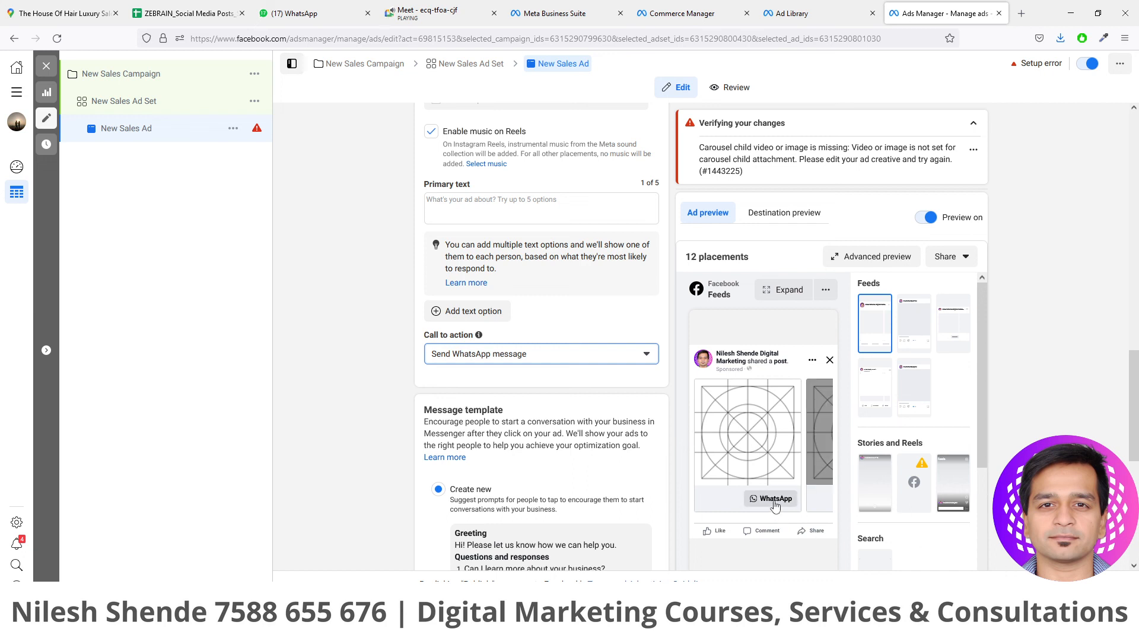
Examine the ad's call to action choices and the message template section, keeping Send WhatsApp message
left_click(572, 357)
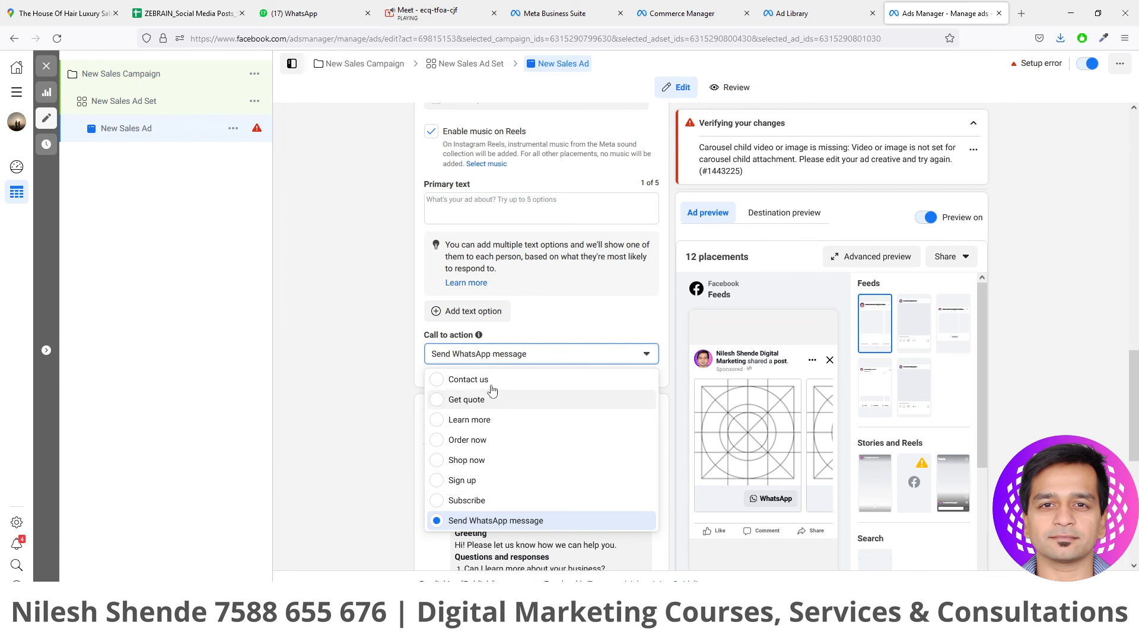
left_click(353, 423)
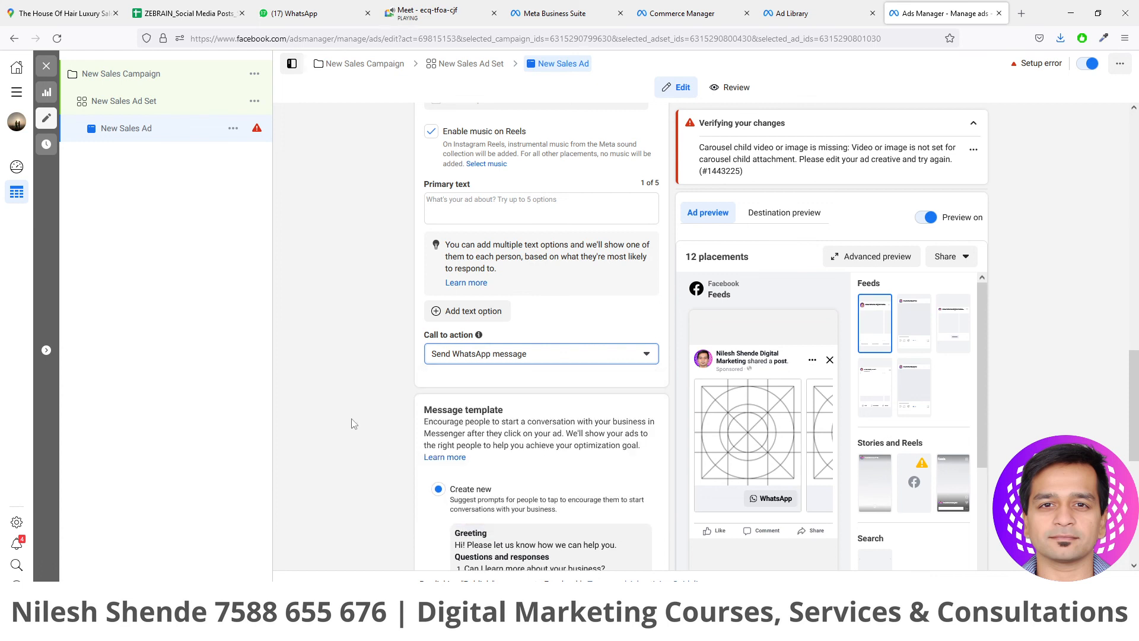
scroll(344, 404, "down", 5)
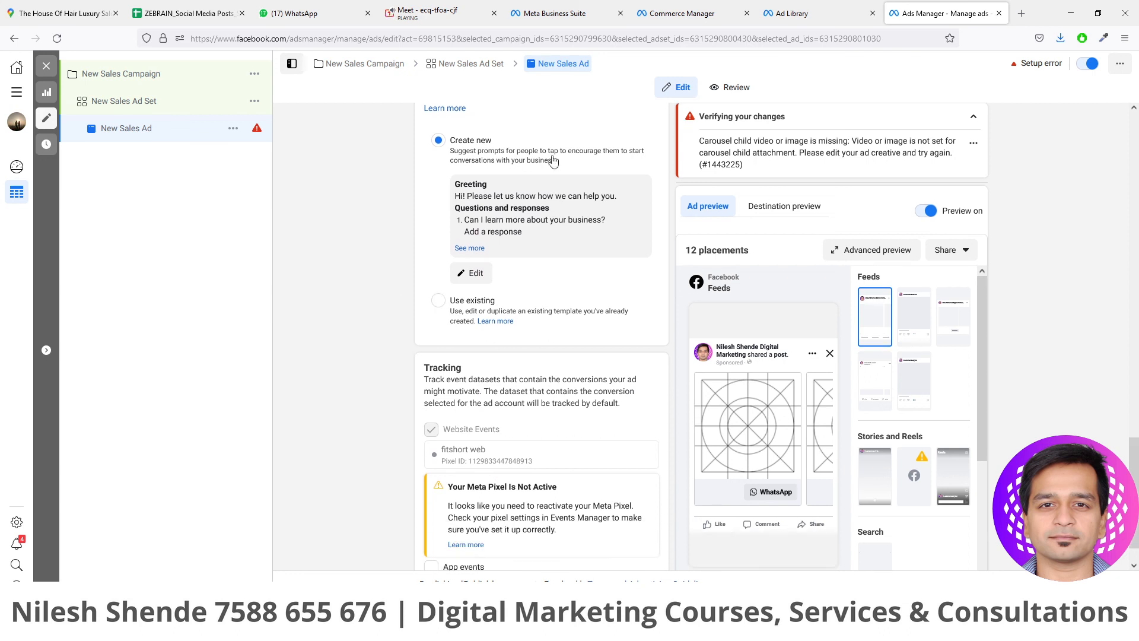
scroll(497, 172, "up", 1)
triple_click(427, 165)
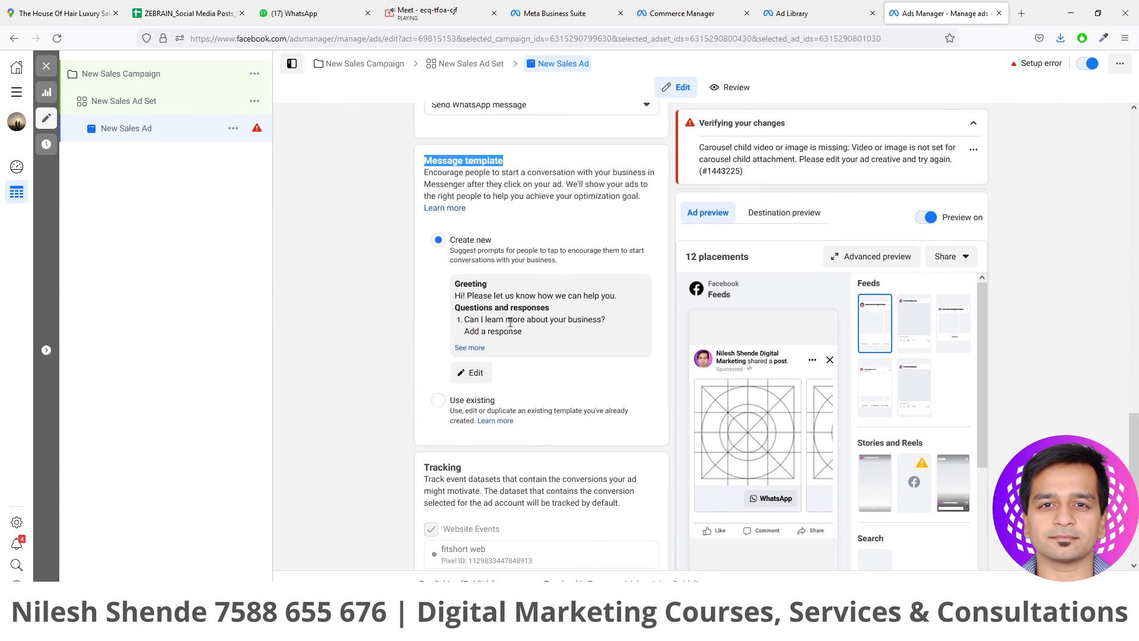
Review the new message template's greeting, phone number and frequently asked questions, and save it as Welcome message 09-15-22
left_click(474, 373)
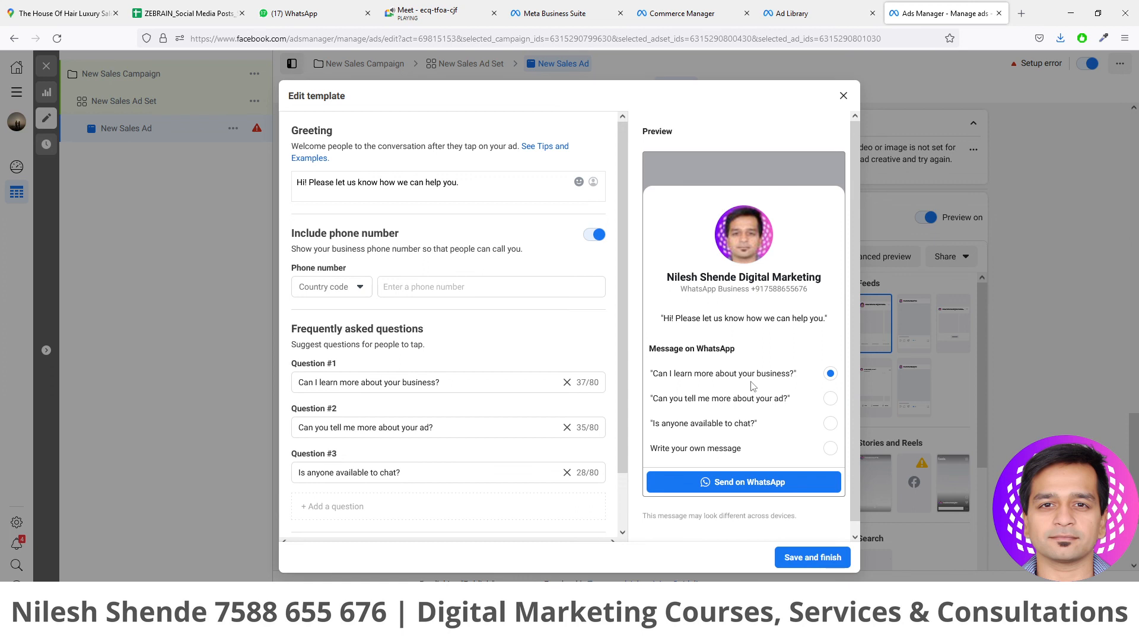
scroll(354, 268, "down", 3)
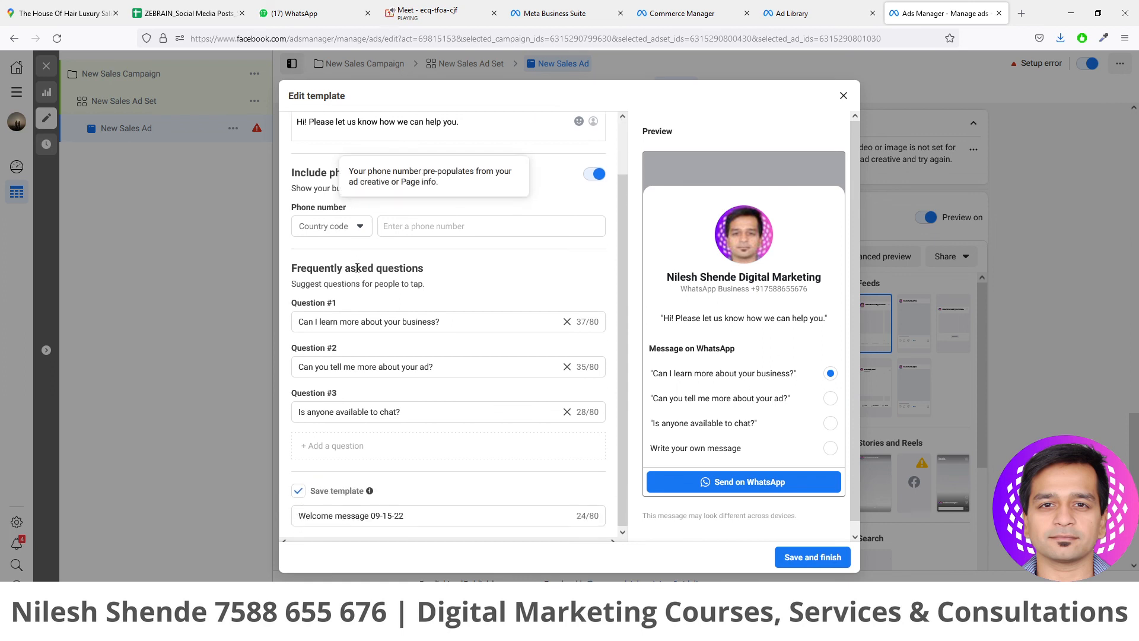
scroll(408, 296, "up", 2)
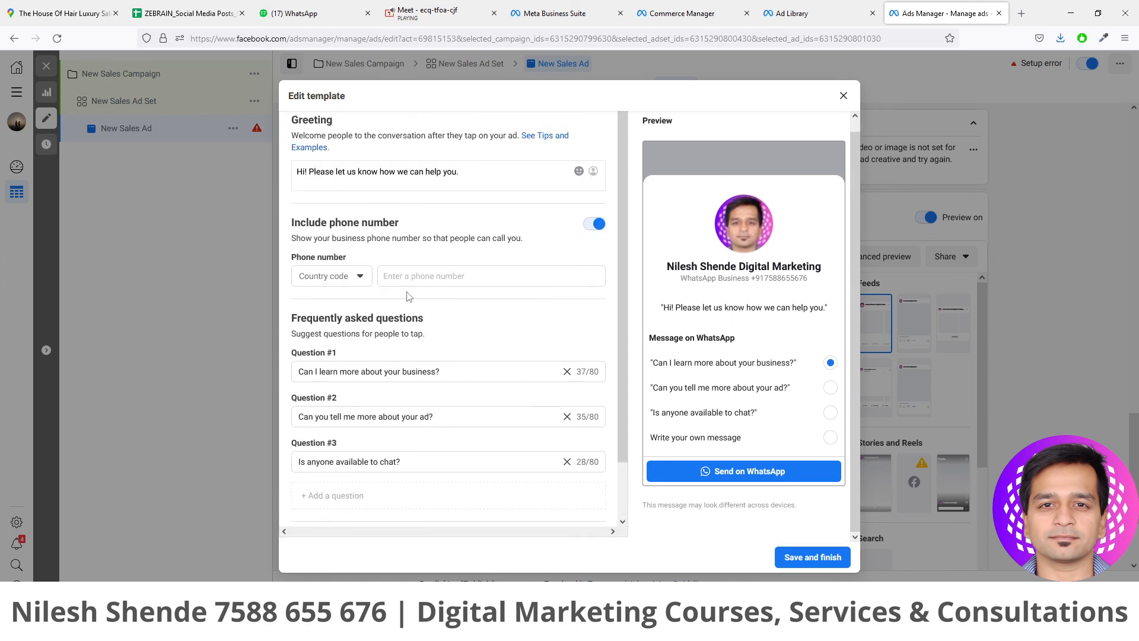
scroll(408, 296, "down", 1)
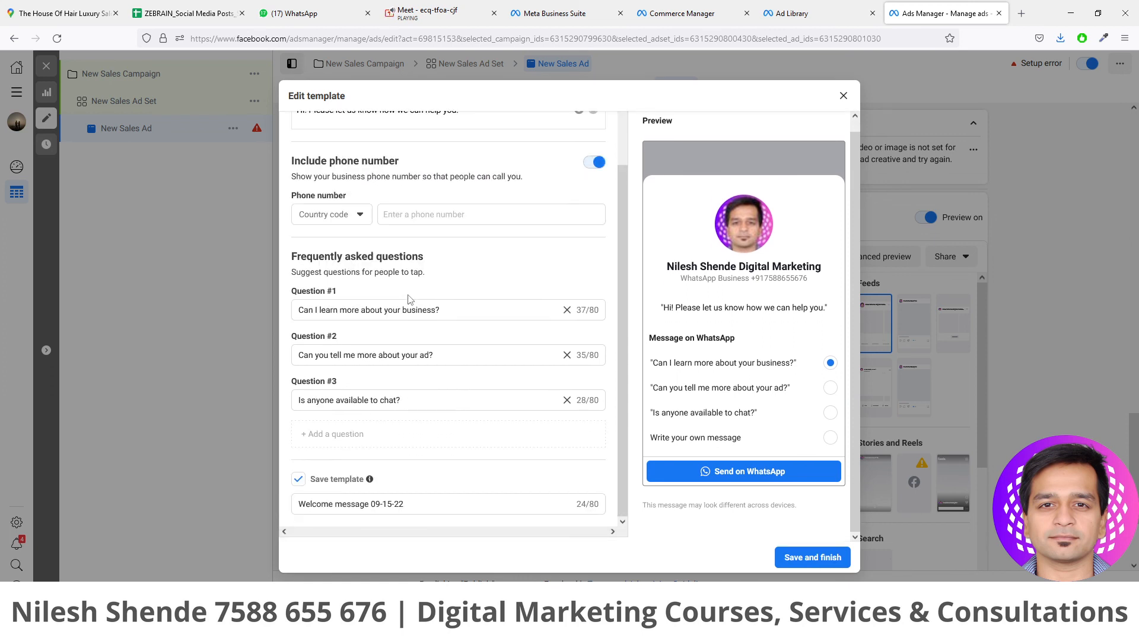
left_click(781, 560)
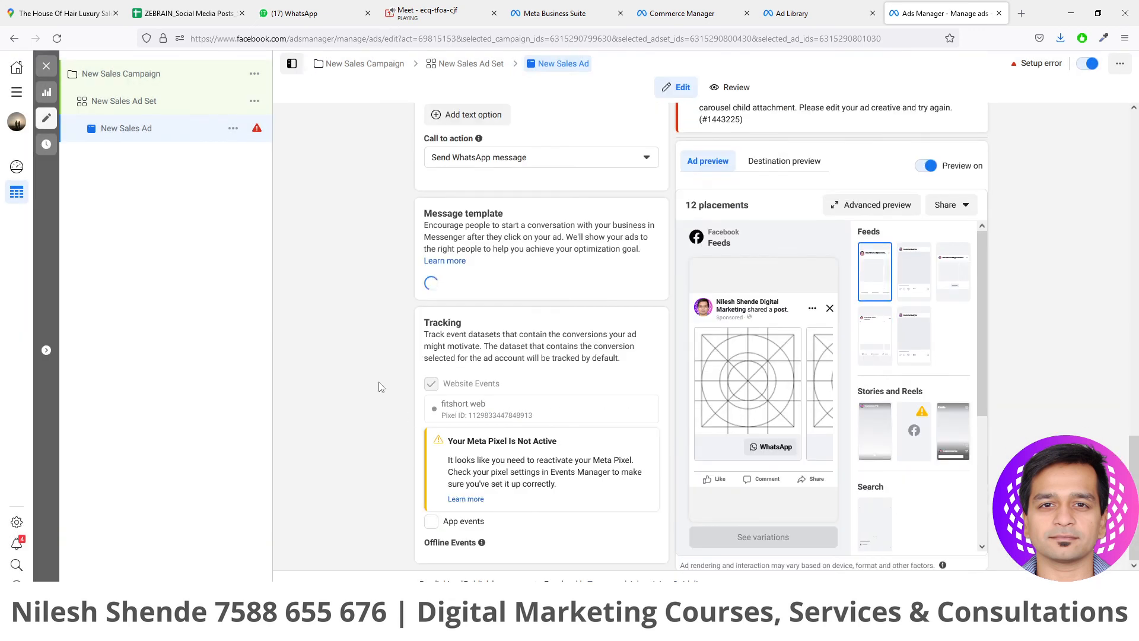
Enable app events tracking for the ad with the news pages app and check the Meta Pixel notice
scroll(403, 453, "down", 3)
scroll(403, 453, "down", 1)
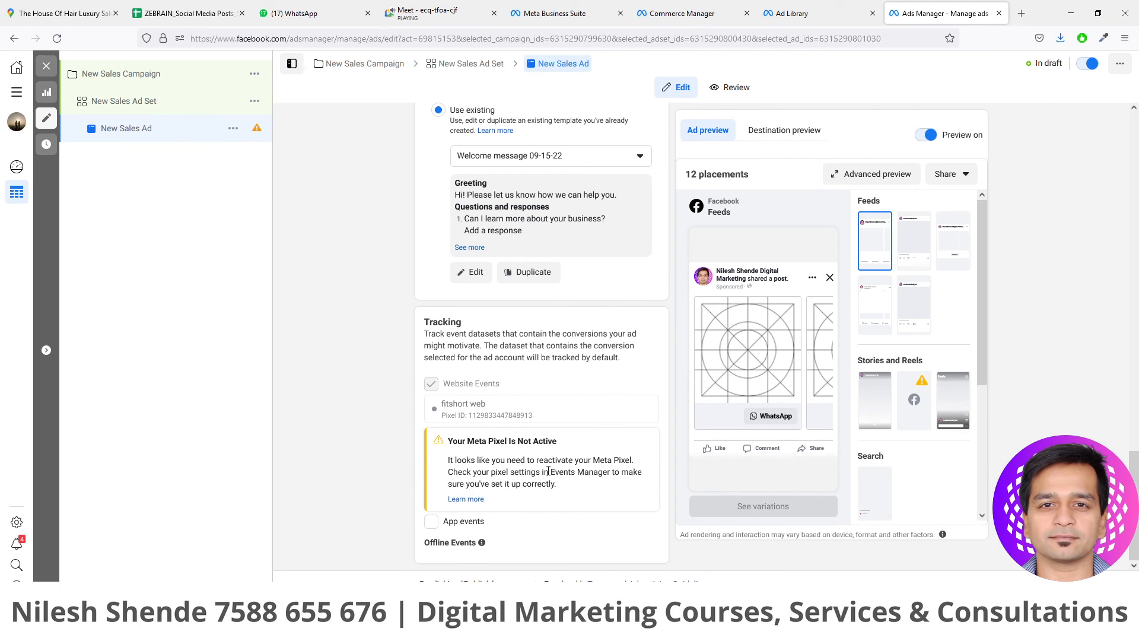
left_click(432, 529)
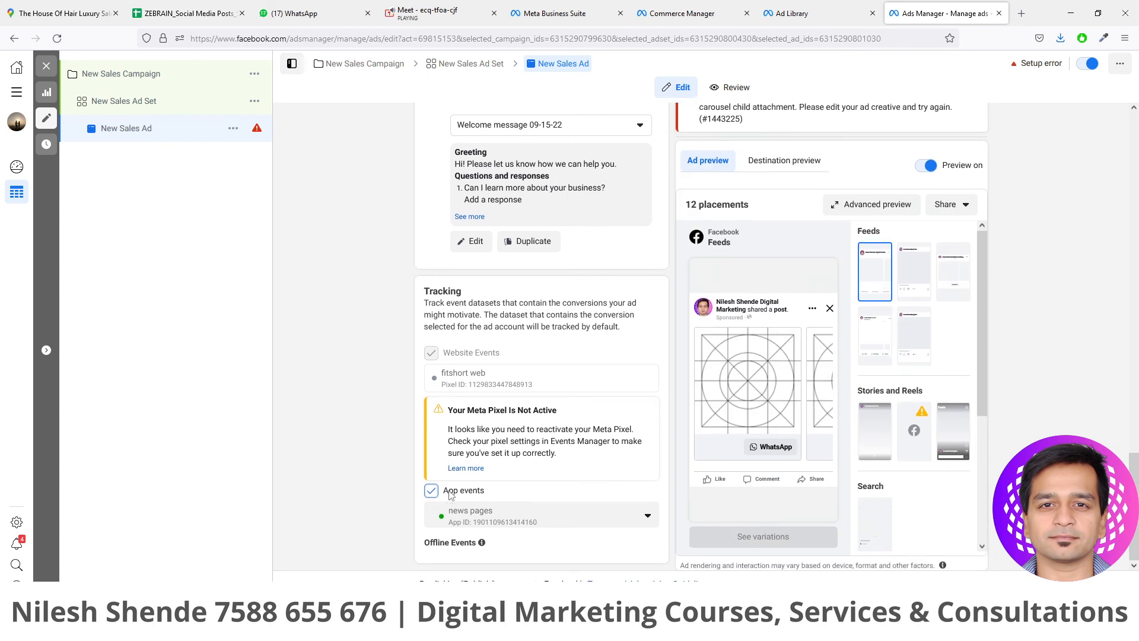
left_click(434, 494)
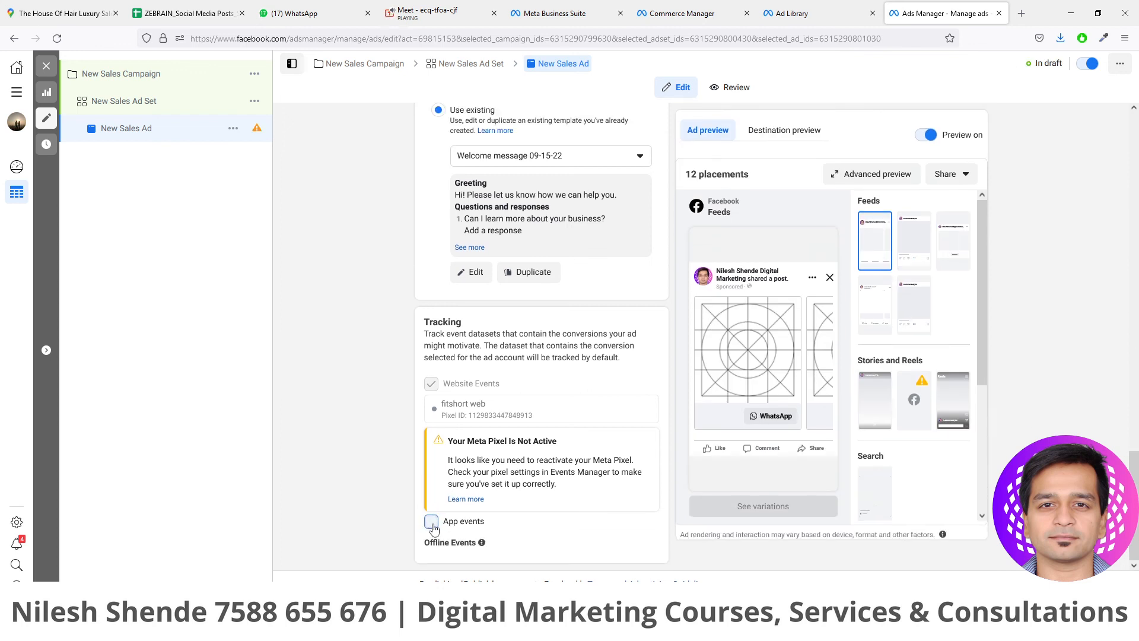
left_click(432, 525)
left_click_drag(489, 443, 505, 445)
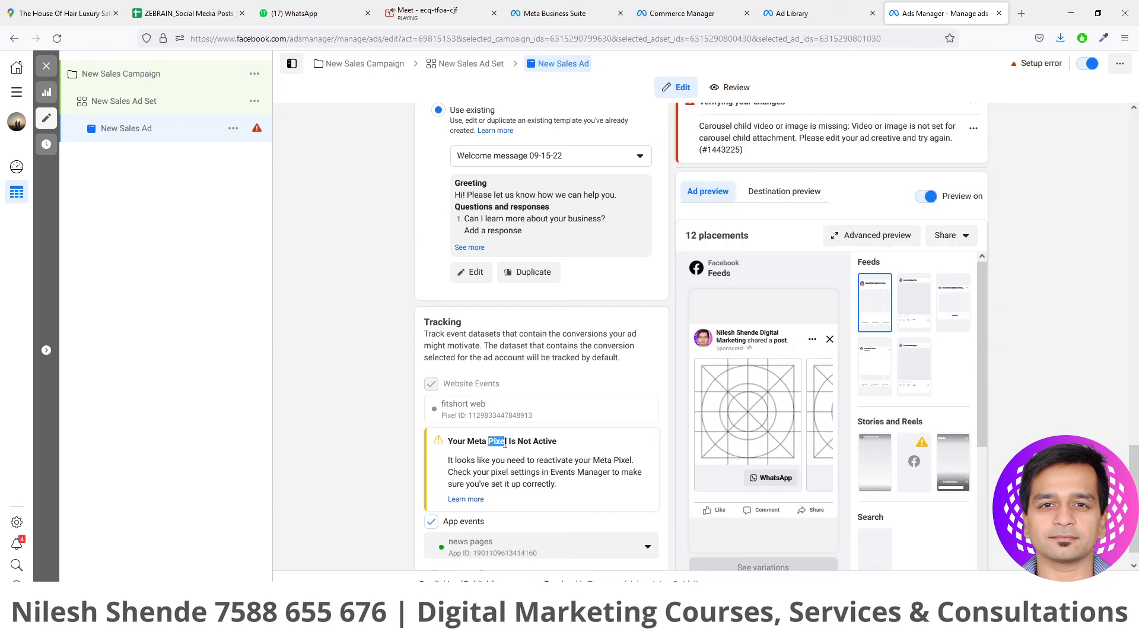
Recheck the ad's settings, turn off app events tracking, and publish the new sales campaign
scroll(385, 497, "down", 1)
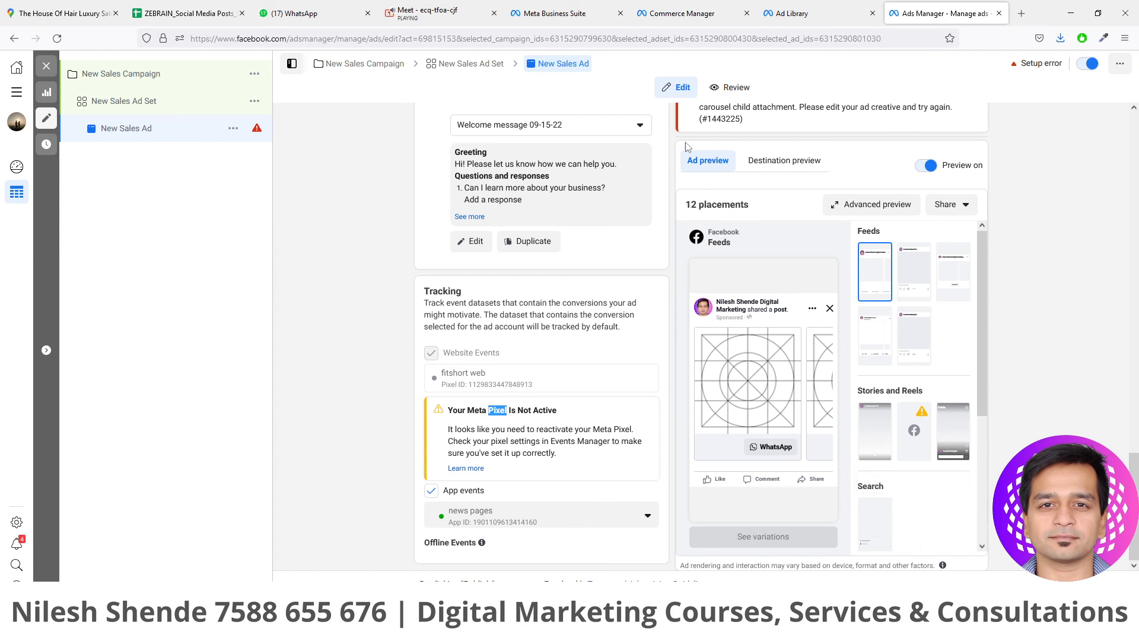
scroll(511, 537, "up", 4)
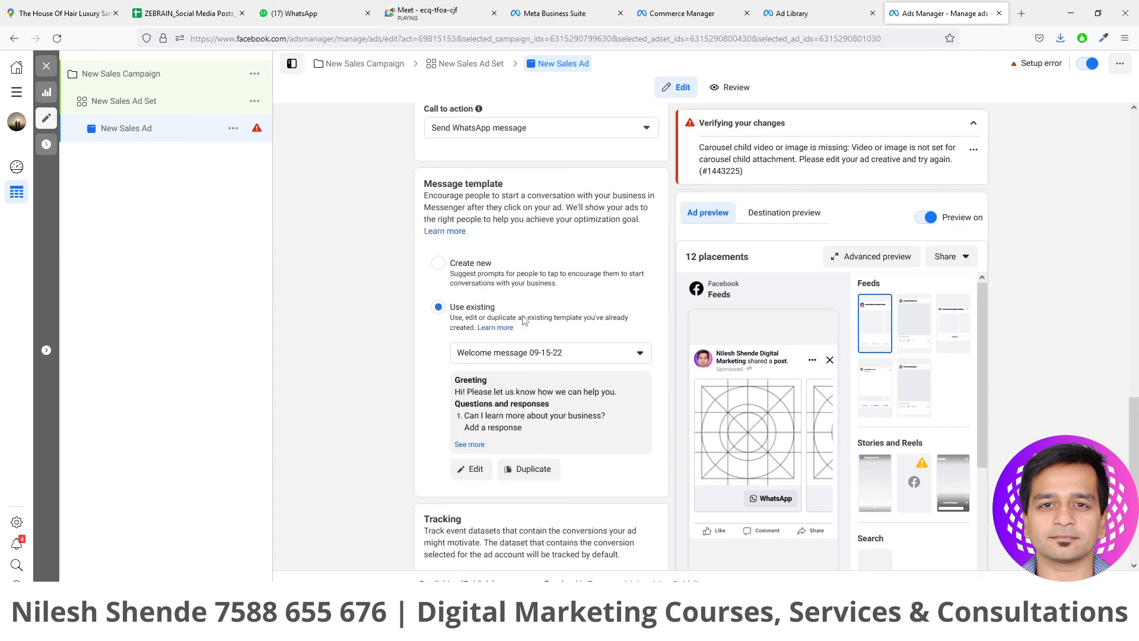
scroll(524, 321, "up", 10)
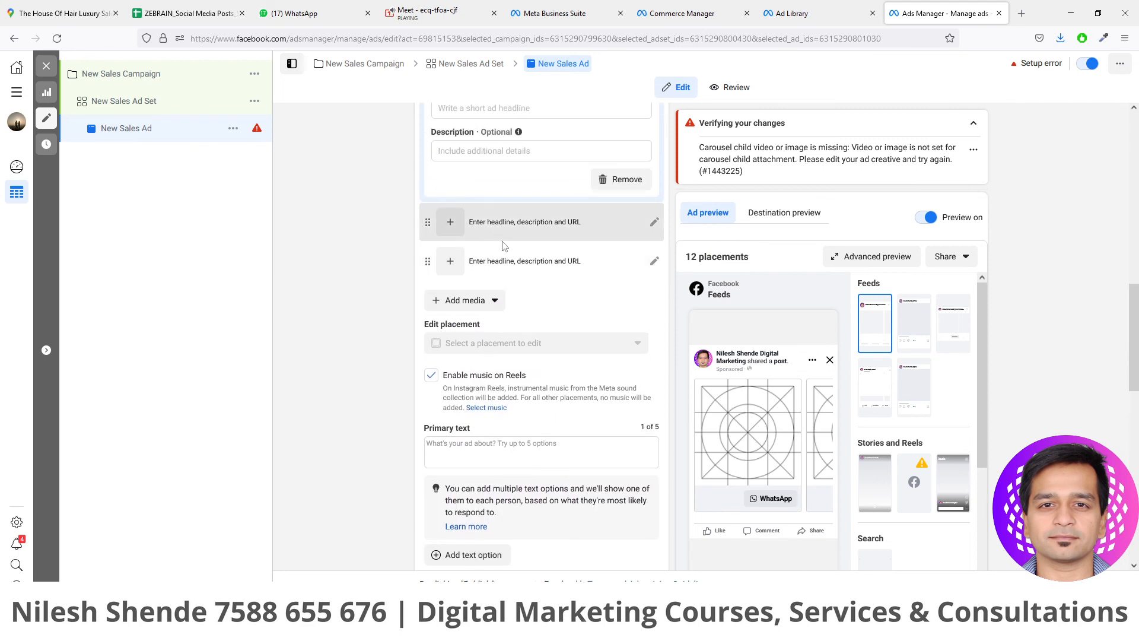
scroll(510, 487, "down", 2)
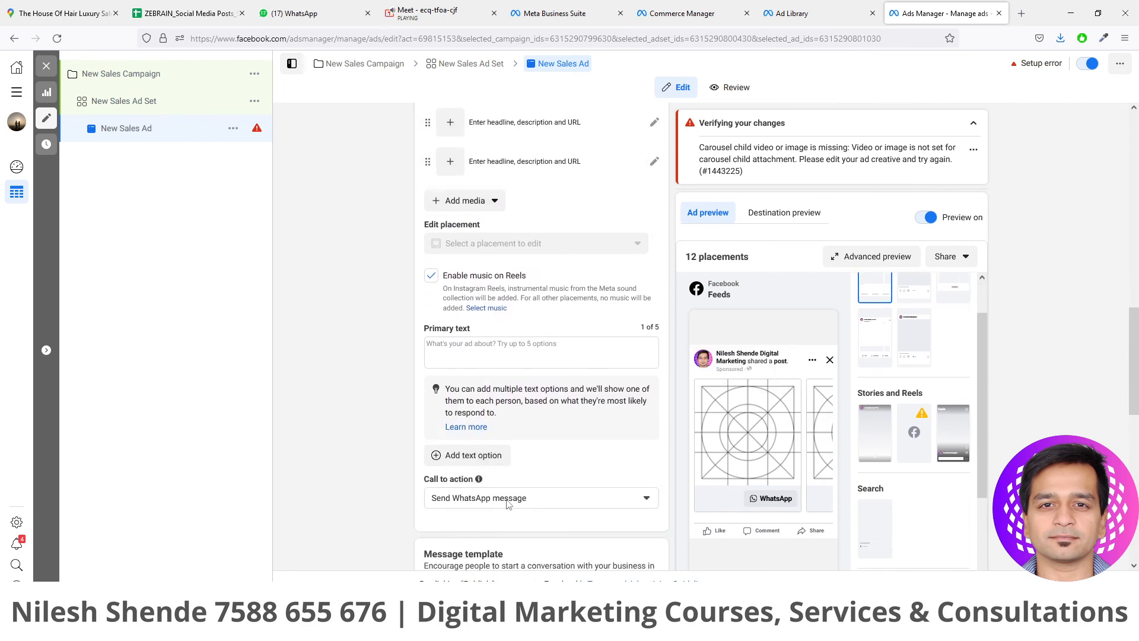
scroll(559, 505, "down", 10)
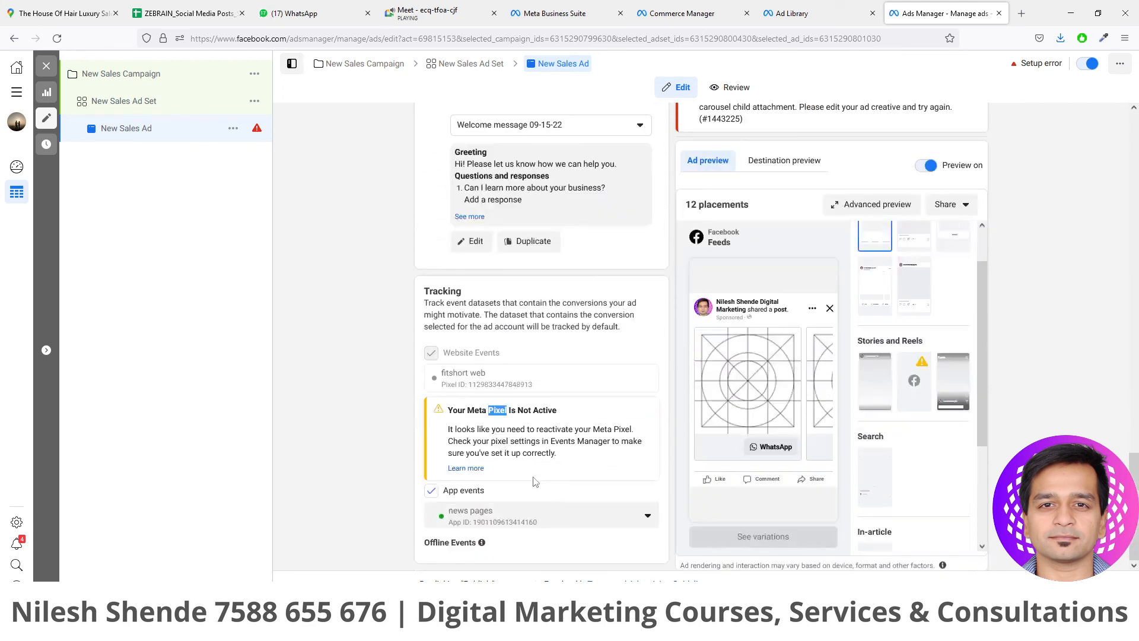
left_click(431, 490)
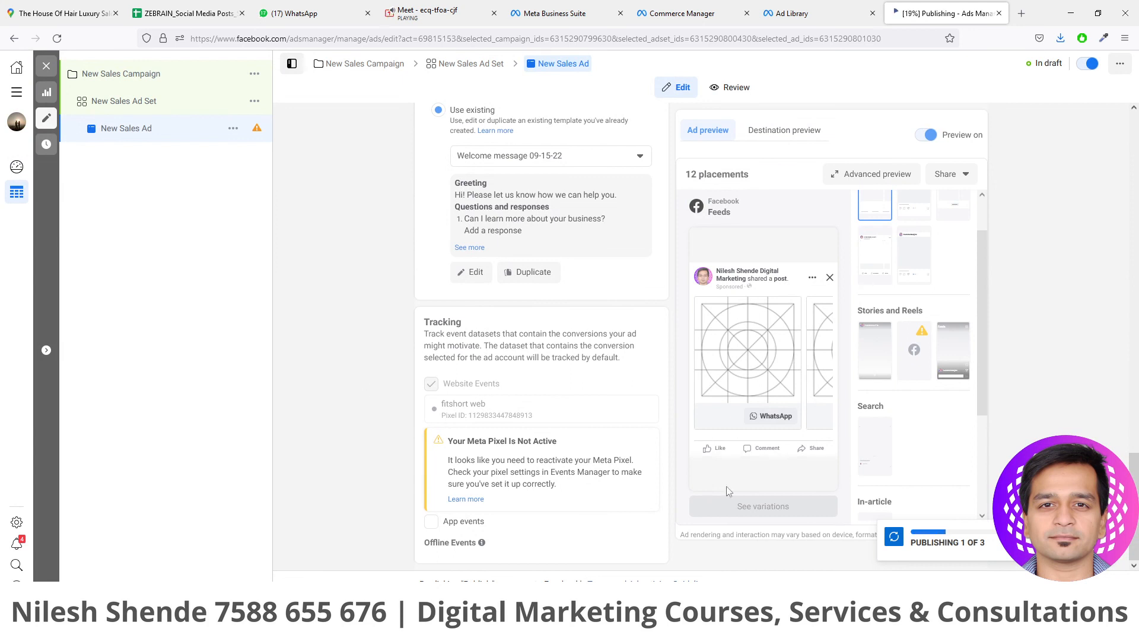
Close the ad editor and deselect the first New Sales Campaign in the campaigns list
scroll(516, 261, "up", 13)
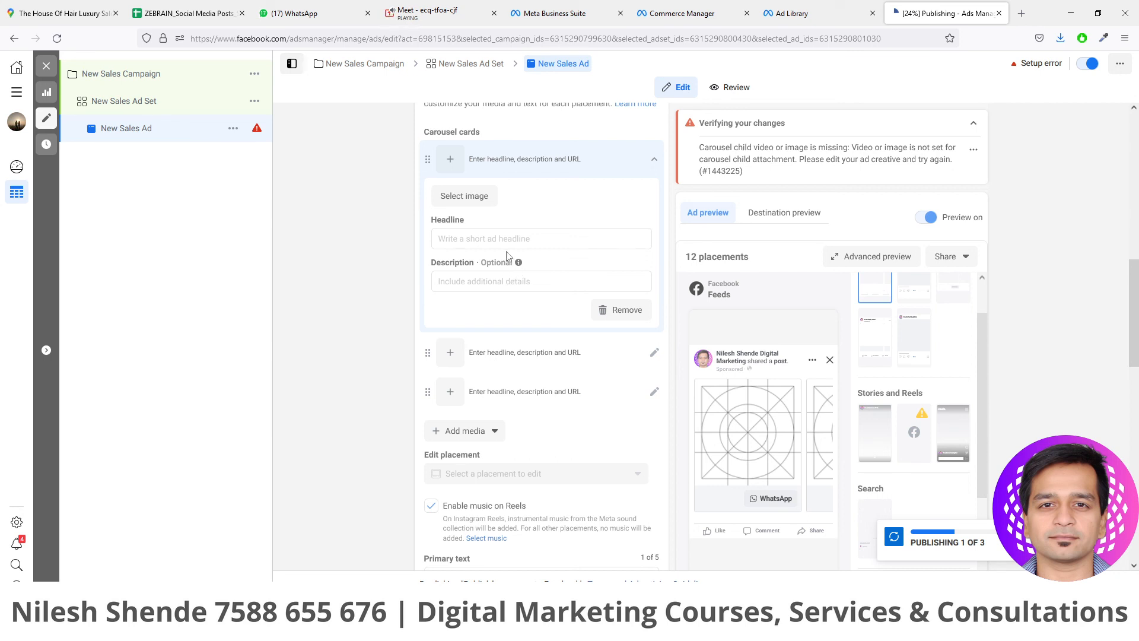
left_click(46, 65)
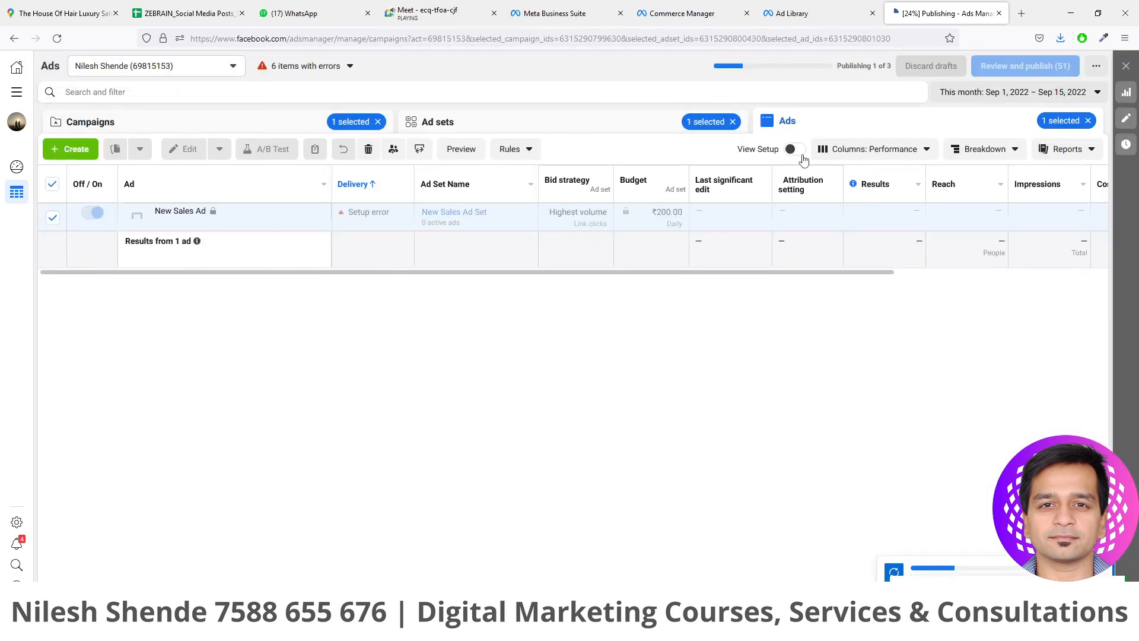
left_click(52, 207)
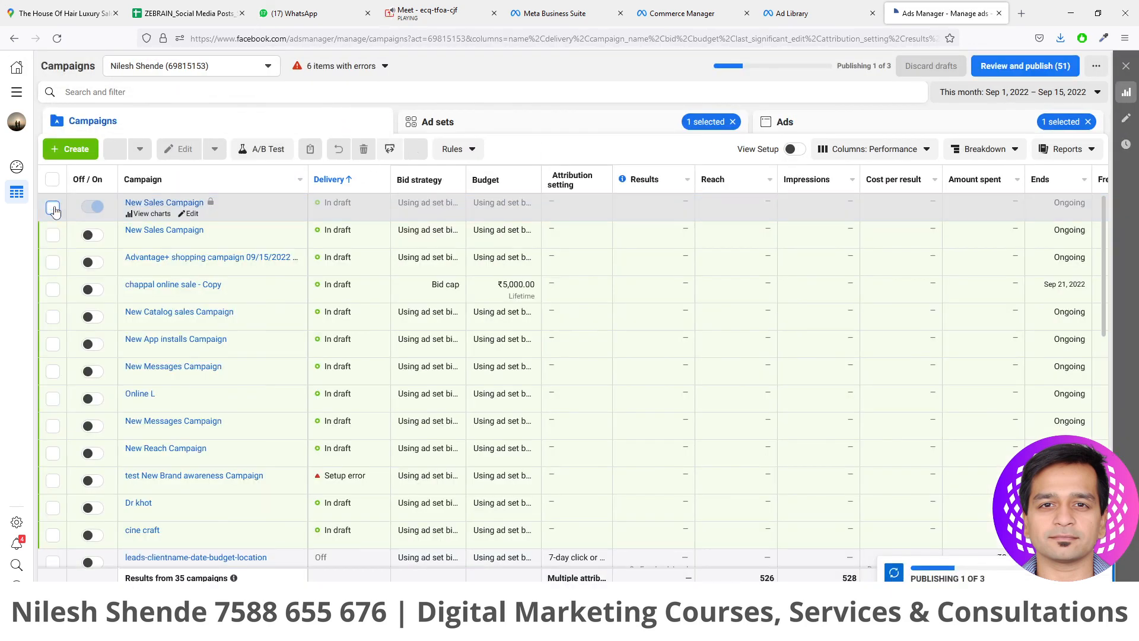